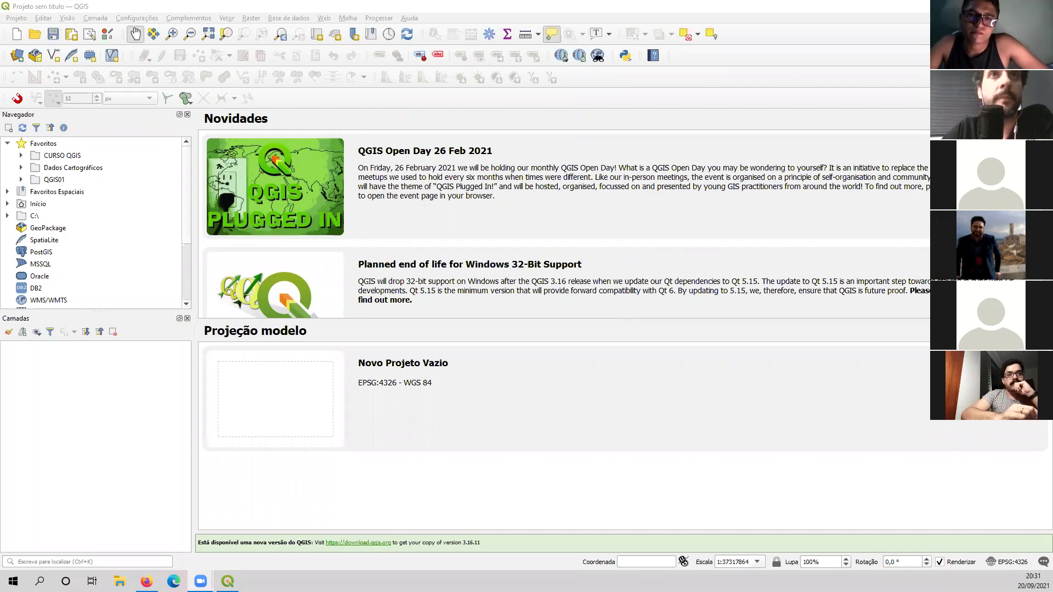
click(357, 5)
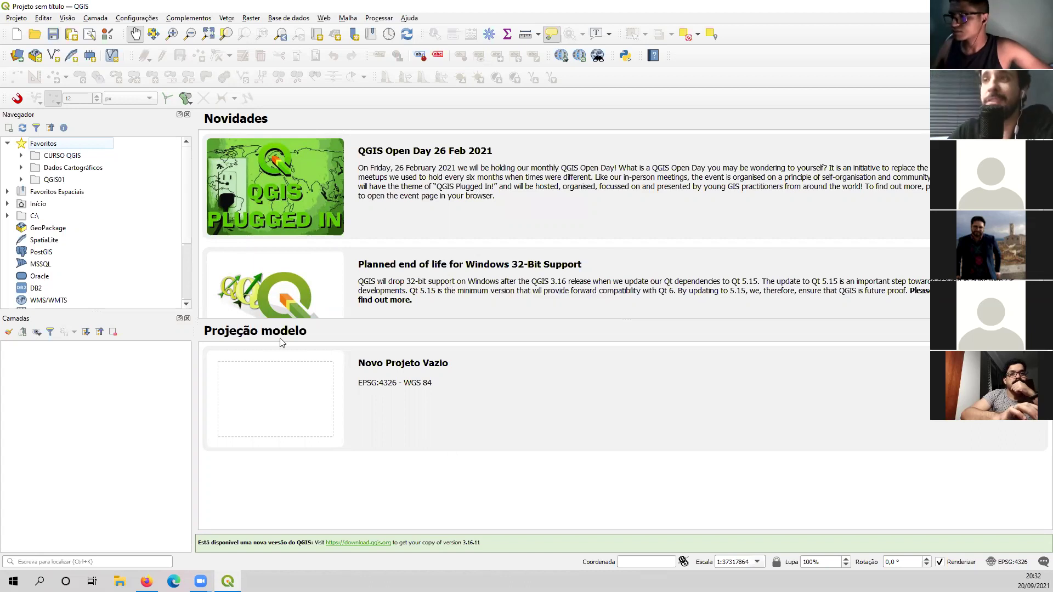
click(69, 157)
mouse_move(189, 166)
mouse_down()
mouse_move(189, 192)
mouse_move(190, 148)
mouse_up()
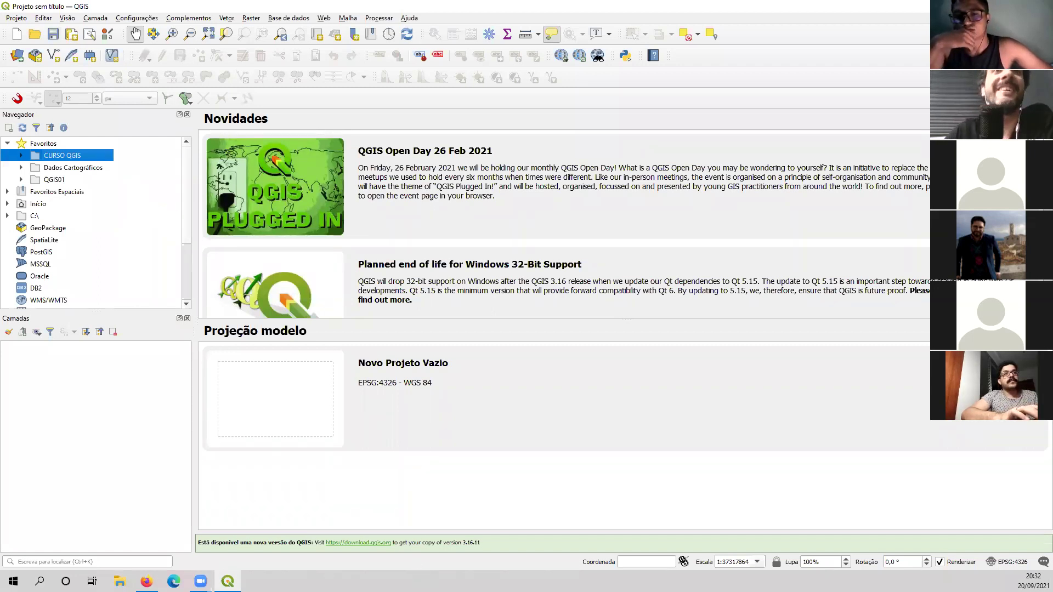
click(210, 588)
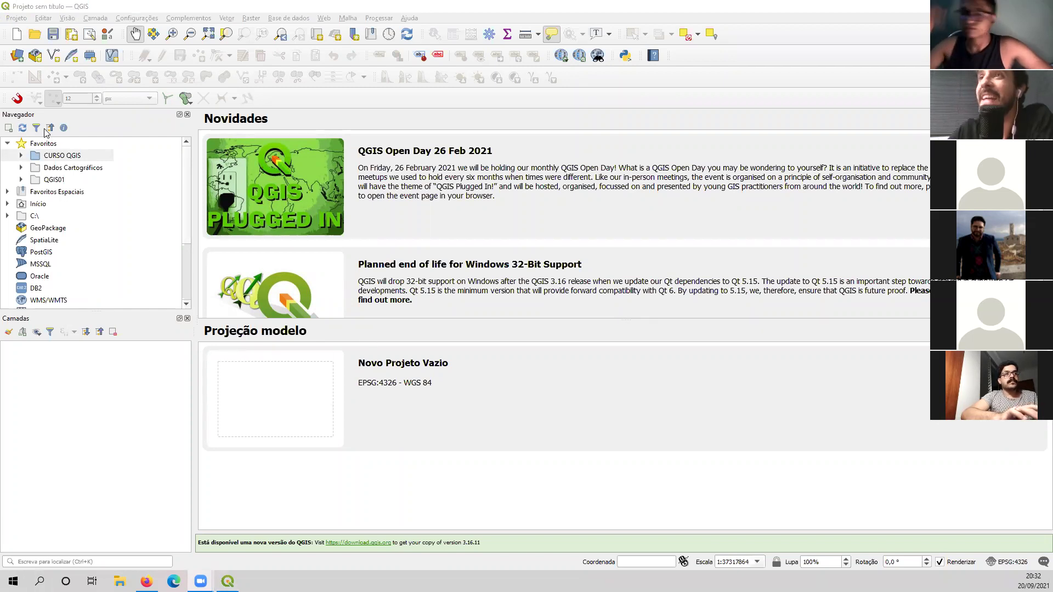
click(65, 159)
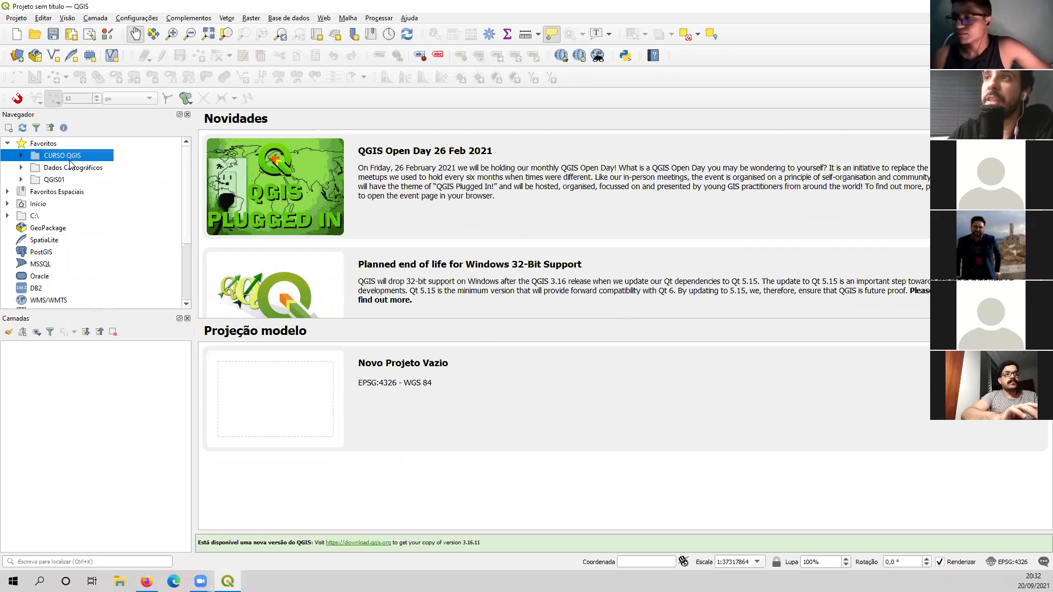
click(23, 157)
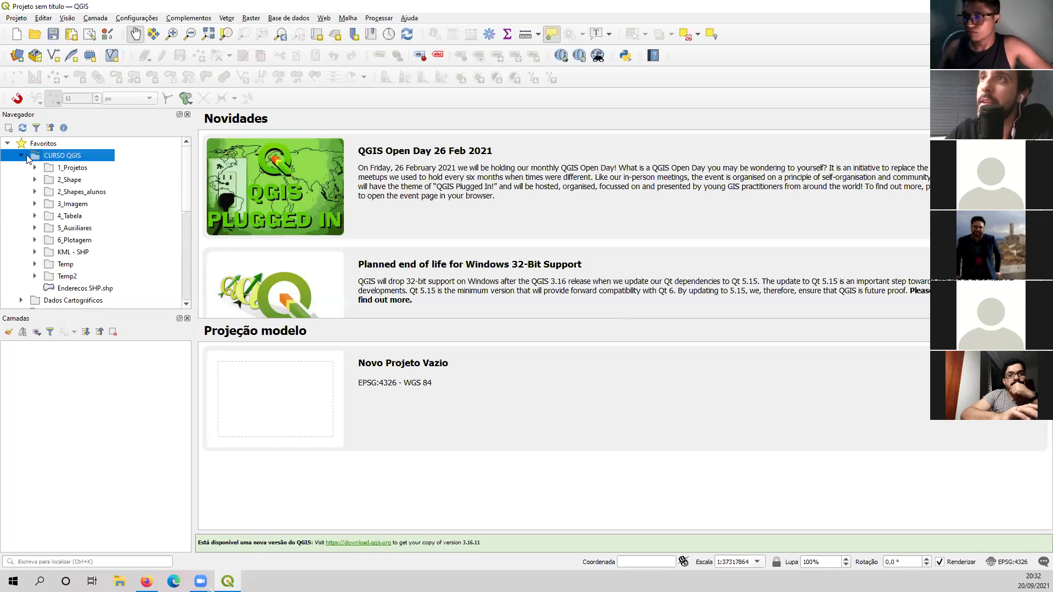
click(22, 157)
Step: Expand the QGIS01 favourite folder and add the BR_Brasil por UF.shp shapefile to the project
click(22, 181)
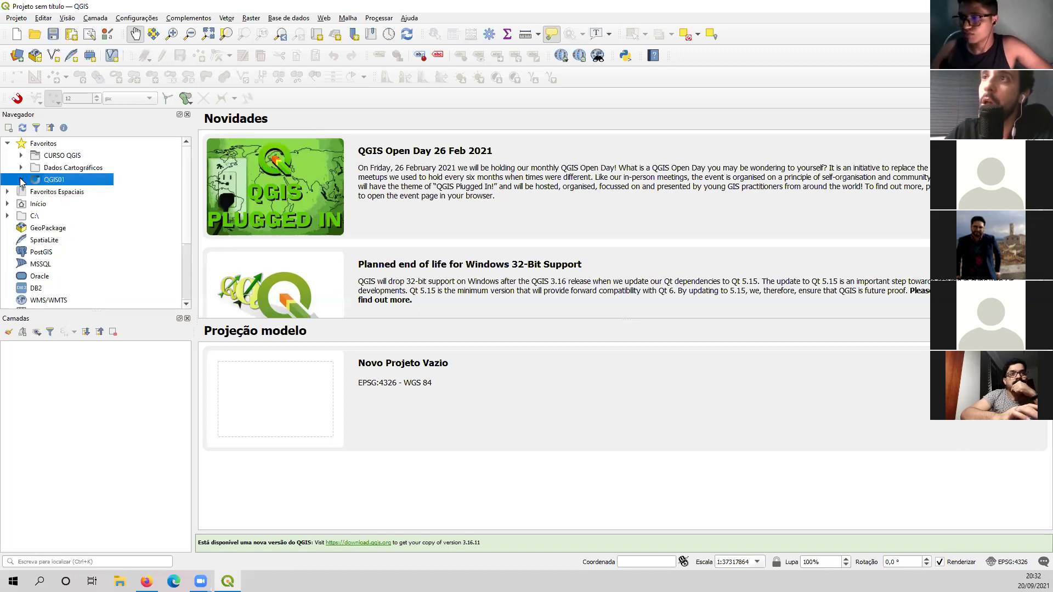
scroll(185, 163, down, 2)
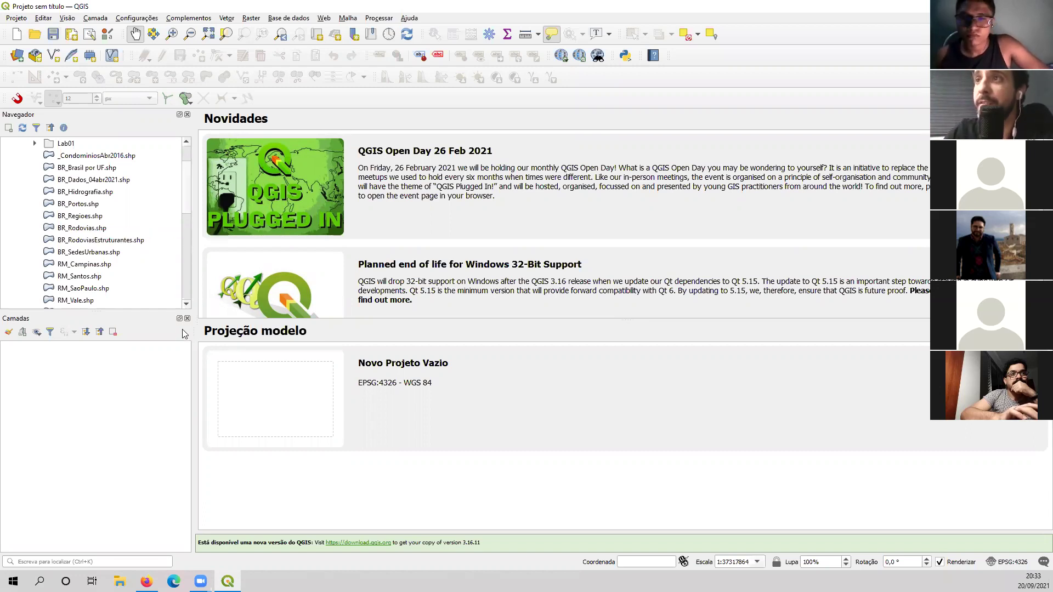
click(73, 170)
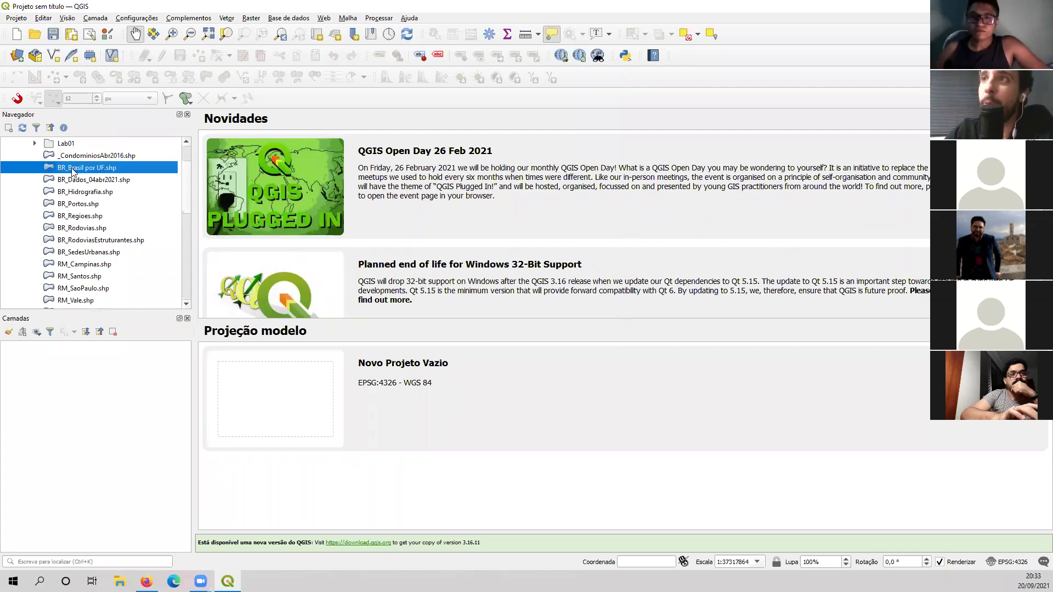
double_click(103, 171)
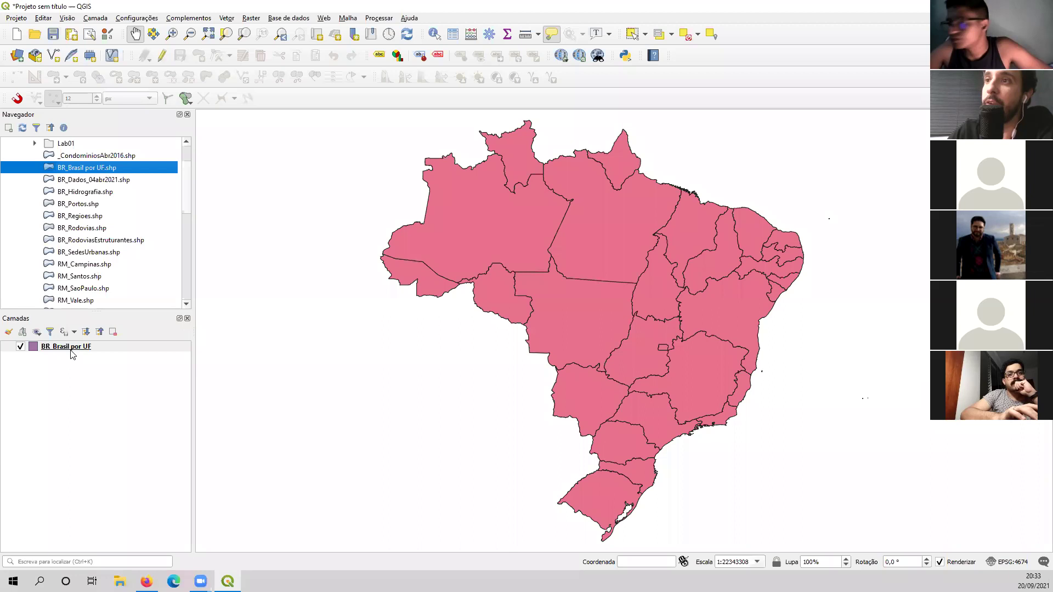
click(69, 348)
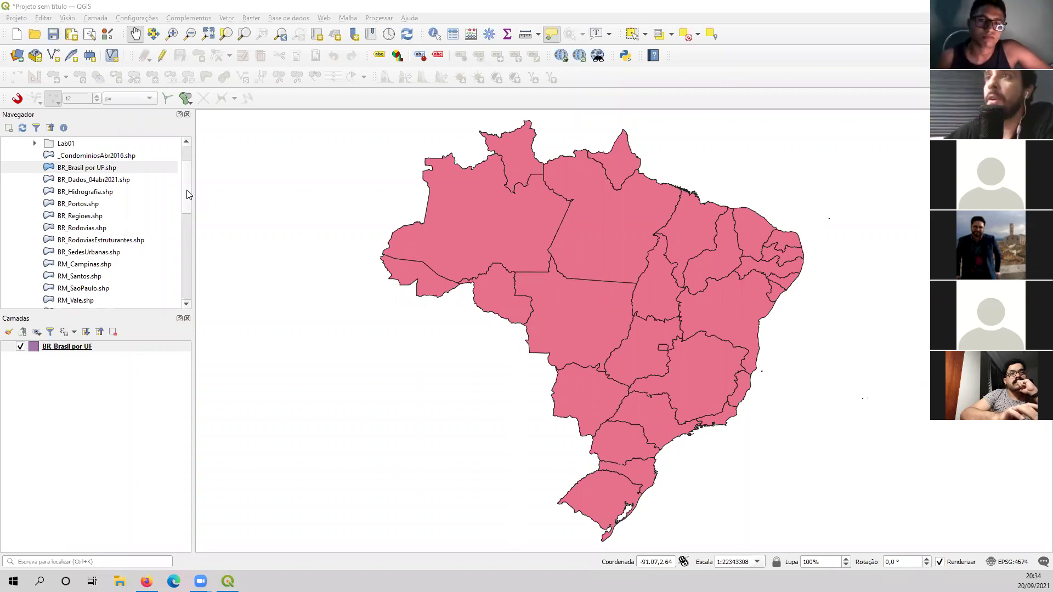
click(107, 170)
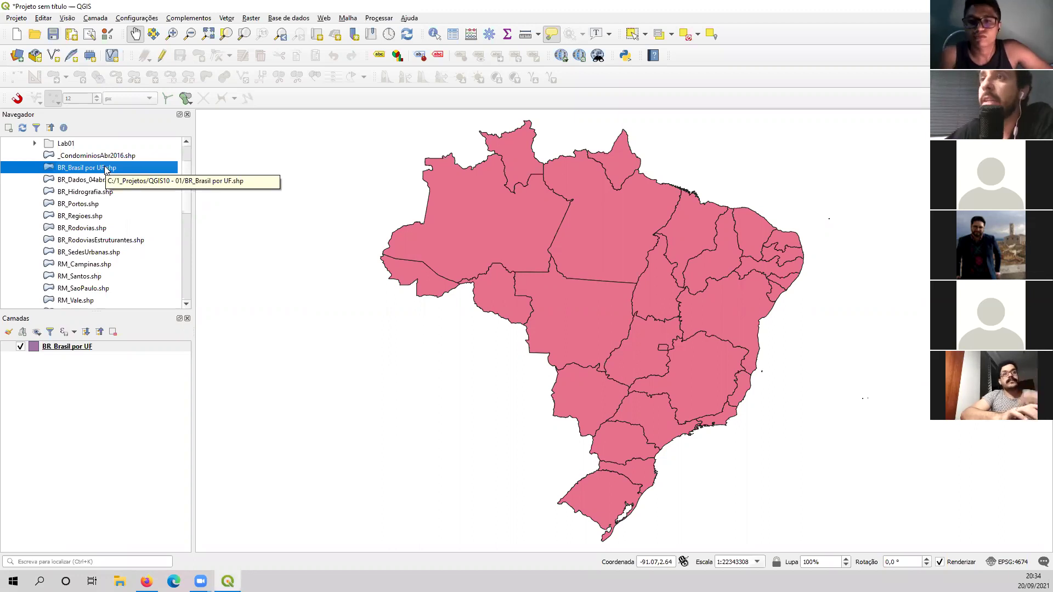
click(101, 348)
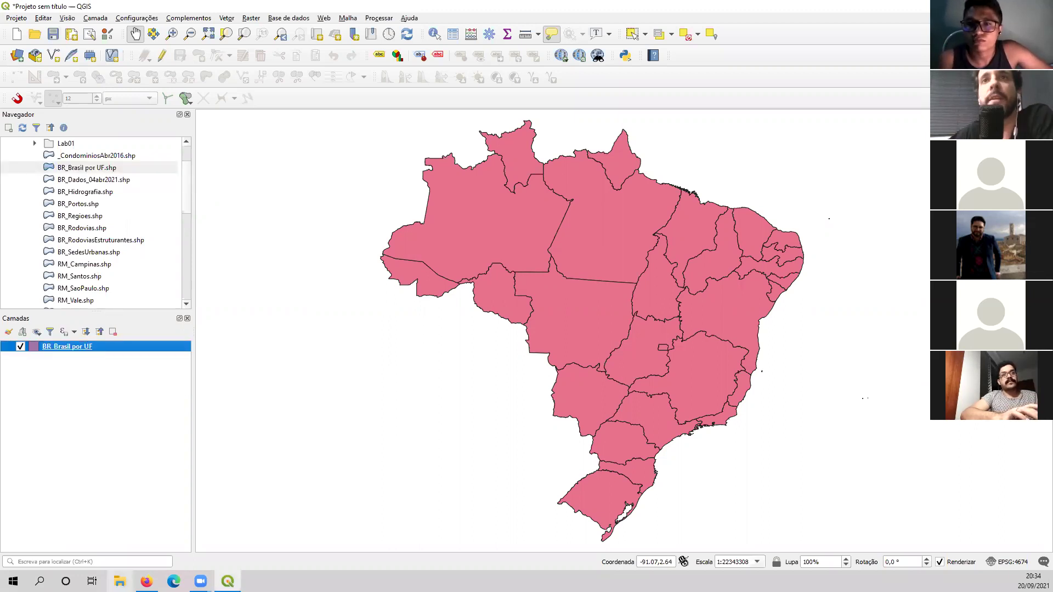
click(99, 168)
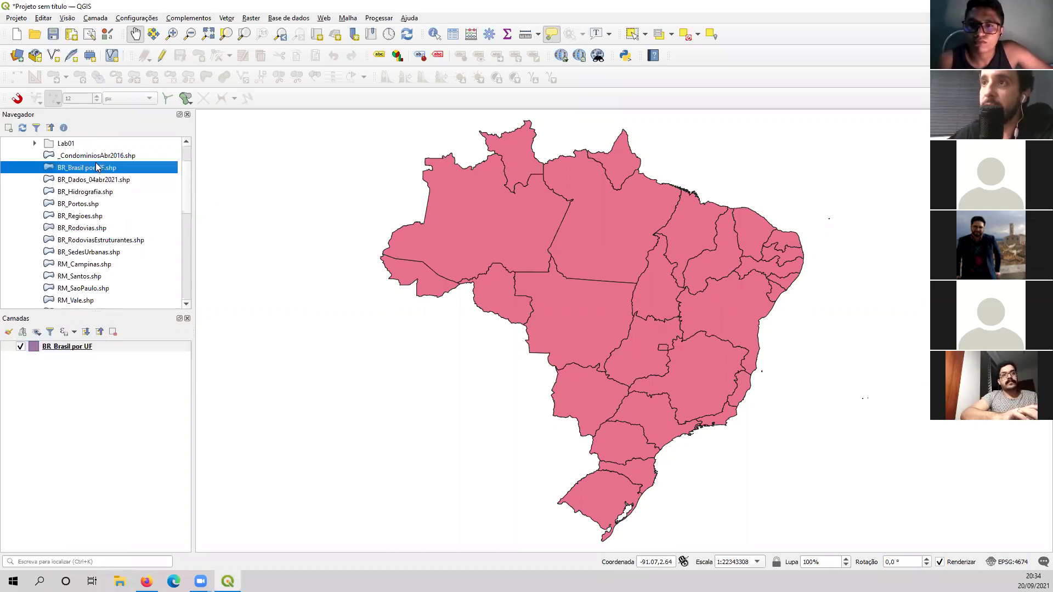
click(104, 346)
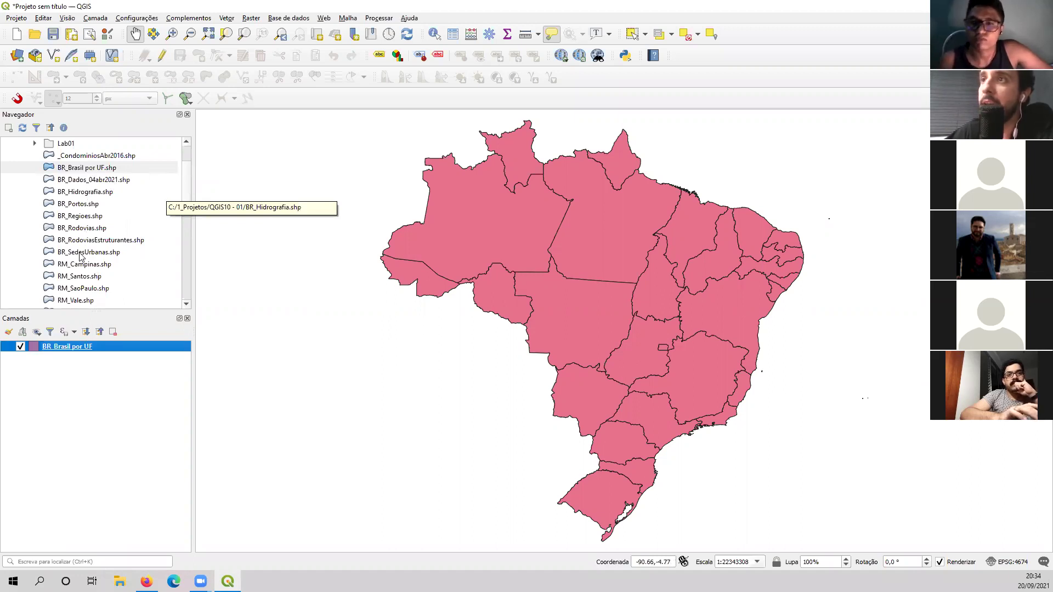
Step: Add the BR_Dados_04abr2021.shp shapefile to the project and select its new layer
click(91, 183)
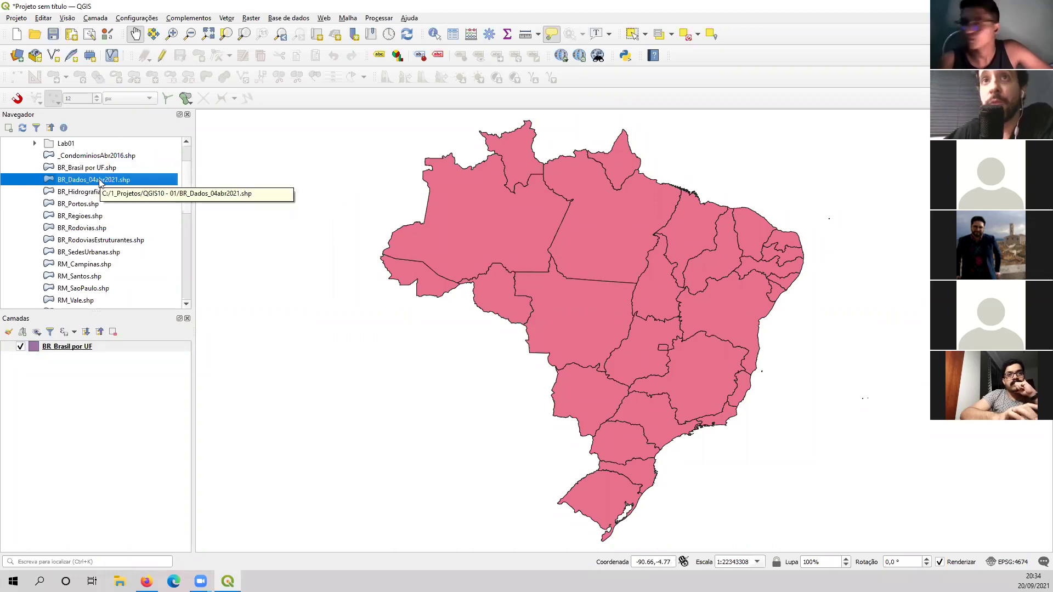
double_click(100, 184)
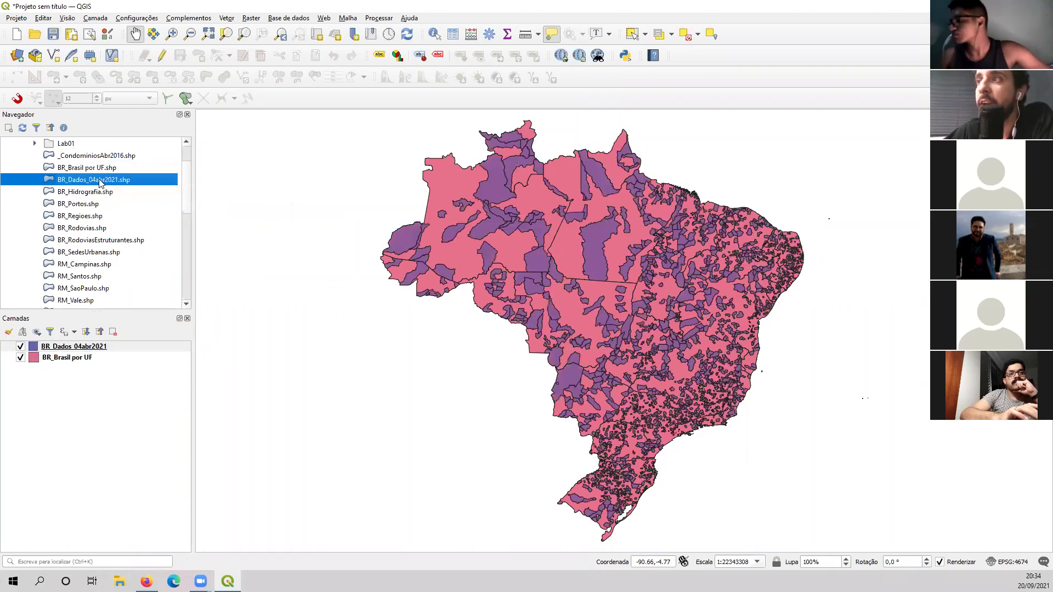
click(86, 349)
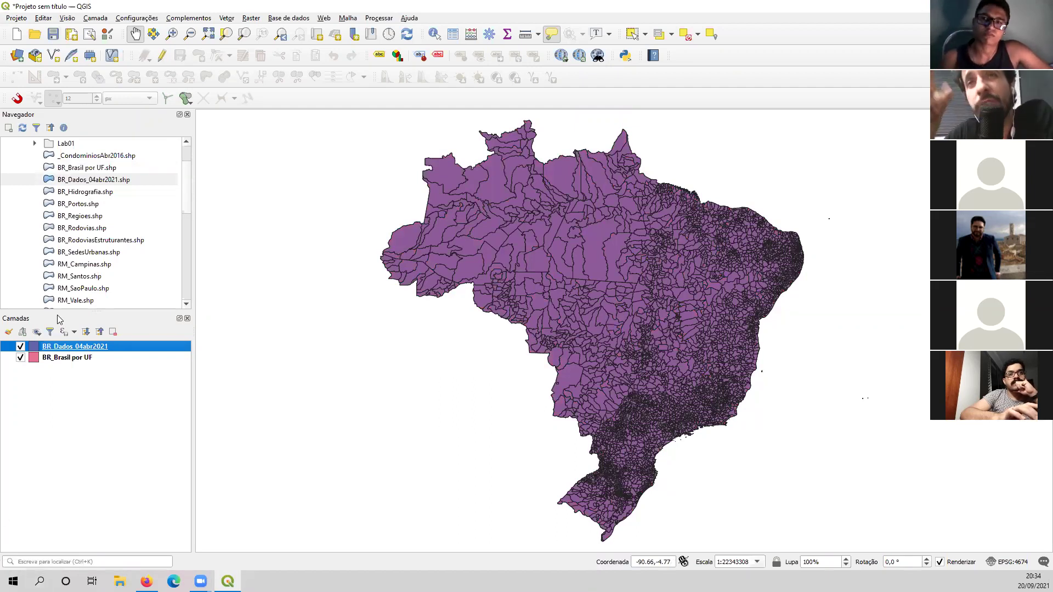
Step: Add the BR_SedesUrbanas.shp shapefile, accepting the transformation NAD27 to WGS 84 (18) + Inverse of SIRGAS 2000 to WGS 84 (1)
click(91, 254)
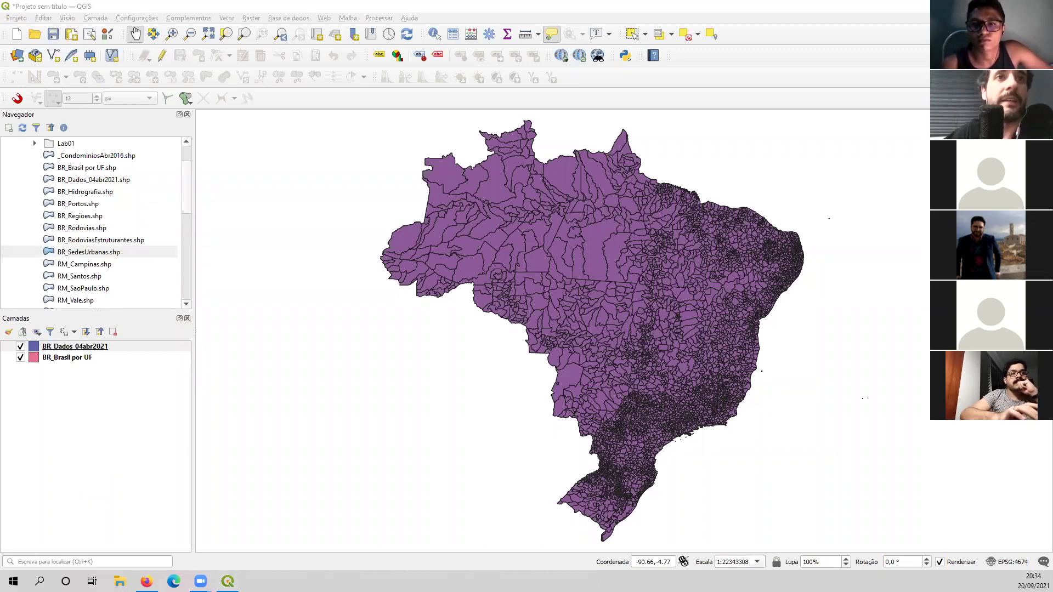
click(86, 254)
double_click(97, 256)
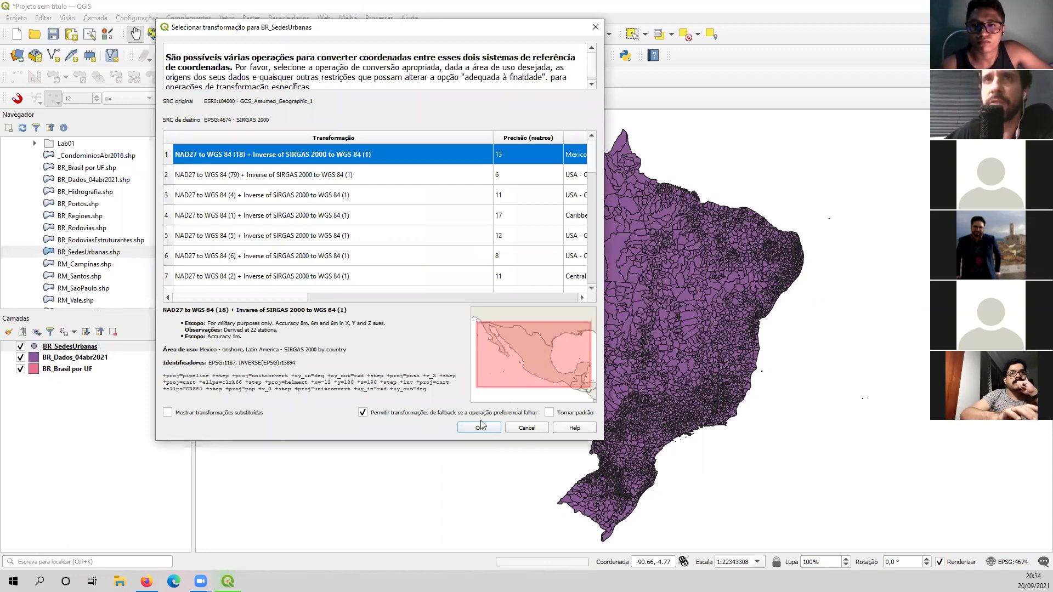
click(480, 427)
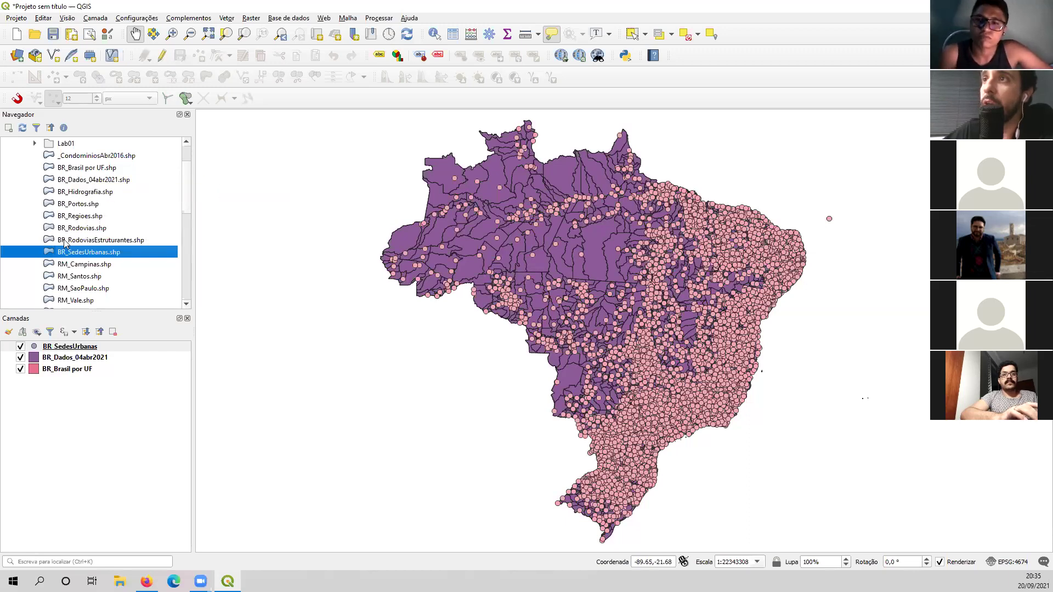
Step: Add the BR_RodoviasEstruturantes.shp shapefile to the project as a line layer
click(94, 243)
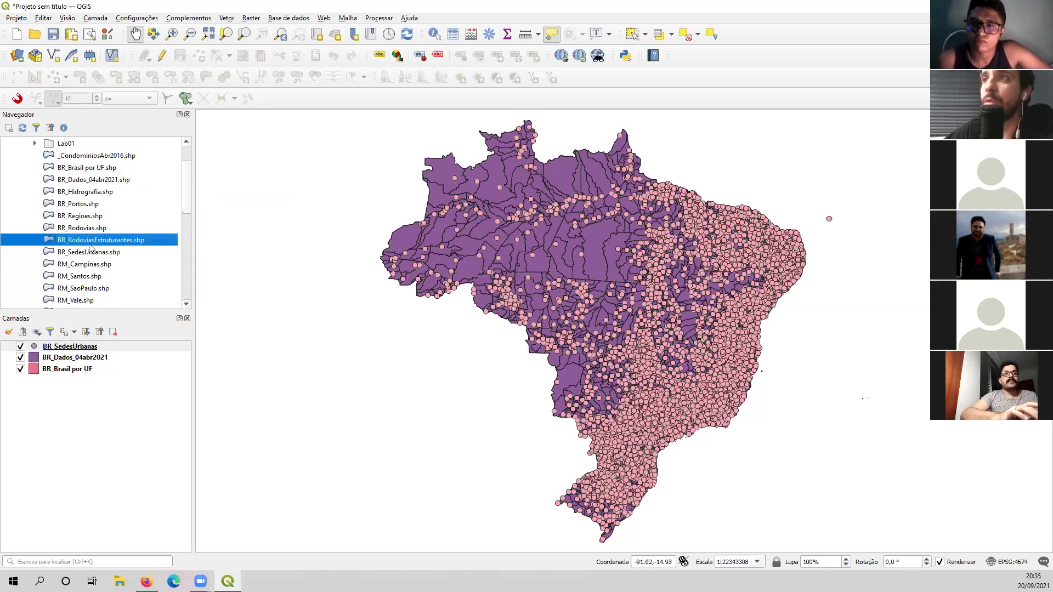
double_click(92, 241)
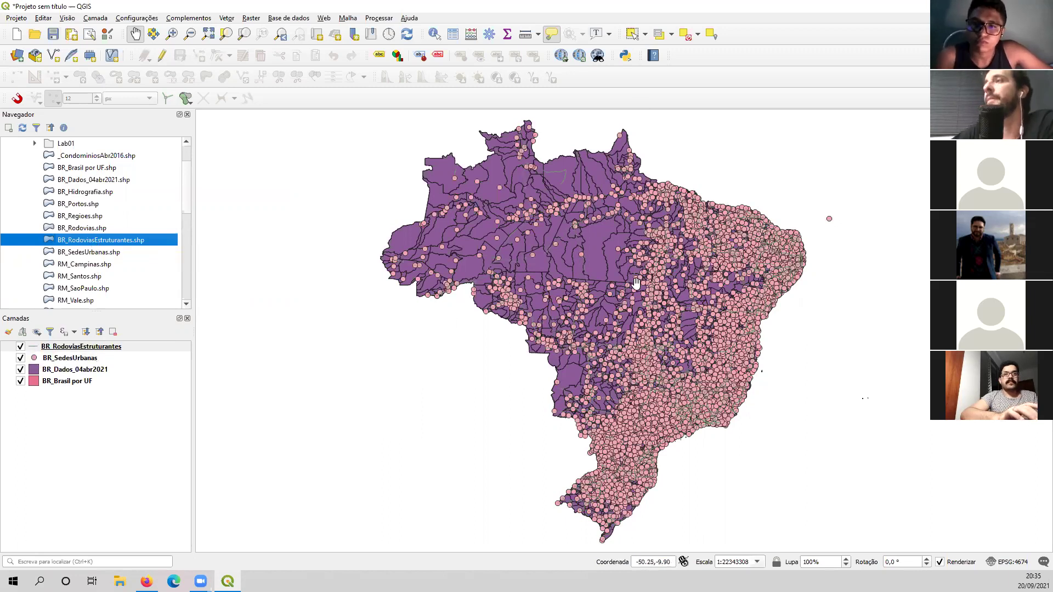
mouse_move(636, 283)
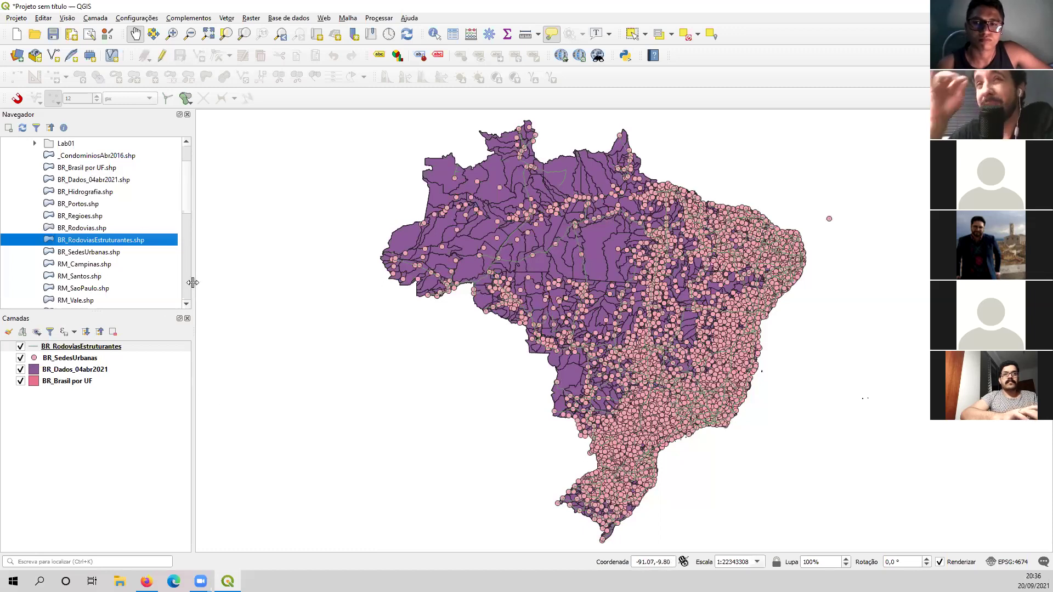
Step: Review the four loaded layers one by one and compare them with their source shapefiles in the QGIS01 folder
click(129, 350)
click(121, 369)
click(113, 380)
click(122, 369)
click(129, 359)
click(129, 347)
click(125, 359)
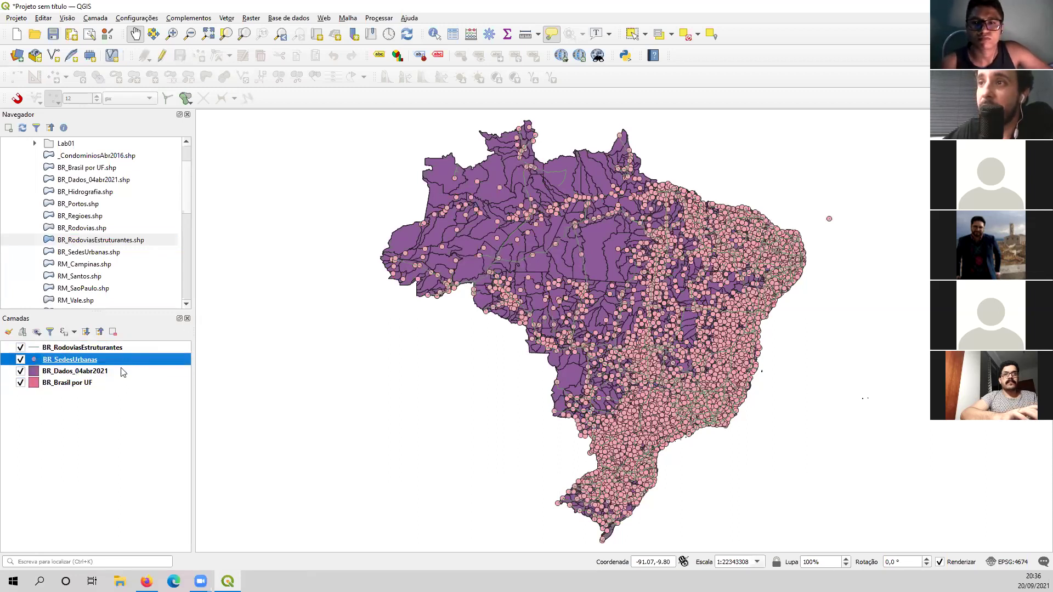
click(122, 371)
click(109, 382)
click(122, 371)
click(132, 360)
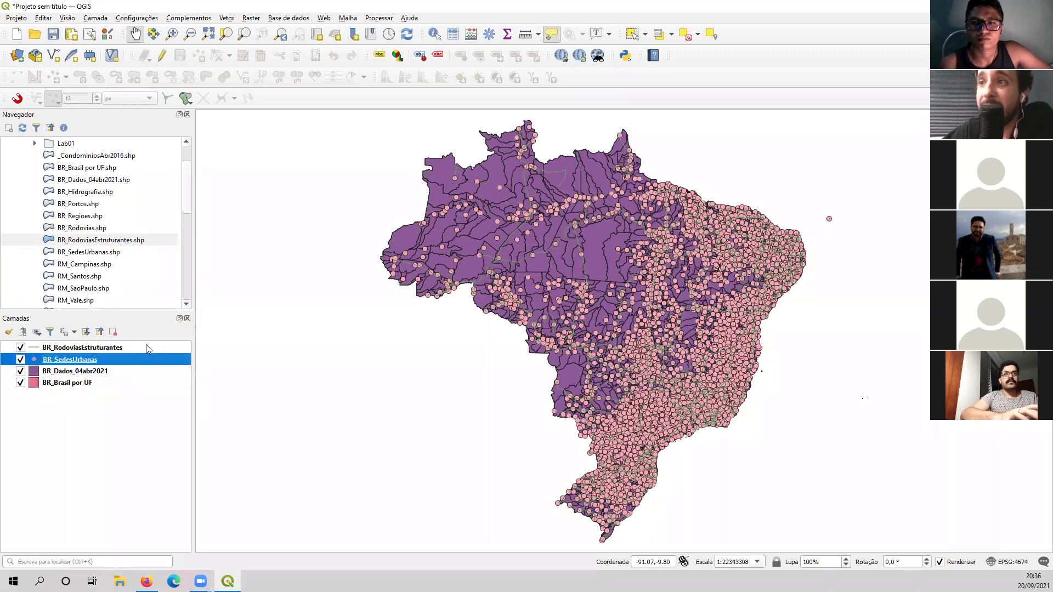
click(146, 348)
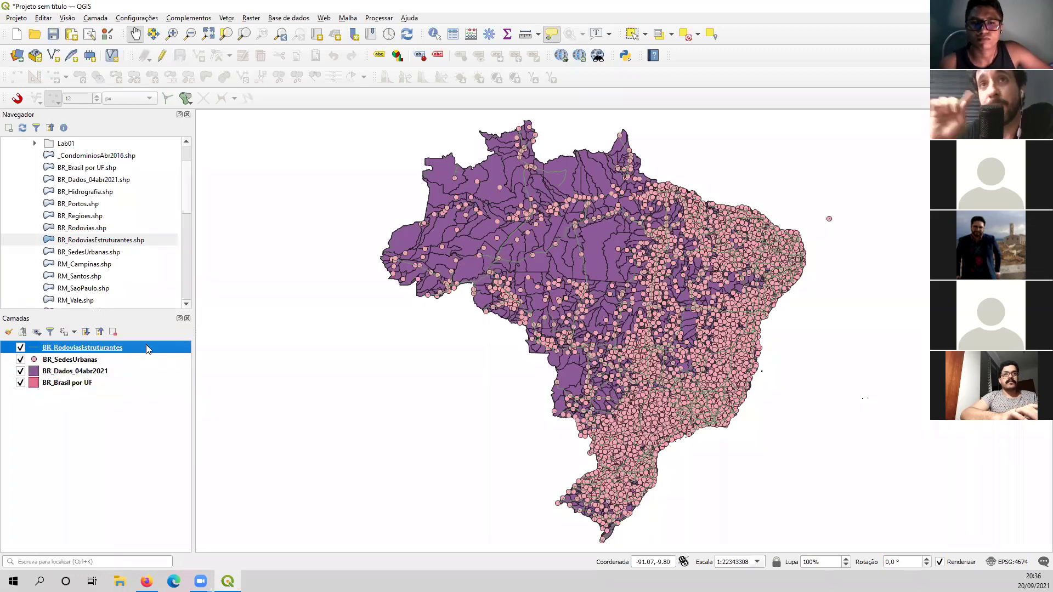
click(104, 242)
click(84, 168)
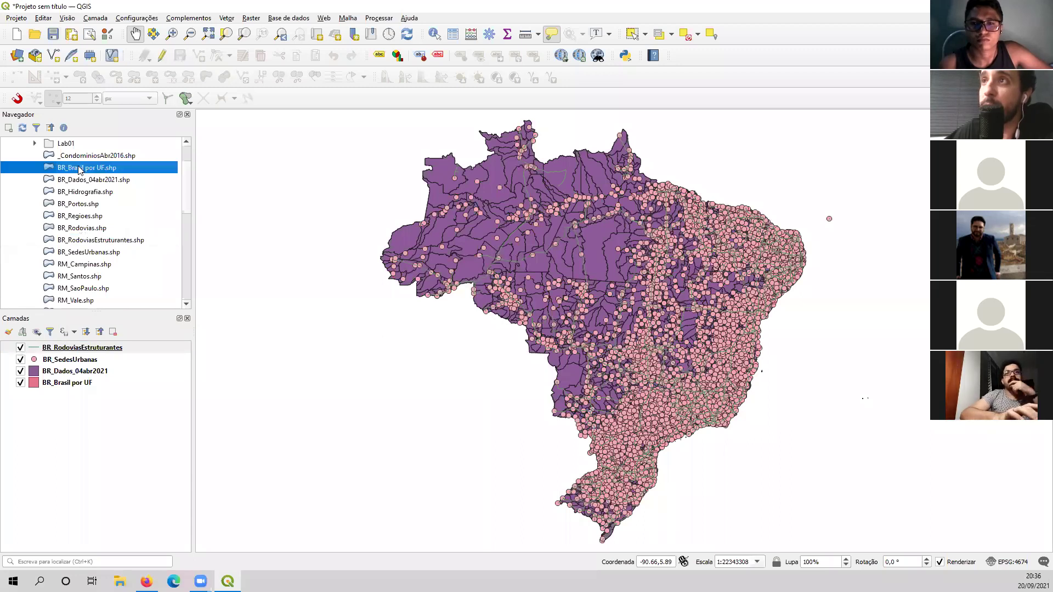
click(83, 253)
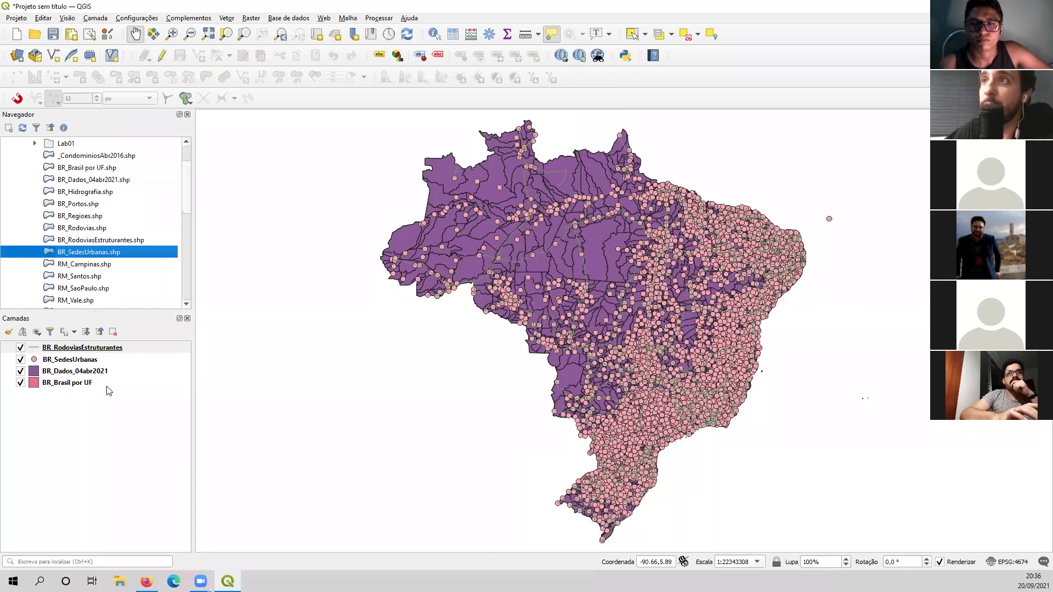
click(76, 180)
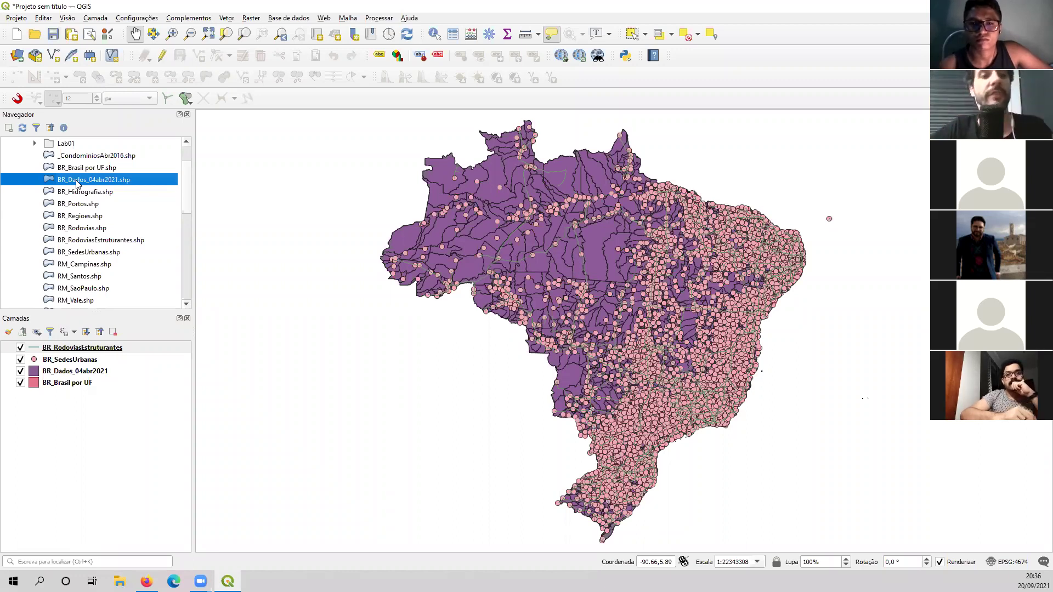
Step: Switch to File Explorer and open the folder C:\1_Projetos\QGIS10 - 01 to view the shapefiles' component files
click(120, 581)
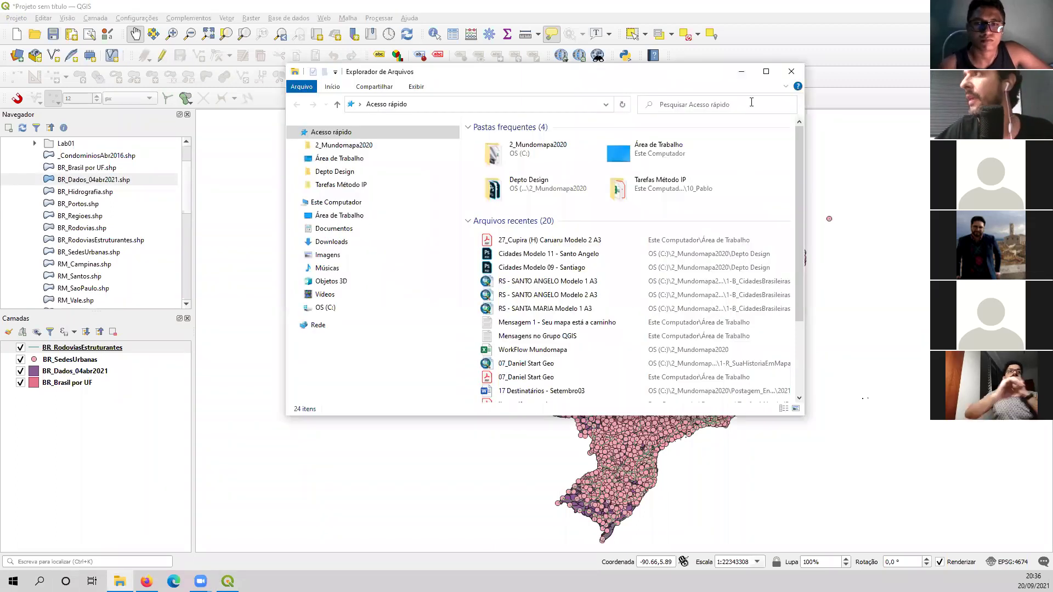
click(341, 307)
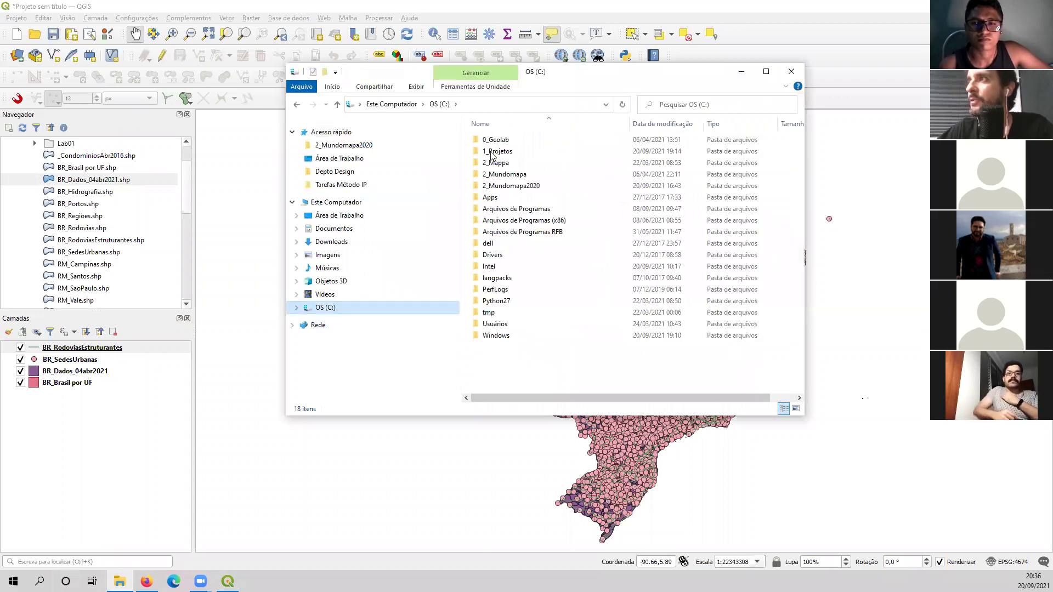
double_click(505, 152)
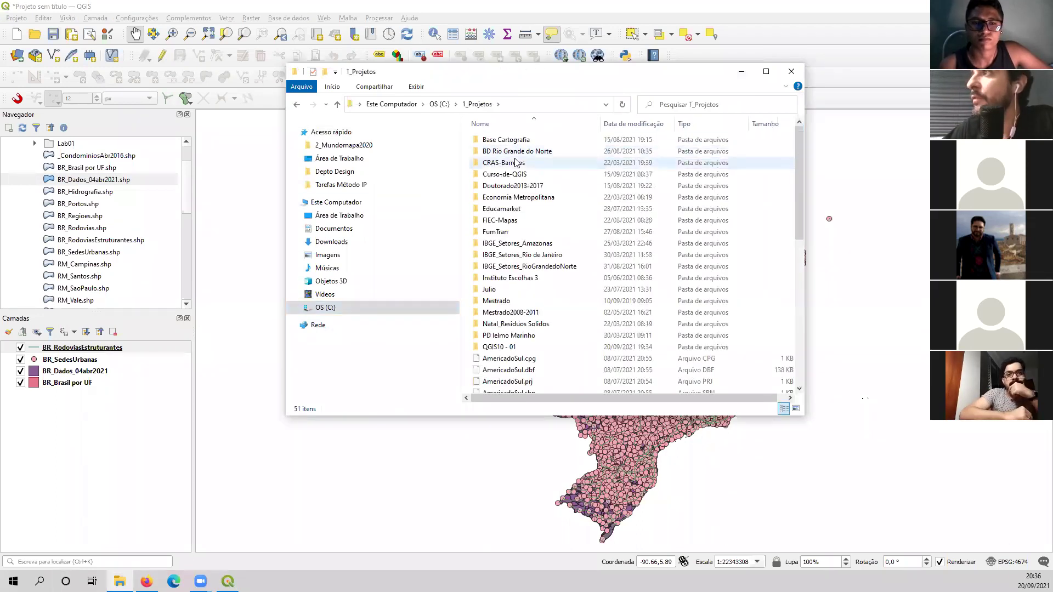
double_click(499, 347)
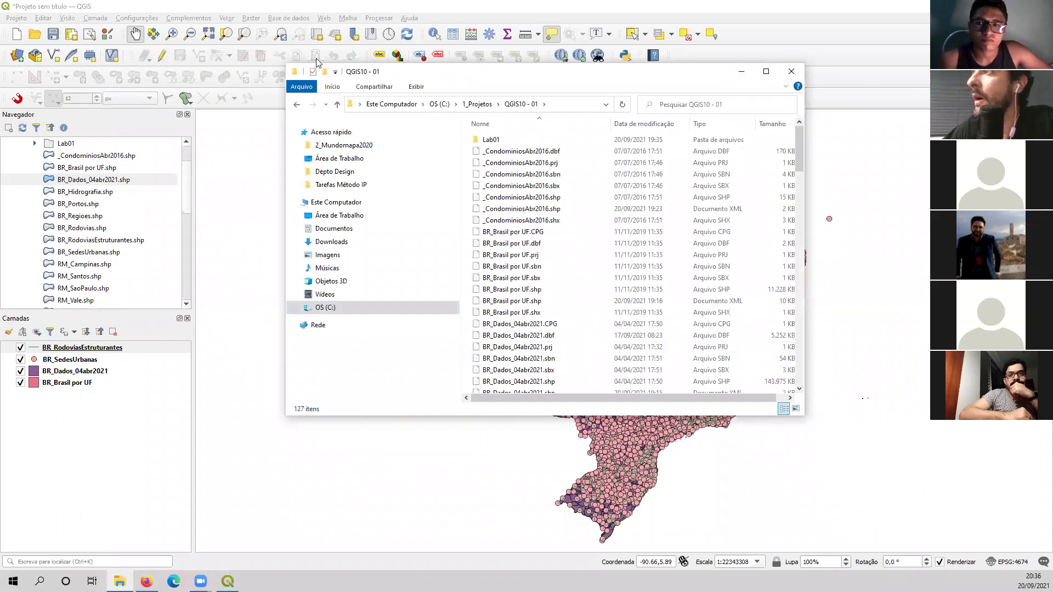
drag(433, 77, 315, 61)
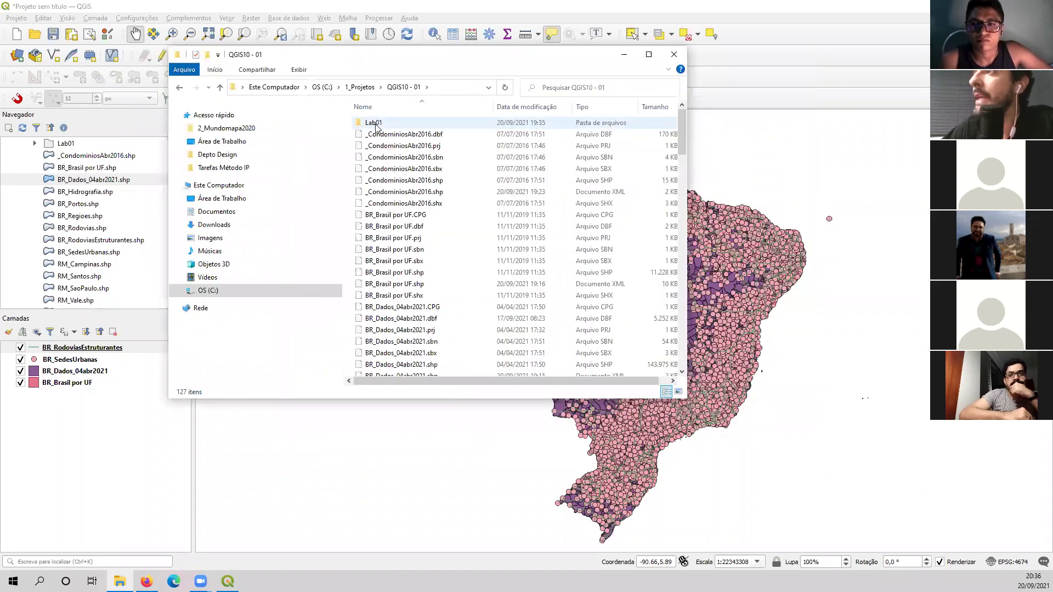
click(649, 54)
click(1015, 7)
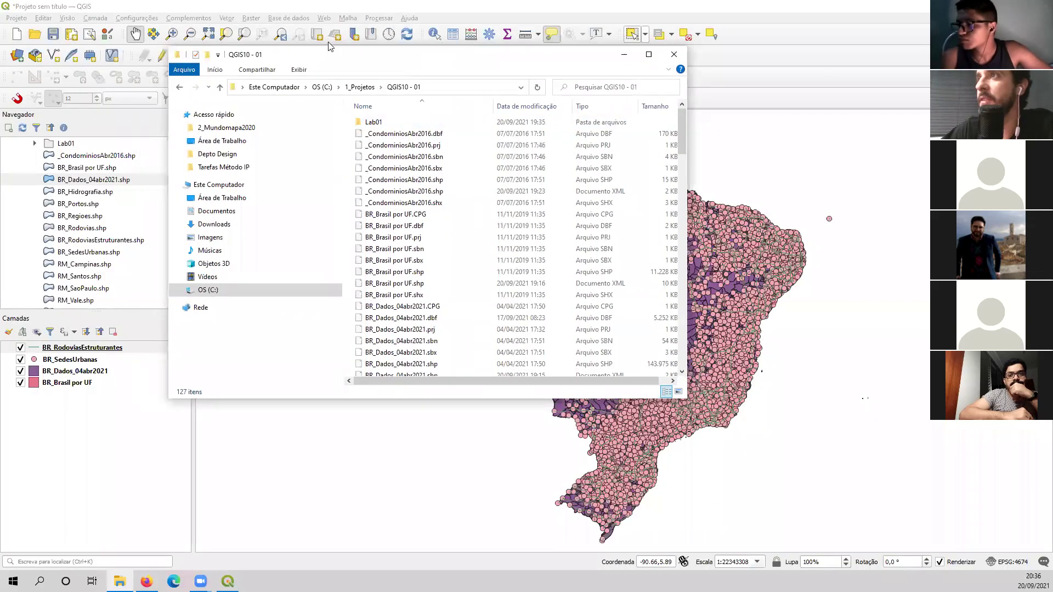
Step: Select all the component files of the BR_Brasil por UF shapefile in File Explorer, from the .CPG through the .shx file
drag(332, 62, 401, 81)
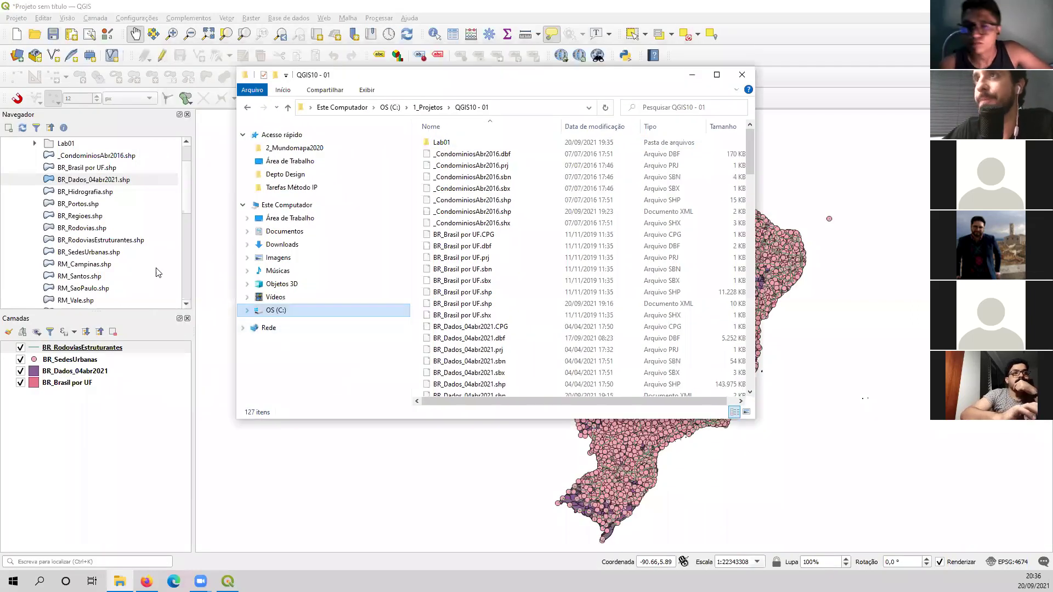
click(95, 169)
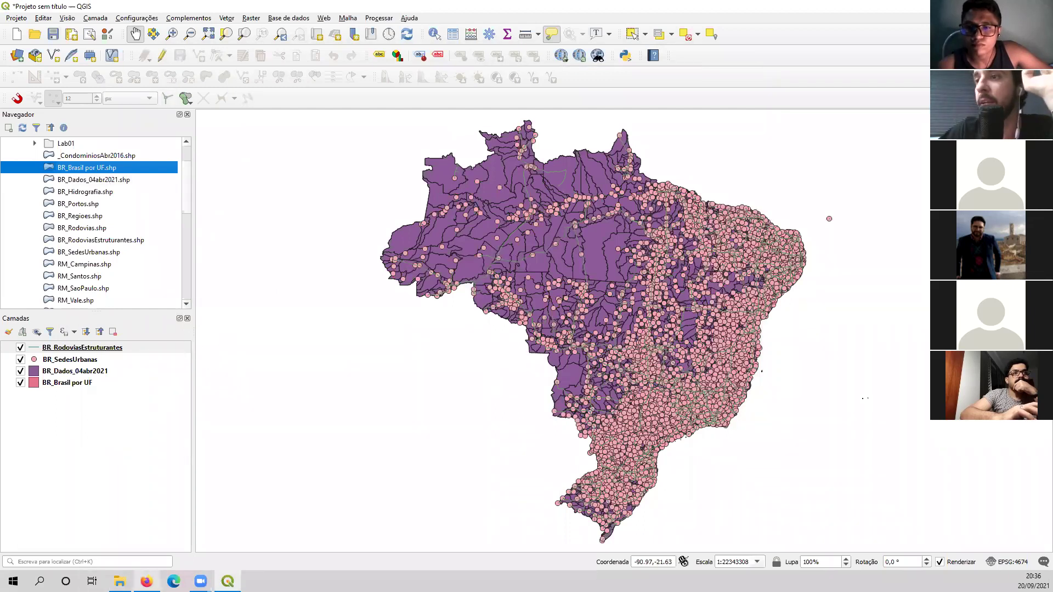
click(120, 581)
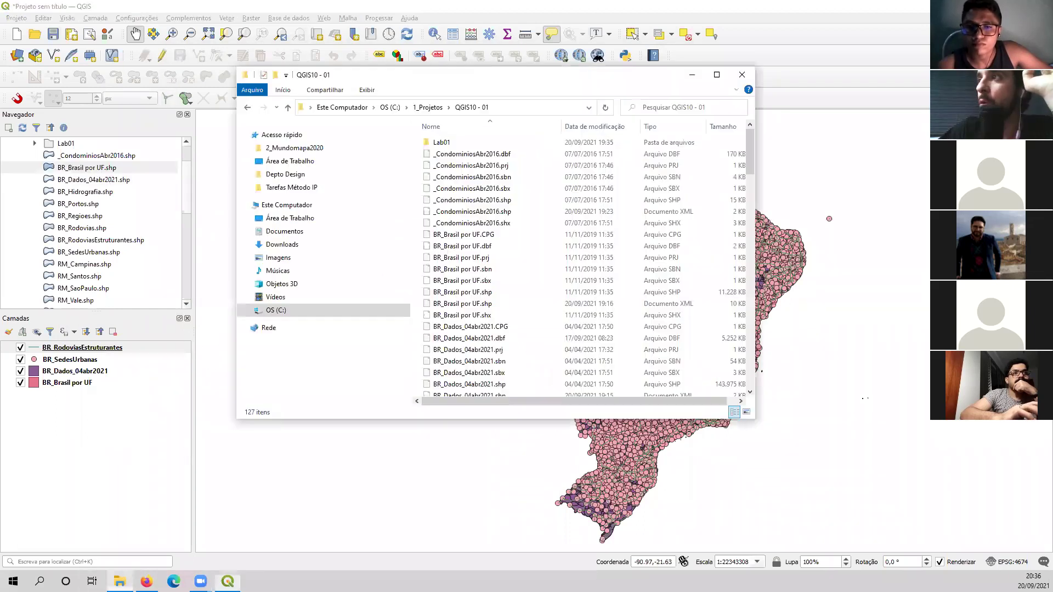
click(487, 236)
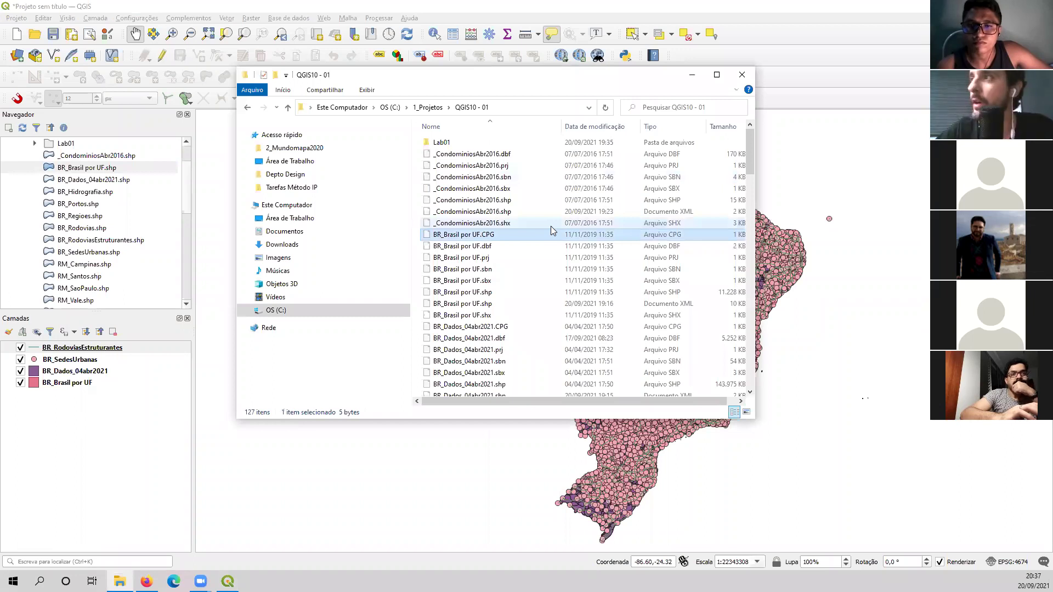
key(shift+Down)
key(shift+Down)
key(shift+Down)
key(shift+Down)
key(shift+Down)
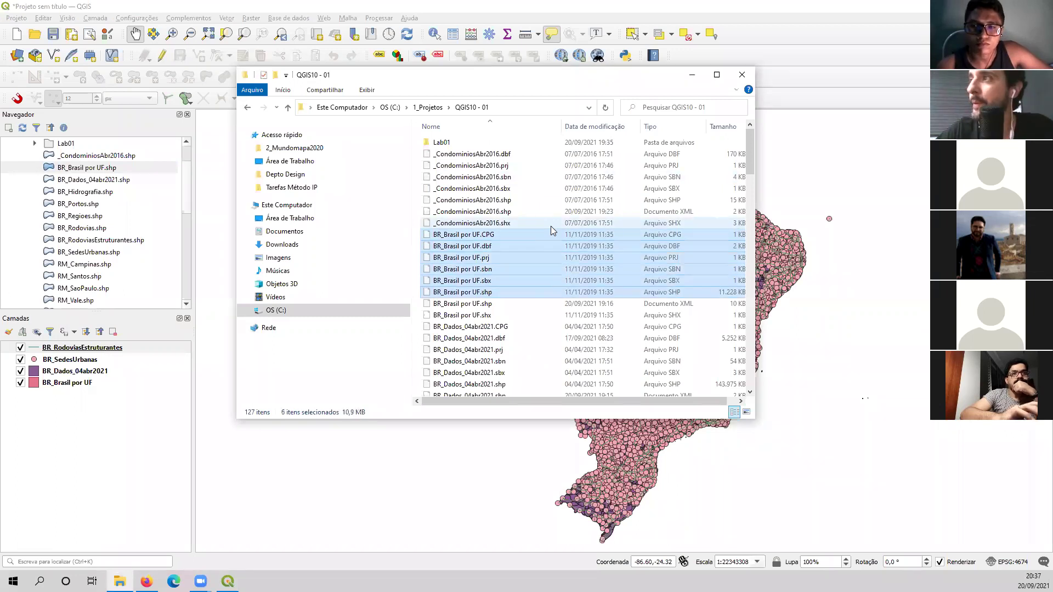
key(shift+Down)
key(shift+Down)
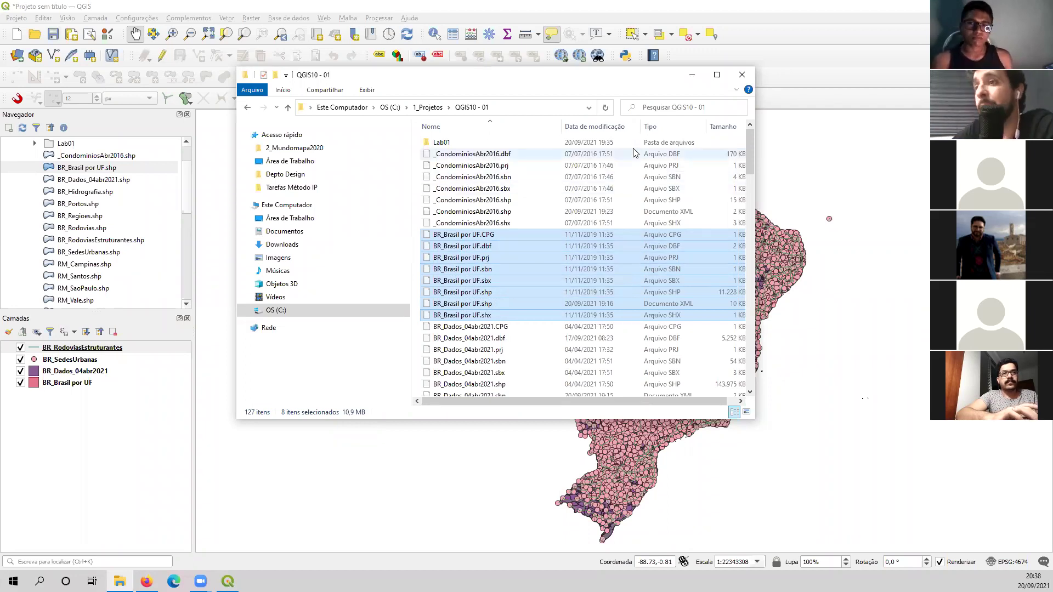
Step: Switch to the Sistema de Informação Geográfica Miro board in Firefox and examine the diagram of vector and raster layers
mouse_move(146, 580)
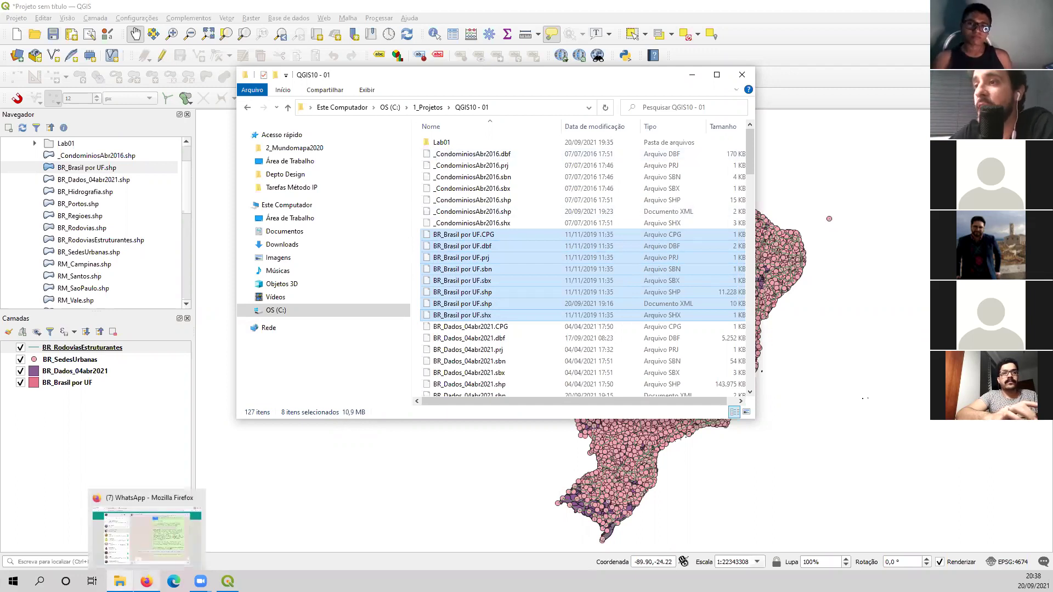
click(165, 541)
click(276, 5)
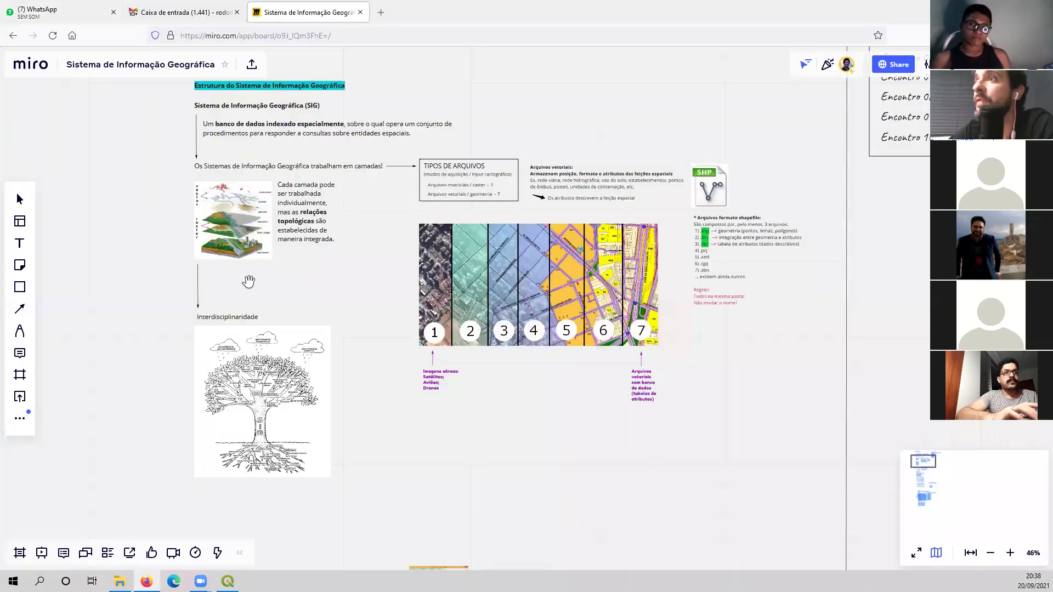
scroll(271, 215, up, 5)
drag(379, 378, 457, 451)
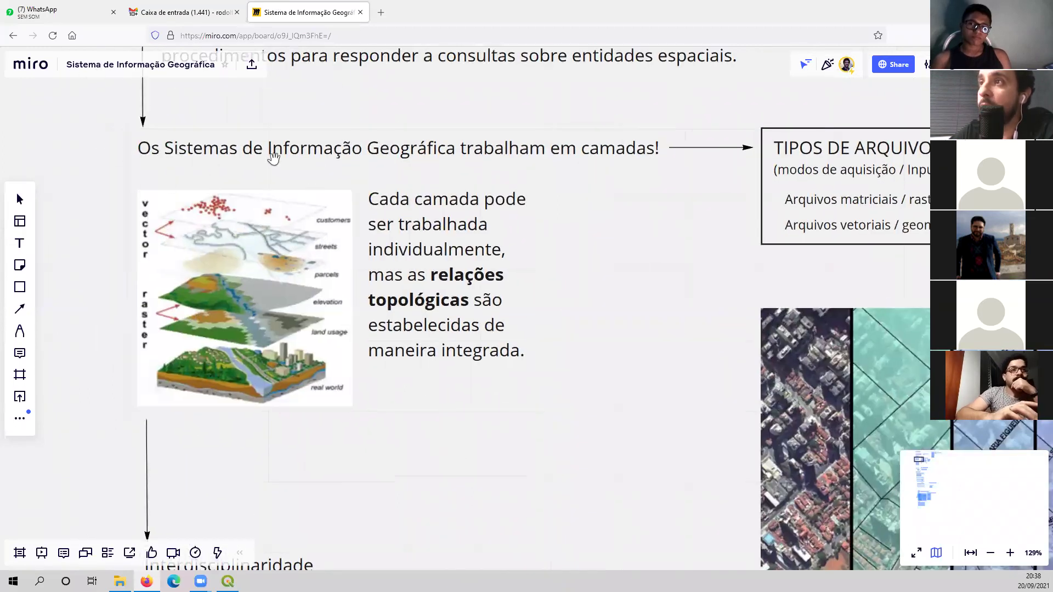
drag(169, 280, 203, 283)
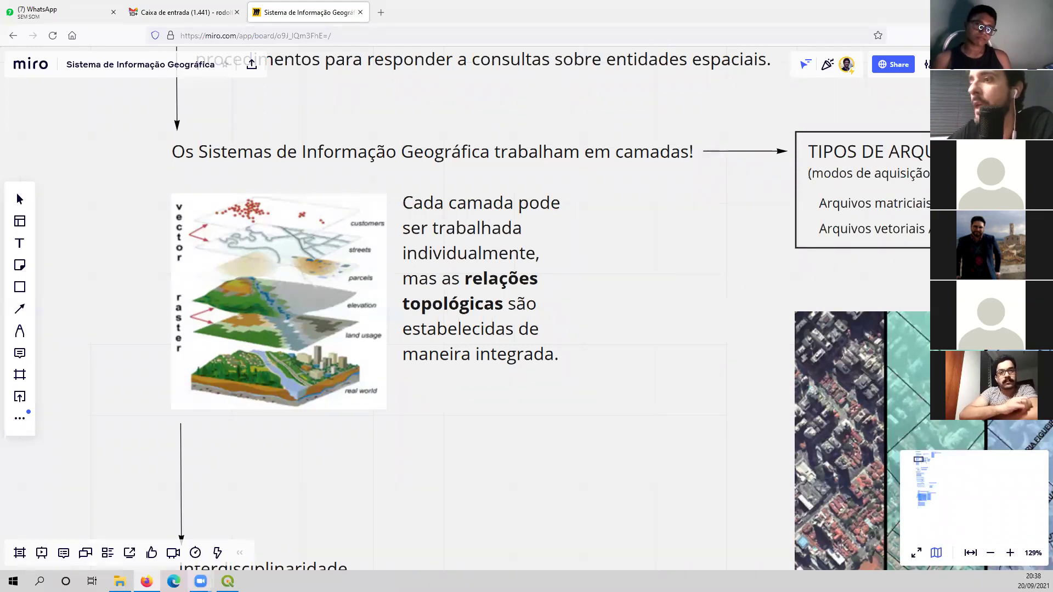
Step: Switch back to QGIS and go through the BR_SedesUrbanas, BR_Dados_04abr2021 and BR_Brasil por UF layers one by one
click(228, 581)
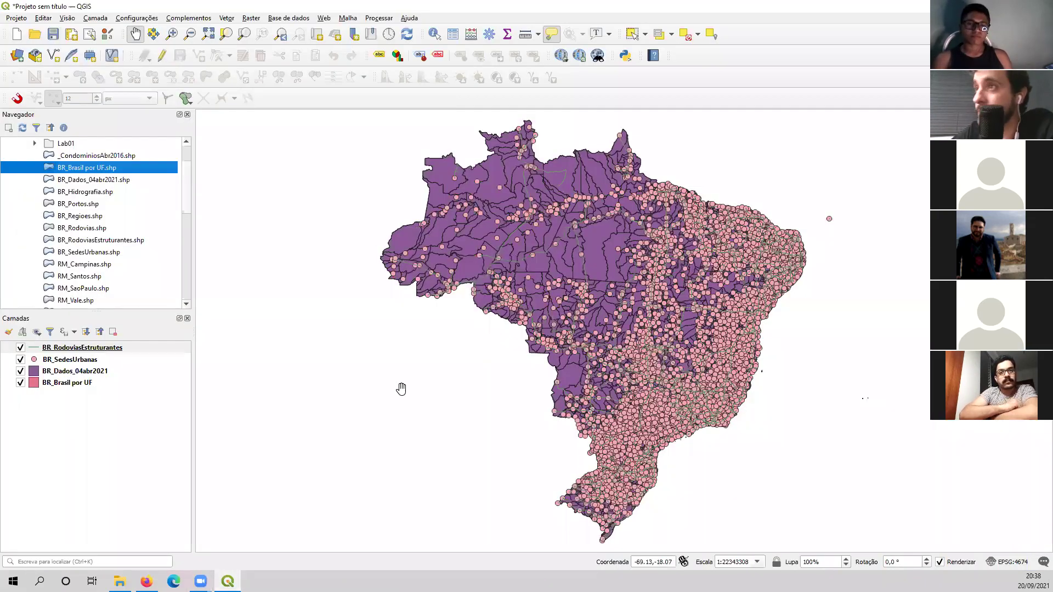
click(107, 359)
click(105, 371)
click(101, 382)
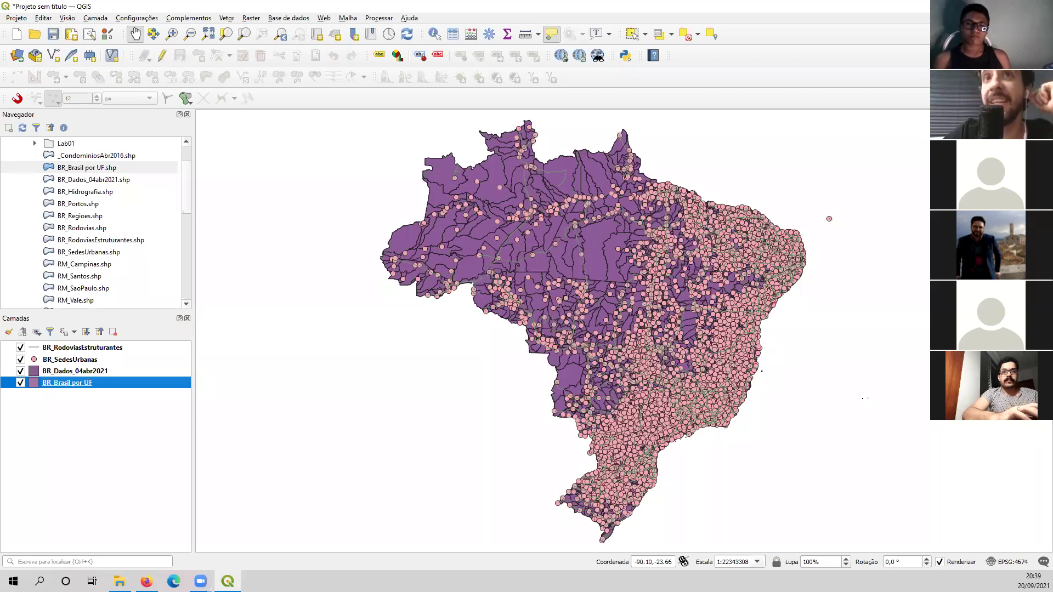
Step: Collapse the QGIS01 favourite folder in the Browser tree and select the C:\ drive
drag(189, 191, 189, 163)
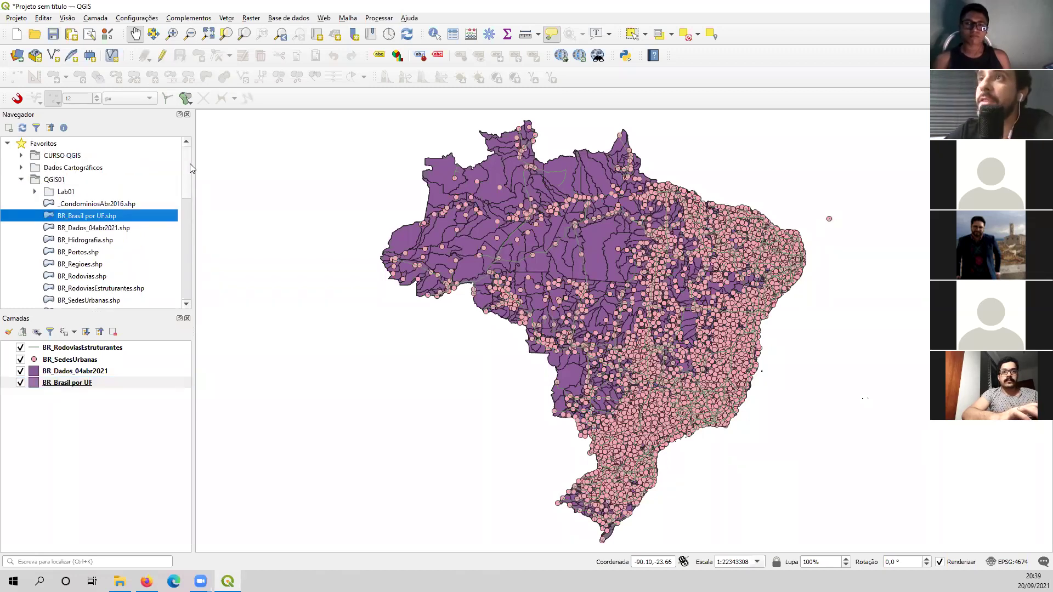
click(21, 180)
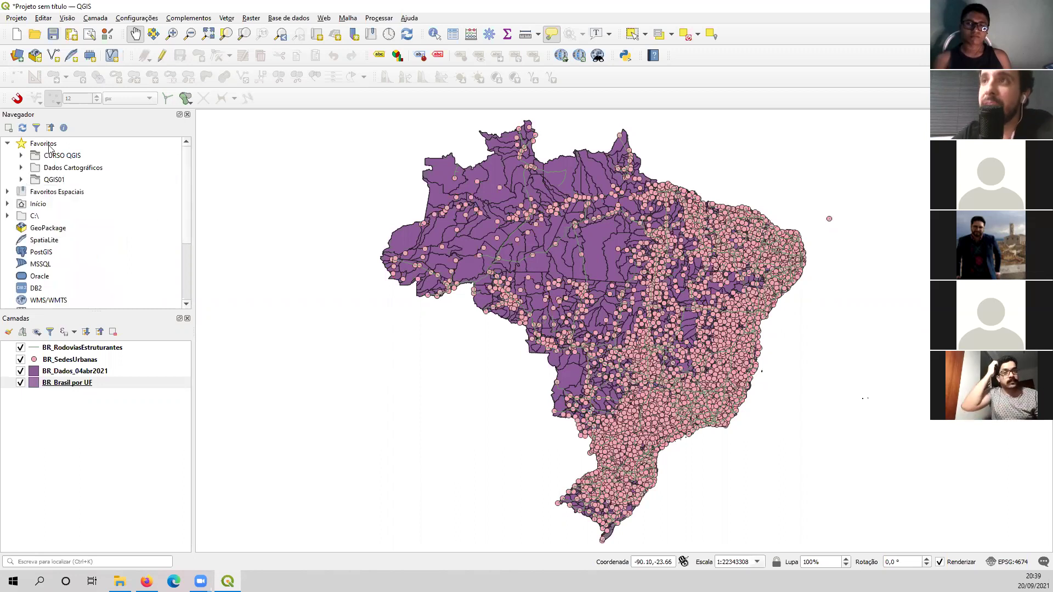
click(35, 216)
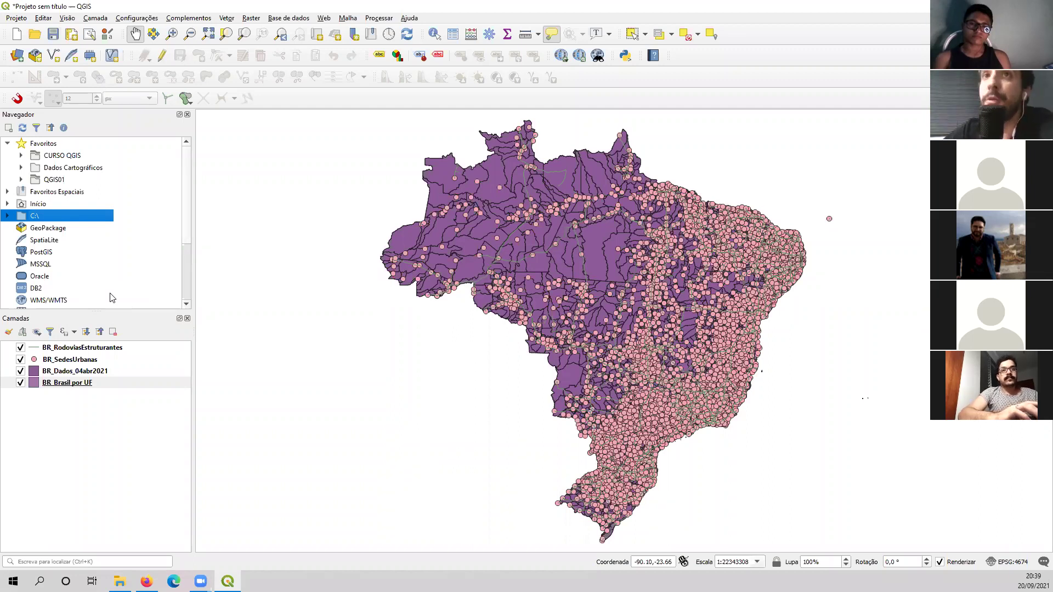
Step: Switch to File Explorer and open the 1_Projetos folder on the C: drive
click(119, 581)
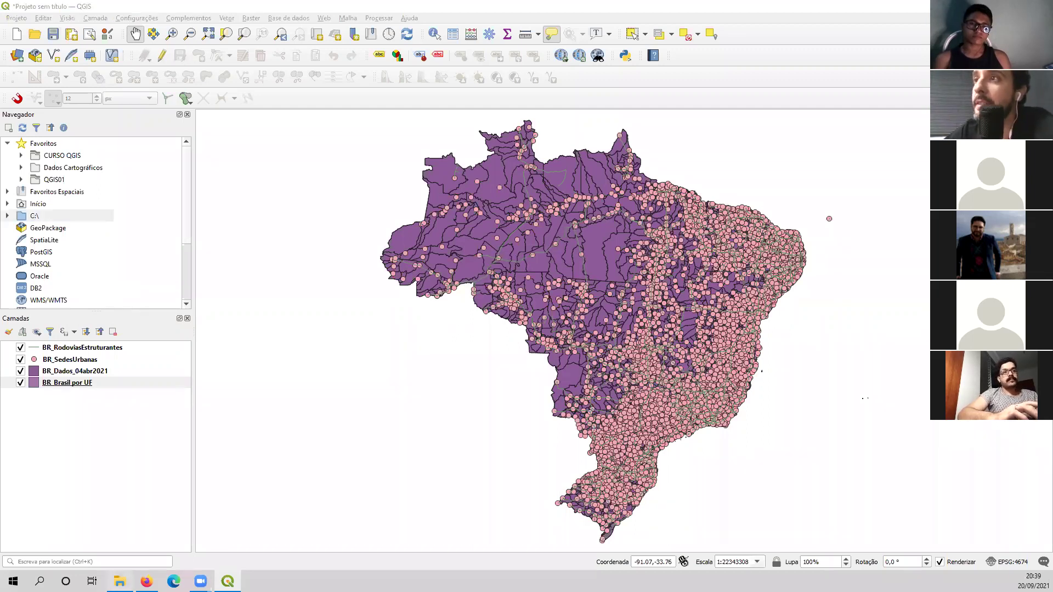
click(277, 312)
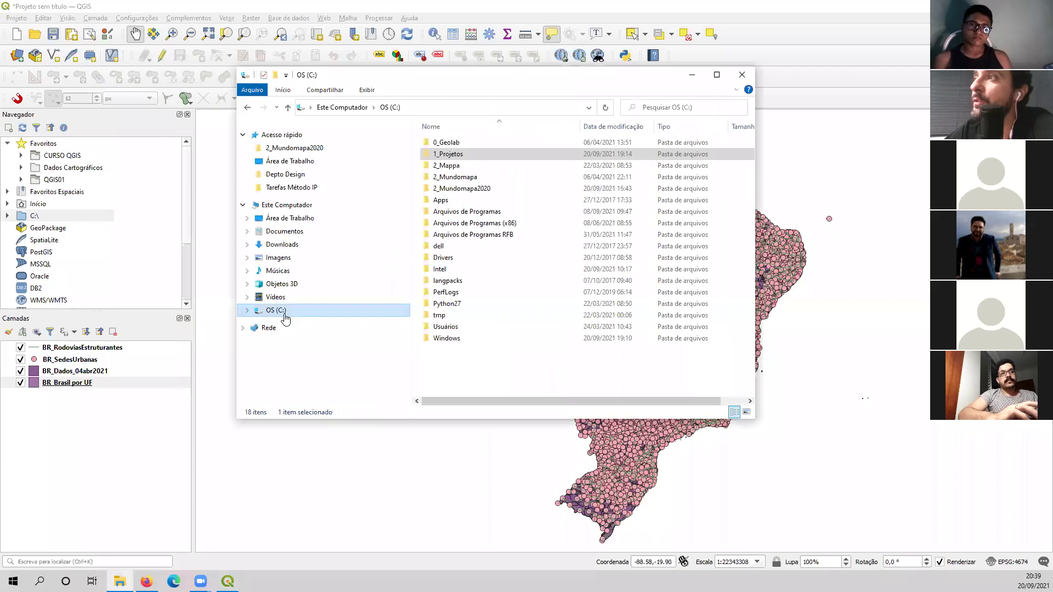
double_click(446, 156)
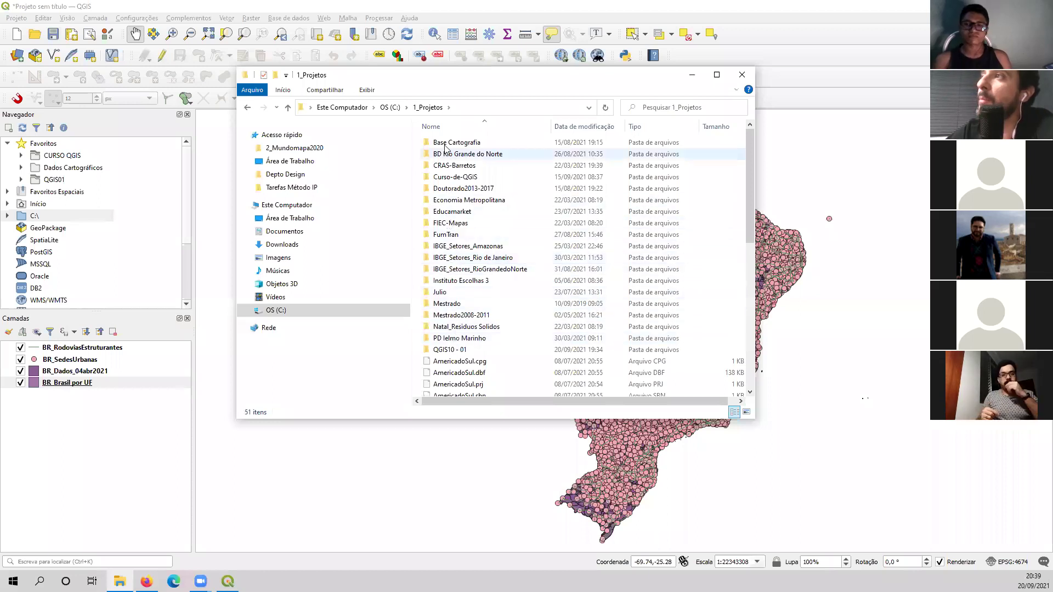
Step: Look over the project folders inside 1_Projetos, such as BD Rio Grande do Norte and the IBGE_Setores folders, and close File Explorer
click(492, 146)
click(481, 158)
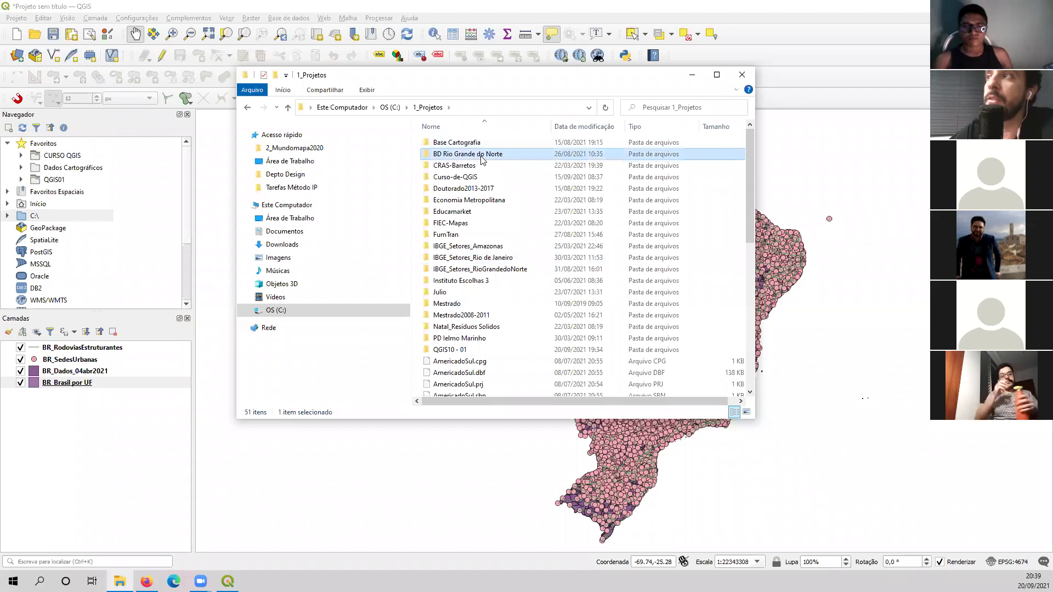
click(465, 167)
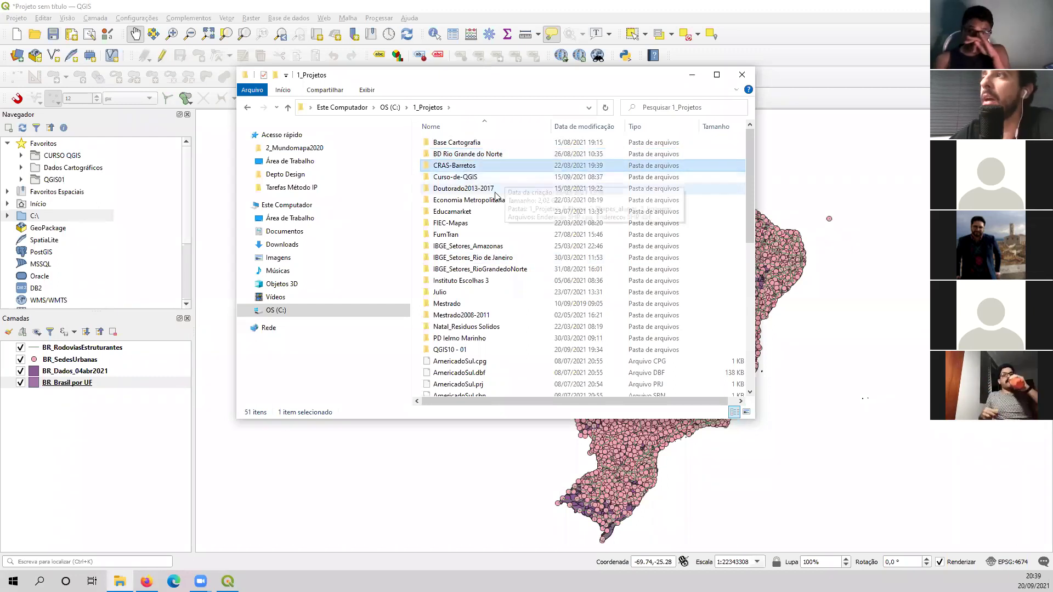
click(486, 191)
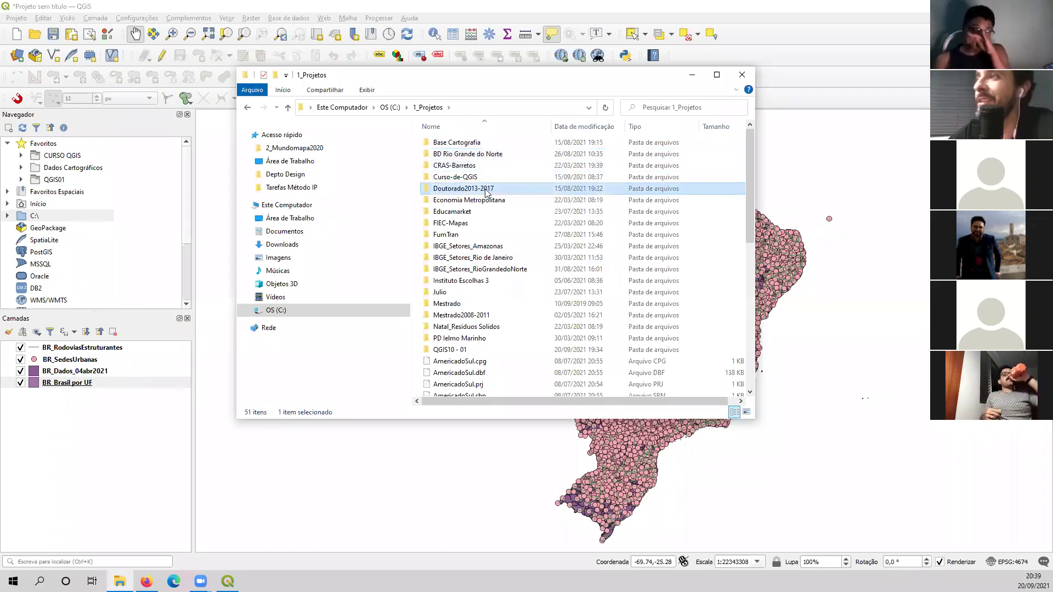
click(473, 247)
click(470, 261)
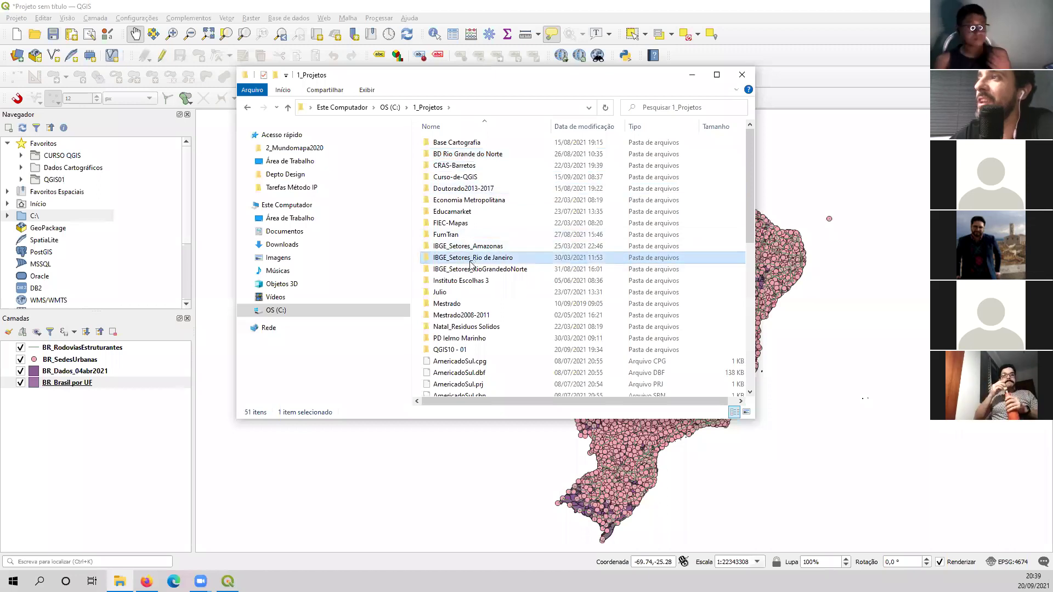
click(471, 269)
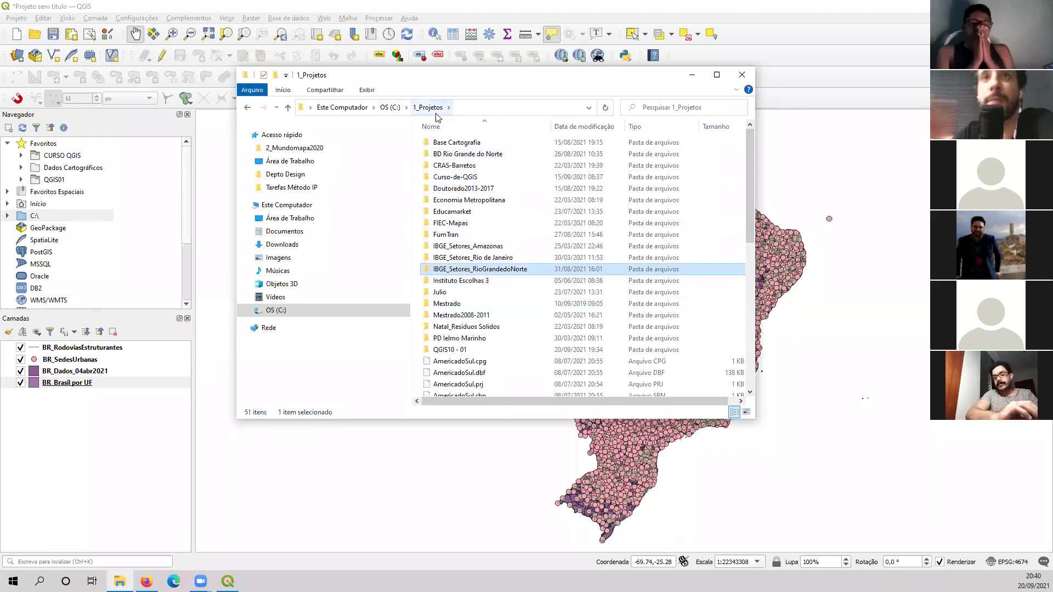
click(742, 74)
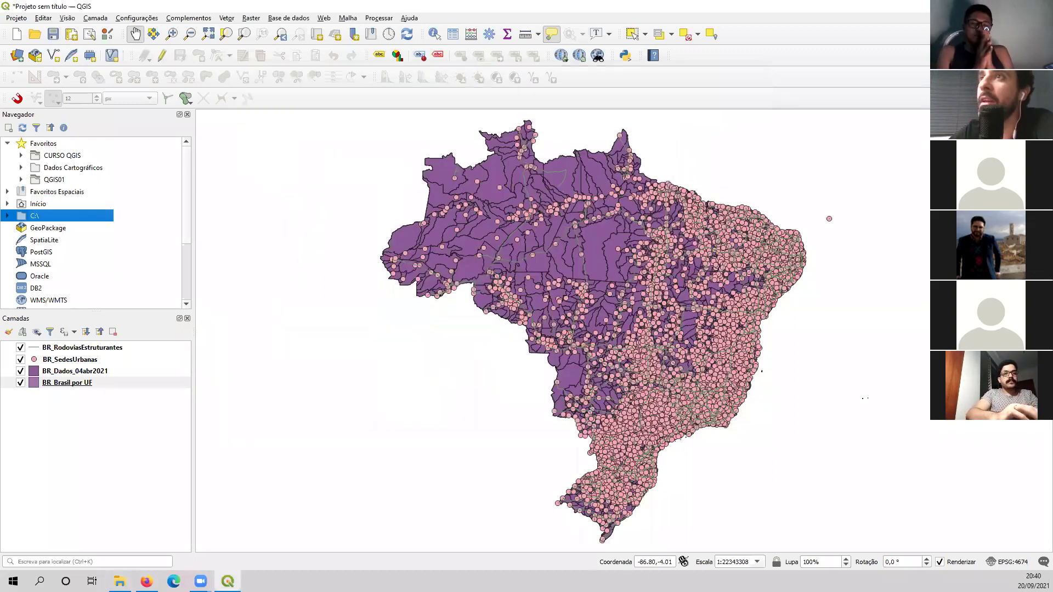
Step: Expand C:\ and 1_Projetos in the QGIS Browser to view the same project folders, and collapse both again
click(8, 215)
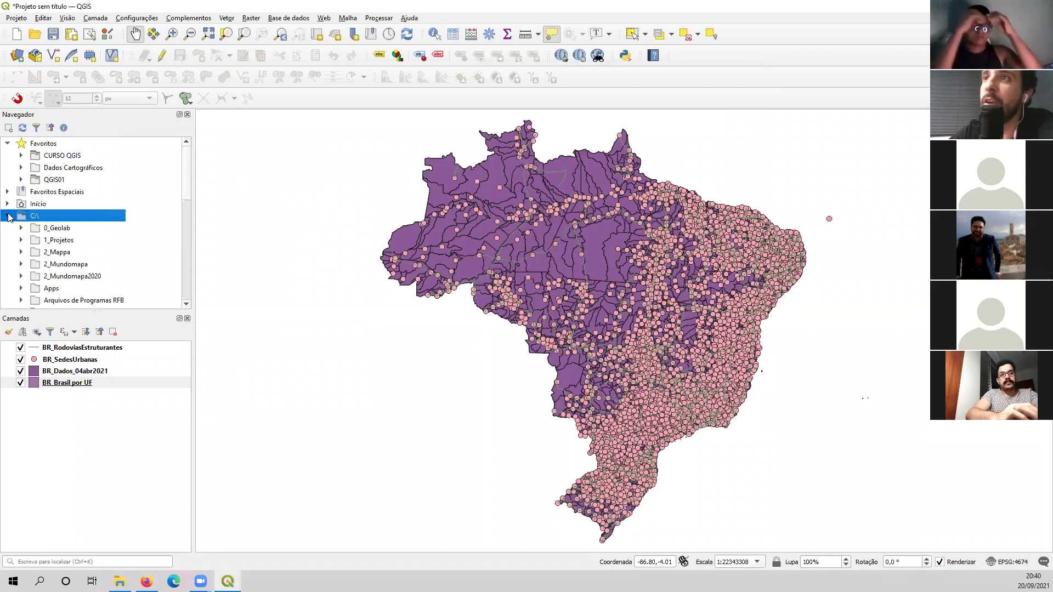
click(63, 243)
click(21, 240)
drag(187, 158, 188, 177)
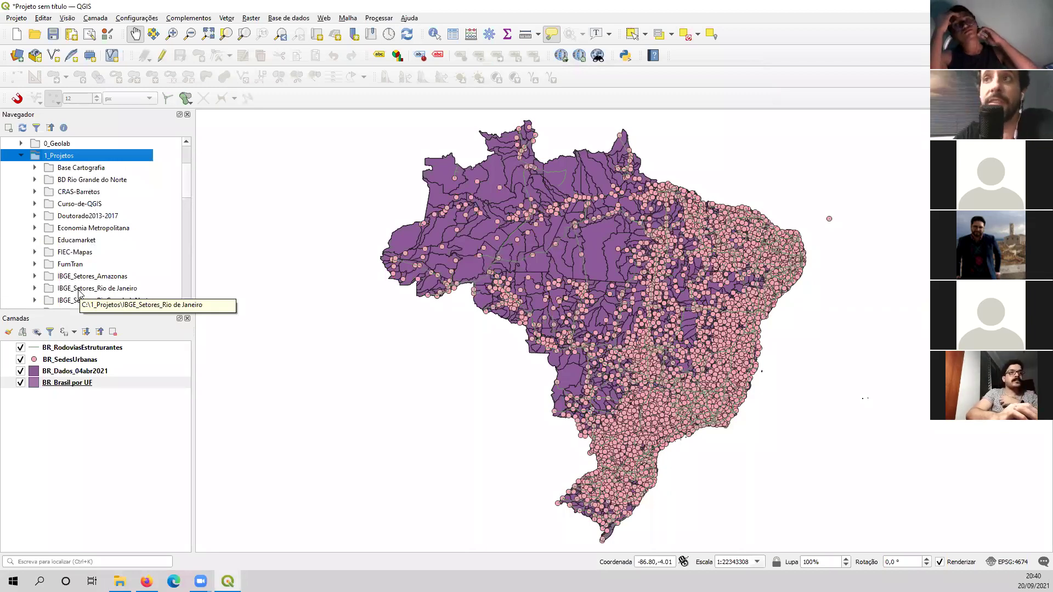
click(21, 156)
scroll(28, 179, up, 2)
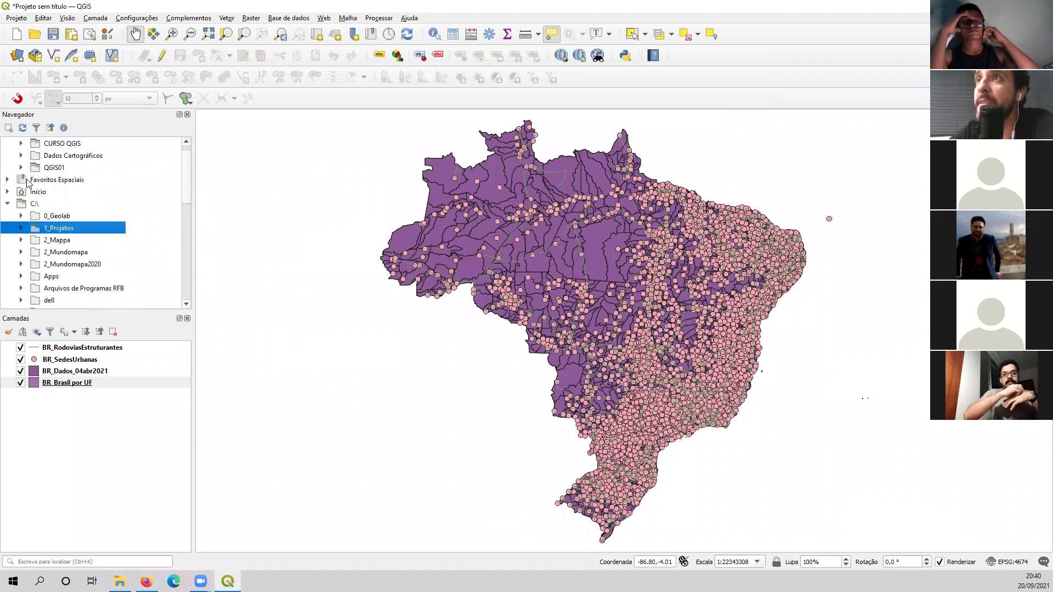
click(8, 204)
Step: Expand the Início entry and its Desktop folder in the Browser and look through the desktop's contents
click(37, 193)
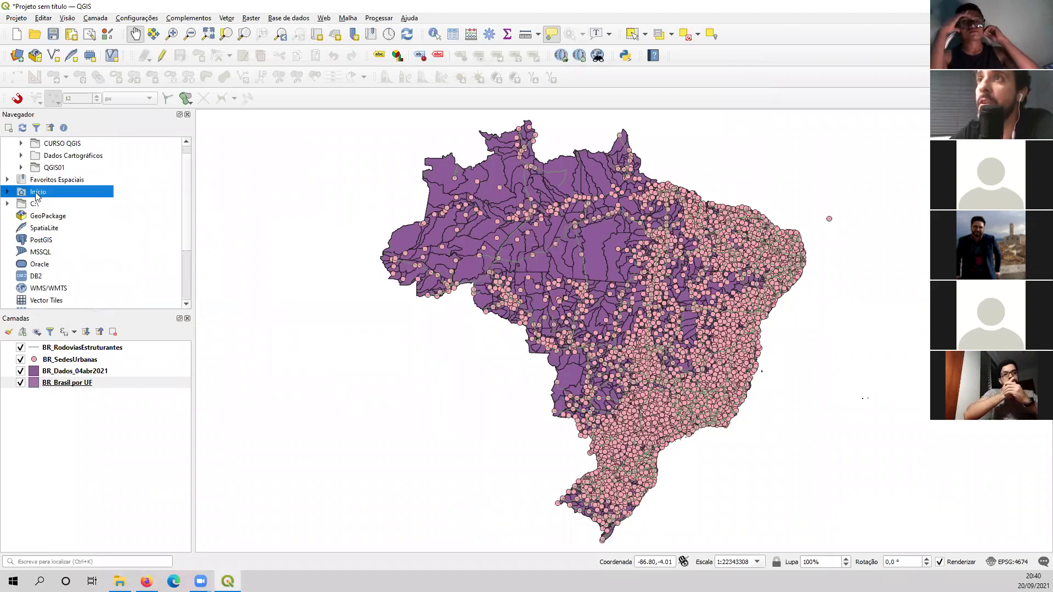
click(7, 192)
scroll(112, 242, down, 1)
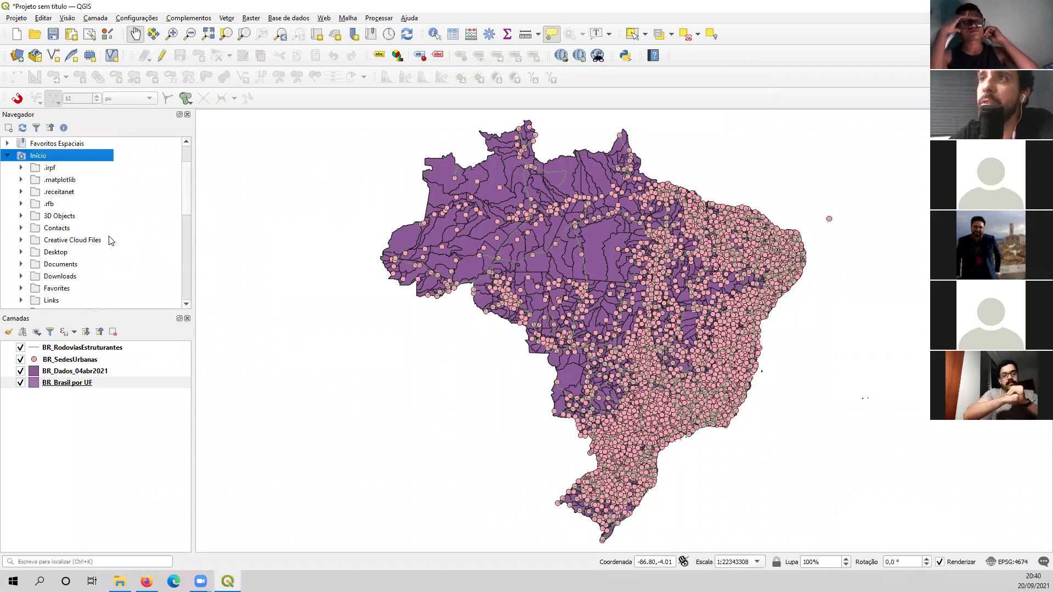
click(55, 252)
click(21, 252)
scroll(87, 243, down, 2)
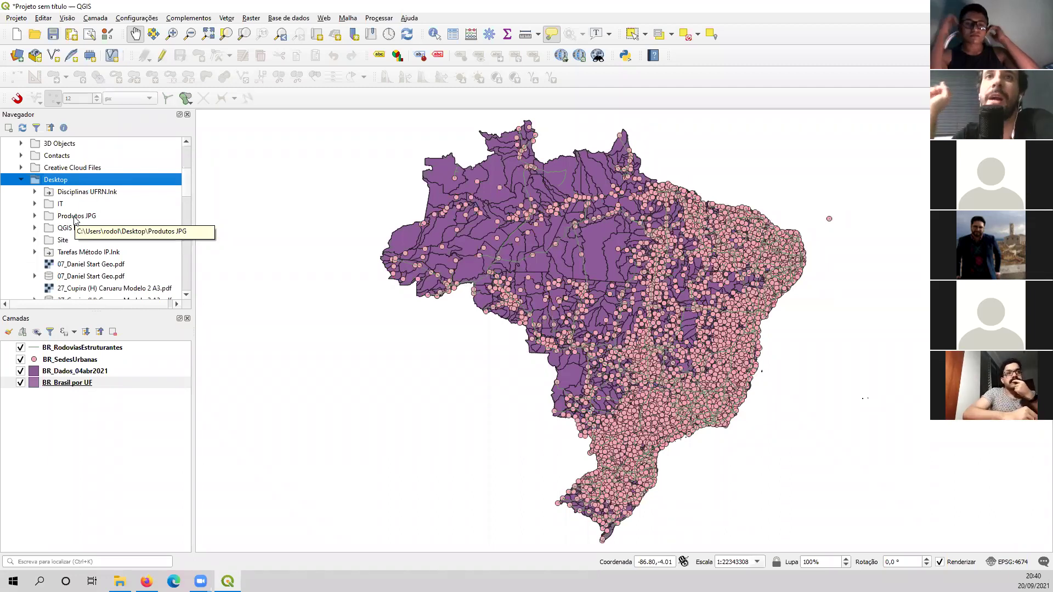
scroll(61, 198, up, 3)
scroll(61, 199, down, 3)
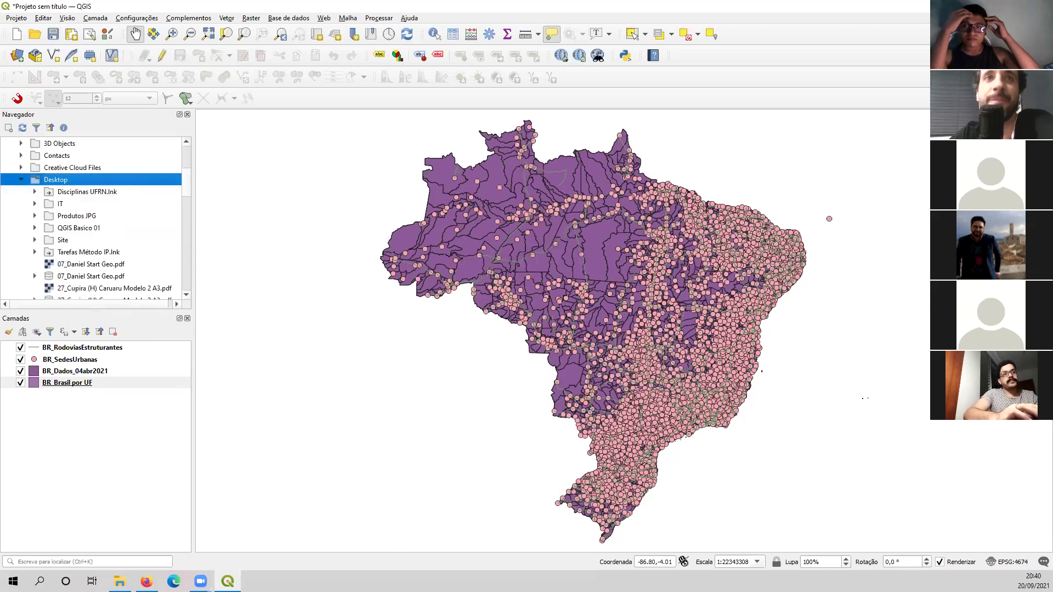
Step: Collapse the Desktop folder and the Início entry in the Browser tree
click(200, 582)
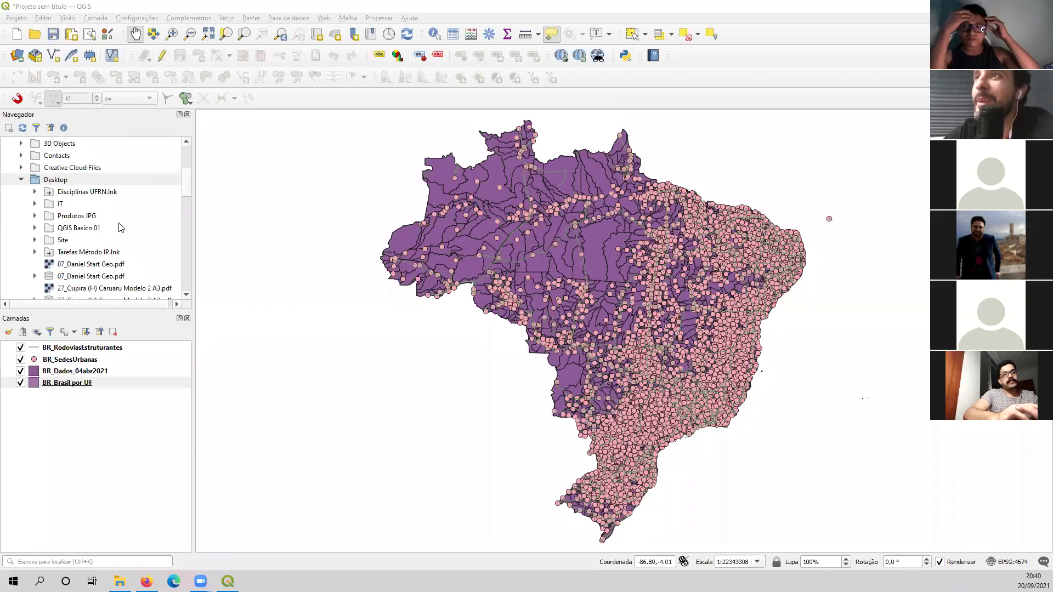
scroll(117, 225, up, 2)
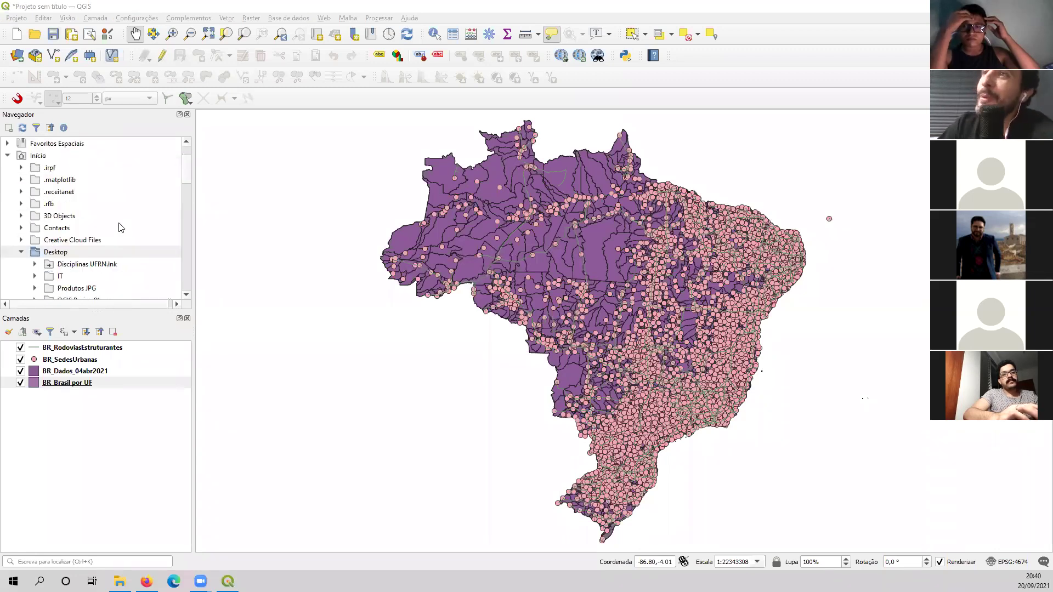
click(22, 253)
scroll(31, 198, up, 1)
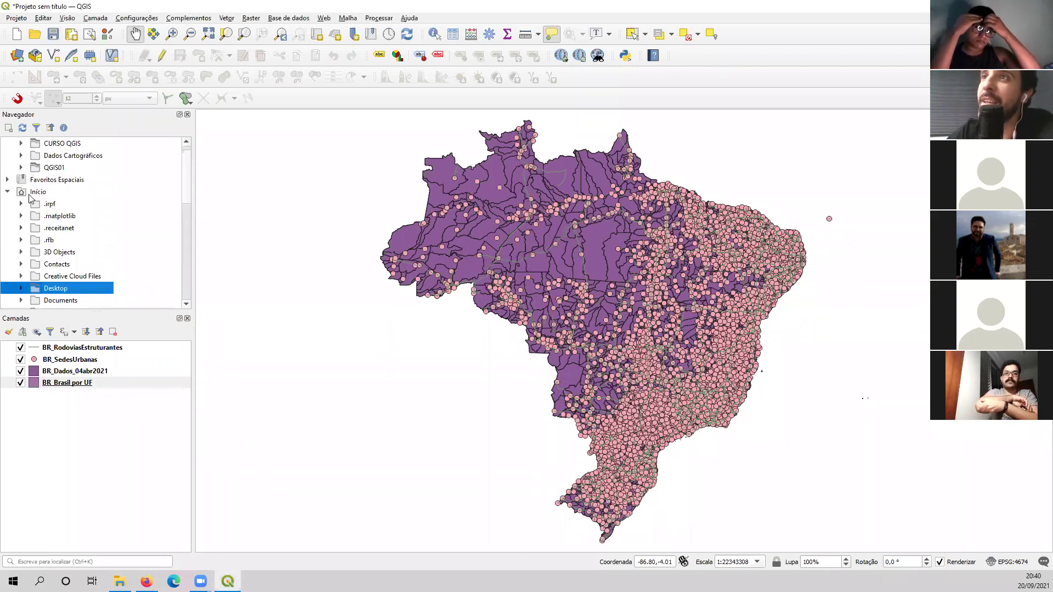
click(7, 192)
scroll(82, 192, up, 1)
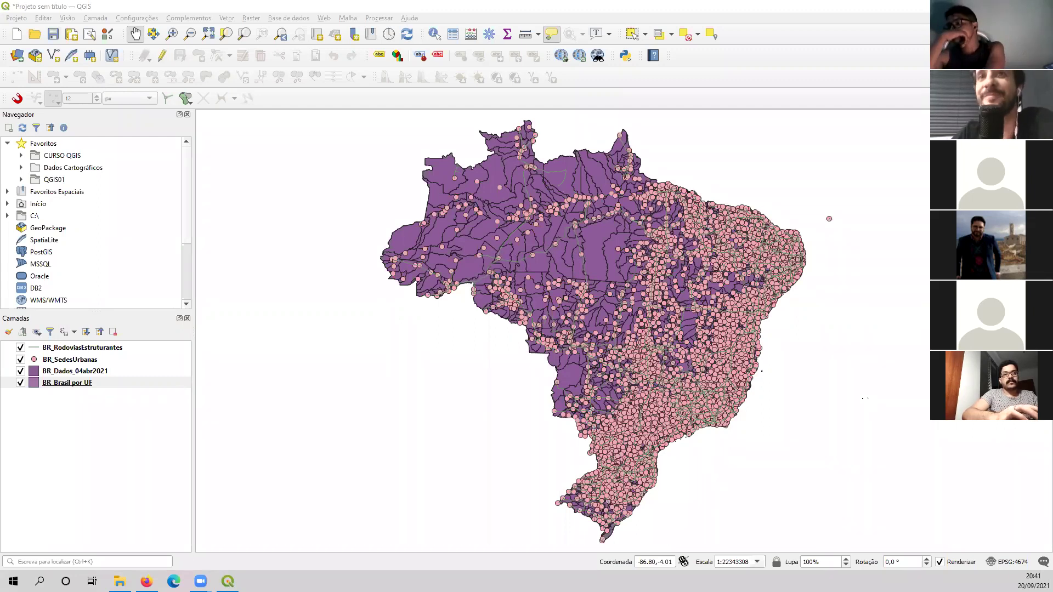
Step: Load ubatuba.tif from the CURSO QGIS favourite's 3_Imagem folder as a layer, accepting the preselected Corrego Alegre 1970-72 to SIRGAS 2000 transformation
mouse_move(451, 289)
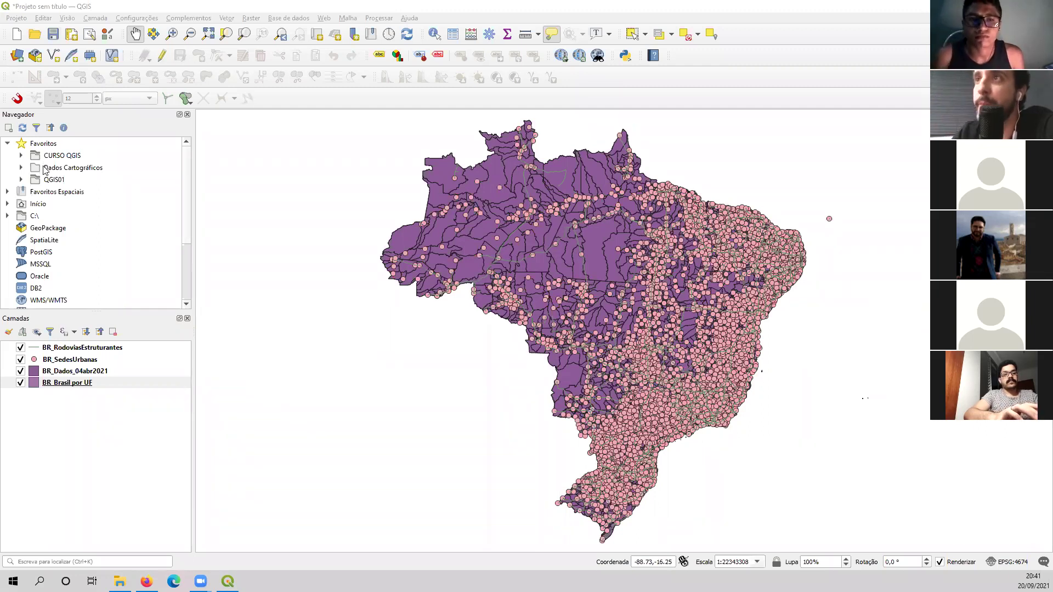
click(21, 156)
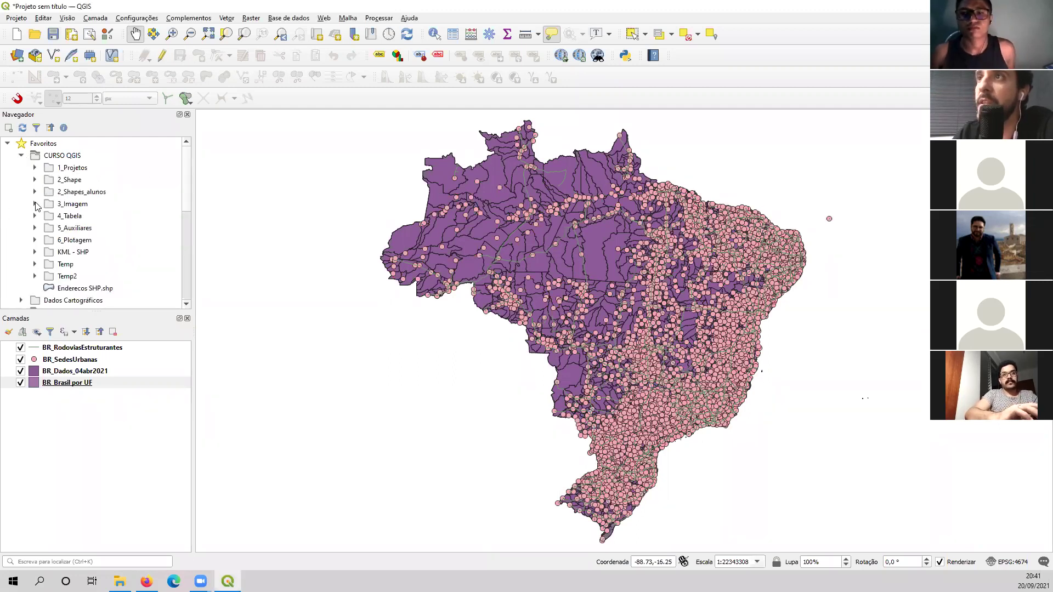
click(34, 203)
drag(189, 160, 189, 174)
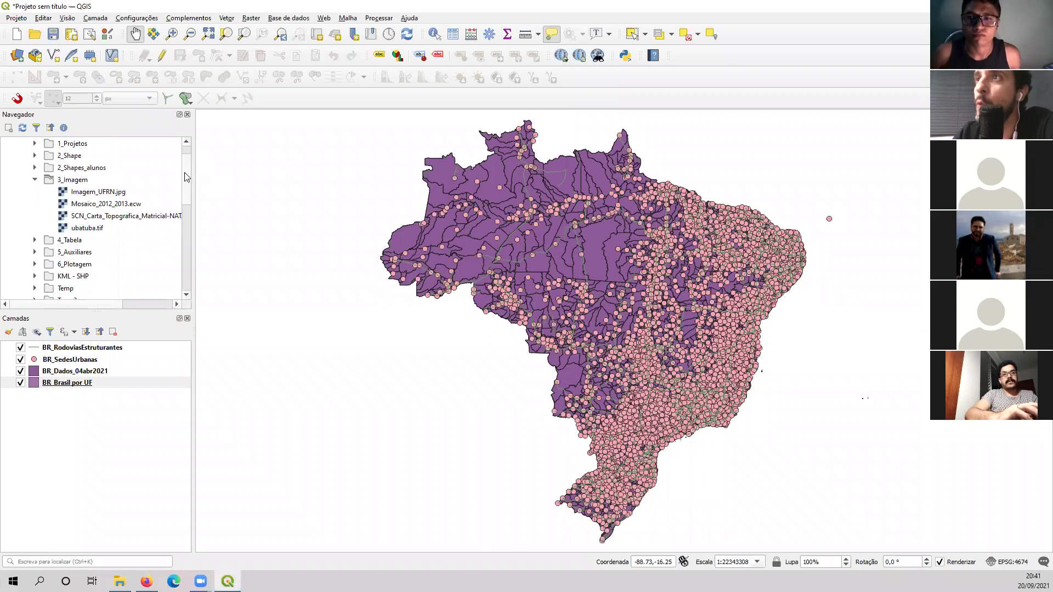
click(88, 216)
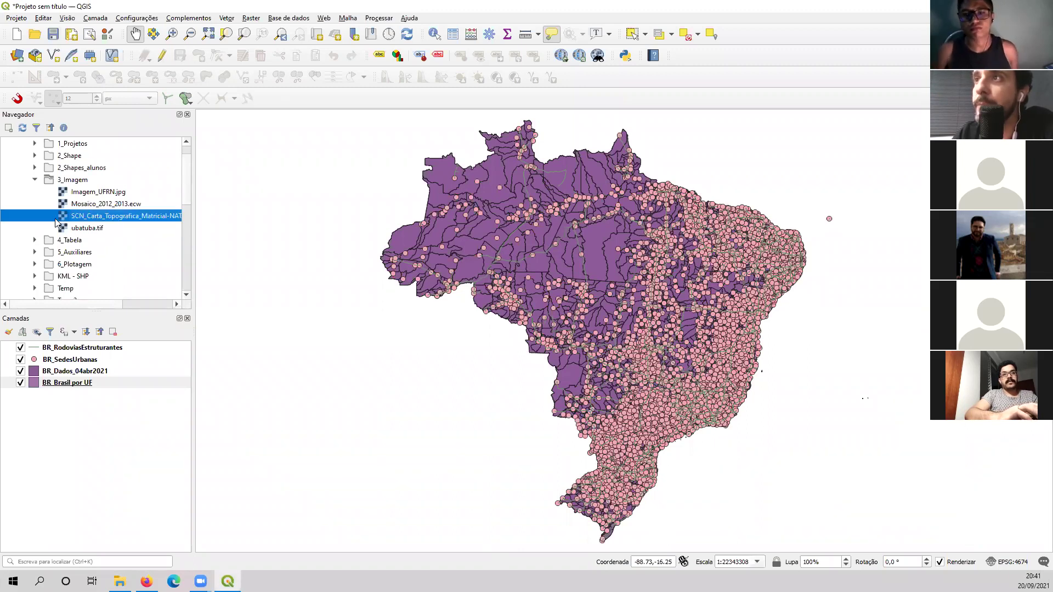
click(89, 229)
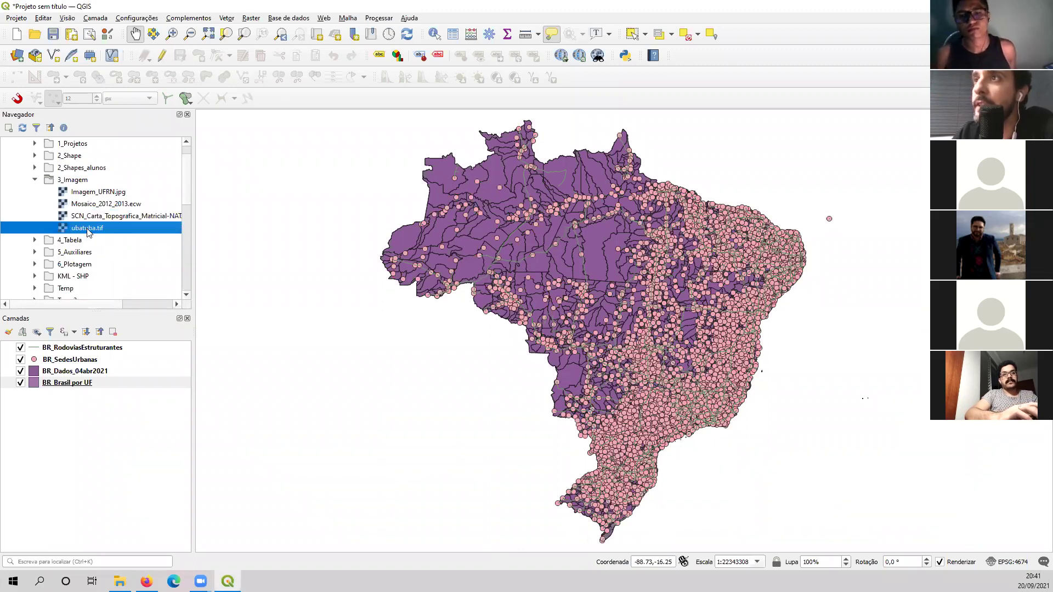
double_click(88, 229)
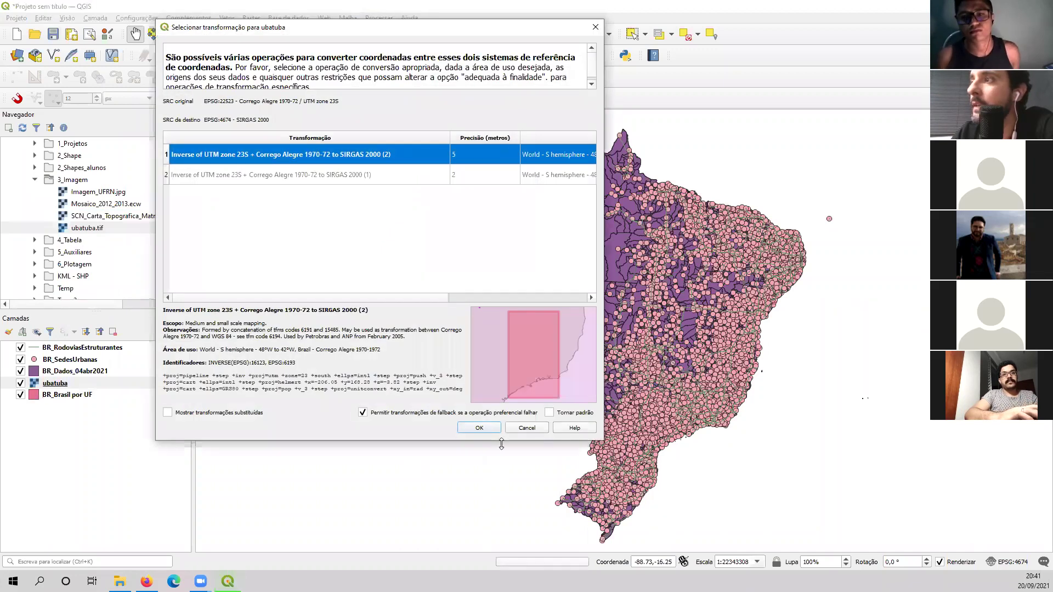
click(480, 428)
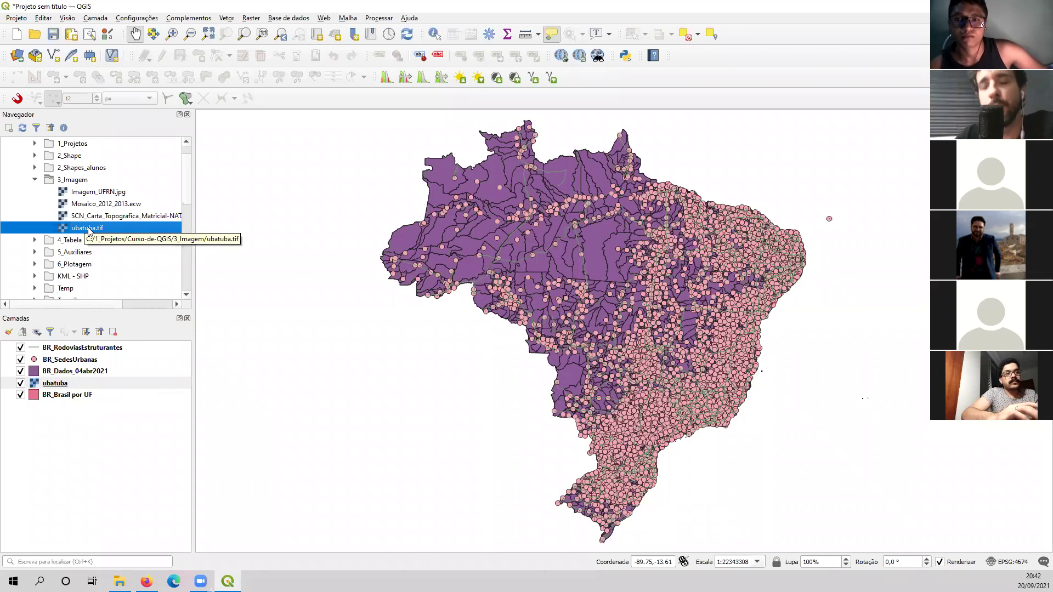
Step: Hide BR_Brasil por UF, BR_Dados_04abr2021, BR_SedesUrbanas and BR_RodoviasEstruturantes so that only the ubatuba raster is displayed
click(64, 384)
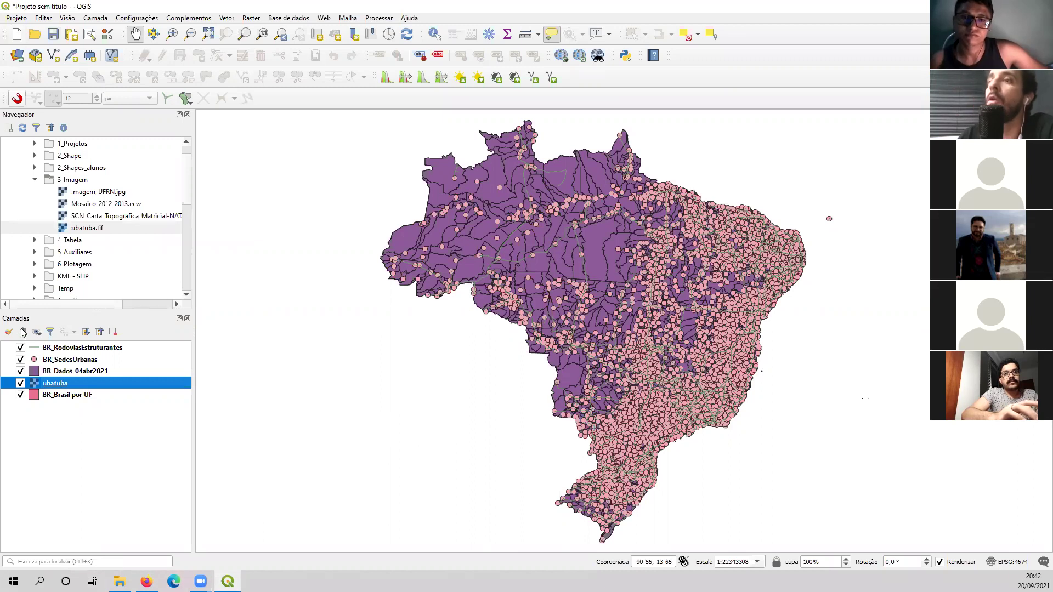
click(20, 394)
click(20, 371)
click(20, 359)
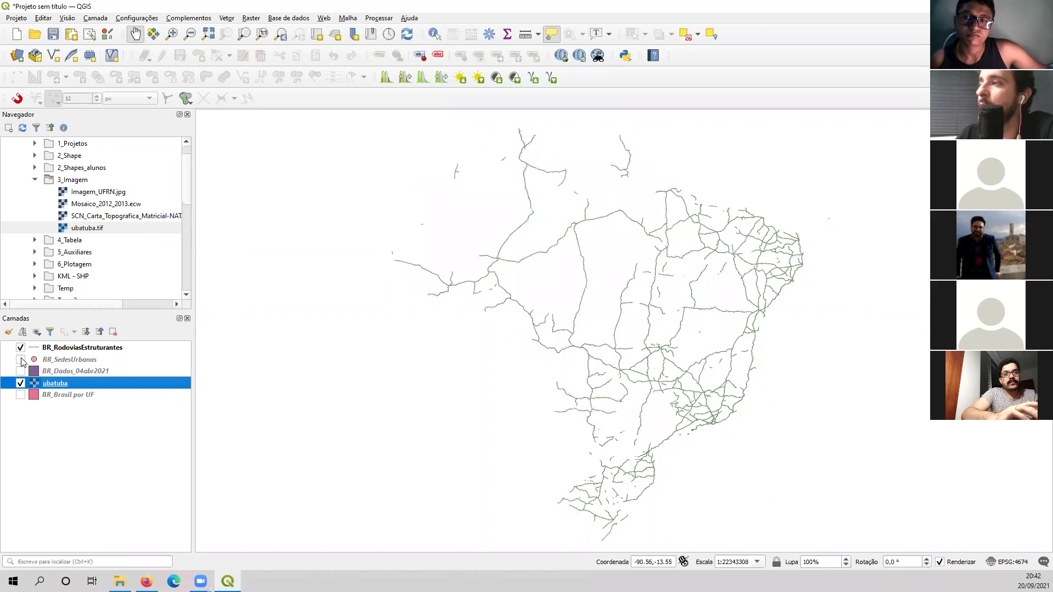
click(21, 348)
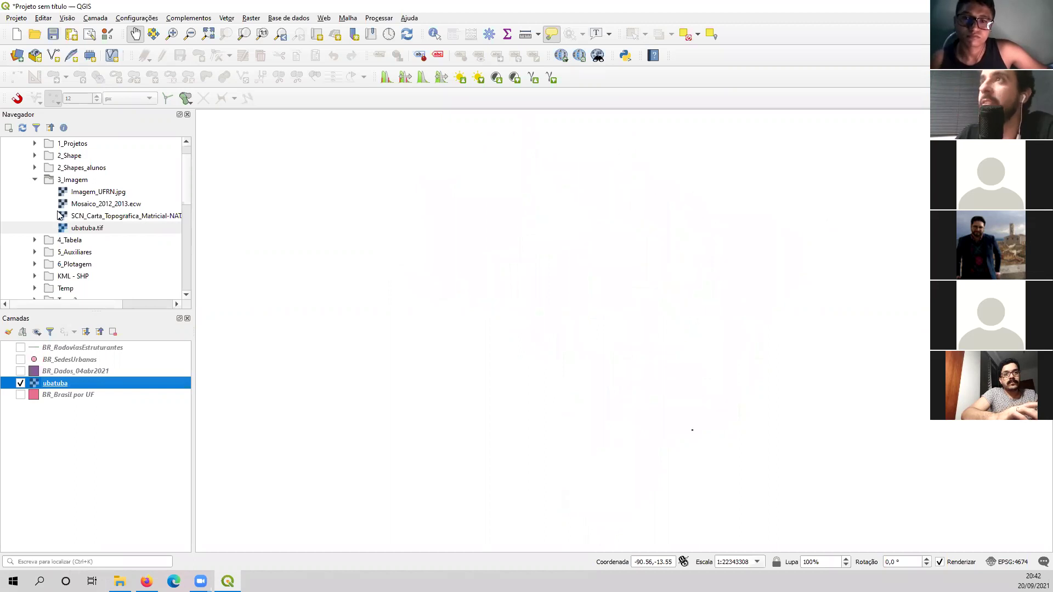
Step: Zoom in on the small ubatuba raster until the whole aerial image fills the map canvas
click(172, 34)
drag(688, 427, 695, 435)
drag(573, 257, 621, 307)
drag(439, 175, 816, 492)
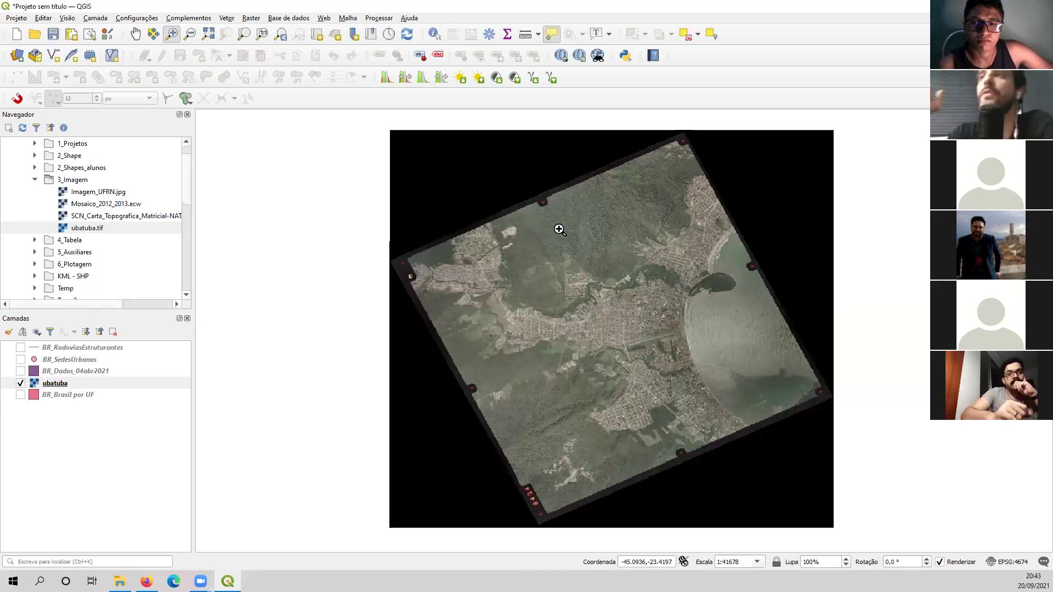
click(107, 231)
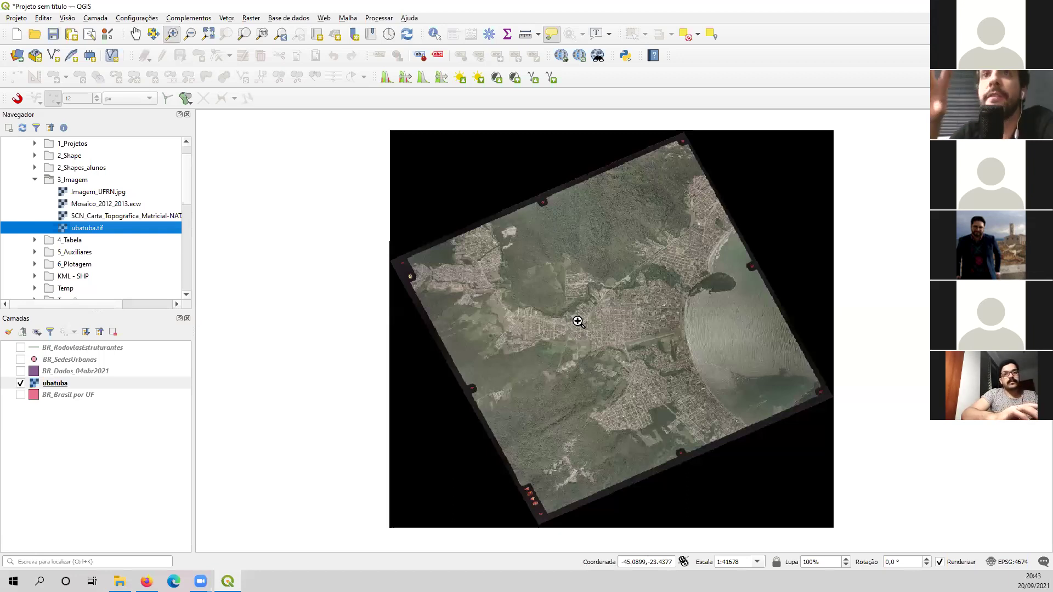
Step: Examine the town blocks, airstrip and coastline in the ubatuba image up close, and return to the full image
click(60, 384)
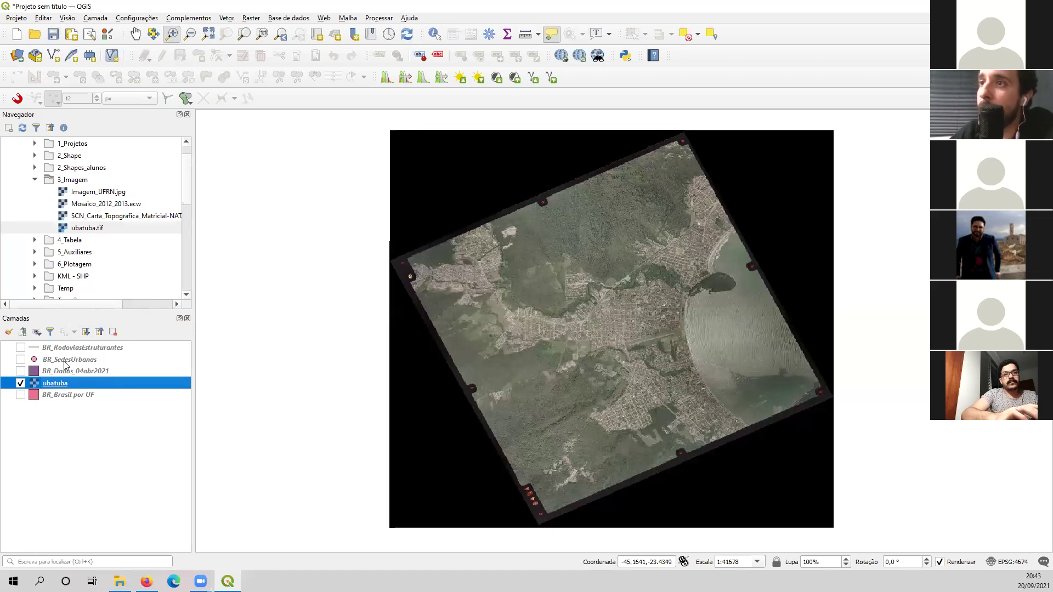
drag(563, 249, 706, 379)
drag(386, 225, 796, 489)
drag(735, 339, 485, 396)
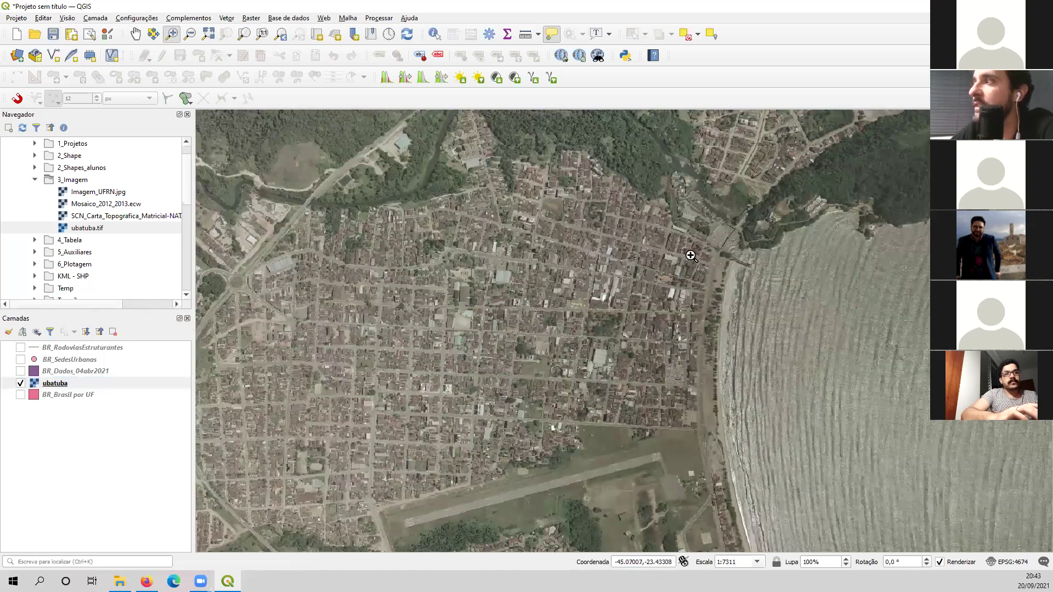
drag(692, 256, 582, 394)
drag(579, 297, 554, 238)
drag(453, 412, 544, 251)
drag(430, 216, 721, 448)
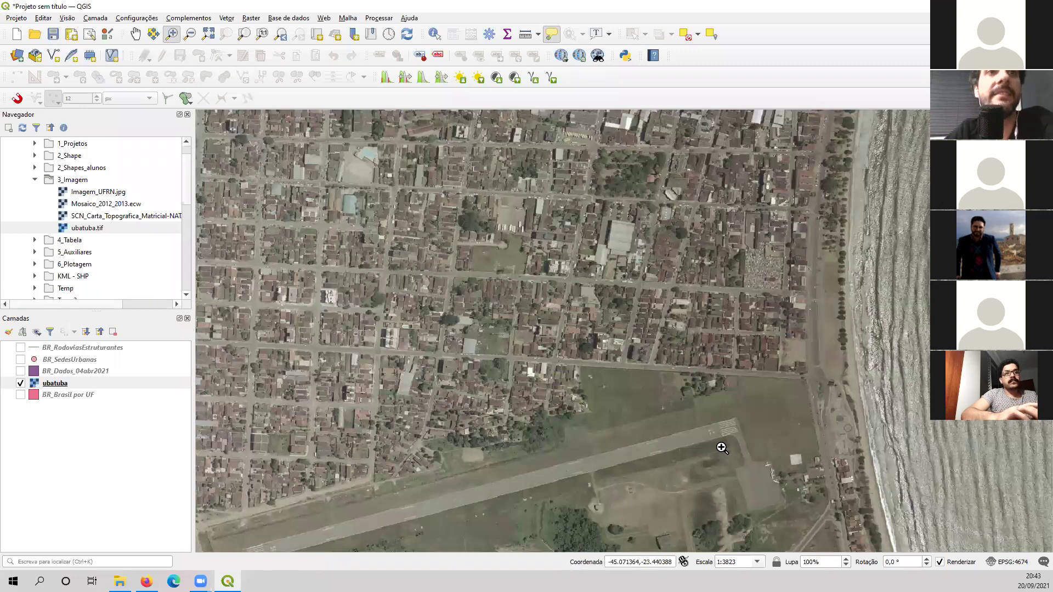
scroll(736, 435, down, 2)
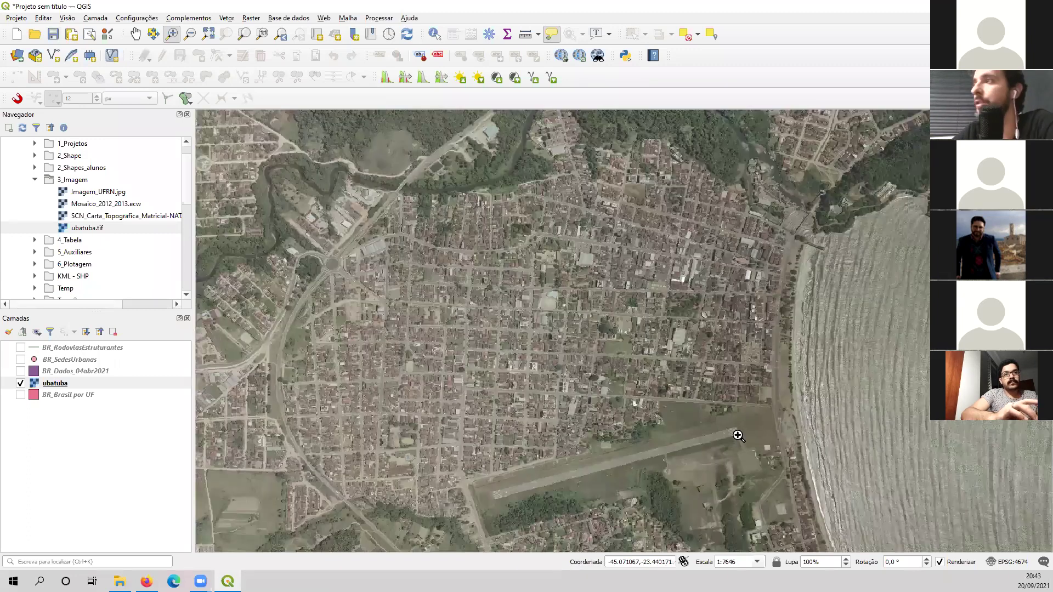
scroll(738, 436, down, 2)
drag(682, 425, 566, 365)
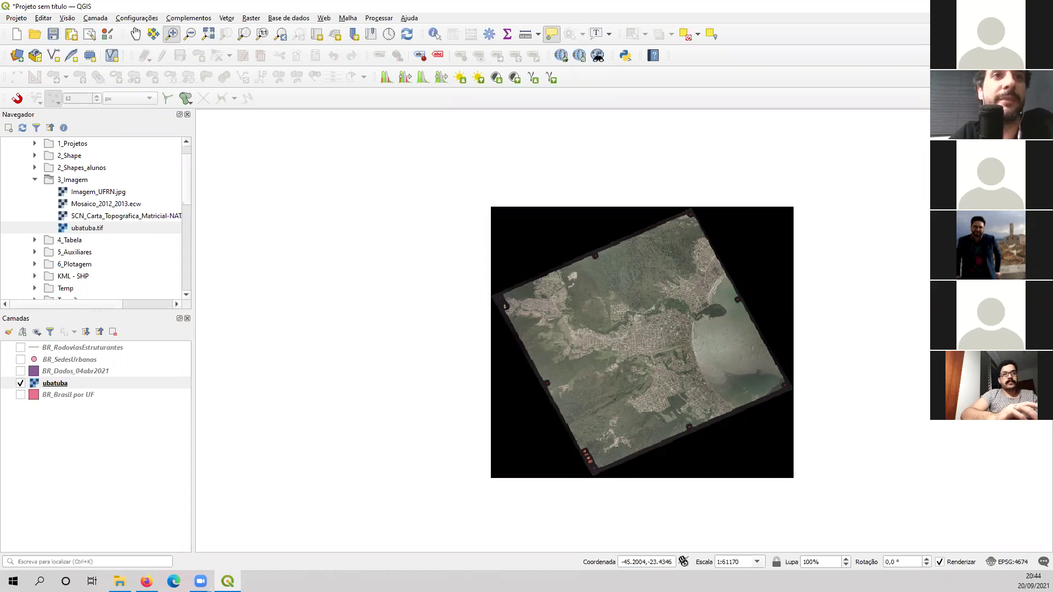
Step: Remove the ubatuba layer from the project
click(27, 385)
scroll(704, 326, up, 1)
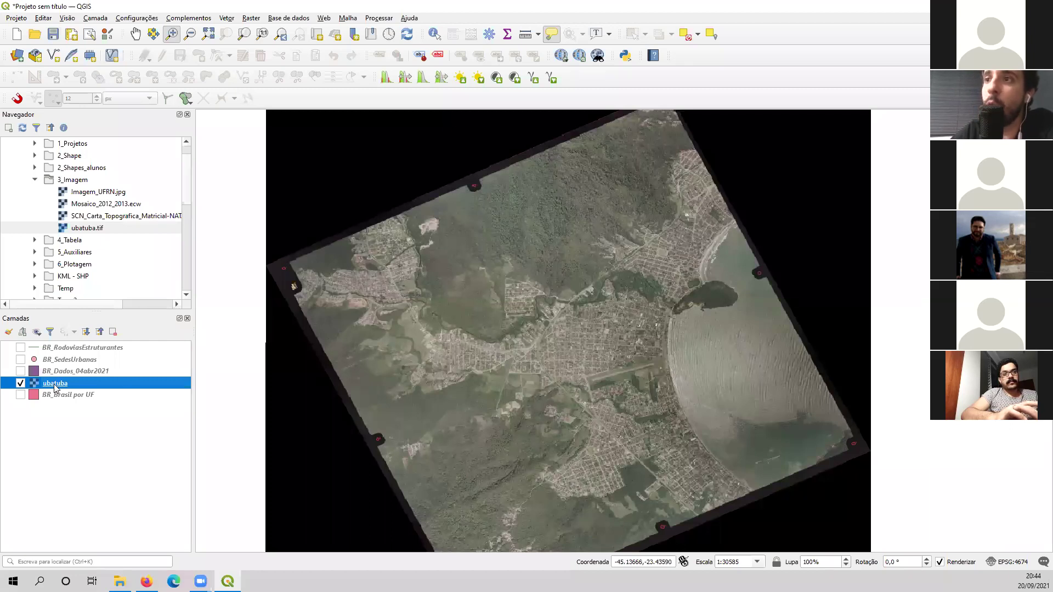
click(114, 332)
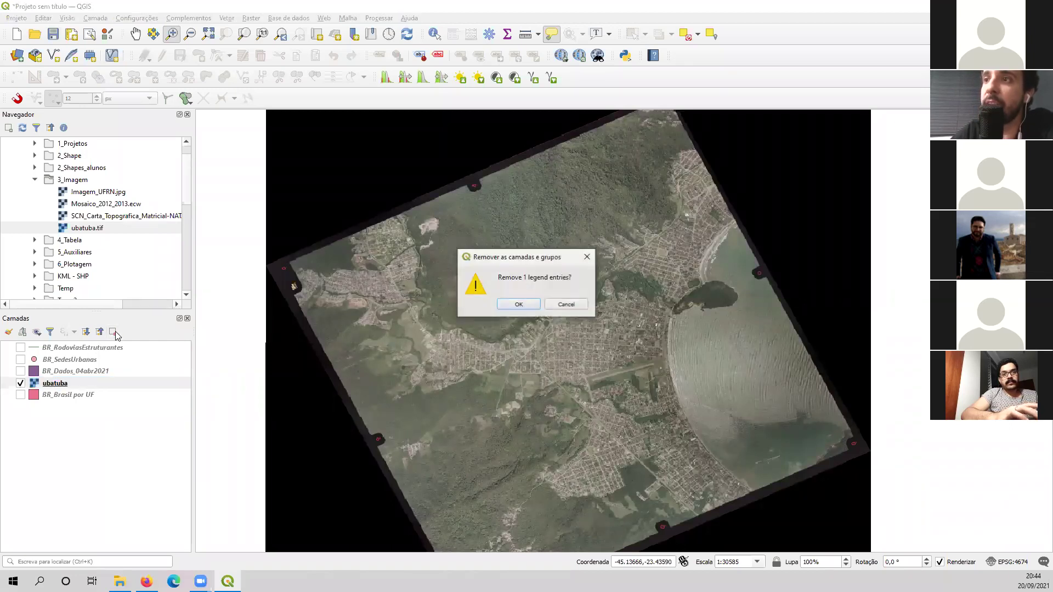
click(506, 304)
Step: Go through the raster files in the 3_Imagem folder and add ubatuba.tif to the map again
click(168, 181)
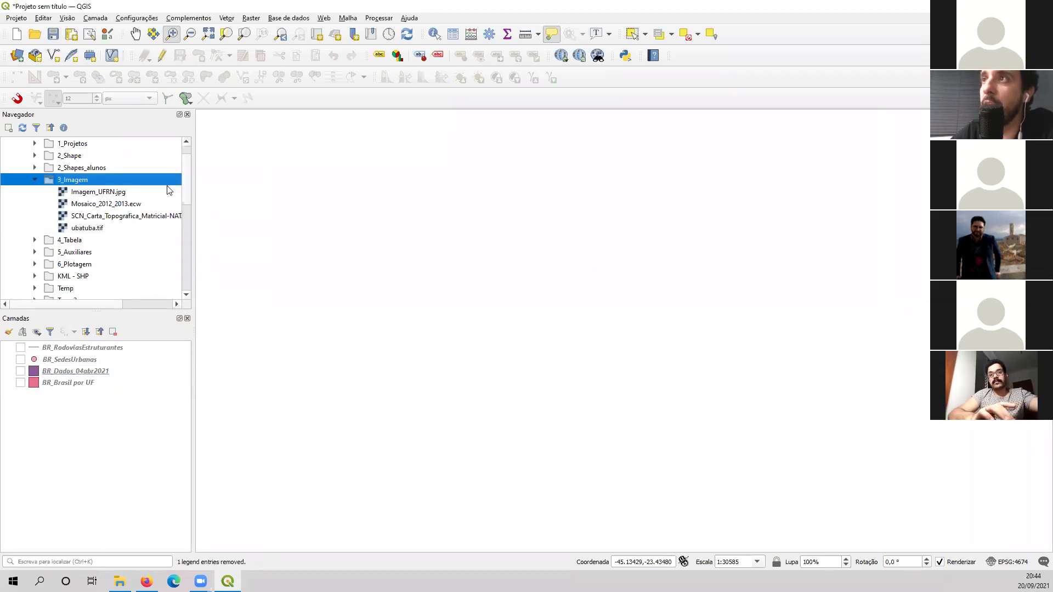
scroll(188, 165, up, 1)
click(99, 217)
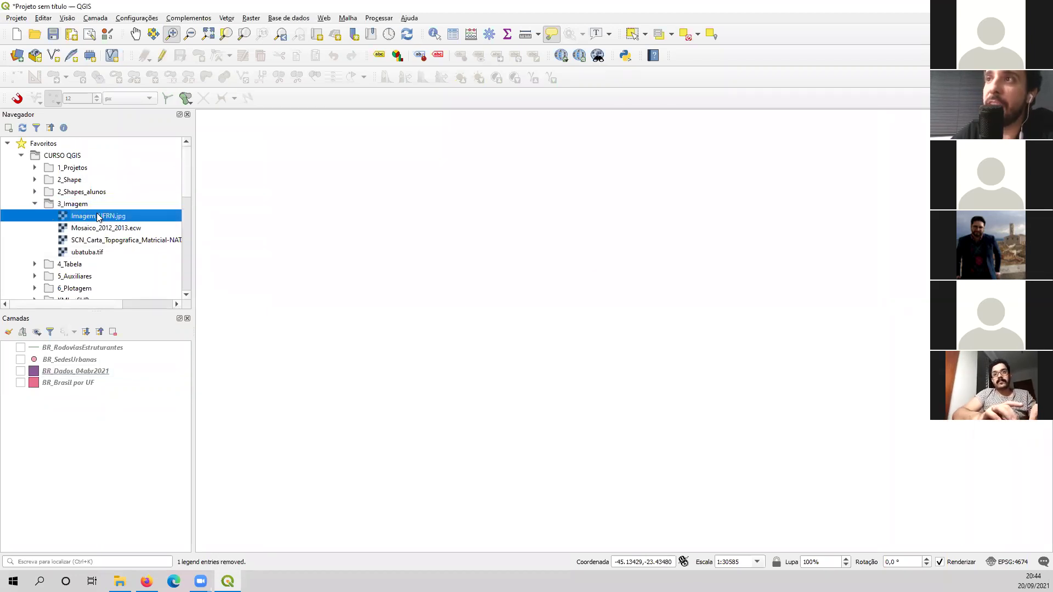
click(99, 228)
click(96, 241)
click(91, 253)
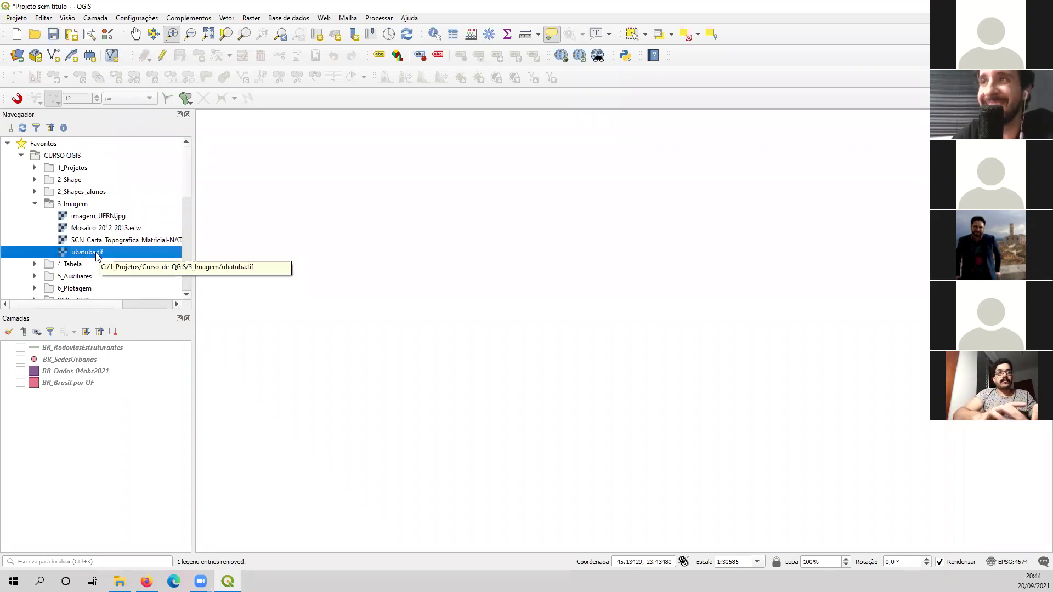
double_click(97, 253)
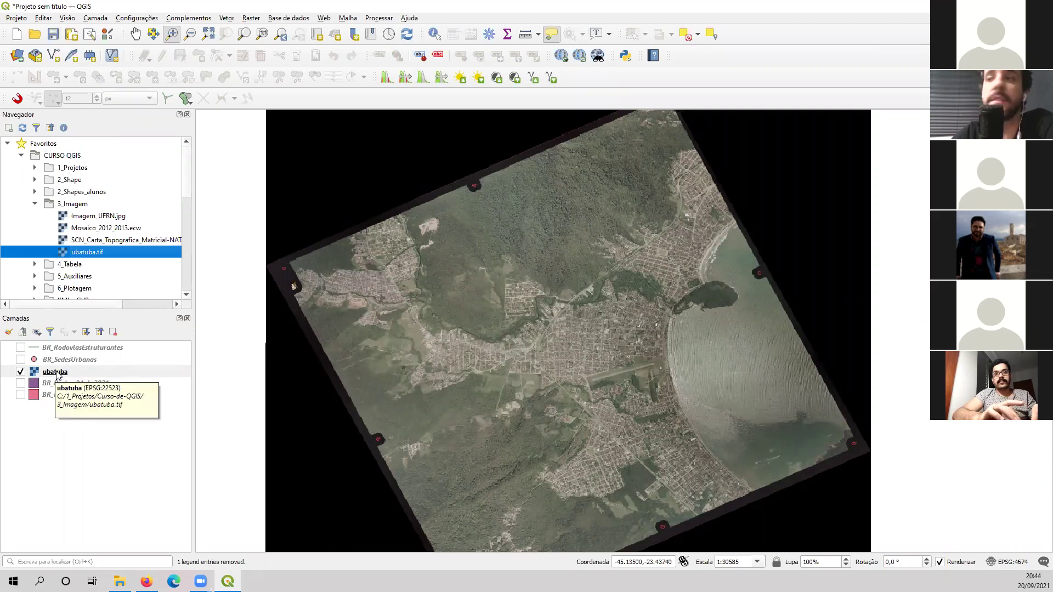
Step: Examine the ubatuba raster down to its individual pixels over the town blocks, and return to the full image
click(55, 373)
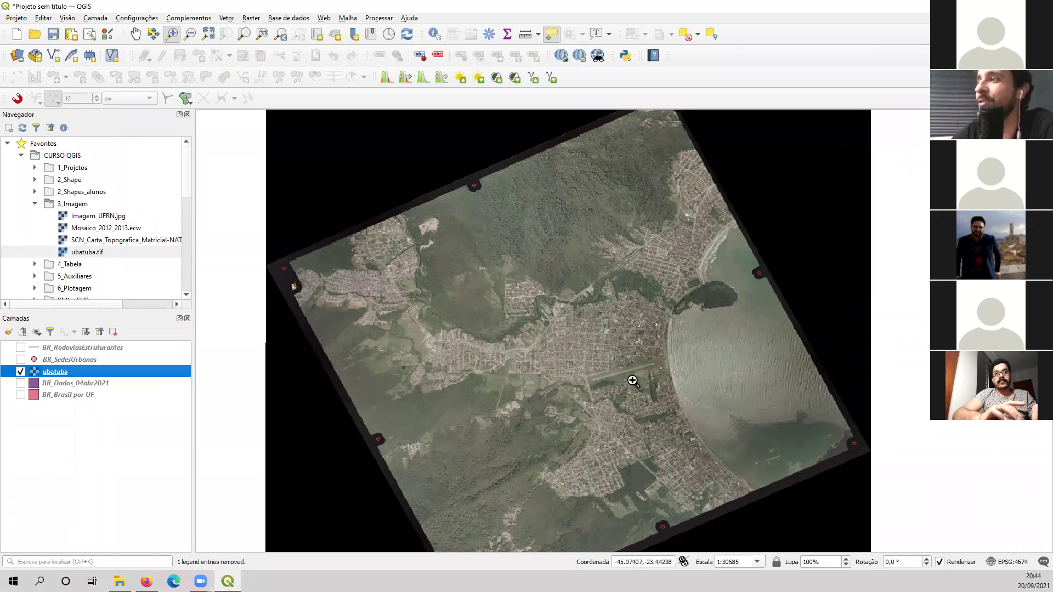
drag(635, 381, 569, 323)
drag(470, 223, 610, 340)
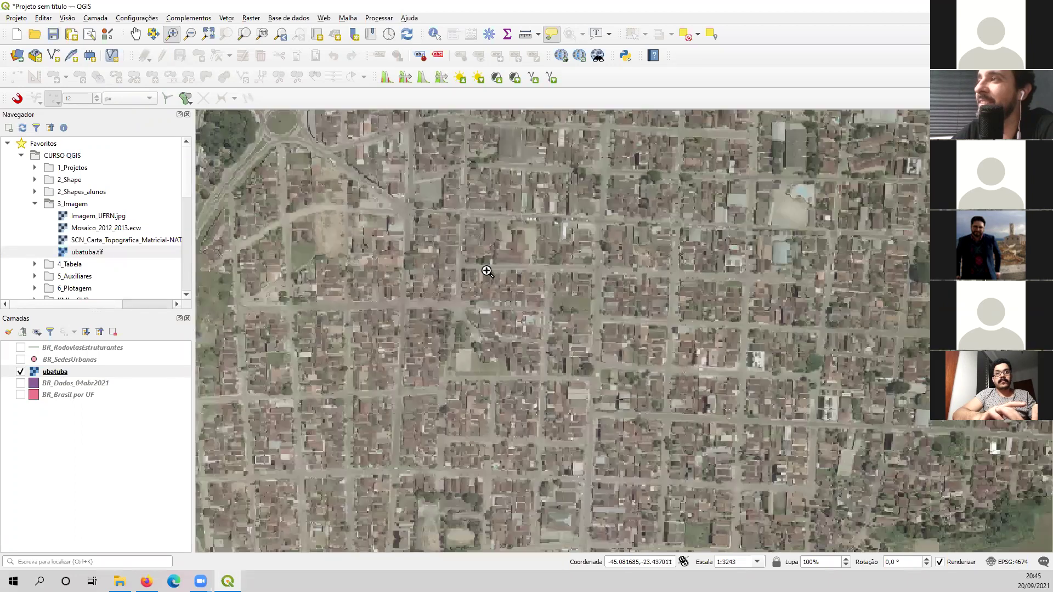
drag(403, 204, 675, 448)
drag(384, 242, 613, 447)
drag(364, 210, 742, 484)
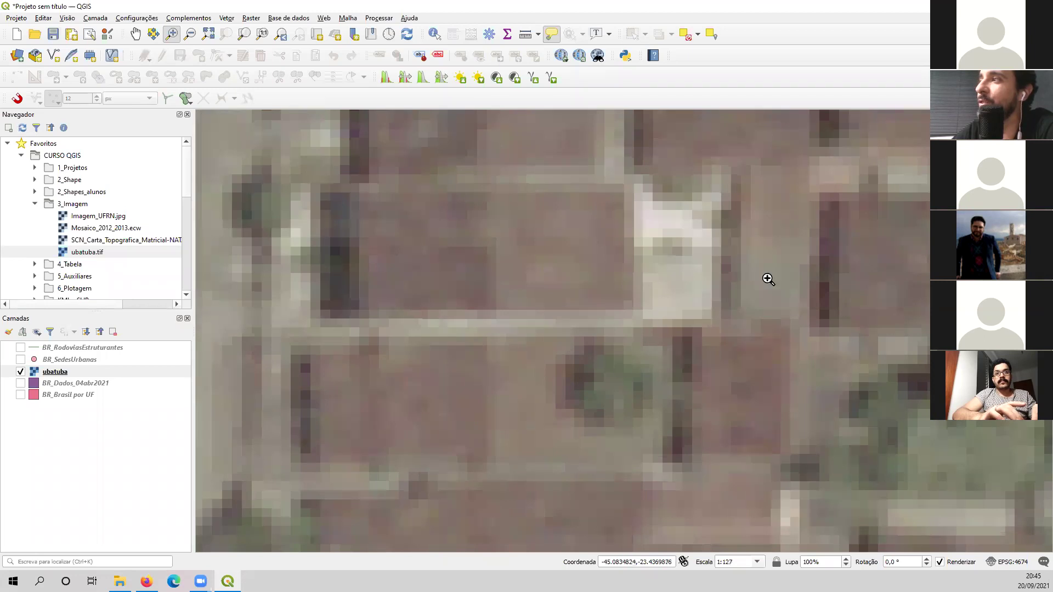
scroll(546, 333, up, 1)
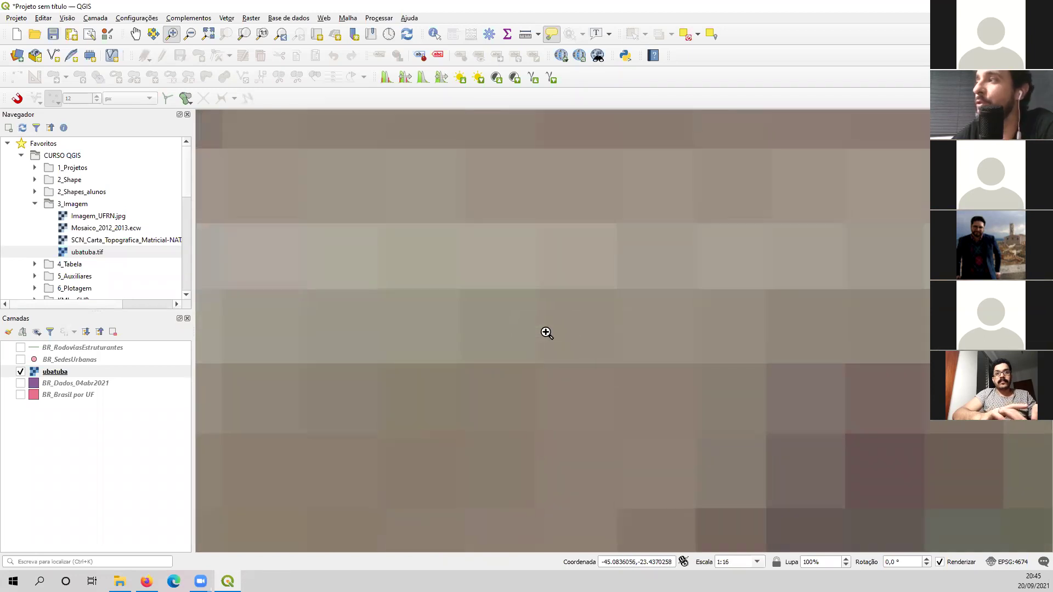
scroll(547, 333, down, 3)
scroll(546, 332, down, 8)
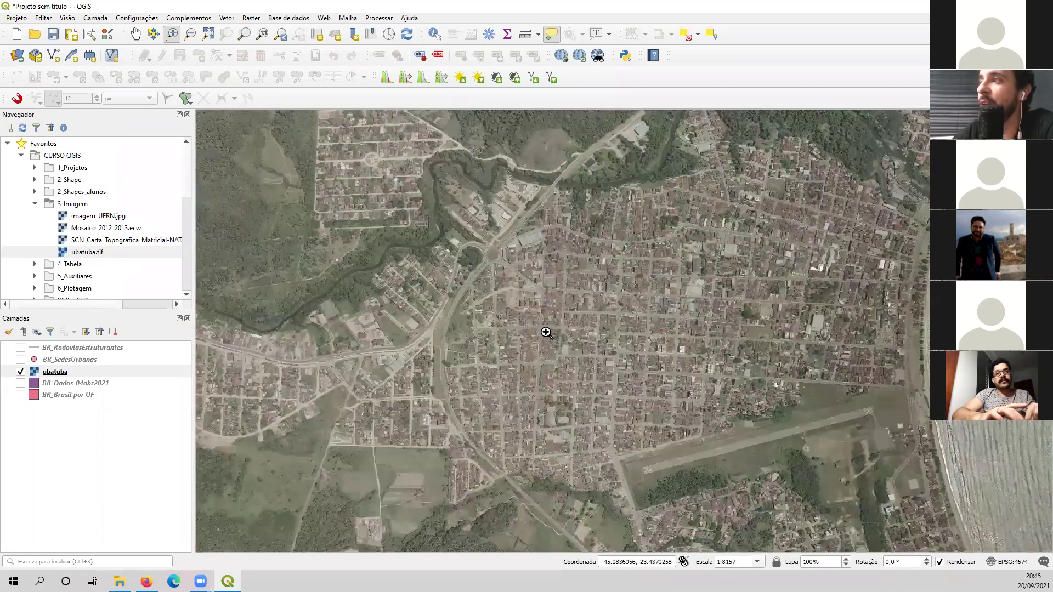
scroll(547, 333, up, 1)
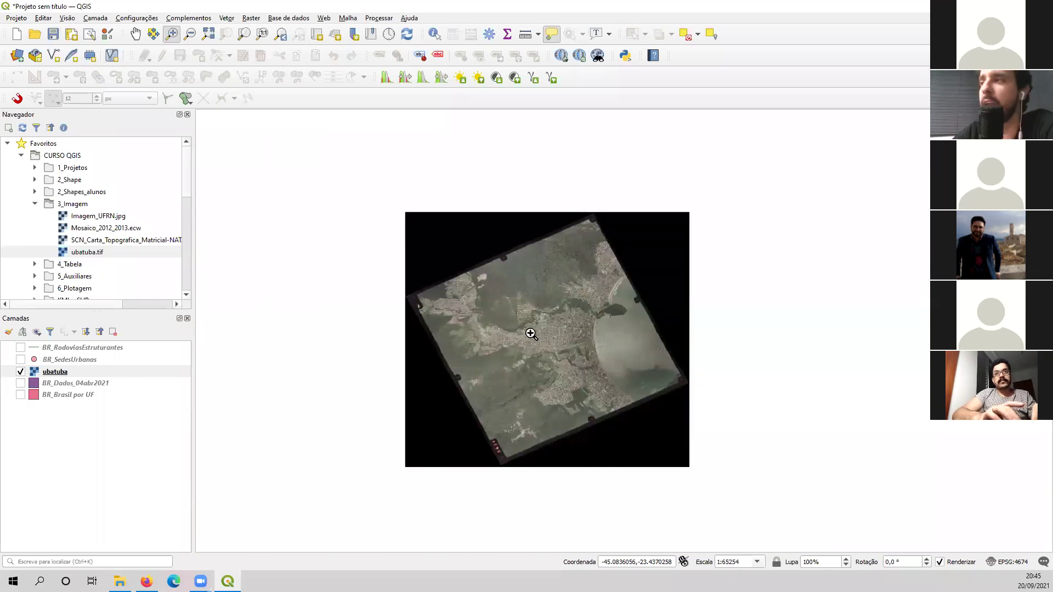
Step: Switch to the Miro board in Firefox and examine the vector and raster layers diagram and the file types overview
click(119, 582)
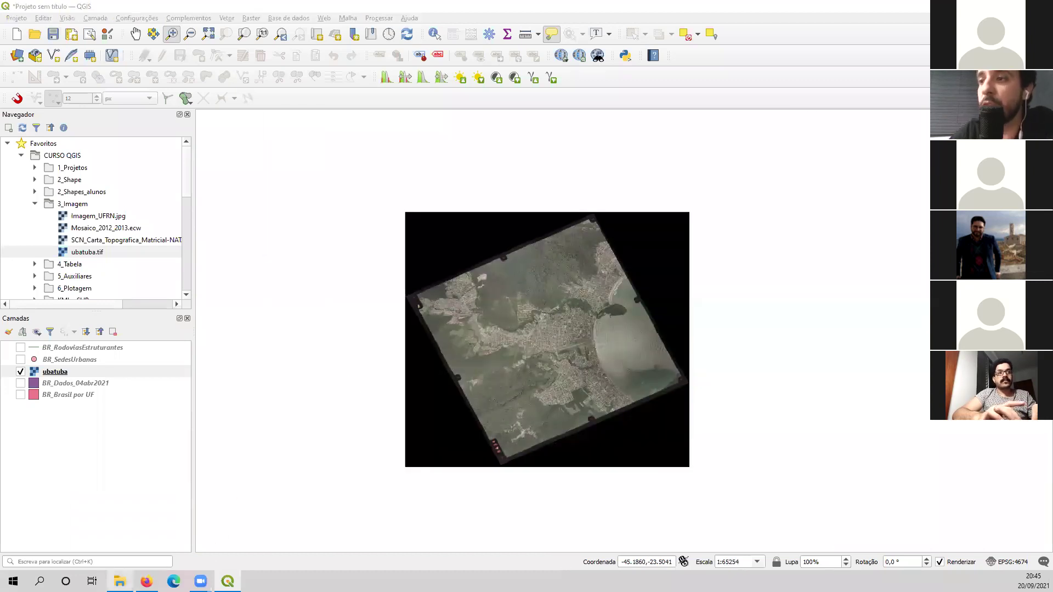
click(147, 582)
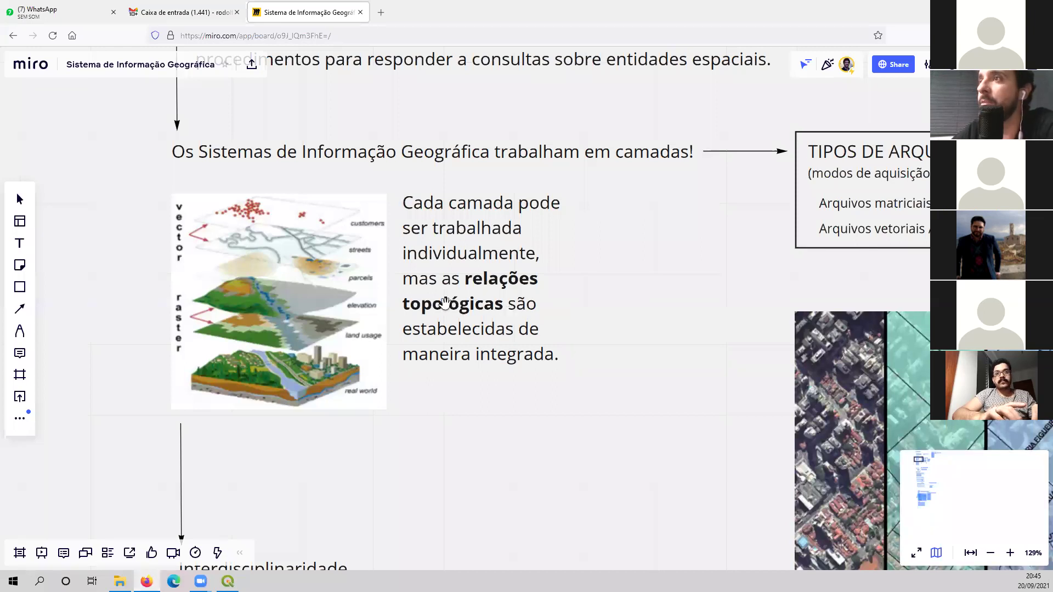
scroll(471, 307, up, 3)
drag(463, 447, 634, 453)
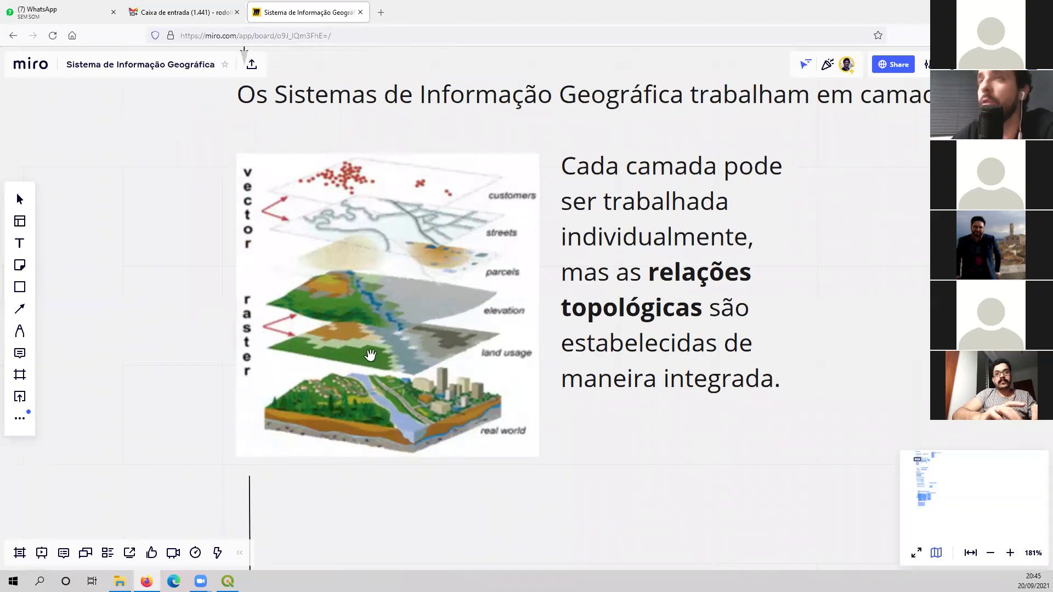
scroll(385, 339, down, 8)
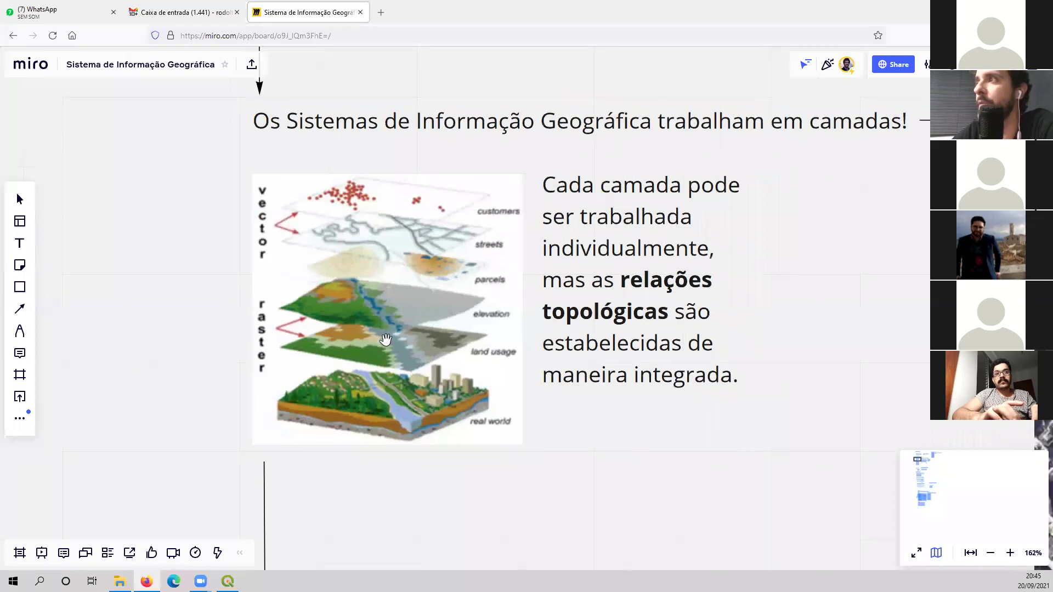
drag(502, 447, 491, 444)
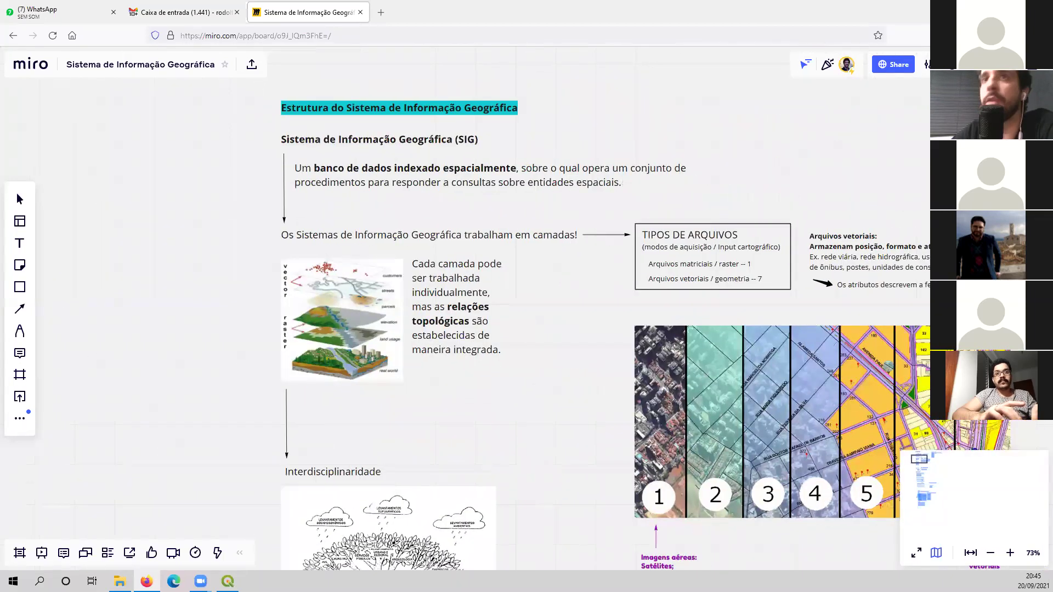
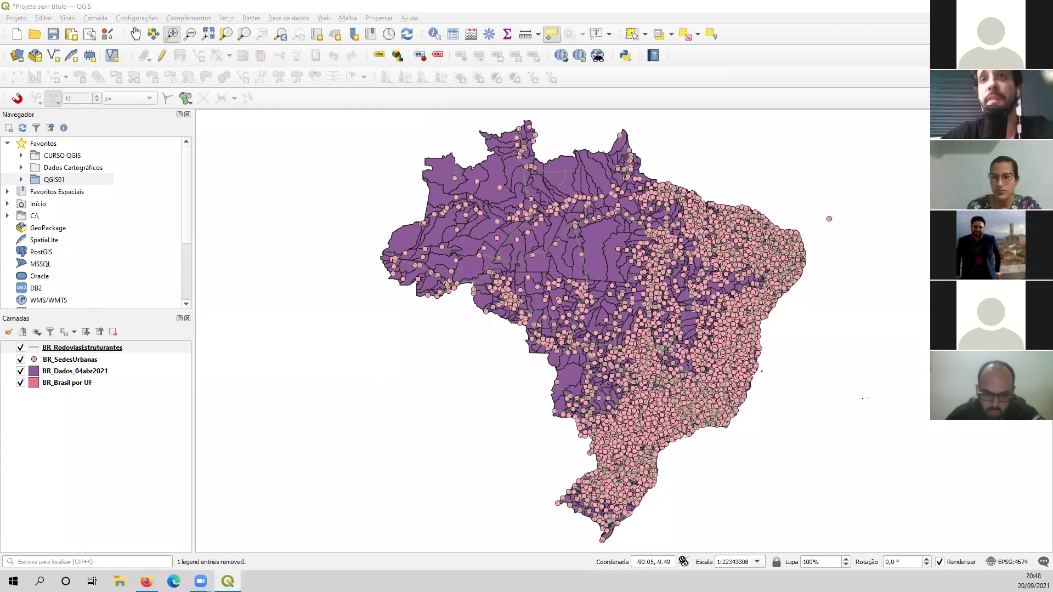
Step: Go through the four vector layers in the layer list one by one, ending on BR_Brasil por UF
click(67, 180)
mouse_move(188, 192)
mouse_down()
mouse_move(190, 228)
mouse_move(197, 191)
mouse_up()
click(130, 351)
click(95, 361)
click(96, 372)
click(87, 382)
click(88, 372)
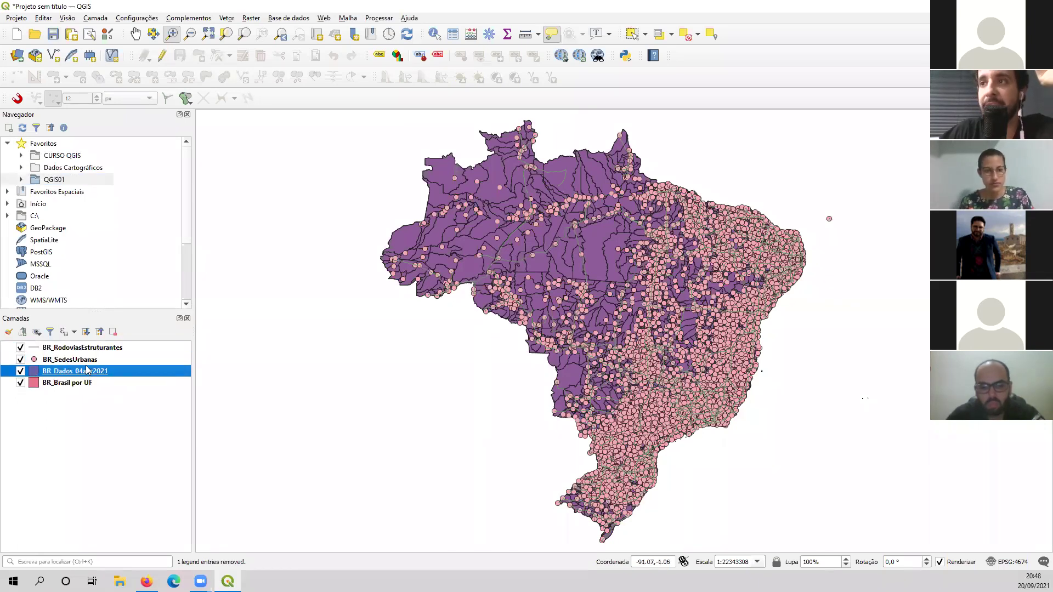
click(88, 361)
click(91, 349)
click(83, 360)
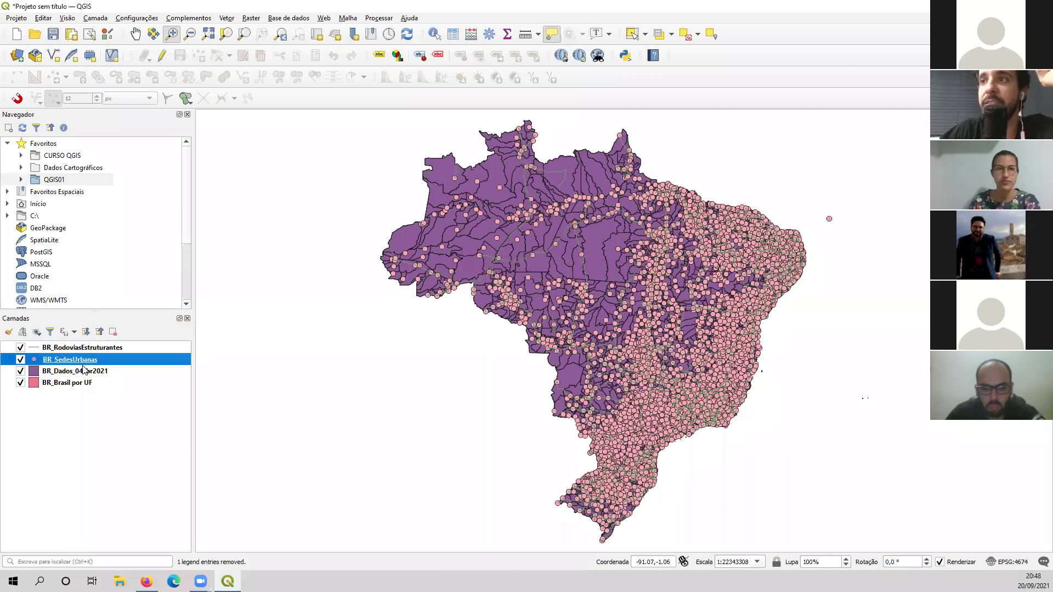
click(85, 372)
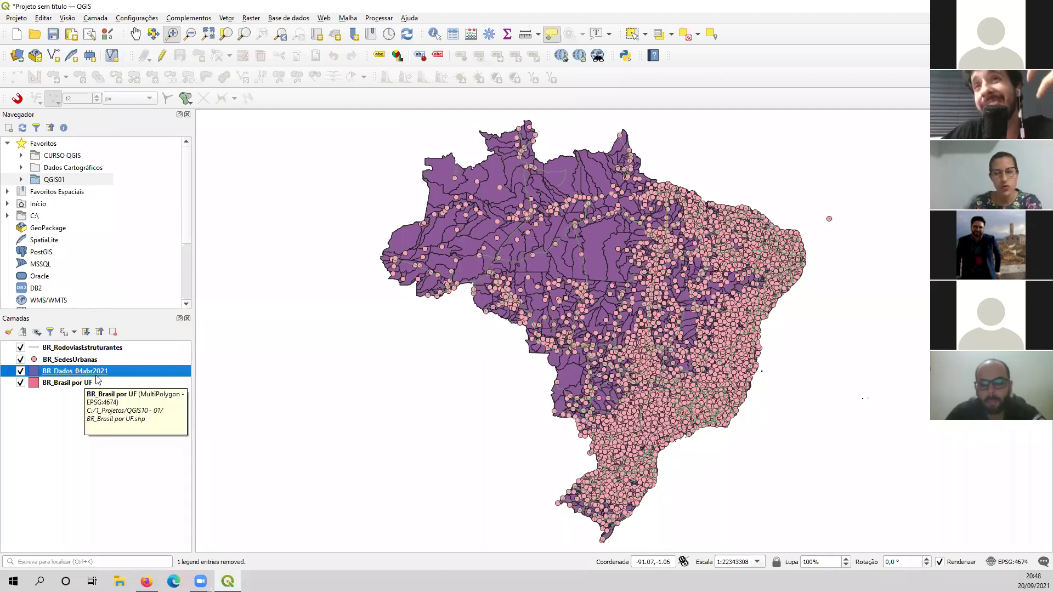
click(91, 384)
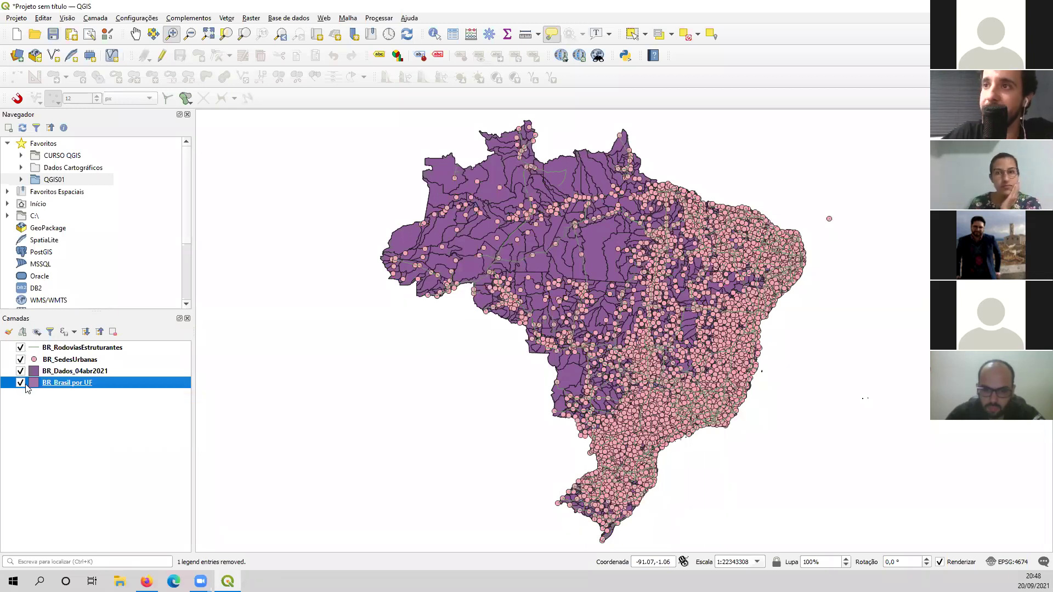
Step: Hide all four layers one after another, from BR_RodoviasEstruturantes down to BR_Brasil por UF
click(21, 348)
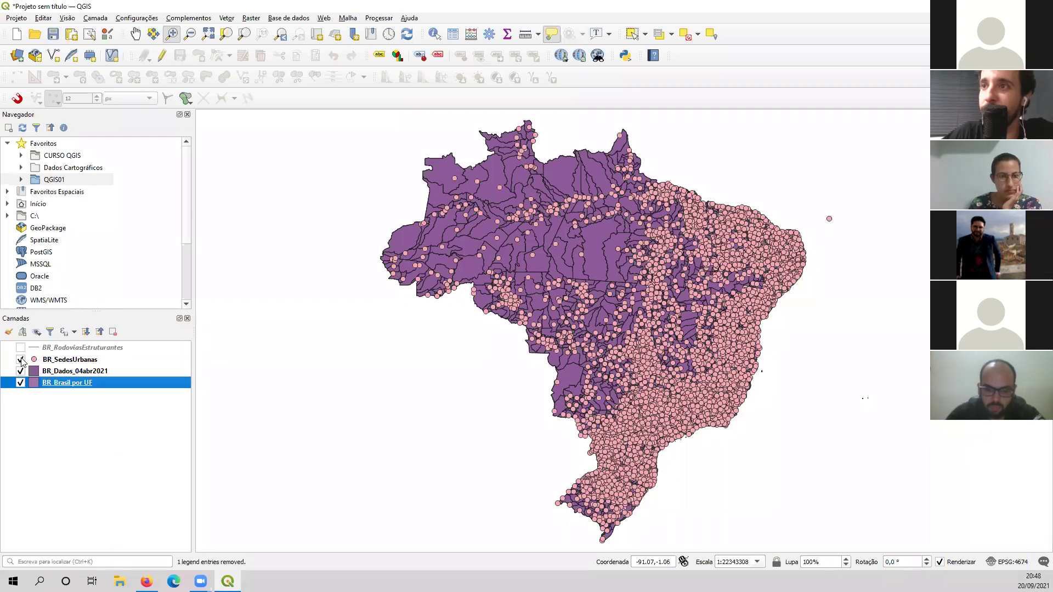
click(21, 360)
click(21, 372)
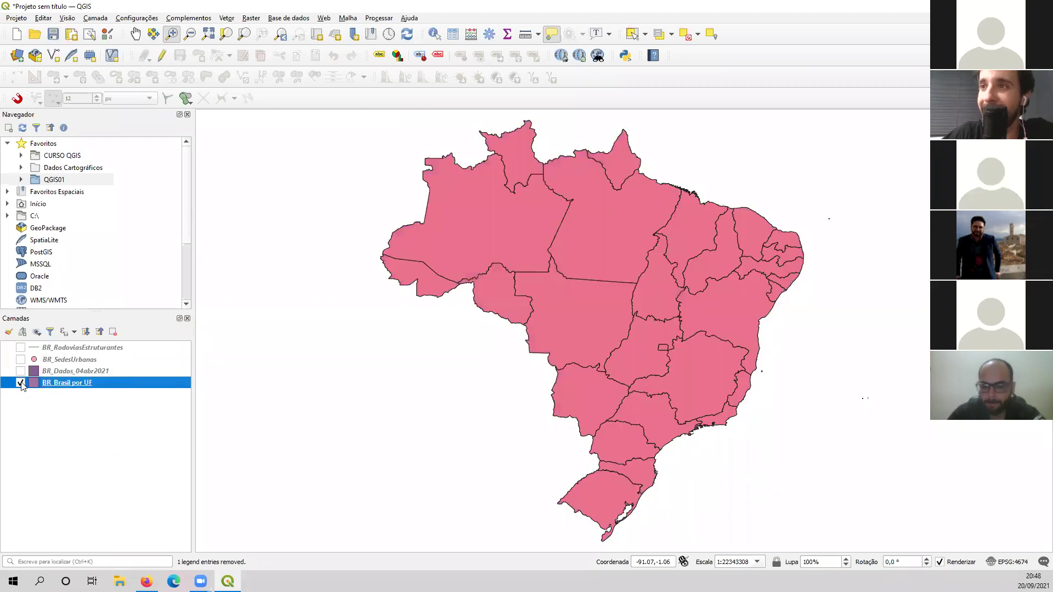
click(21, 383)
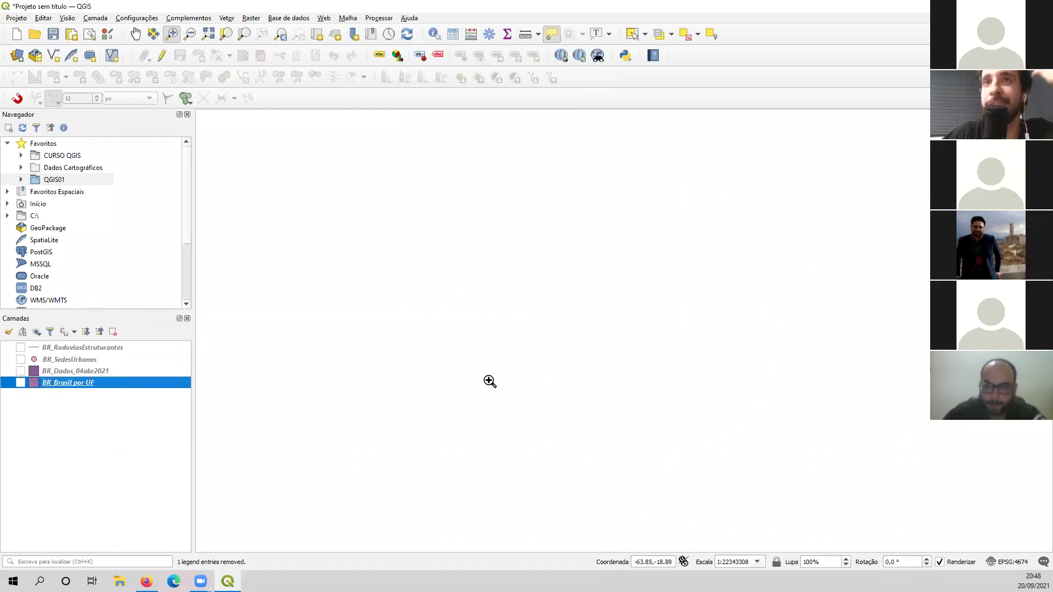
Step: Display BR_Dados_04abr2021 alone on the map, then BR_Brasil por UF alone, hiding each after viewing it
click(70, 371)
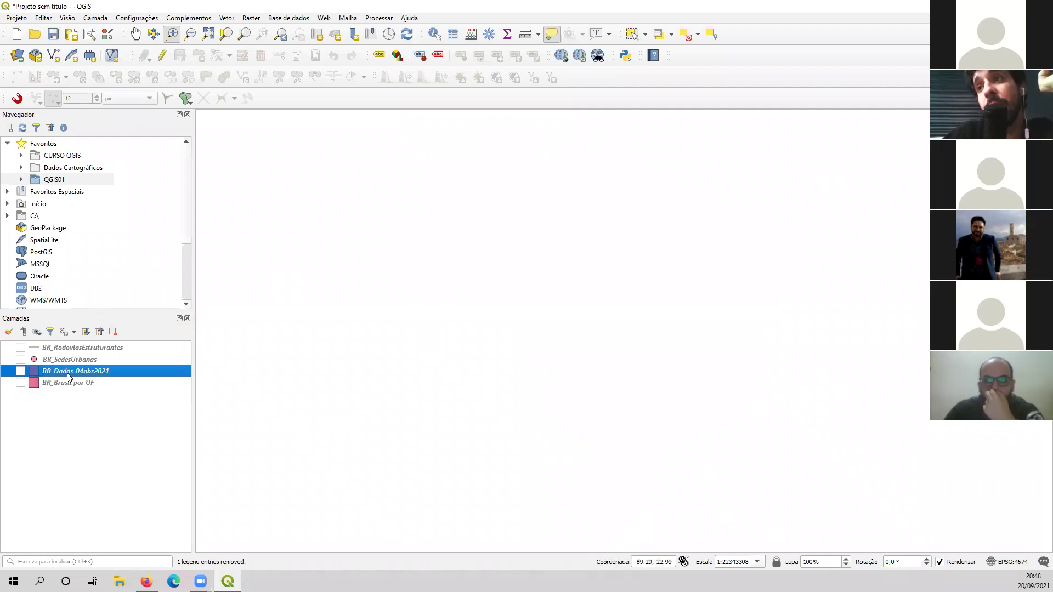
click(21, 372)
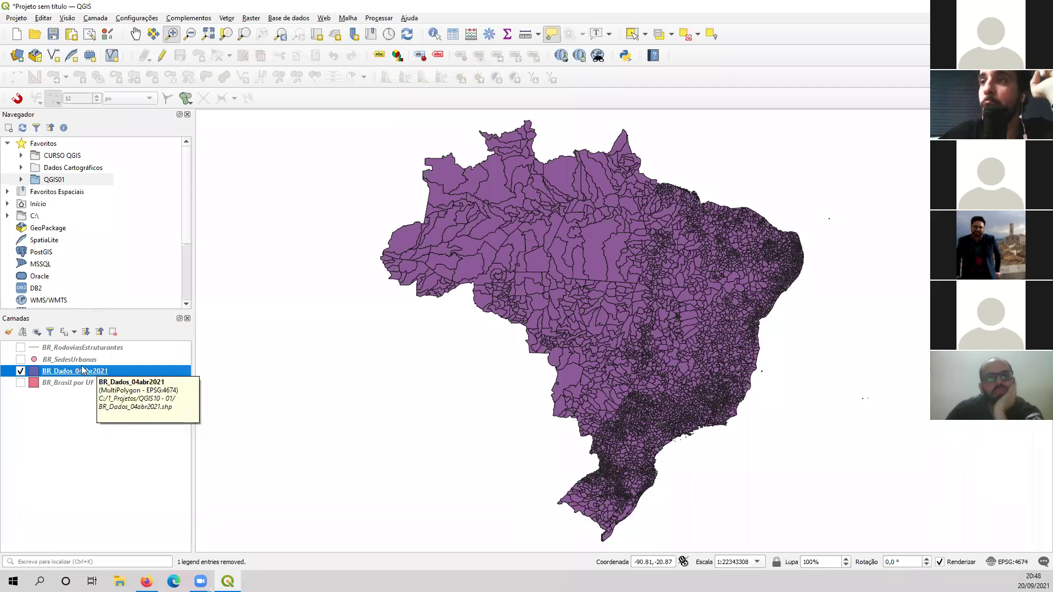
click(21, 372)
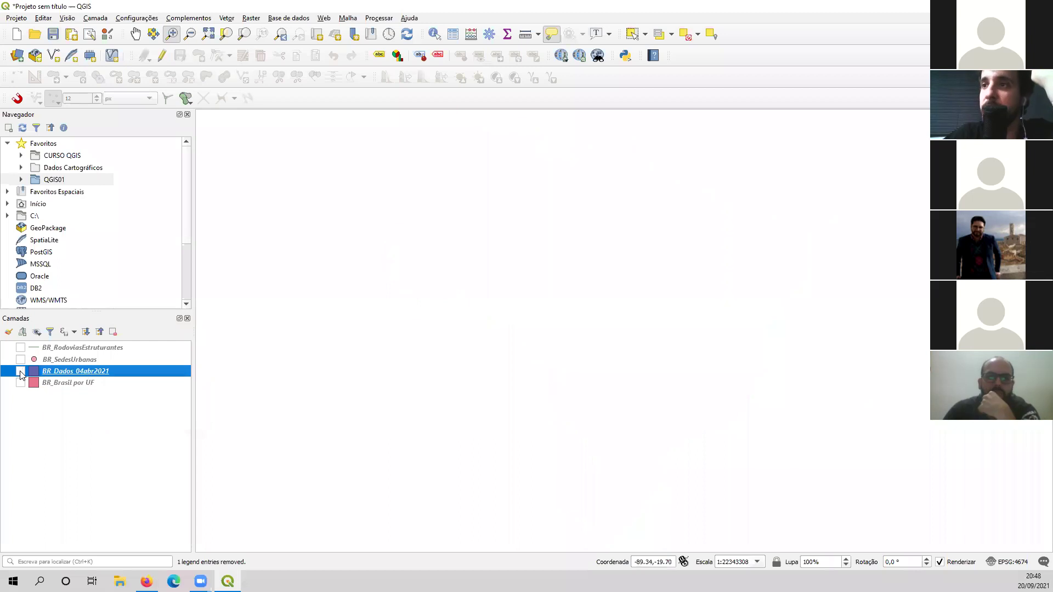
click(21, 384)
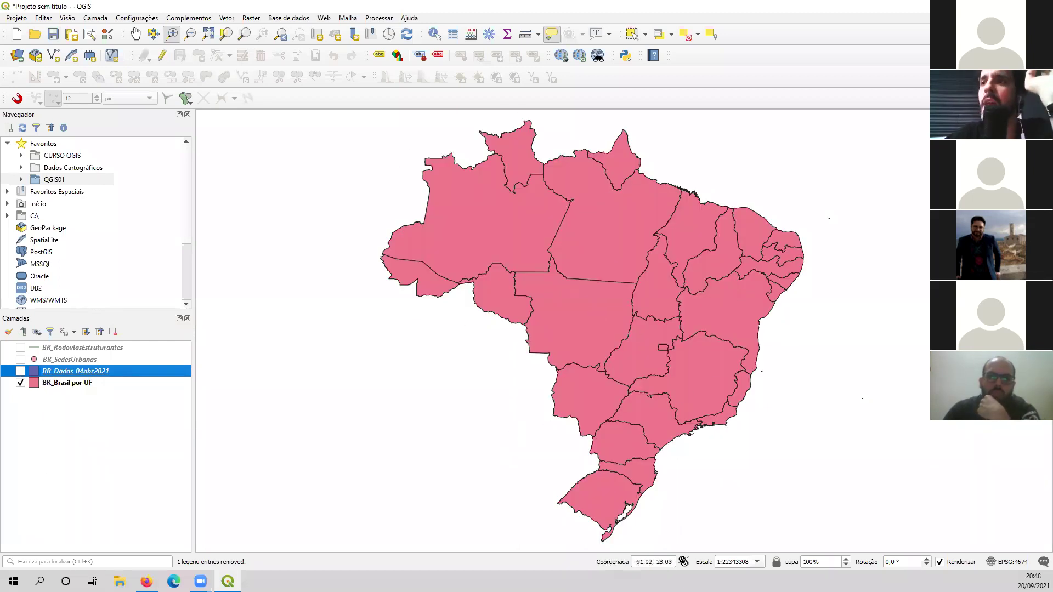
click(21, 384)
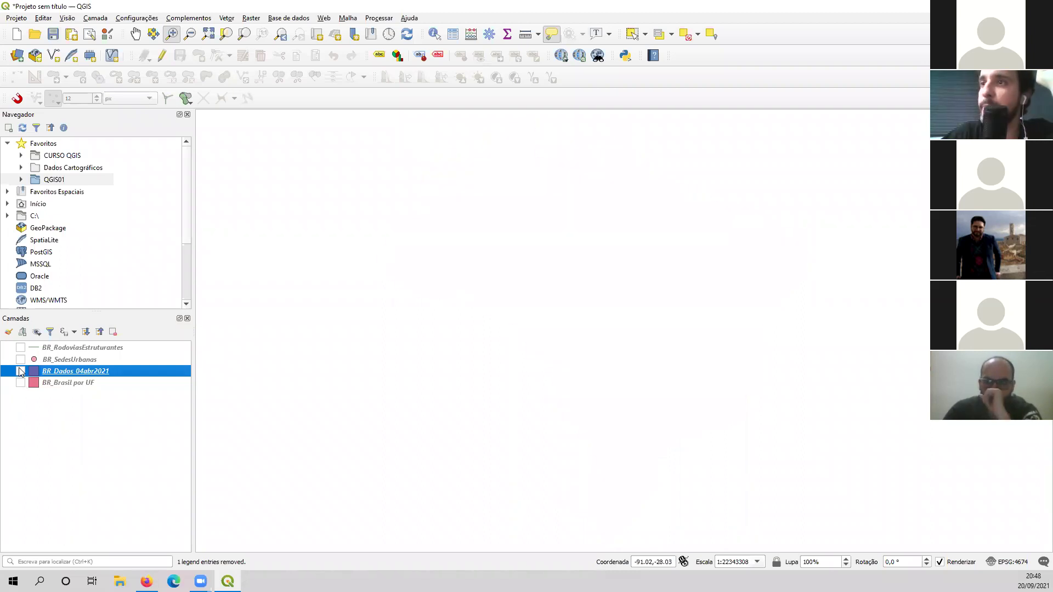
Step: Display the municipality polygons, overlay the BR_SedesUrbanas points, and replace them step by step with the BR_RodoviasEstruturantes lines alone
click(20, 371)
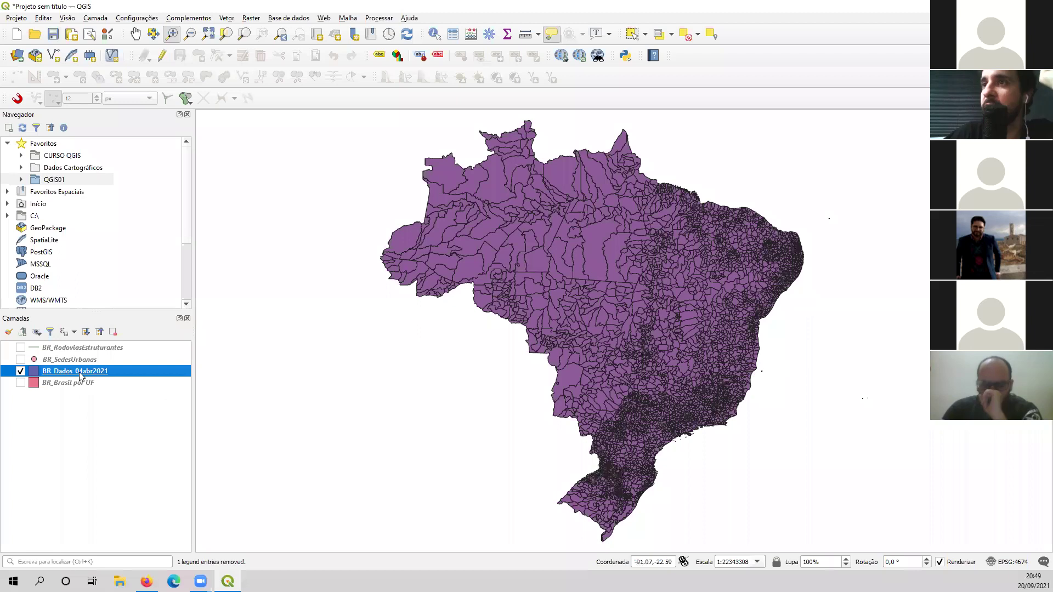
click(20, 360)
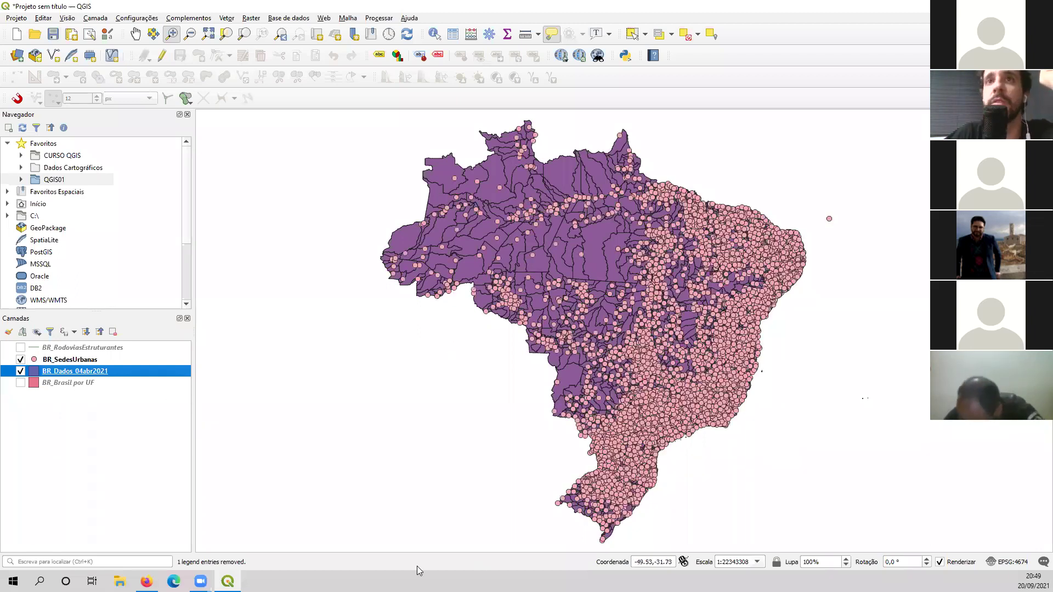
click(20, 372)
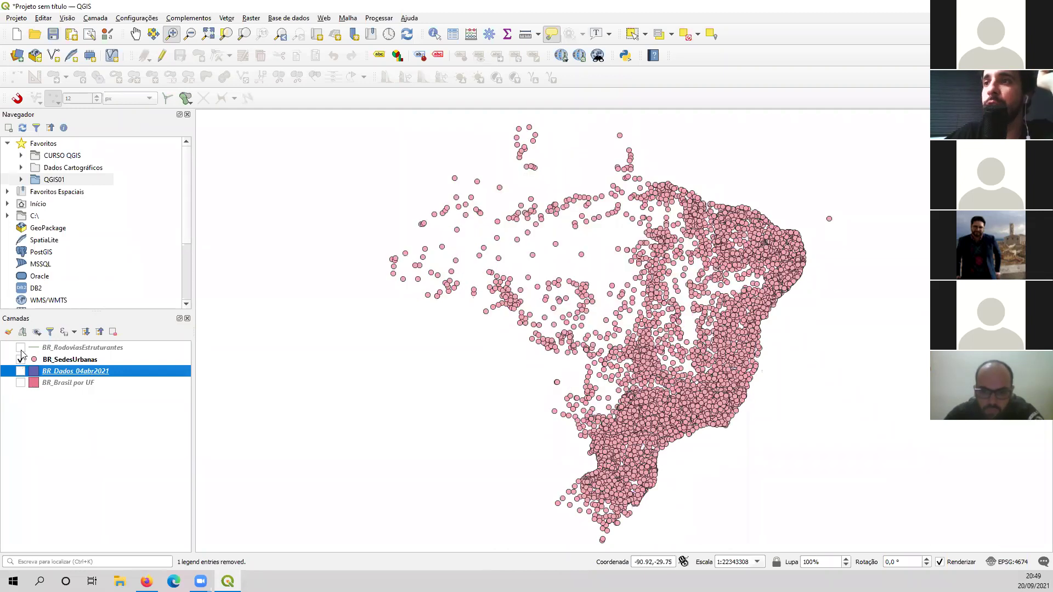
click(21, 348)
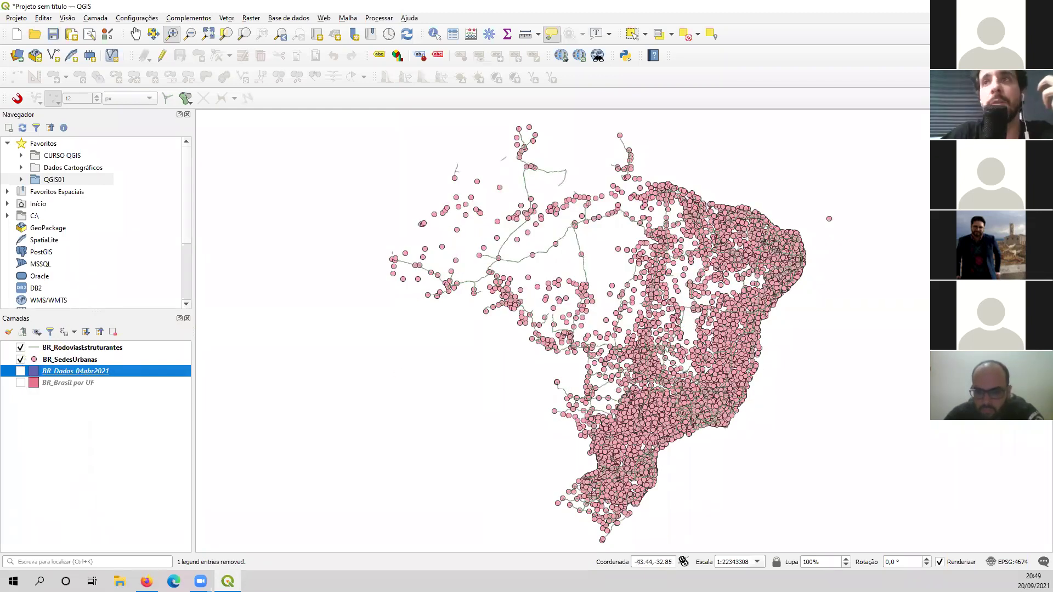
click(21, 360)
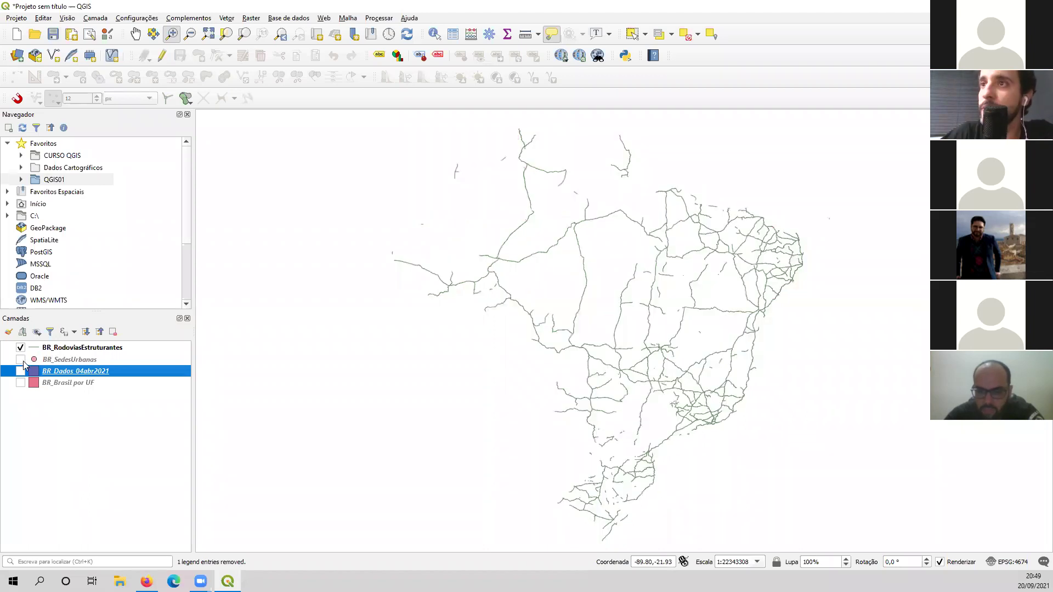
Step: Make all four layers visible on the map again
click(22, 349)
click(21, 348)
click(20, 360)
click(20, 372)
click(21, 383)
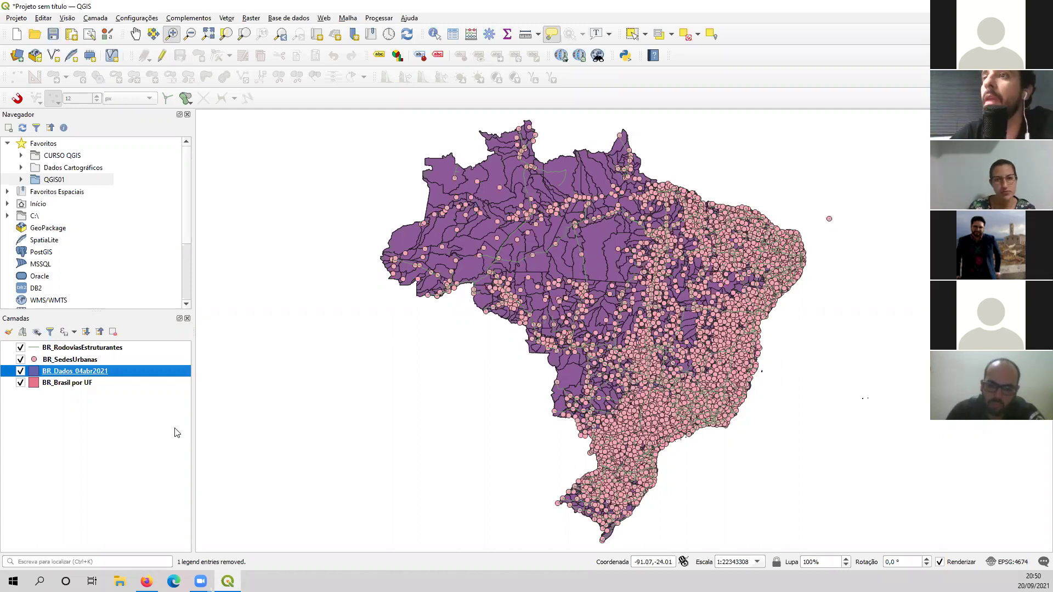
Step: Hide the BR_RodoviasEstruturantes and BR_SedesUrbanas layers and select BR_Brasil por UF
click(20, 348)
click(20, 359)
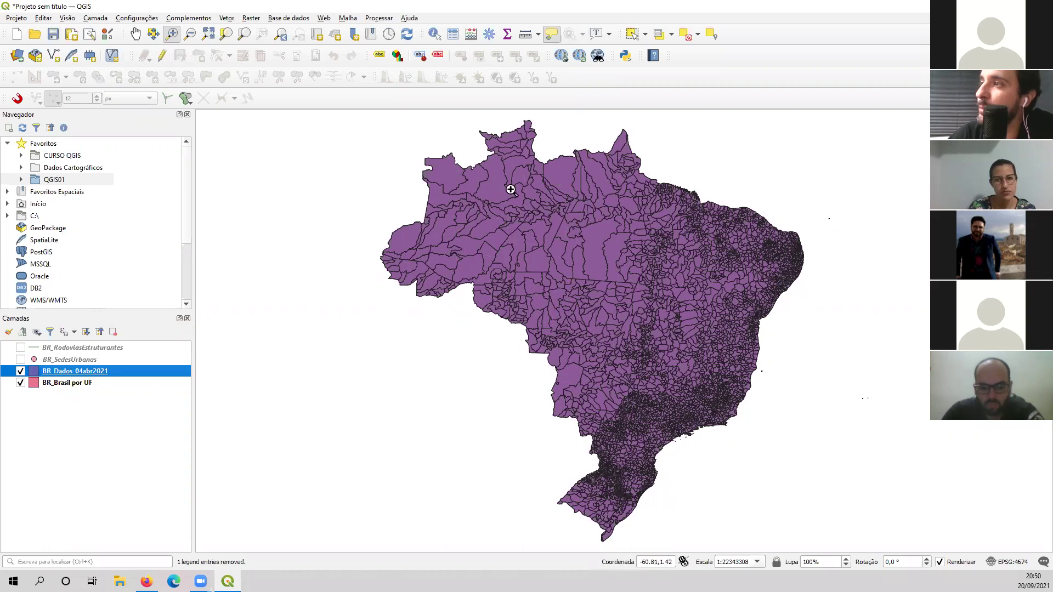
click(55, 383)
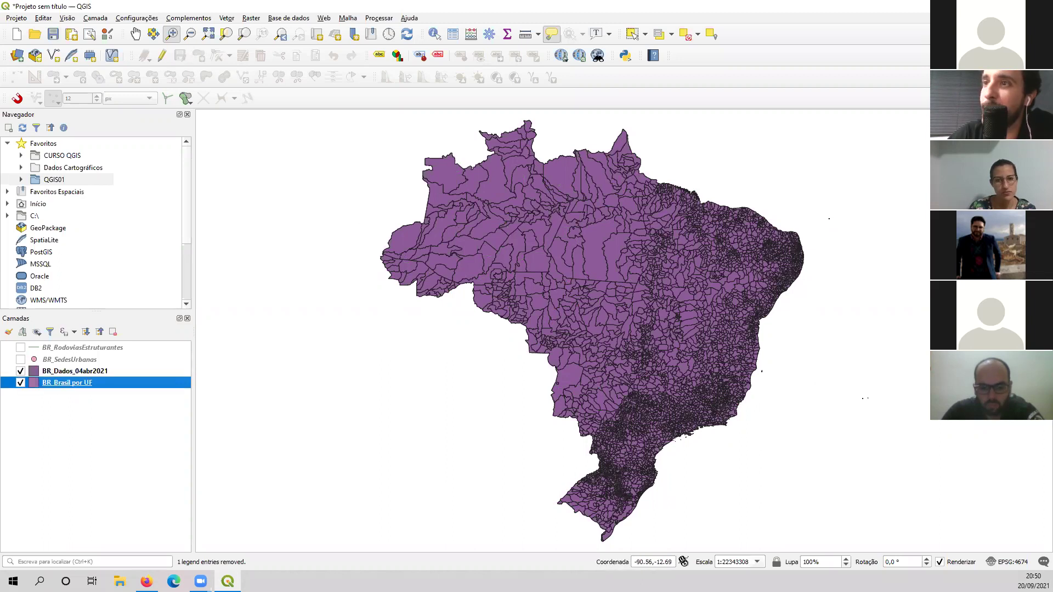
Step: Switch BR_Dados_04abr2021 off and on repeatedly to compare it with BR_Brasil por UF underneath, leaving it visible
click(20, 371)
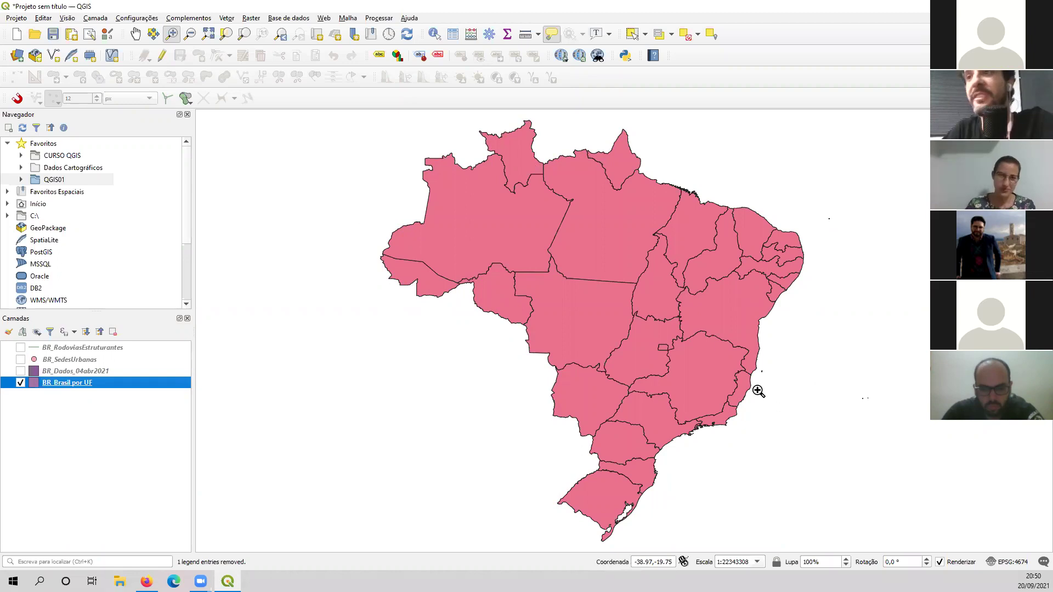
click(21, 370)
click(22, 370)
click(21, 370)
click(22, 370)
click(22, 370)
click(22, 370)
double_click(22, 369)
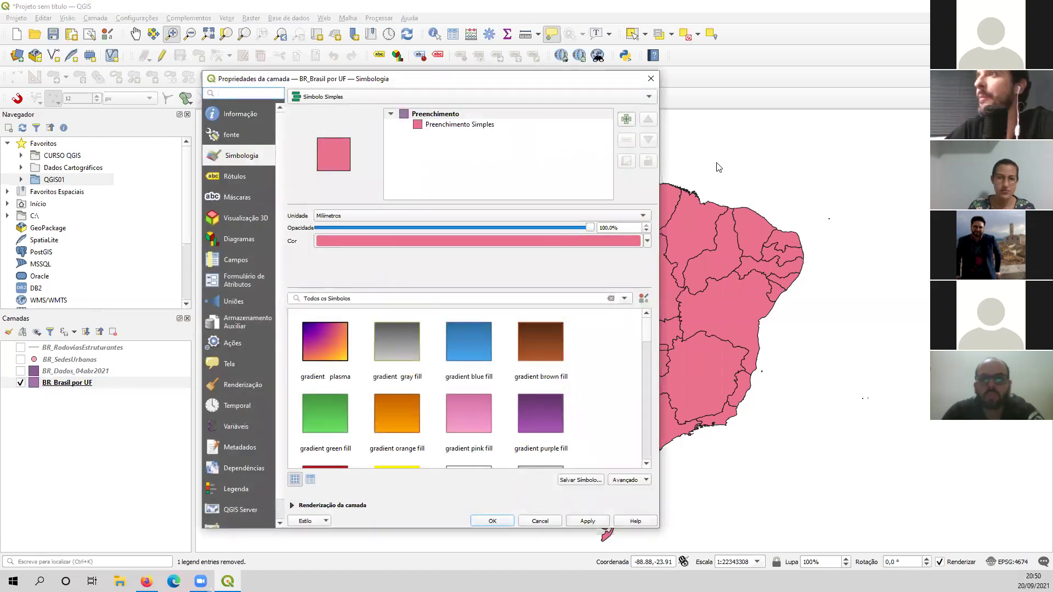
click(652, 79)
click(21, 371)
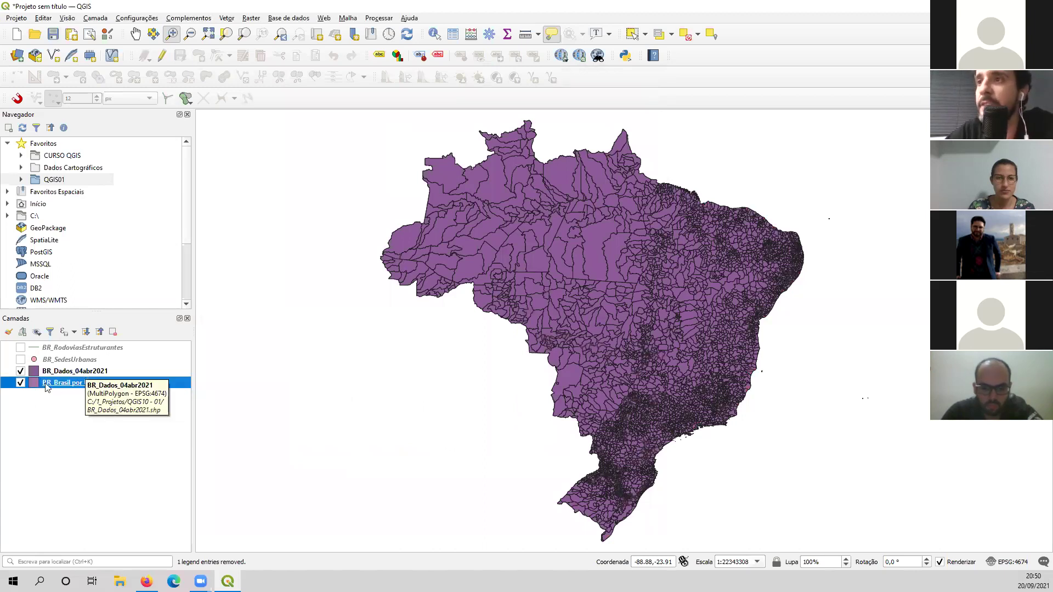
Step: Move BR_Brasil por UF above BR_Dados_04abr2021 in the layer order and toggle its visibility to compare the two layers
drag(97, 383, 100, 372)
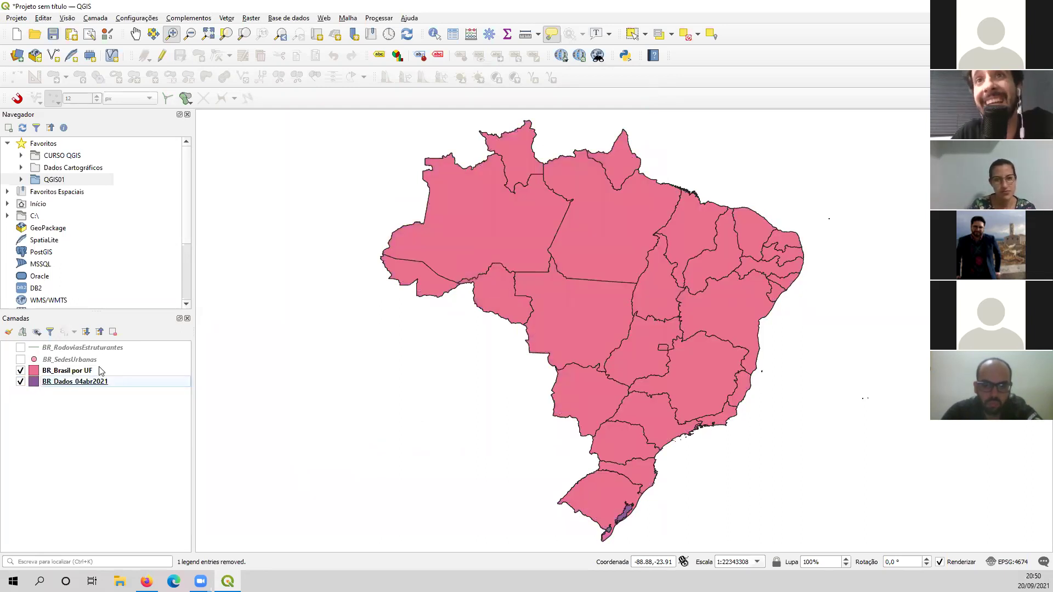
click(83, 375)
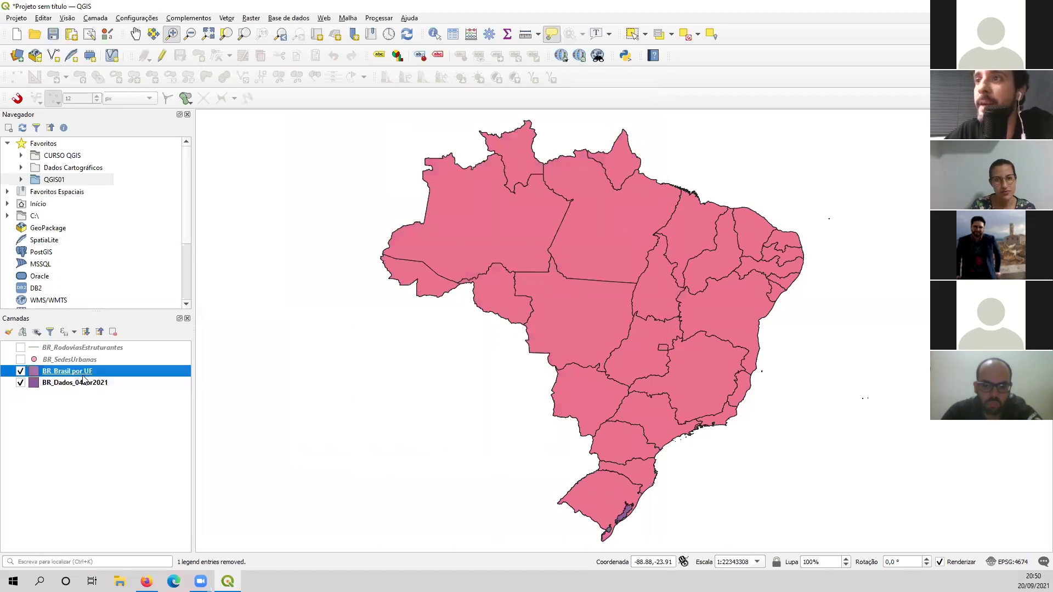
click(85, 387)
click(91, 375)
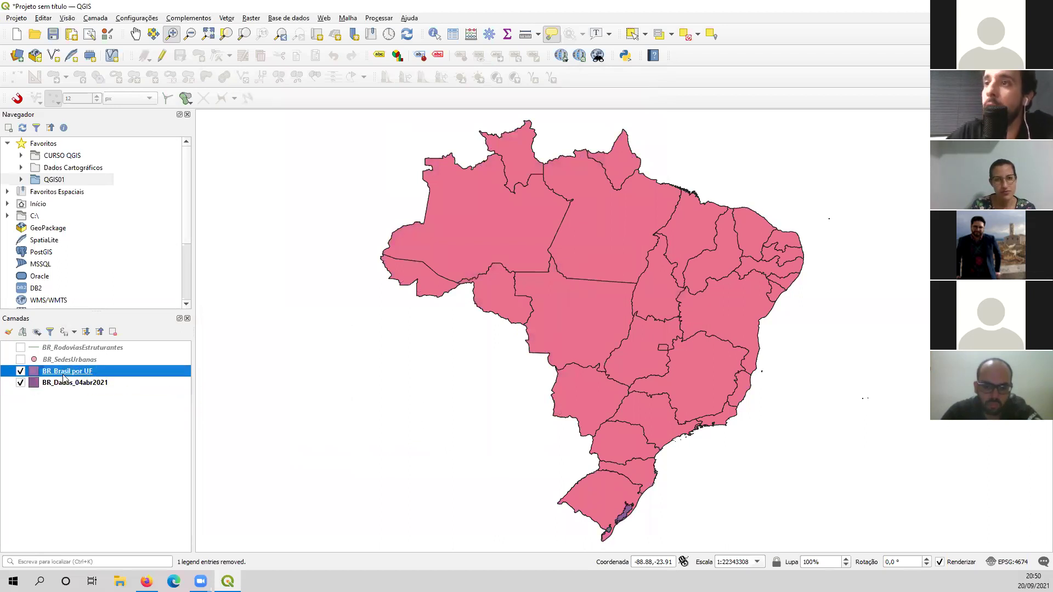
click(20, 371)
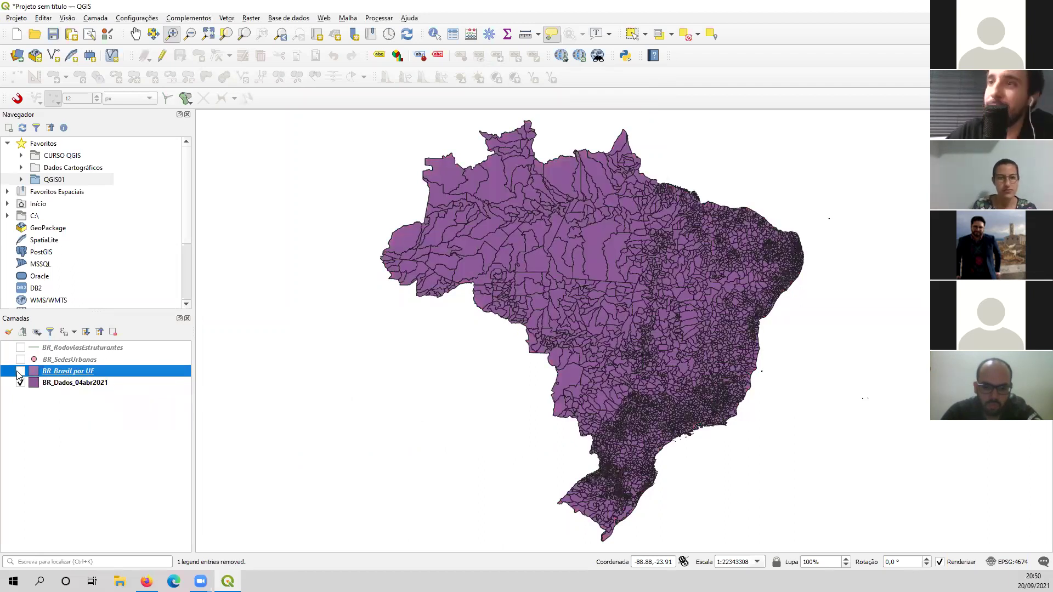
click(21, 372)
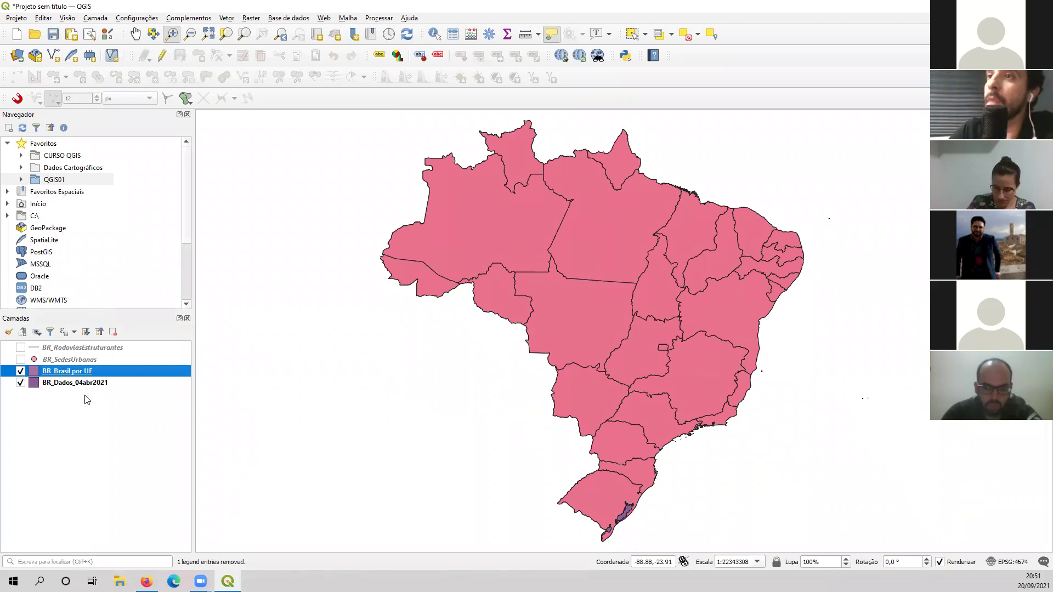
Step: Give the simple fill of the BR_Brasil por UF layer a transparent fill colour in its symbology
double_click(33, 375)
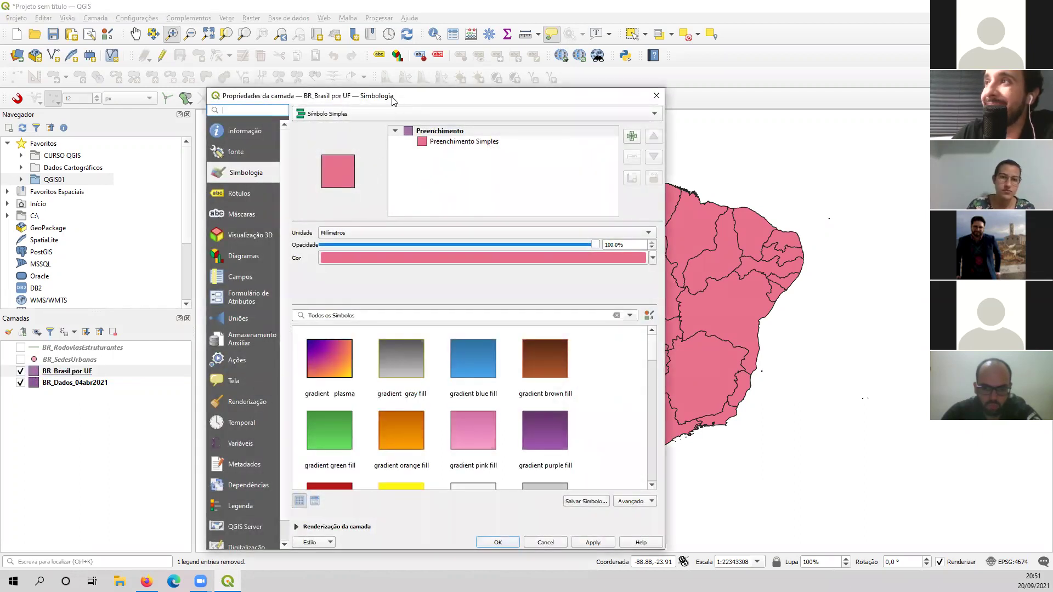
drag(395, 93, 408, 82)
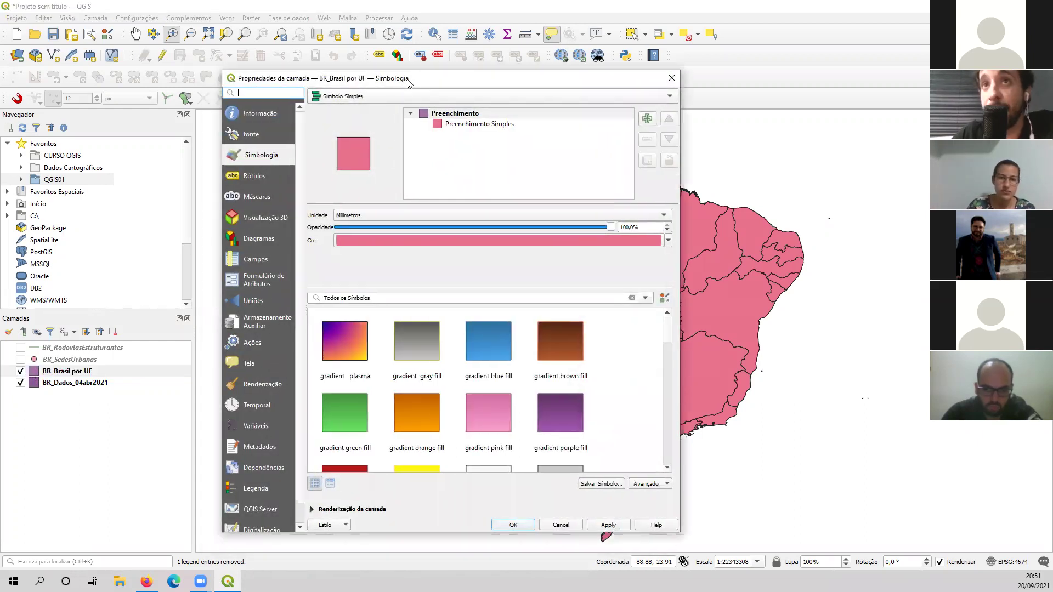
click(458, 124)
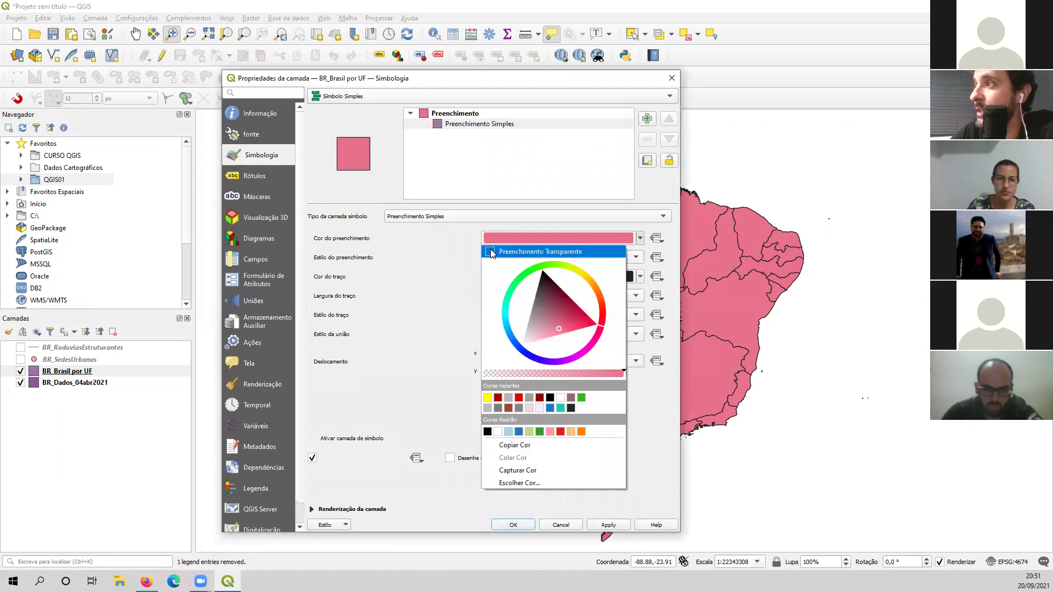
click(492, 253)
Step: Set the stroke width of the BR_Brasil por UF outline to 0.5 millimetres
click(640, 277)
click(641, 279)
click(495, 297)
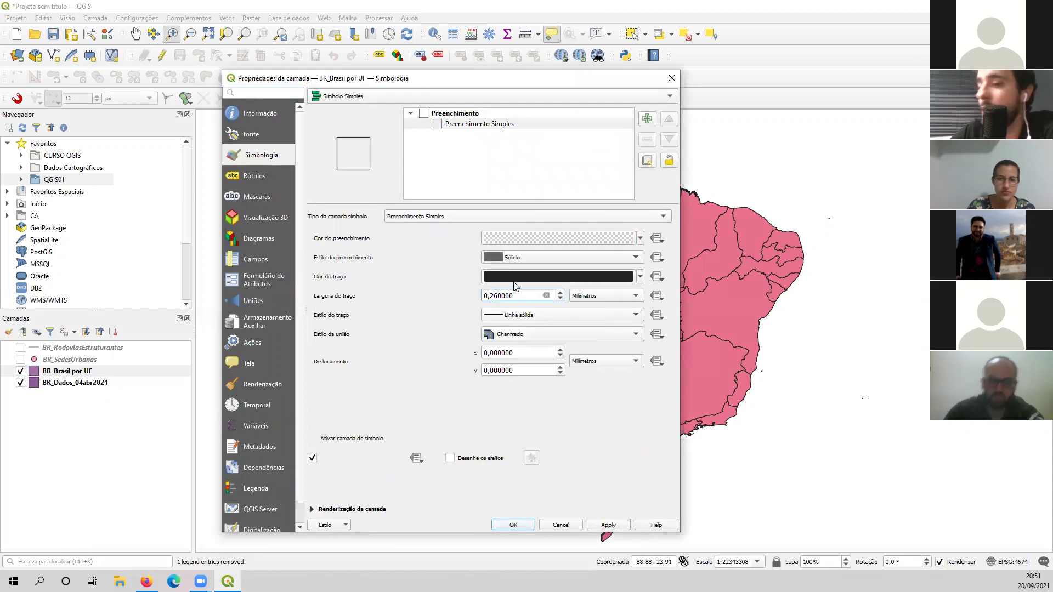
key(BackSpace)
key(Delete)
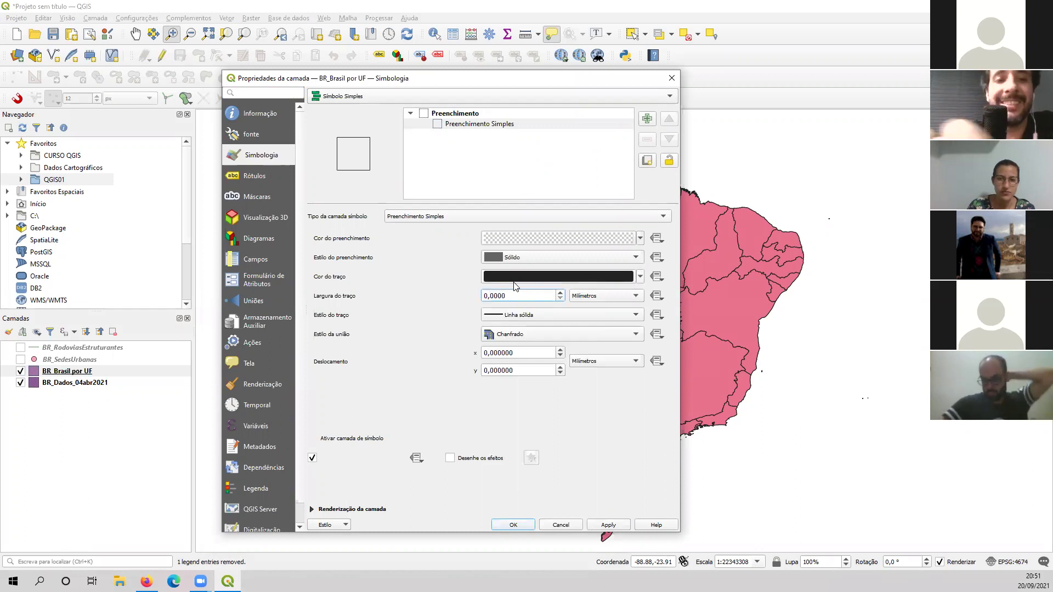
text(4)
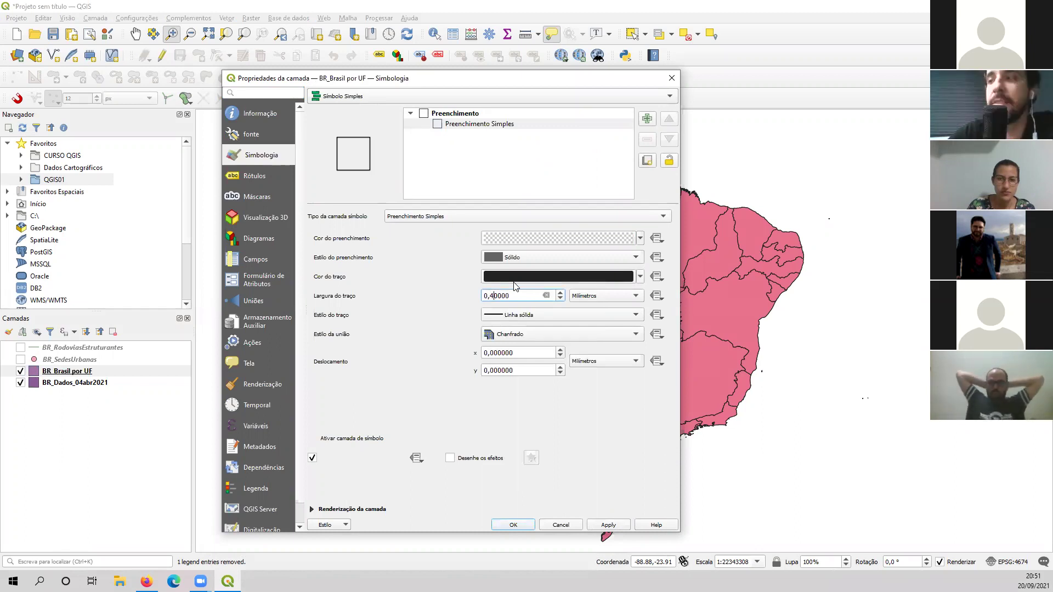
key(BackSpace)
text(5)
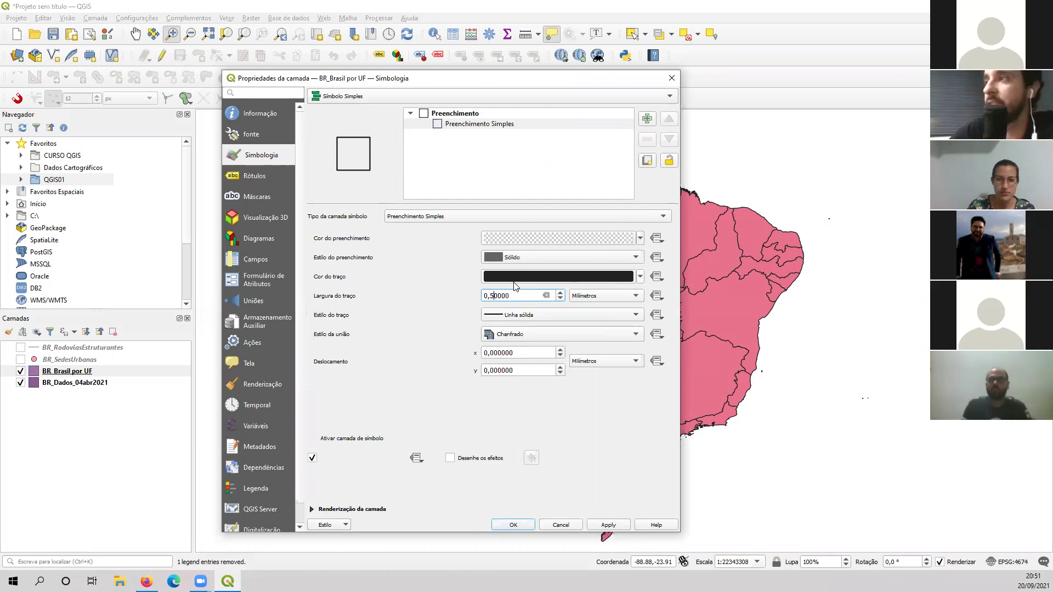
Step: Confirm the BR_Brasil por UF outline style and give the BR_Dados_04abr2021 simple fill a light grey fill colour
click(515, 524)
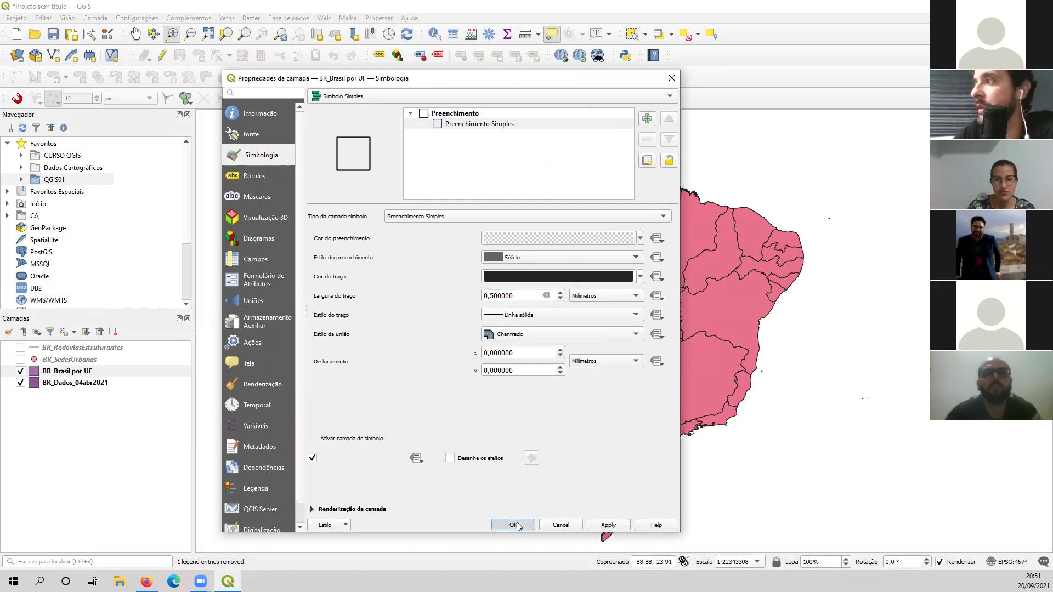
double_click(32, 386)
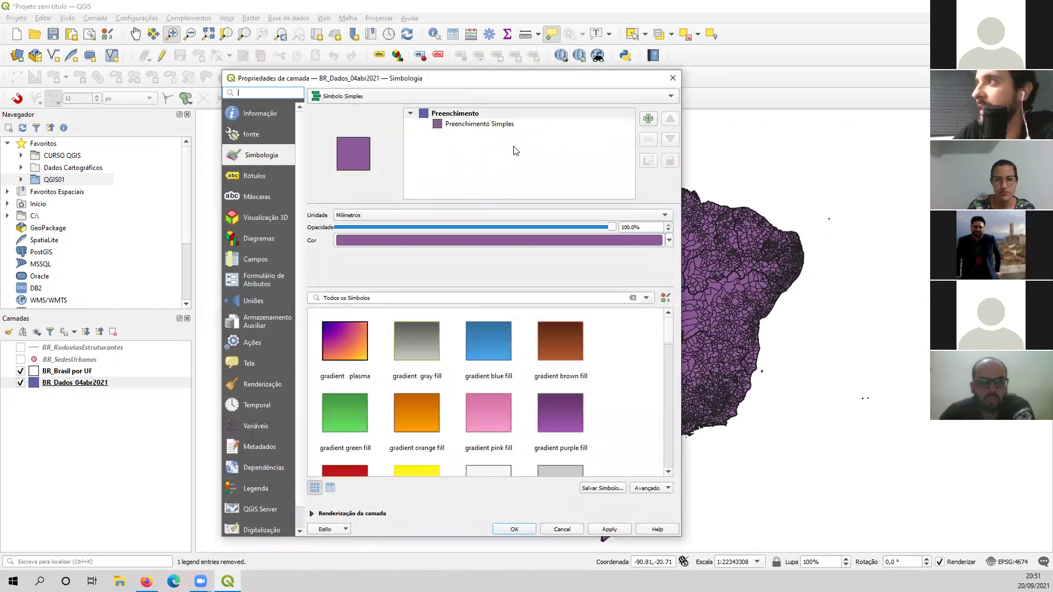
click(482, 125)
click(641, 239)
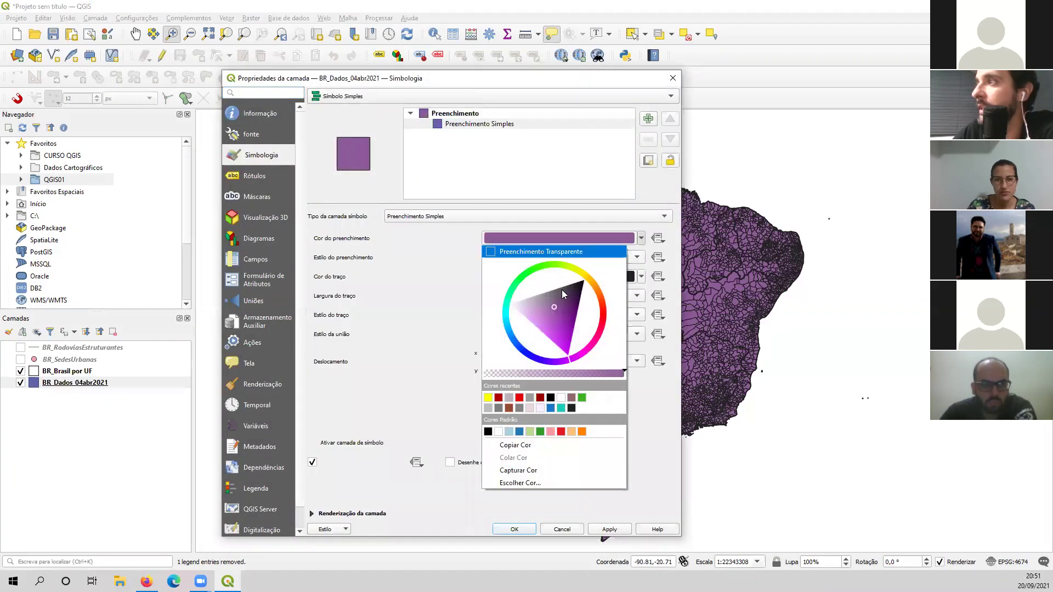
drag(547, 310, 489, 301)
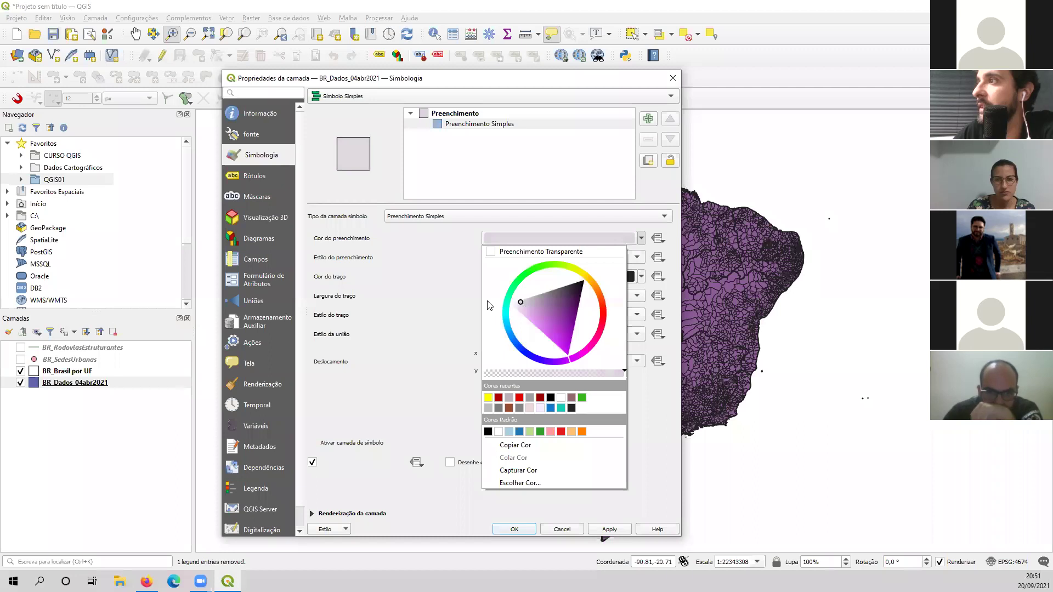
Step: Thin the stroke width of the BR_Dados_04abr2021 polygons to 0.1 millimetres and accept the style
key(Escape)
key(Delete)
key(Delete)
text(1)
click(514, 530)
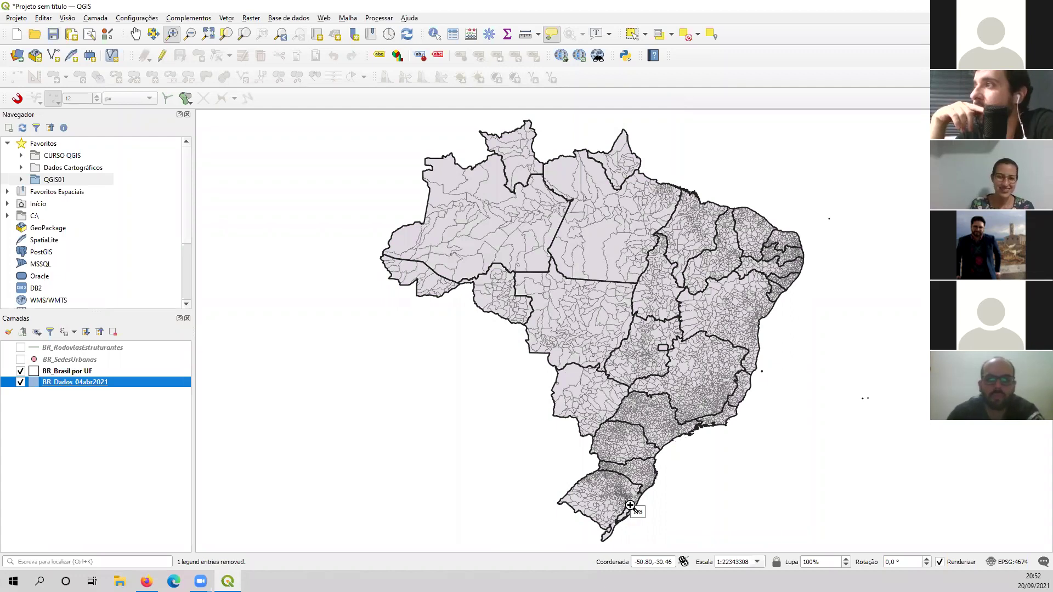
Step: Switch BR_Brasil por UF off and on again to compare the map with and without the state outlines
click(85, 373)
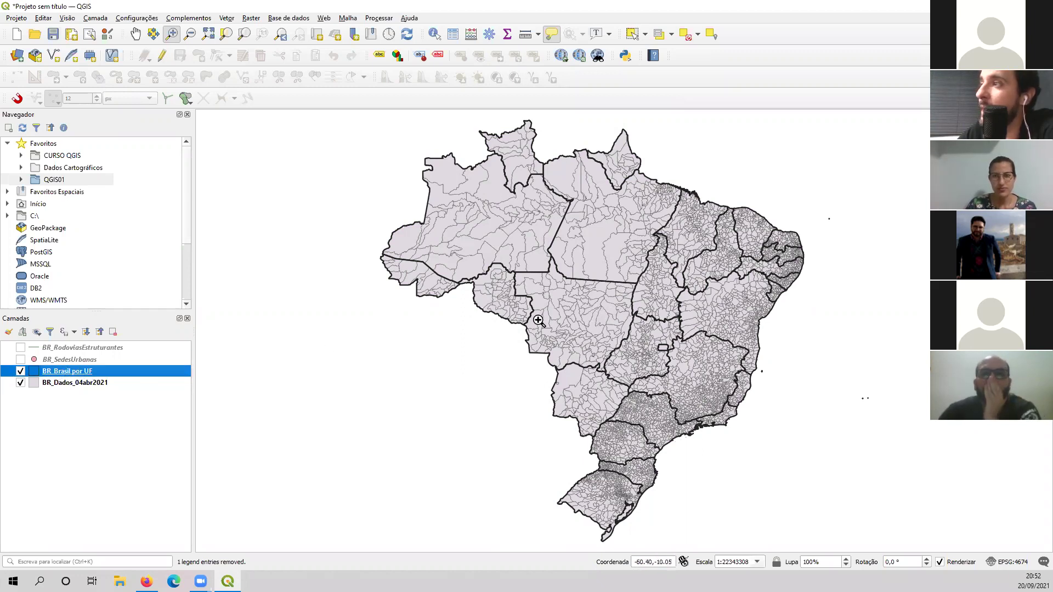
mouse_move(574, 318)
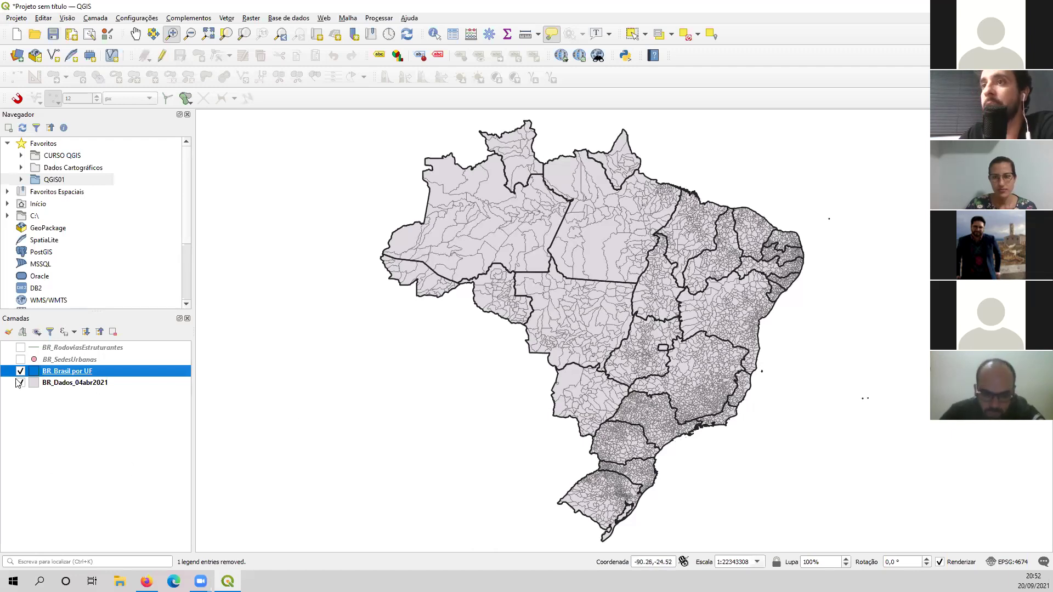
click(21, 373)
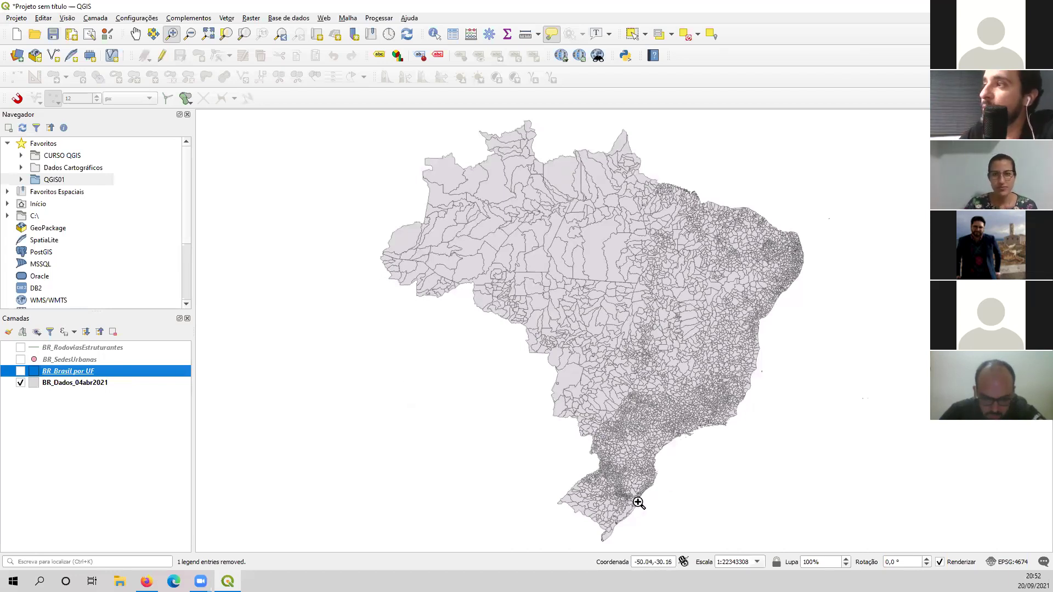
click(21, 372)
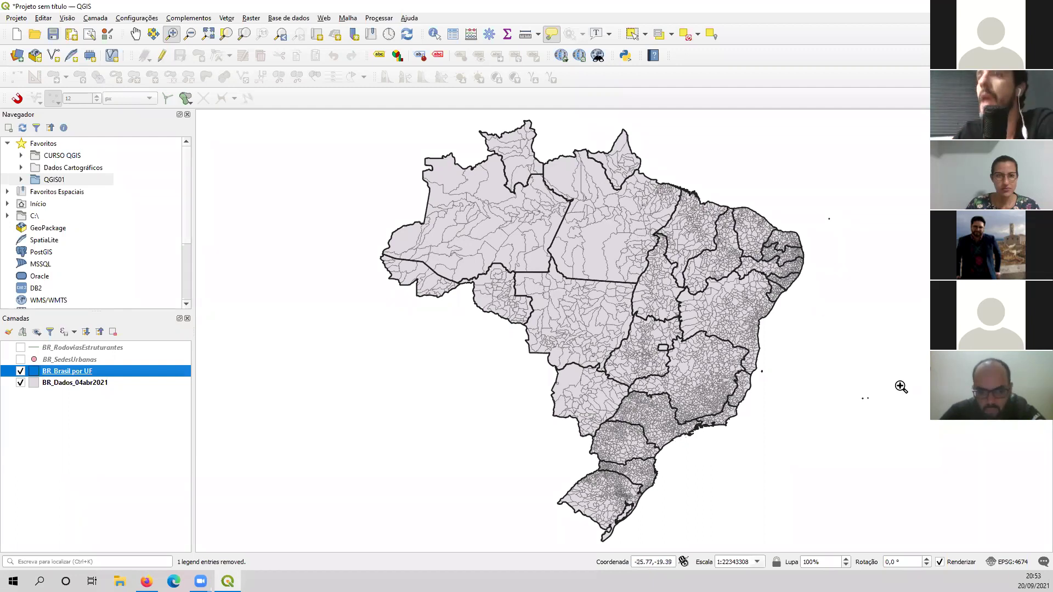
Step: Turn on the BR_RodoviasEstruturantes layer, toggling it off and on to compare the roads, and leave it visible
click(84, 348)
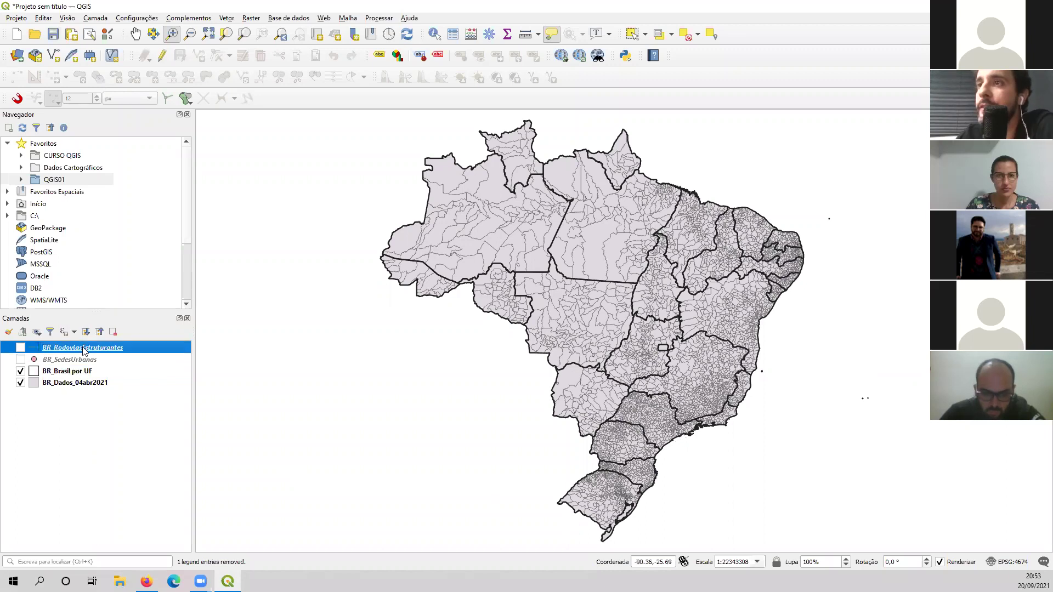
click(20, 349)
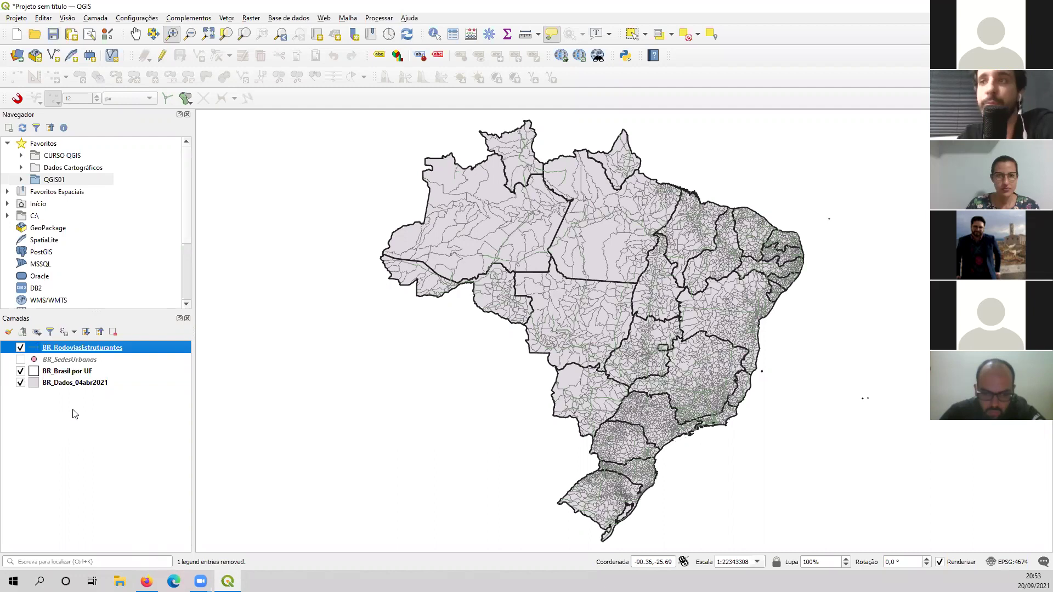
click(21, 348)
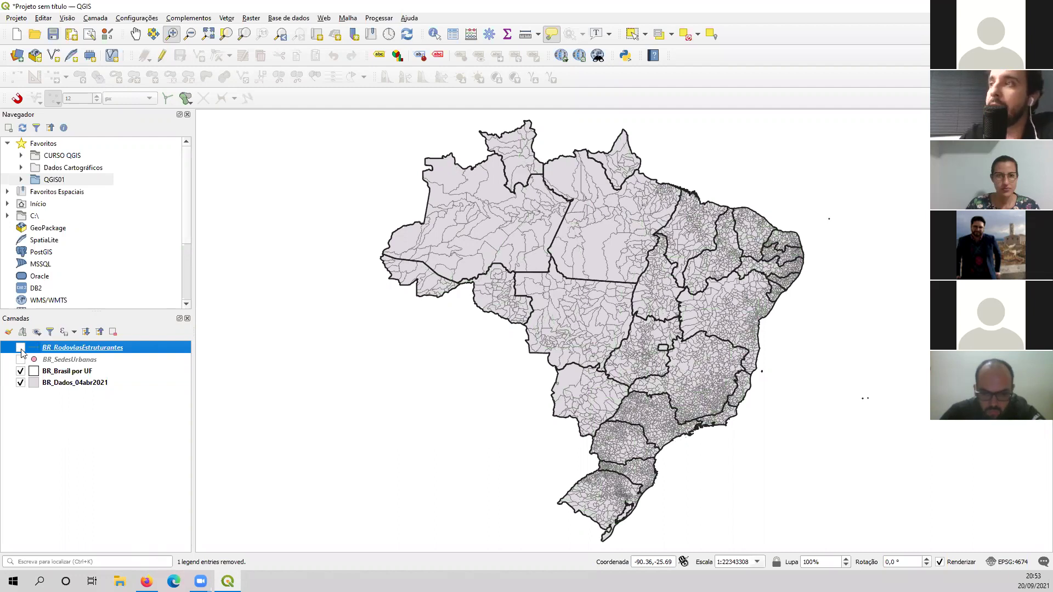
click(21, 349)
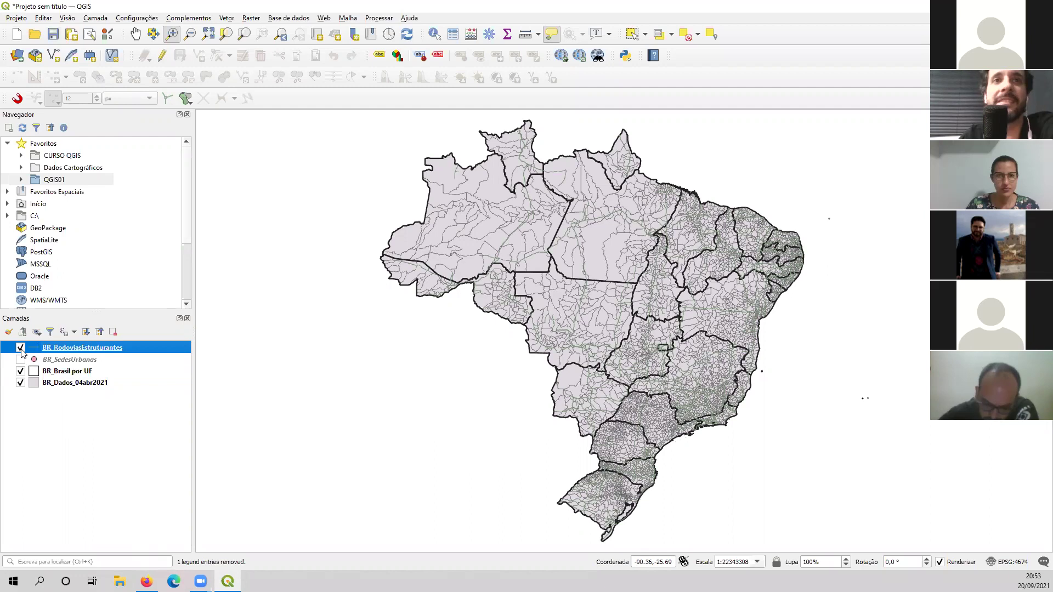
click(21, 349)
click(21, 348)
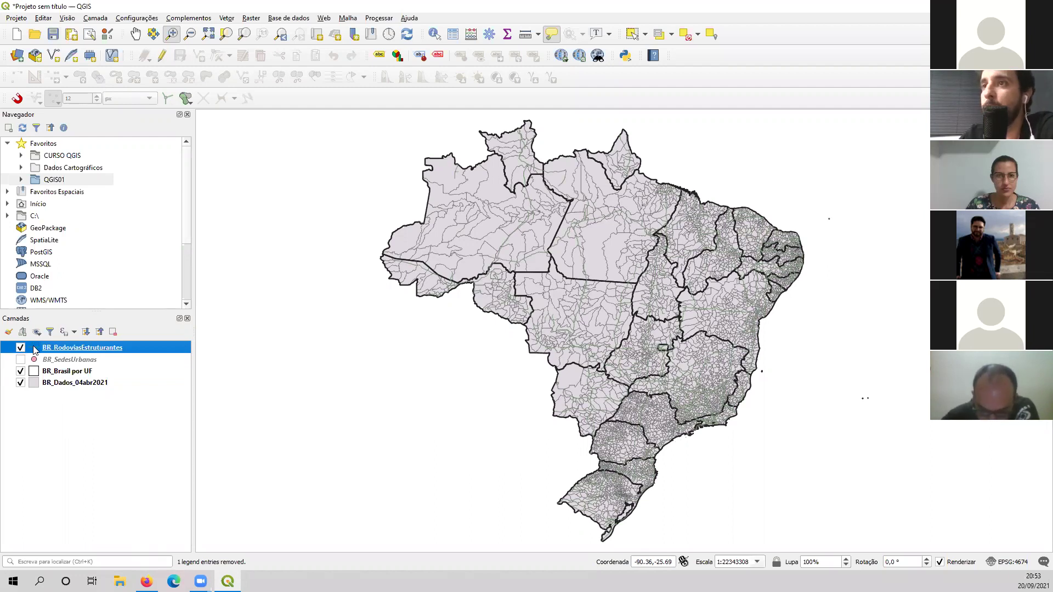
Step: Apply the "dash black" preset symbol to the BR_RodoviasEstruturantes layer in its symbology
double_click(35, 351)
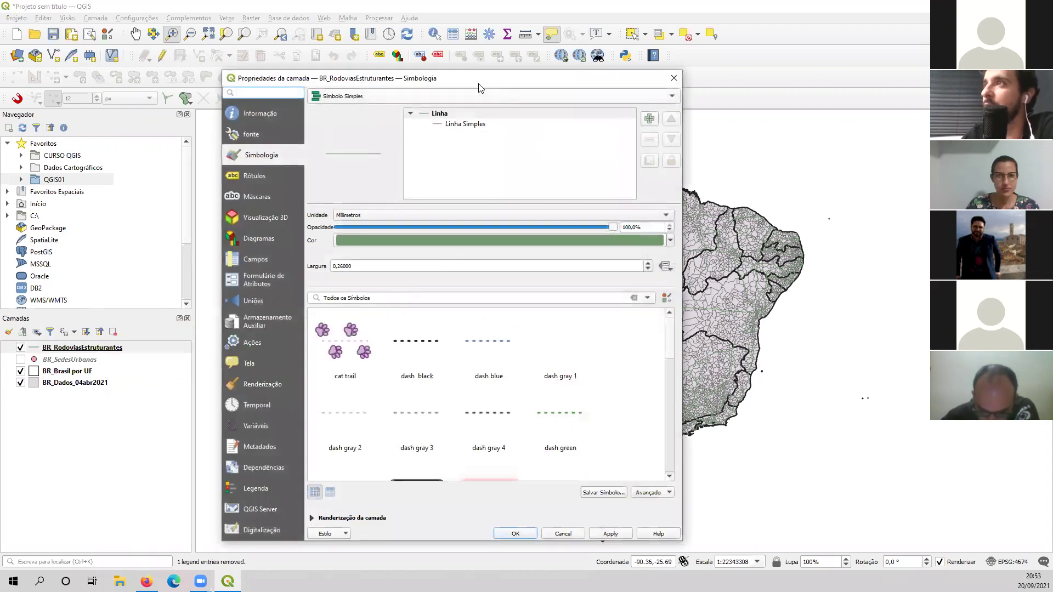
drag(463, 85, 387, 54)
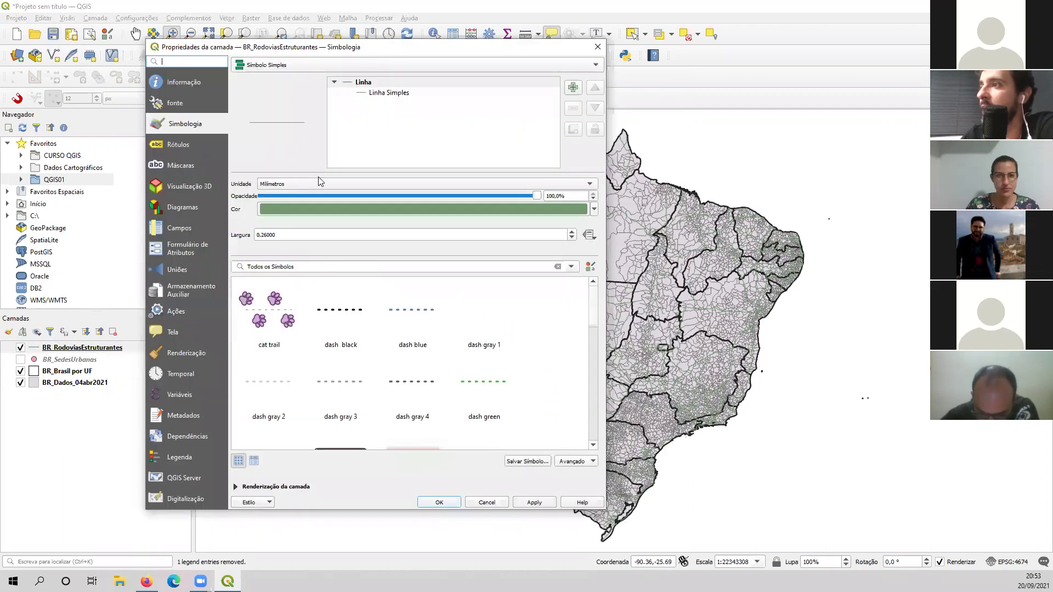
click(345, 317)
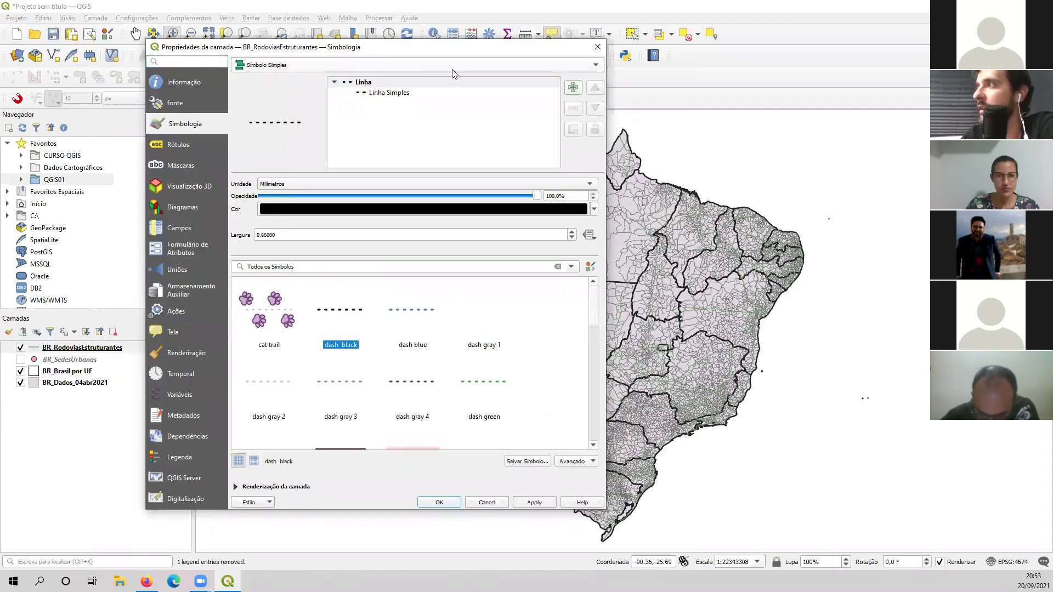
Step: Set the stroke width of the dashed simple line for BR_RodoviasEstruturantes to 0.4 millimetres and accept the style
click(385, 92)
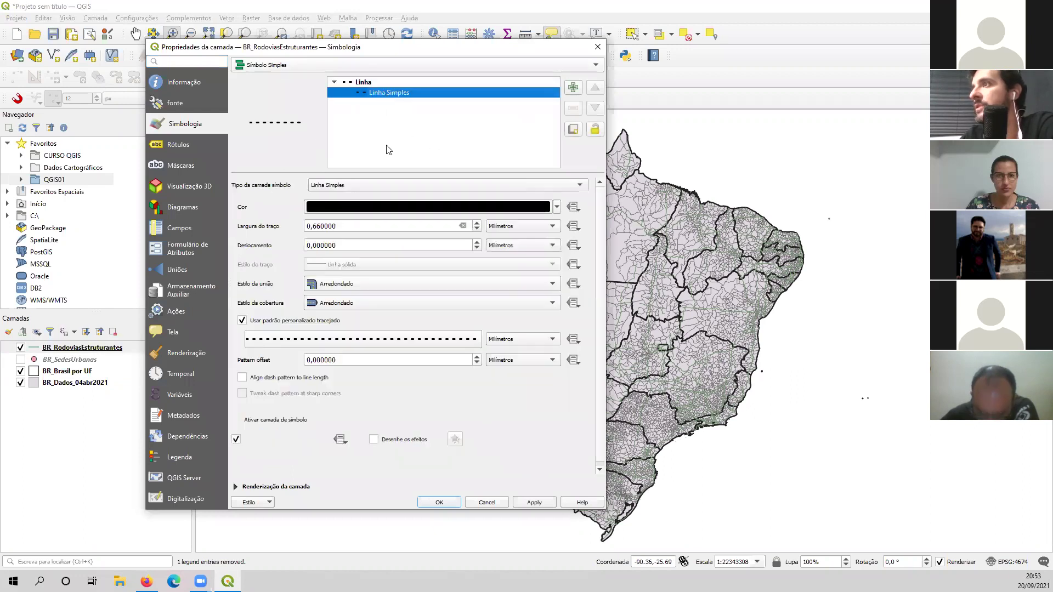
click(321, 226)
key(BackSpace)
key(Delete)
text(4)
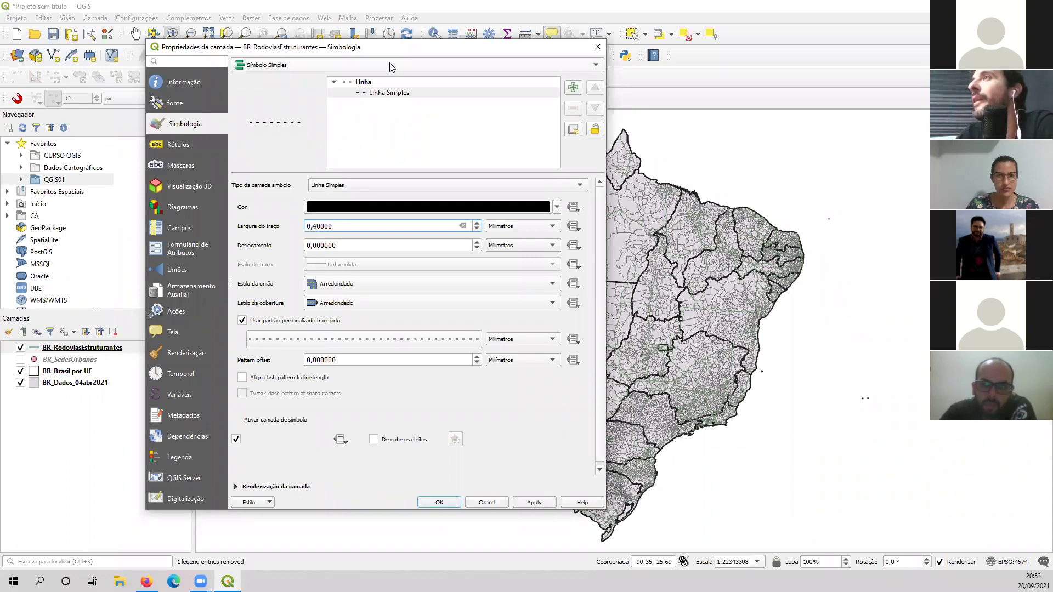
click(440, 502)
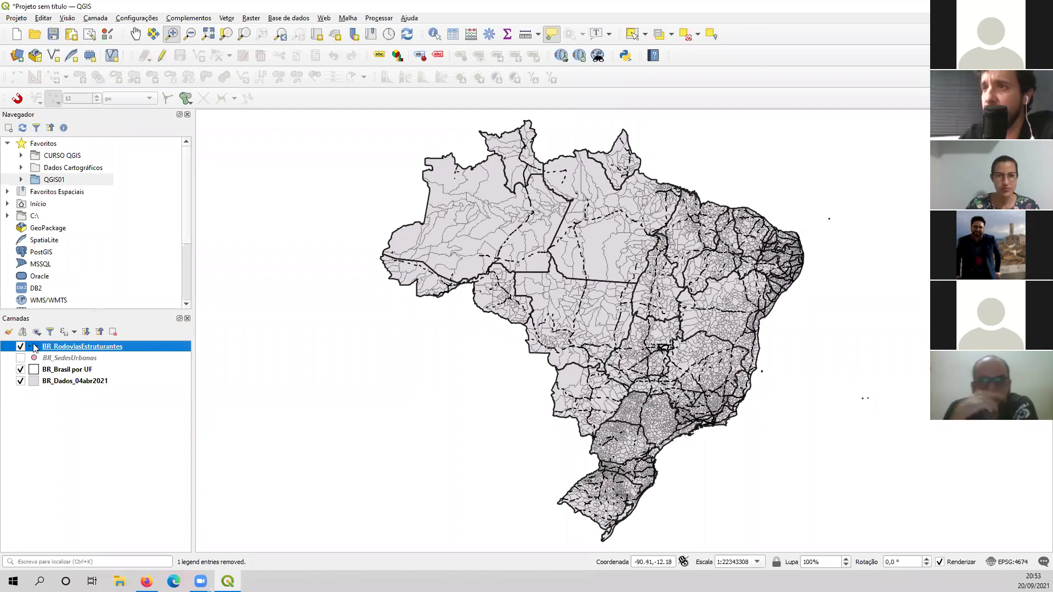
Step: Change the colour of the BR_RodoviasEstruturantes dashed line to dark red and apply it to the map
double_click(35, 348)
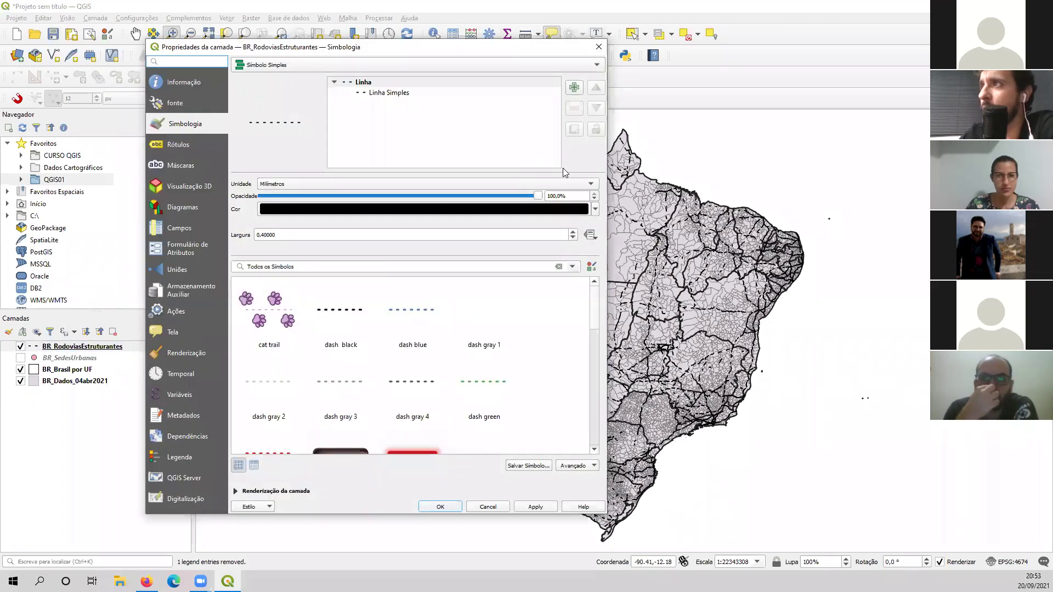
click(596, 209)
mouse_move(290, 231)
mouse_down()
mouse_move(332, 254)
mouse_move(311, 243)
mouse_move(322, 250)
mouse_up()
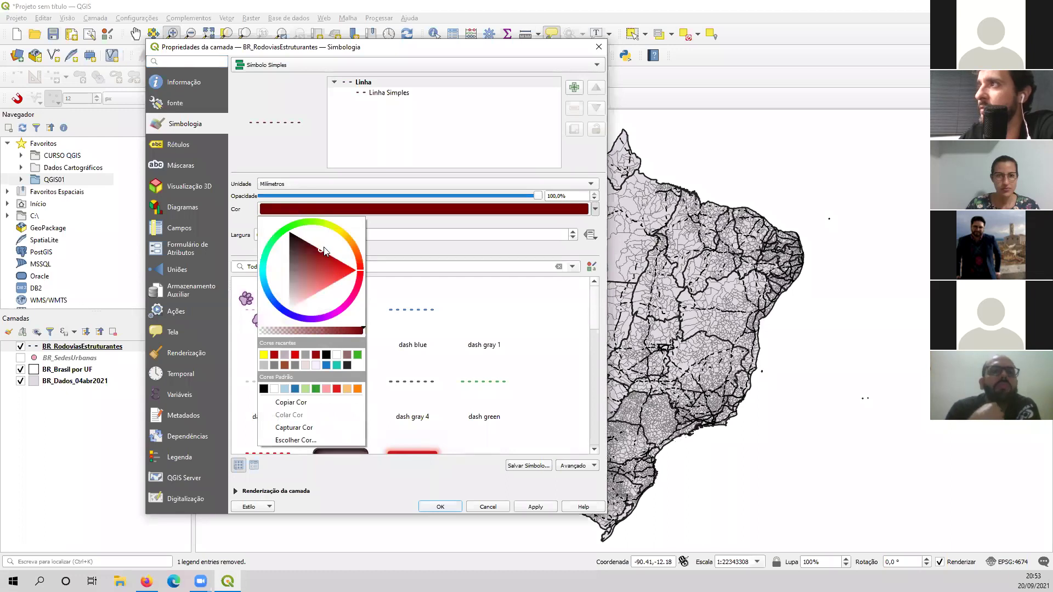
click(533, 508)
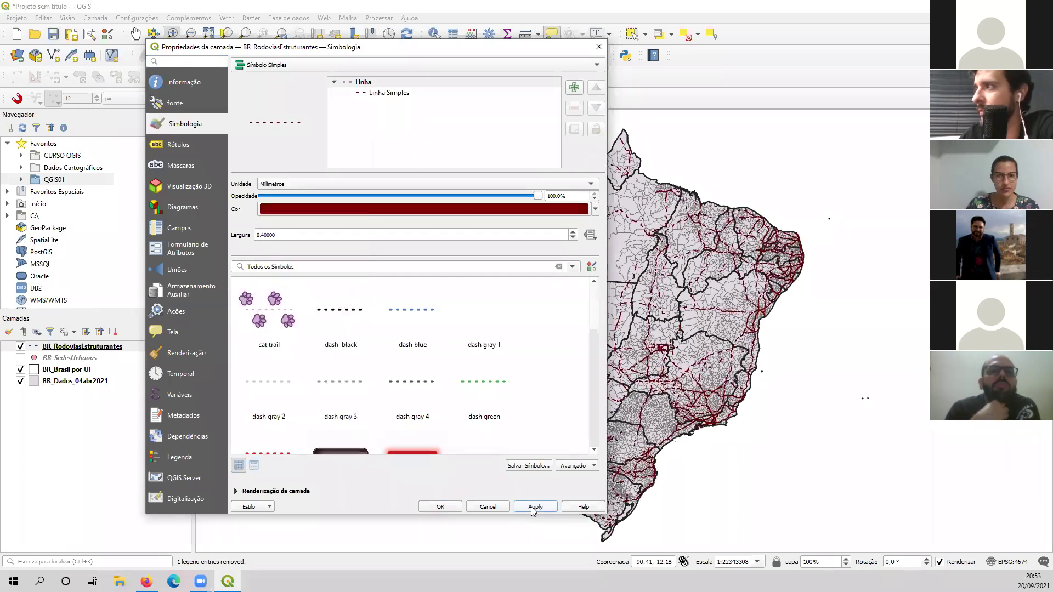
click(445, 507)
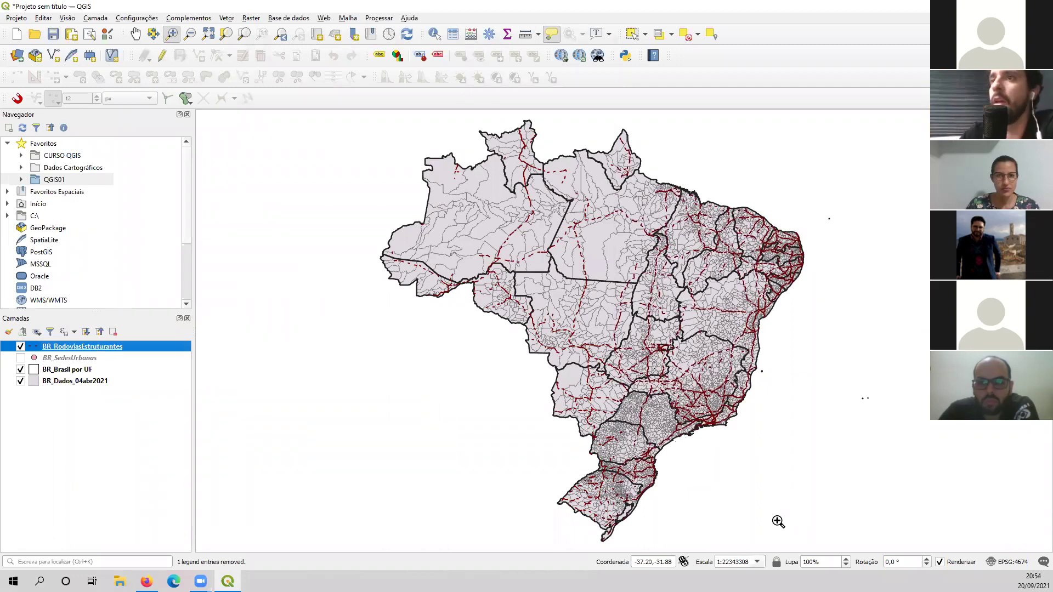
Step: Turn on the BR_SedesUrbanas point layer and move it above BR_RodoviasEstruturantes in the layer order
click(88, 361)
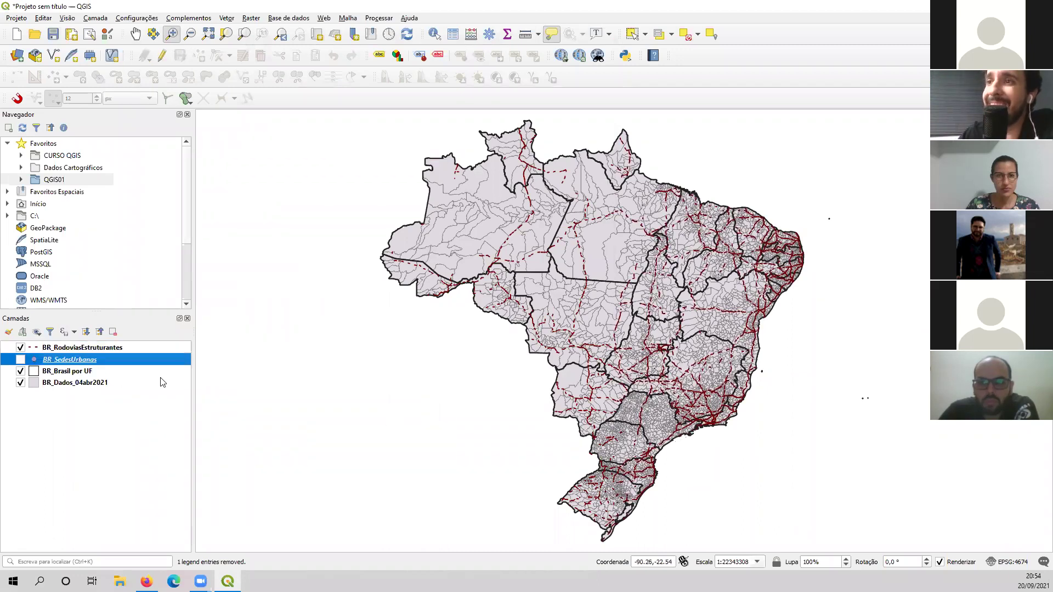
click(21, 359)
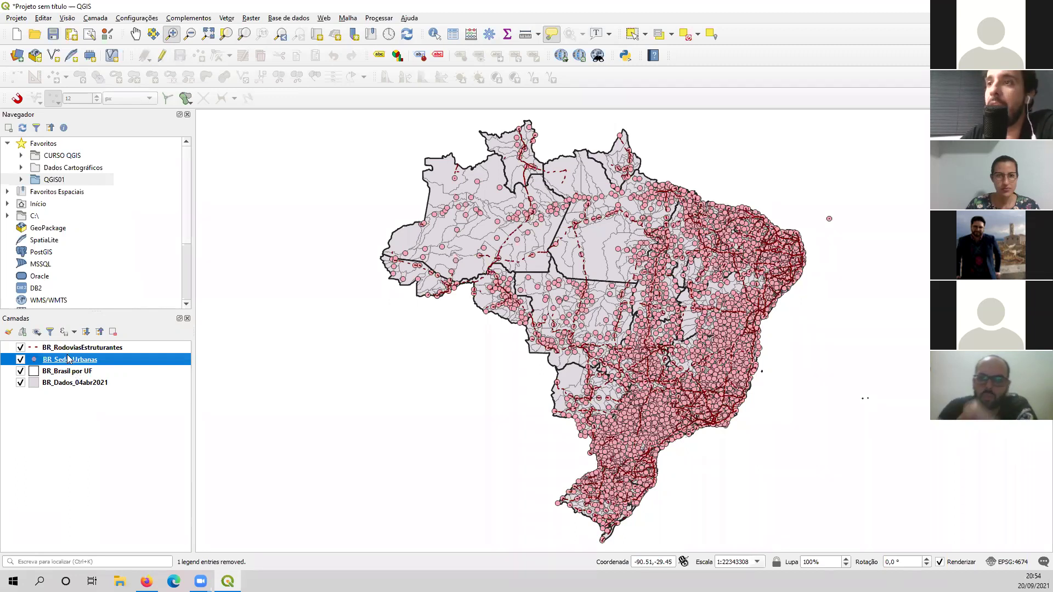
drag(66, 362, 69, 344)
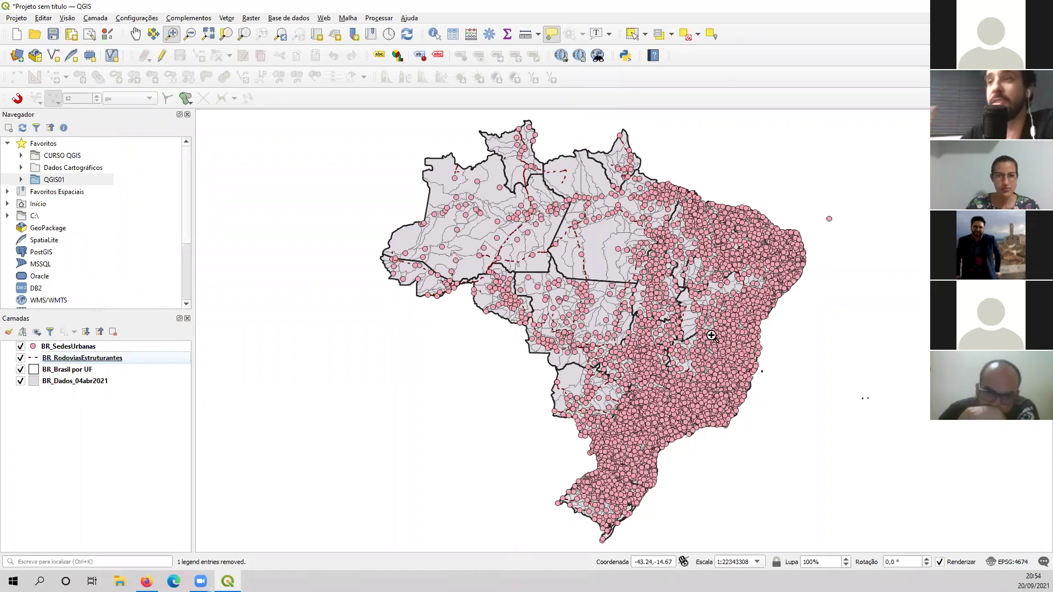
Step: Style the BR_SedesUrbanas markers with black colour and a size of 0.2 millimetres
click(34, 352)
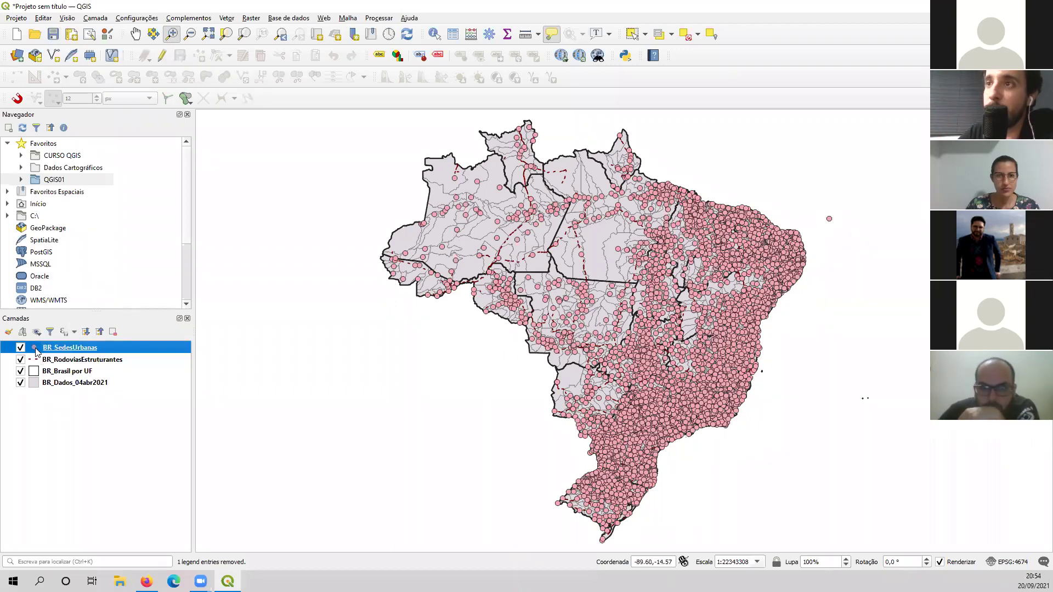
double_click(35, 351)
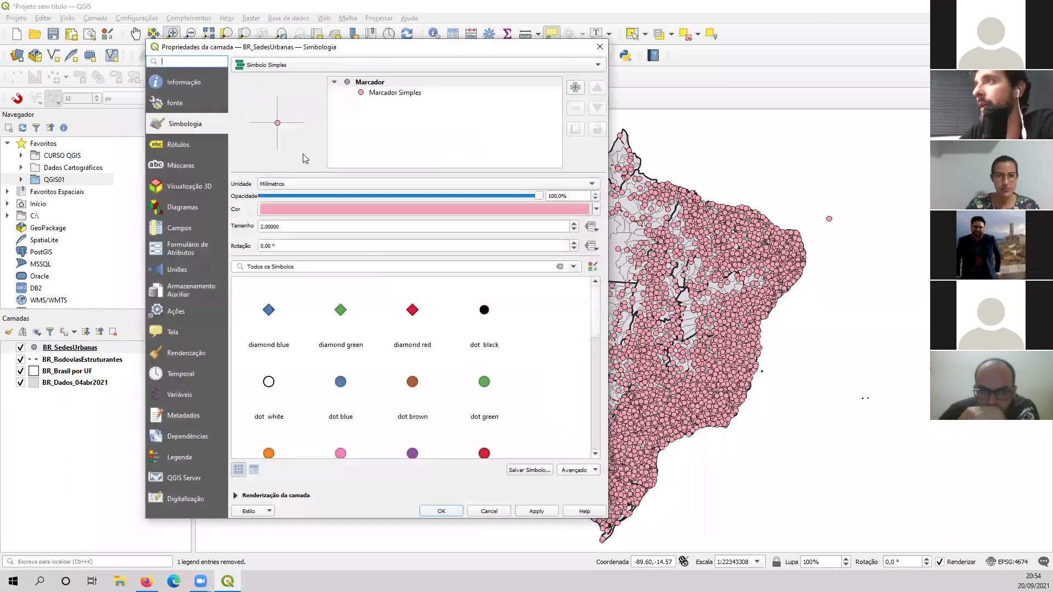
click(597, 209)
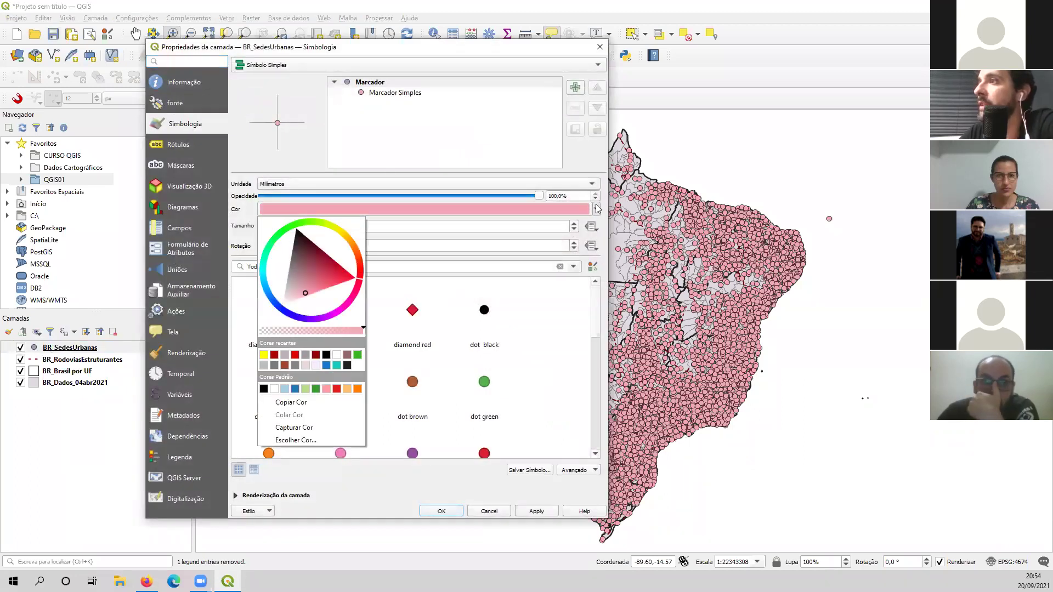
mouse_move(314, 274)
mouse_down()
mouse_move(290, 224)
mouse_move(195, 218)
mouse_up()
click(547, 291)
text(0,2)
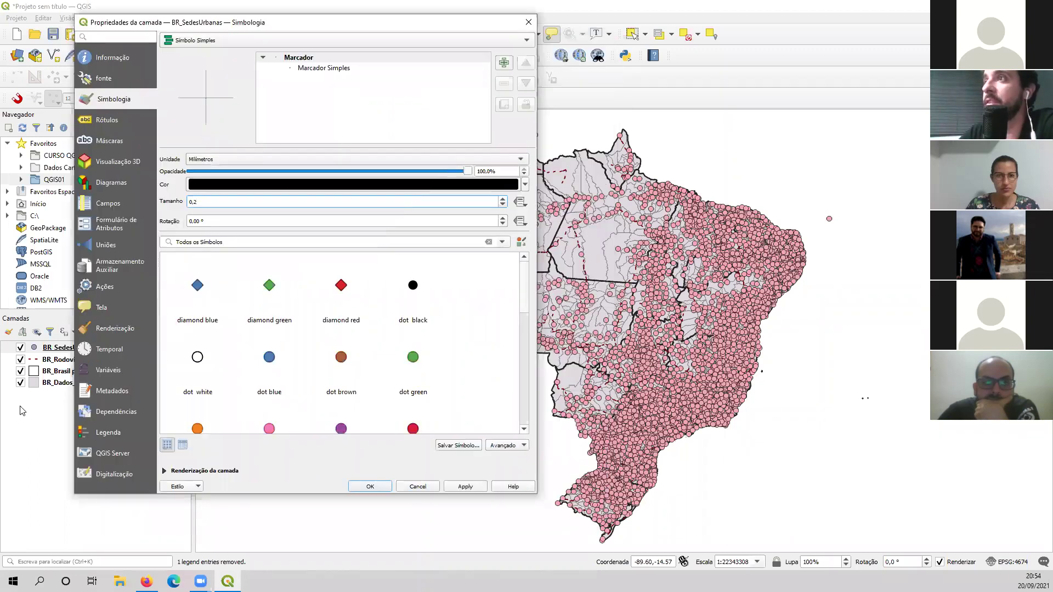
drag(454, 47, 383, 23)
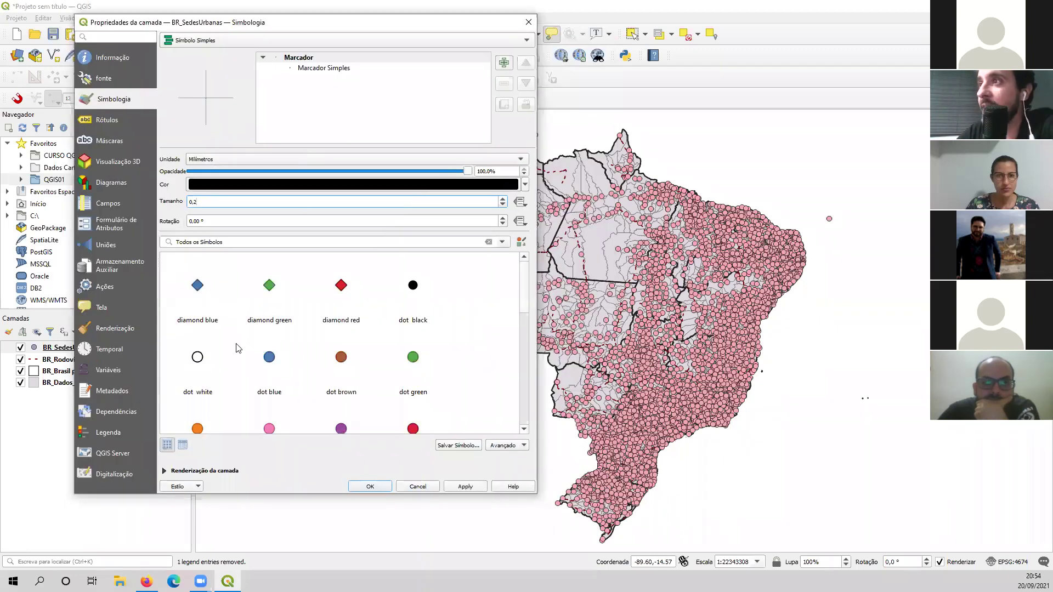
click(371, 487)
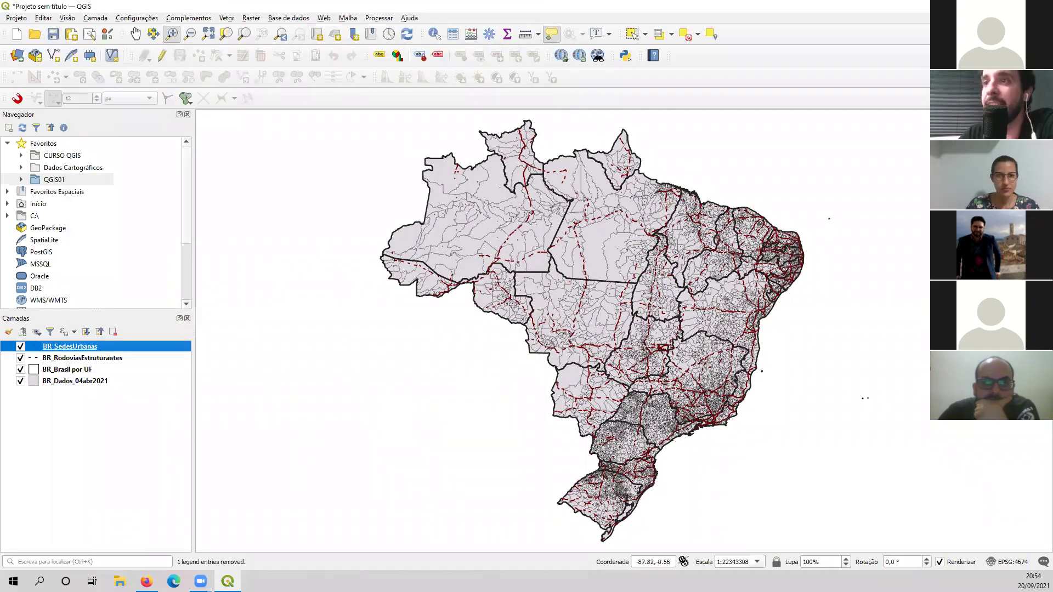
Step: Set the size of the BR_SedesUrbanas point markers to 0.4 millimetres and accept the style
double_click(35, 350)
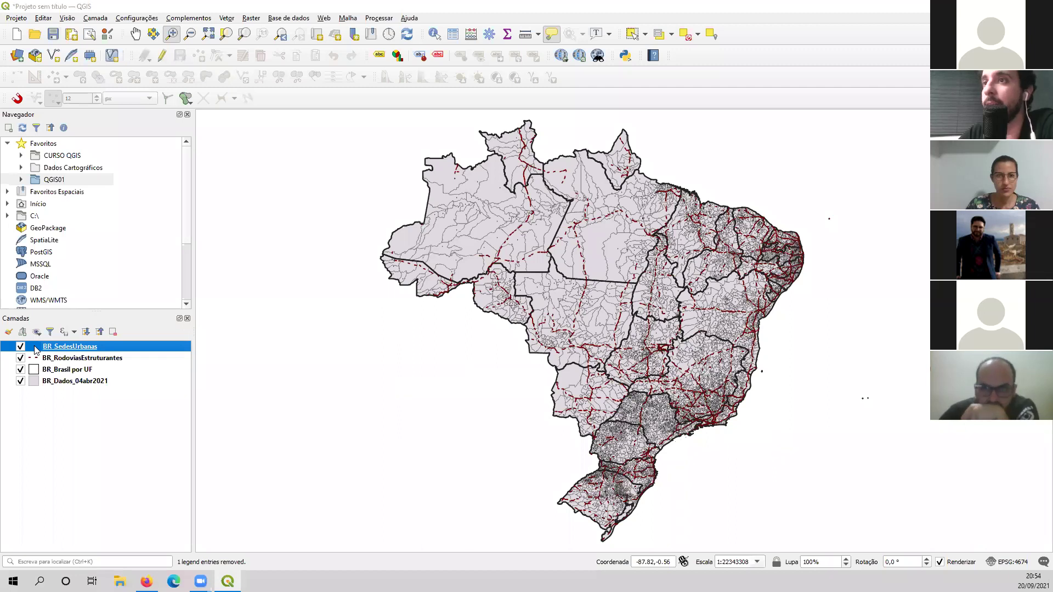
click(195, 201)
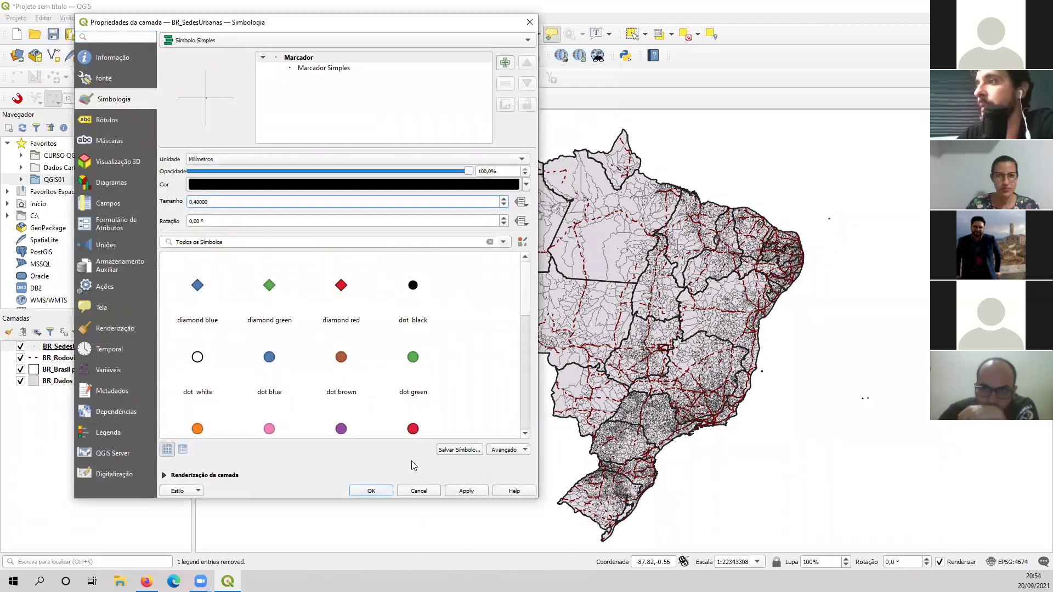
click(372, 491)
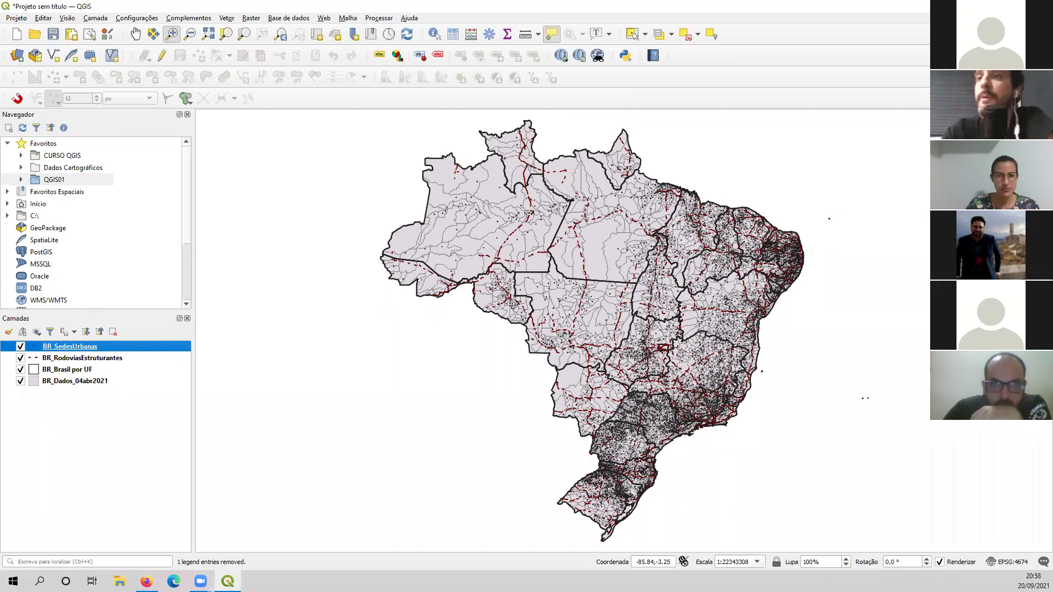
Step: Remove the BR_RodoviasEstruturantes layer from the project
click(85, 359)
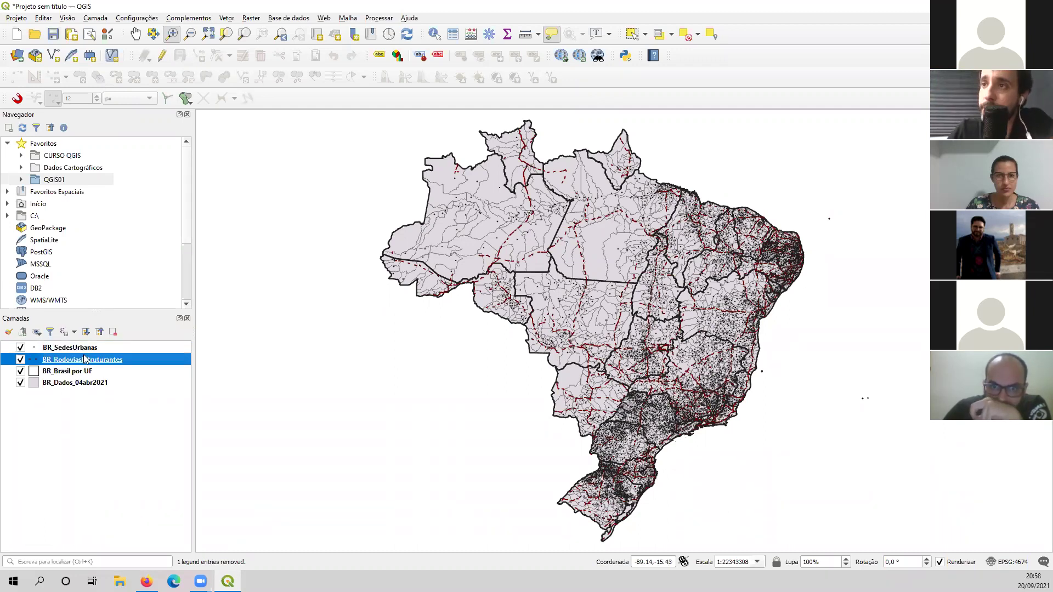
click(83, 350)
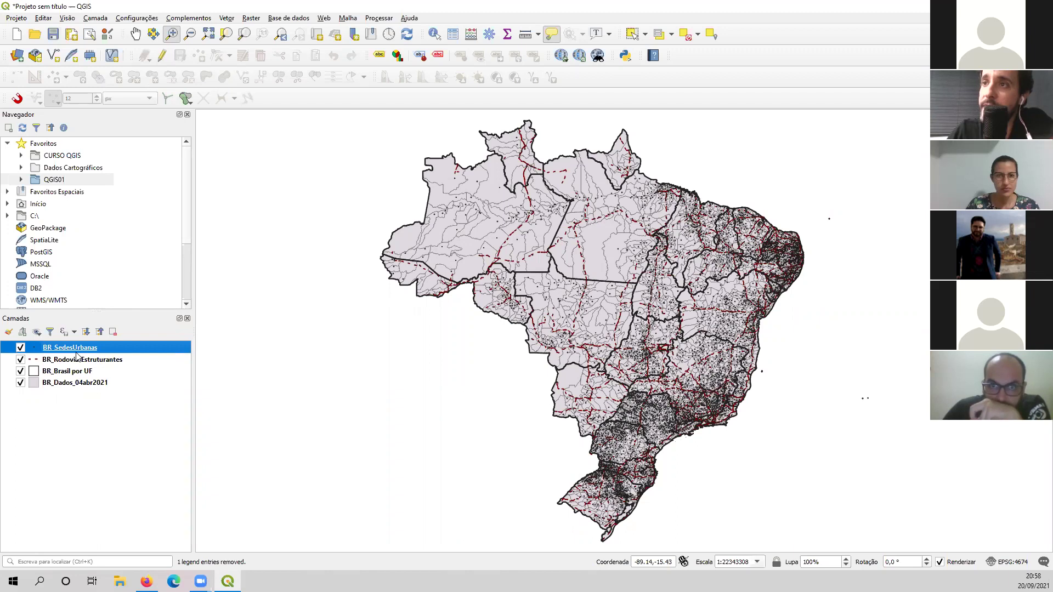
click(88, 362)
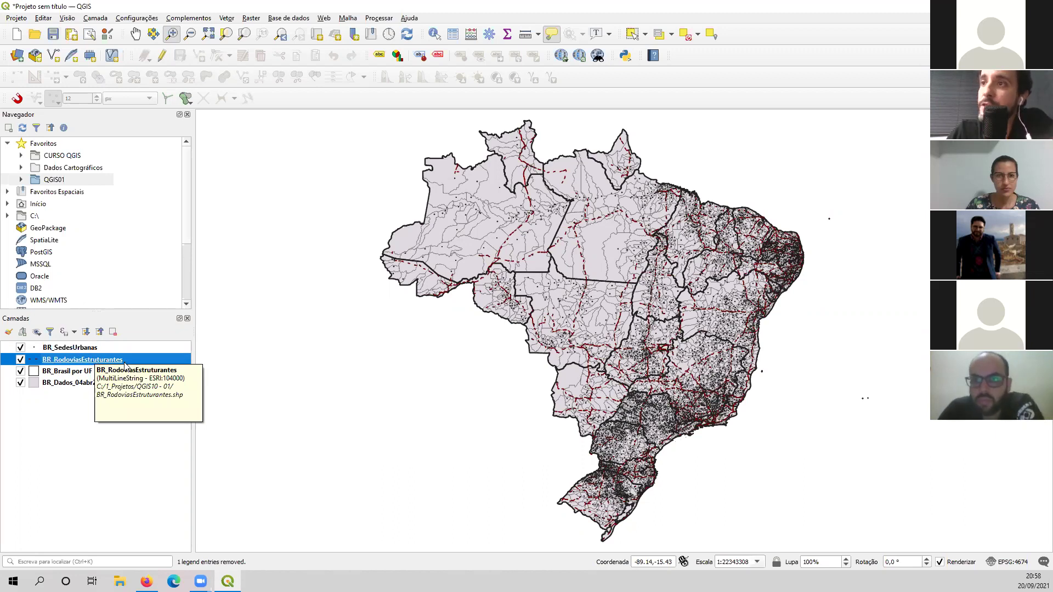
click(114, 333)
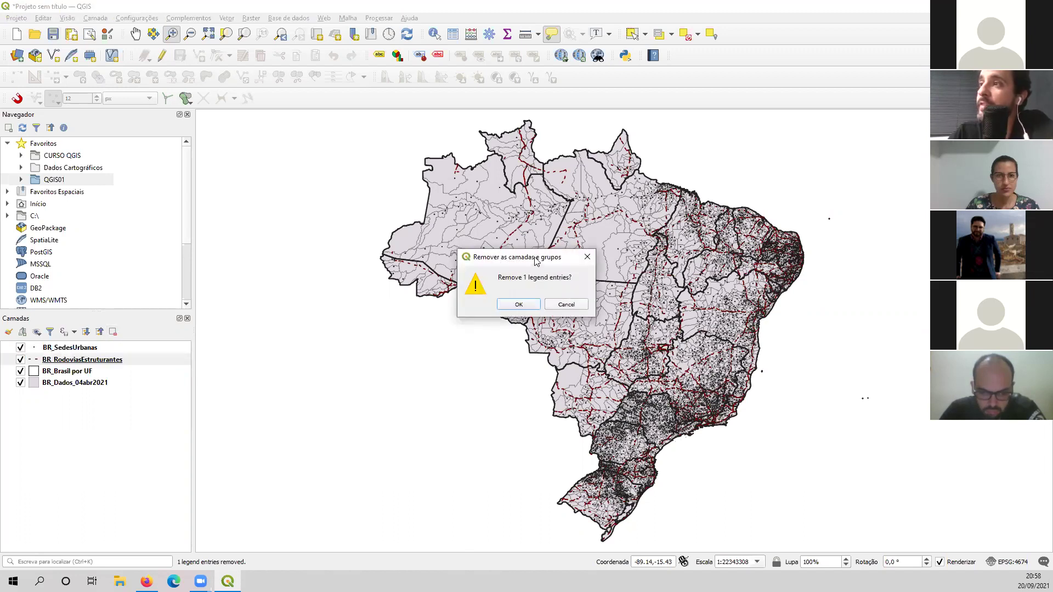
drag(536, 261, 342, 273)
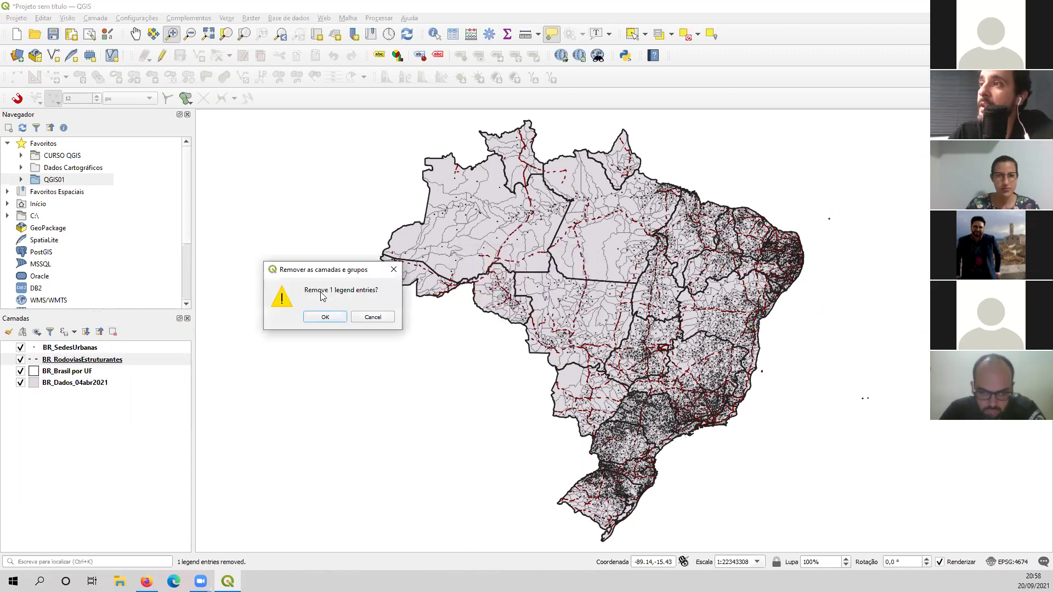
click(336, 320)
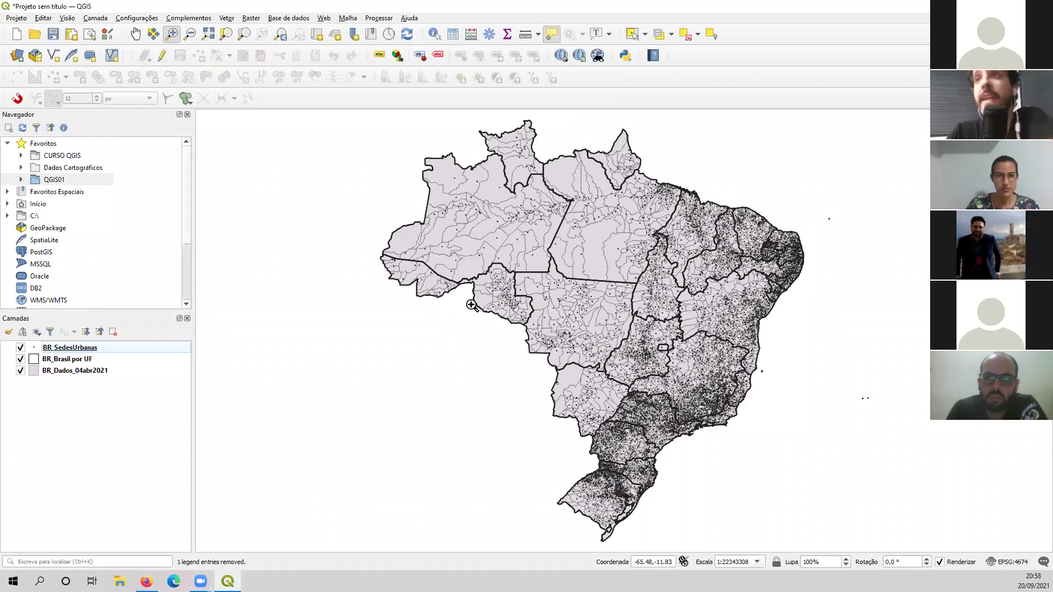
Step: Add BR_RodoviasEstruturantes.shp to the project again from the QGIS01 favourites folder
click(22, 180)
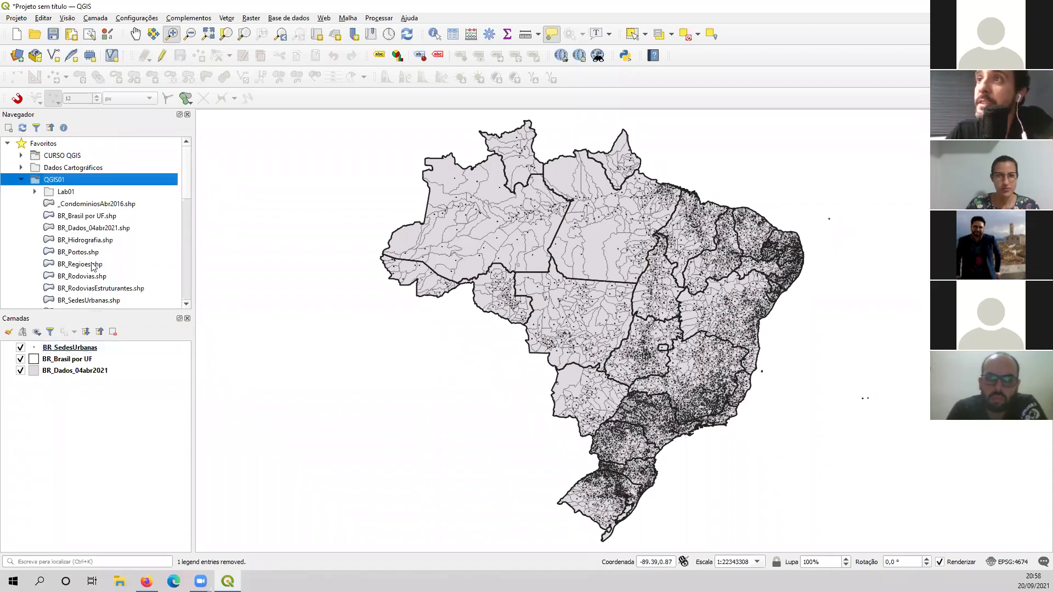
click(96, 289)
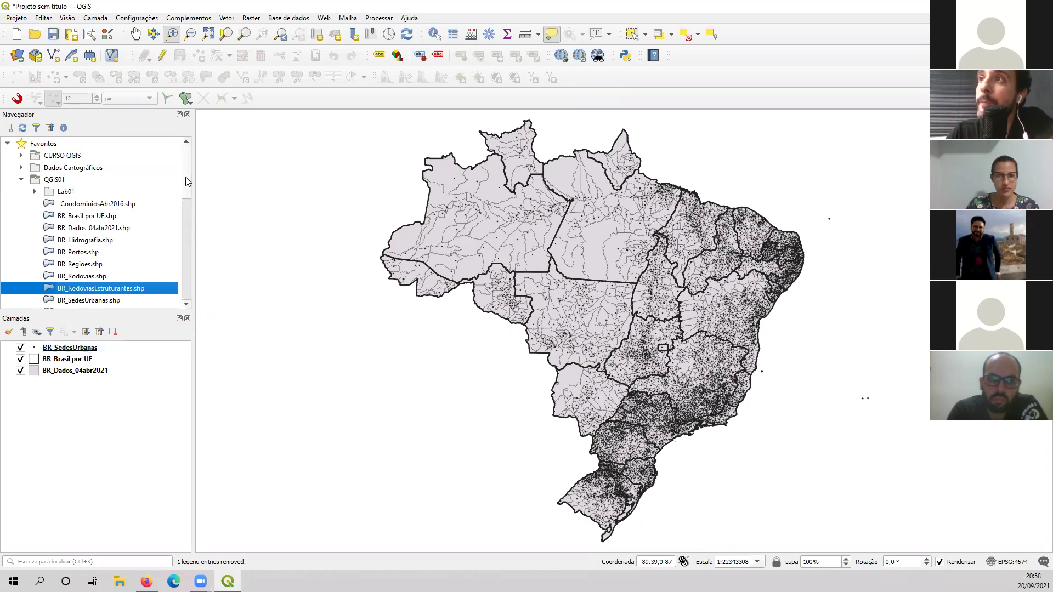
scroll(115, 229, down, 2)
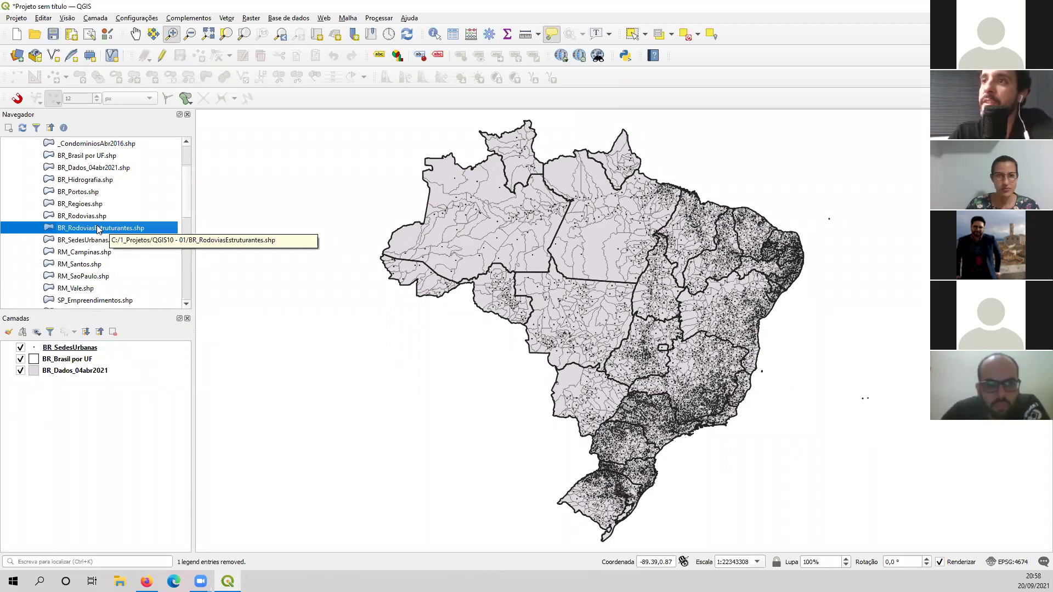
double_click(99, 229)
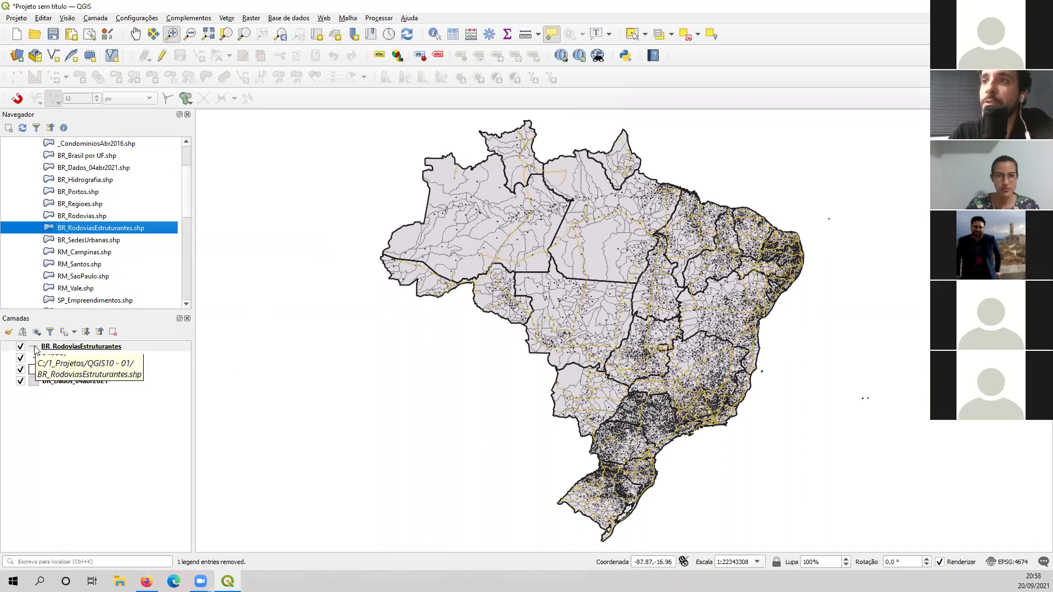
Step: Style the BR_RodoviasEstruturantes lines with the dash black preset recoloured to dark red and accept
double_click(35, 349)
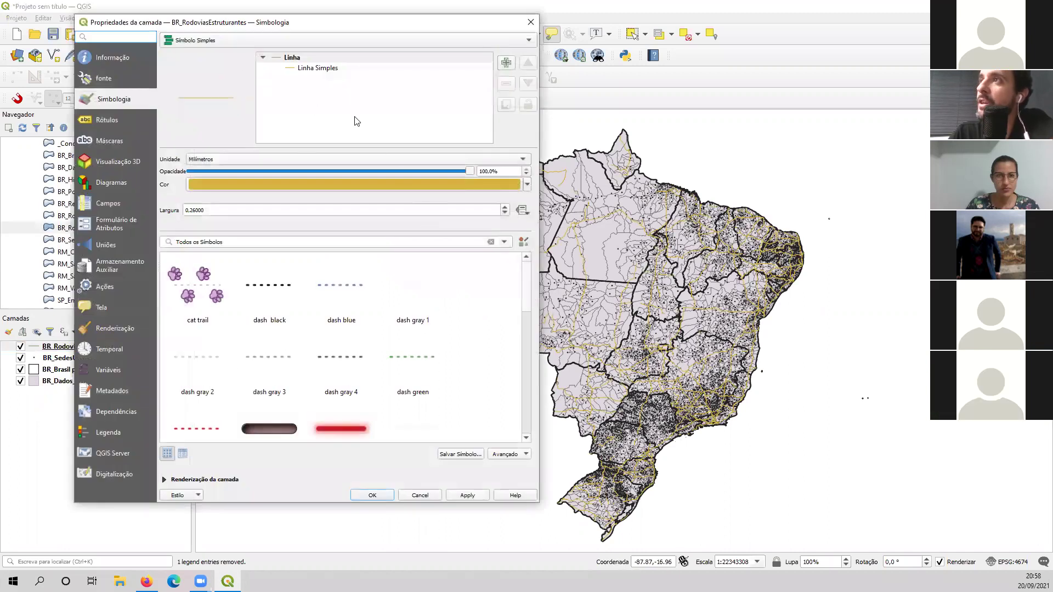
click(278, 285)
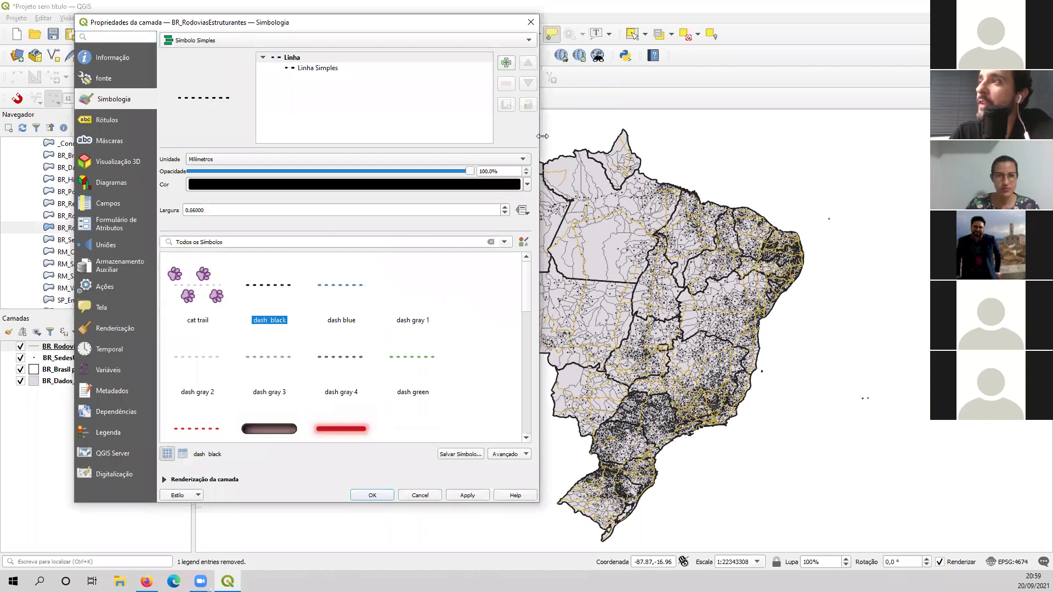
click(526, 184)
drag(246, 237, 263, 230)
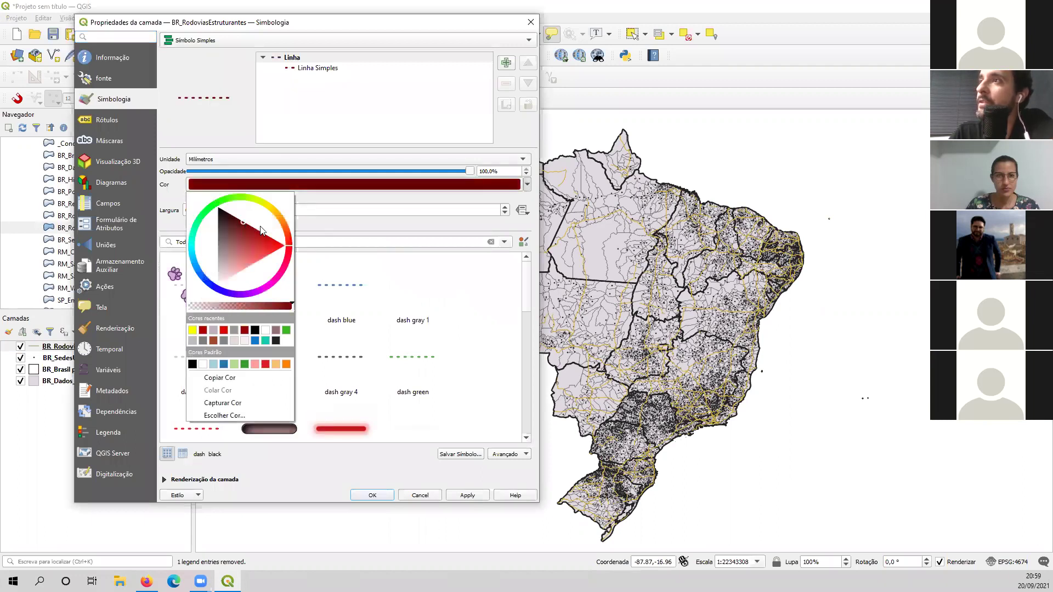
click(390, 495)
click(391, 495)
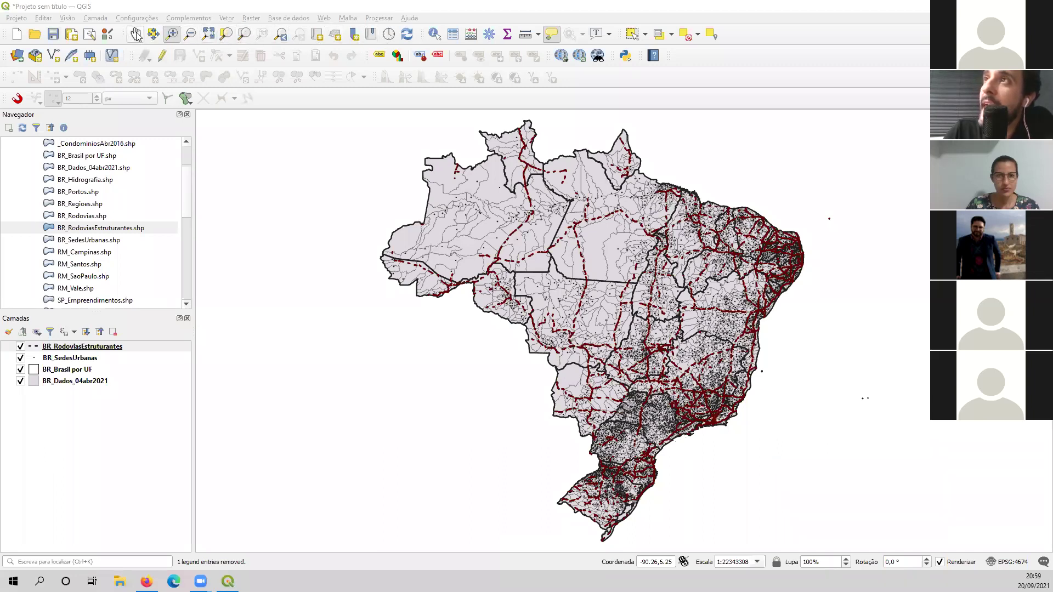
Step: Pan the map of Brazil around and zoom in on the northeastern coast with rectangles to inspect the layers in detail
click(135, 35)
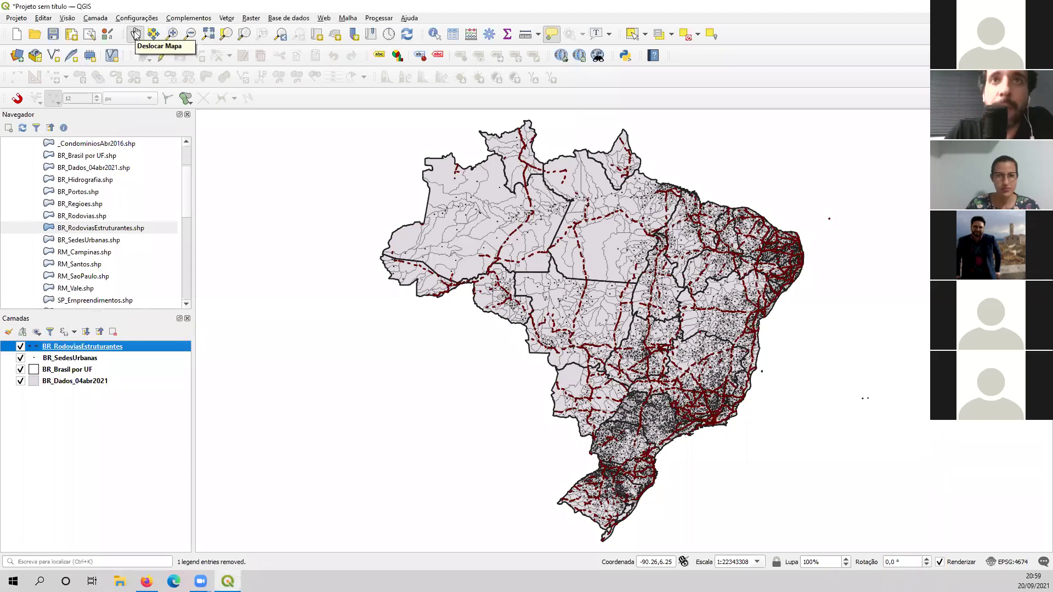
drag(575, 417, 430, 502)
drag(406, 321, 613, 242)
drag(748, 246, 658, 282)
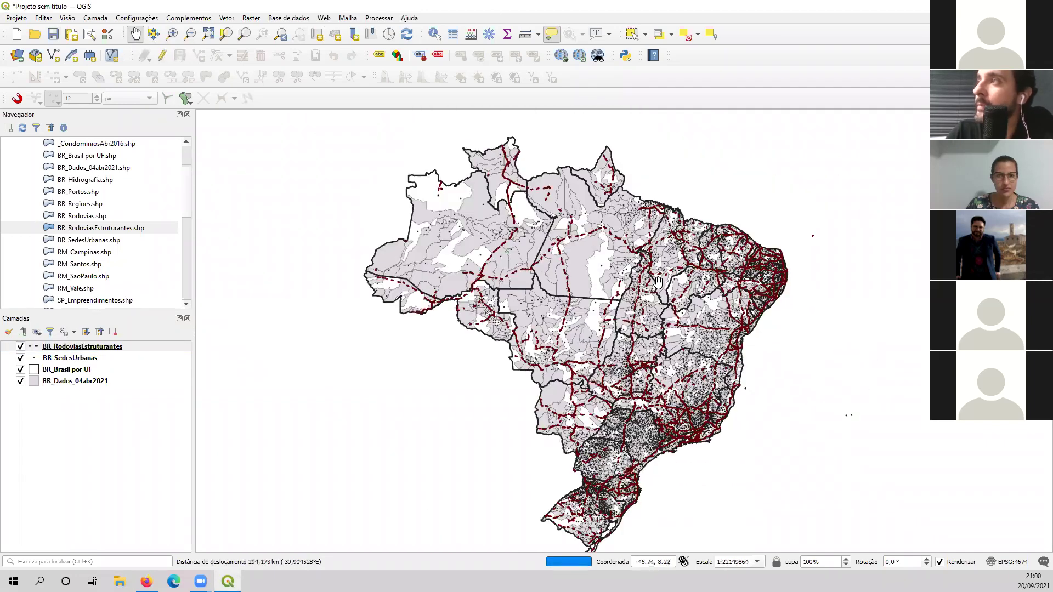
click(172, 35)
drag(729, 225, 807, 298)
drag(454, 188, 772, 426)
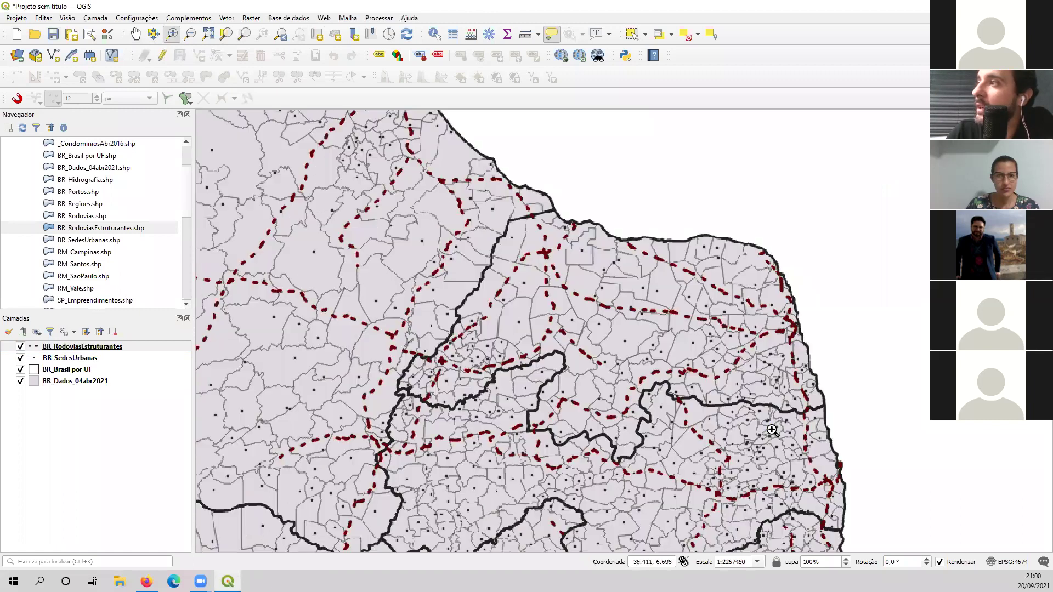
drag(357, 151, 865, 516)
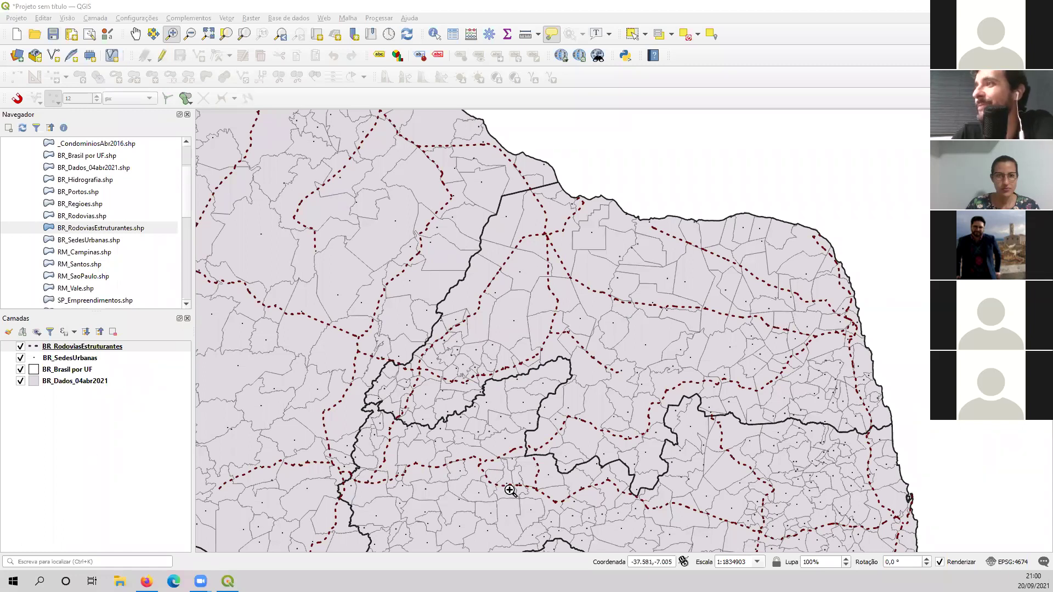
Step: Zoom out from the northeastern coast and fit all layers in the map view
click(191, 34)
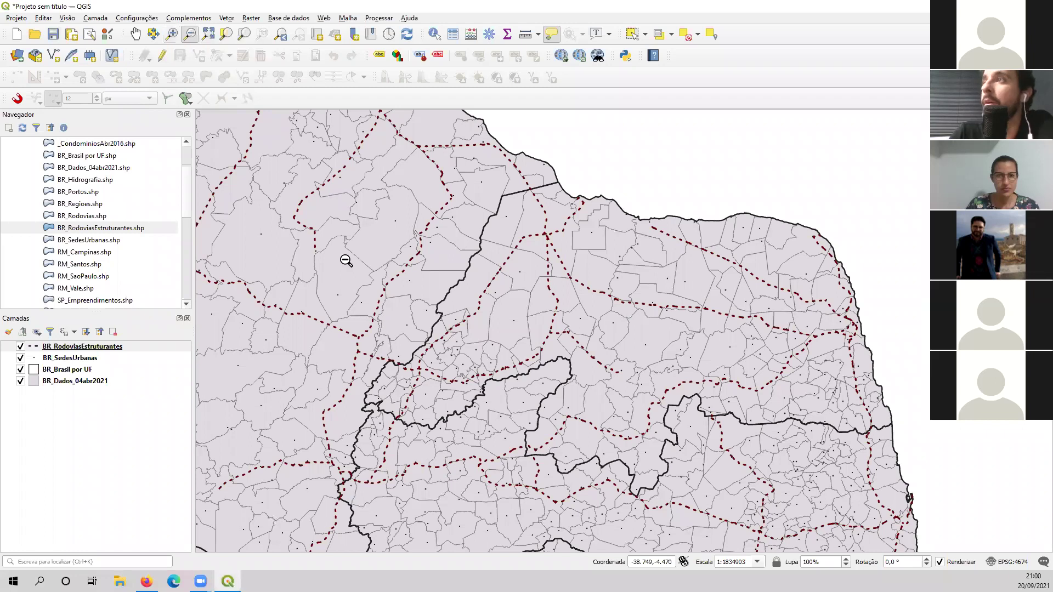
click(564, 344)
click(564, 344)
click(517, 357)
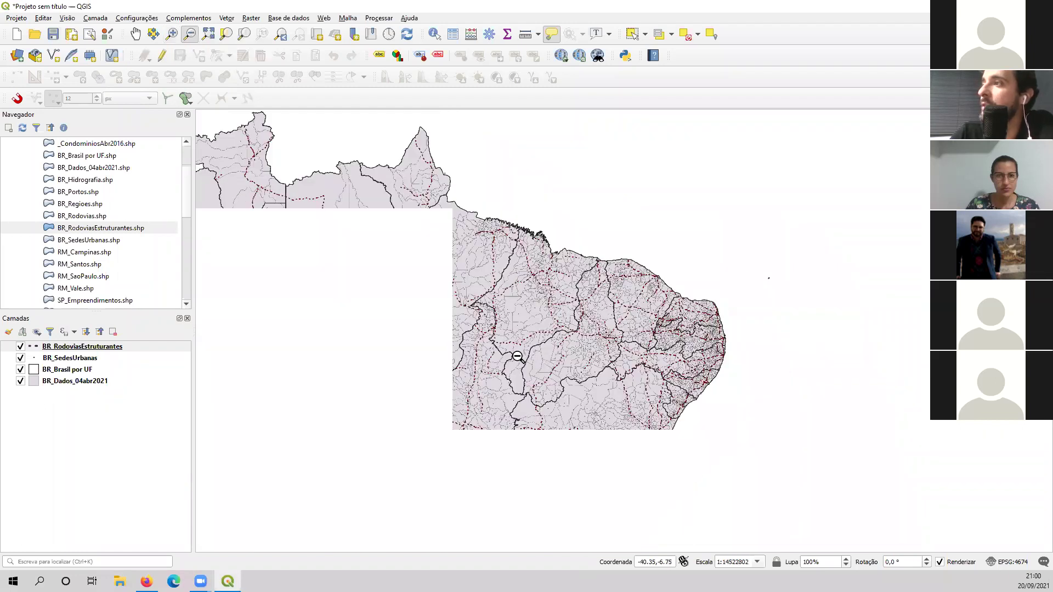
click(517, 357)
drag(575, 387, 573, 323)
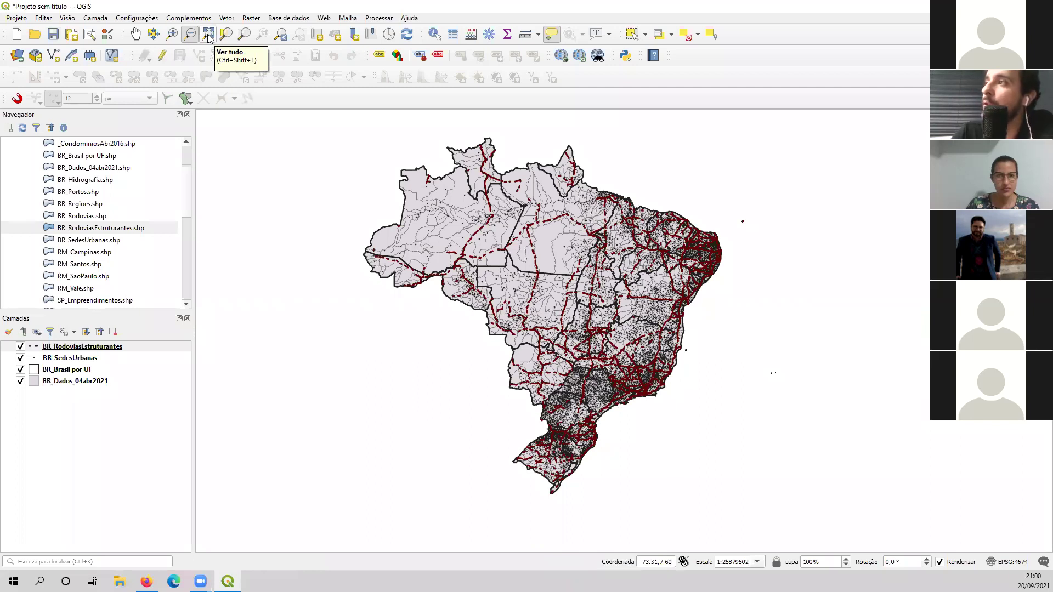
click(208, 35)
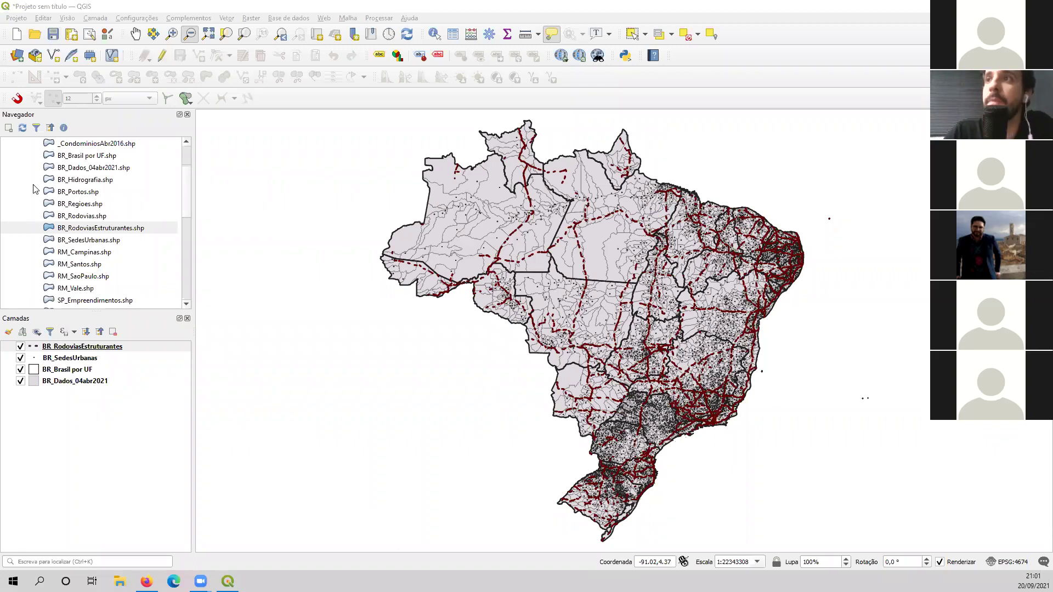
click(88, 217)
click(73, 251)
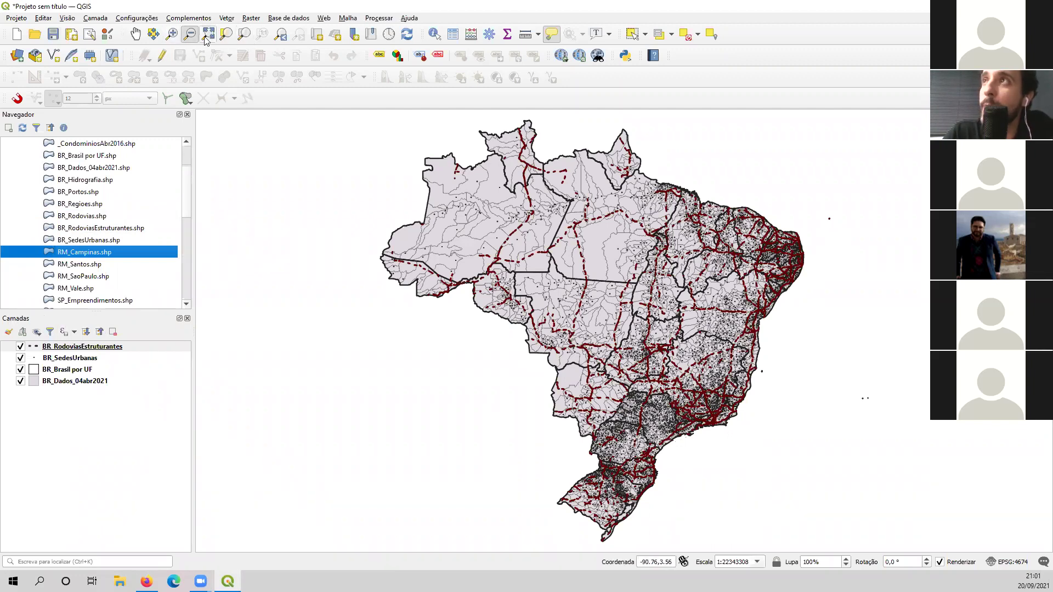
Step: Pan the map and zoom repeatedly in and out around the northern coast, returning to a view of the whole country
click(135, 34)
drag(541, 230, 488, 274)
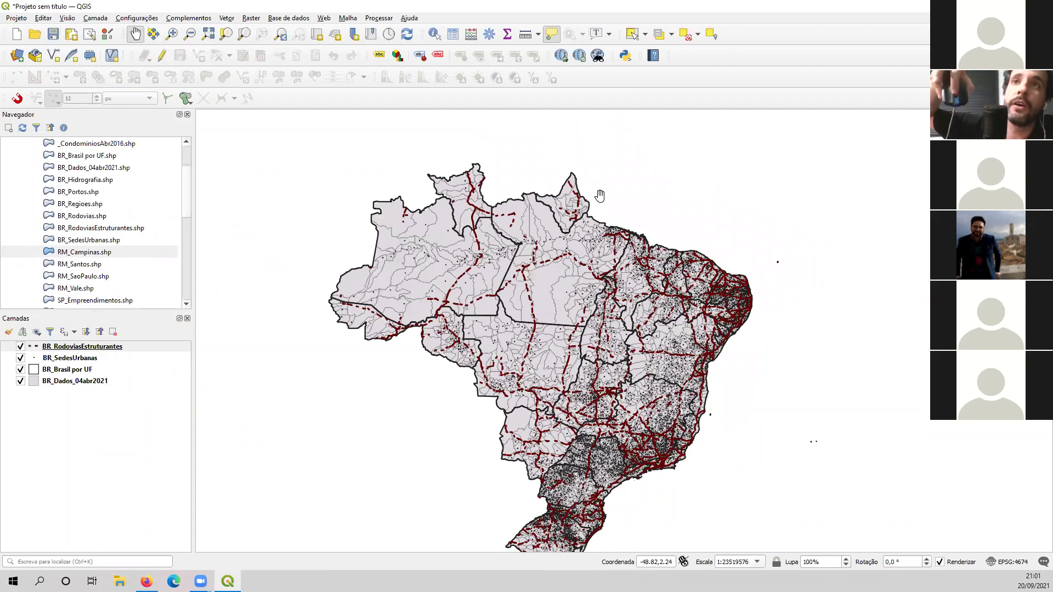
scroll(600, 196, up, 1)
scroll(600, 196, down, 1)
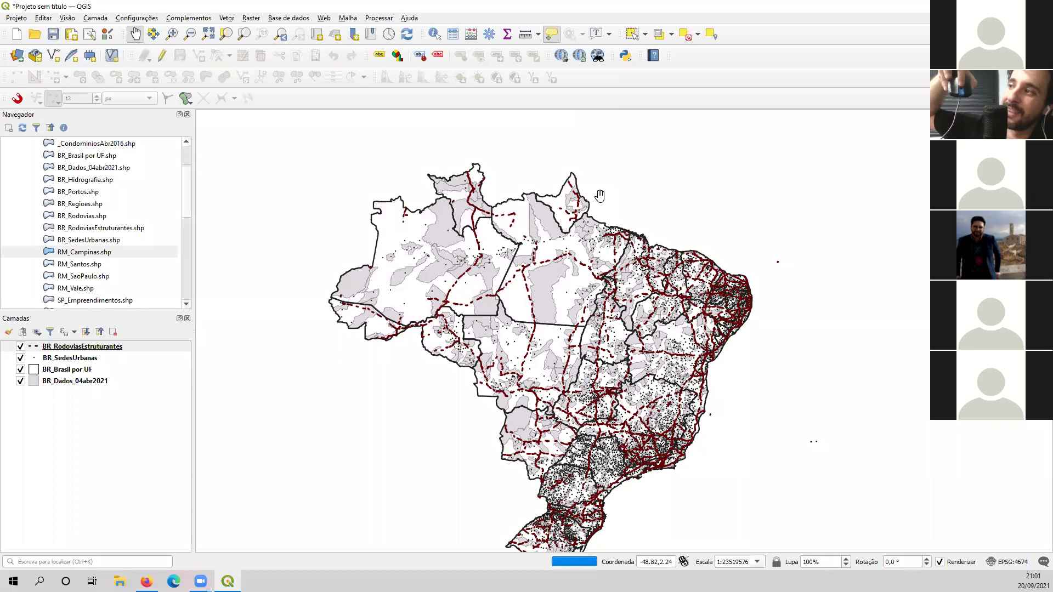
scroll(600, 196, up, 1)
scroll(600, 196, up, 1)
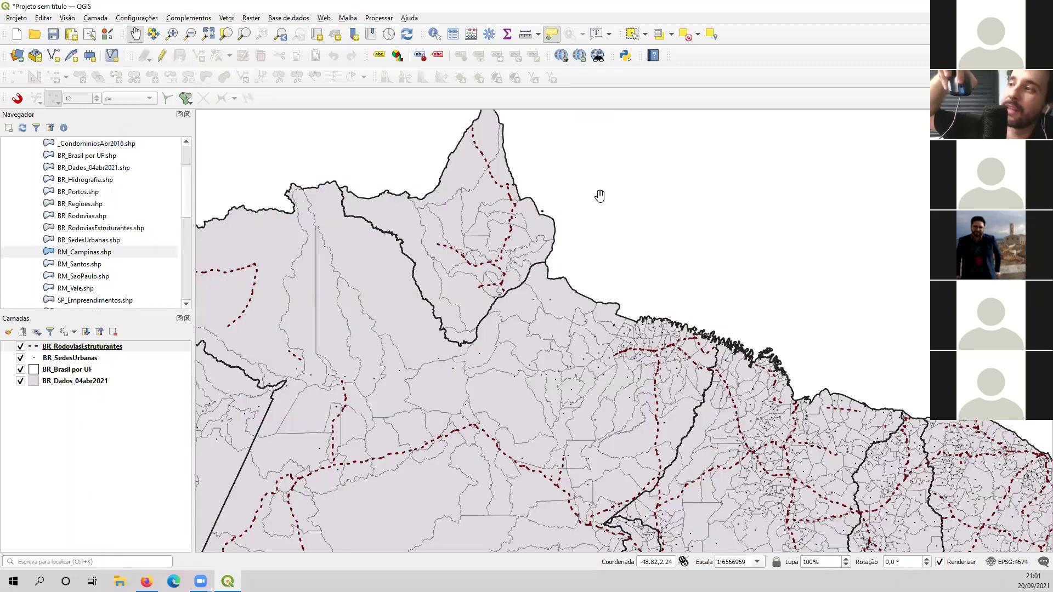
scroll(600, 196, down, 2)
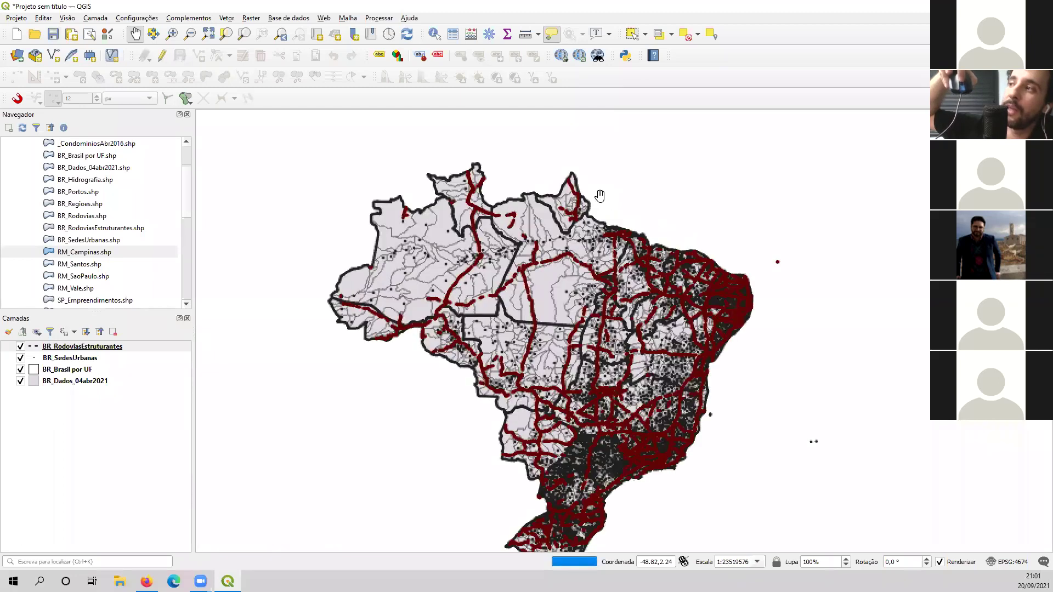
scroll(600, 196, up, 1)
scroll(600, 195, up, 1)
scroll(600, 196, down, 3)
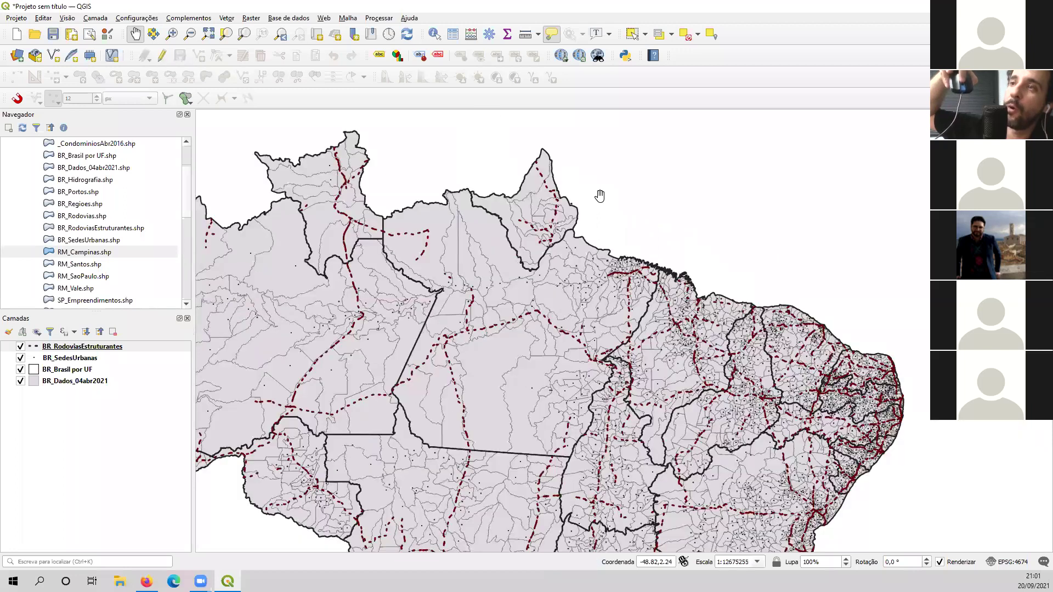
scroll(600, 196, down, 1)
scroll(601, 196, up, 1)
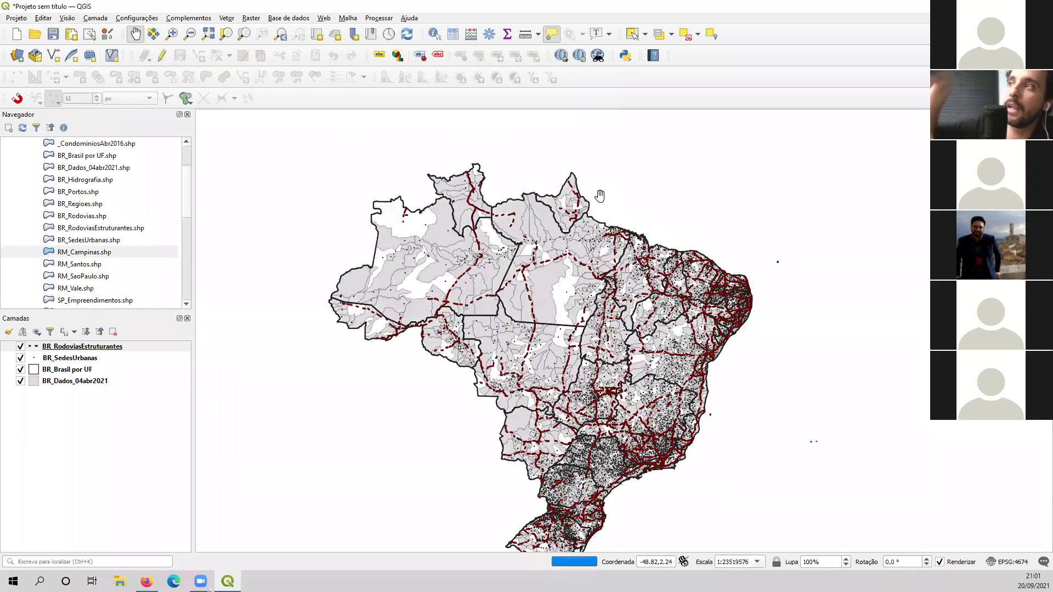
drag(586, 301, 607, 287)
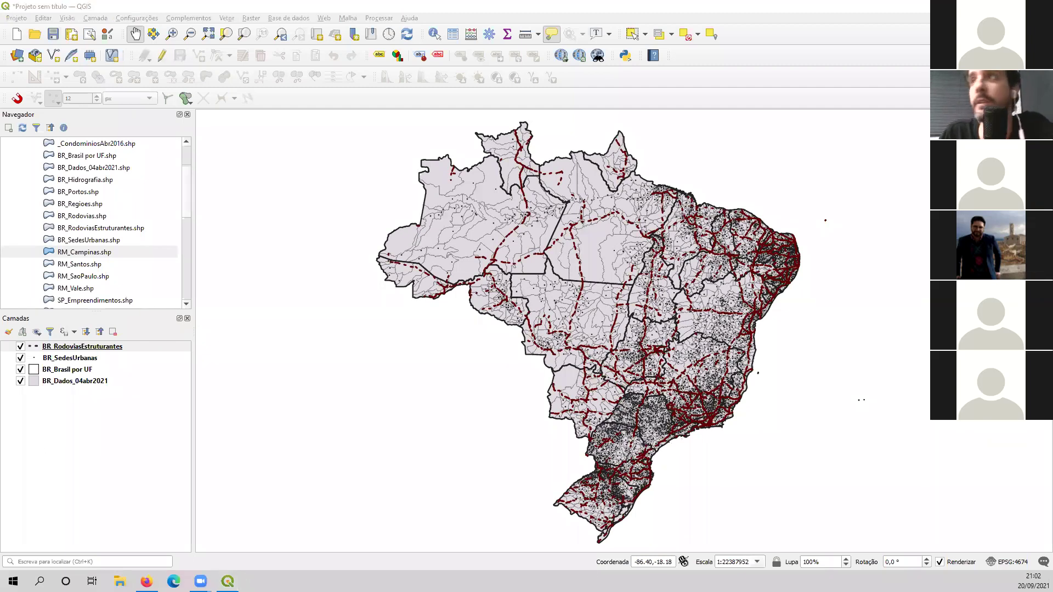
click(118, 4)
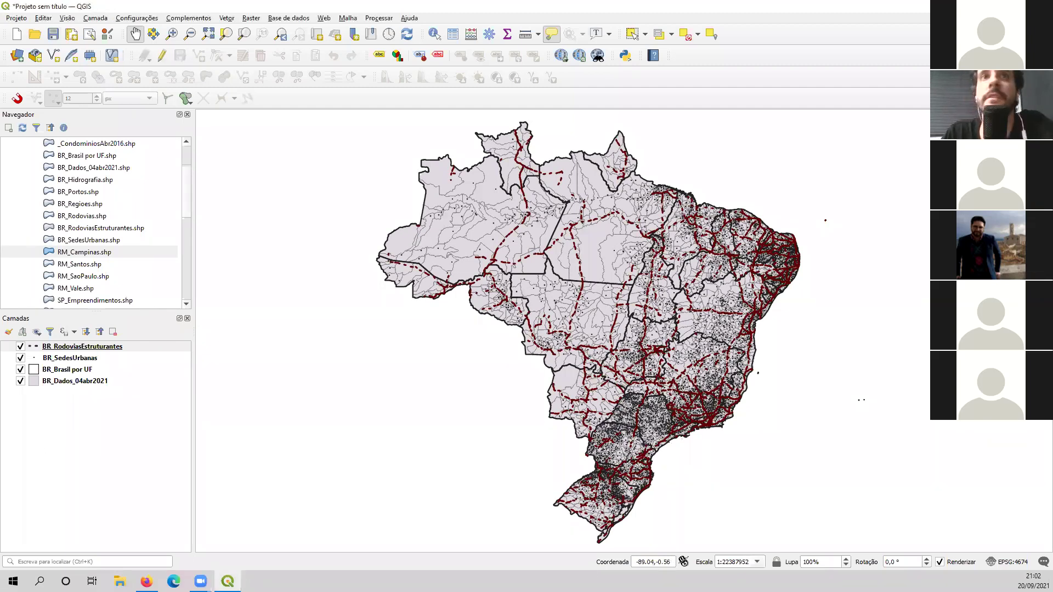
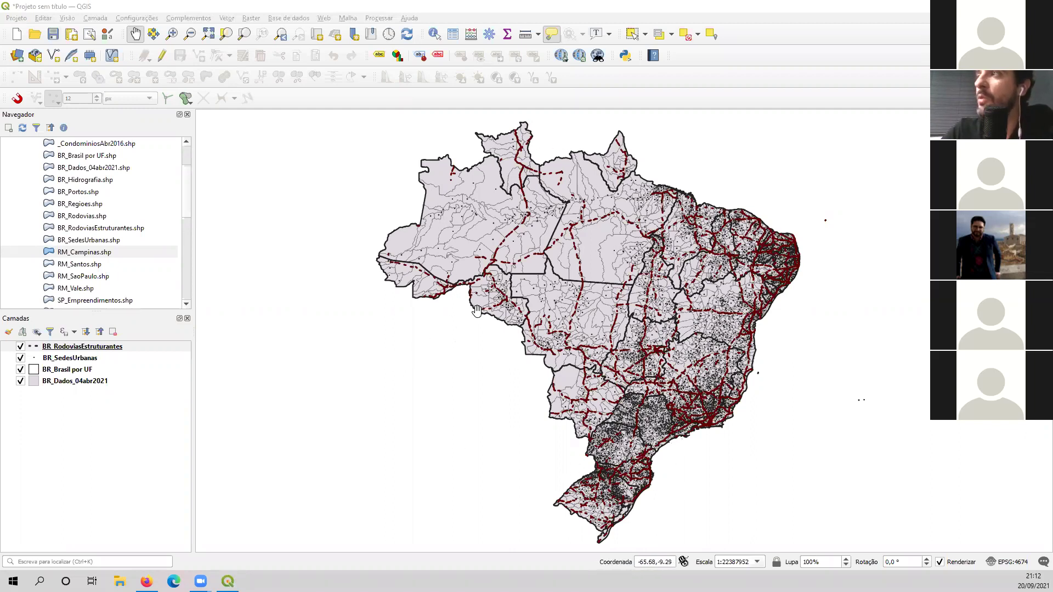
Step: Pan the map of Brazil to recentre the whole country in the view
mouse_move(640, 327)
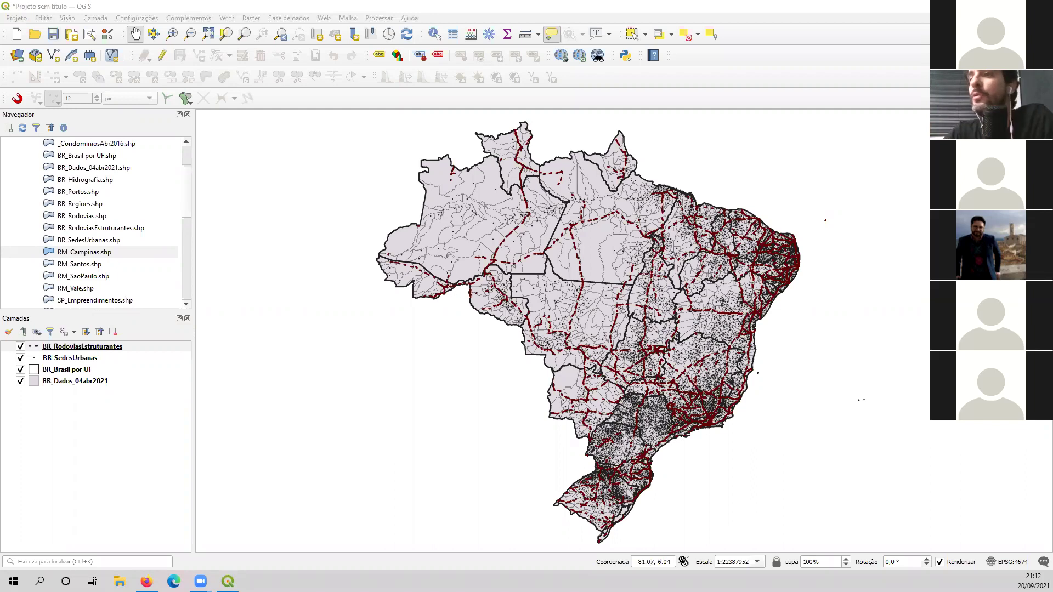
click(301, 5)
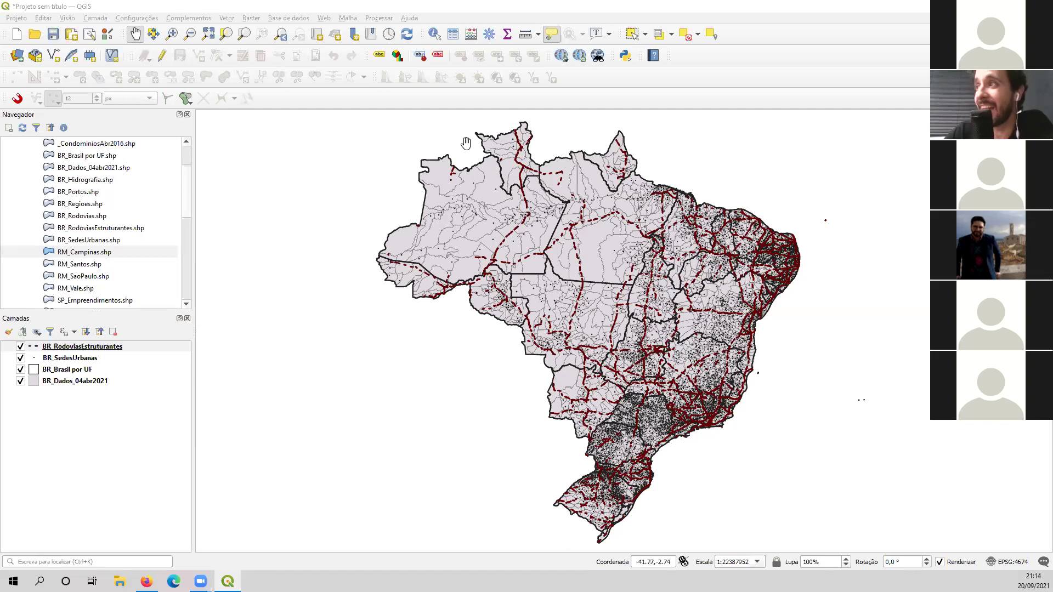
drag(688, 273, 717, 237)
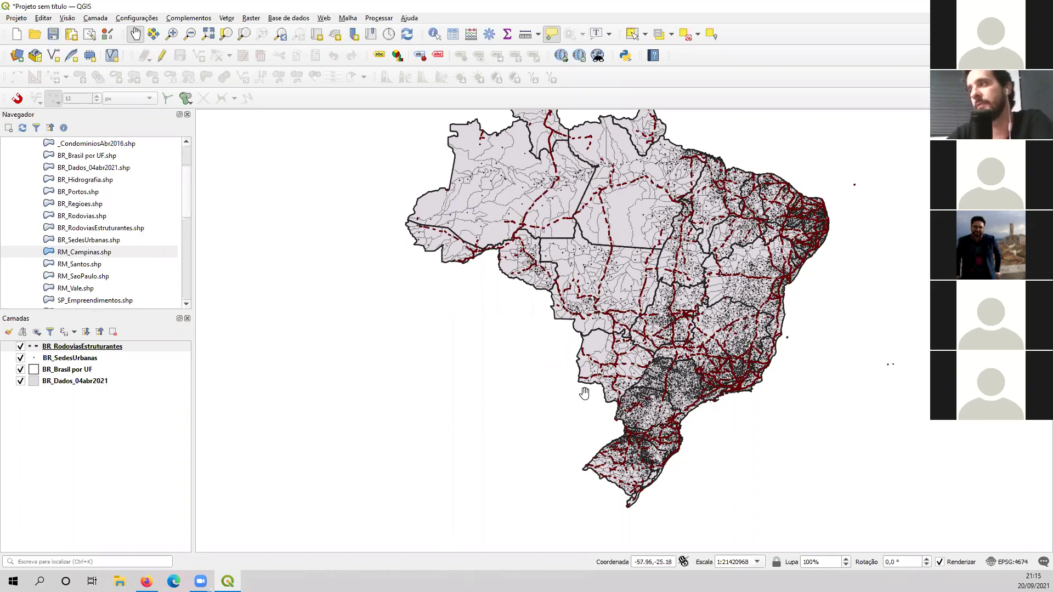
drag(554, 362, 541, 383)
drag(517, 348, 512, 353)
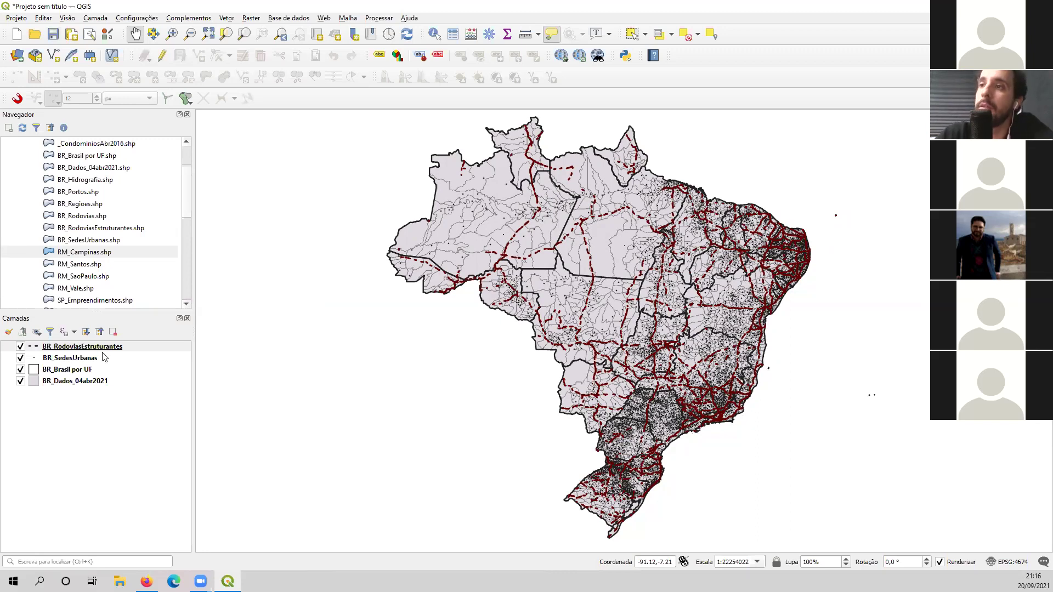
Step: Select each of the four layers in turn, from BR_RodoviasEstruturantes down to BR_Dados_04abr2021
click(93, 348)
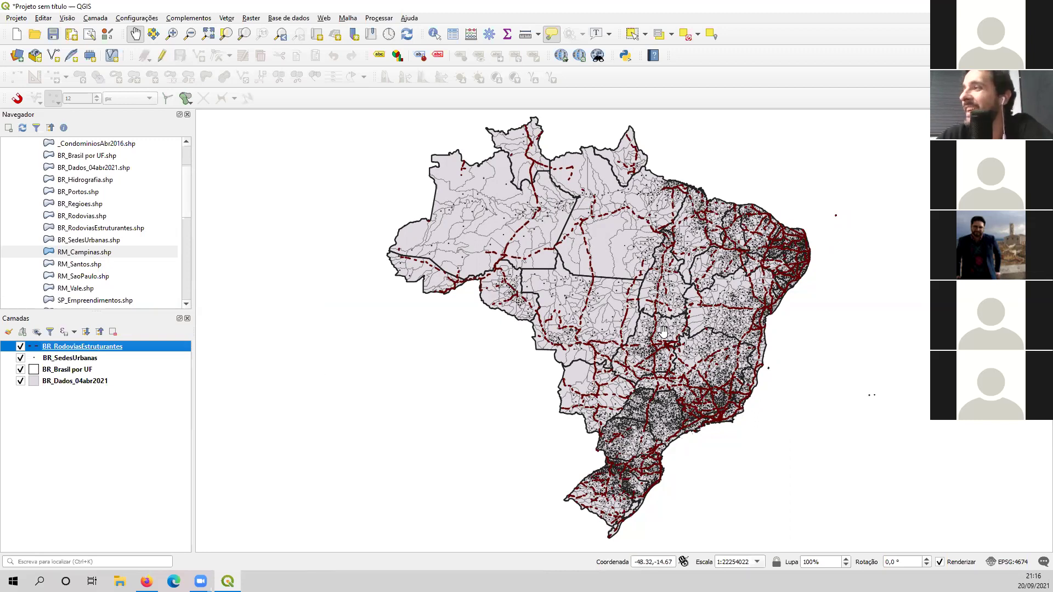
click(71, 359)
click(66, 372)
click(68, 384)
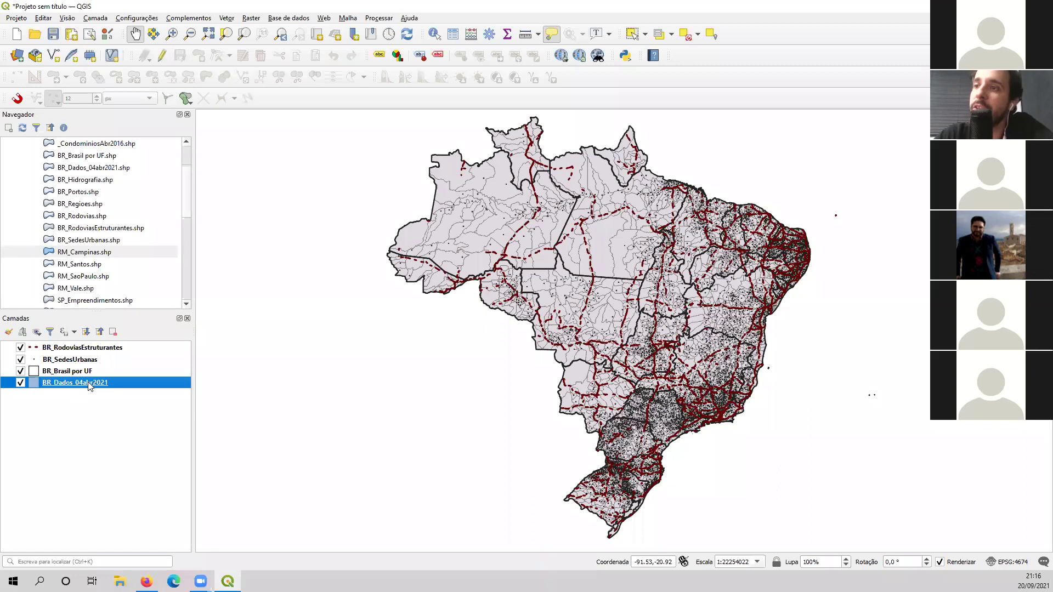
Step: Open the BR_Dados_04abr2021 layer properties to view the symbology, close them, and repeat once more
double_click(89, 384)
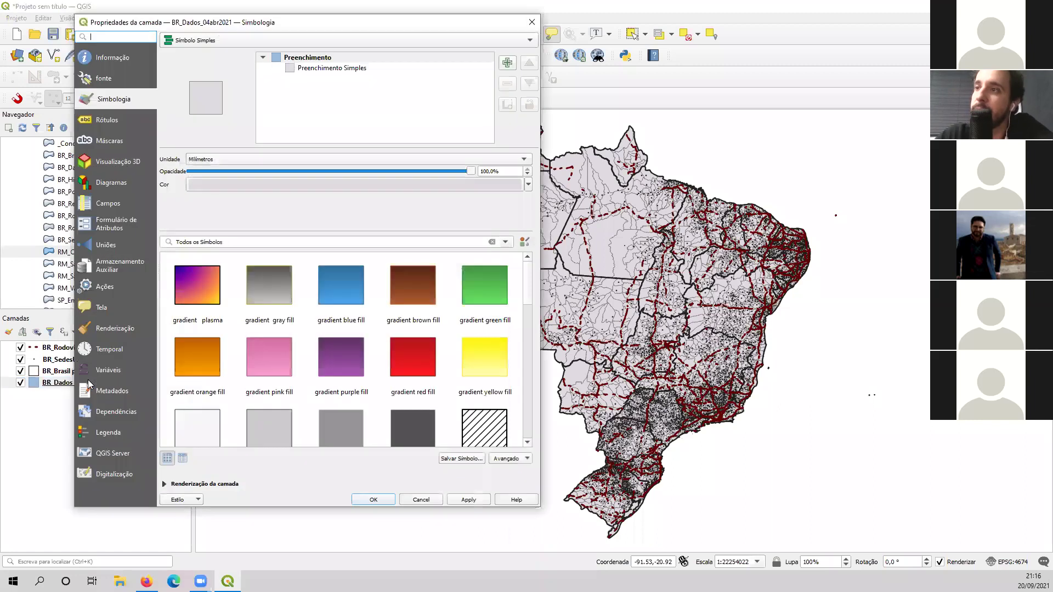
drag(235, 25, 406, 57)
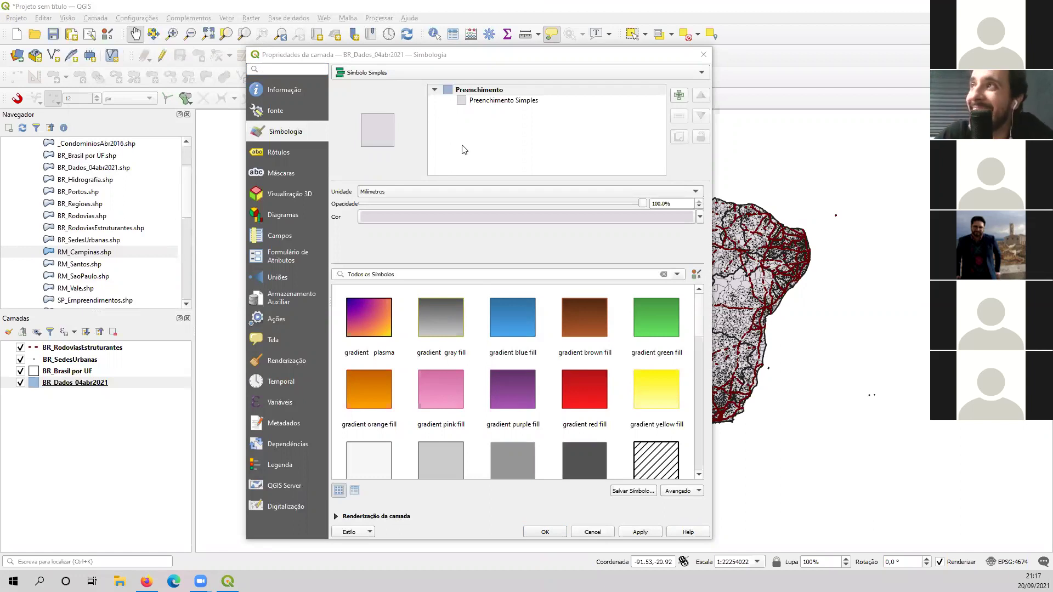
click(417, 56)
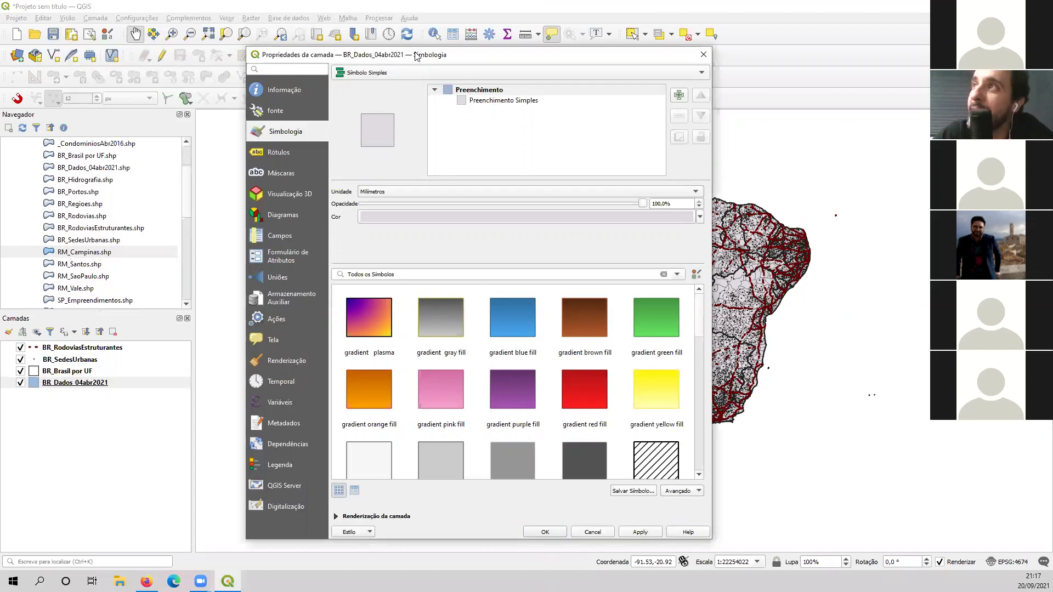
drag(417, 56, 411, 66)
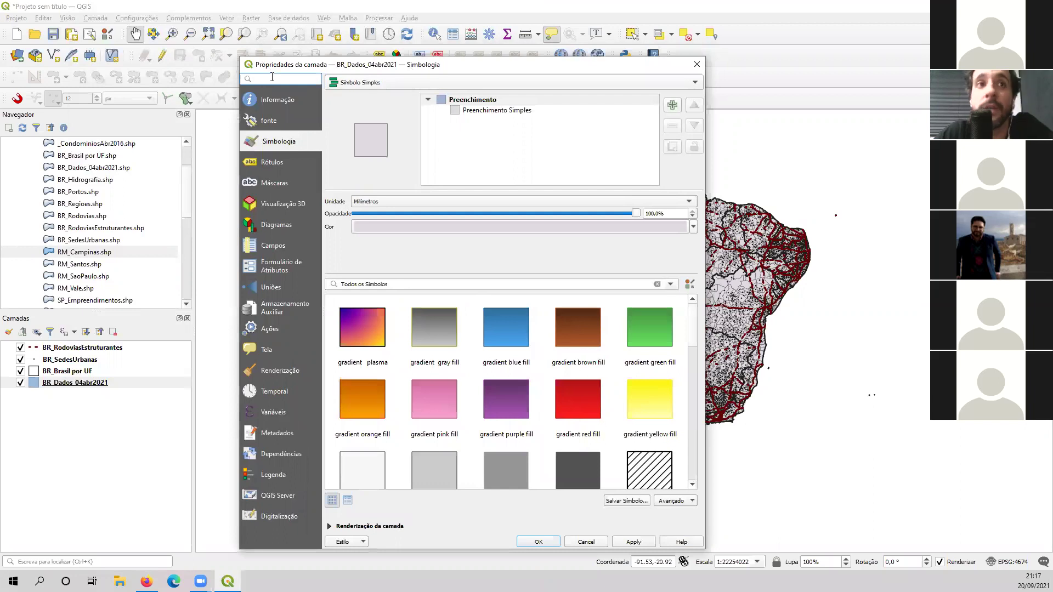
click(696, 64)
click(89, 383)
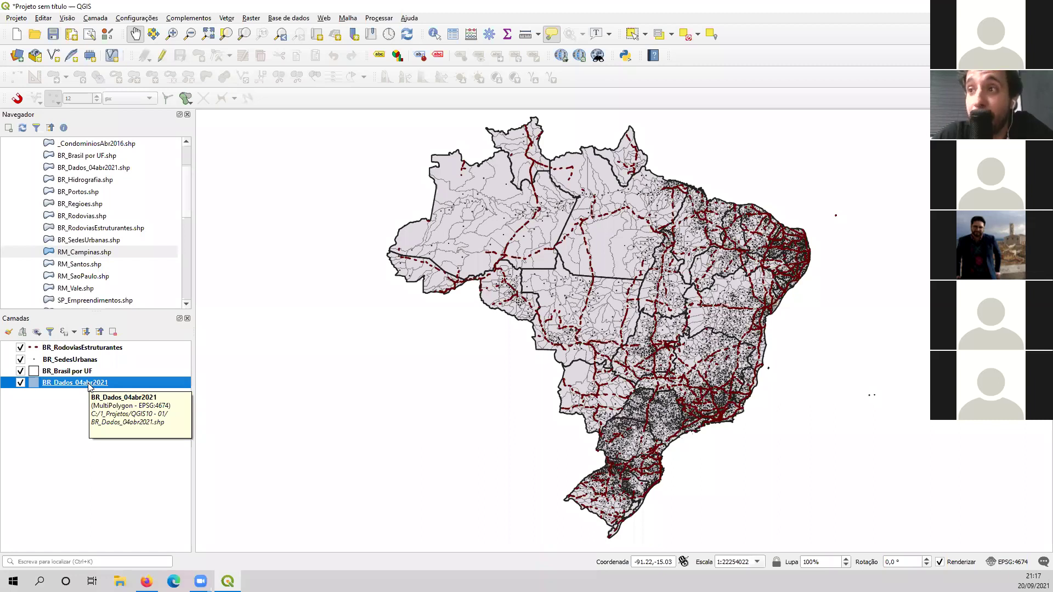
double_click(91, 387)
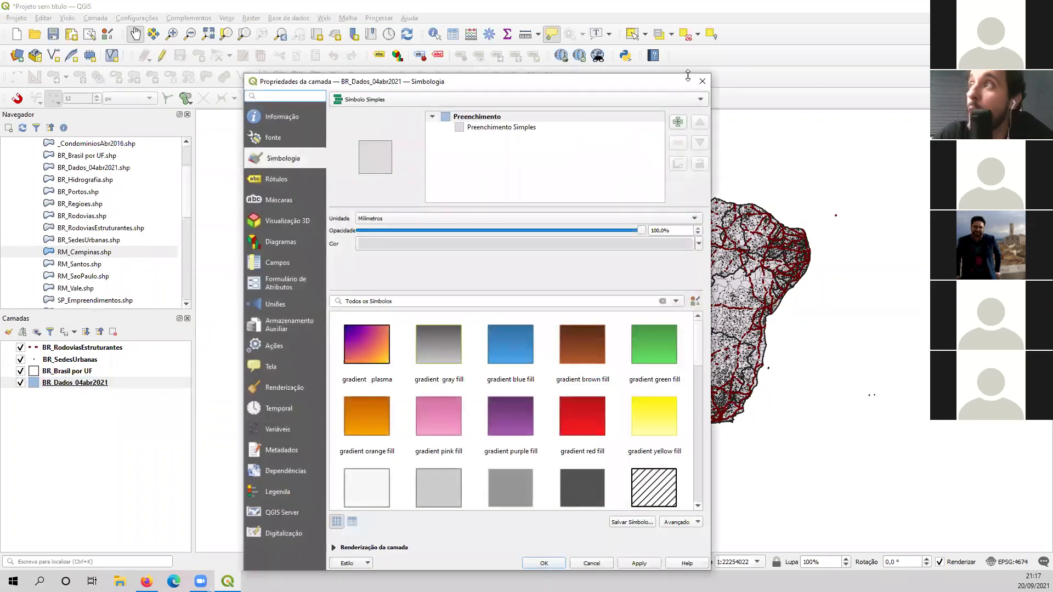
click(698, 77)
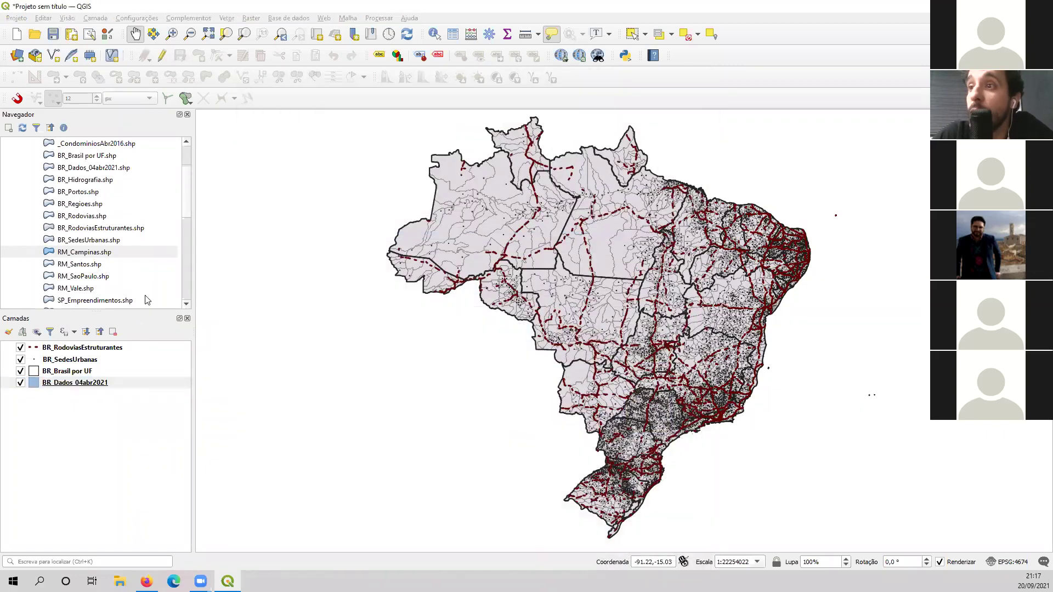
Step: Reopen the BR_Dados_04abr2021 layer properties and look through the attribute form, source, symbology and label settings
right_click(88, 384)
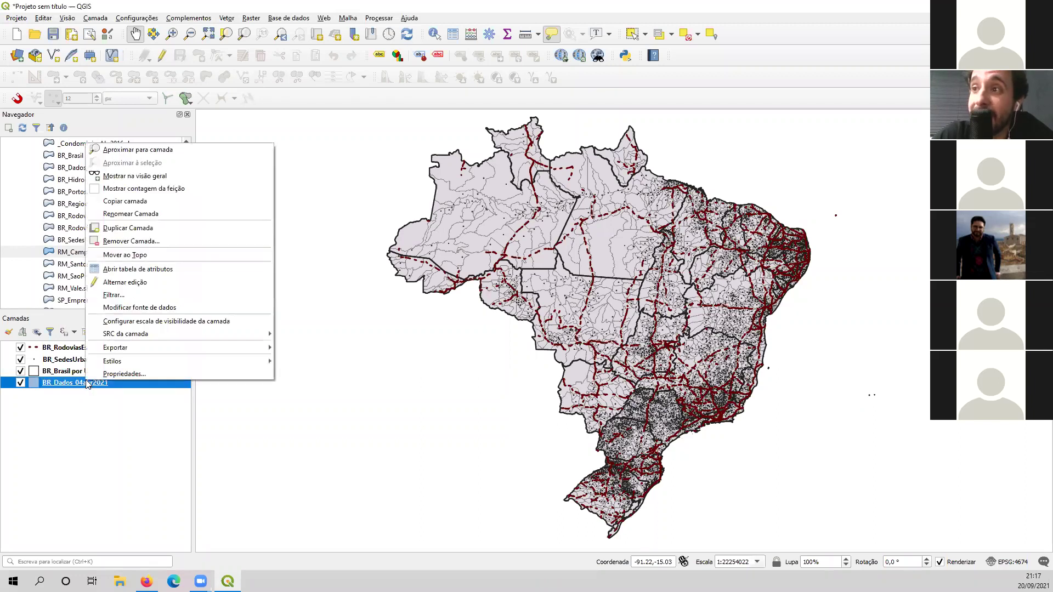
click(125, 376)
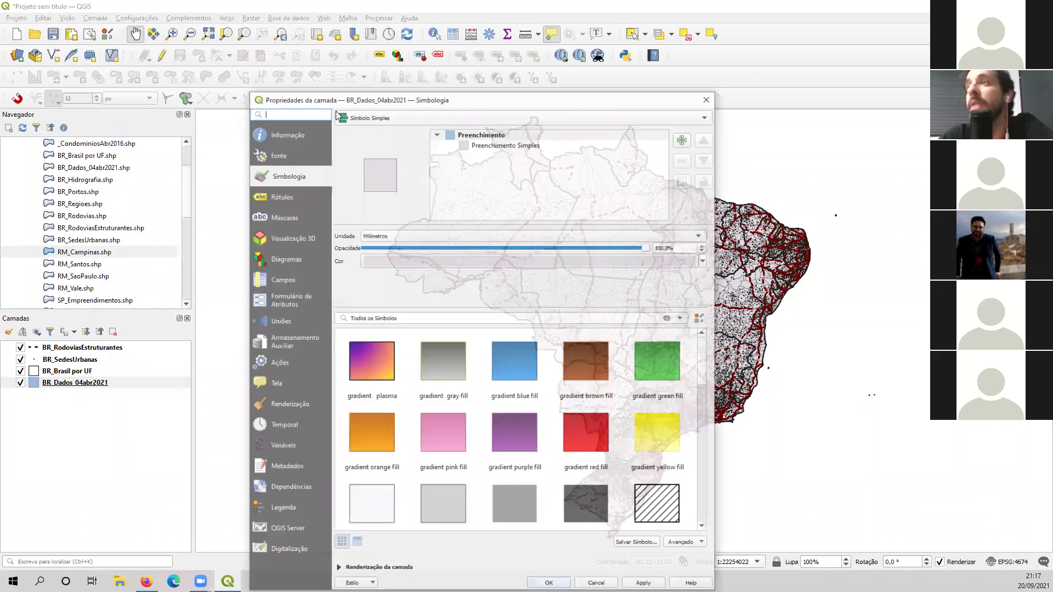
drag(342, 99, 255, 51)
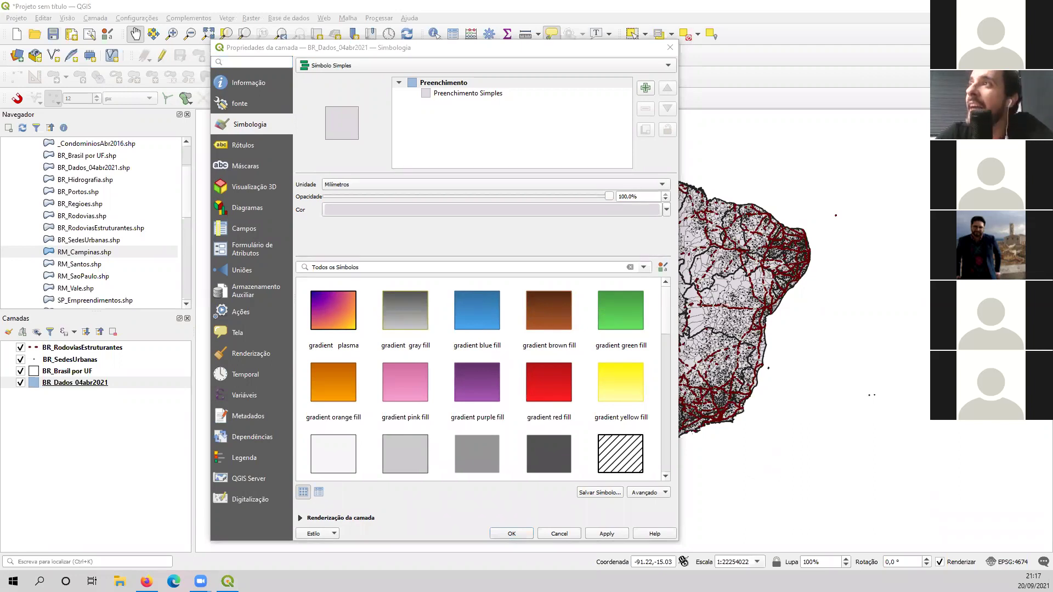
click(460, 48)
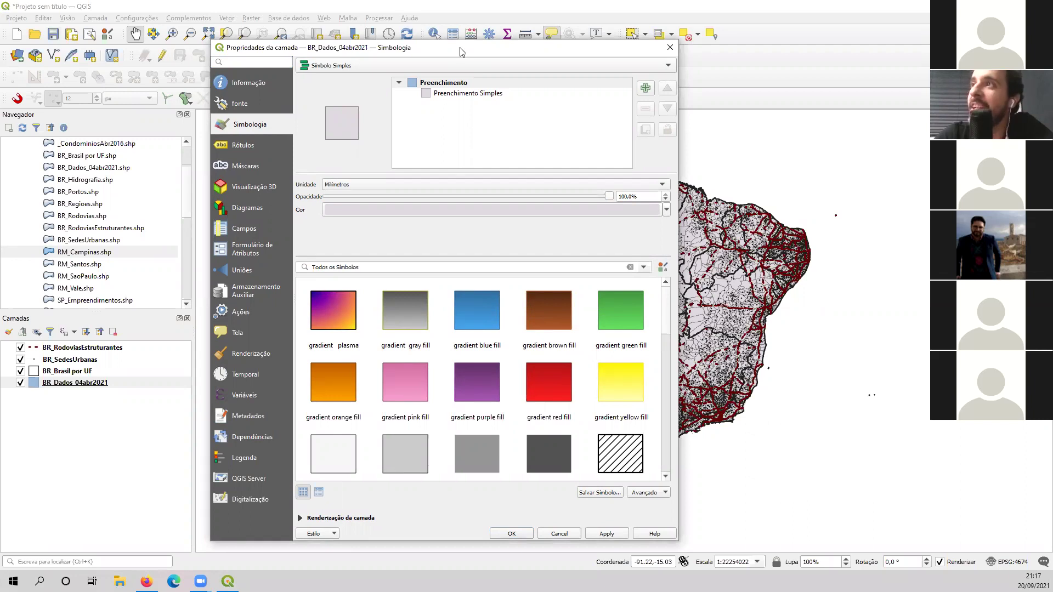
drag(460, 52, 462, 52)
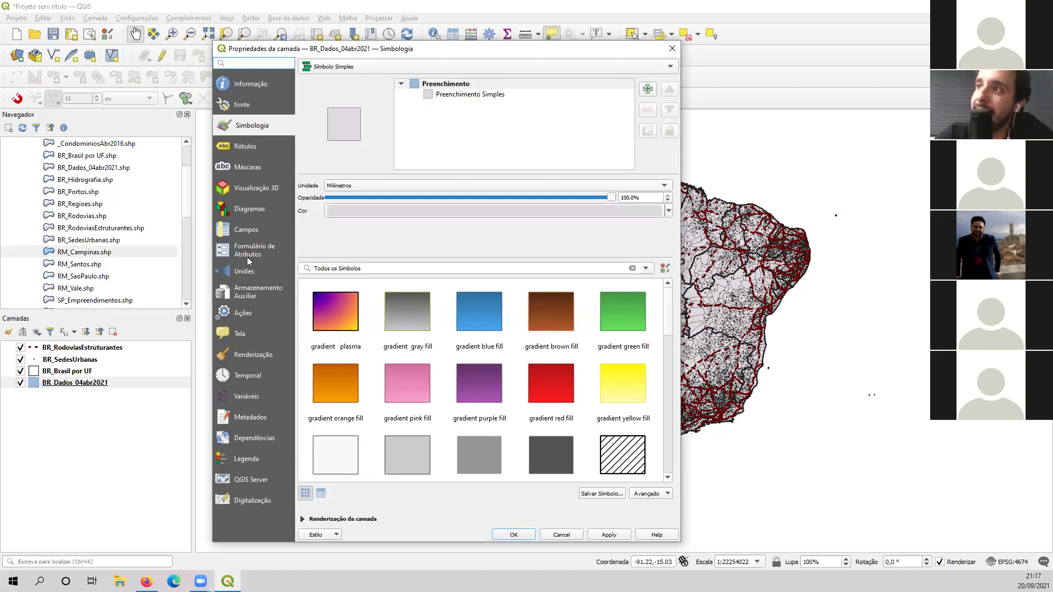
drag(246, 494, 248, 259)
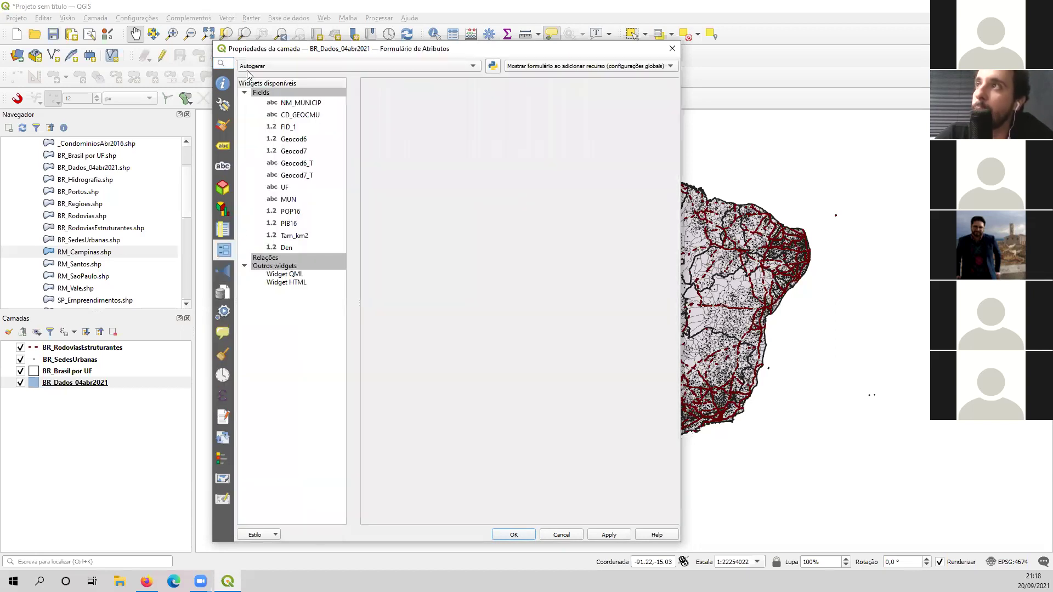
drag(236, 160, 220, 180)
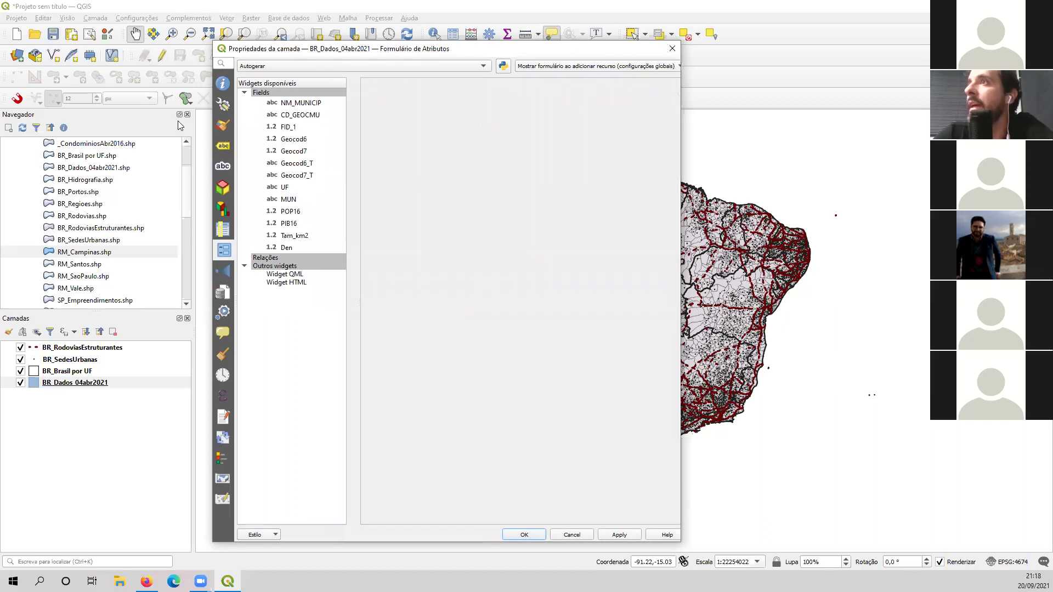
click(225, 106)
click(223, 125)
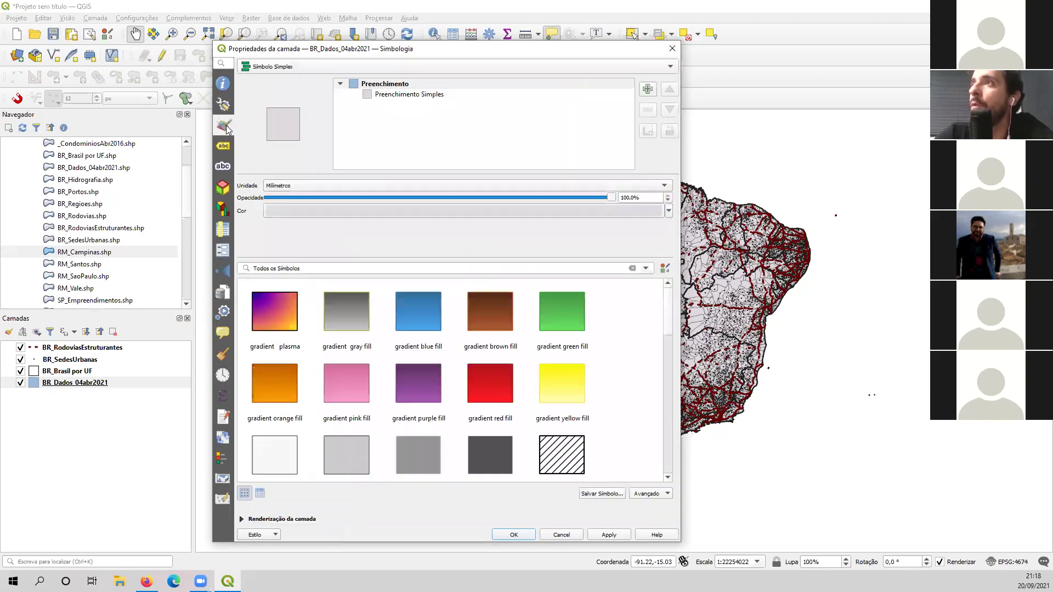
click(223, 146)
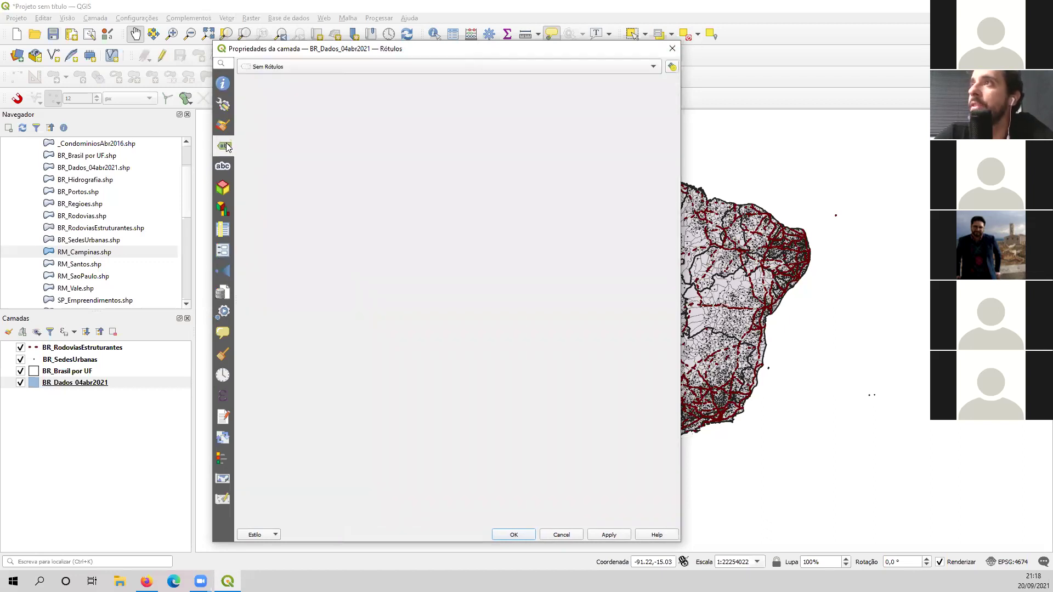
Step: Review the mask settings and the simple fill symbology of BR_Dados_04abr2021, and close its properties without changes
right_click(77, 387)
click(93, 383)
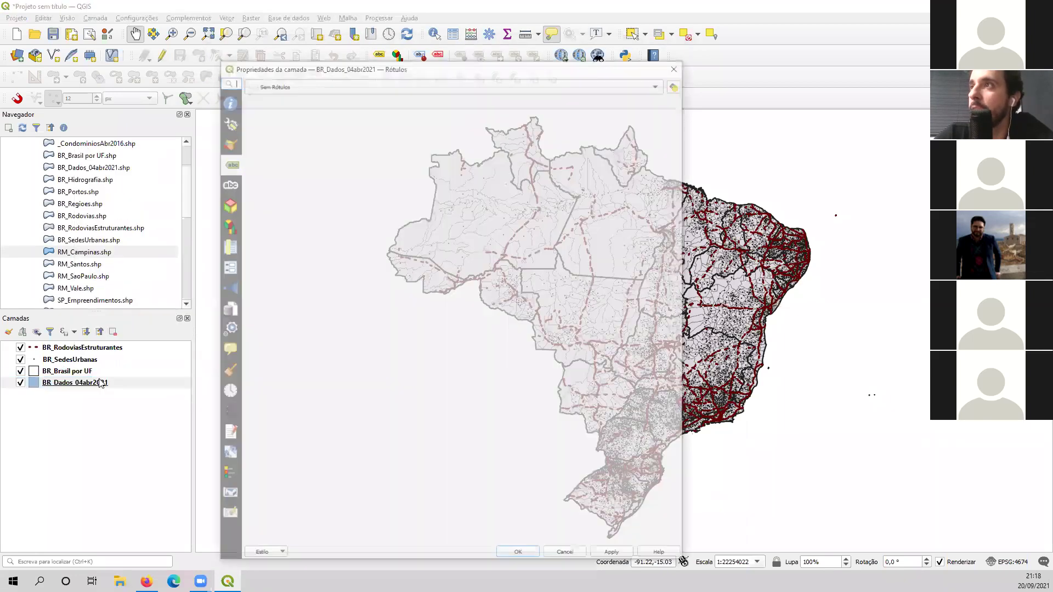
click(236, 183)
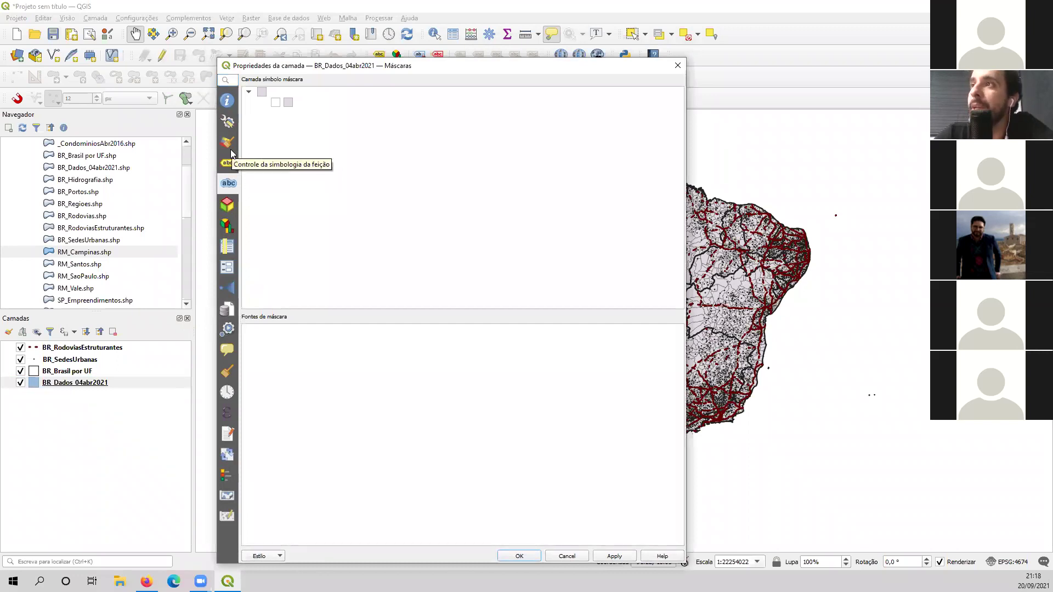
click(229, 143)
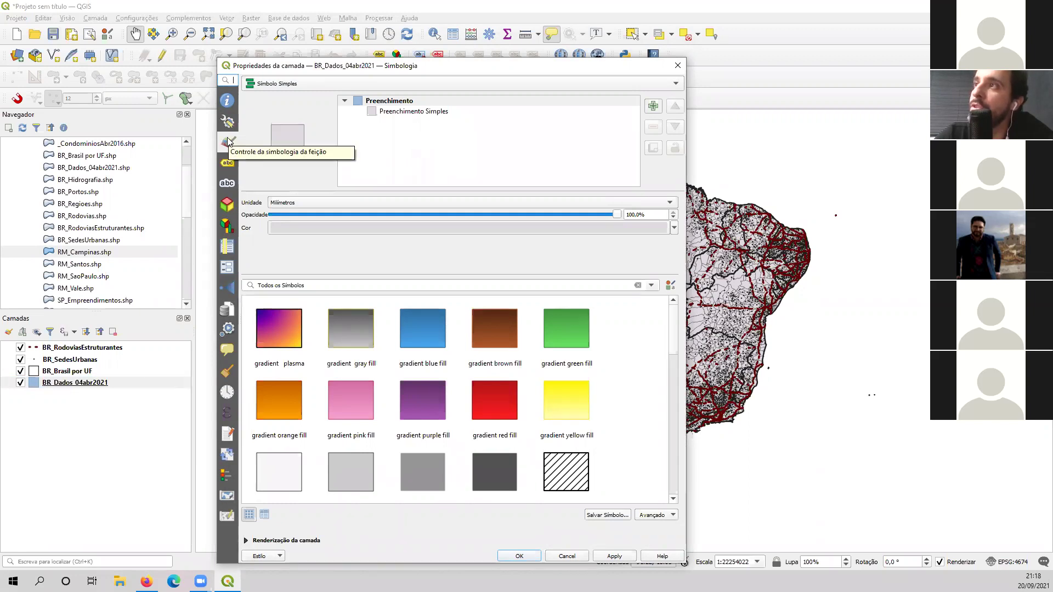
drag(464, 68, 485, 57)
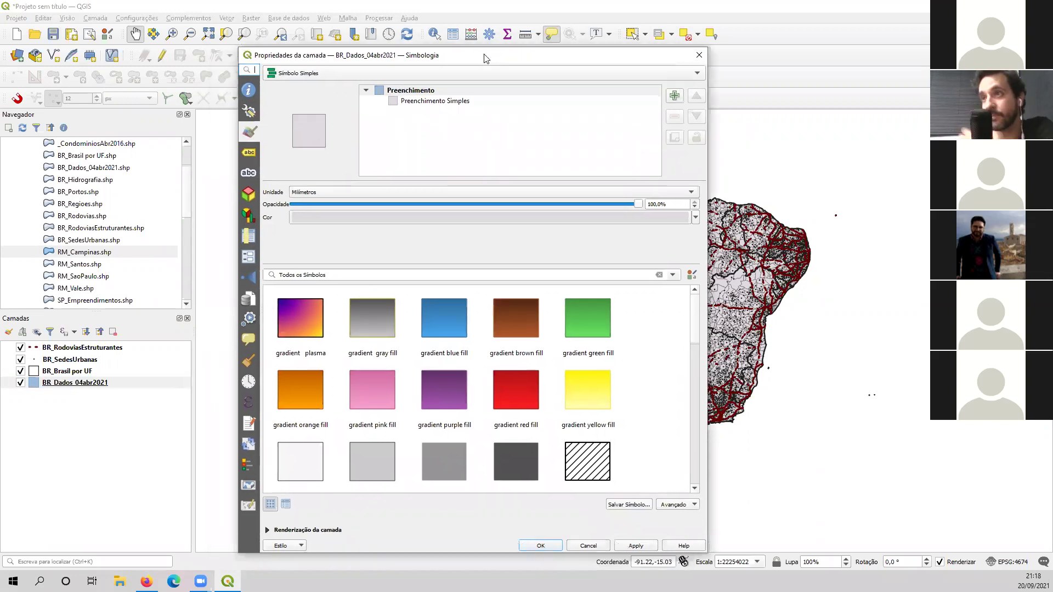
click(433, 102)
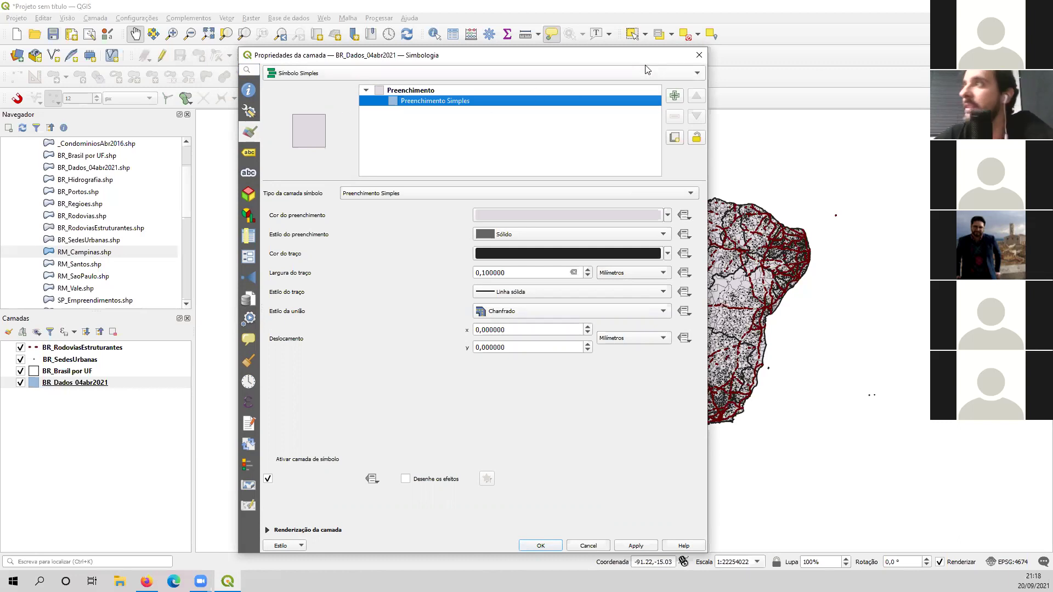
click(699, 55)
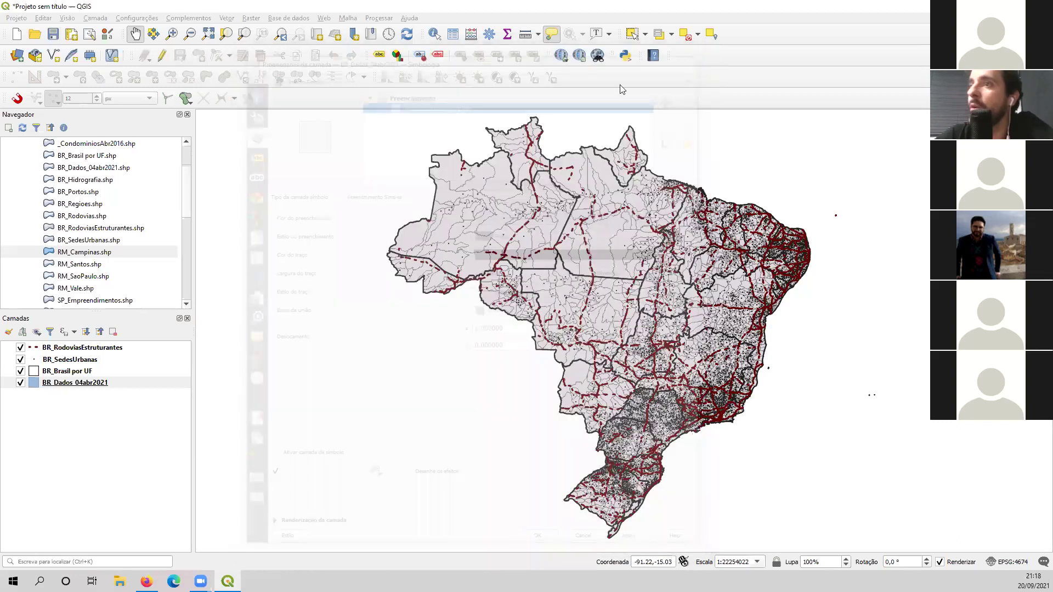
Step: Review the simple line symbology of the BR_RodoviasEstruturantes layer in its properties and close them without changes
right_click(49, 348)
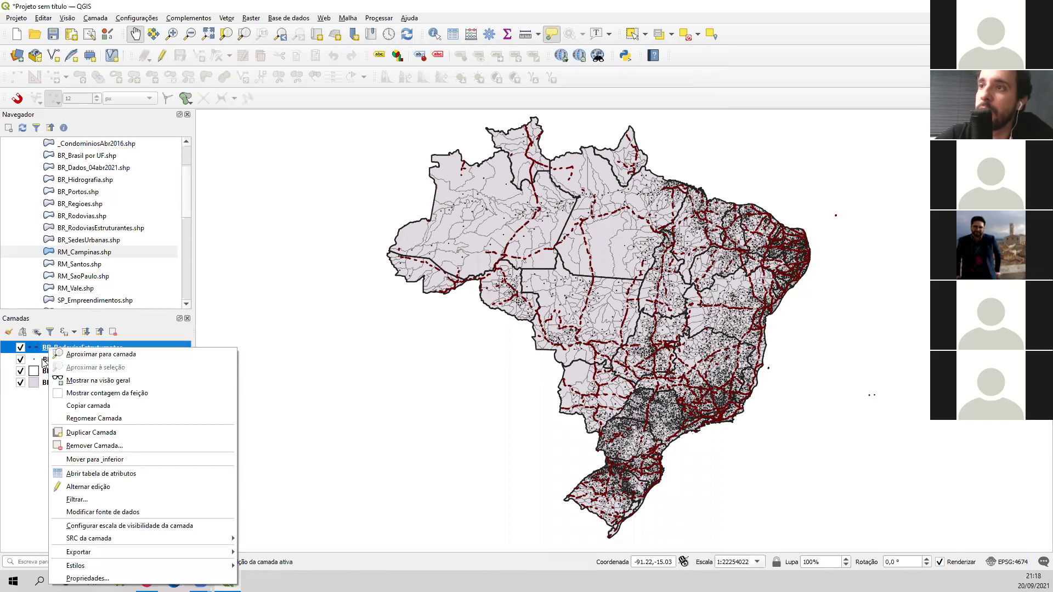
click(388, 353)
click(106, 350)
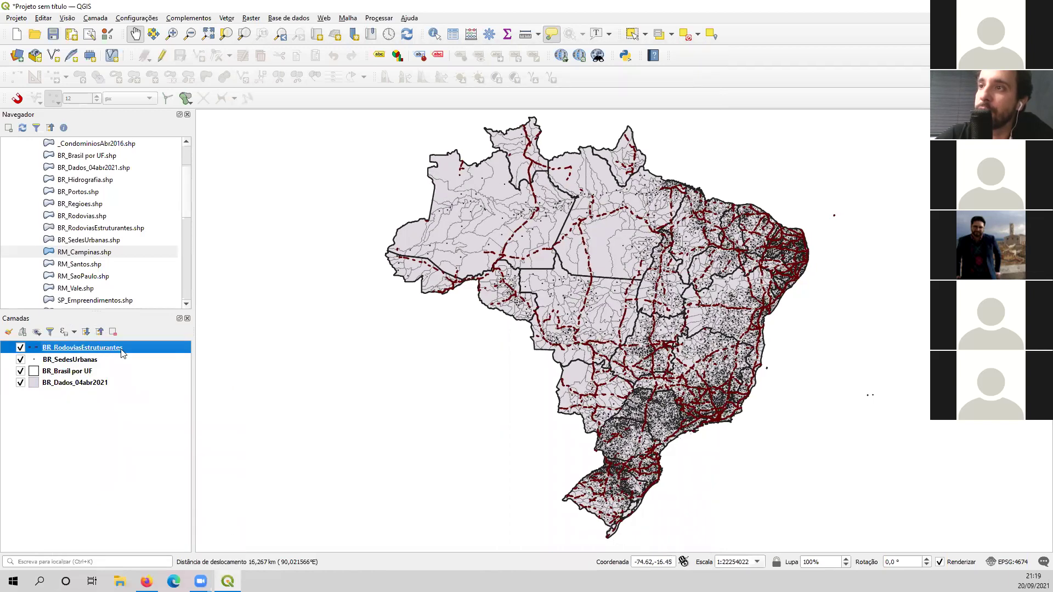
right_click(112, 351)
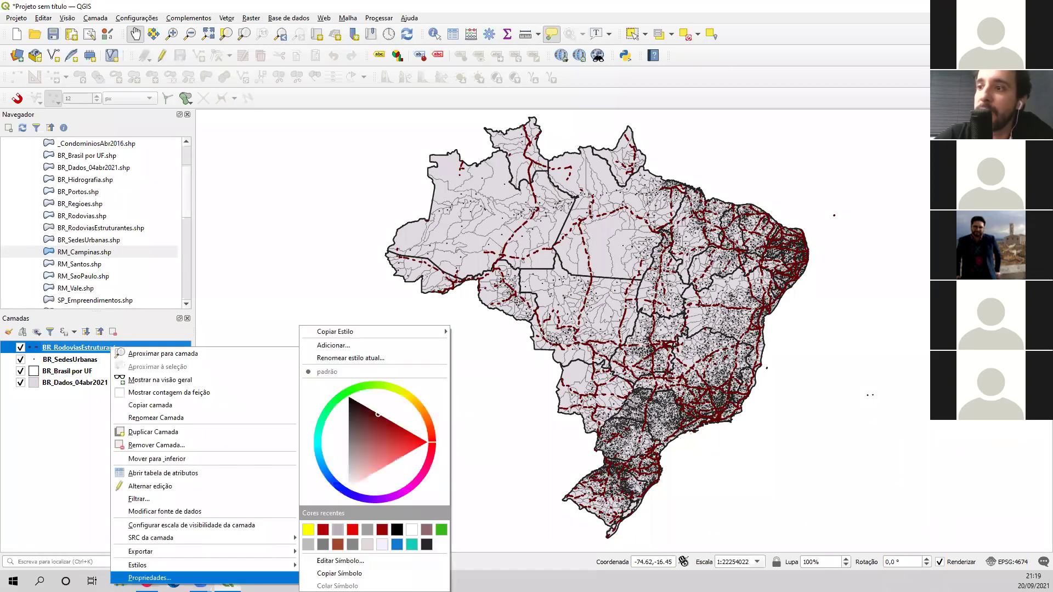
click(291, 278)
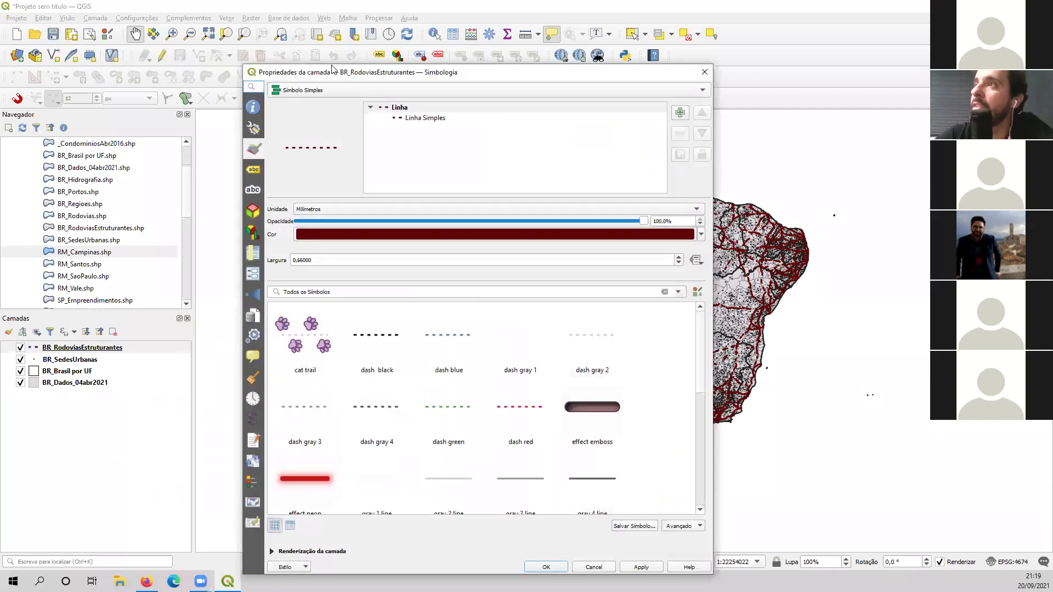
drag(332, 70, 335, 34)
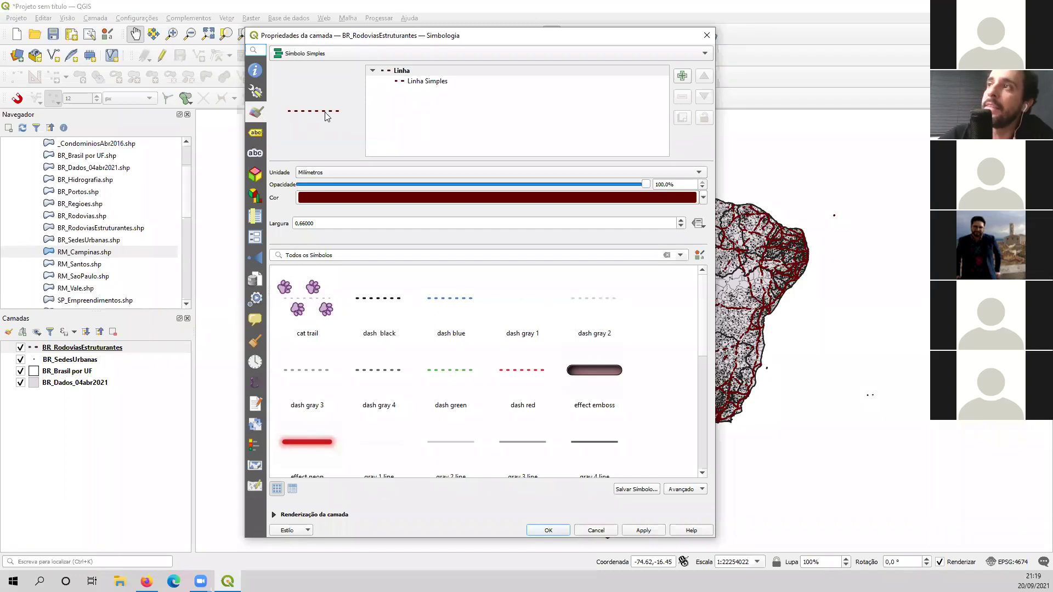
click(407, 84)
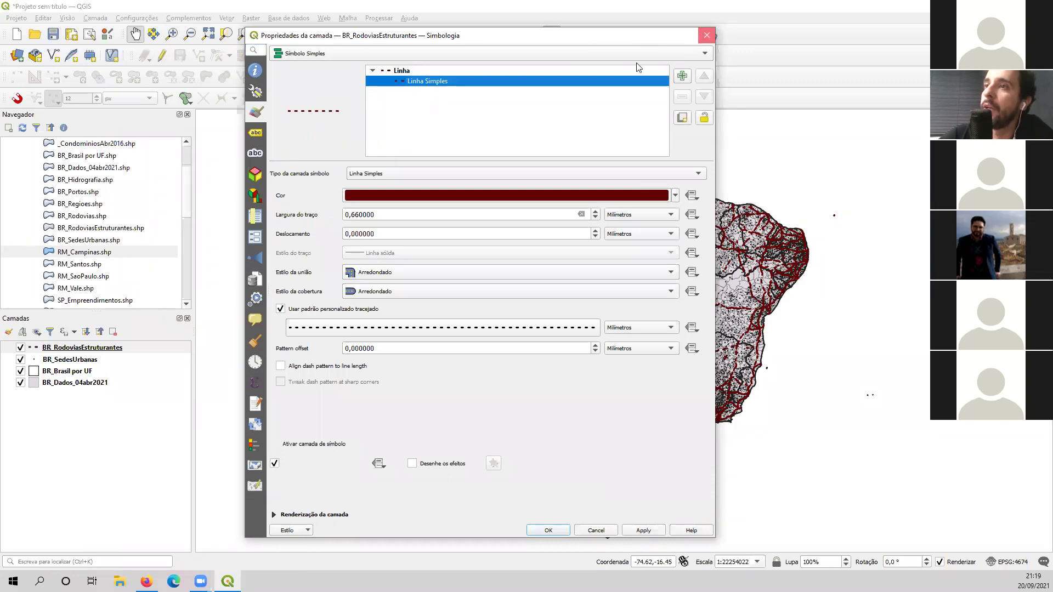
click(706, 35)
Step: Review the simple marker symbology of the BR_SedesUrbanas layer in its properties and close them without changes
click(72, 361)
right_click(68, 364)
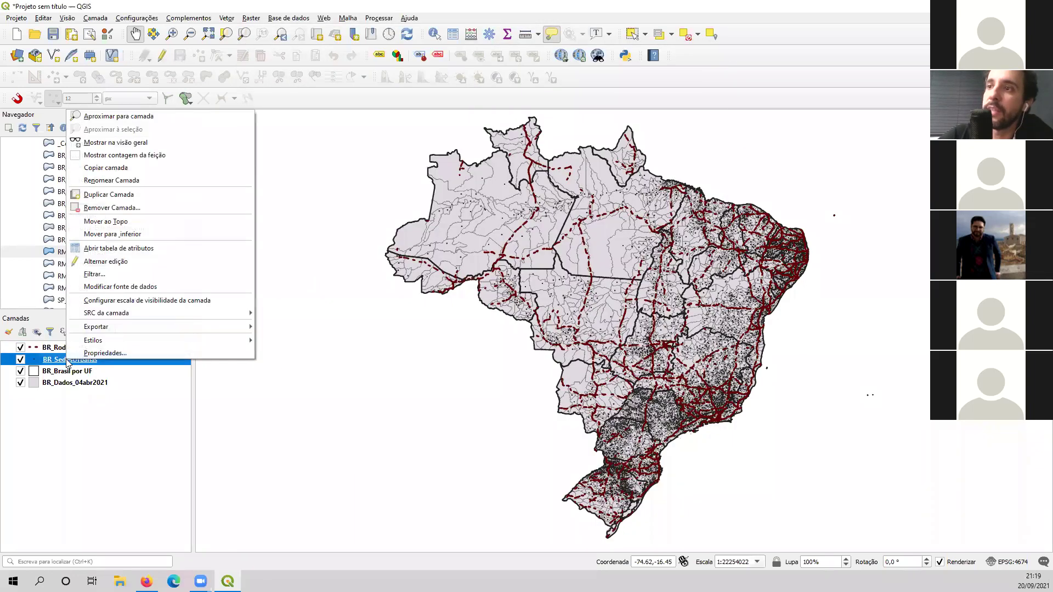
click(116, 354)
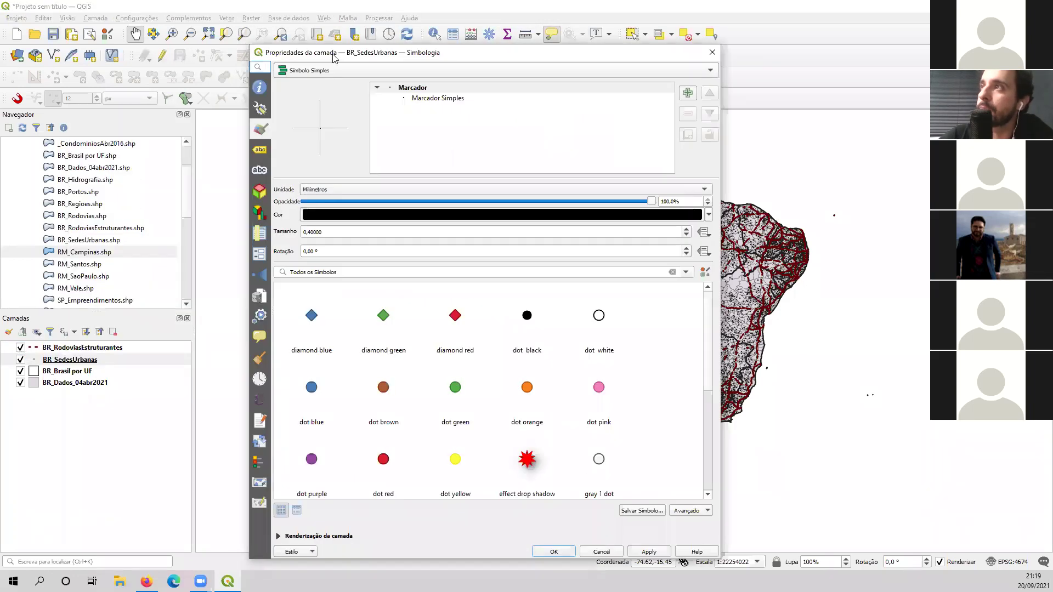
click(448, 90)
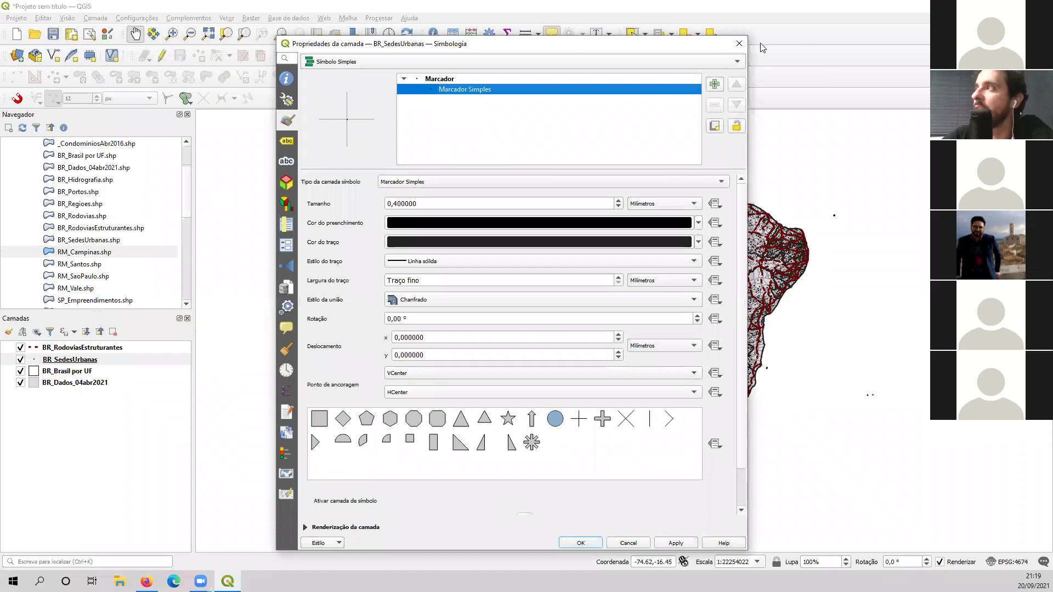
click(739, 44)
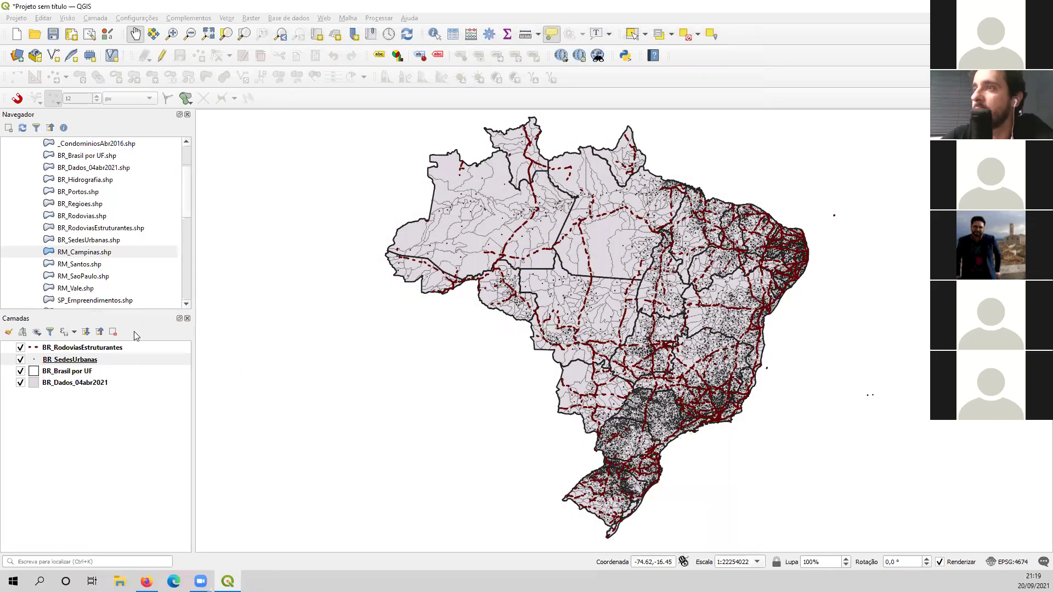
Step: Hide the BR_RodoviasEstruturantes, BR_SedesUrbanas and BR_Brasil por UF layers, leaving only BR_Dados_04abr2021 visible
click(20, 348)
click(21, 360)
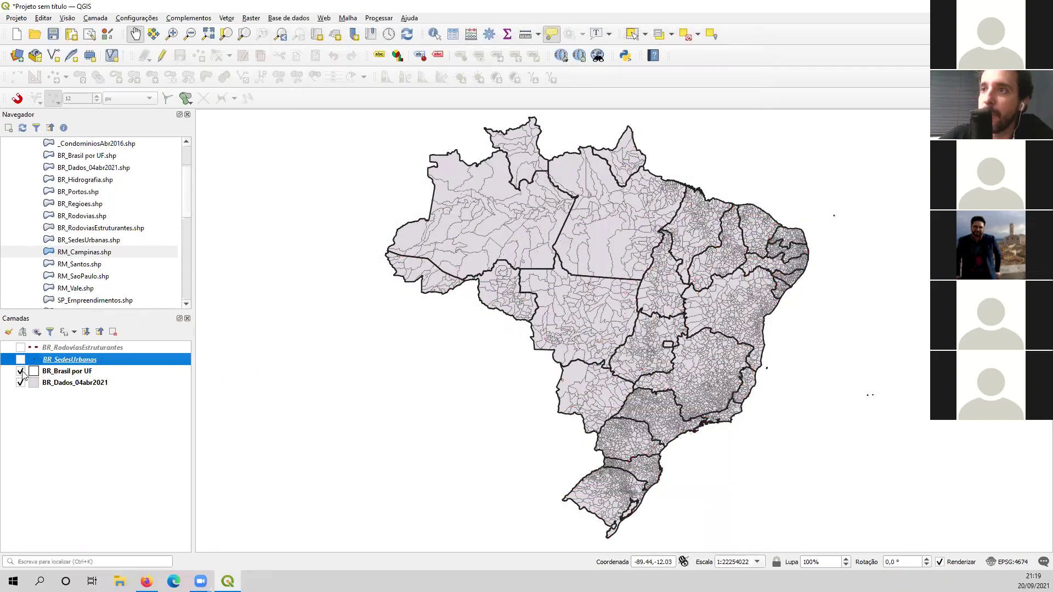
click(21, 371)
Step: Open the symbology properties of BR_Dados_04abr2021 and widen the dialog so section names and more symbol presets show
click(49, 382)
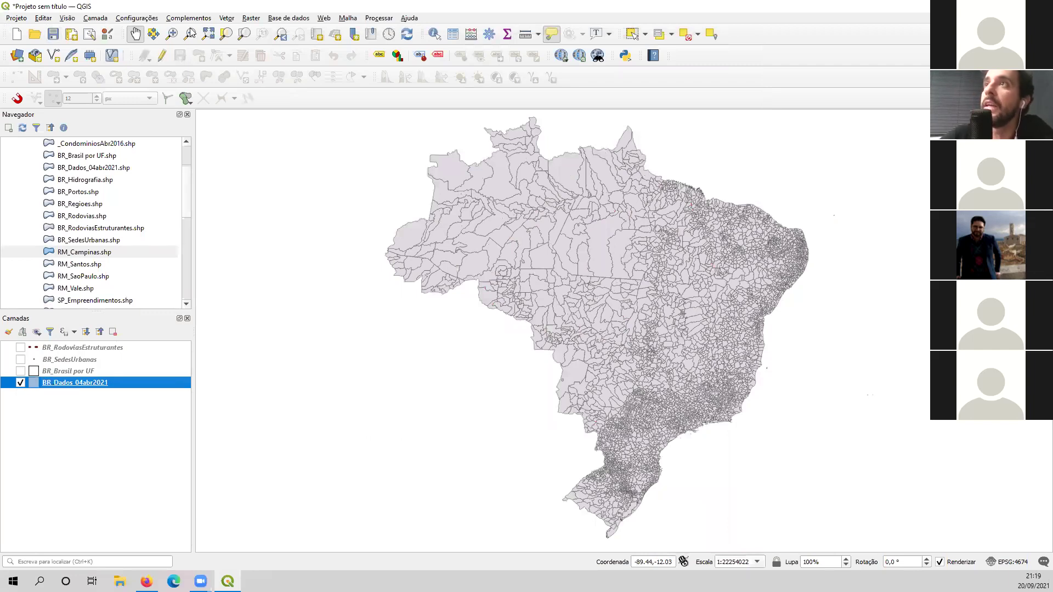
click(172, 34)
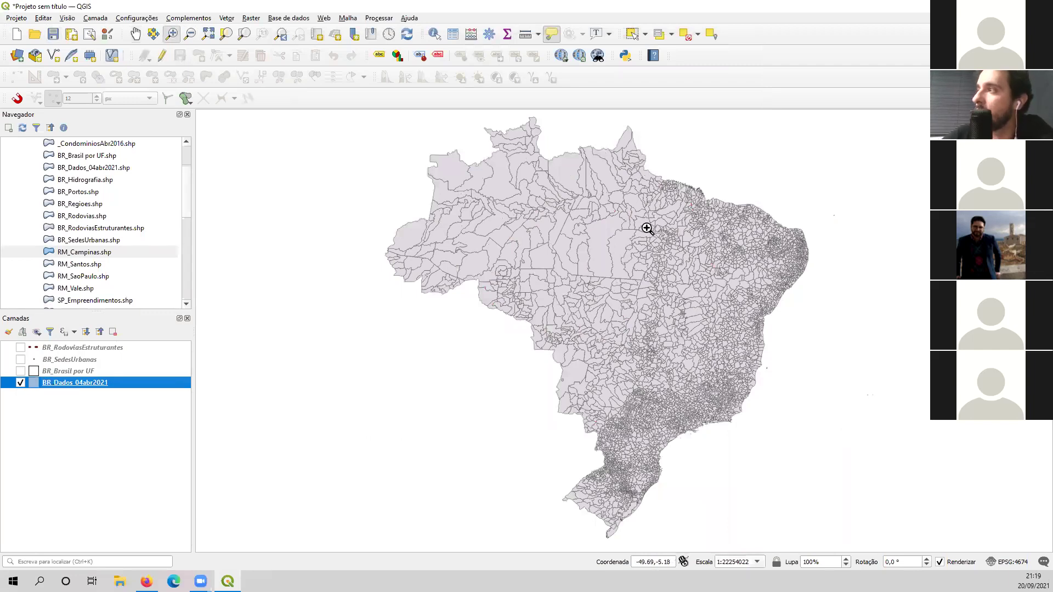
drag(593, 375, 727, 466)
drag(332, 142, 851, 494)
drag(706, 362, 652, 339)
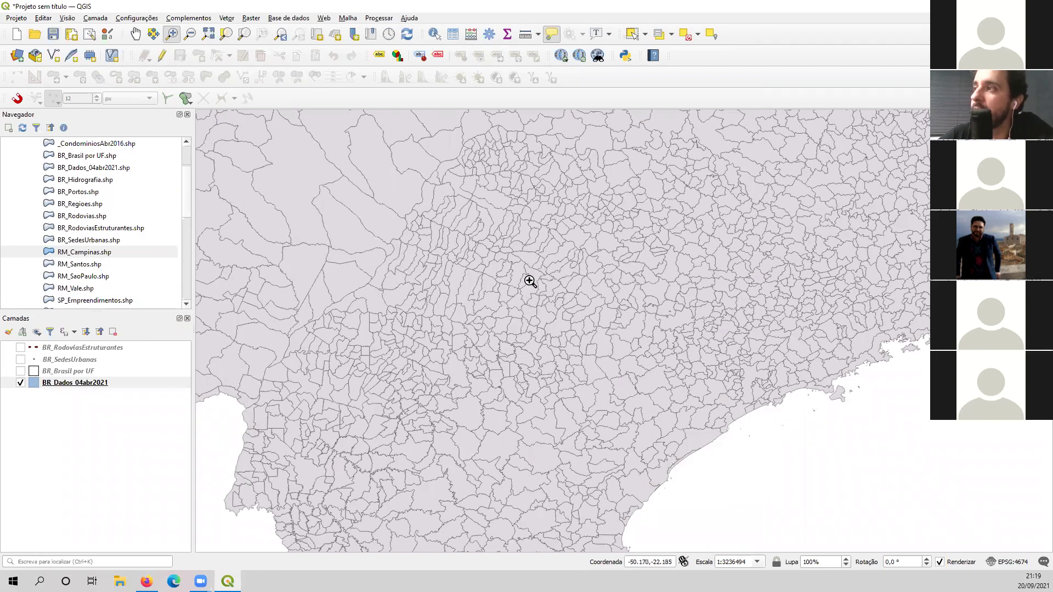
right_click(95, 384)
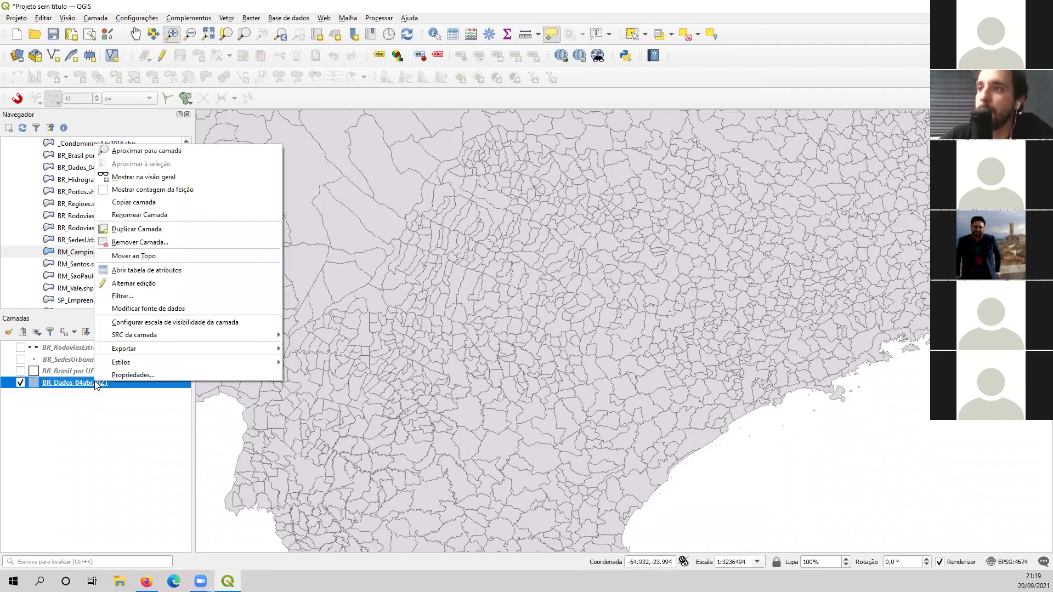
click(126, 376)
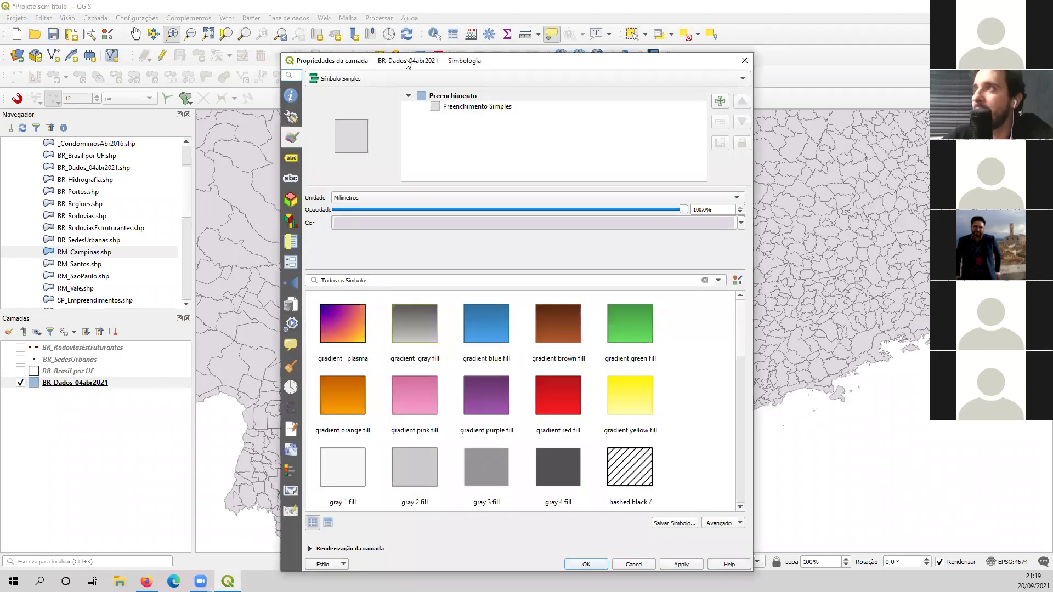
drag(414, 64, 342, 68)
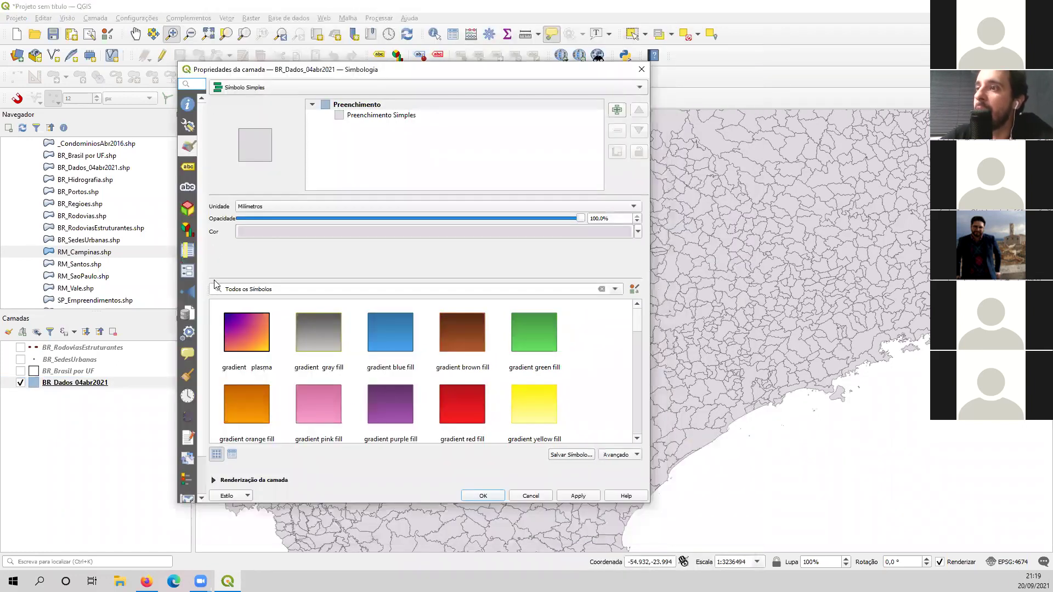
drag(206, 295, 281, 296)
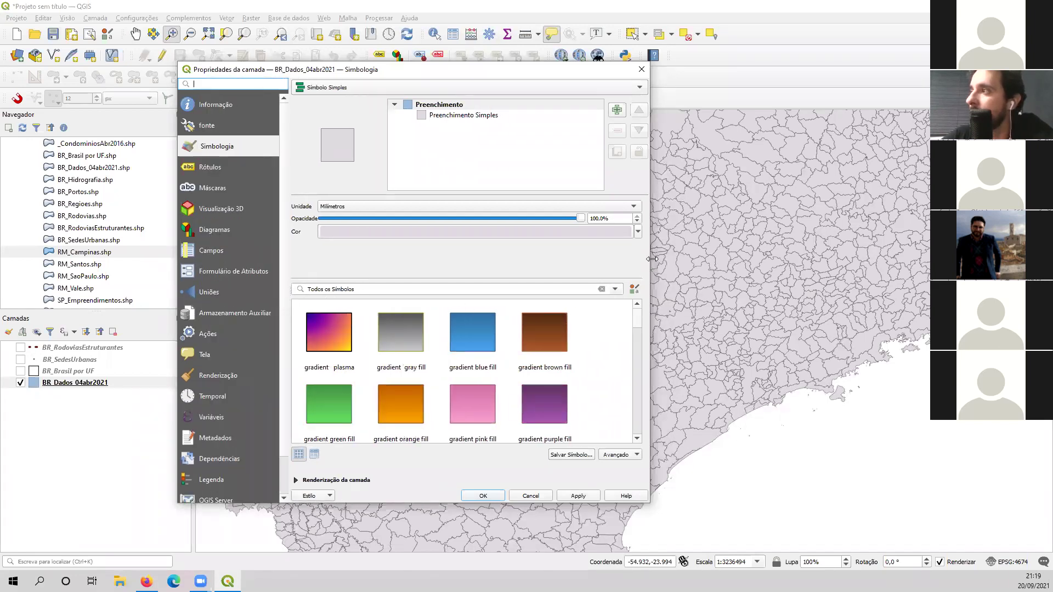
drag(653, 259, 781, 259)
Step: Try the gradient purple and pink presets on BR_Dados_04abr2021, and apply the outline xpattern preset to the map
drag(339, 325, 330, 401)
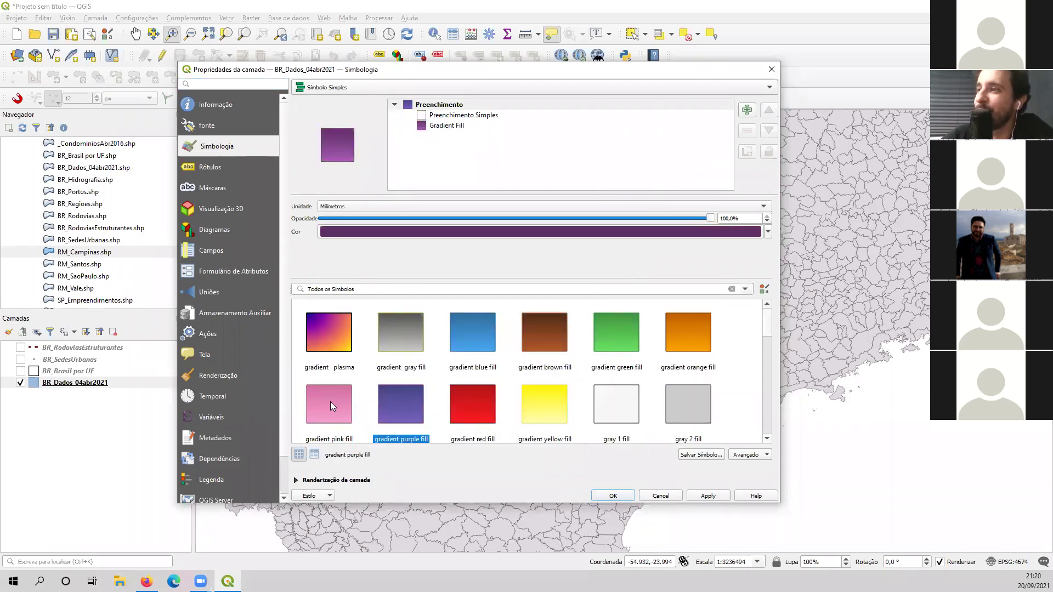
drag(768, 318, 777, 387)
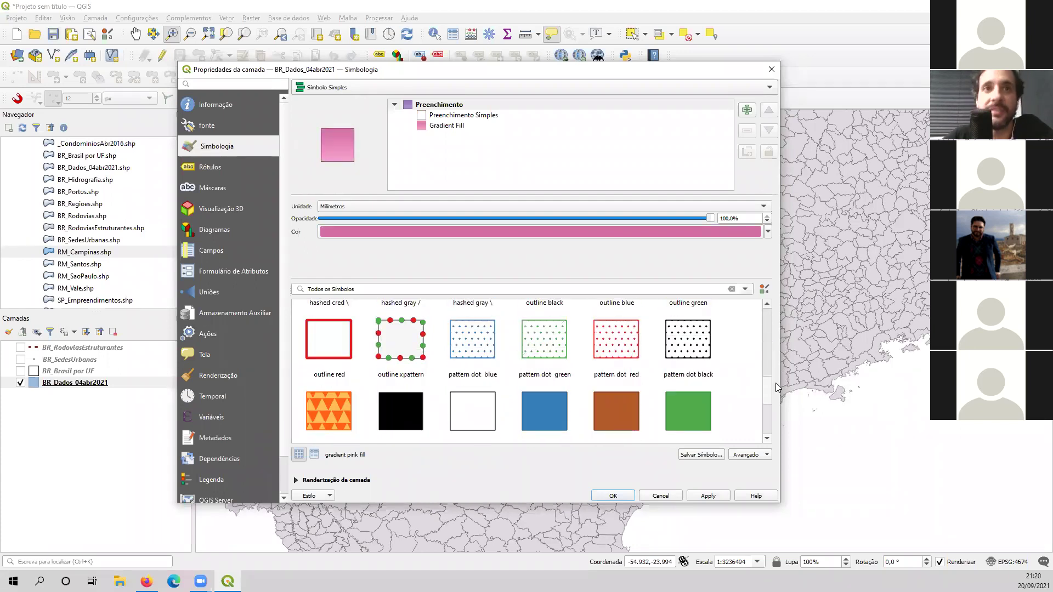
drag(776, 384, 776, 381)
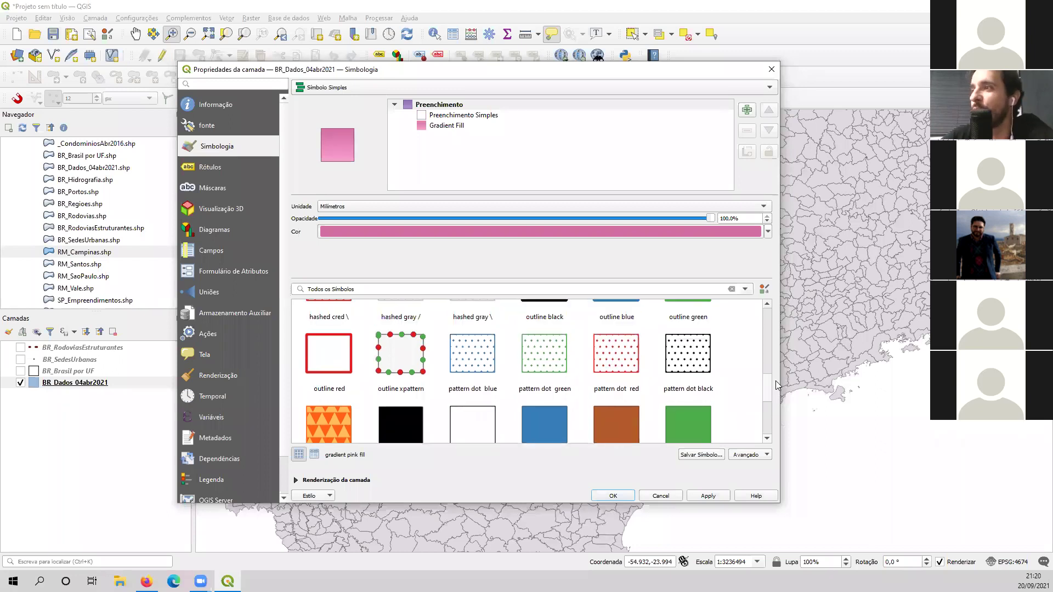
click(402, 365)
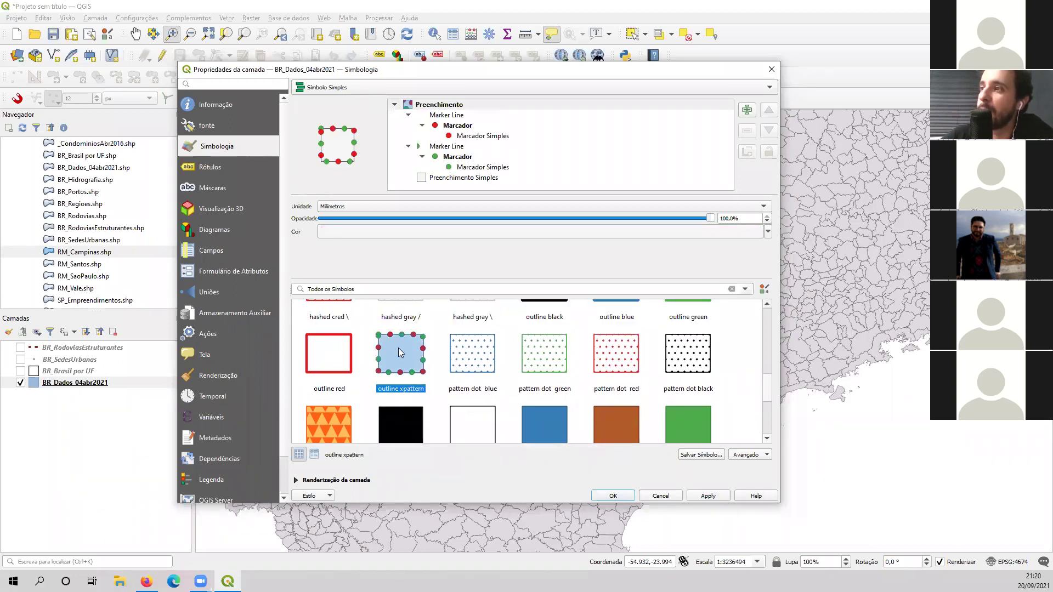
click(708, 495)
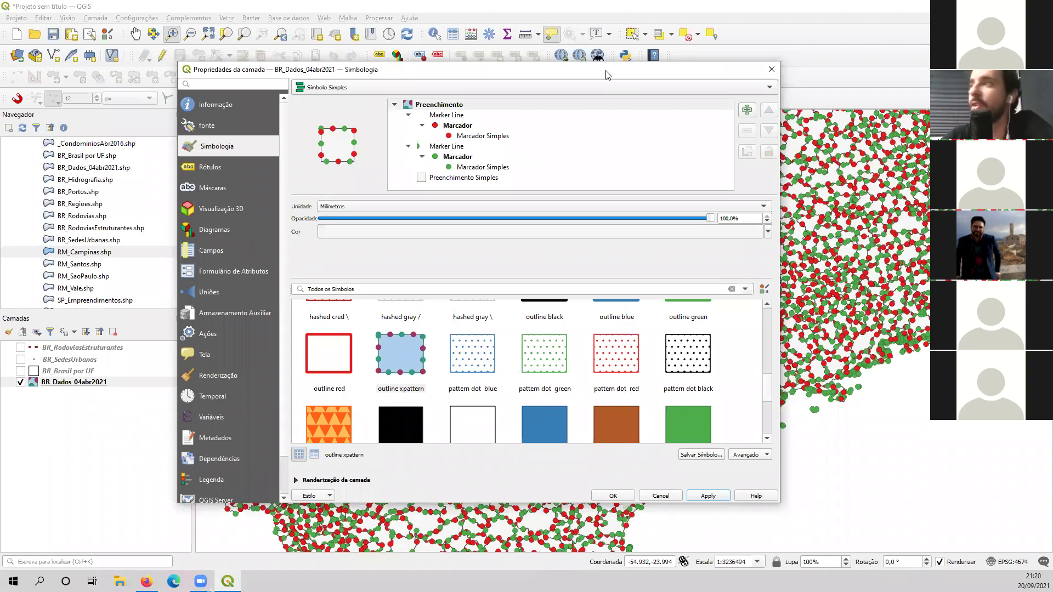
Step: Preview the gradient plasma preset and replace the BR_Dados_04abr2021 symbol with the gray 1 fill preset
drag(608, 75, 663, 98)
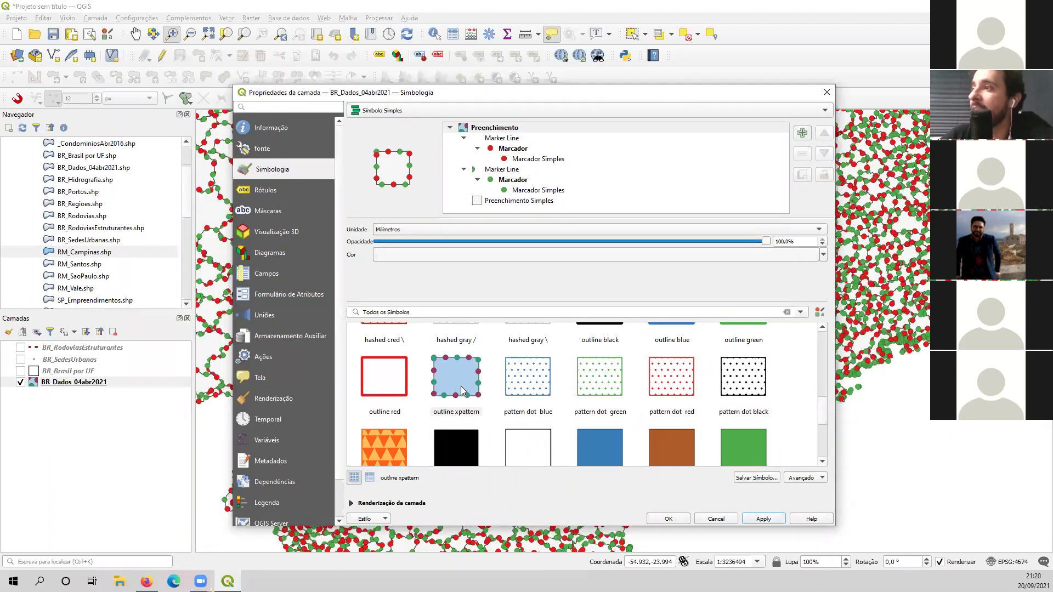
scroll(467, 363, up, 5)
click(387, 364)
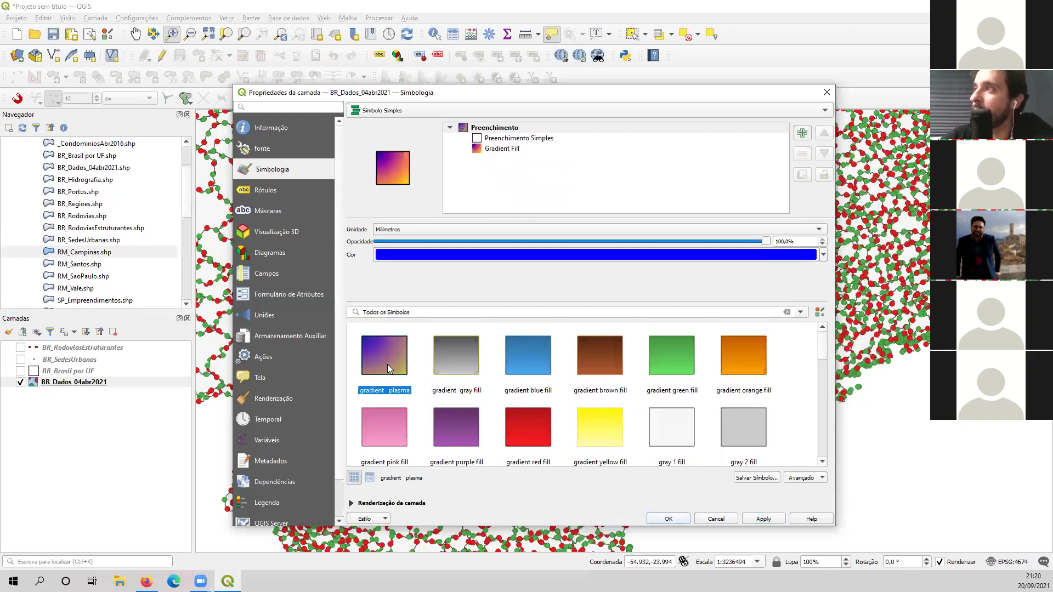
scroll(490, 396, down, 5)
scroll(661, 407, up, 5)
click(684, 427)
click(534, 167)
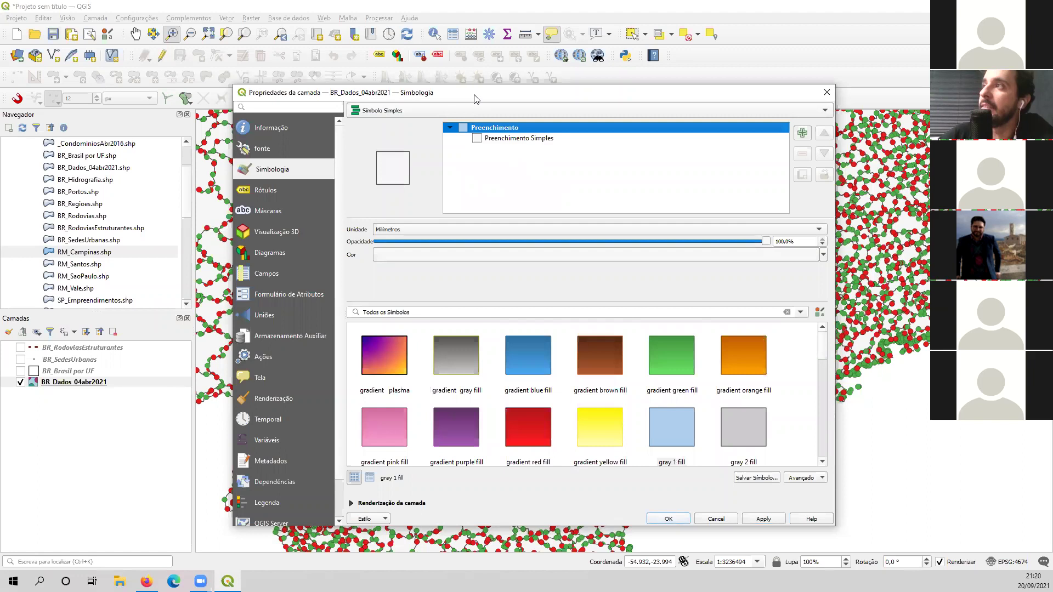
Step: Open the Preenchimento Simples settings of the gray fill and lighten its stroke colour to grey #b7b7b7
drag(475, 97, 418, 71)
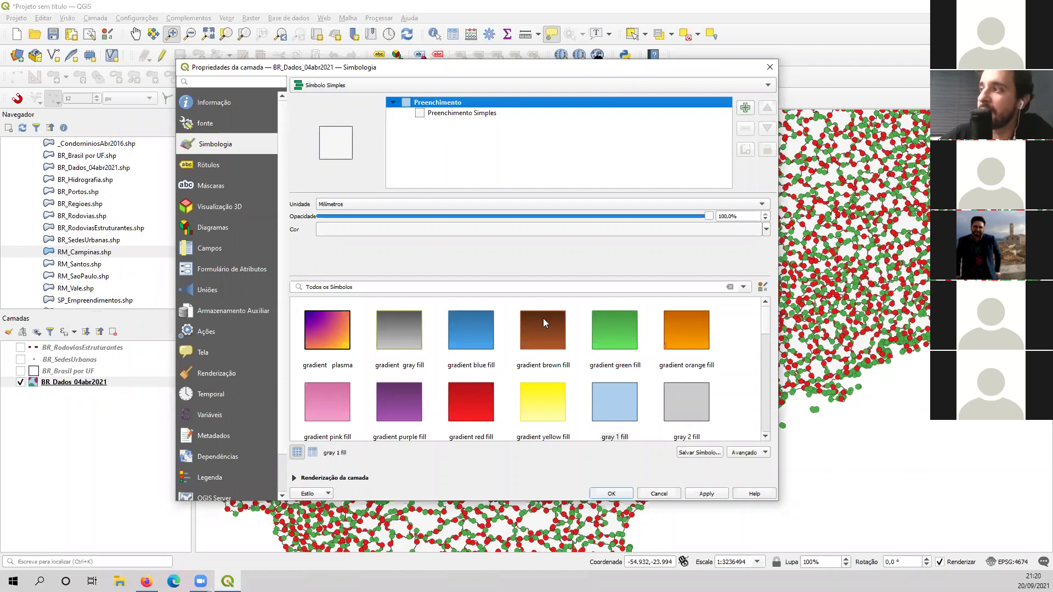
click(455, 114)
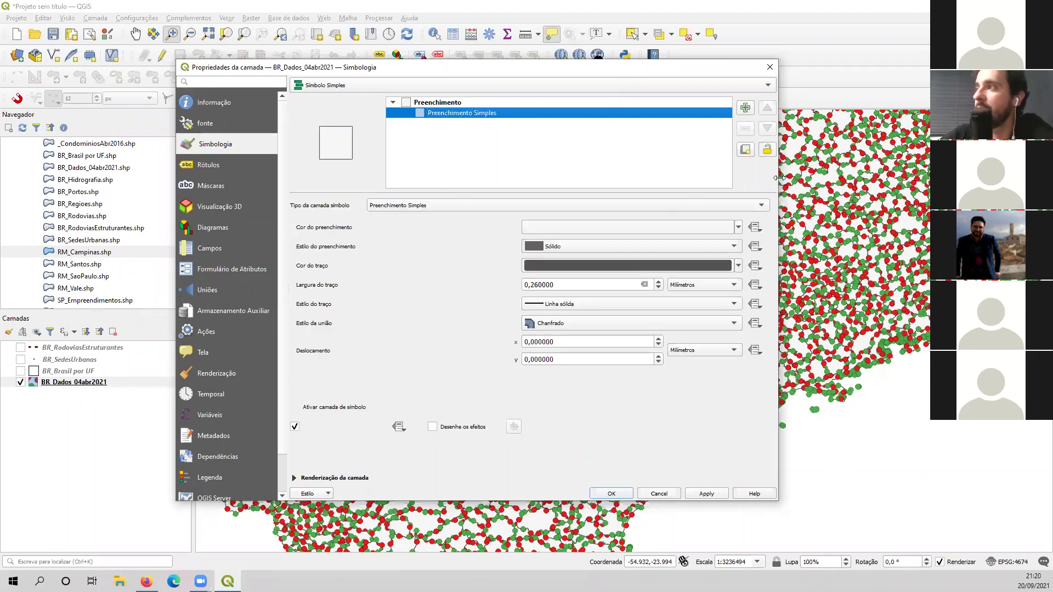
drag(779, 178, 654, 178)
mouse_move(393, 61)
mouse_down()
mouse_move(378, 92)
mouse_move(379, 22)
mouse_move(378, 74)
mouse_up()
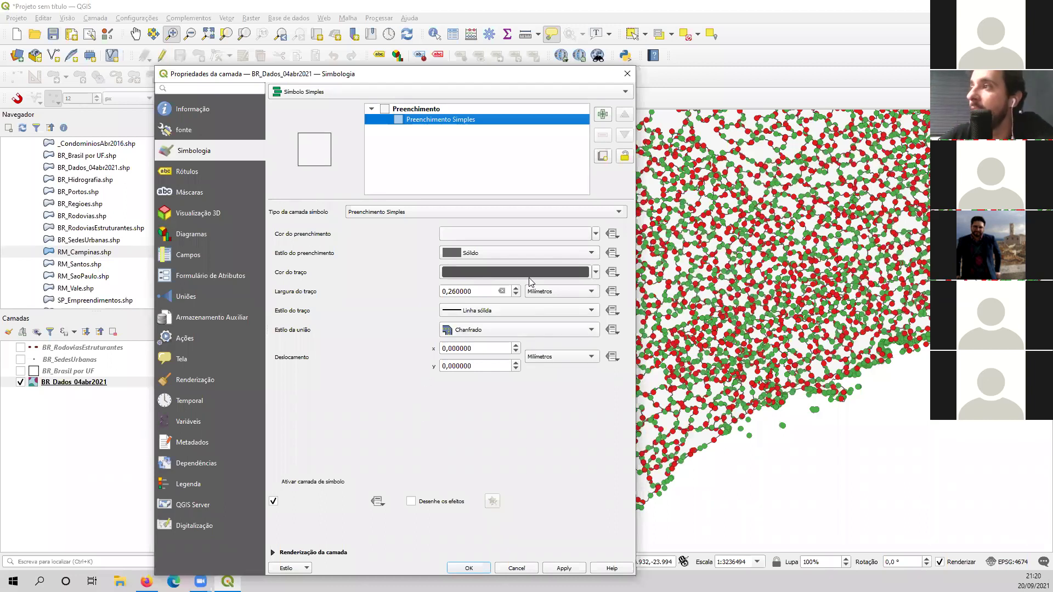
click(596, 273)
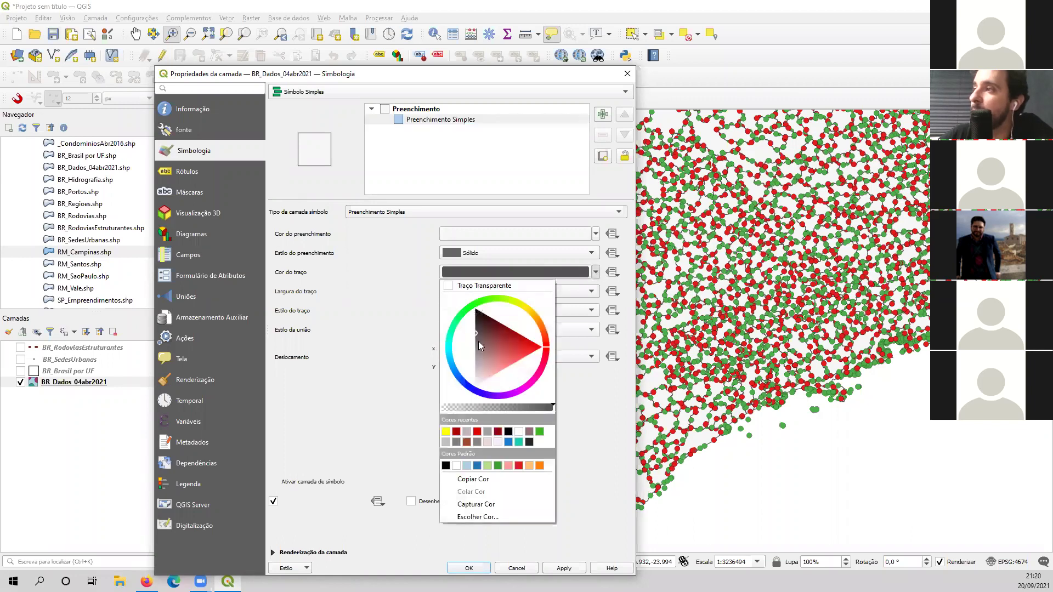
mouse_move(477, 331)
mouse_down()
mouse_move(480, 362)
mouse_move(505, 324)
mouse_move(474, 340)
mouse_move(475, 365)
mouse_up()
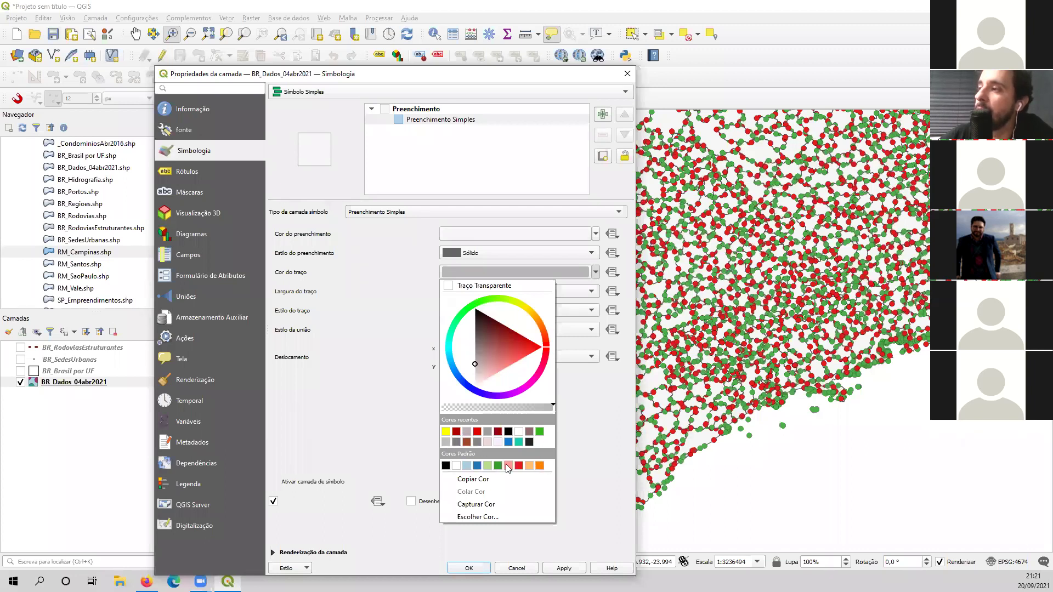
Step: Set the fill's stroke colour to light grey #dcdcdc (RGB 220, 220, 220) in the full colour selector
click(475, 517)
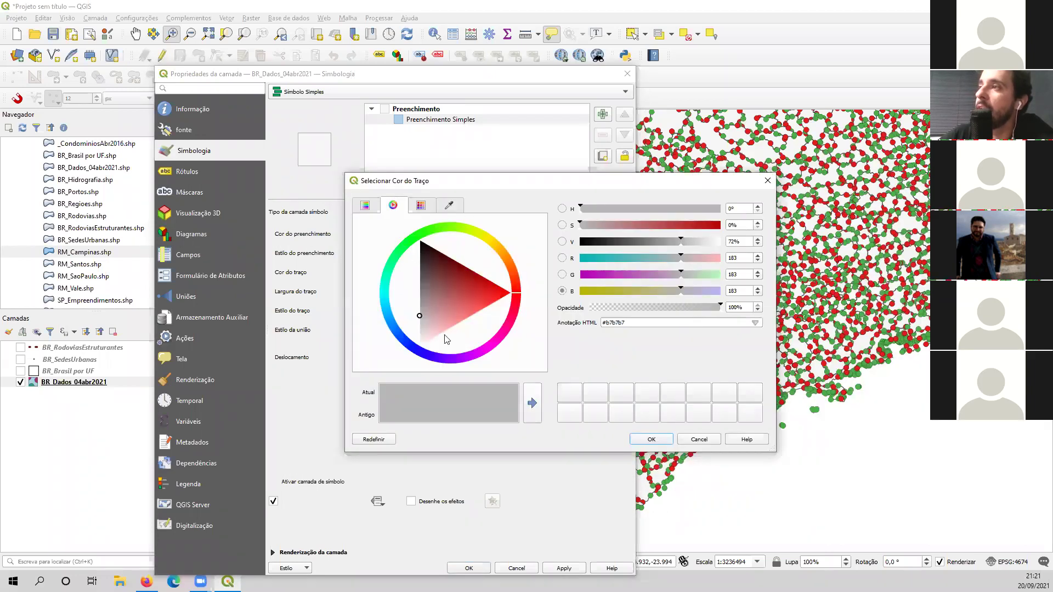
mouse_move(515, 294)
mouse_down()
mouse_move(486, 242)
mouse_move(411, 228)
mouse_move(375, 283)
mouse_move(404, 335)
mouse_move(472, 354)
mouse_move(514, 296)
mouse_move(475, 252)
mouse_move(480, 308)
mouse_move(414, 317)
mouse_move(406, 330)
mouse_up()
click(738, 260)
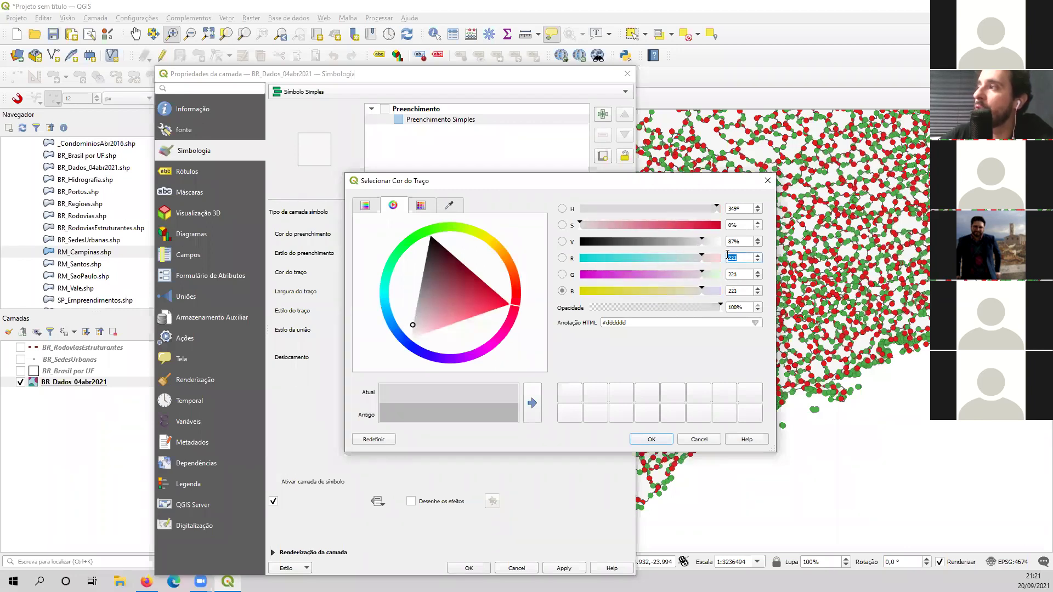
mouse_move(738, 274)
mouse_down()
mouse_move(724, 274)
mouse_move(729, 290)
mouse_move(724, 273)
mouse_up()
double_click(739, 257)
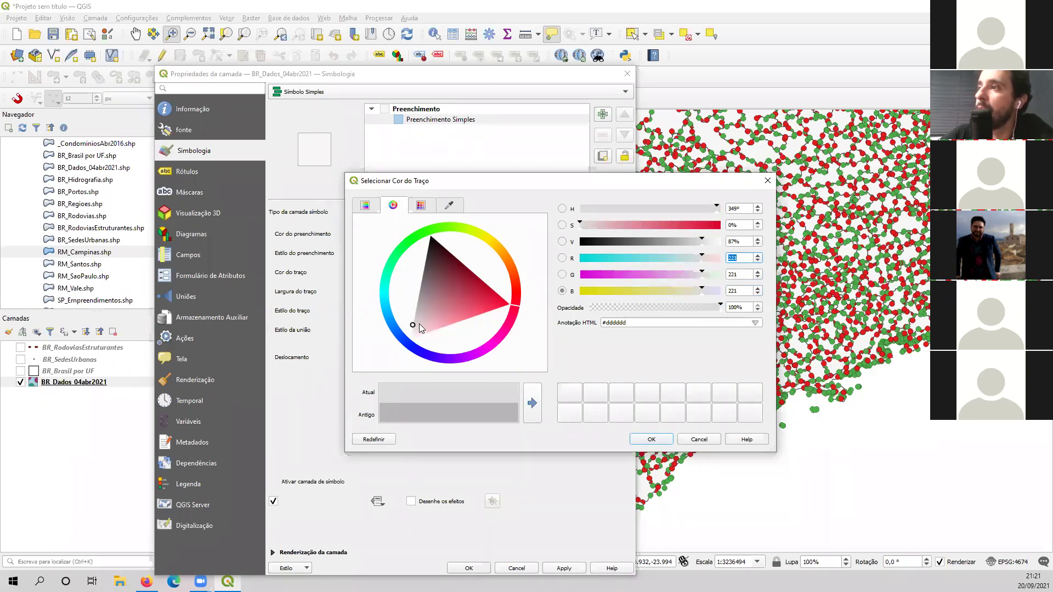
drag(413, 325, 413, 325)
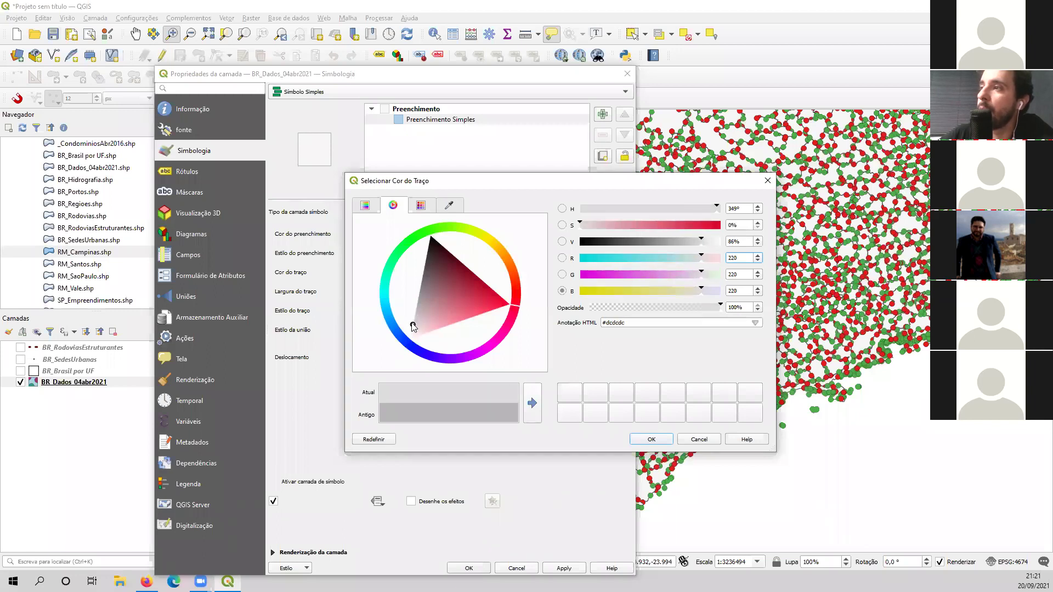
click(654, 441)
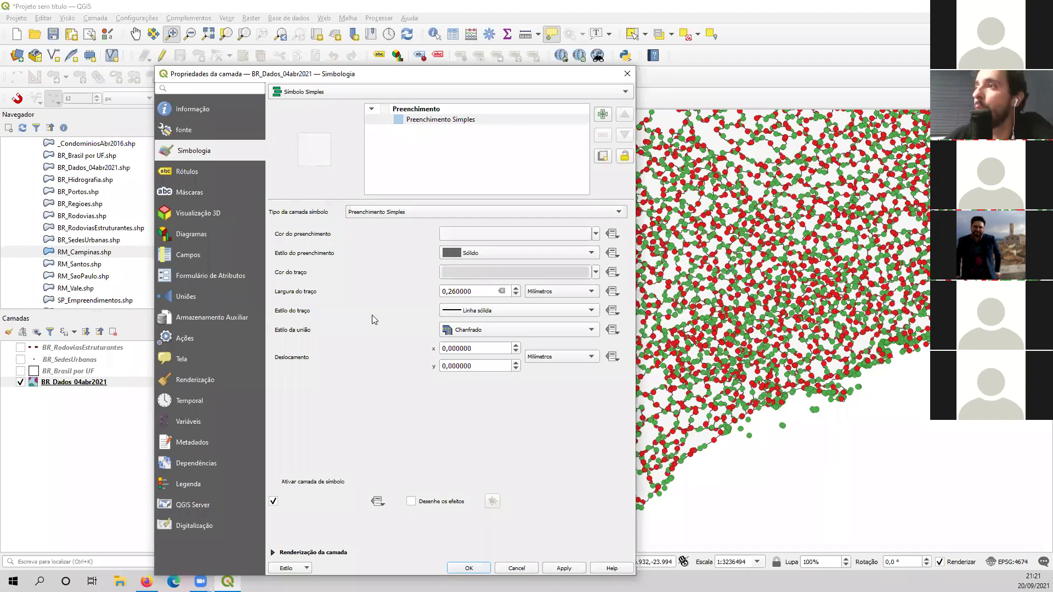
Step: Choose Linha sólida as the stroke style and set the stroke width to 0,2 millimetres
click(470, 314)
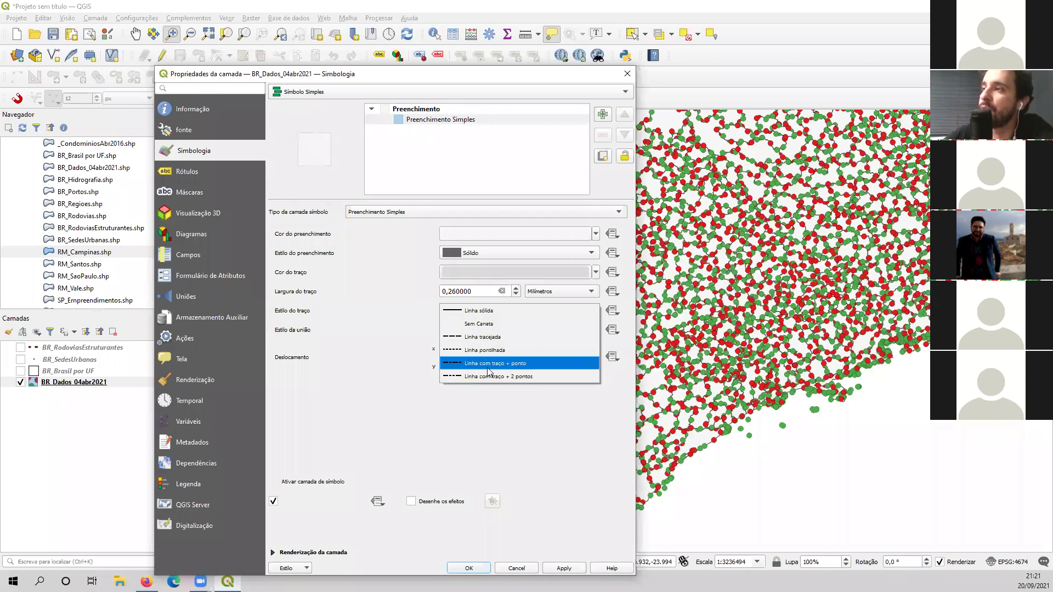
click(479, 313)
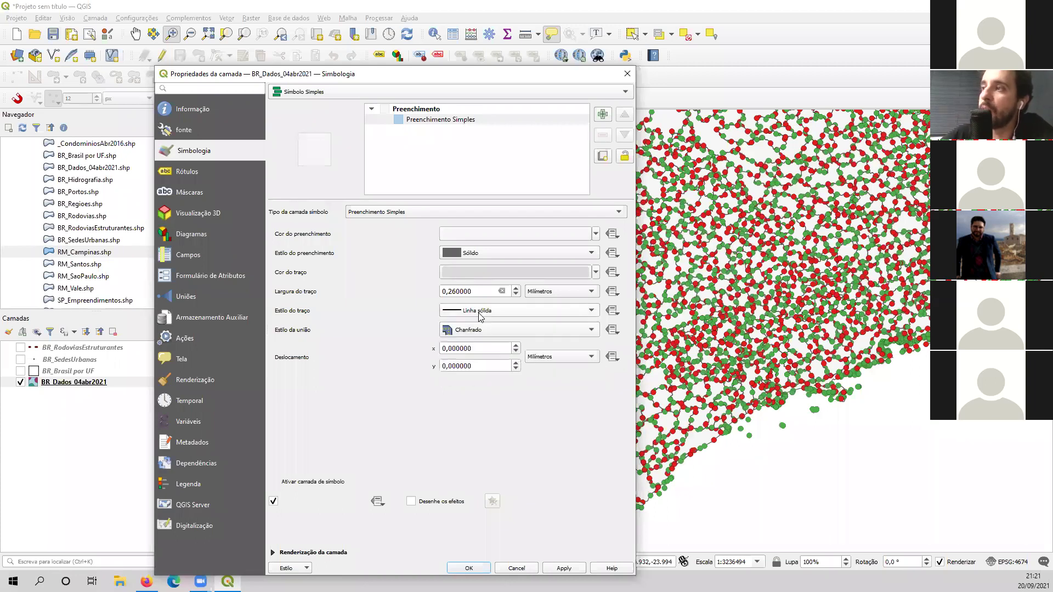
click(449, 292)
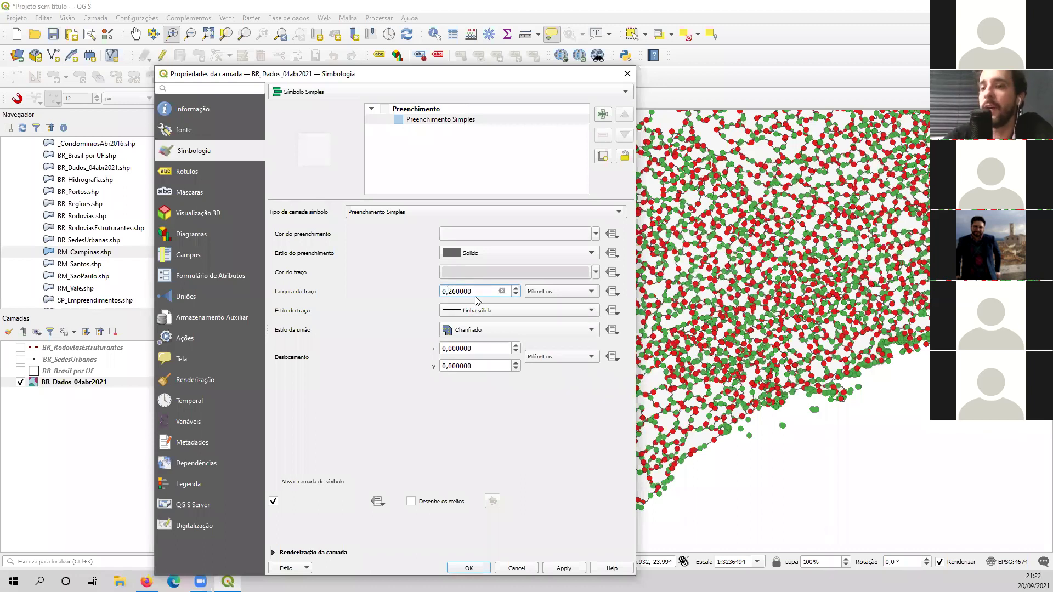
key(Delete)
key(Delete)
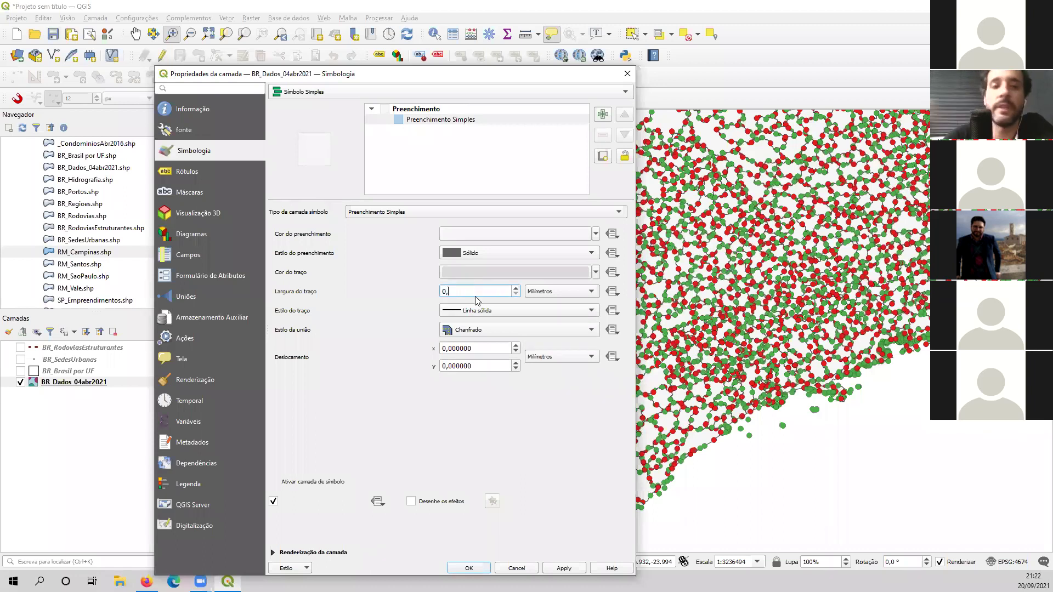
text(2)
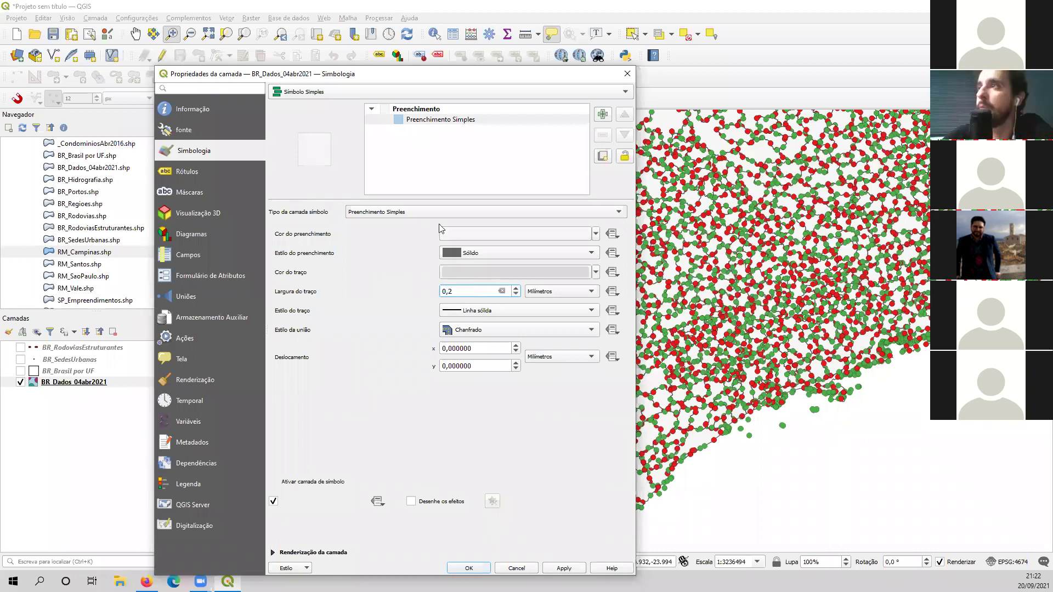
Step: Apply the municipalities' new fill symbol to the map and darken its stroke colour to grey #9f9d9e
drag(444, 75, 361, 26)
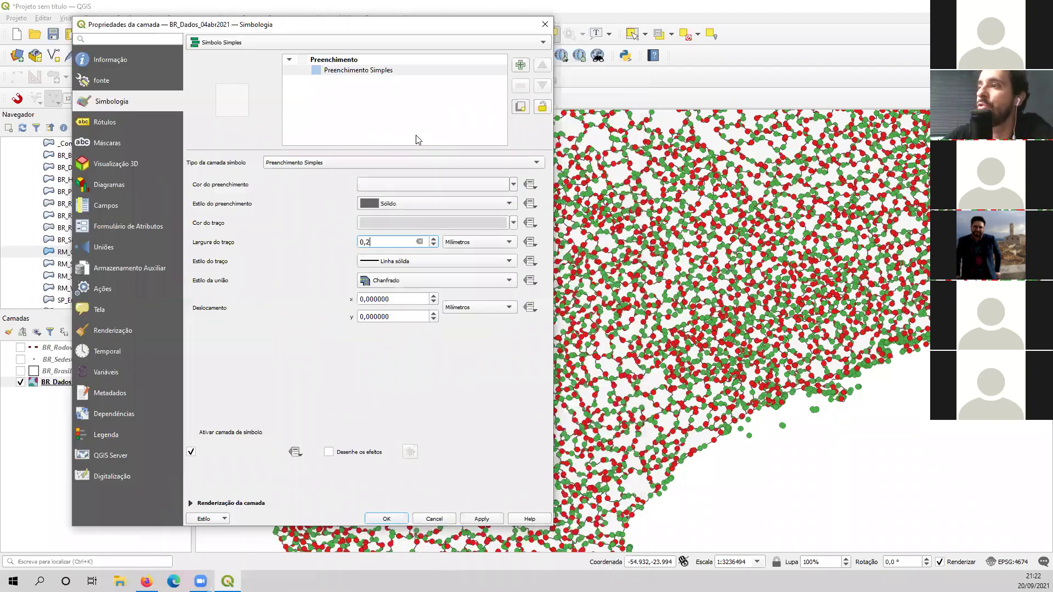
click(487, 520)
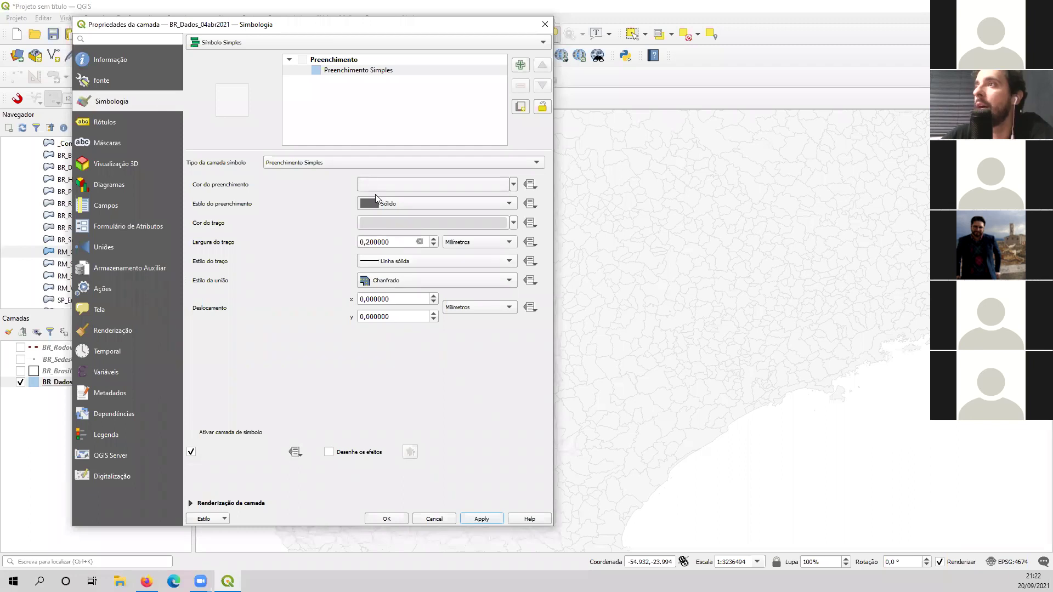
click(457, 224)
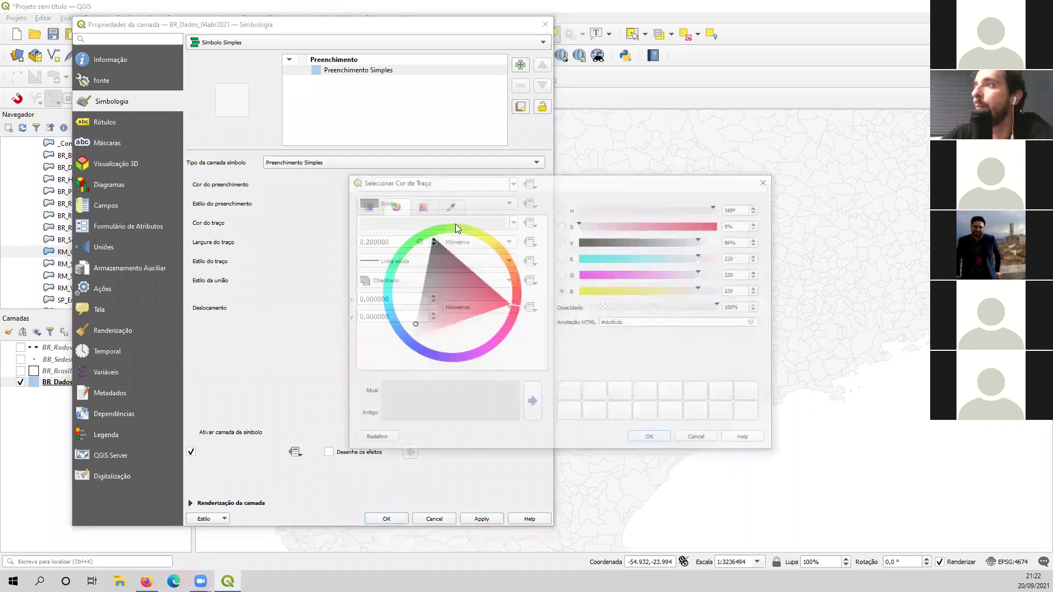
drag(413, 317, 418, 299)
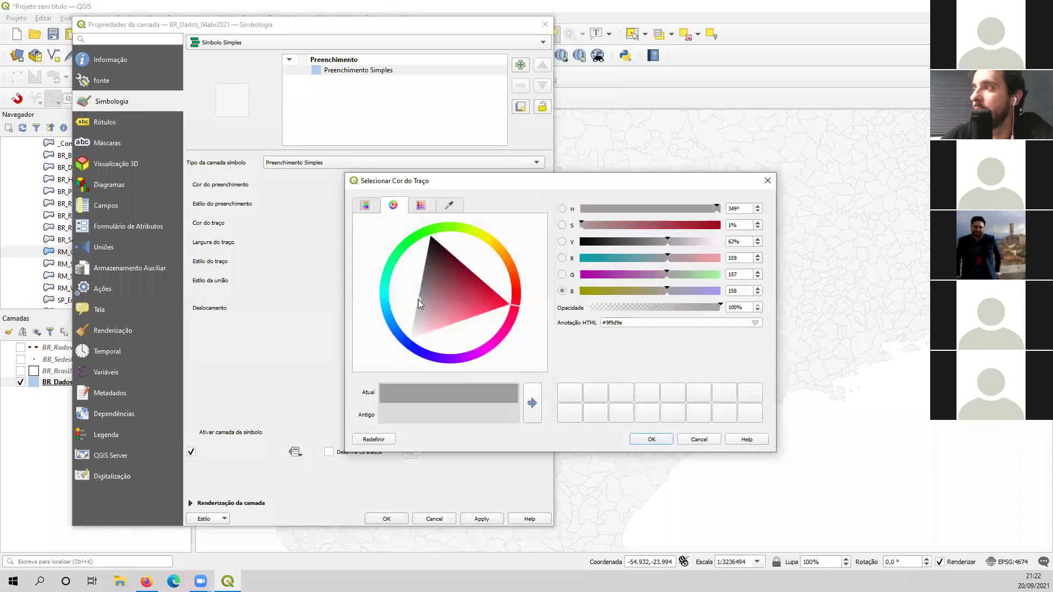
click(651, 440)
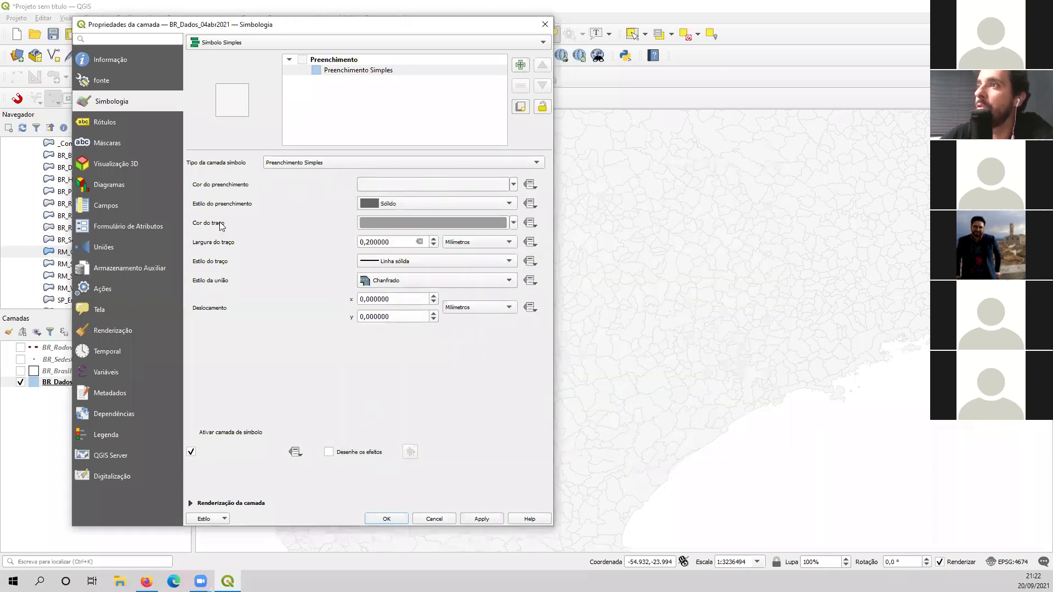
Step: Set the municipalities' fill colour to light grey #d7d7d7 and the stroke colour to dark grey #4a4a4a, and apply both
click(391, 186)
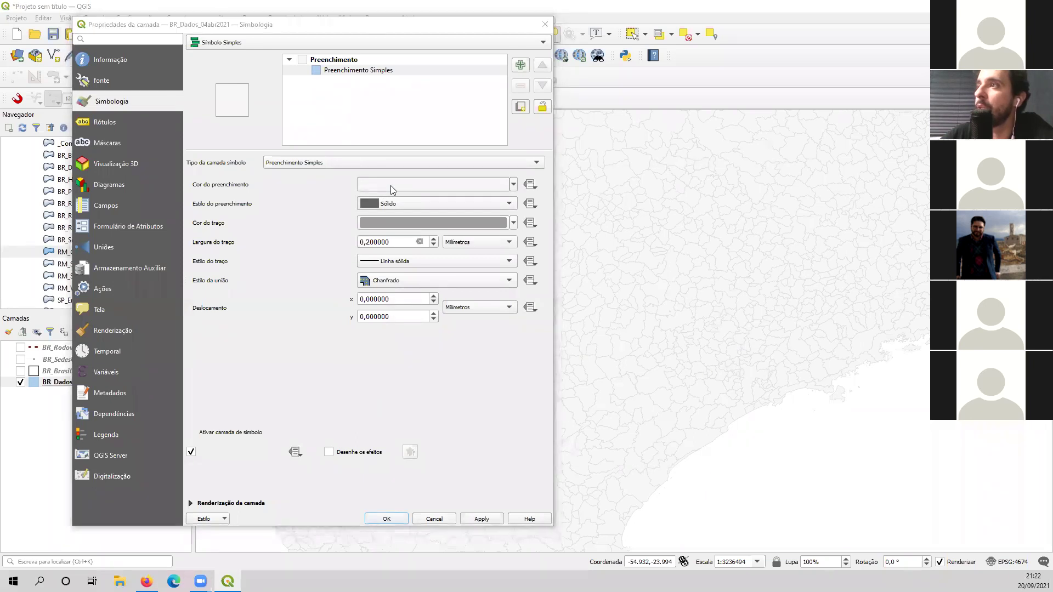
mouse_move(418, 342)
mouse_down()
mouse_move(417, 323)
mouse_move(415, 334)
mouse_up()
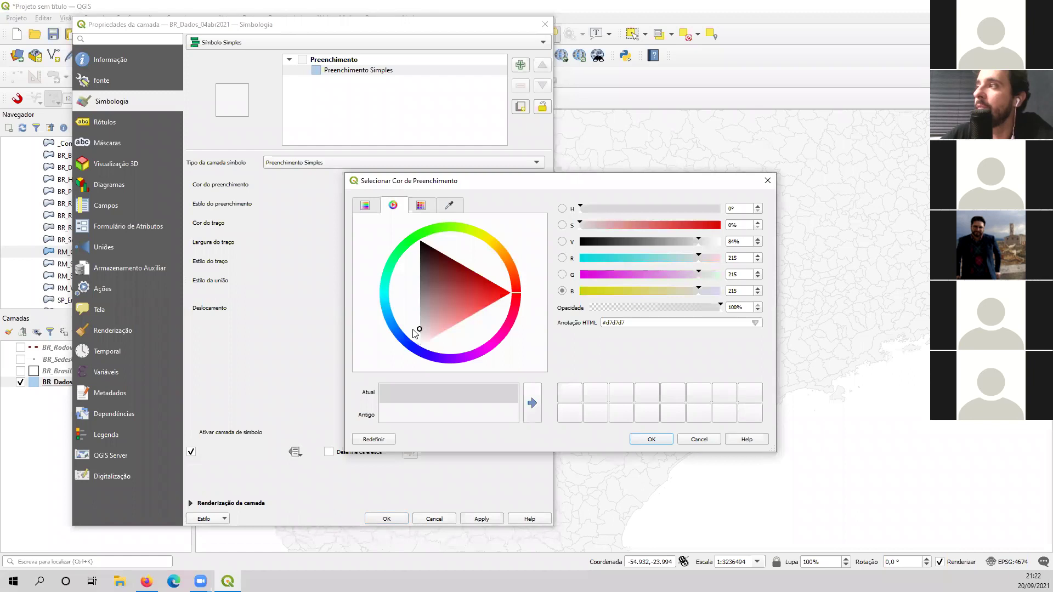
click(652, 440)
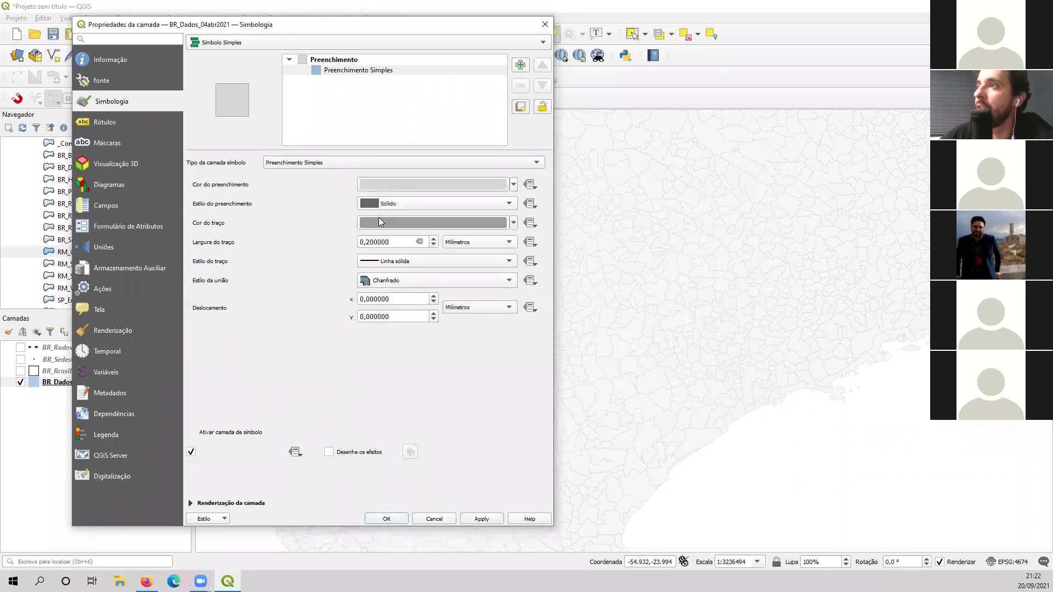
click(381, 221)
drag(419, 296, 421, 268)
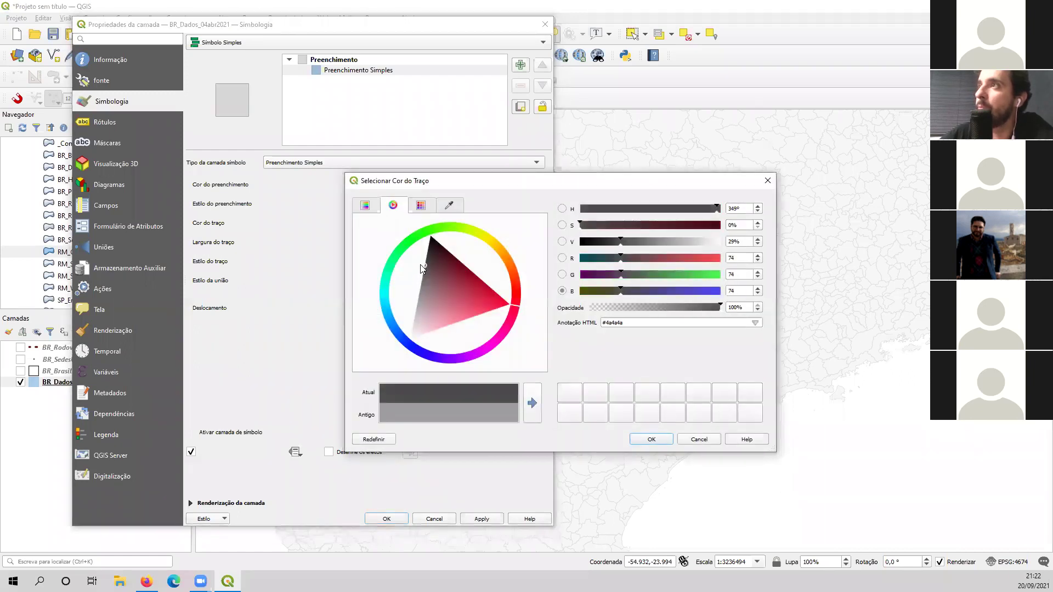
click(650, 444)
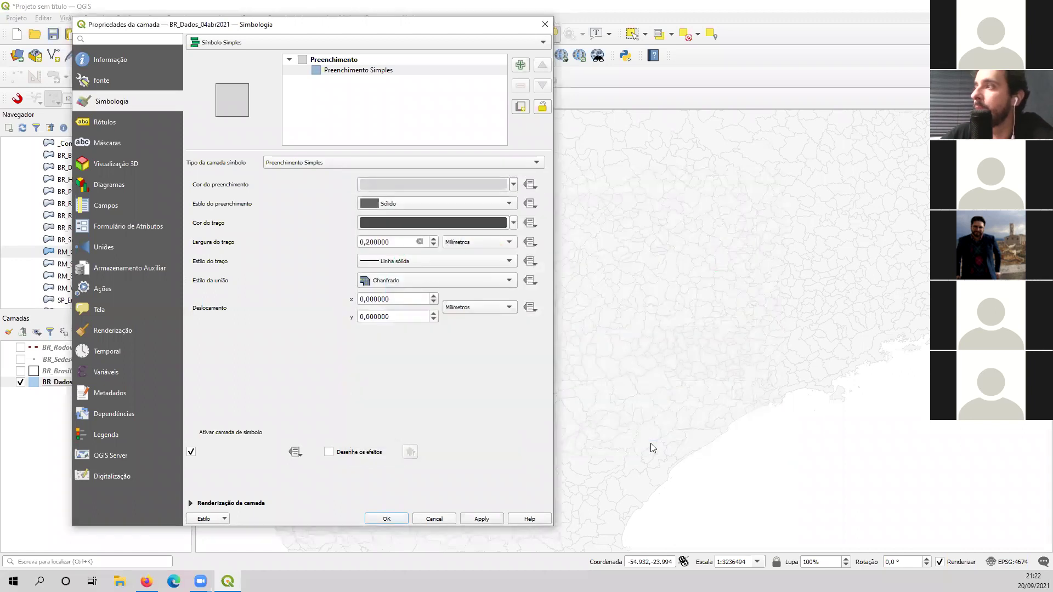
click(482, 519)
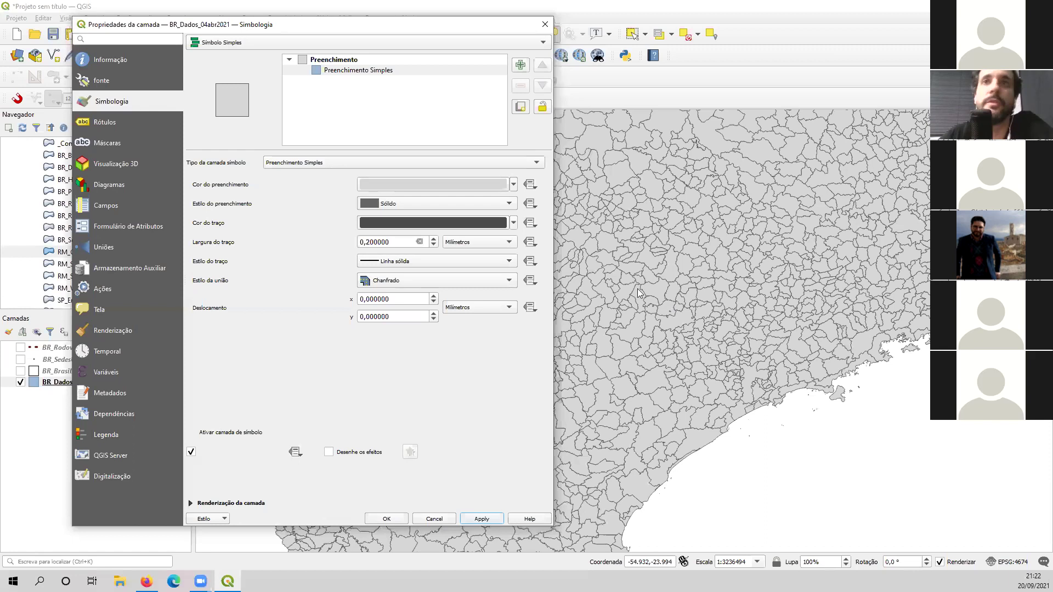
Step: Try a purple fill colour on the municipalities and apply it to the map
click(427, 184)
drag(422, 320, 436, 282)
drag(520, 310, 458, 364)
click(475, 301)
mouse_move(475, 300)
mouse_down()
mouse_move(477, 328)
mouse_move(464, 322)
mouse_up()
click(652, 440)
click(473, 519)
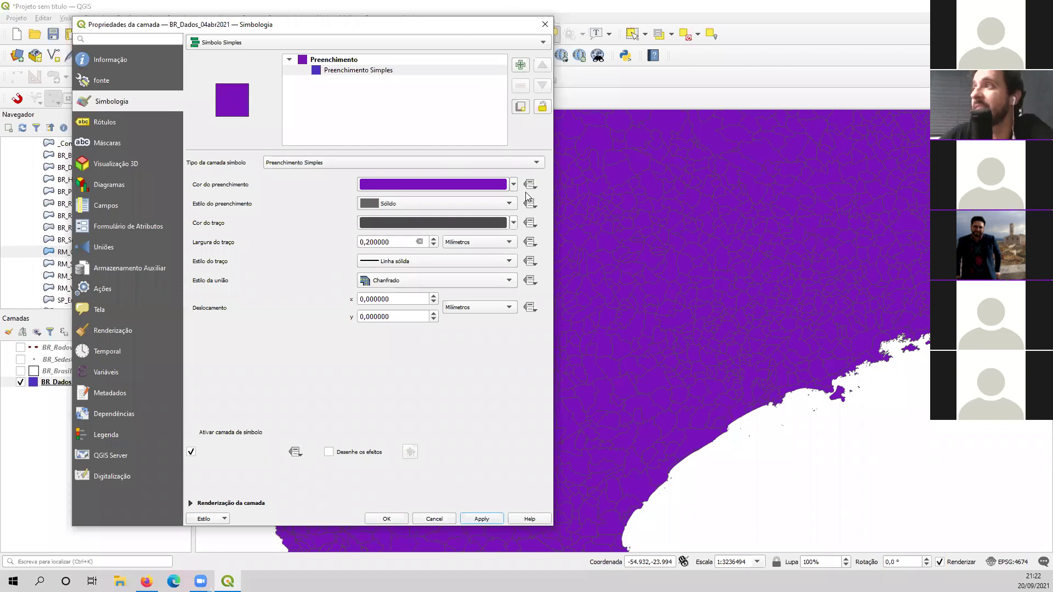
Step: Return the municipalities' fill colour to light grey and accept the layer properties
click(500, 187)
drag(464, 322, 412, 266)
click(652, 440)
click(387, 519)
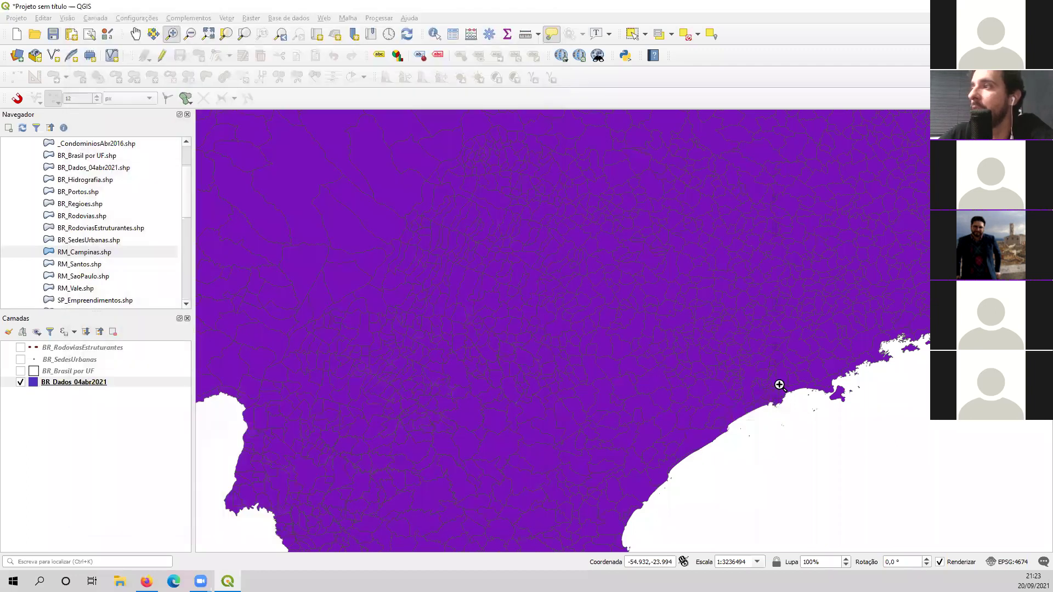
Step: Hide the BR_Dados_04abr2021 layer and show the BR_RodoviasEstruturantes layer
scroll(635, 250, down, 2)
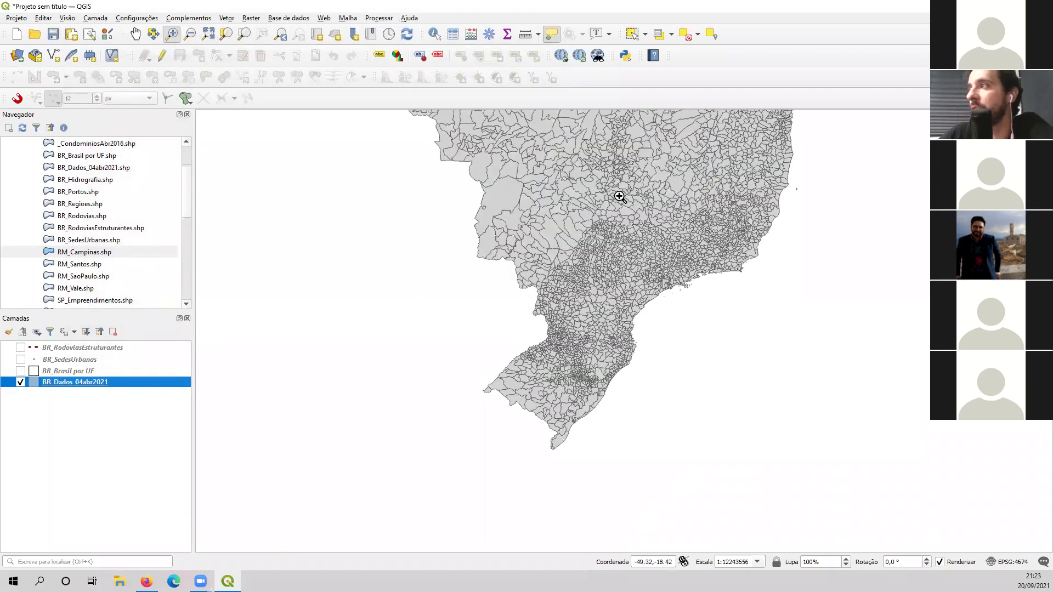
drag(621, 197, 625, 346)
drag(634, 289, 690, 290)
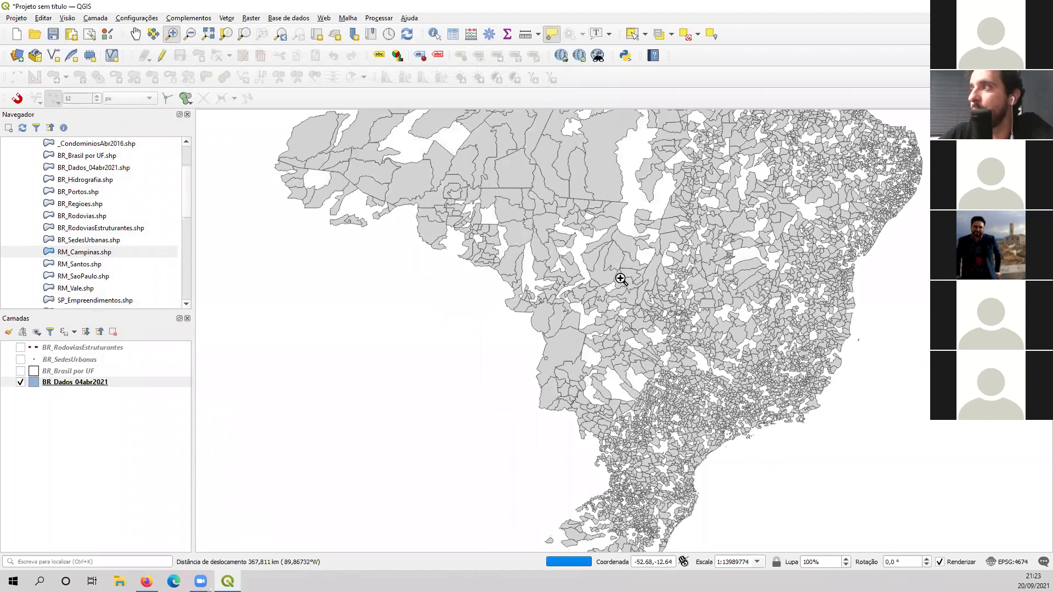
drag(627, 254, 618, 294)
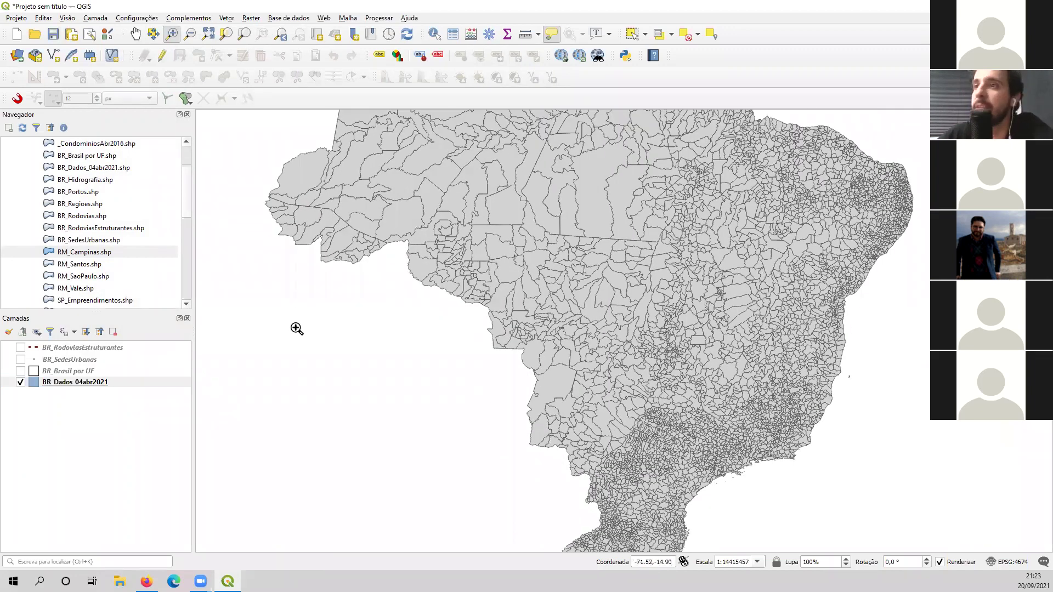
click(21, 382)
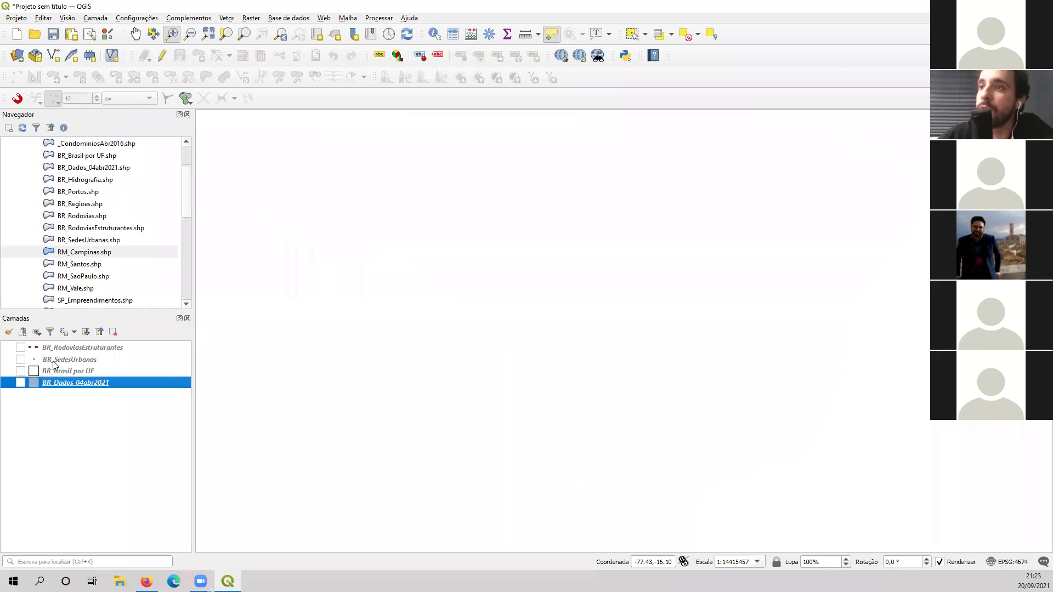
click(58, 351)
click(20, 347)
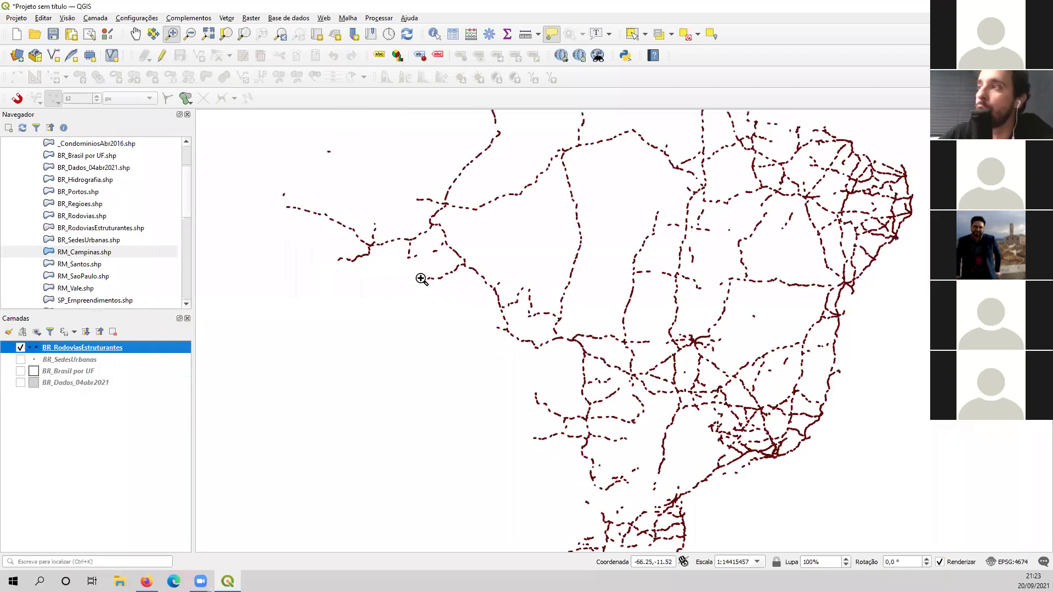
Step: Open the symbology properties of the BR_RodoviasEstruturantes layer
scroll(785, 235, down, 1)
scroll(720, 215, up, 2)
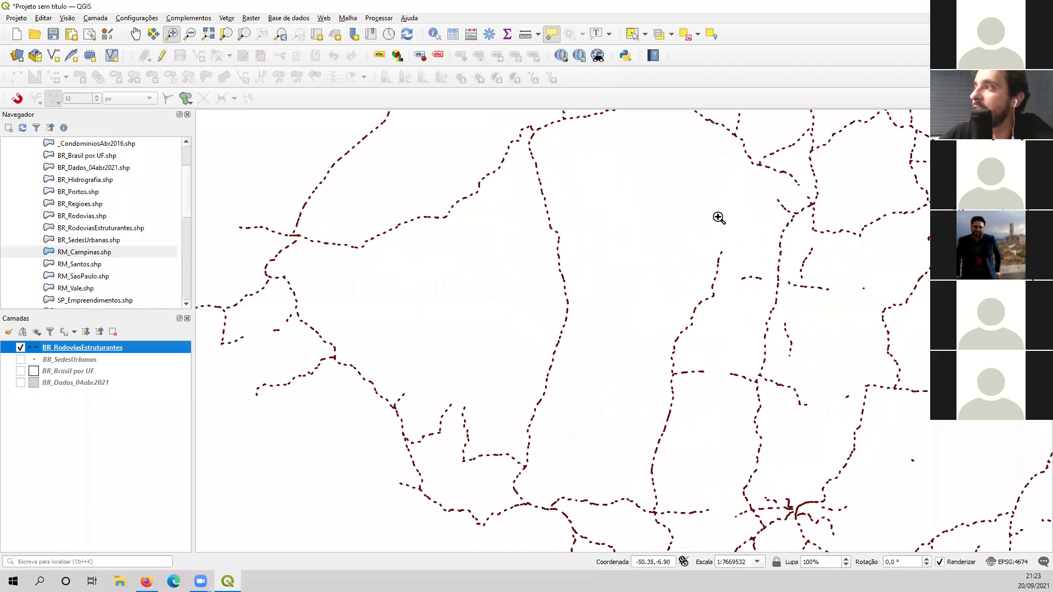
scroll(604, 291, down, 1)
scroll(595, 282, up, 3)
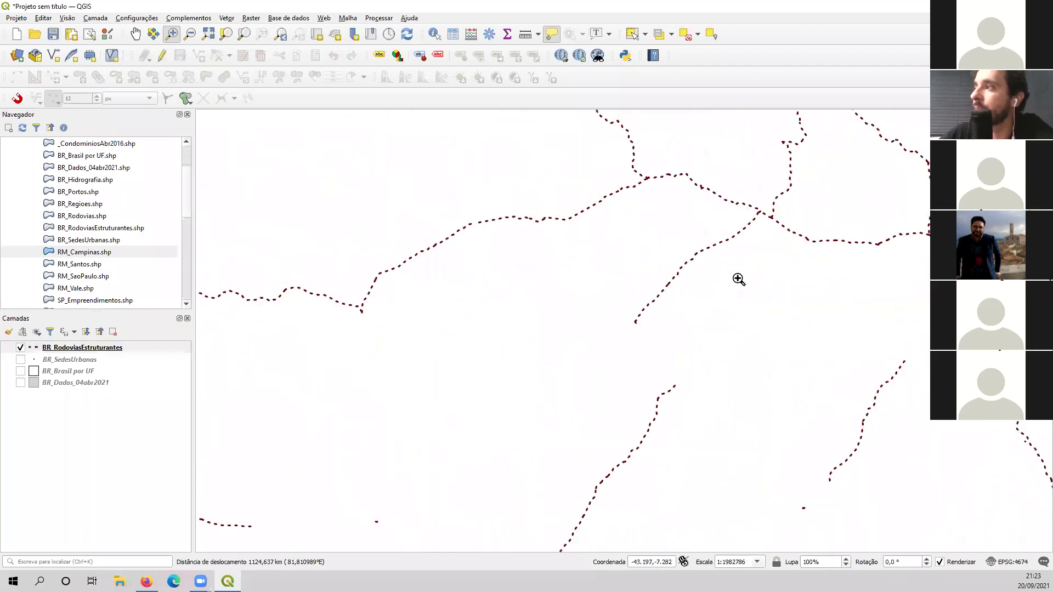
scroll(487, 418, down, 1)
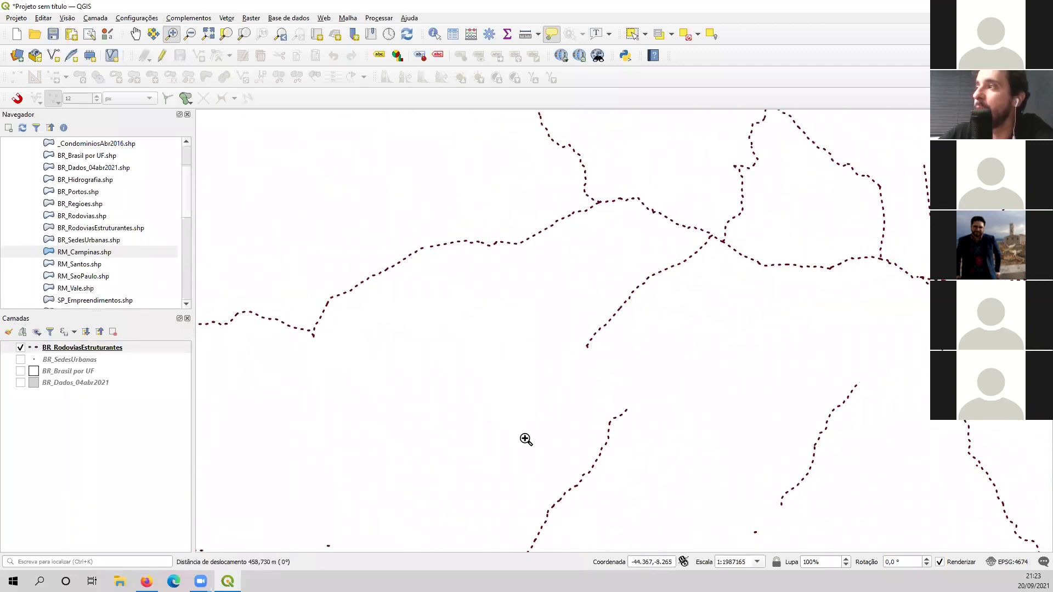
scroll(573, 293, up, 1)
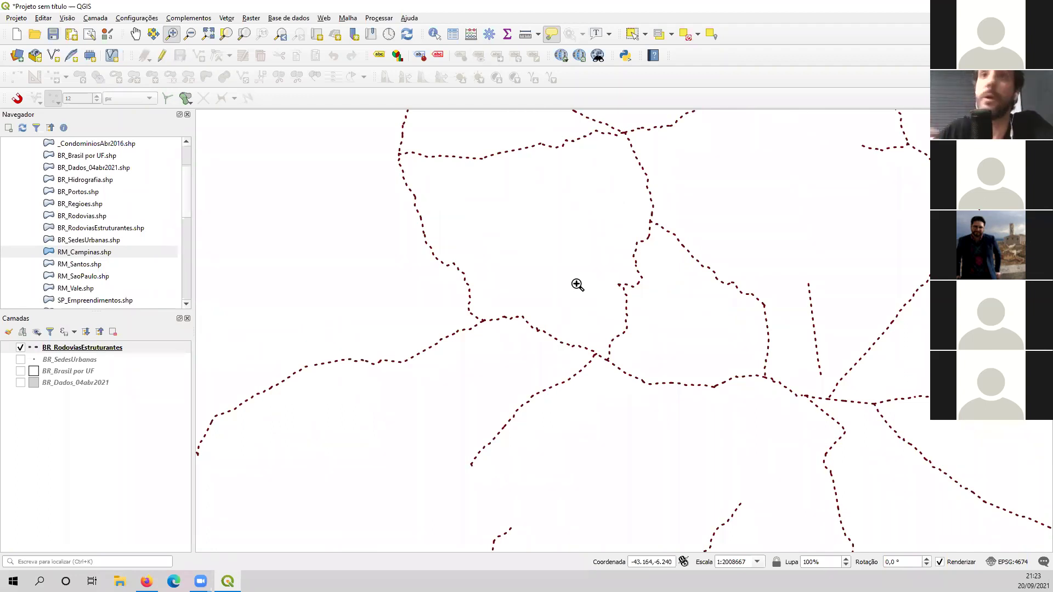
click(102, 351)
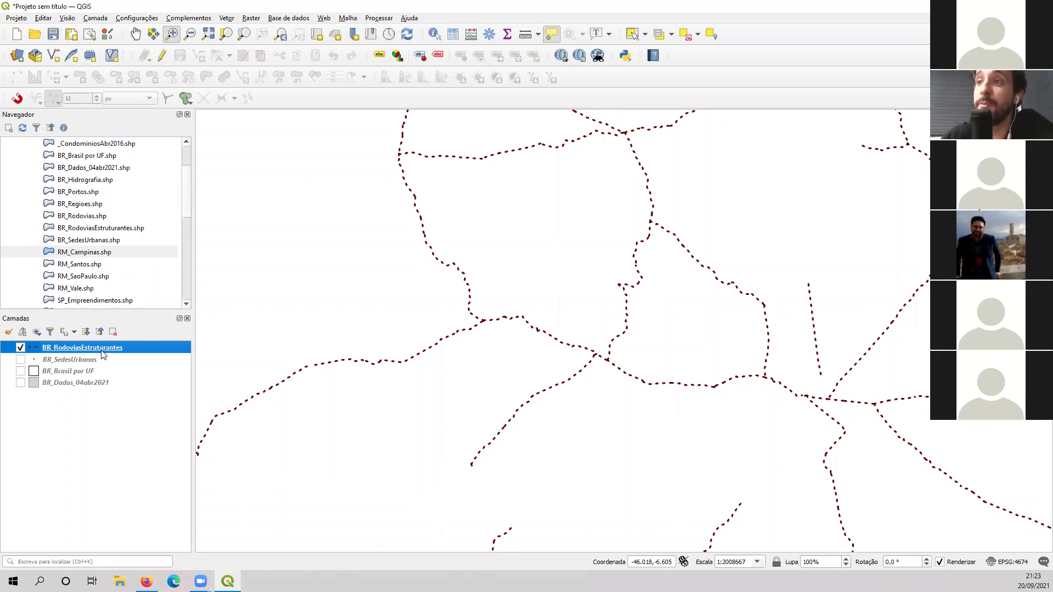
right_click(102, 355)
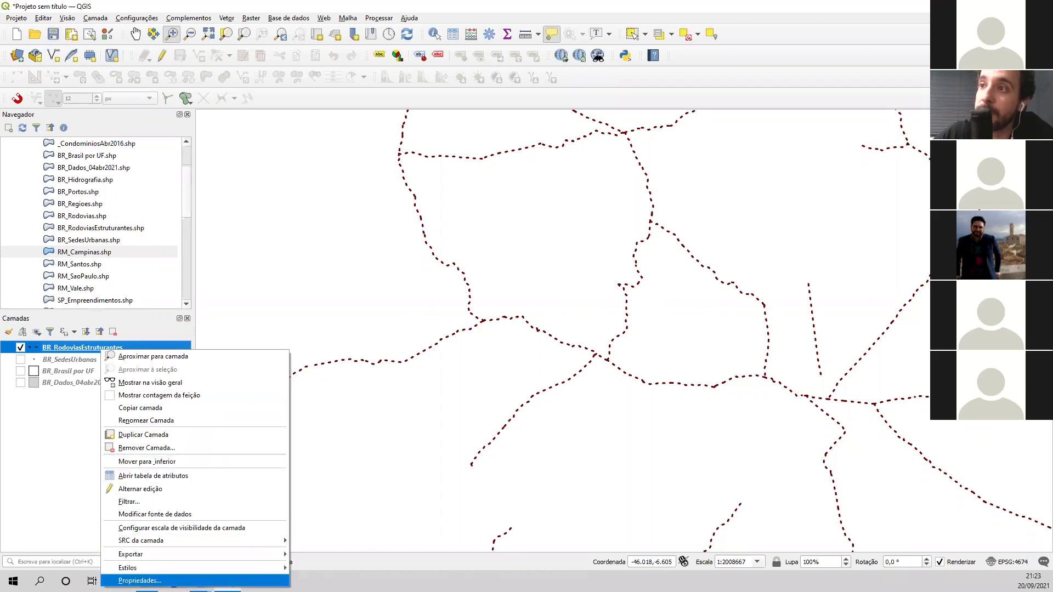
click(141, 580)
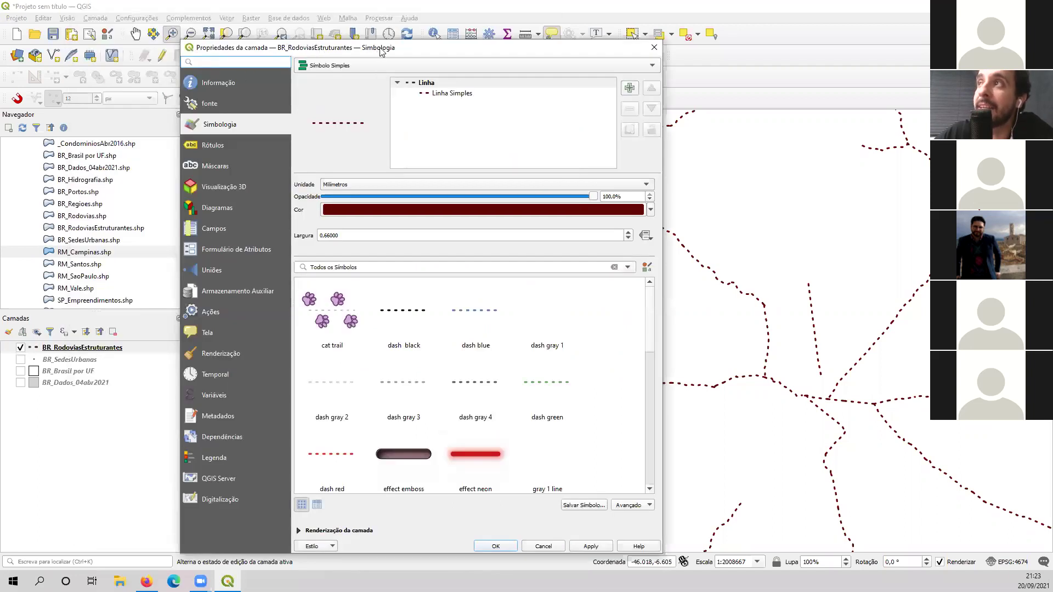
Step: Open the Linha Simples settings of the road symbol and set its colour to orange
drag(382, 50, 411, 46)
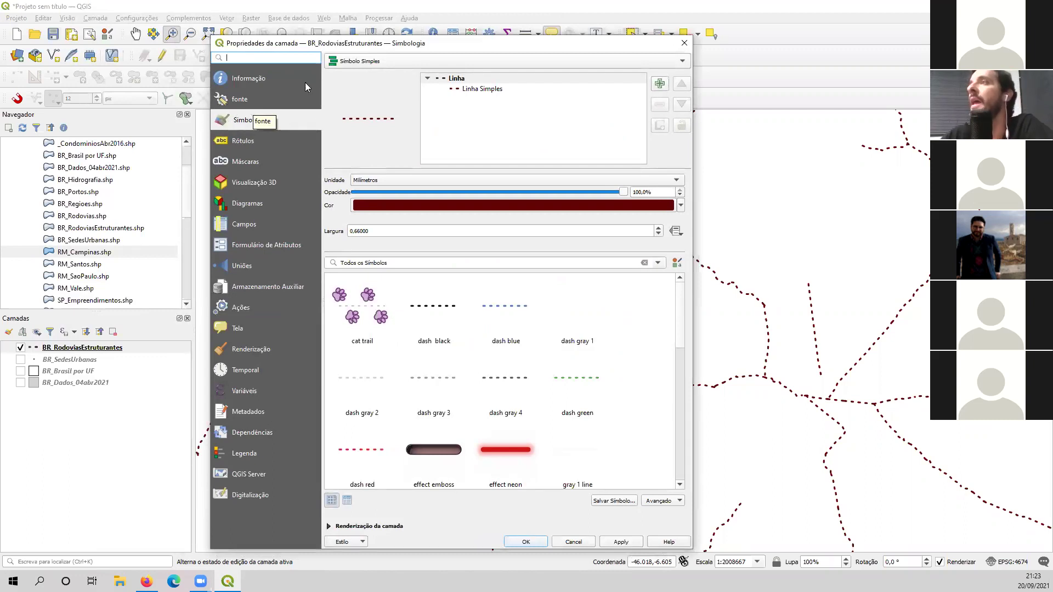
mouse_move(680, 305)
mouse_down()
mouse_move(686, 424)
mouse_move(680, 285)
mouse_up()
drag(476, 43, 458, 43)
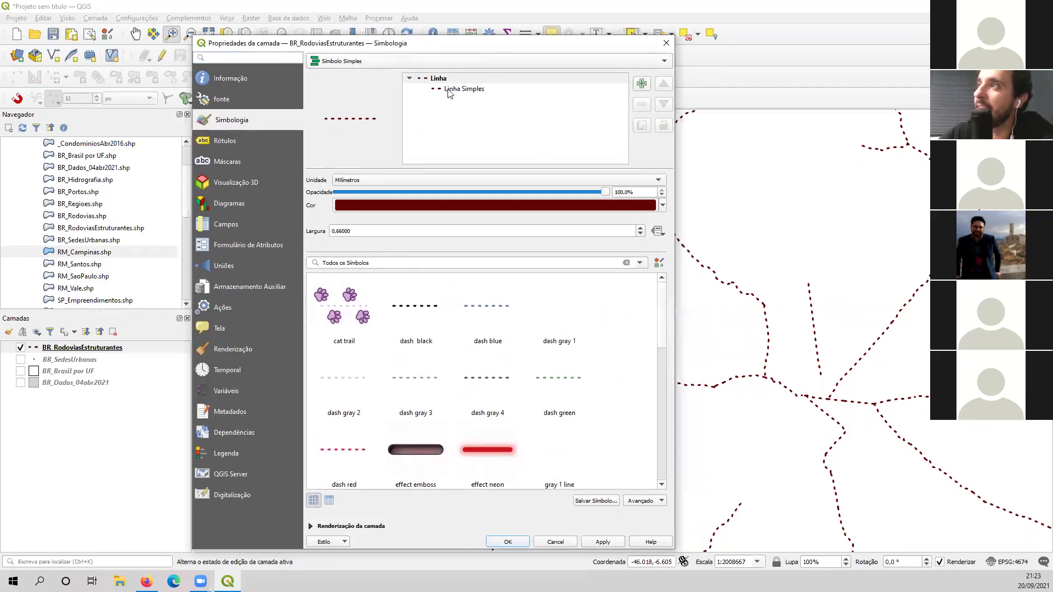
click(468, 91)
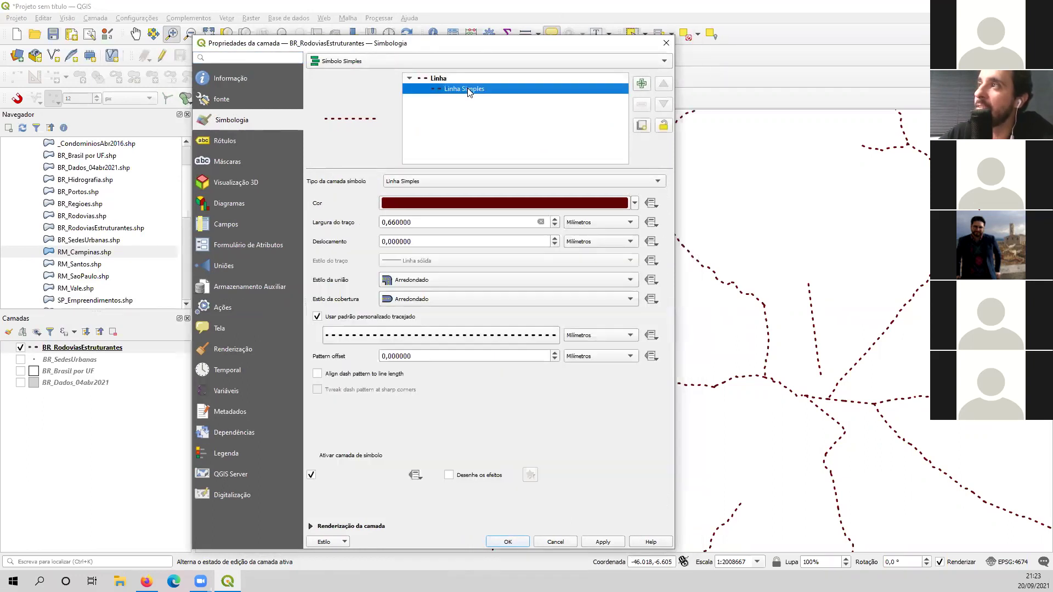
click(443, 81)
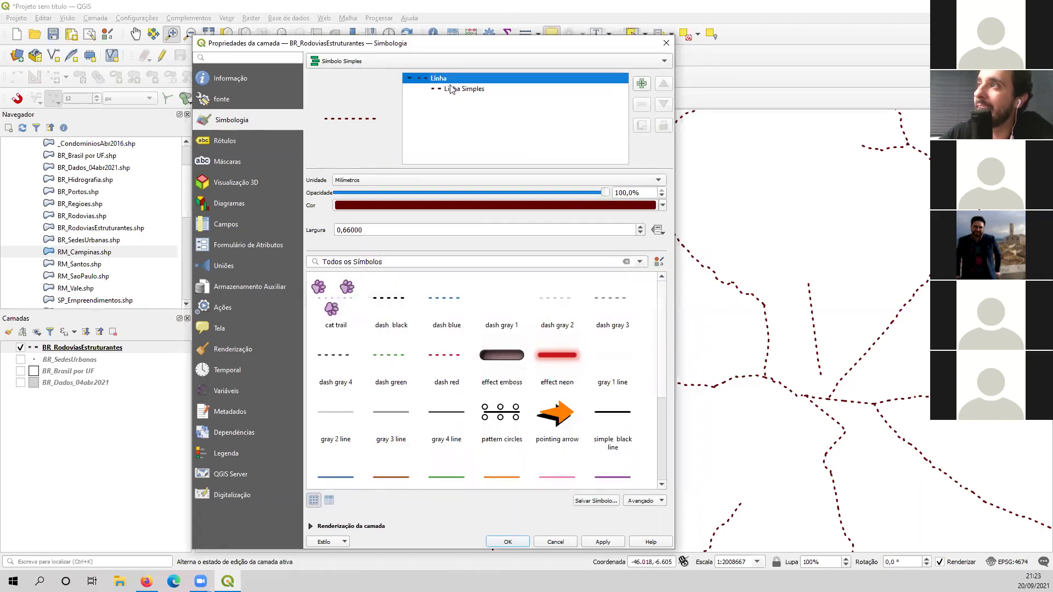
click(460, 92)
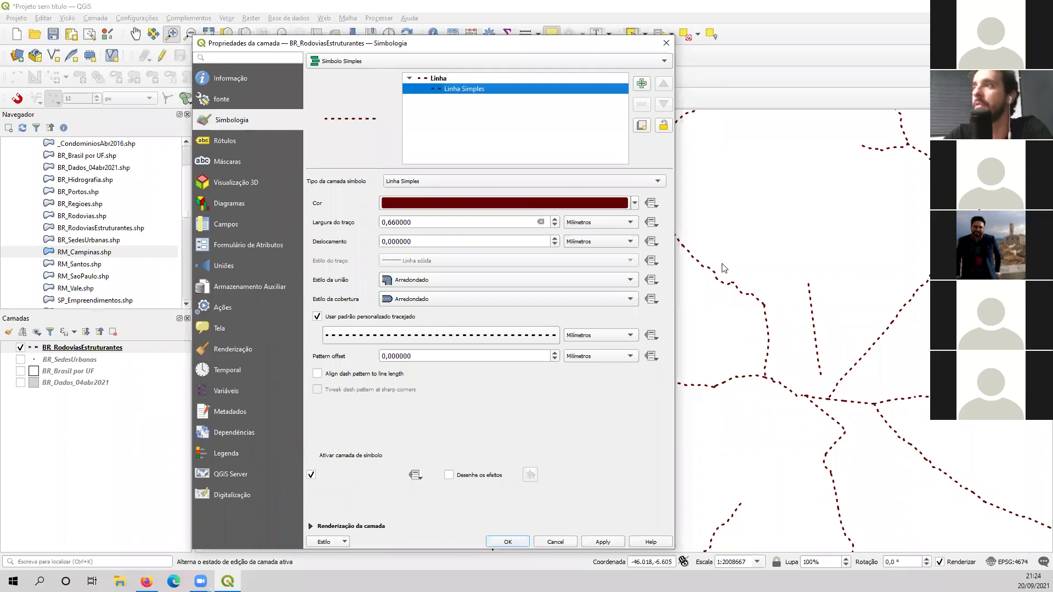
click(636, 204)
drag(485, 261, 474, 235)
mouse_move(455, 237)
mouse_down()
mouse_move(446, 236)
mouse_move(458, 235)
mouse_up()
click(568, 389)
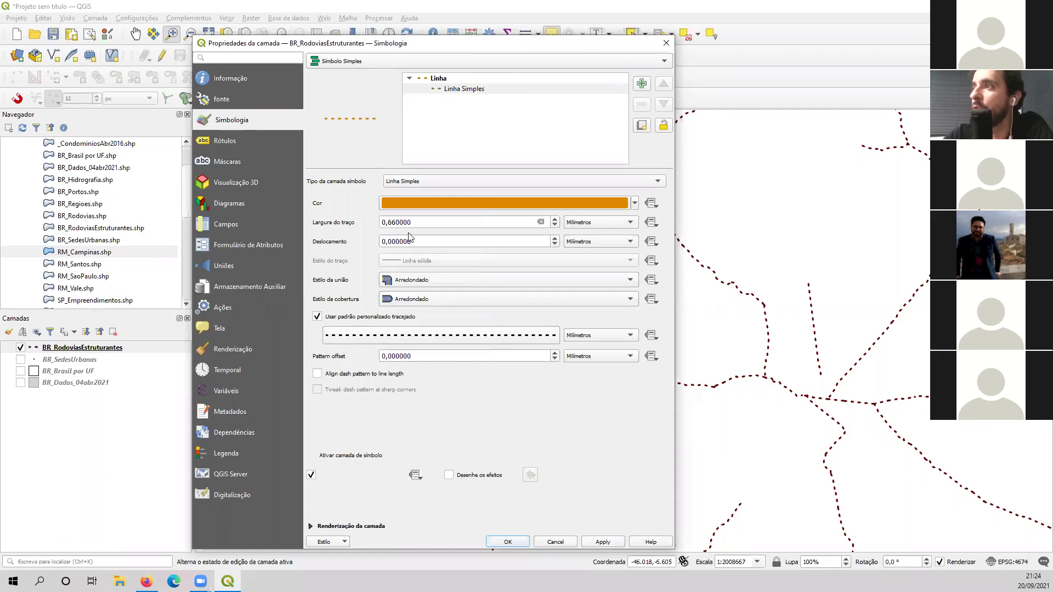
Step: Set the road line's stroke width to 1 millimetre and apply it to the map
click(389, 222)
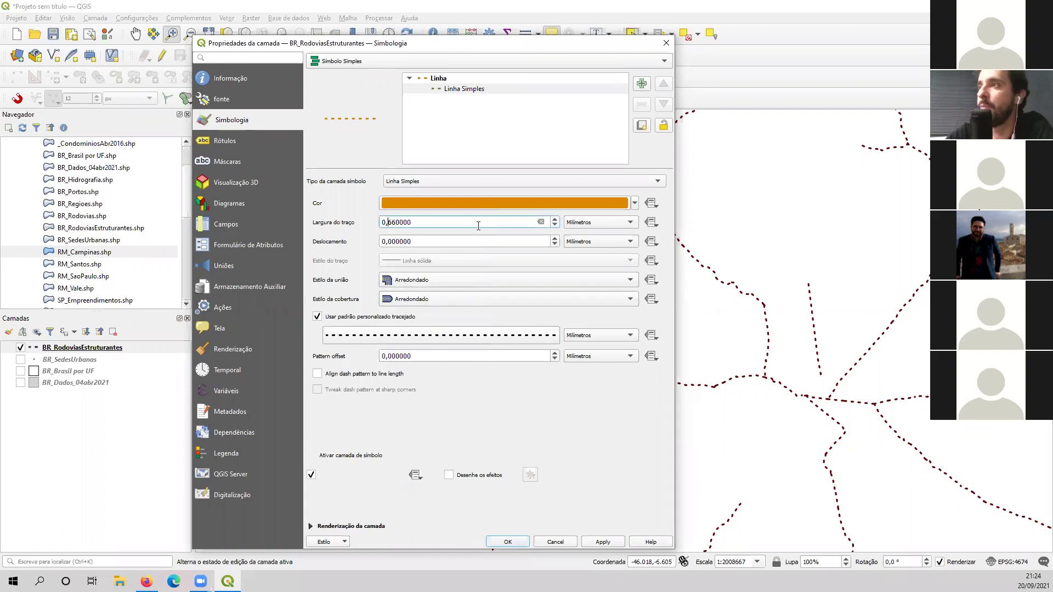
key(Delete)
key(Delete)
key(Delete)
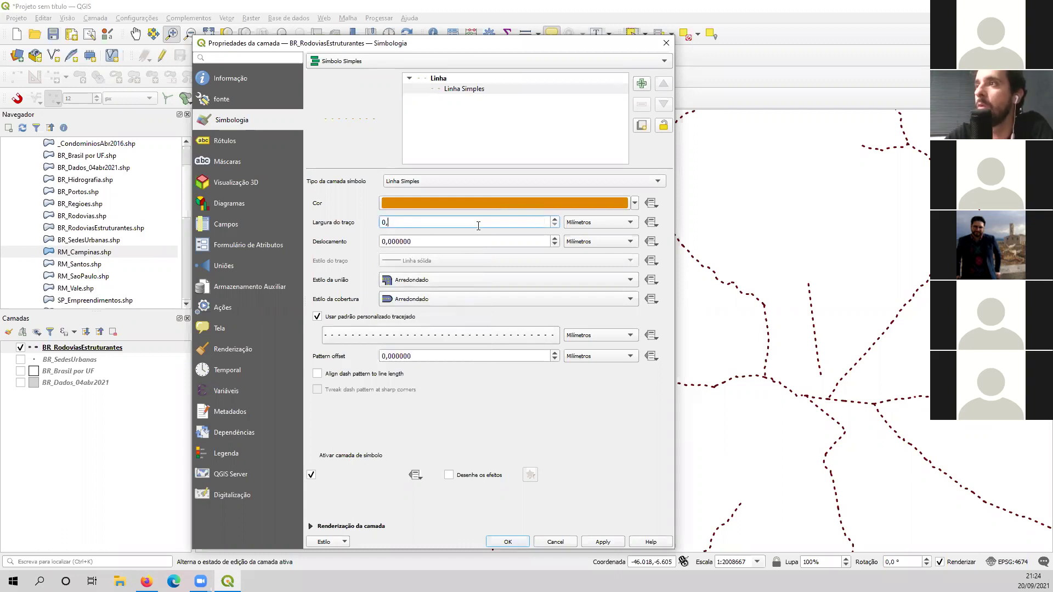
text(1)
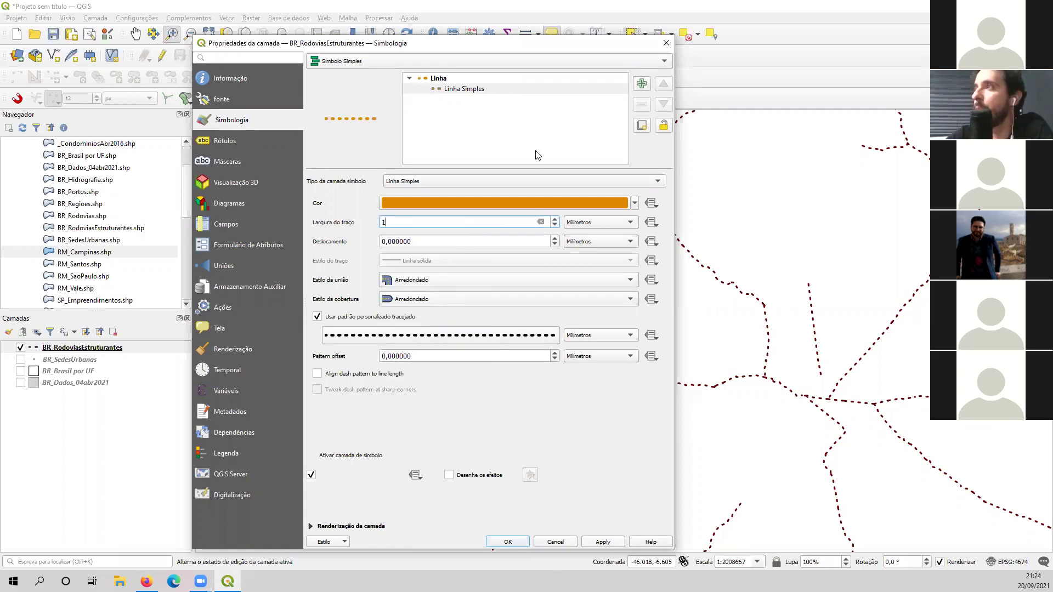
drag(509, 48, 151, 35)
click(239, 530)
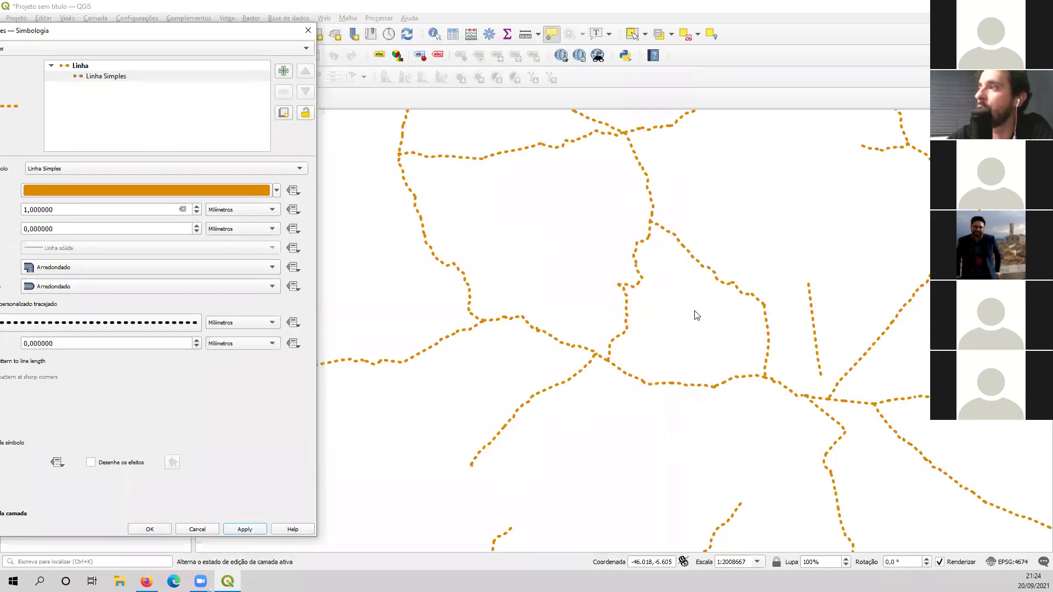
Step: Set the road line's stroke width to 4 millimetres and apply it to the map
drag(225, 34, 373, 50)
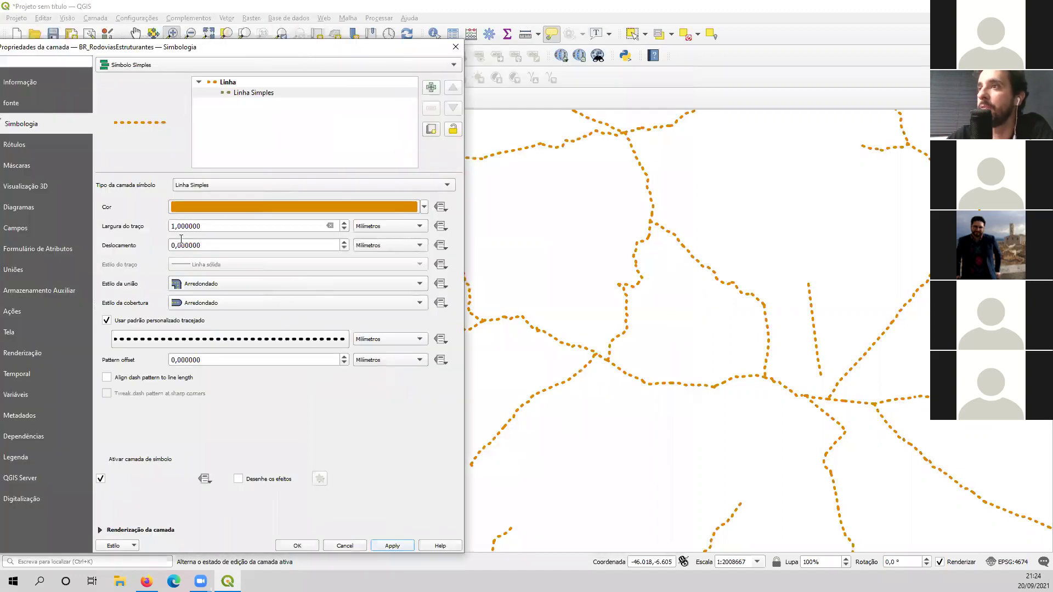
text(4)
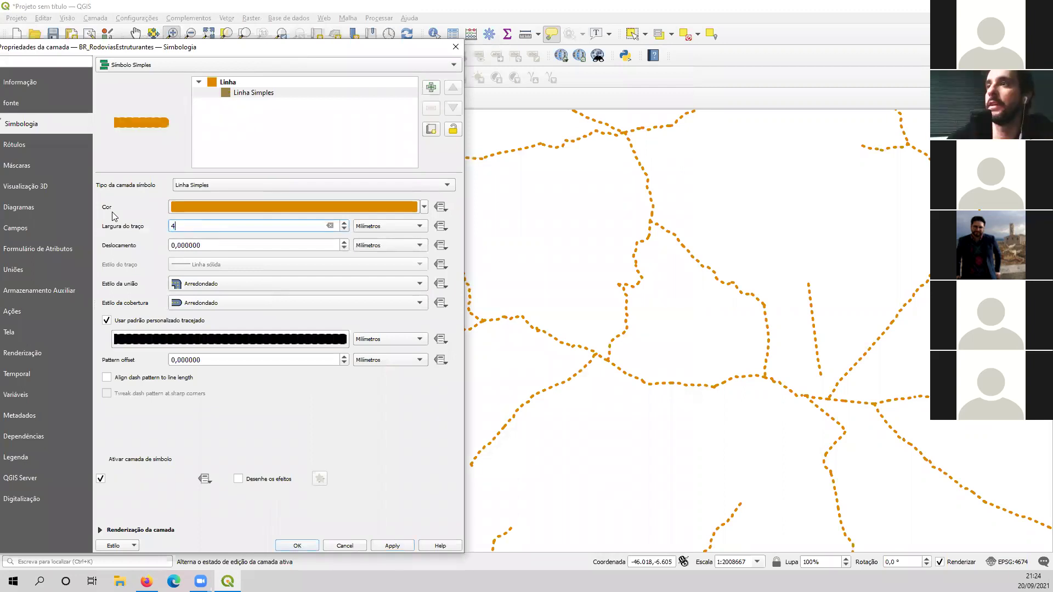
click(379, 547)
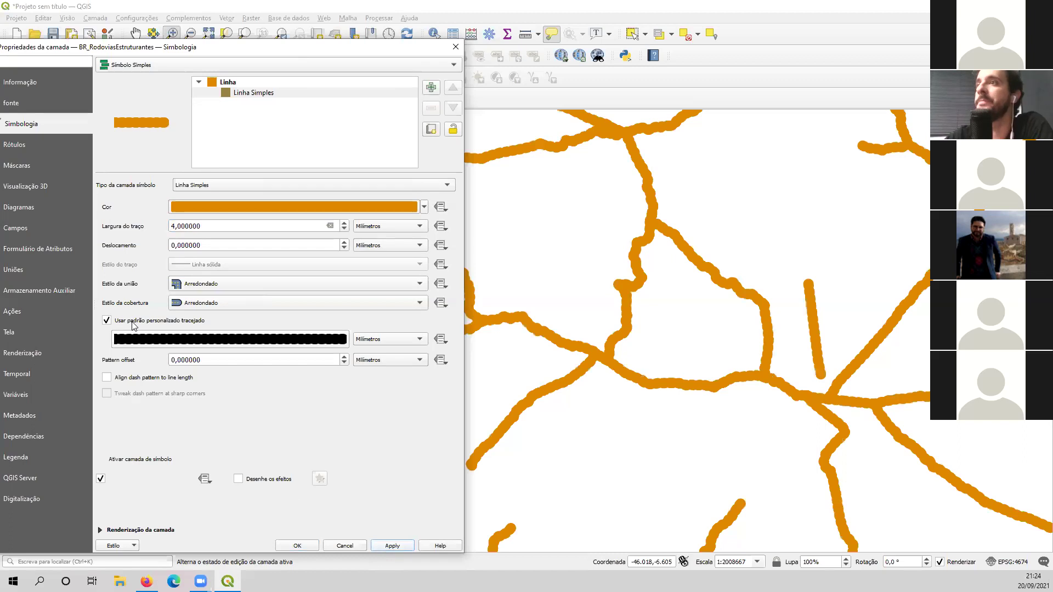
Step: Reduce the road line's stroke width to 0,2 millimetres
double_click(229, 226)
text(1)
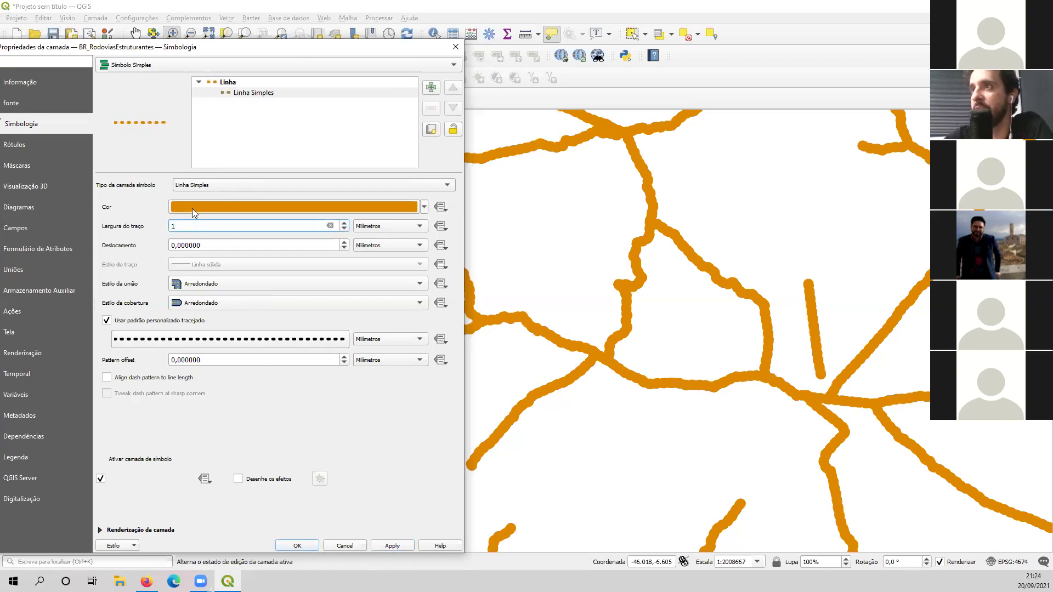
text(0,2)
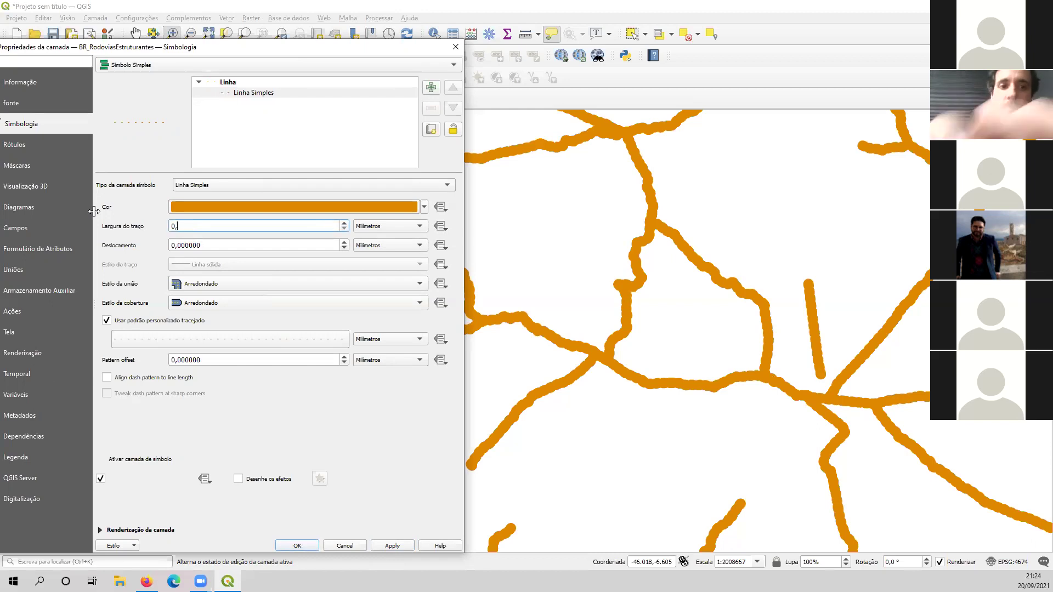
Step: Accept the road layer's symbology, then display BR_SedesUrbanas in place of BR_RodoviasEstruturantes
click(303, 546)
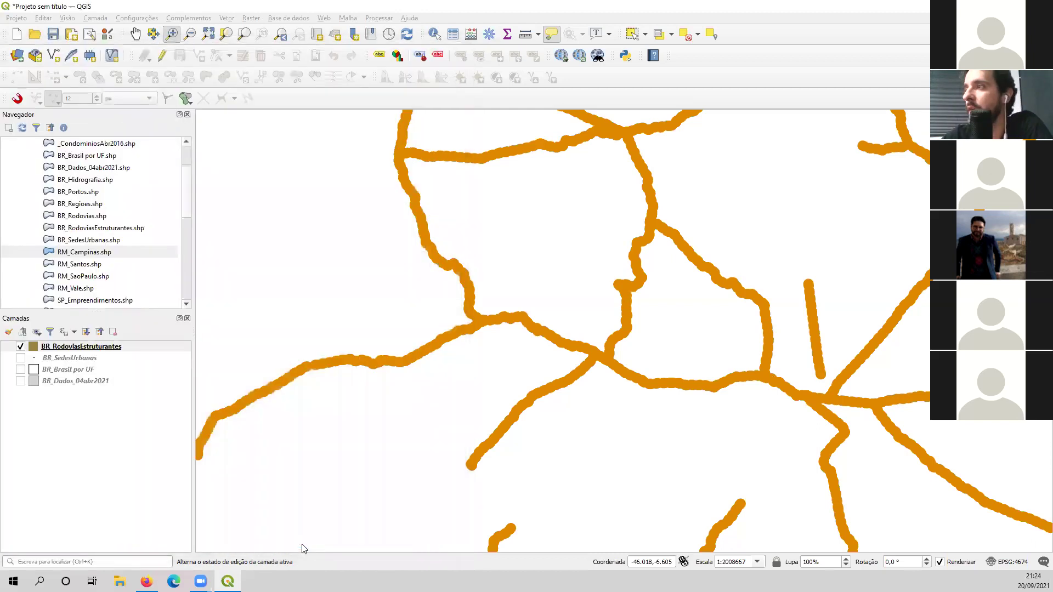
click(21, 347)
click(21, 358)
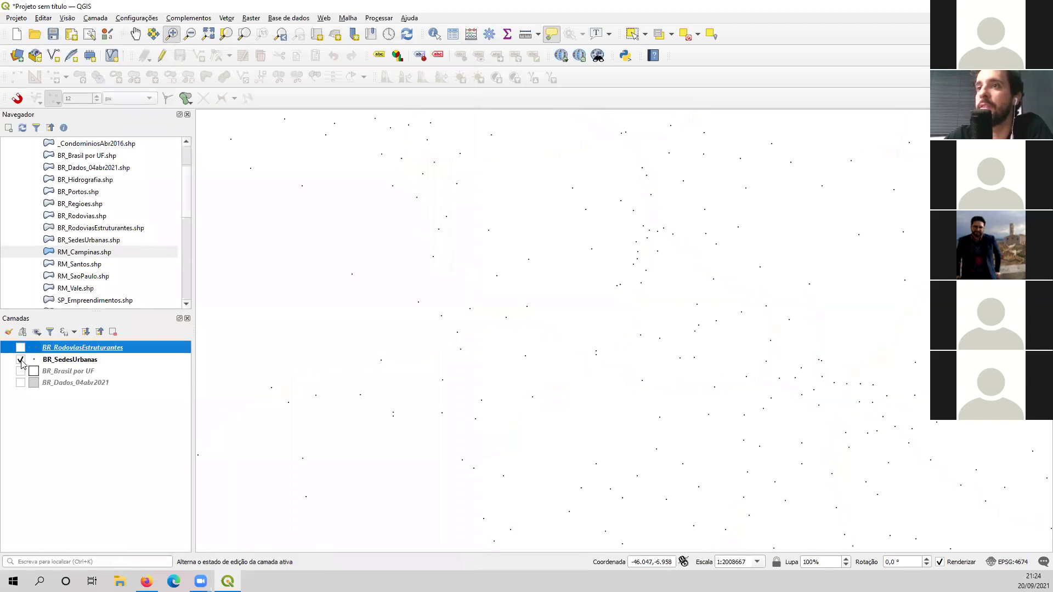
Step: Open the BR_SedesUrbanas symbology and apply the "diamond red" preset symbol to its points
click(33, 361)
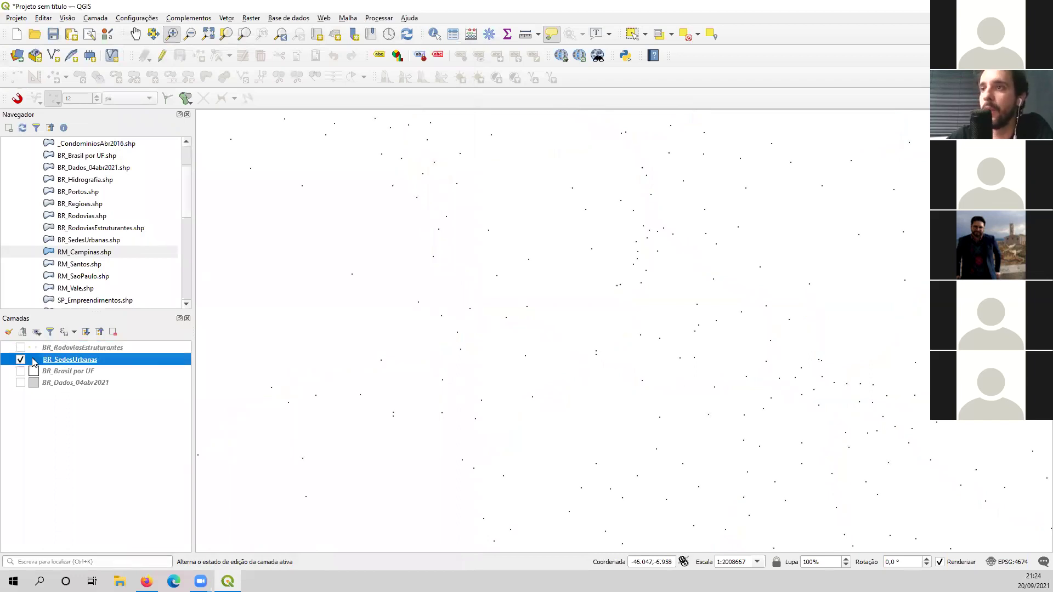
double_click(34, 362)
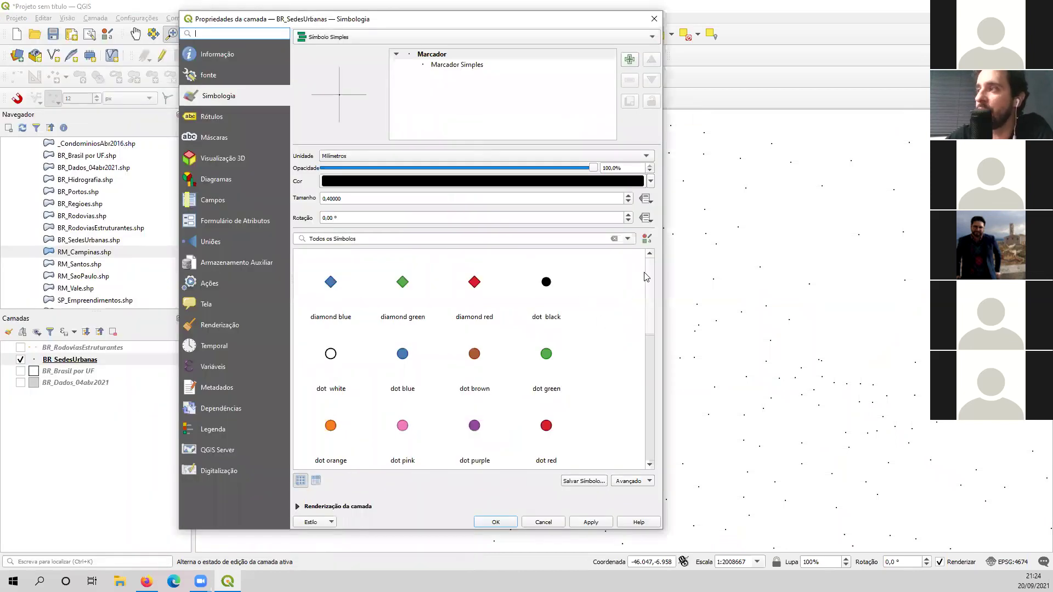
drag(647, 277, 655, 252)
scroll(638, 379, down, 1)
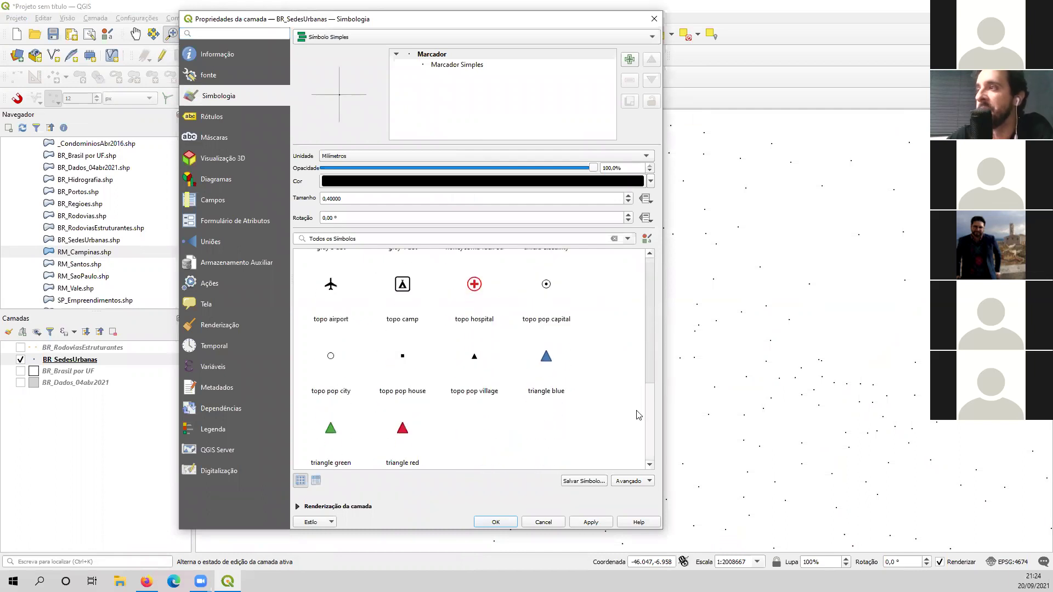
scroll(653, 339, up, 5)
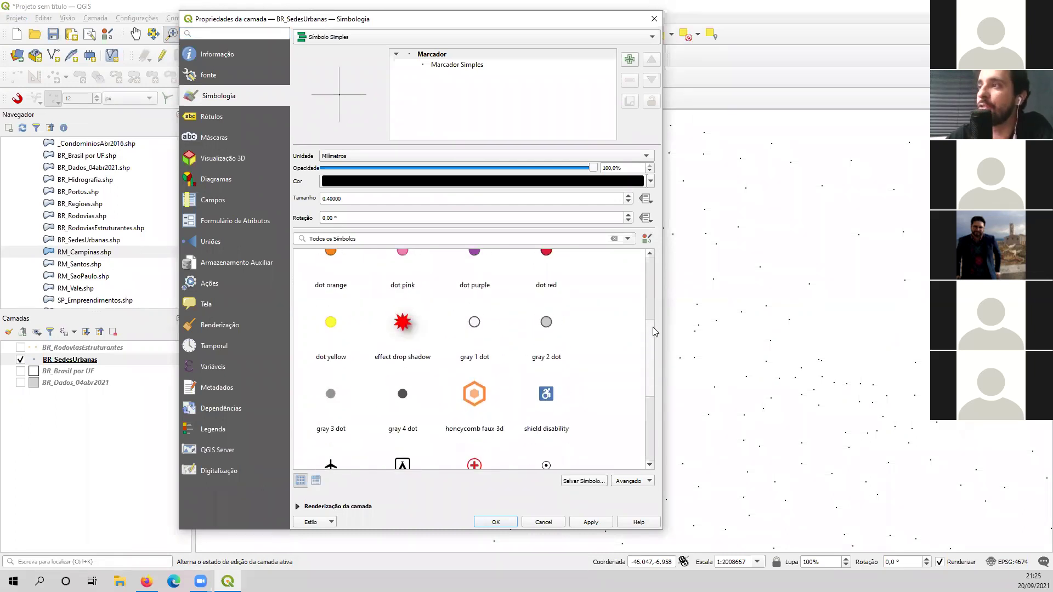
scroll(652, 286, up, 1)
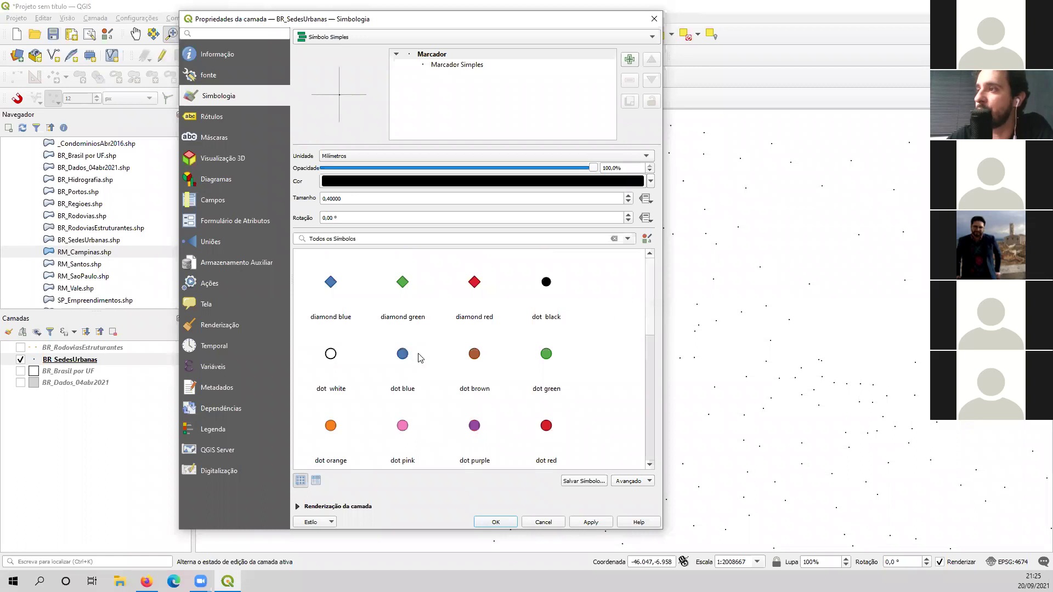
click(475, 283)
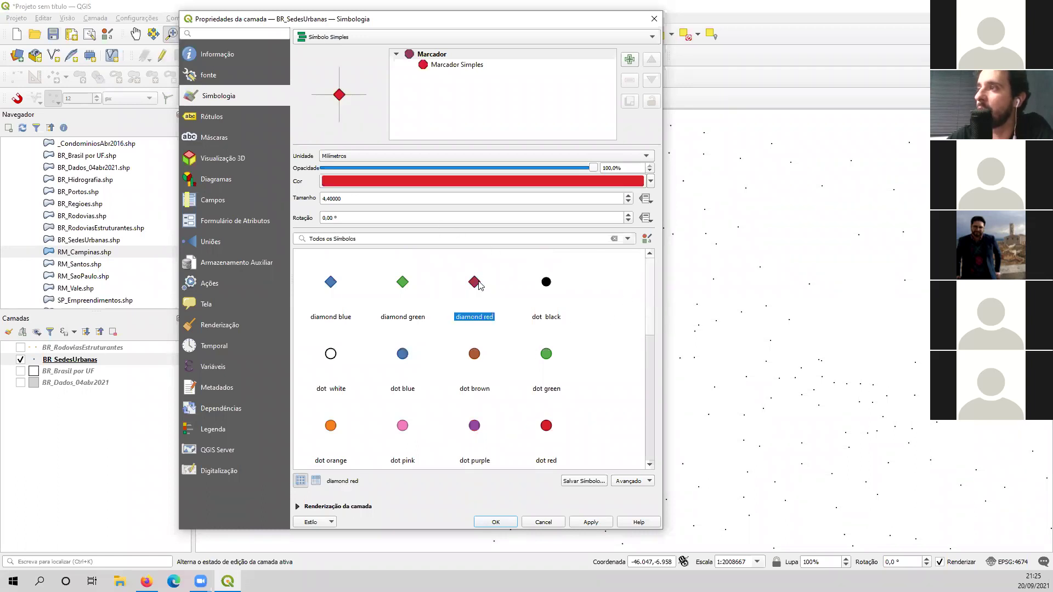
drag(493, 22, 311, 26)
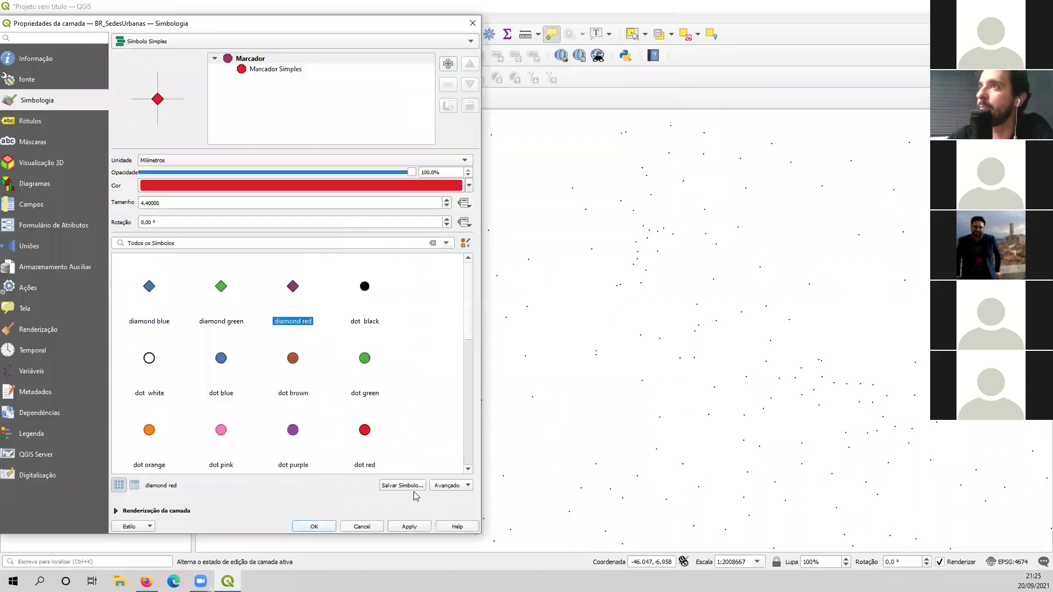
click(410, 527)
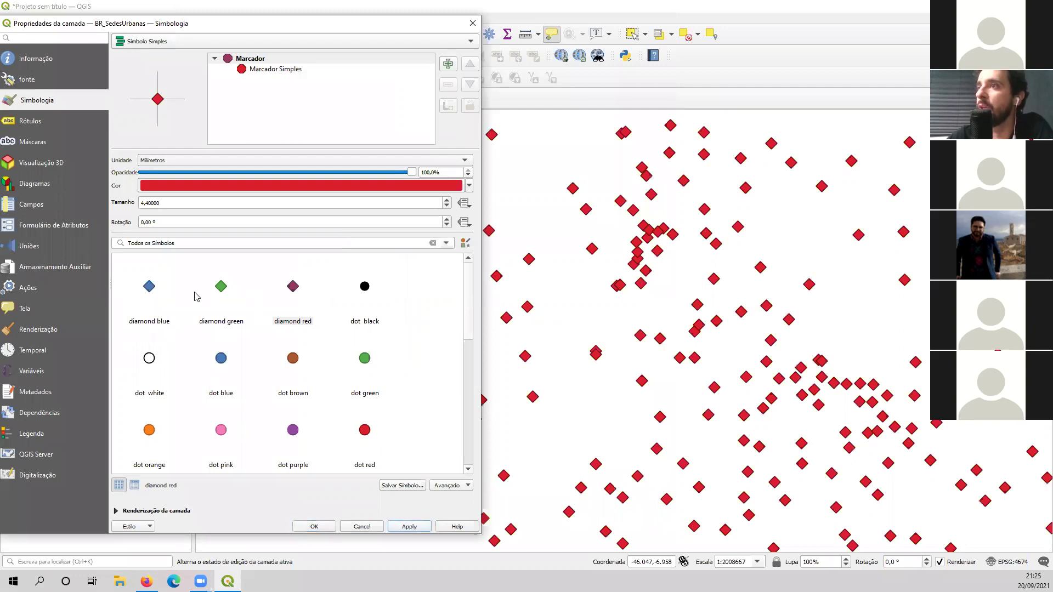
Step: Apply the "diamond blue" preset to BR_SedesUrbanas and open the settings of its simple marker (Marcador Simples)
click(143, 293)
click(412, 528)
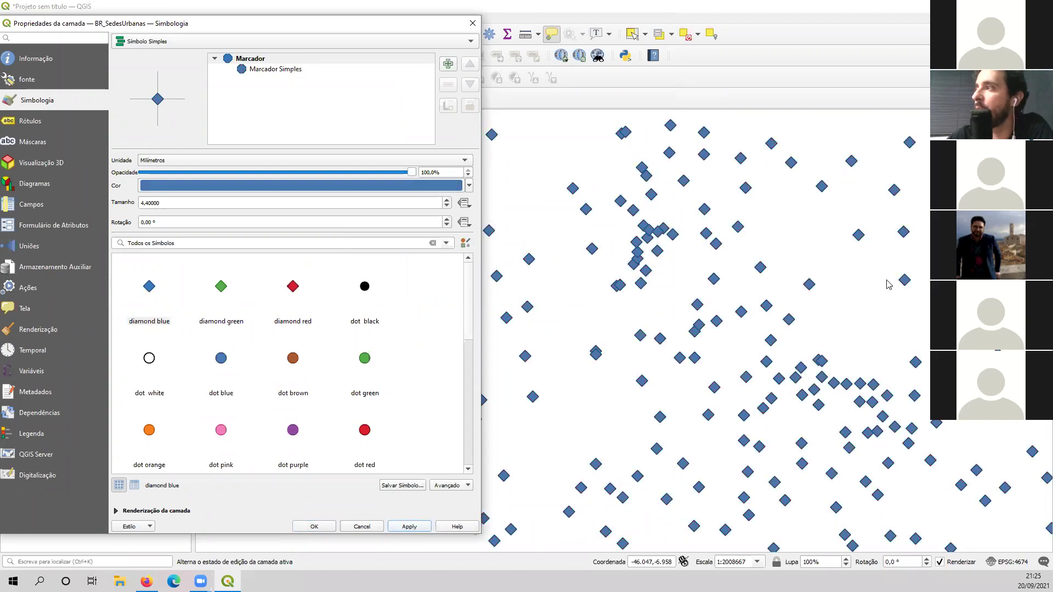
drag(274, 25, 346, 40)
click(305, 75)
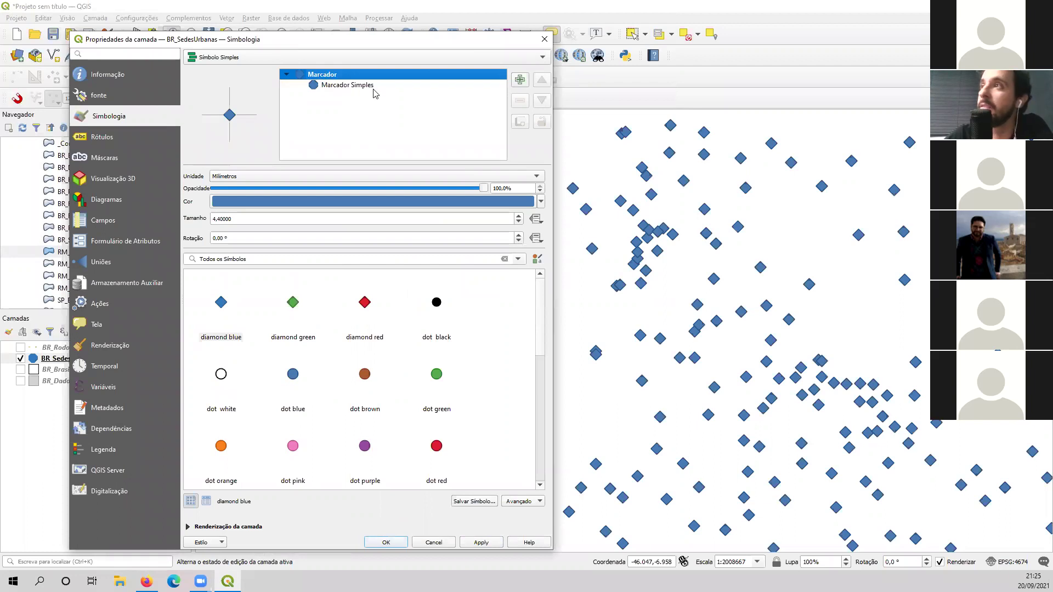
click(362, 88)
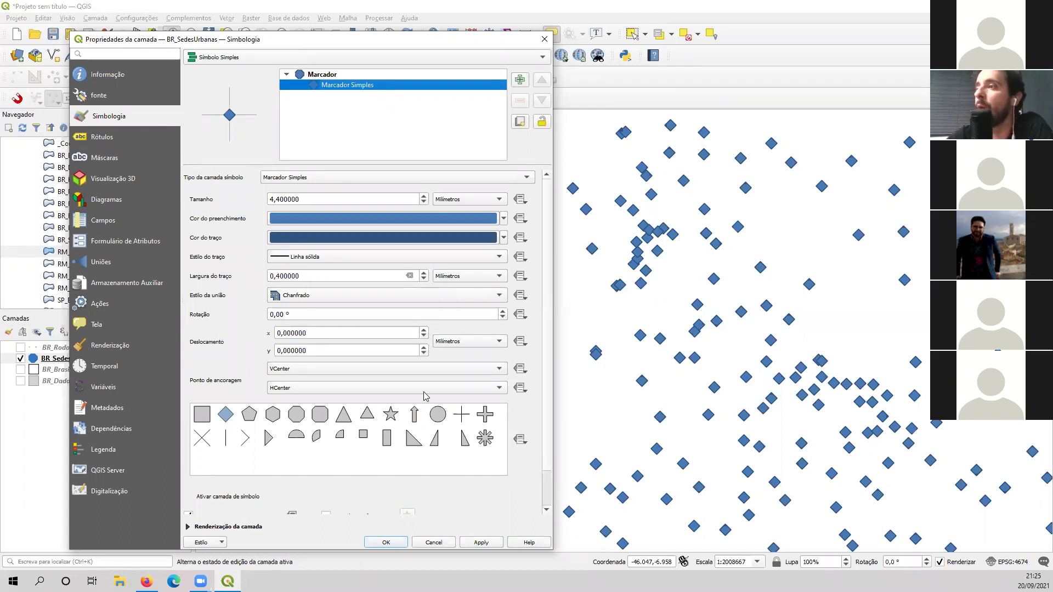
Step: Try the cross and diamond shapes for the simple marker, then apply the eight-armed asterisk shape
click(485, 415)
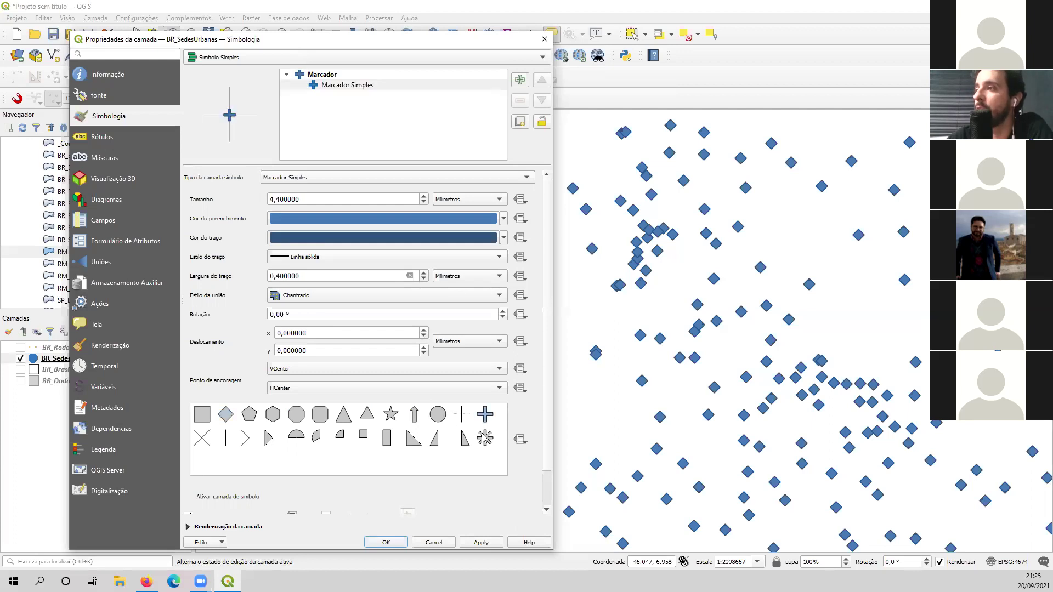
click(225, 416)
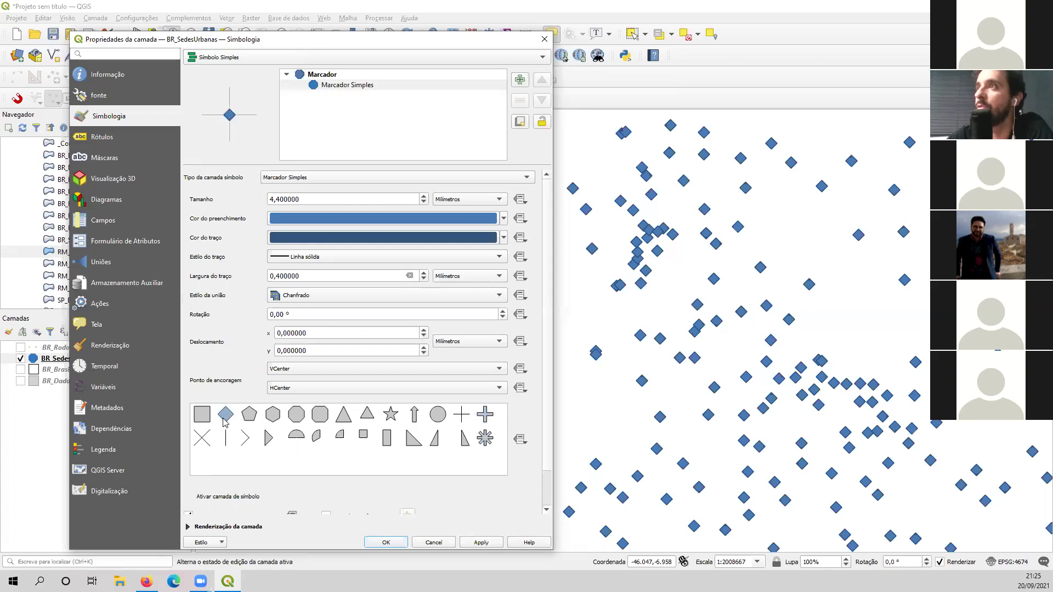
click(485, 439)
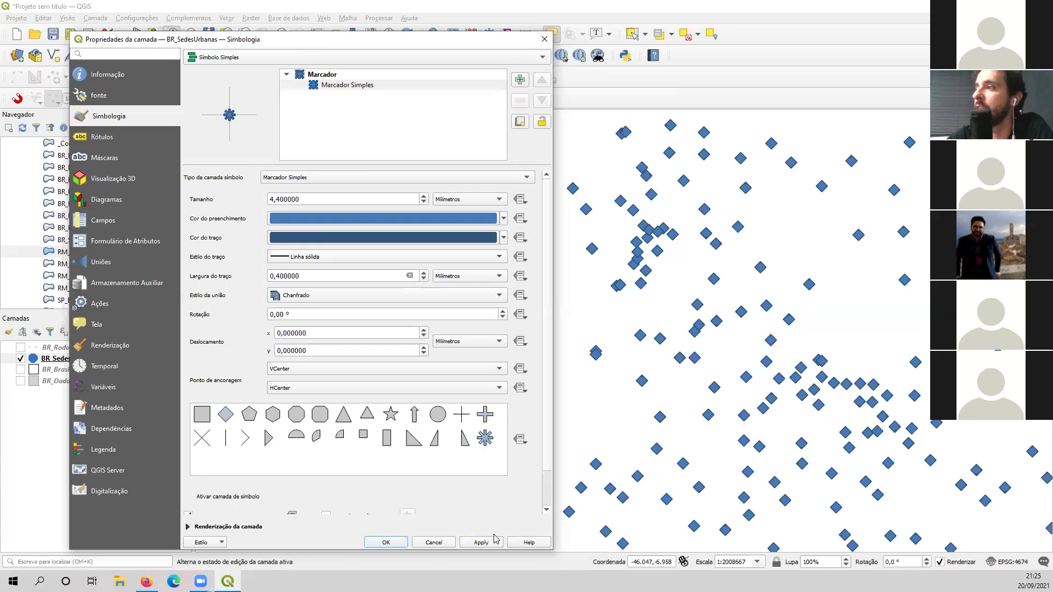
click(494, 543)
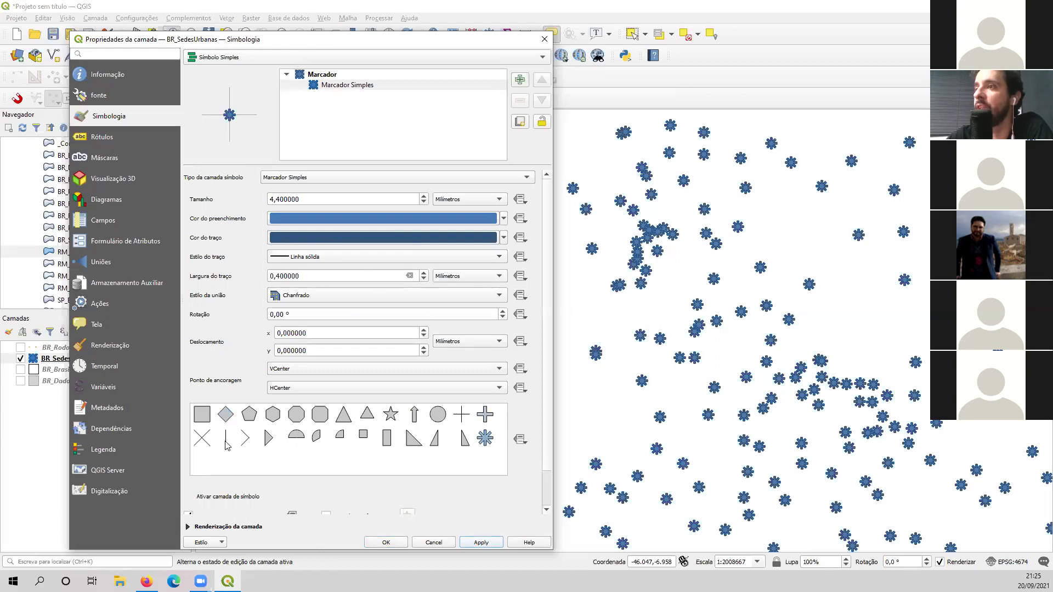
Step: Change the simple marker to a square with a dark grey fill and apply it to the layer
click(201, 414)
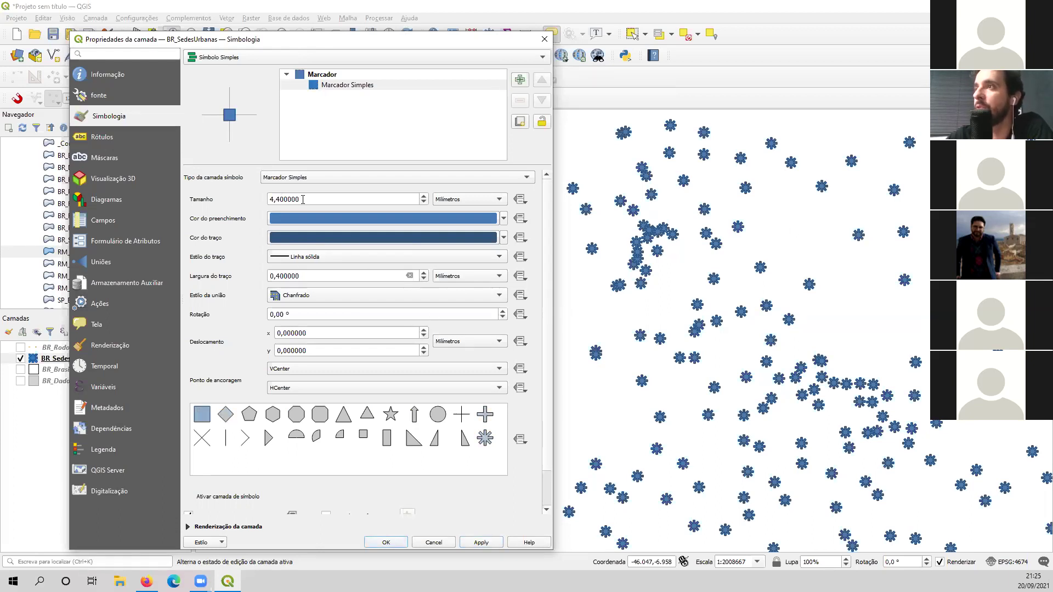
click(313, 87)
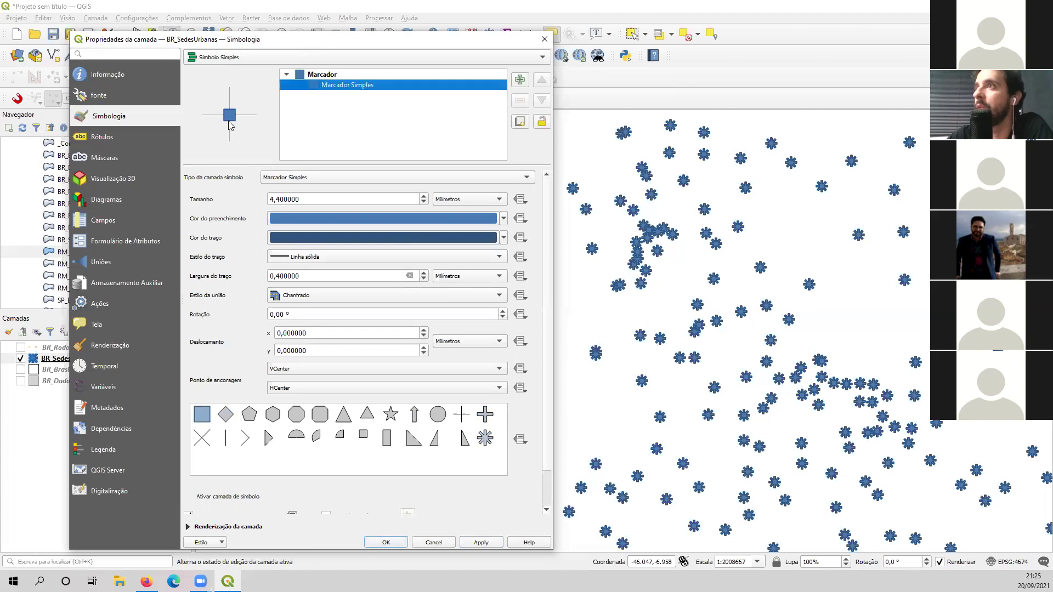
click(503, 218)
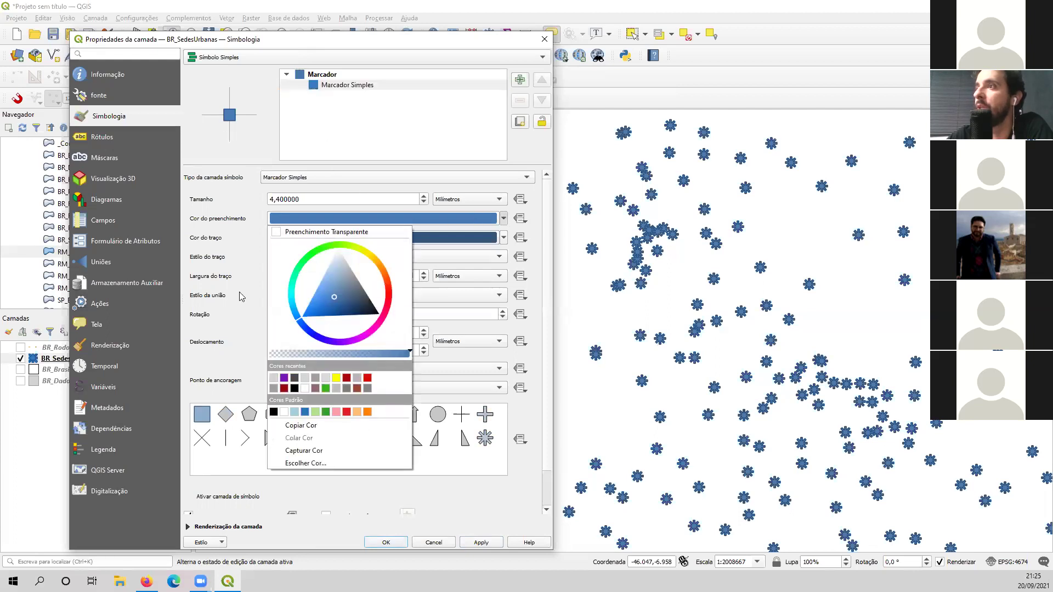
drag(335, 299, 372, 300)
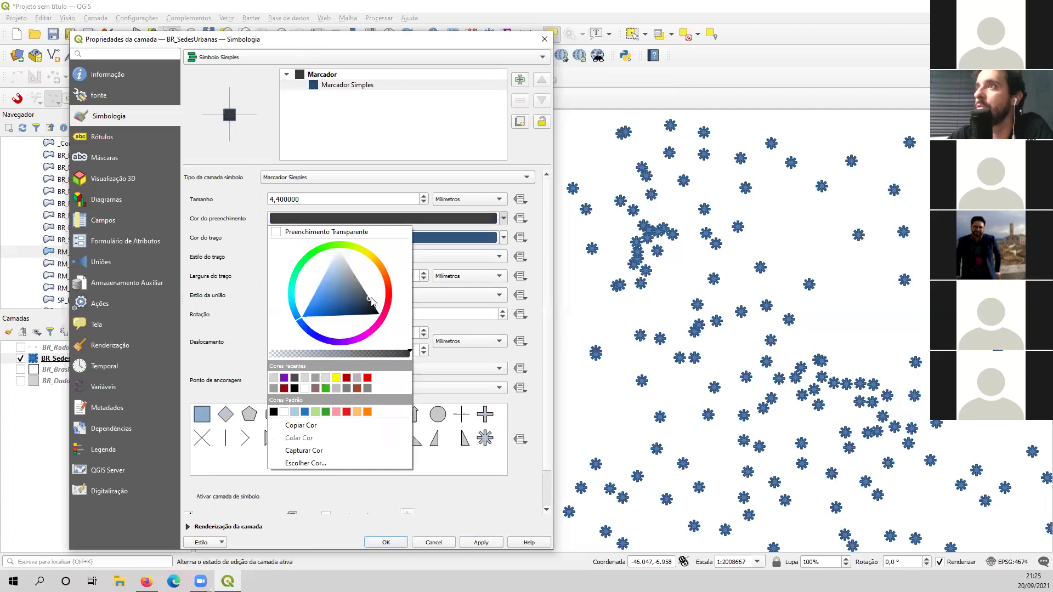
click(454, 476)
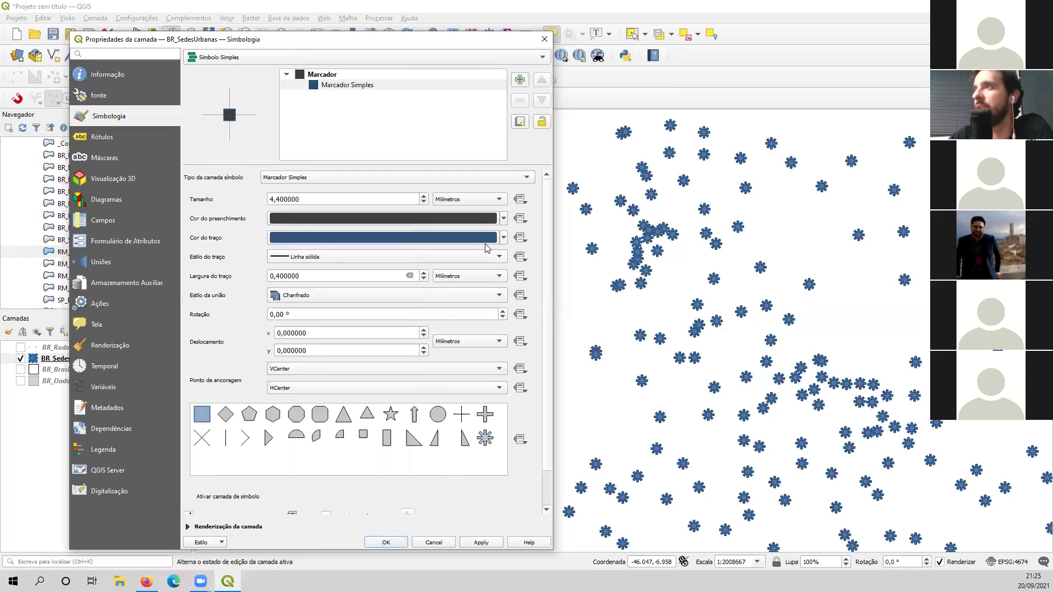
click(484, 543)
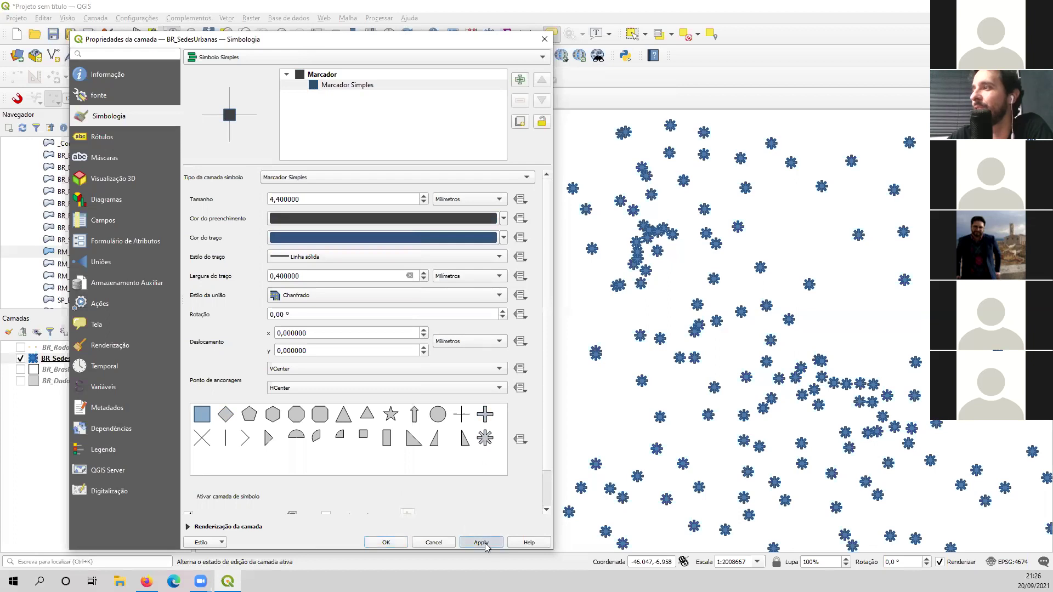
click(503, 240)
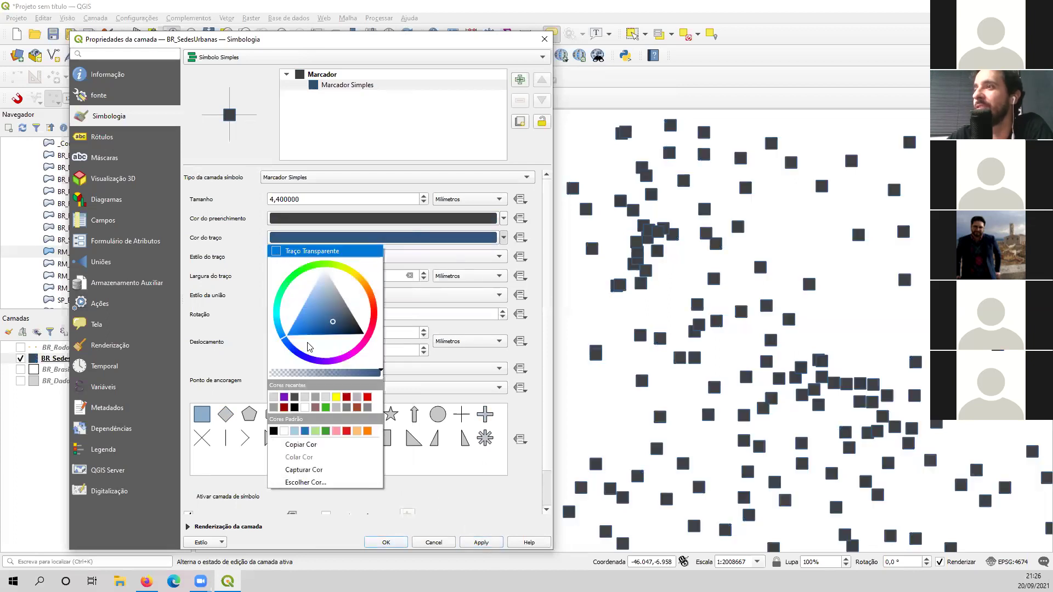
click(442, 240)
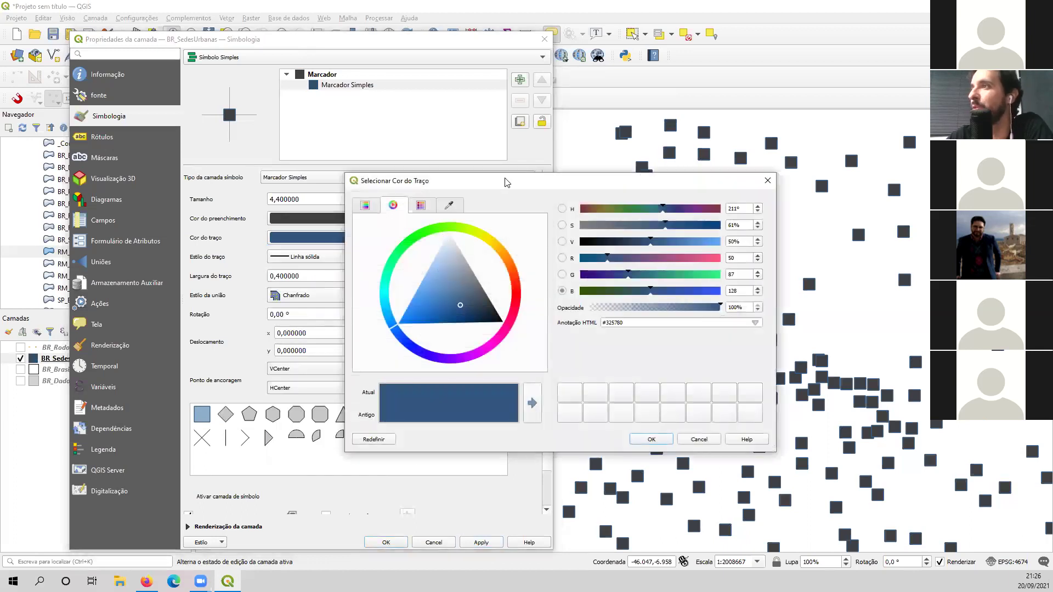
click(697, 439)
Step: Set the square marker's stroke width to 0 and its size to 2 mm, and accept the symbology
double_click(335, 280)
text(0)
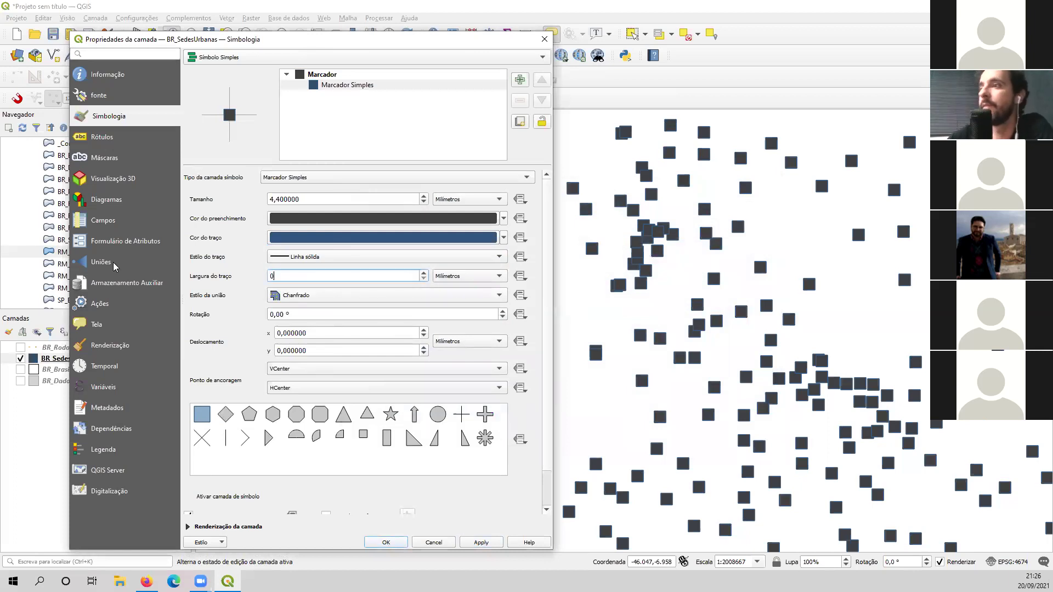
click(481, 542)
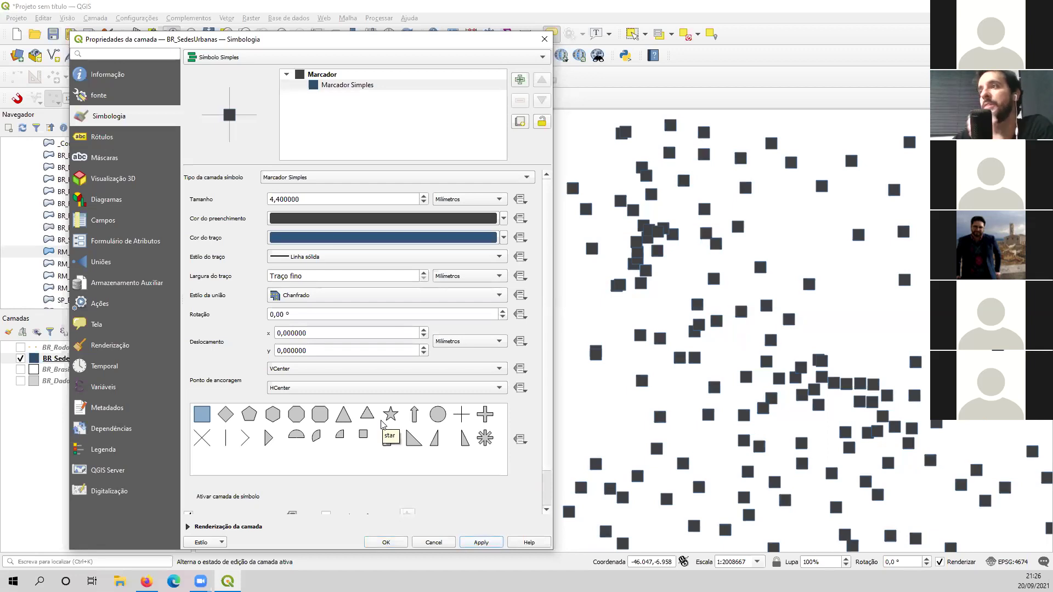
double_click(305, 198)
text(2)
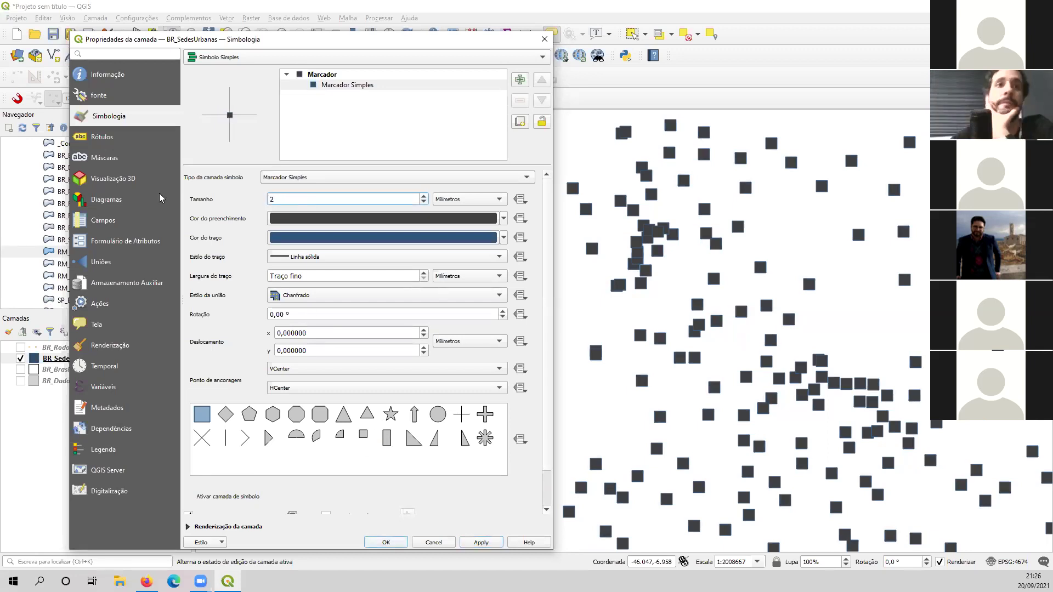
click(387, 542)
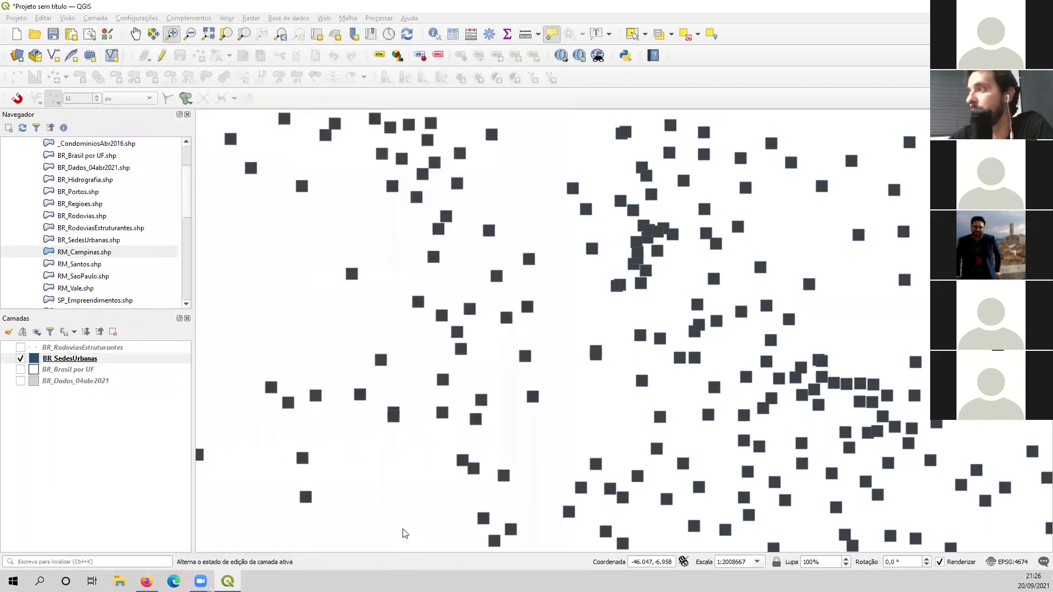
Step: Hide the BR_SedesUrbanas layer and display BR_Dados_04abr2021 to view its polygon boundaries up close
scroll(586, 354, down, 3)
drag(586, 354, 637, 260)
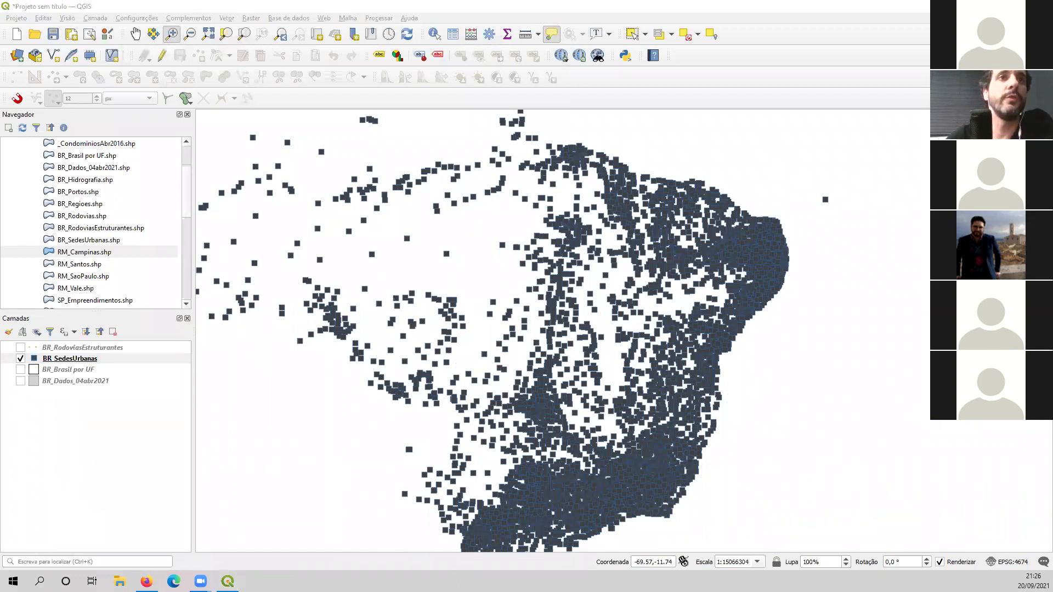
click(20, 359)
click(33, 384)
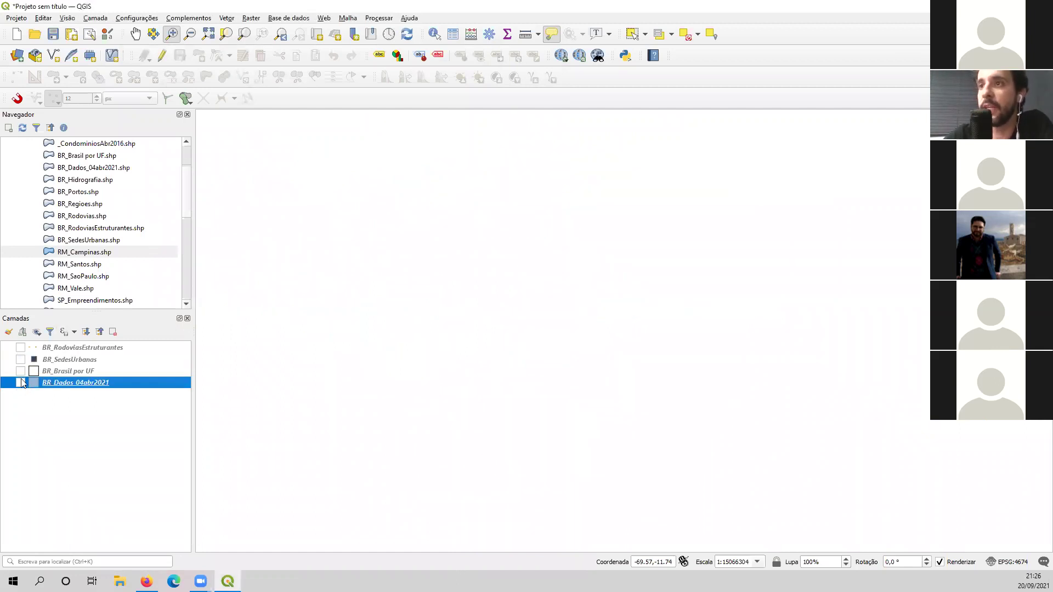
click(21, 383)
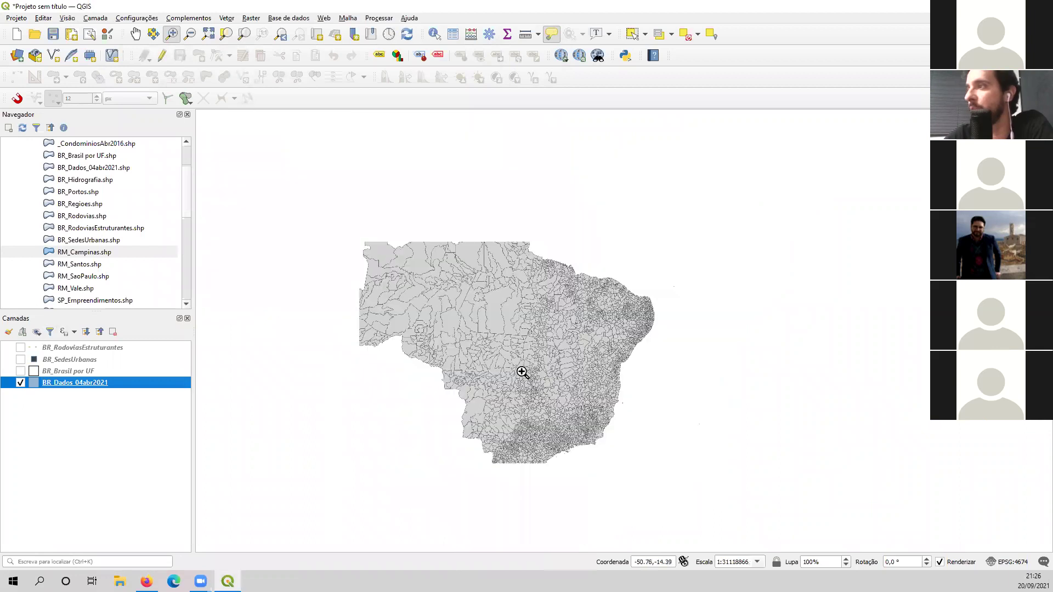
scroll(550, 424, up, 3)
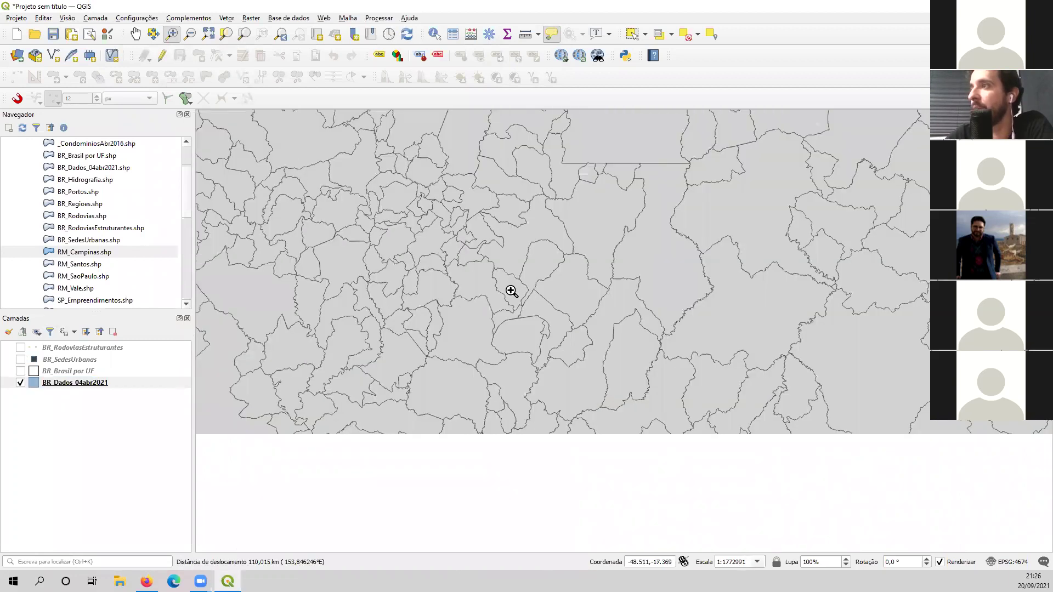
drag(512, 290, 608, 318)
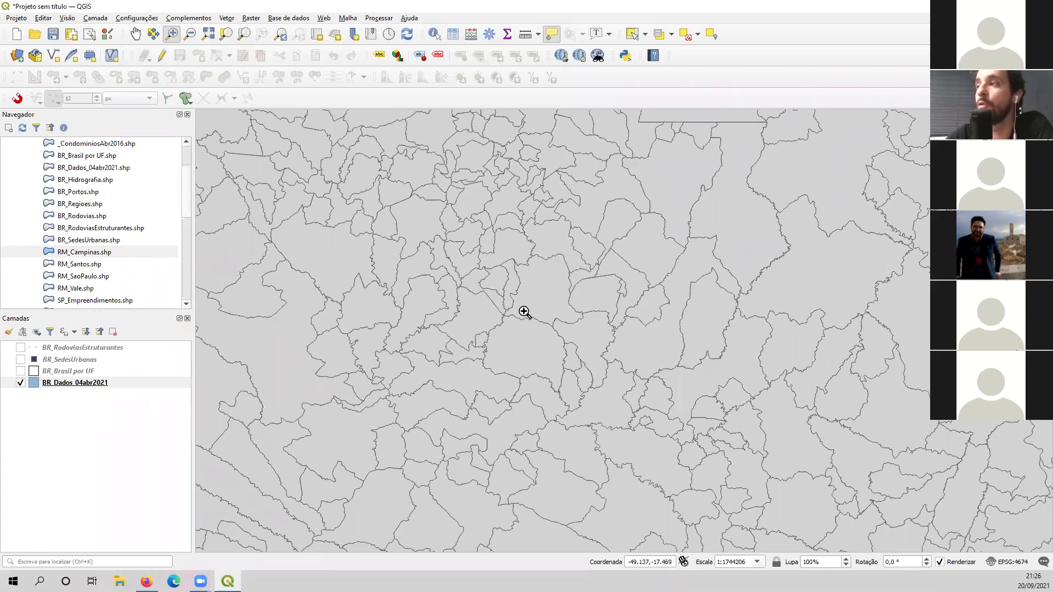
drag(535, 287, 541, 270)
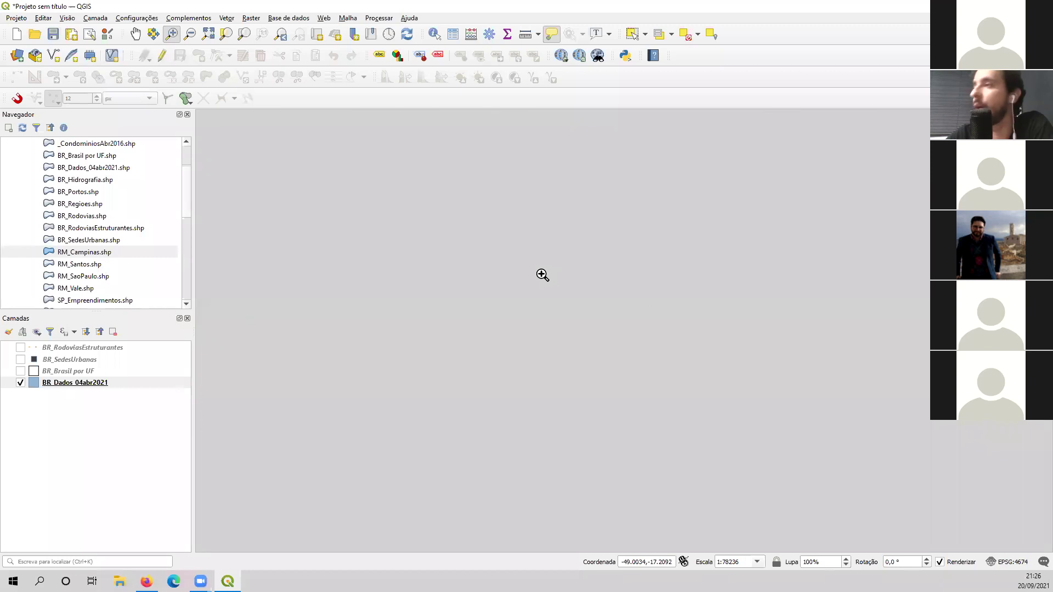
Step: Display the BR_Brasil por UF, BR_SedesUrbanas and BR_RodoviasEstruturantes layers over the whole of Brazil
click(192, 36)
click(284, 35)
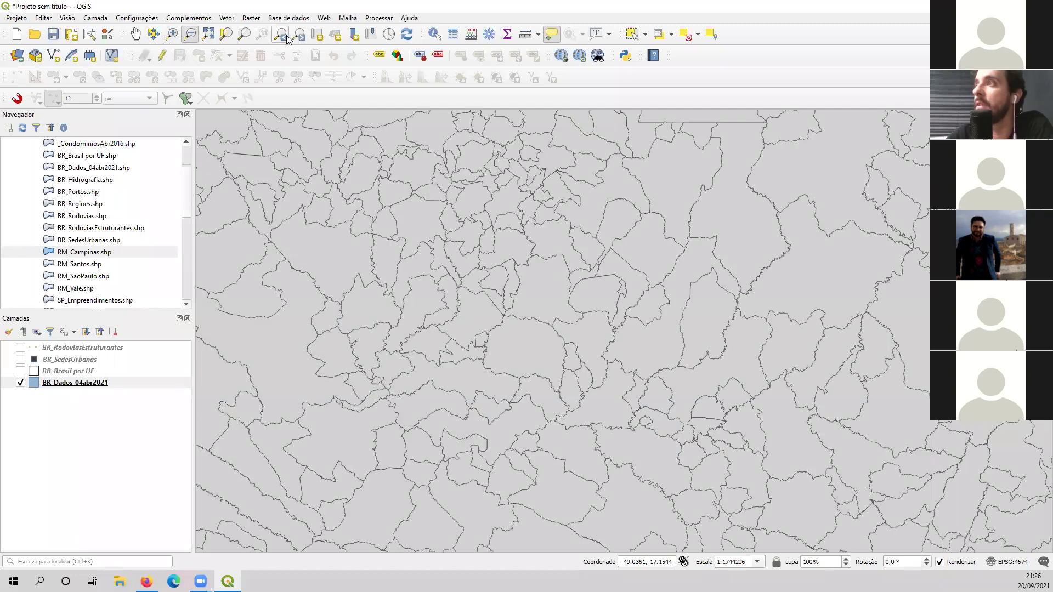
mouse_move(548, 286)
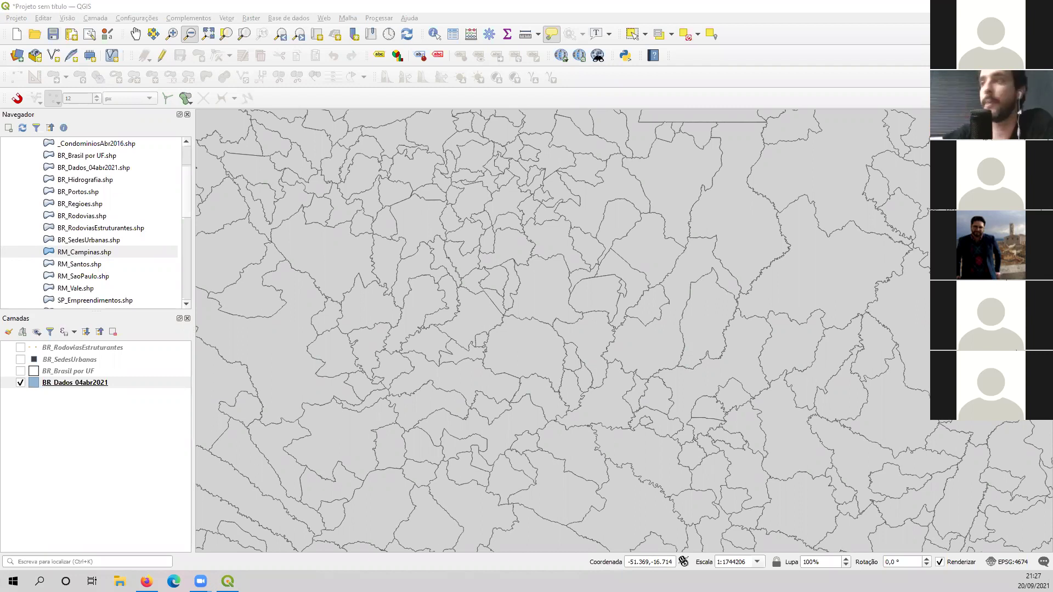
scroll(663, 274, down, 3)
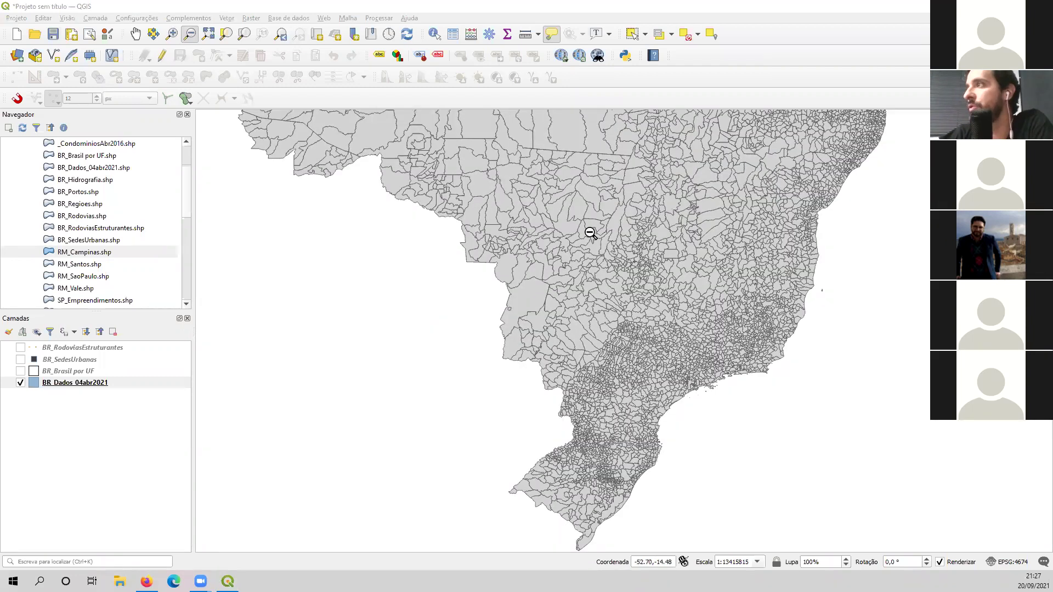
drag(595, 242, 608, 372)
scroll(585, 296, down, 1)
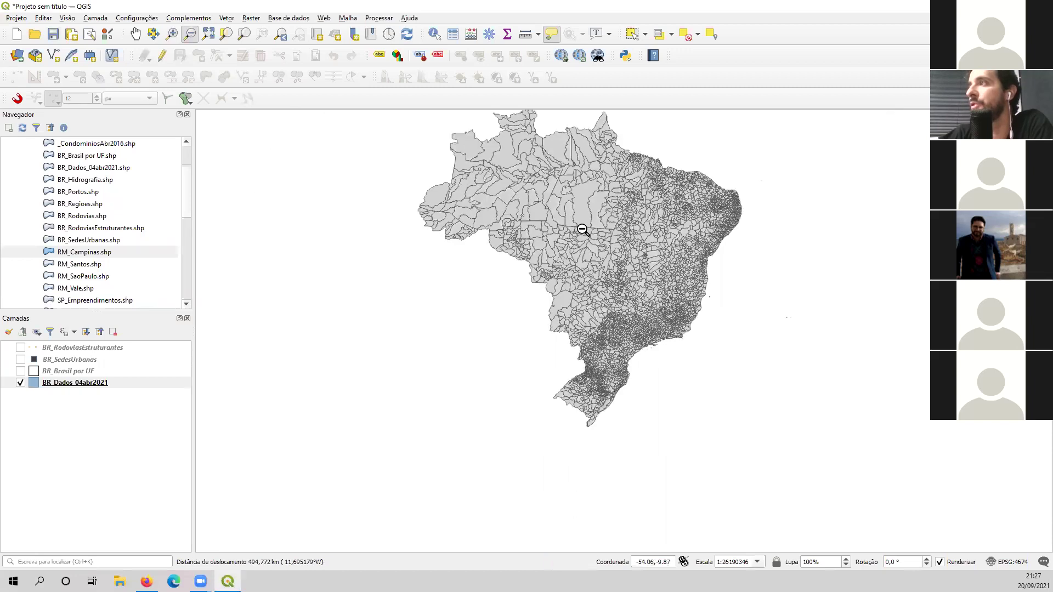
scroll(582, 325, down, 1)
click(21, 371)
click(20, 360)
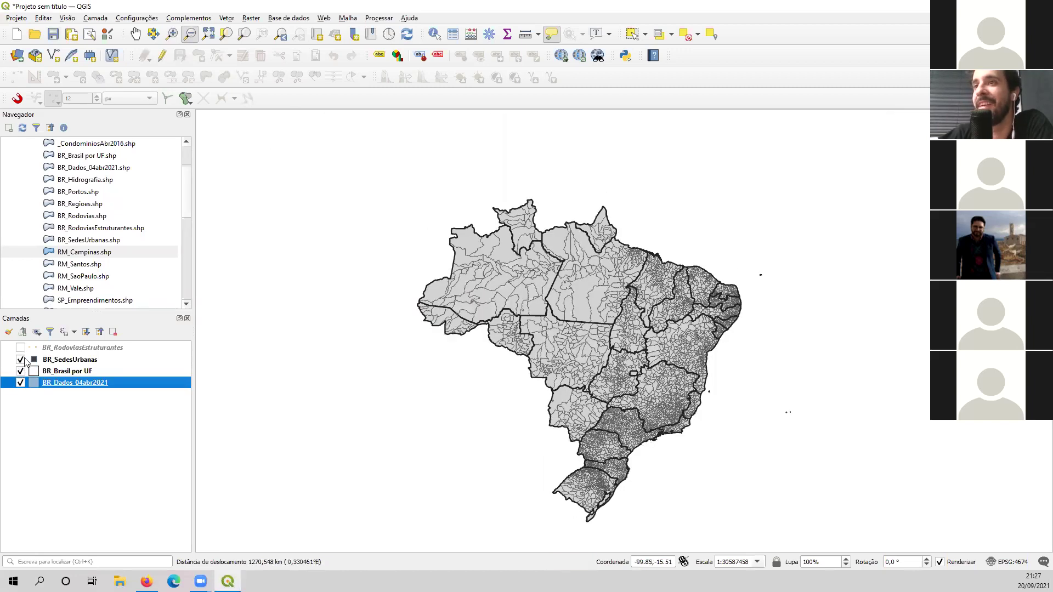
click(21, 348)
Step: Change the BR_SedesUrbanas simple marker to a circle with a size of 0.1 mm and accept the symbology
click(37, 363)
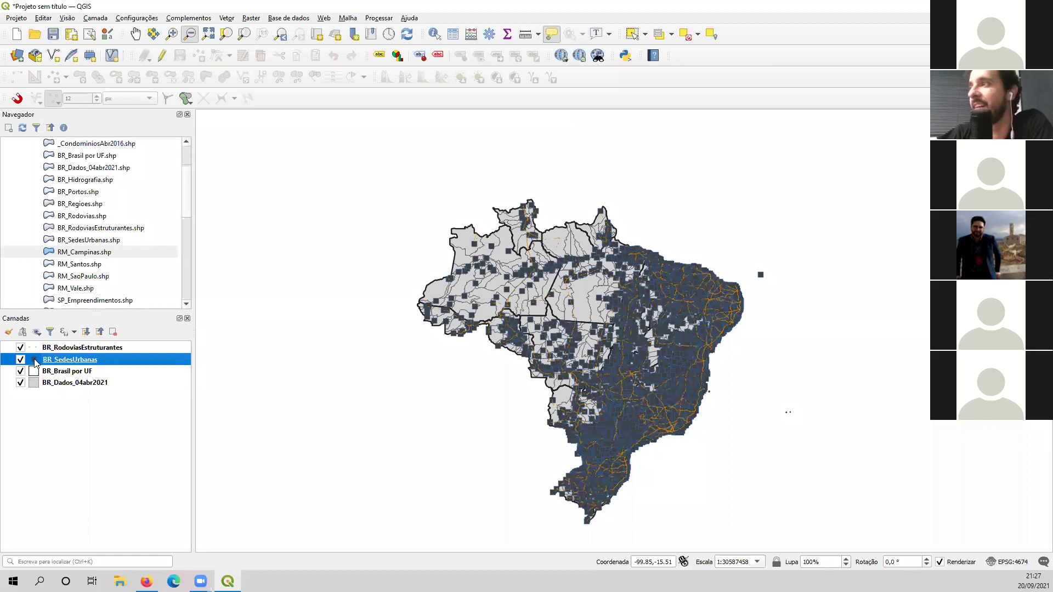
double_click(35, 362)
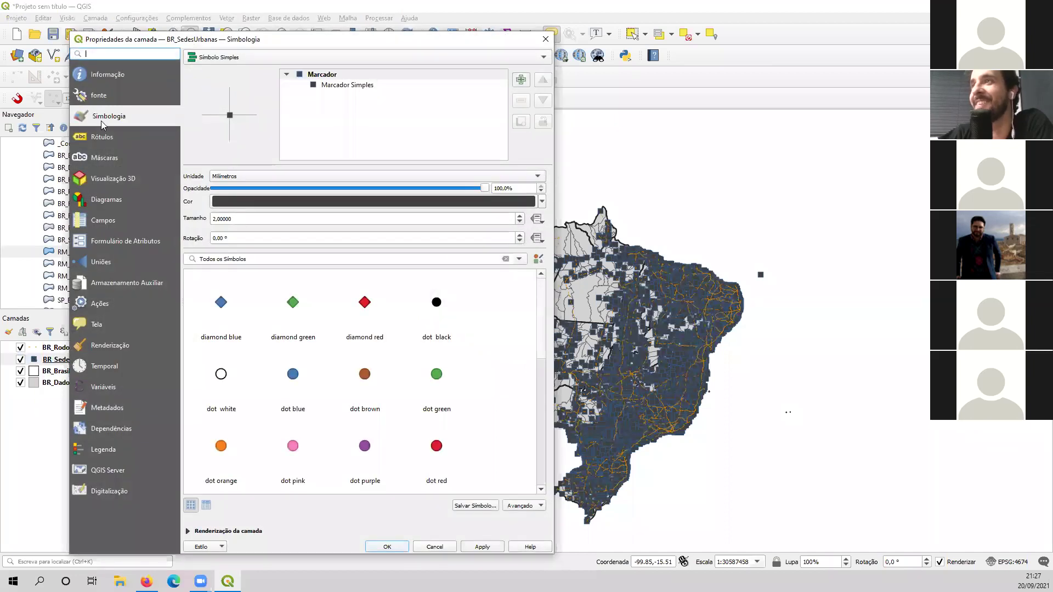
click(345, 86)
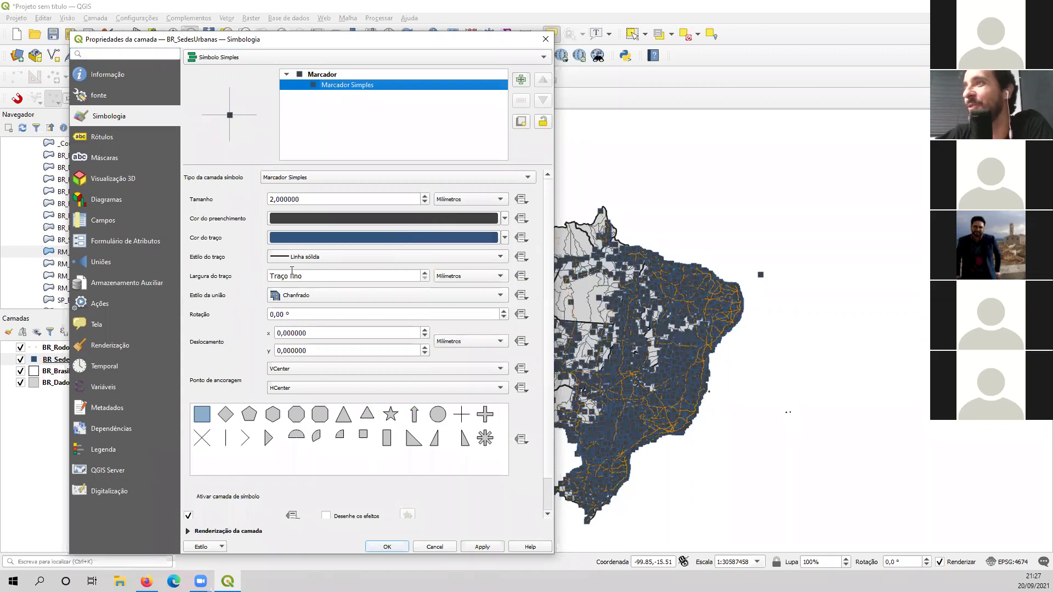
click(528, 178)
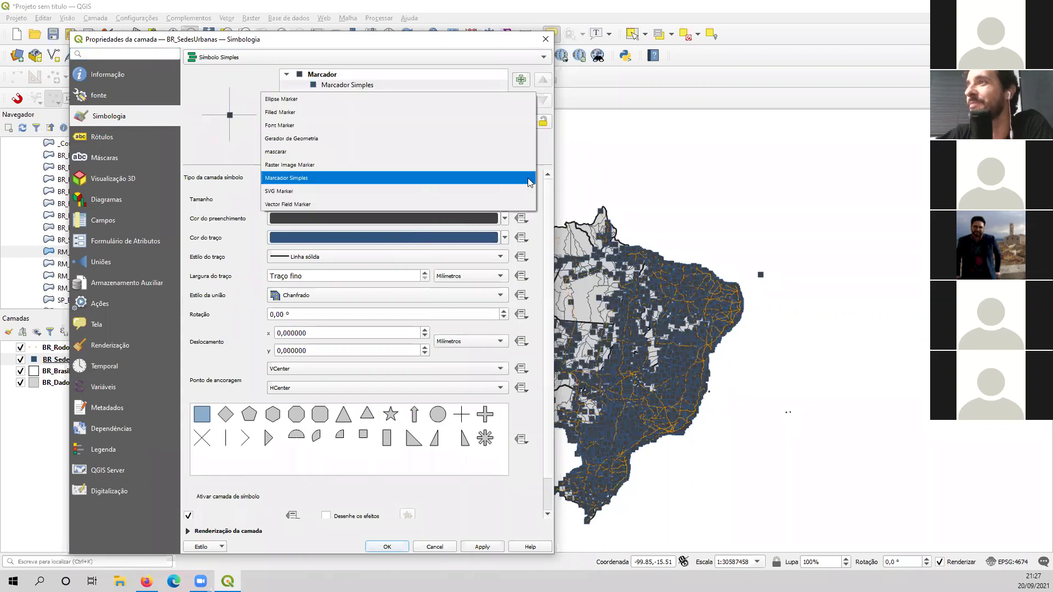
click(530, 181)
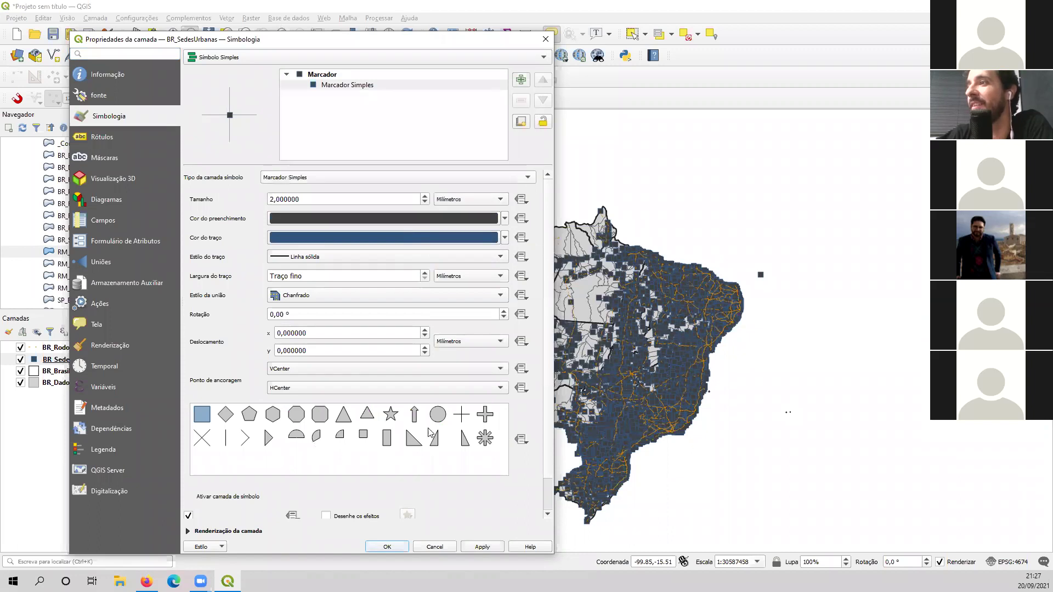
click(437, 418)
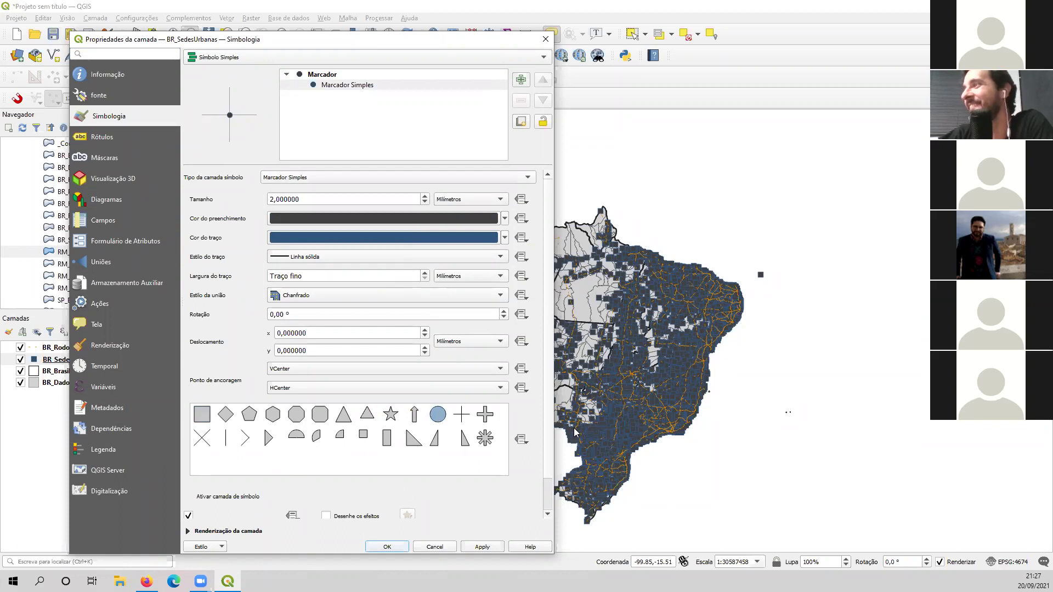
drag(320, 200, 103, 178)
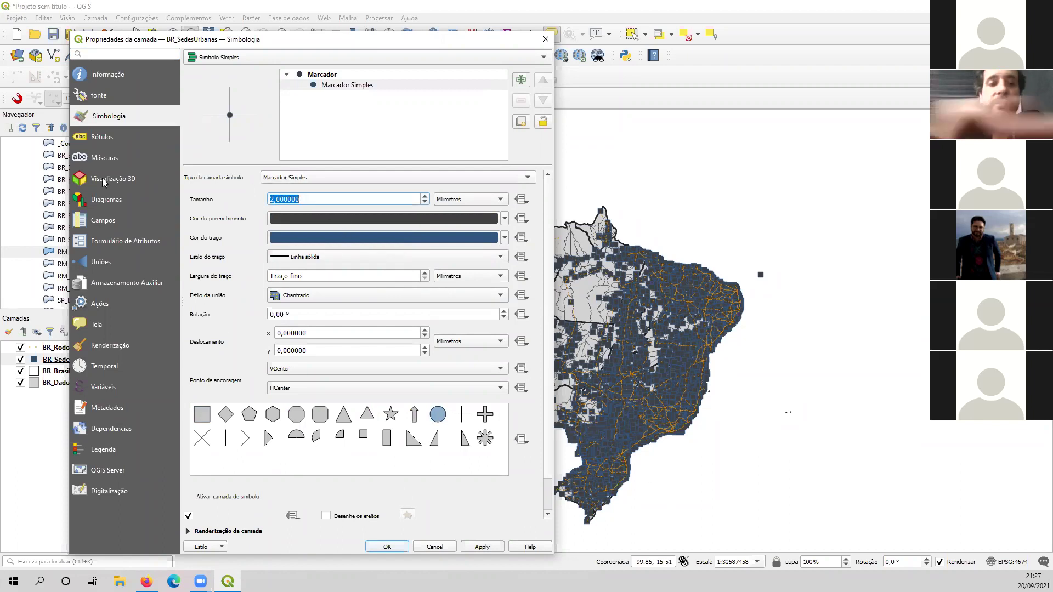
text(1)
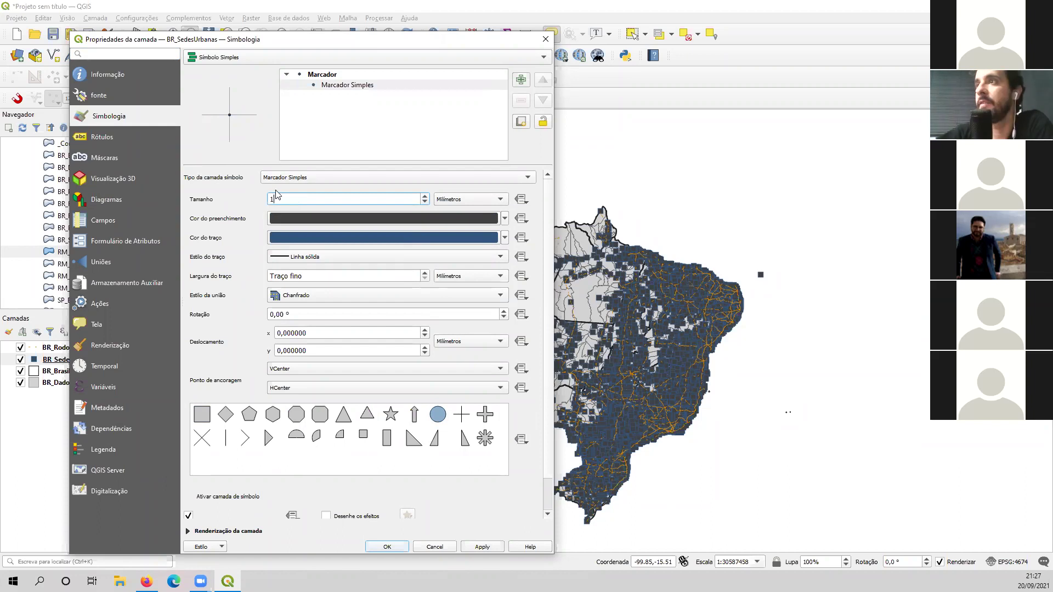
text(0,1)
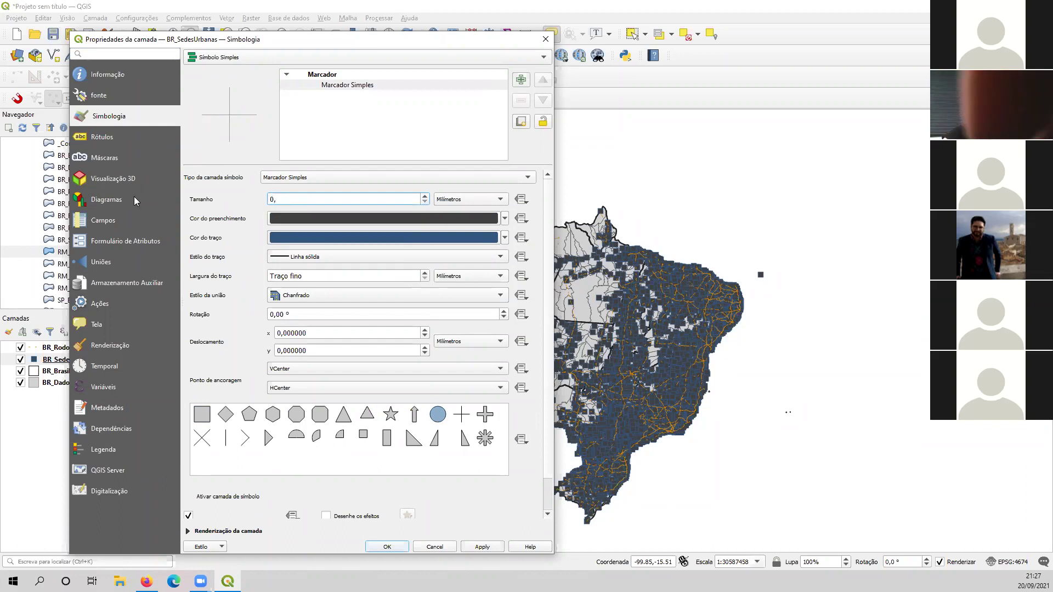
click(387, 547)
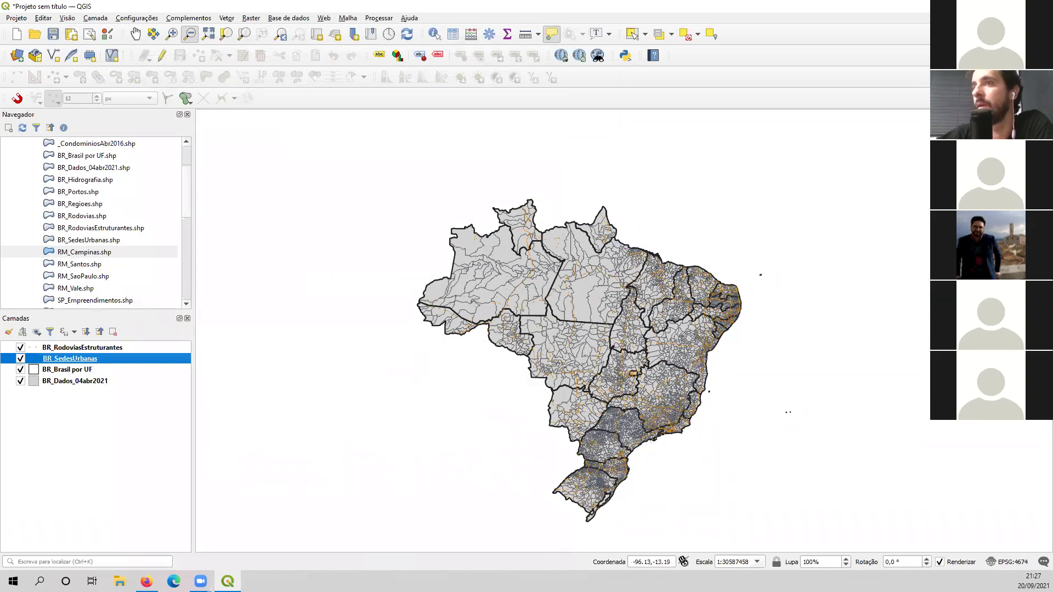
Step: Assign the "dot black" preset symbol to BR_SedesUrbanas, set its marker size to 0.2 mm and accept the symbology
double_click(32, 362)
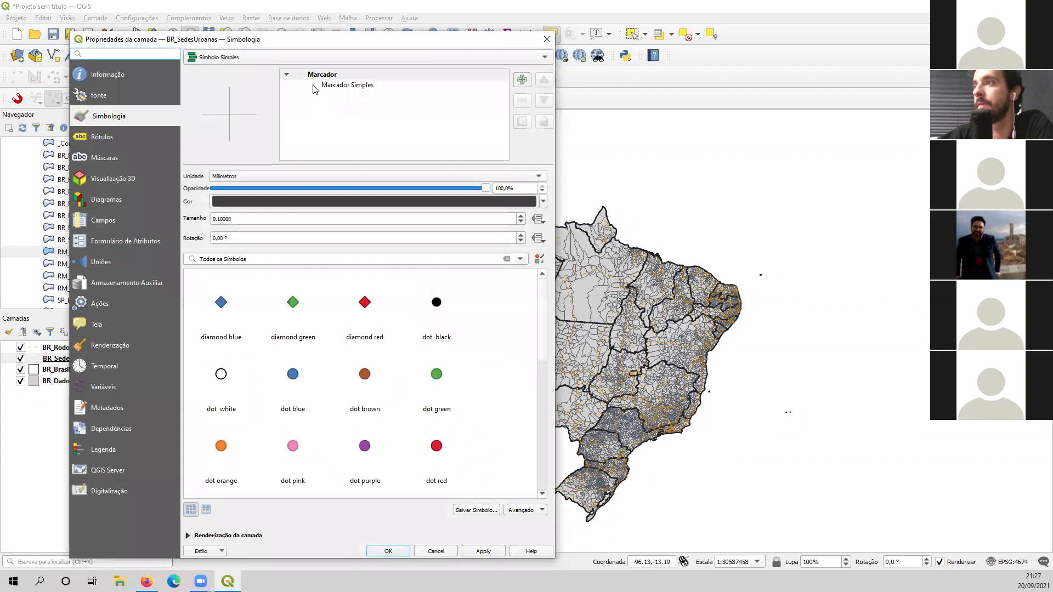
click(429, 299)
click(339, 86)
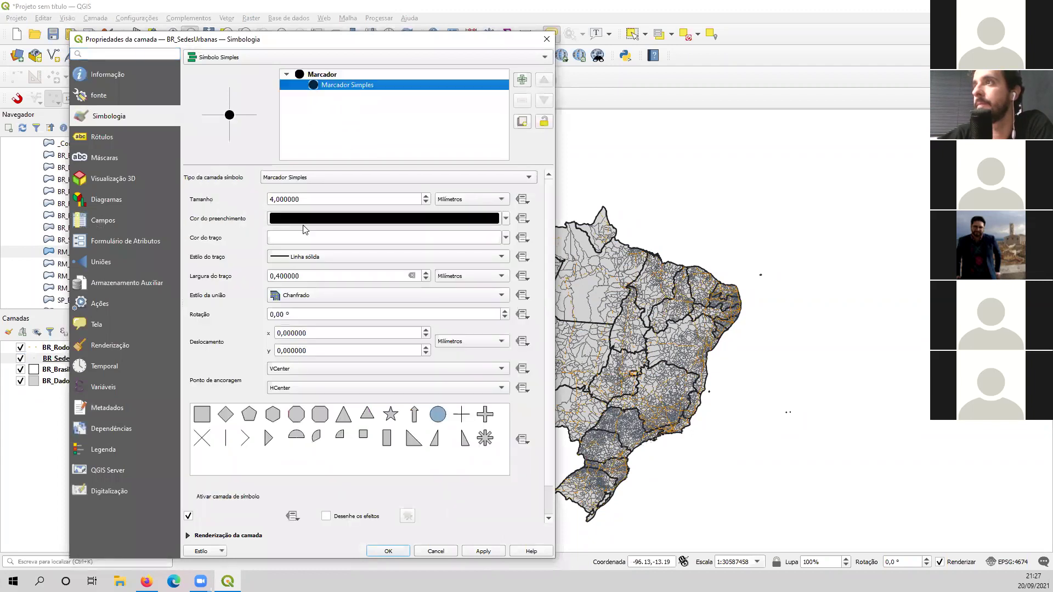
drag(304, 200, 165, 188)
text(0,)
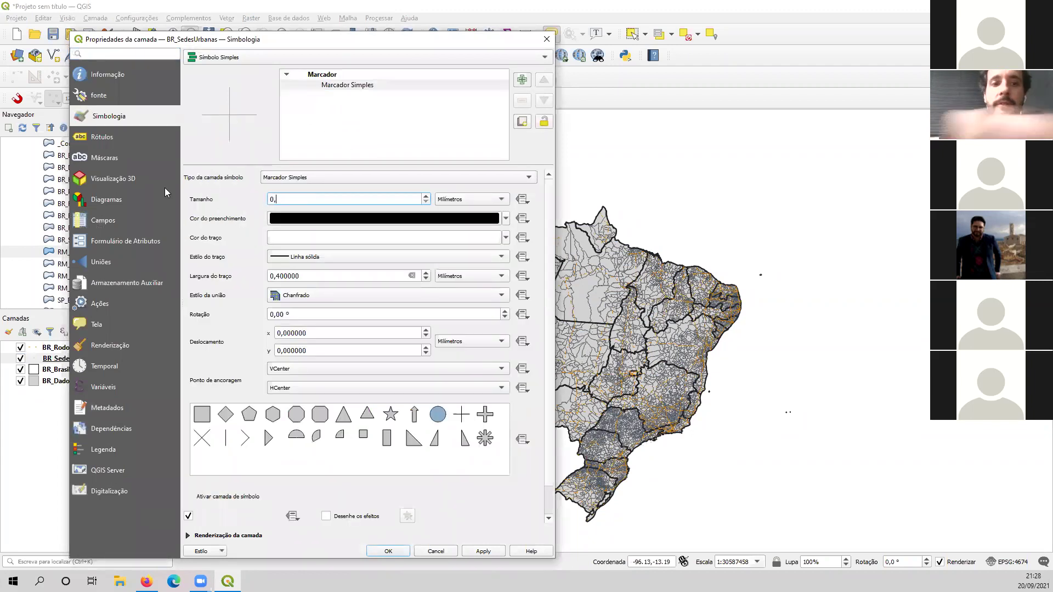
text(2)
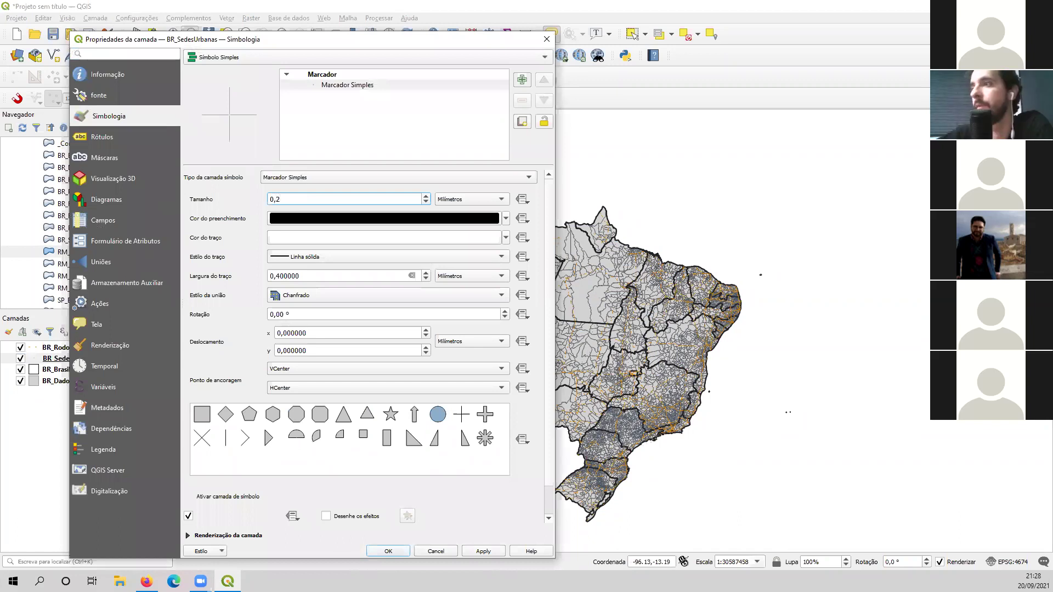
click(397, 552)
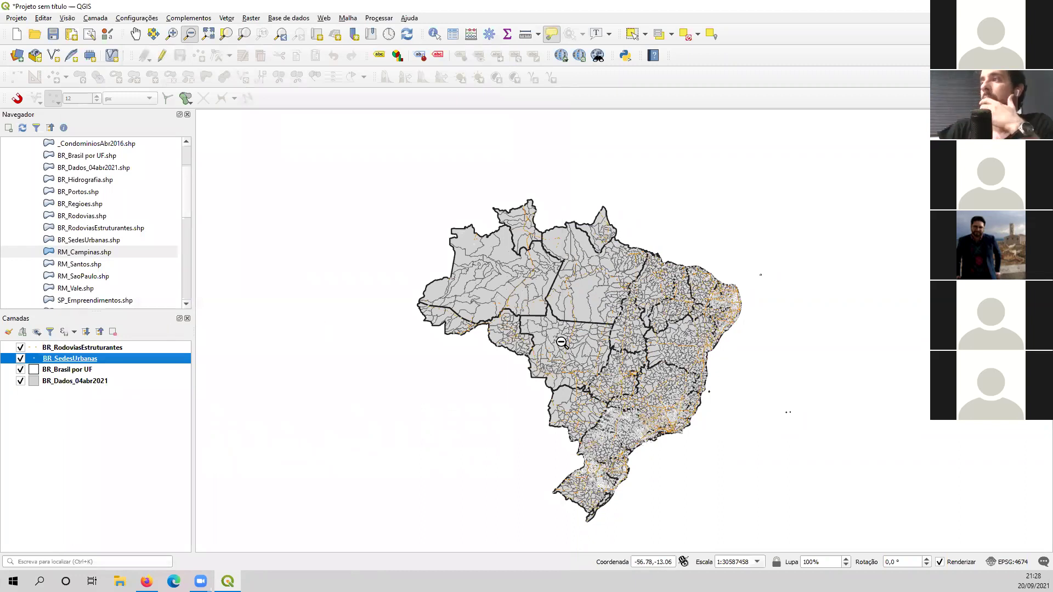
Step: Change the BR_RodoviasEstruturantes simple line to dark red, increase its stroke width and accept the symbology
drag(519, 394, 543, 348)
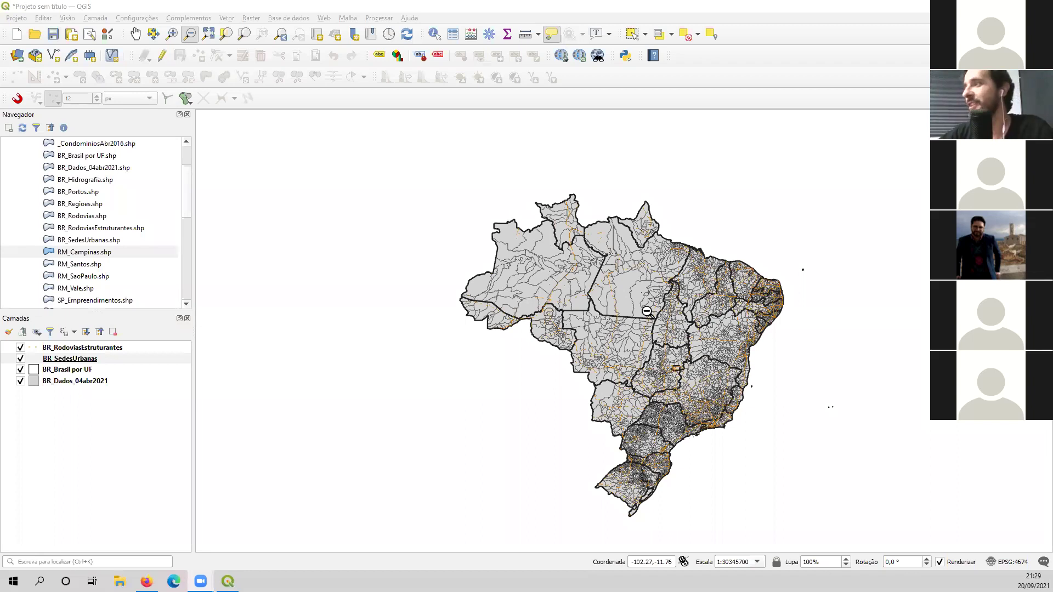
drag(648, 312, 619, 288)
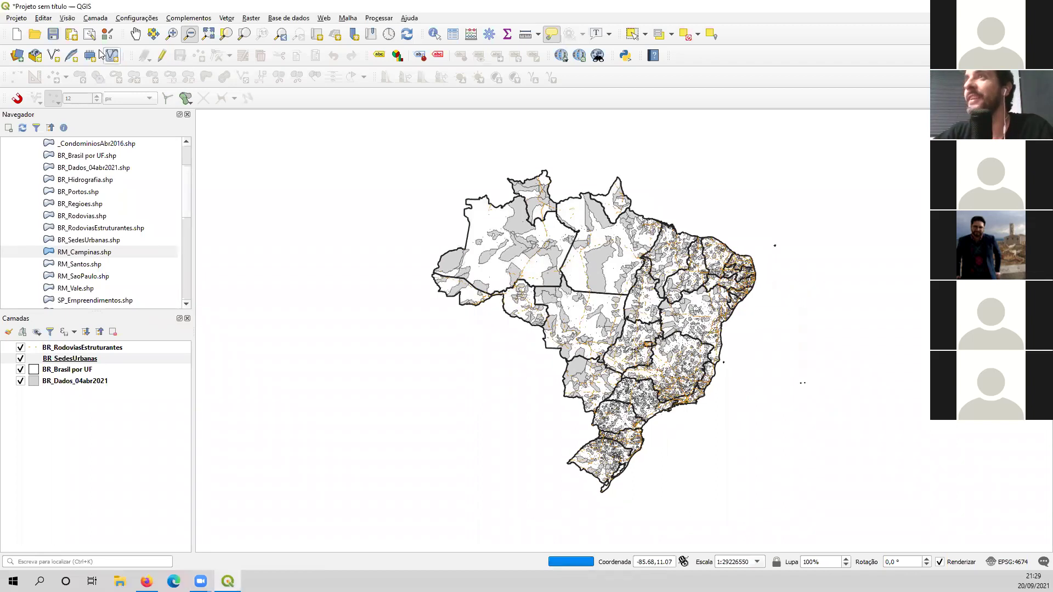
click(173, 33)
click(211, 33)
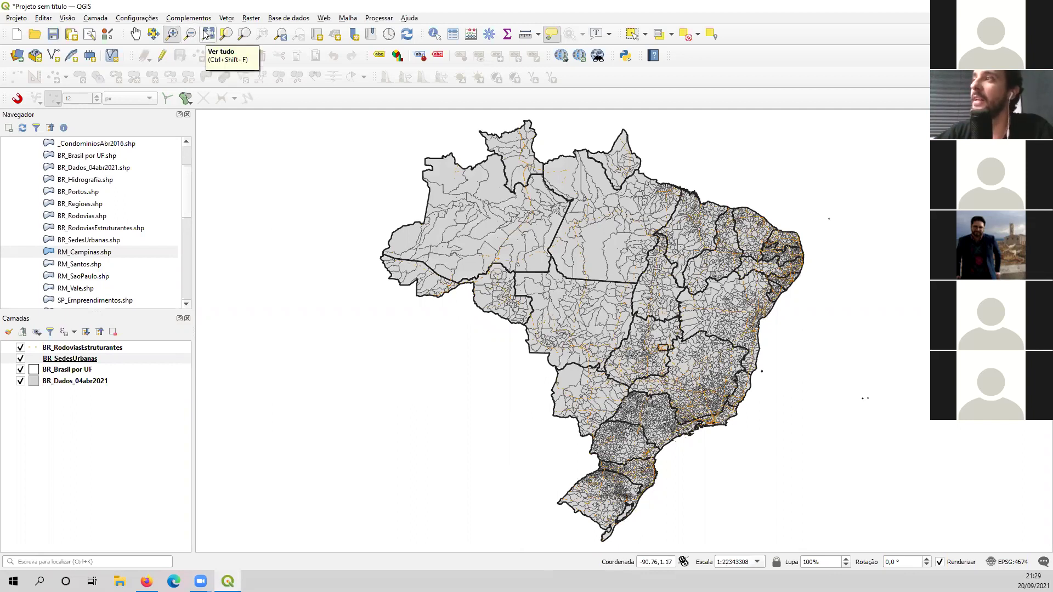
click(30, 350)
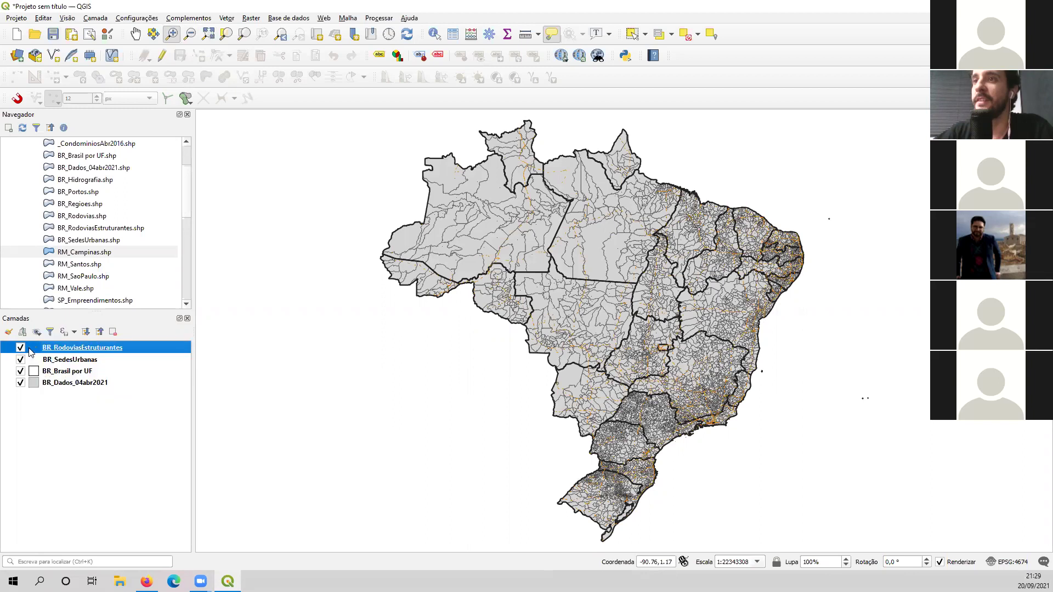
double_click(30, 351)
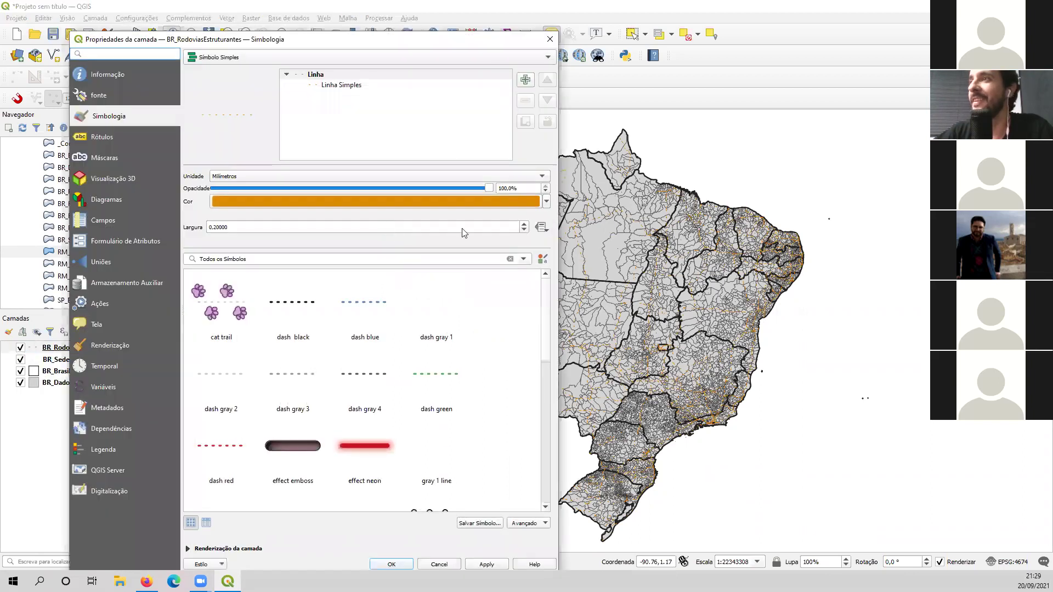
click(347, 85)
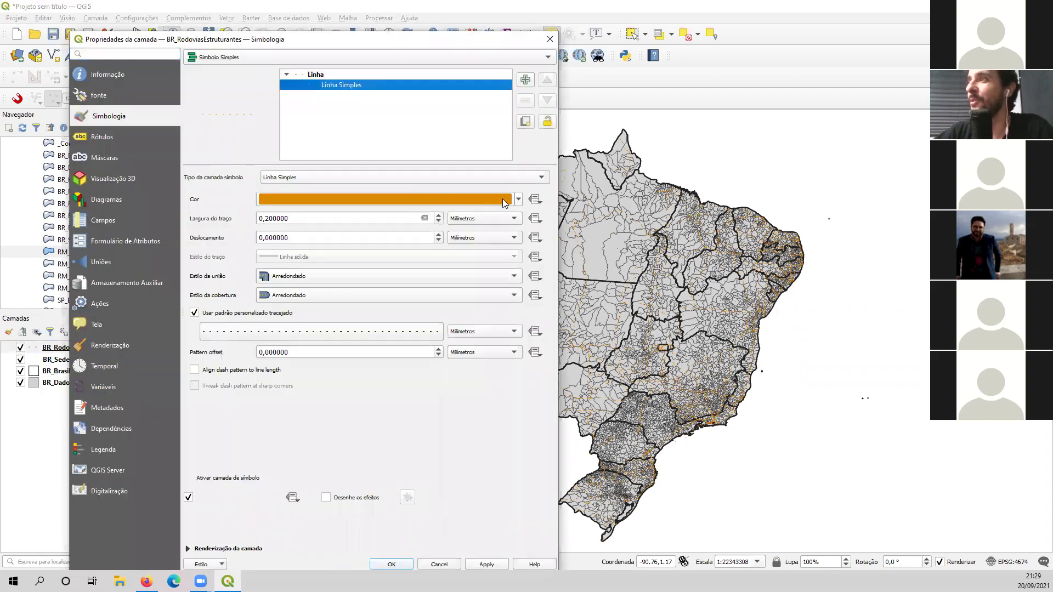
click(519, 200)
mouse_move(352, 234)
mouse_down()
mouse_move(360, 269)
mouse_move(317, 240)
mouse_up()
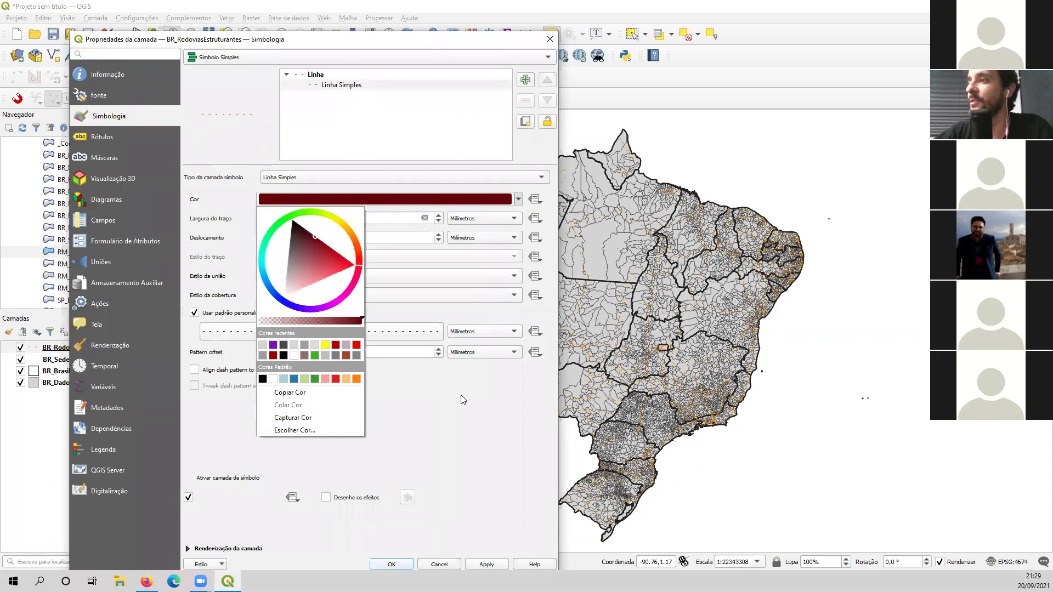
click(487, 565)
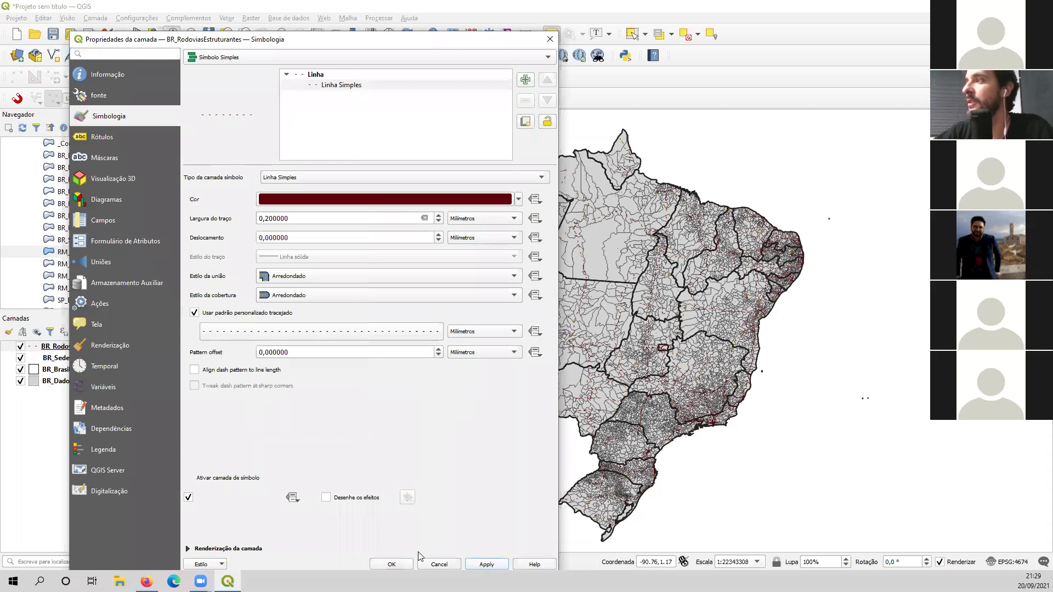
click(267, 219)
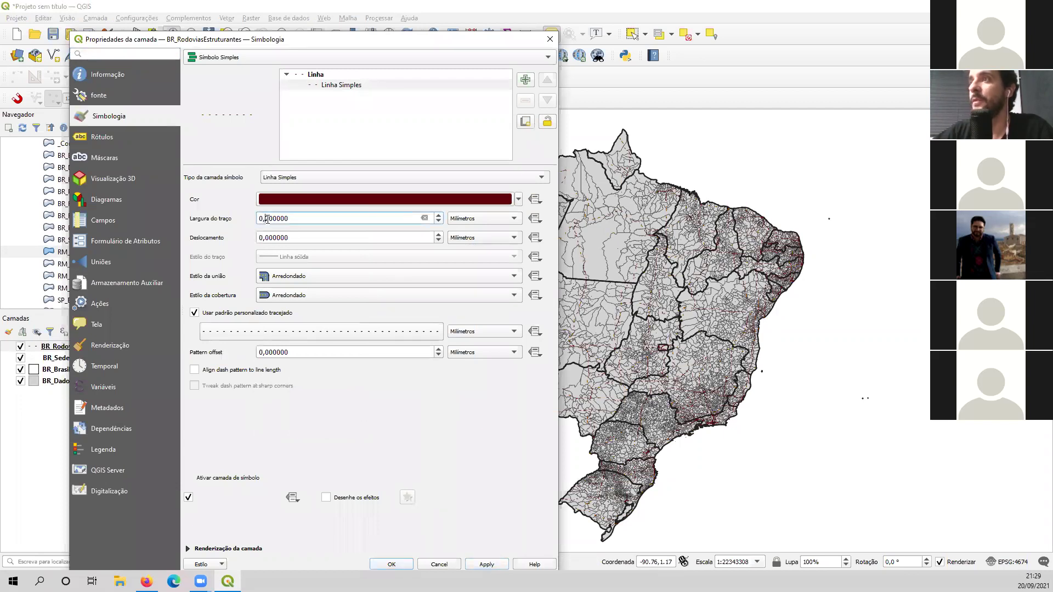
click(391, 564)
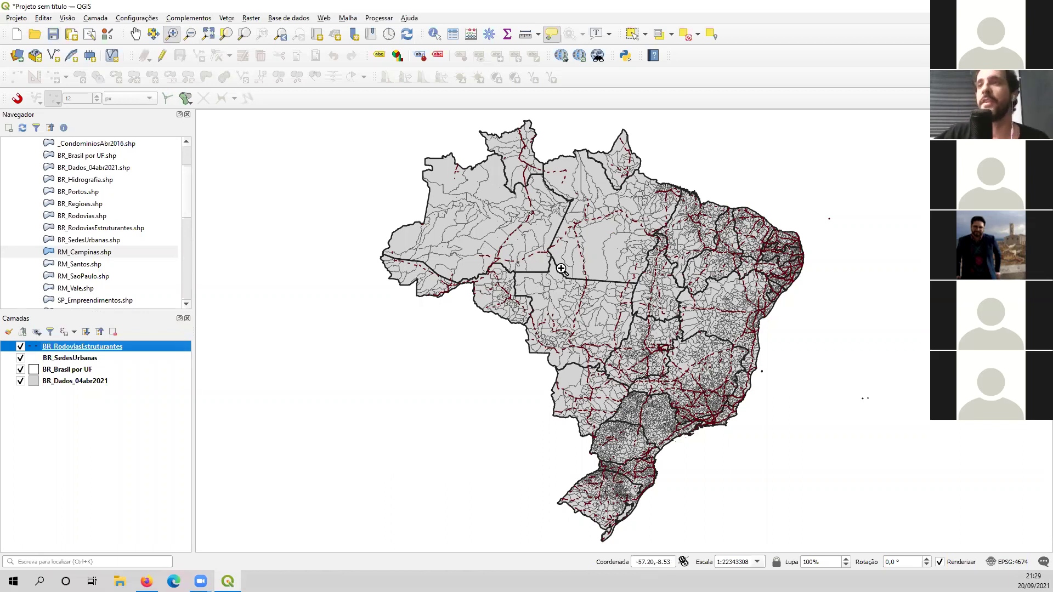
Step: Export the map canvas as a JPG image named Mapa01 in the Área de Trabalho folder, keeping the default extent and resolution
click(23, 21)
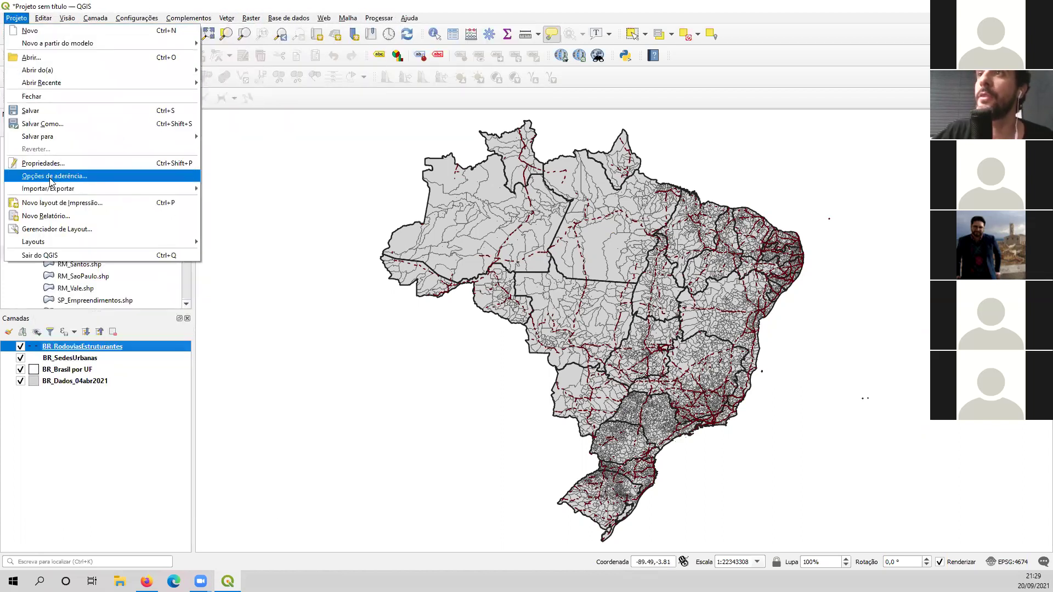
mouse_move(72, 189)
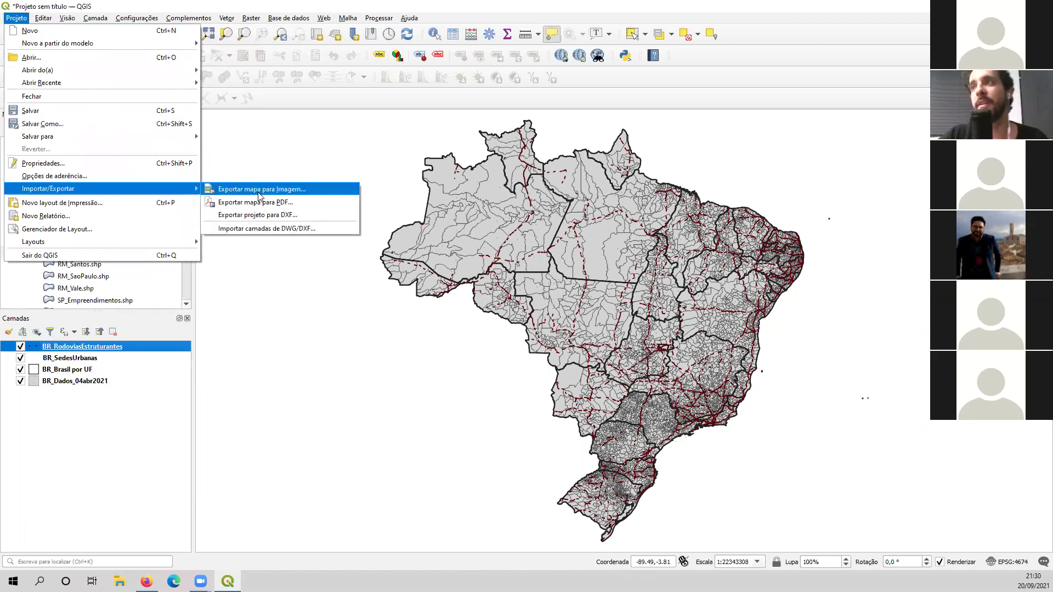
click(329, 194)
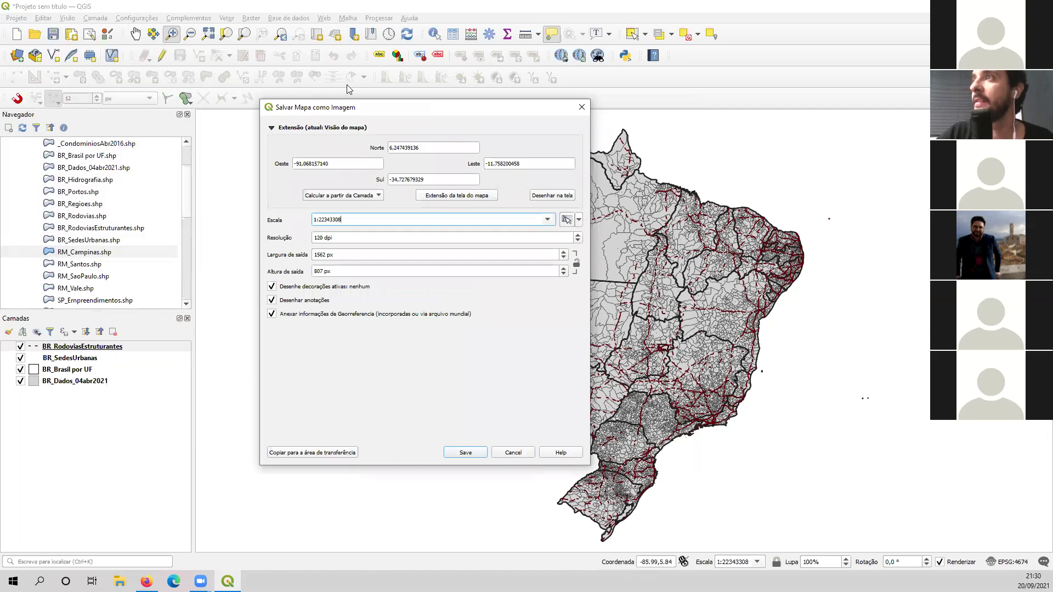
click(465, 454)
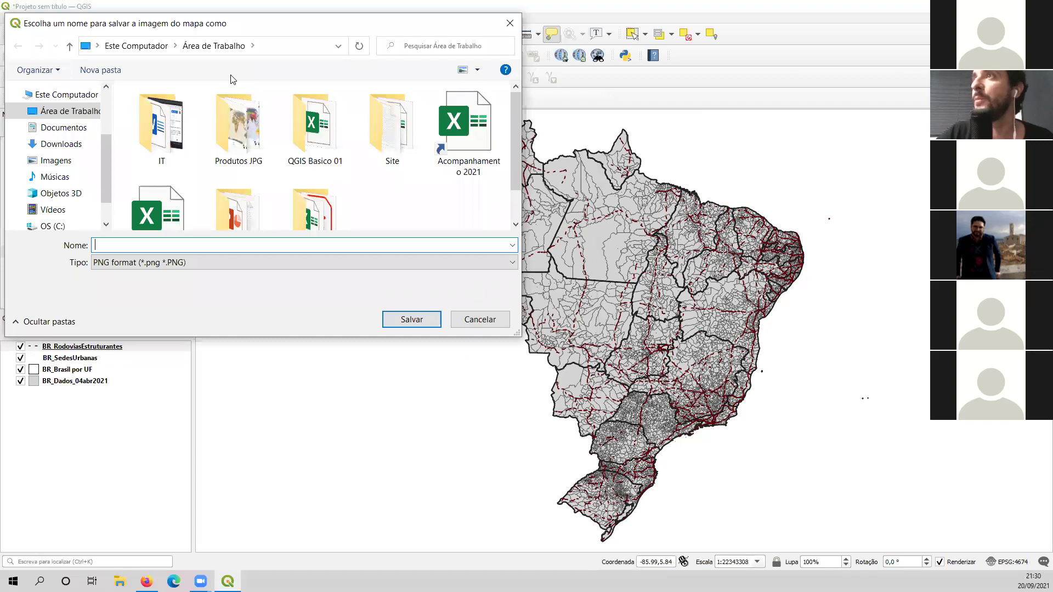
drag(225, 28, 423, 62)
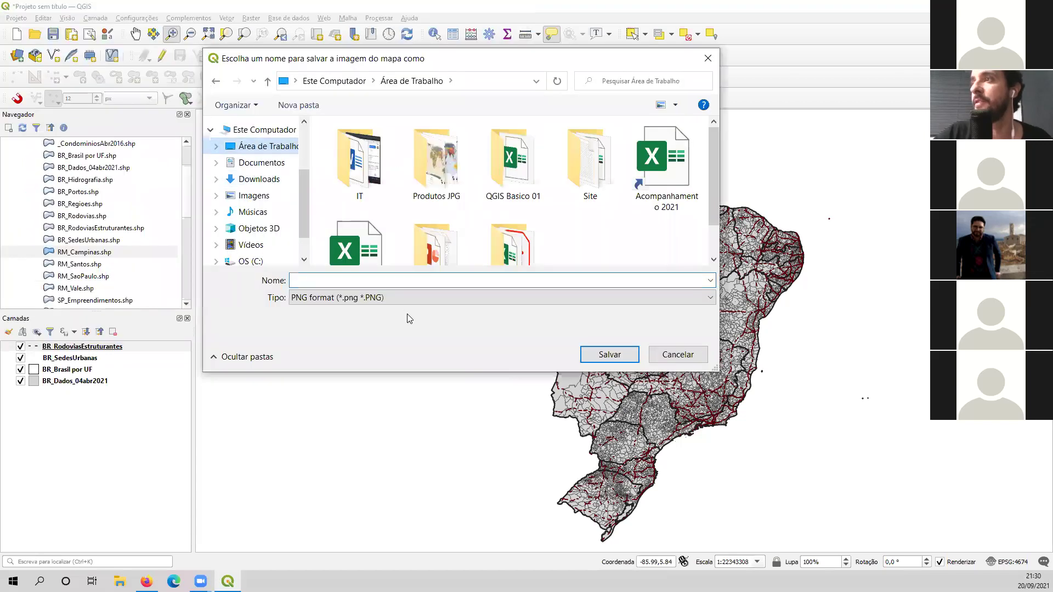
click(406, 281)
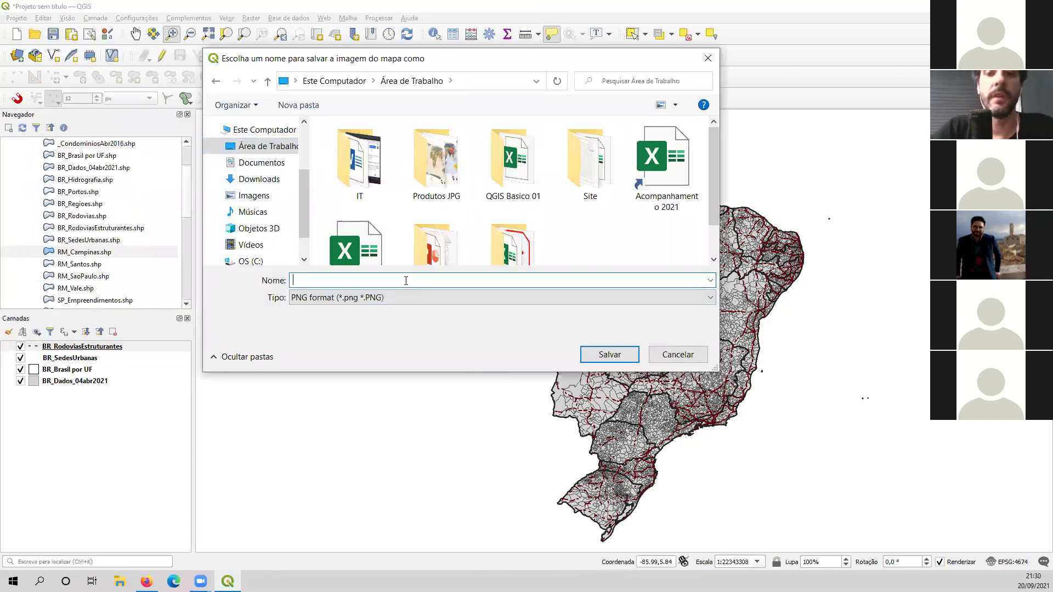
text(Mapa01)
click(359, 297)
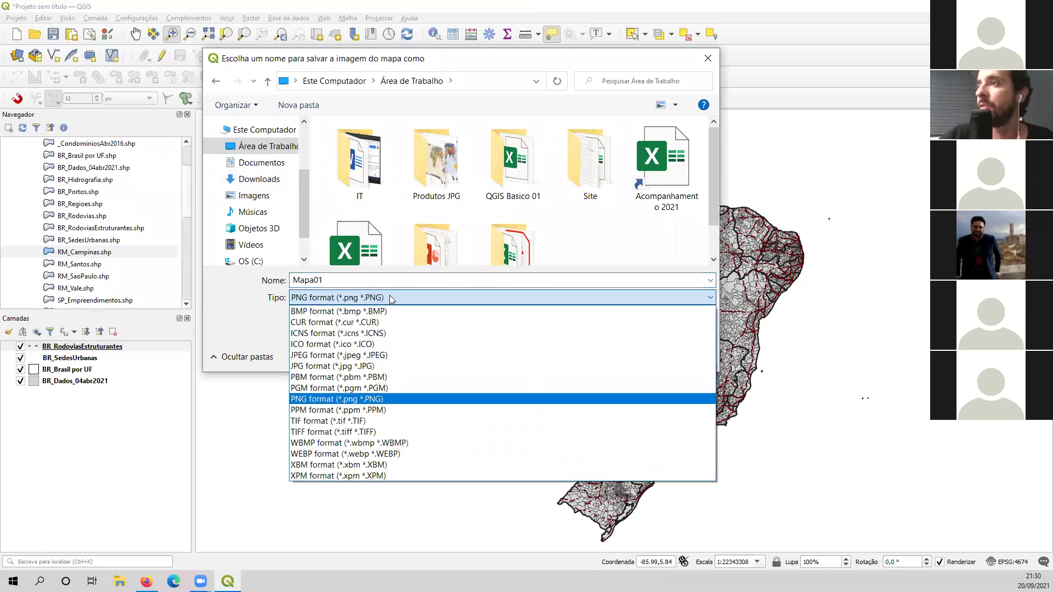
click(340, 366)
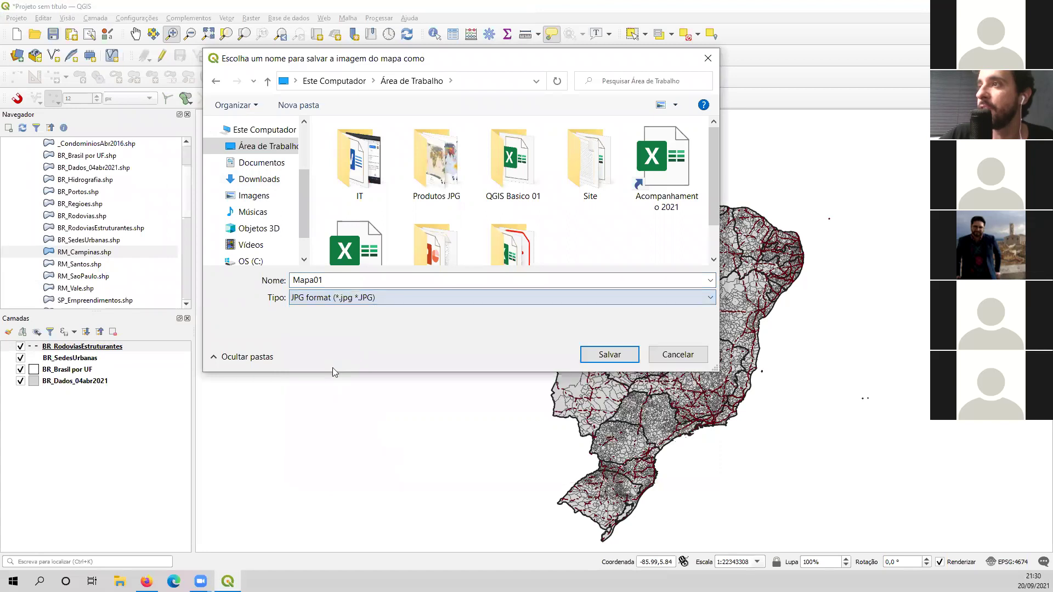
click(613, 356)
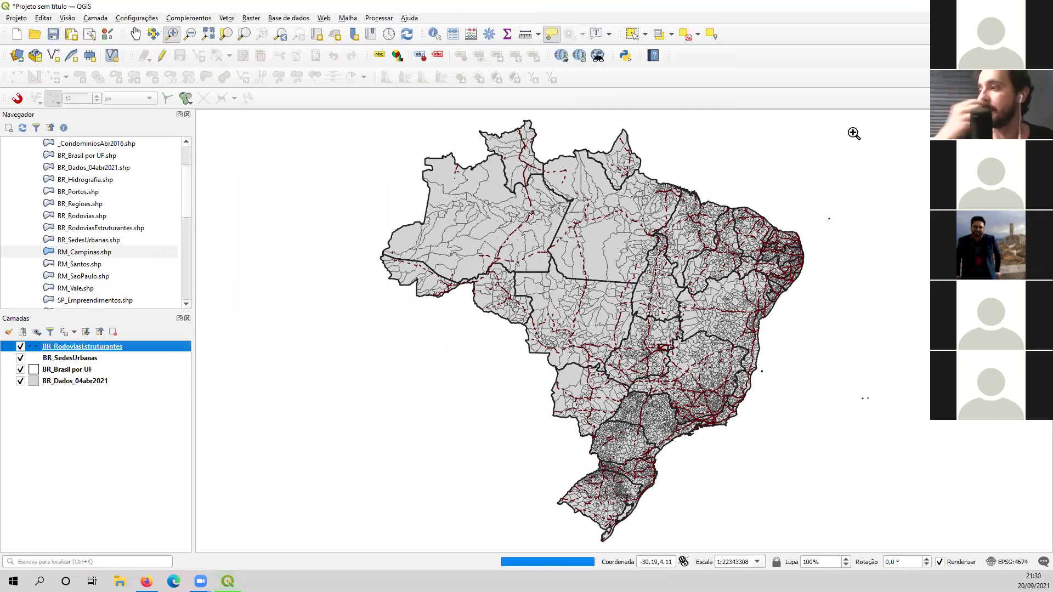
Step: Open the exported Mapa01 image from the desktop, check it enlarged, close it and return to QGIS
key(alt+Tab)
key(super+d)
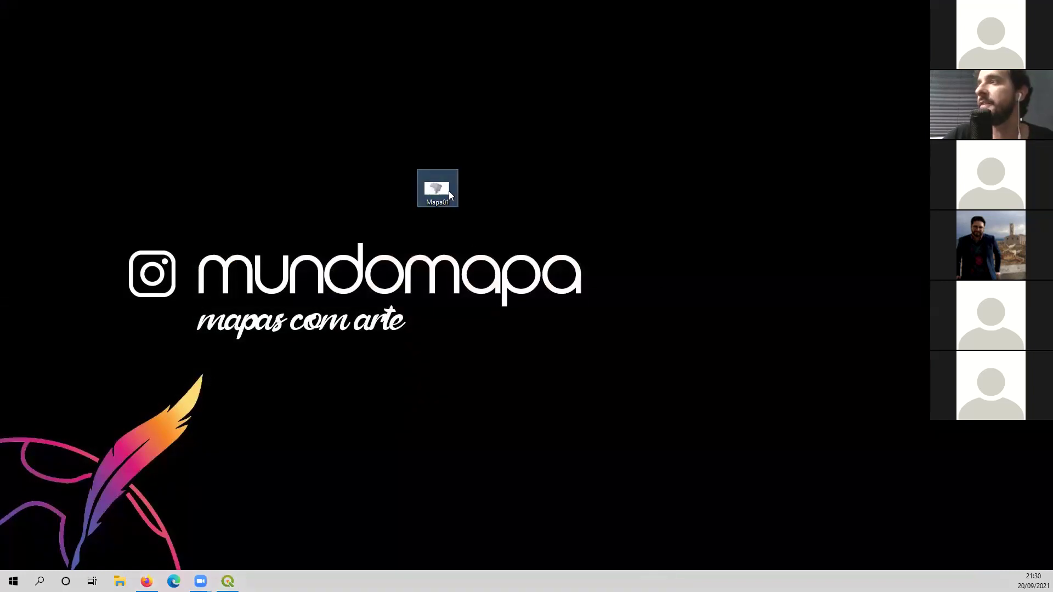
double_click(439, 194)
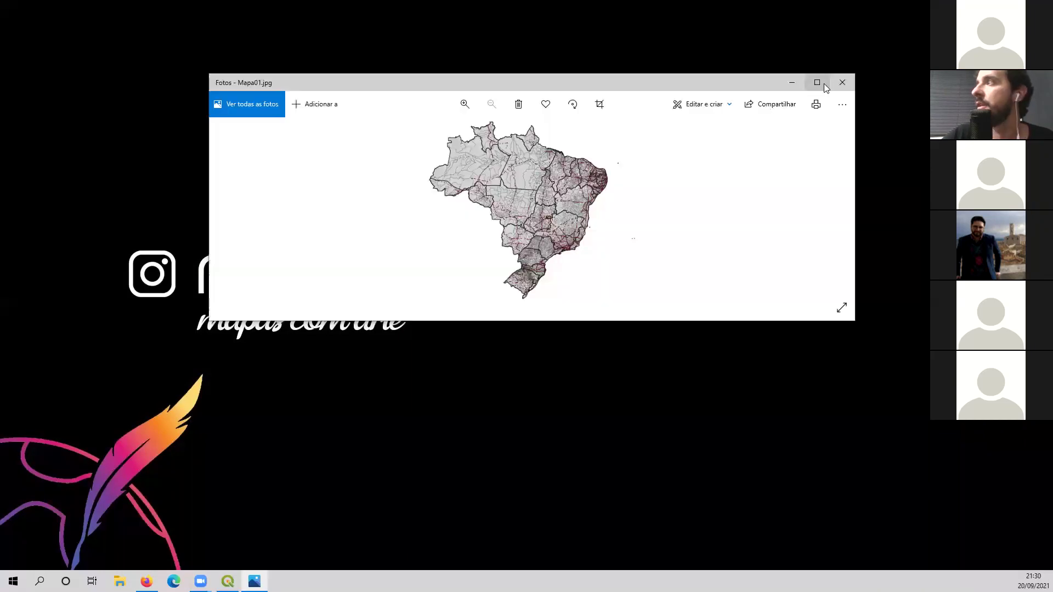
click(818, 83)
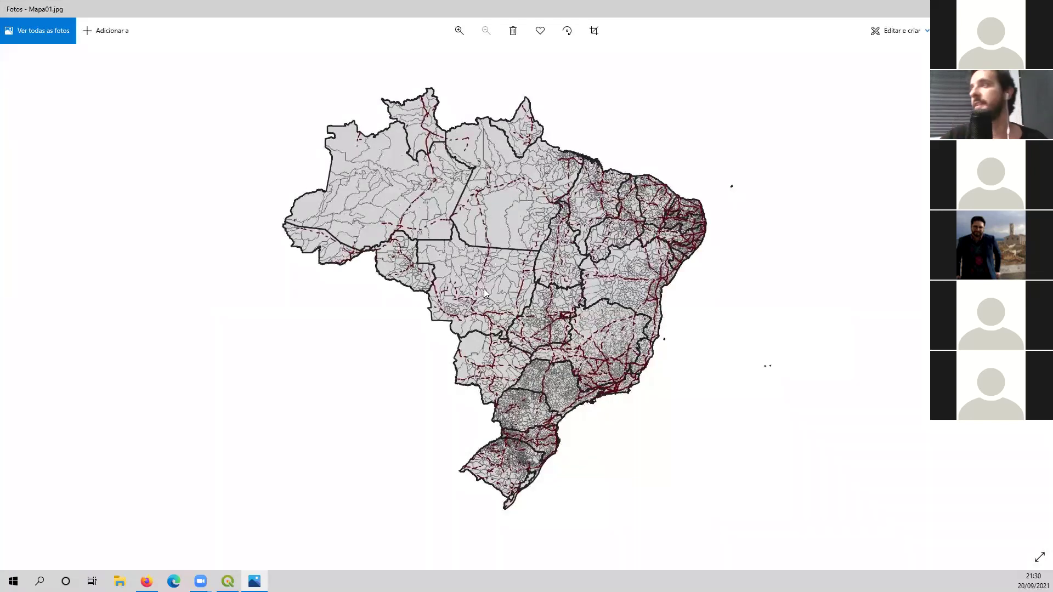
key(alt+F4)
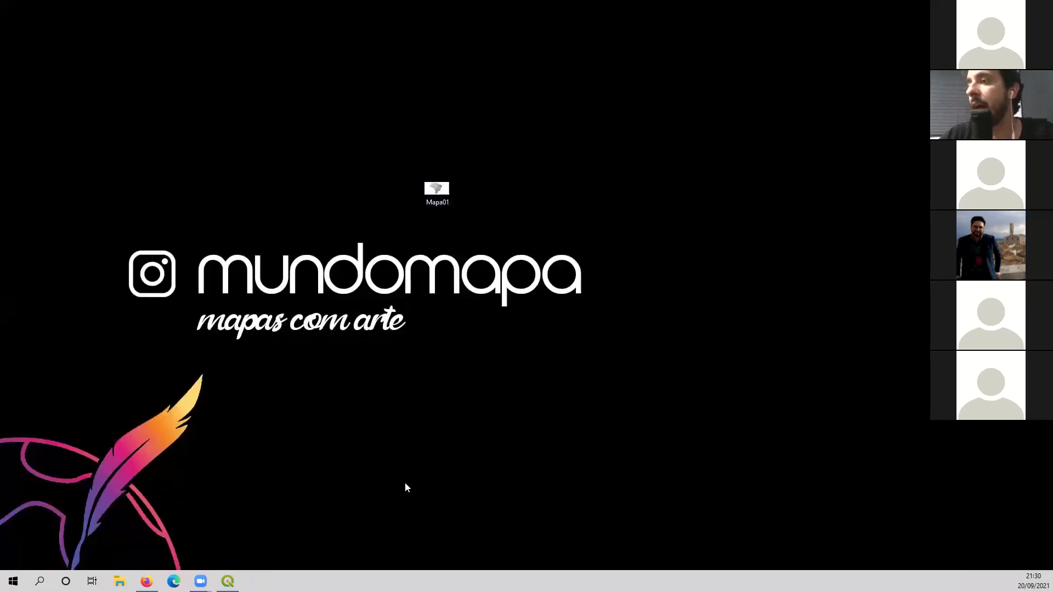
click(228, 582)
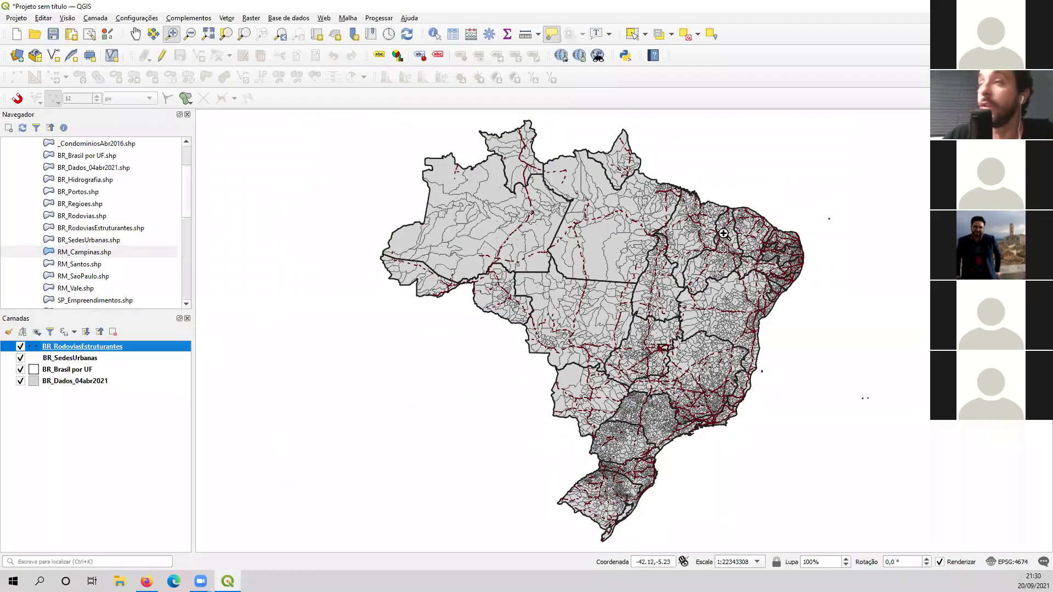
click(17, 18)
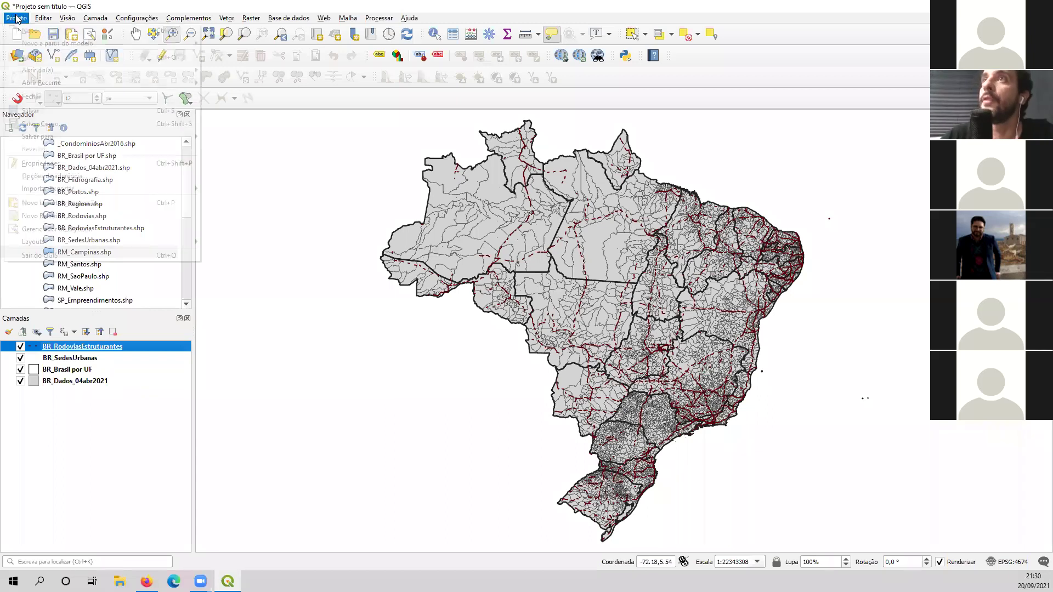
mouse_move(106, 188)
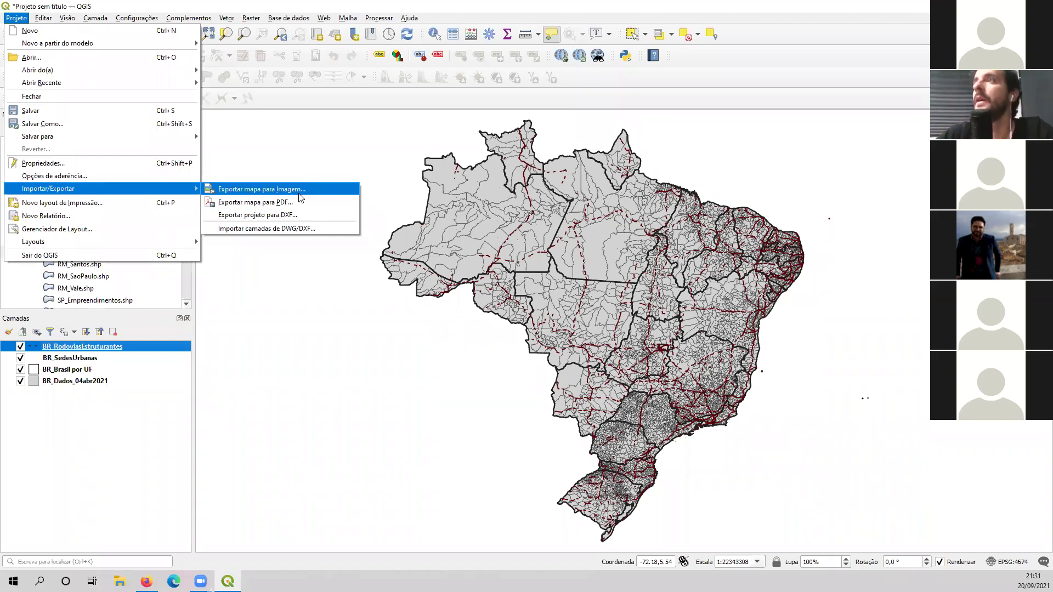
mouse_move(292, 18)
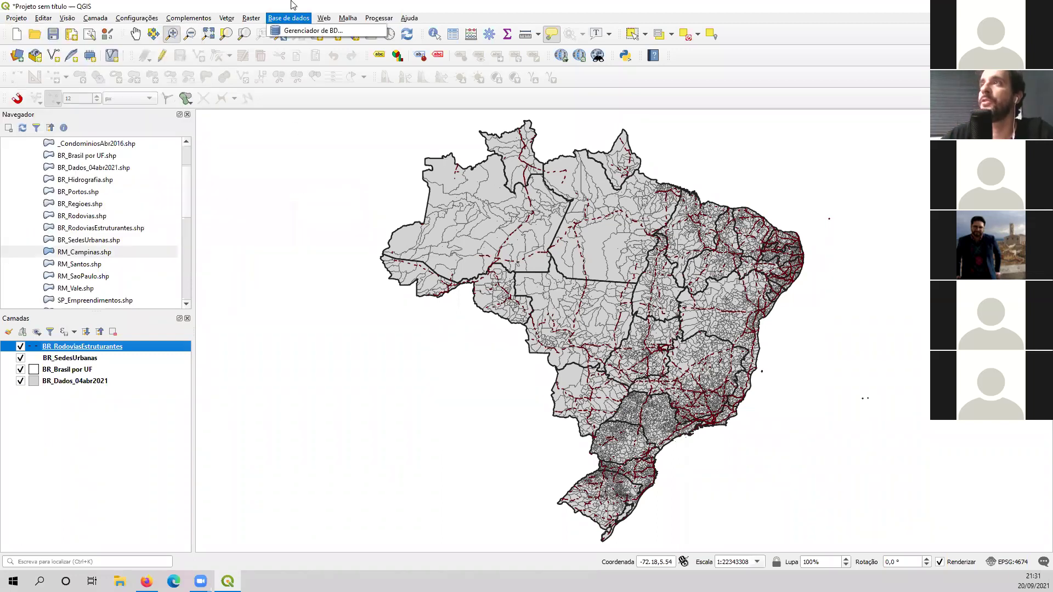
click(422, 5)
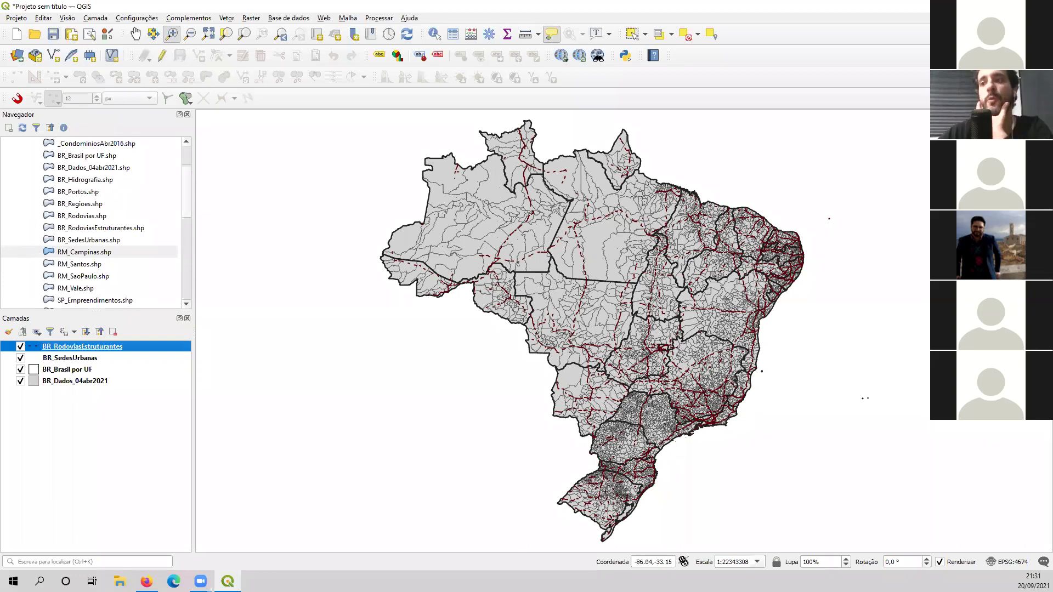
Step: Switch to WhatsApp in Firefox and send the Mapa01 image to the QGIS 10 Oficial group, captioned with the sender's first name
click(146, 581)
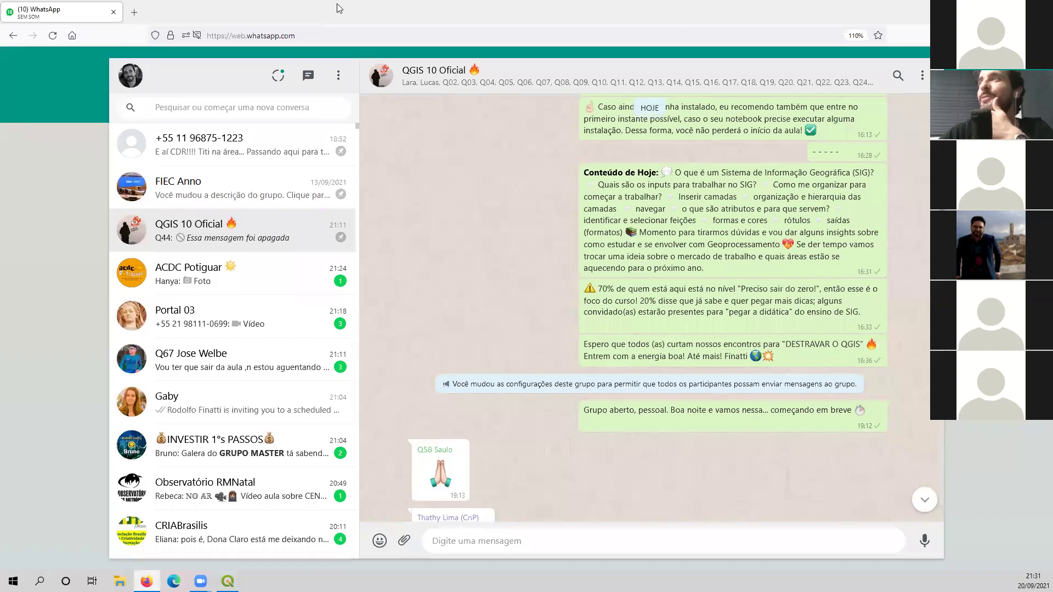
click(1015, 11)
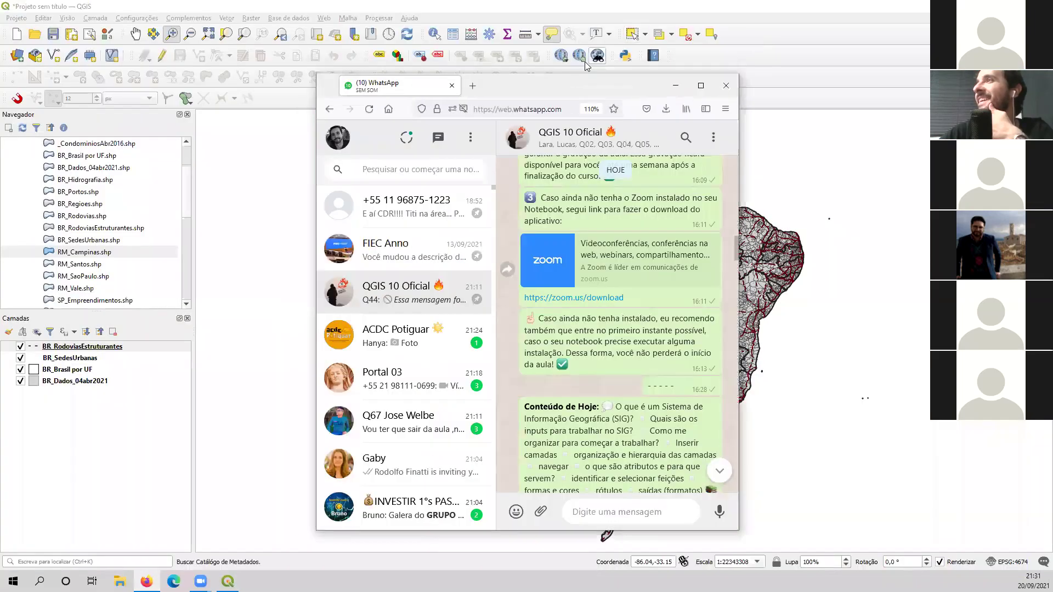
click(990, 6)
drag(581, 80, 803, 40)
drag(437, 190, 809, 307)
click(922, 45)
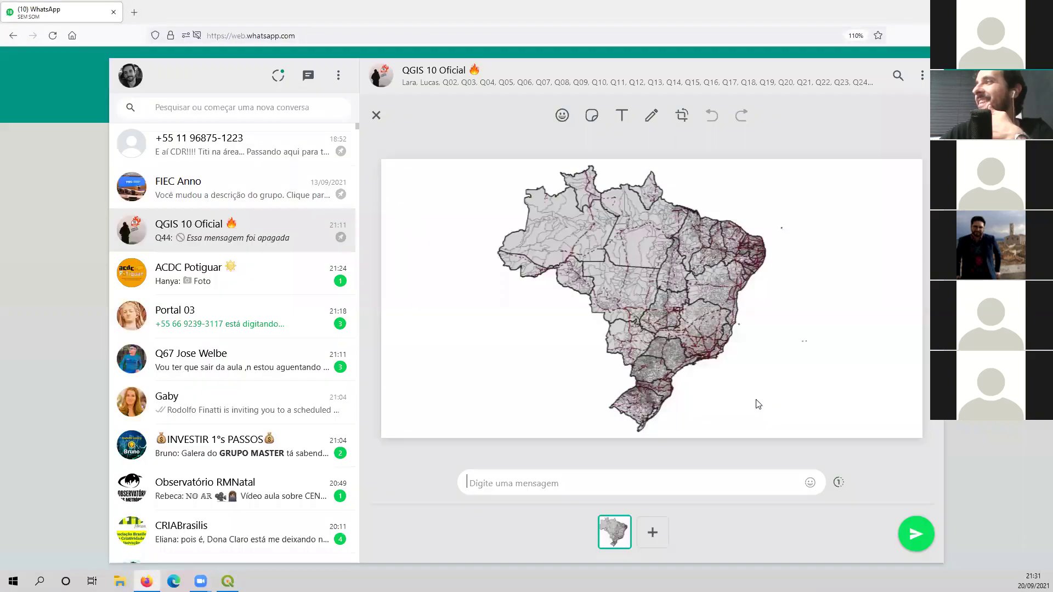
text(Rodolfo)
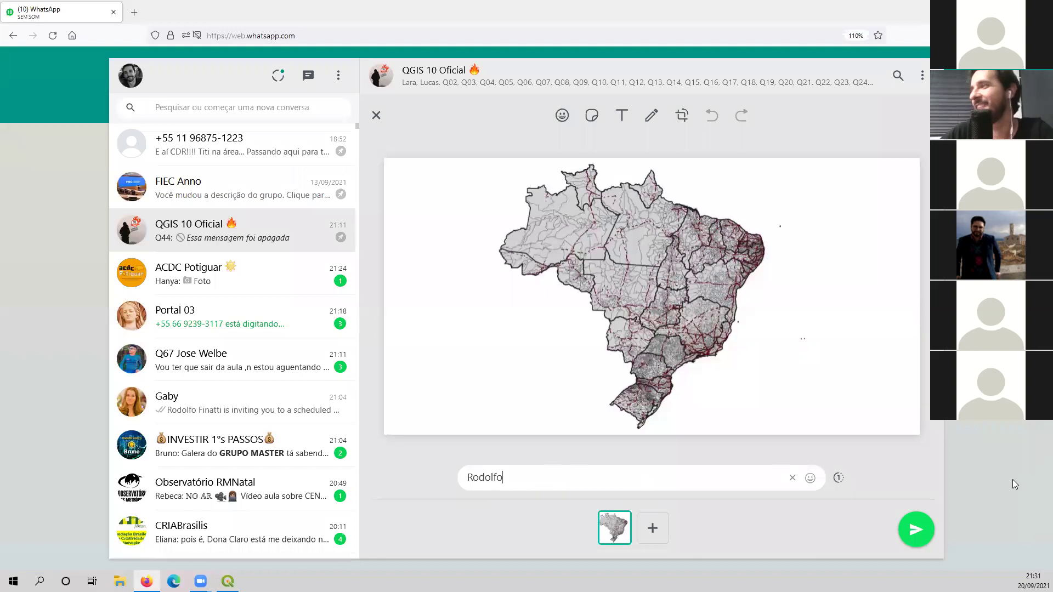
scroll(874, 317, down, 15)
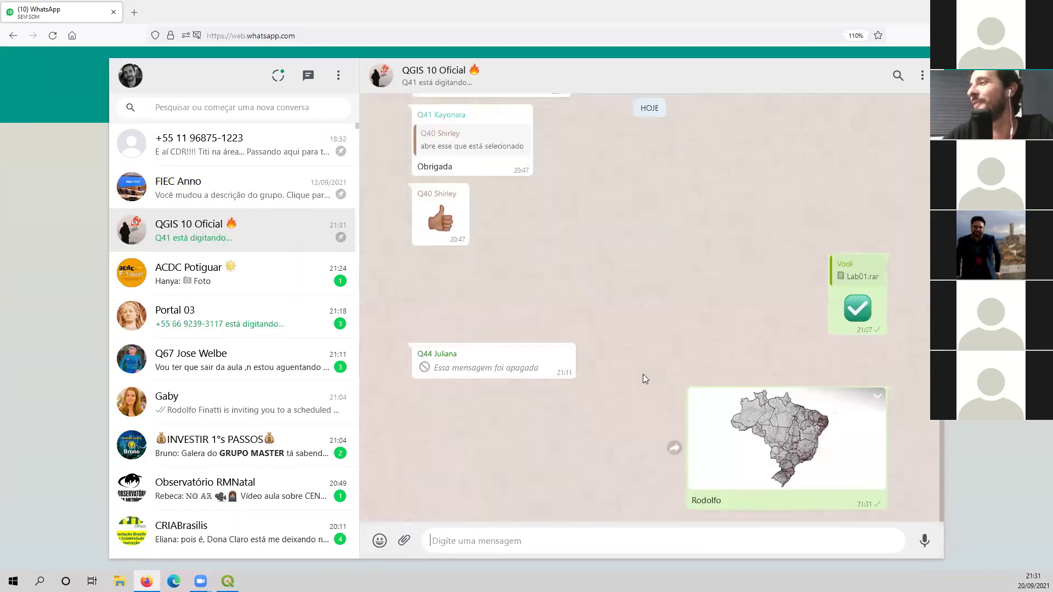
Step: Return to QGIS, hide the BR_RodoviasEstruturantes, BR_SedesUrbanas and BR_Brasil por UF layers, and select BR_Dados_04abr2021
key(super+d)
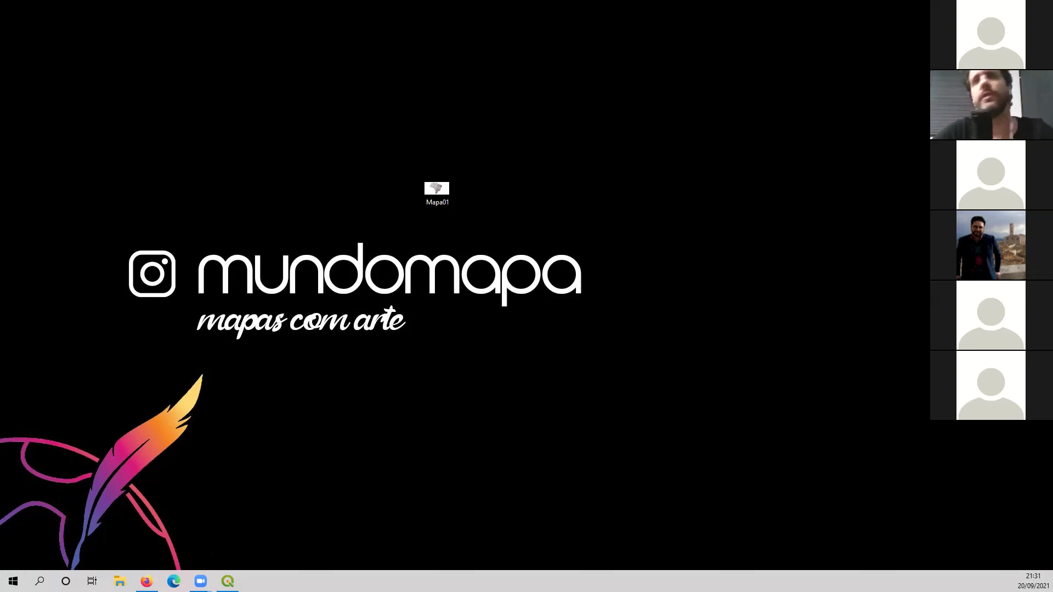
click(228, 581)
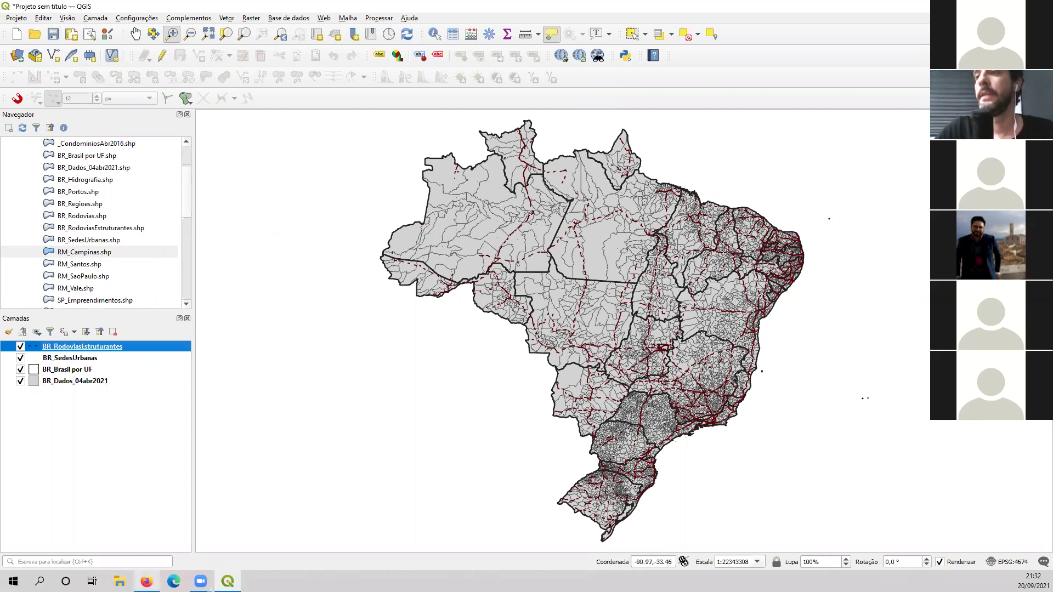
mouse_move(145, 582)
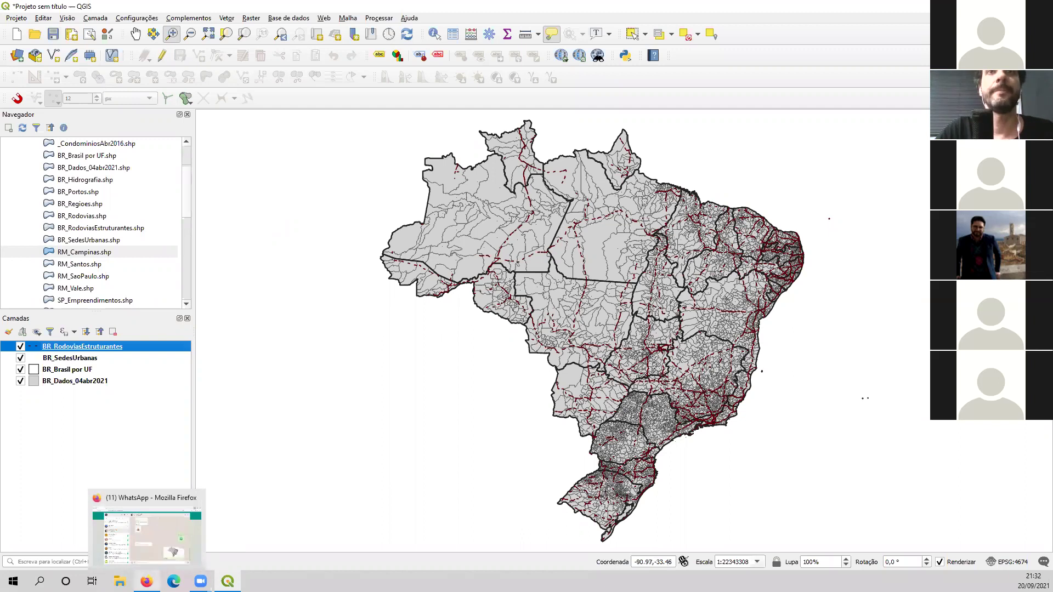
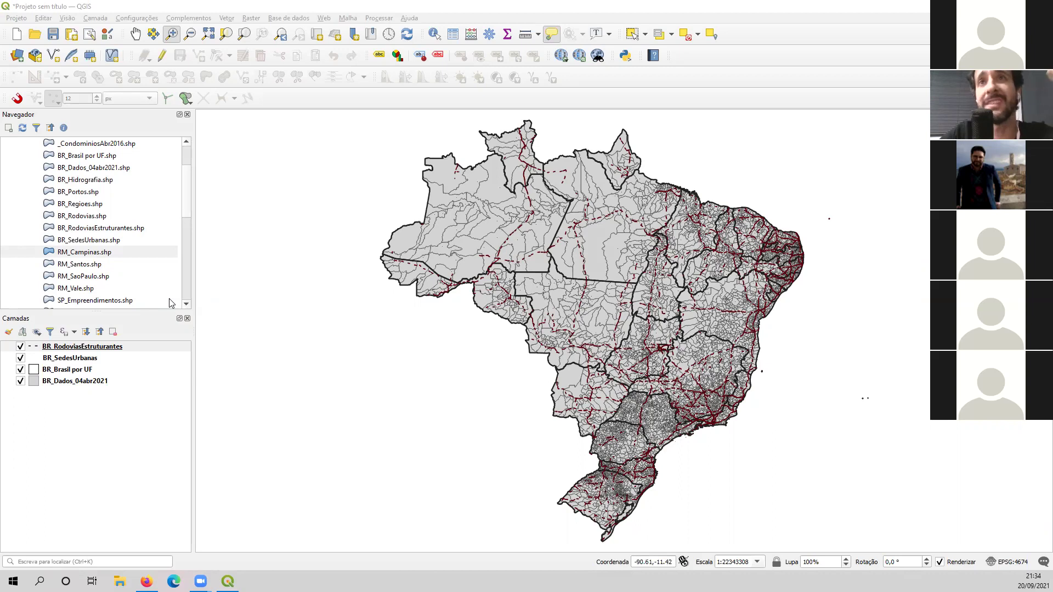
click(20, 347)
click(20, 360)
click(21, 371)
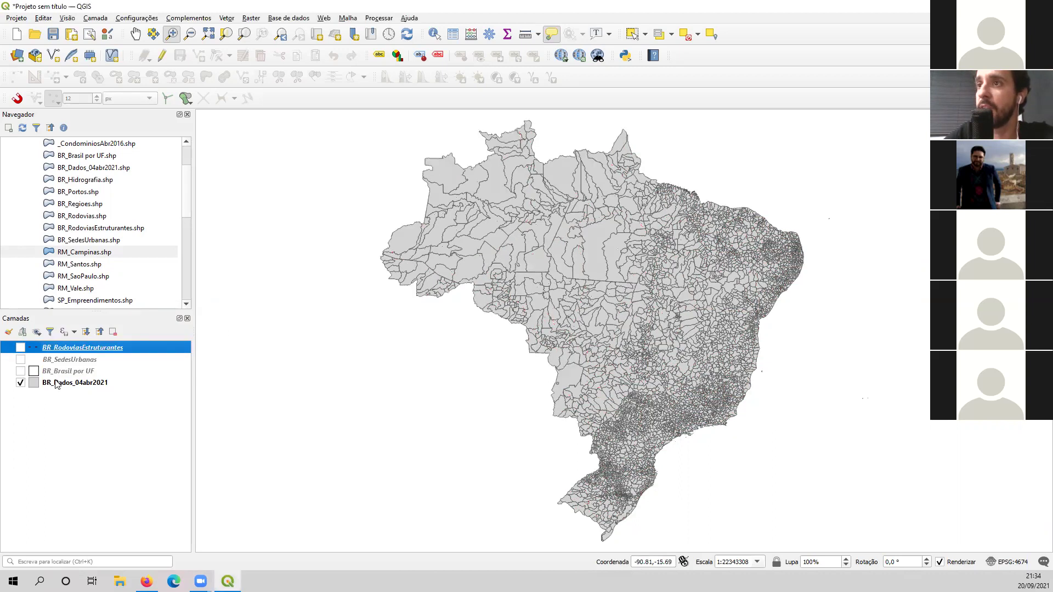
click(59, 384)
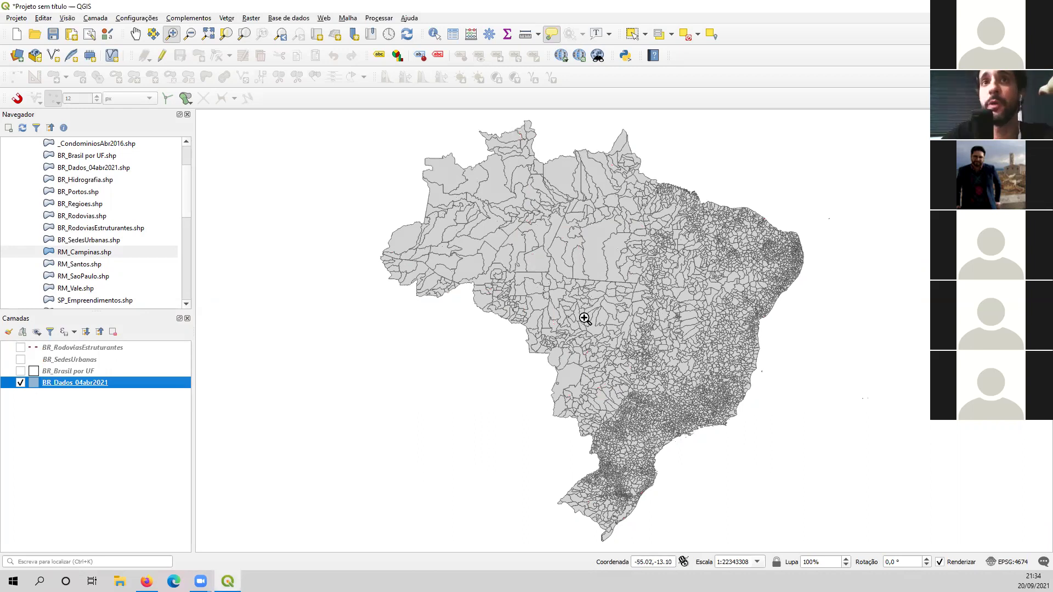
mouse_move(584, 318)
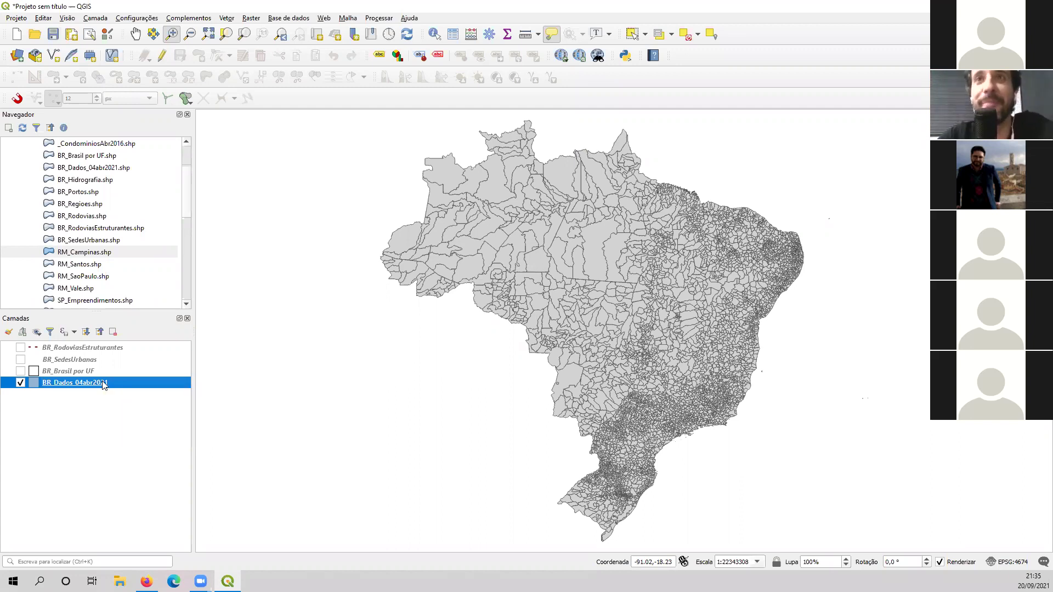
right_click(71, 386)
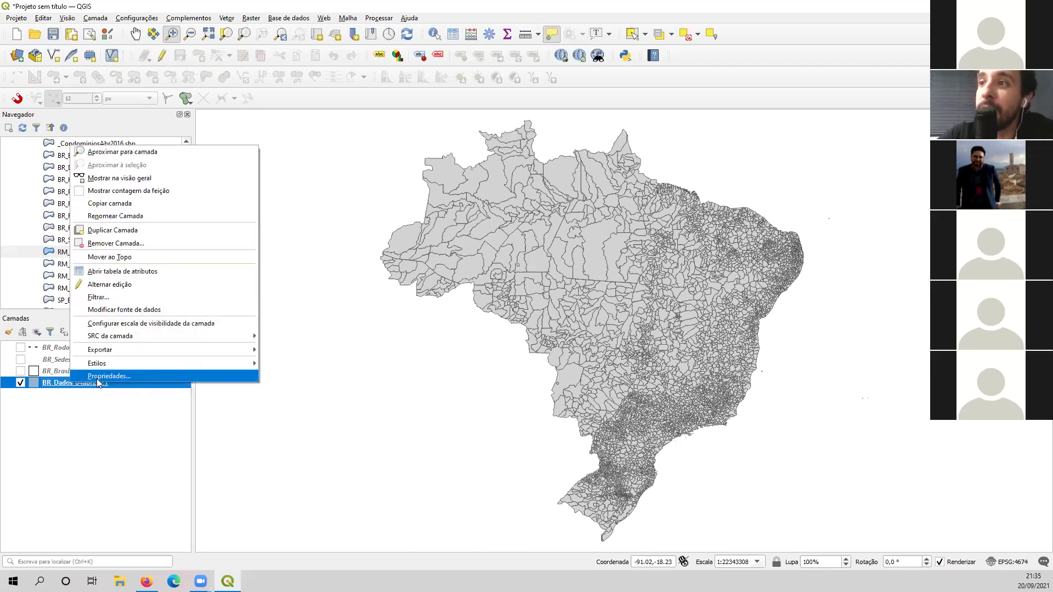
click(97, 378)
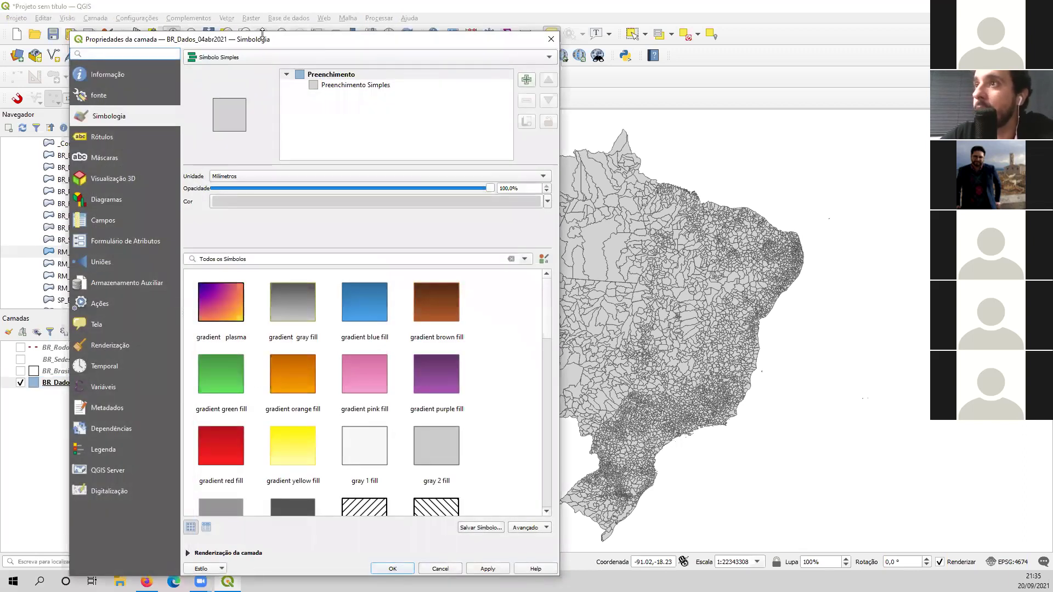
drag(263, 34, 351, 54)
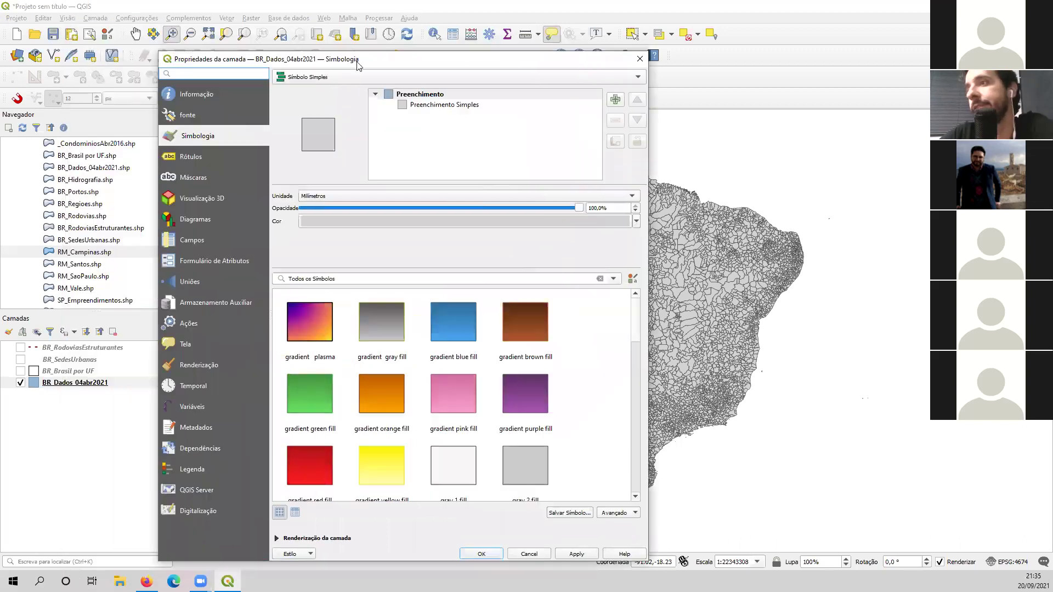
click(639, 58)
Step: Open the attribute table of the BR_Dados_04abr2021 layer and enlarge its window to show more rows and columns
click(77, 383)
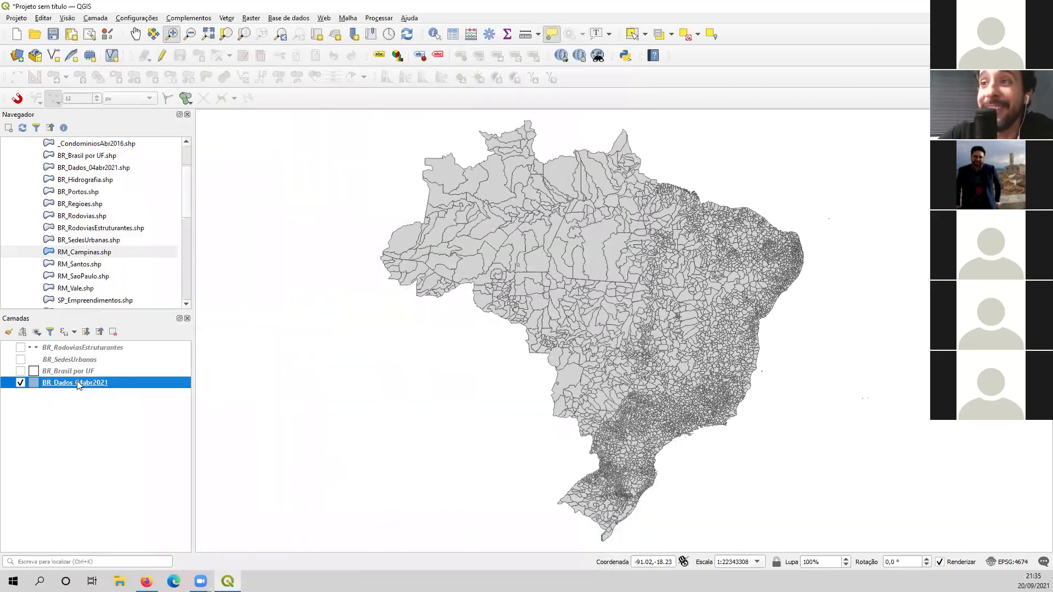
right_click(77, 383)
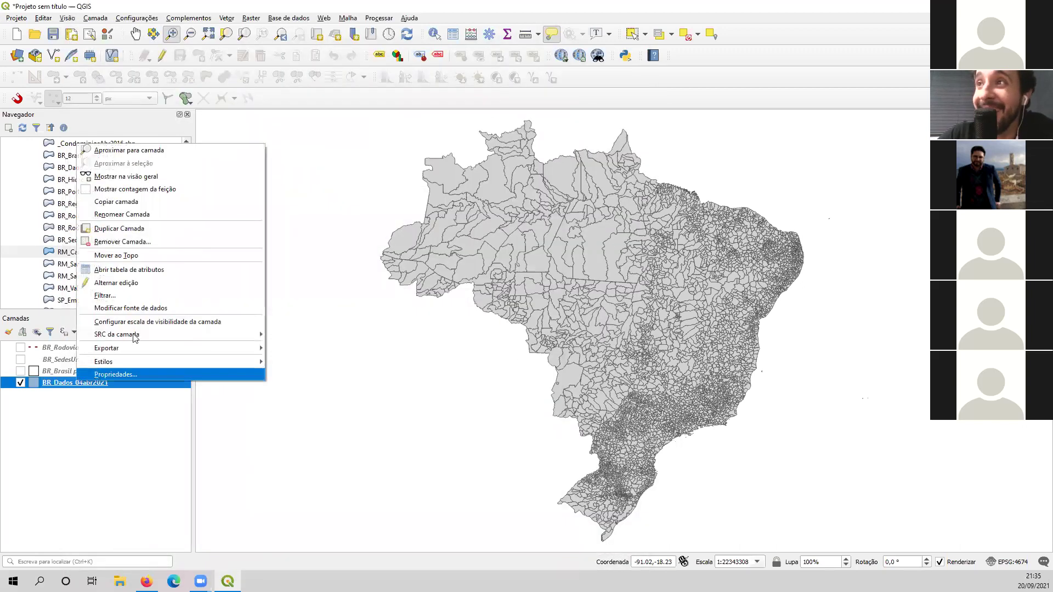
click(172, 275)
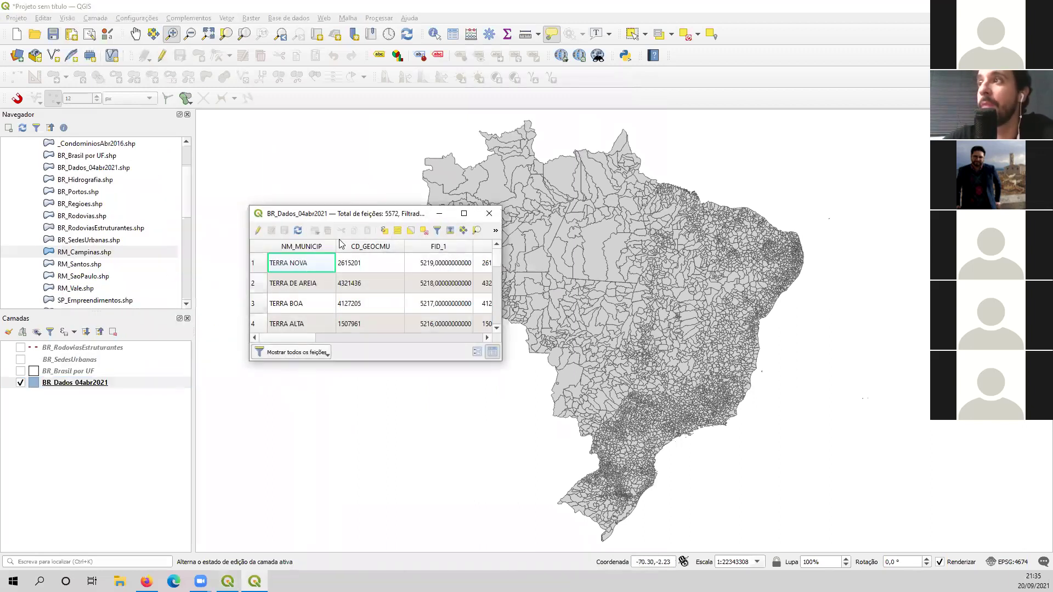
drag(352, 220, 226, 109)
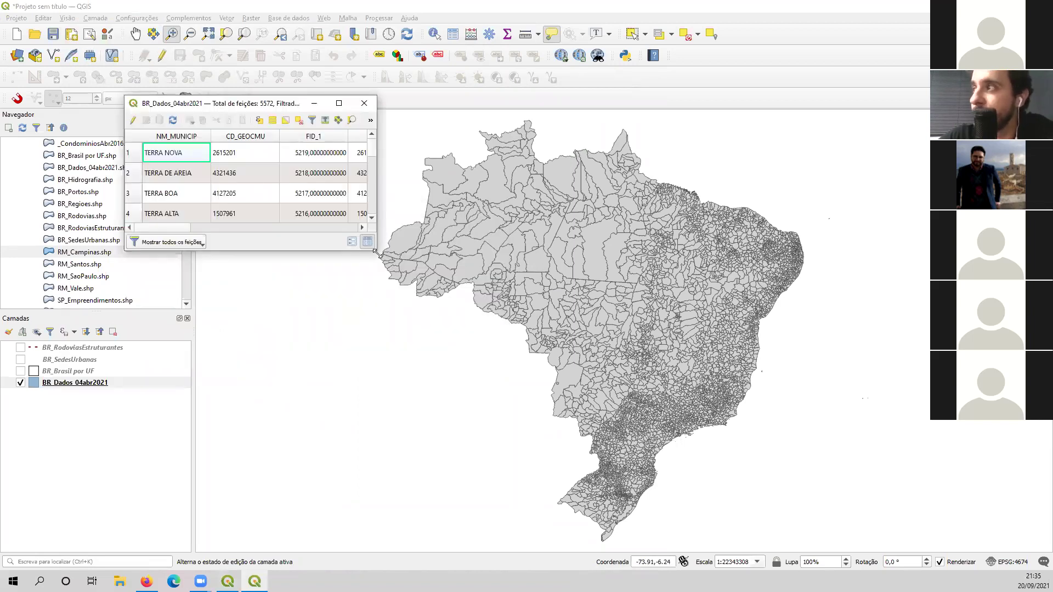
drag(375, 252, 912, 544)
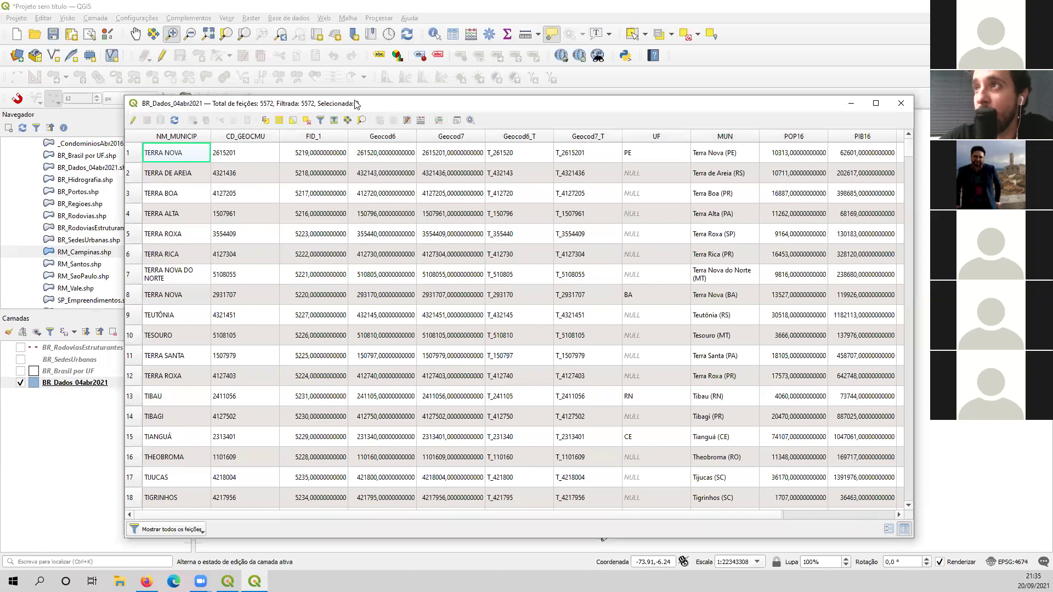
drag(357, 105, 287, 41)
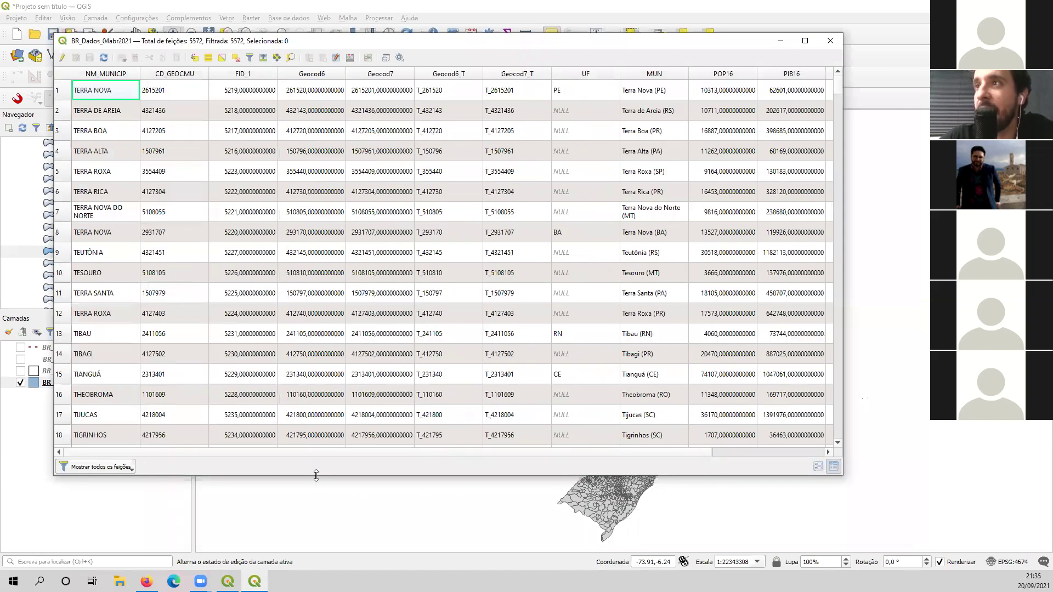
drag(316, 476, 316, 527)
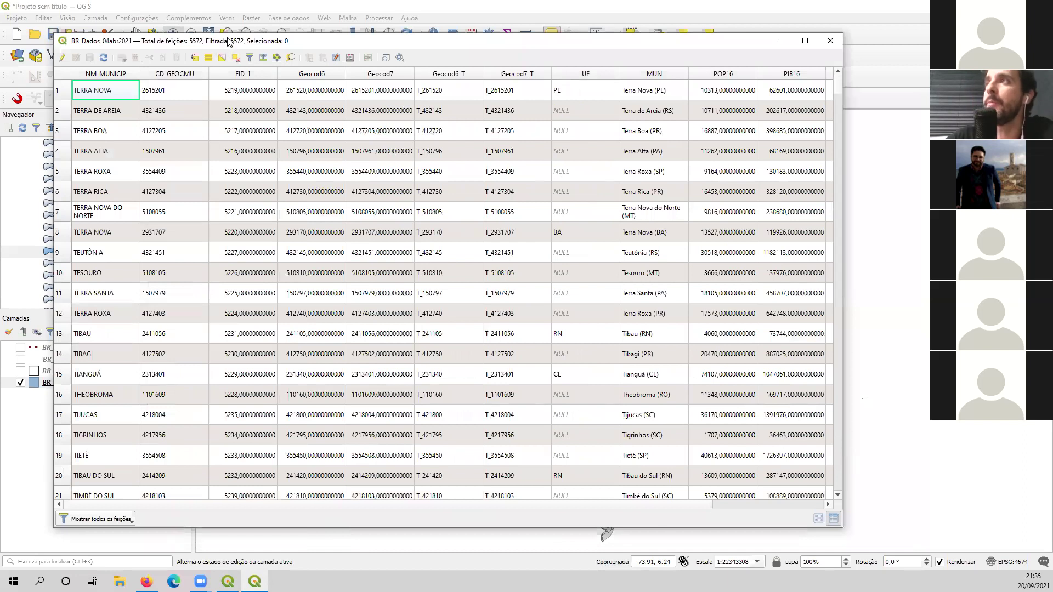
drag(228, 42, 311, 57)
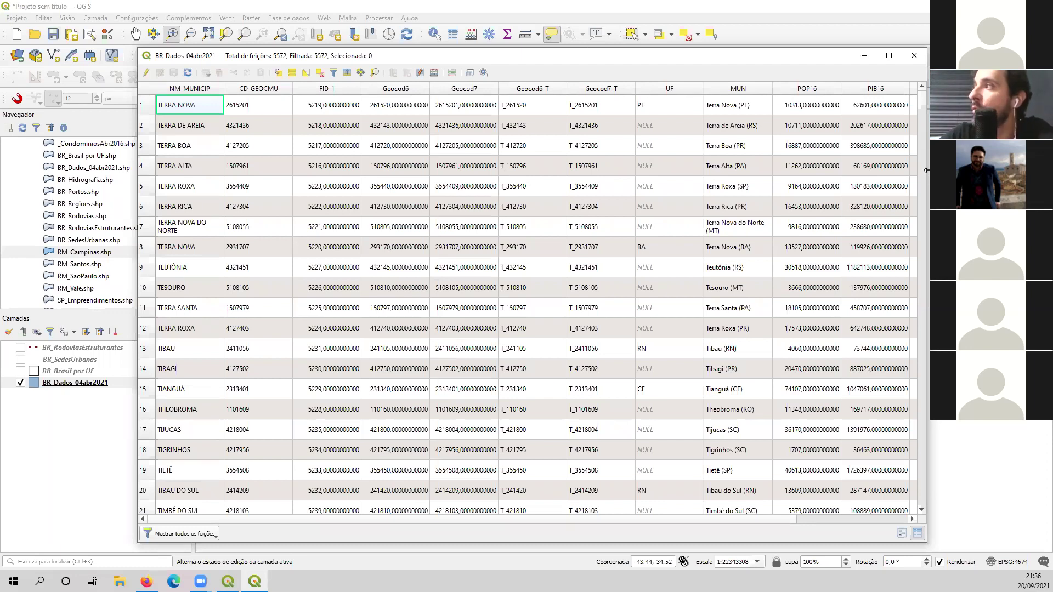
Step: Narrow the attribute table window and place it beside the map of Brazil
drag(926, 171, 409, 171)
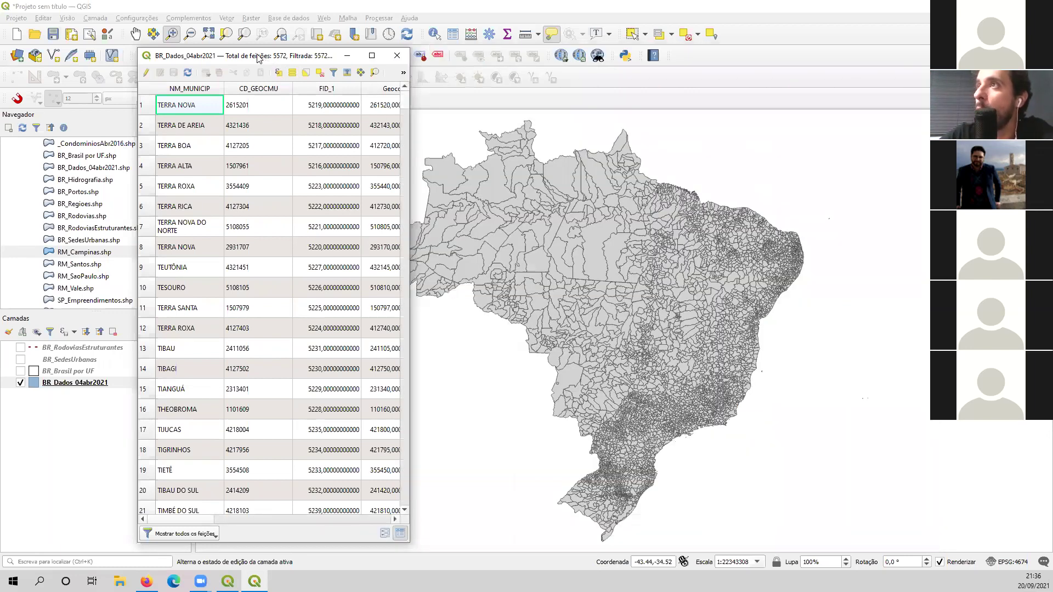
drag(257, 57, 144, 37)
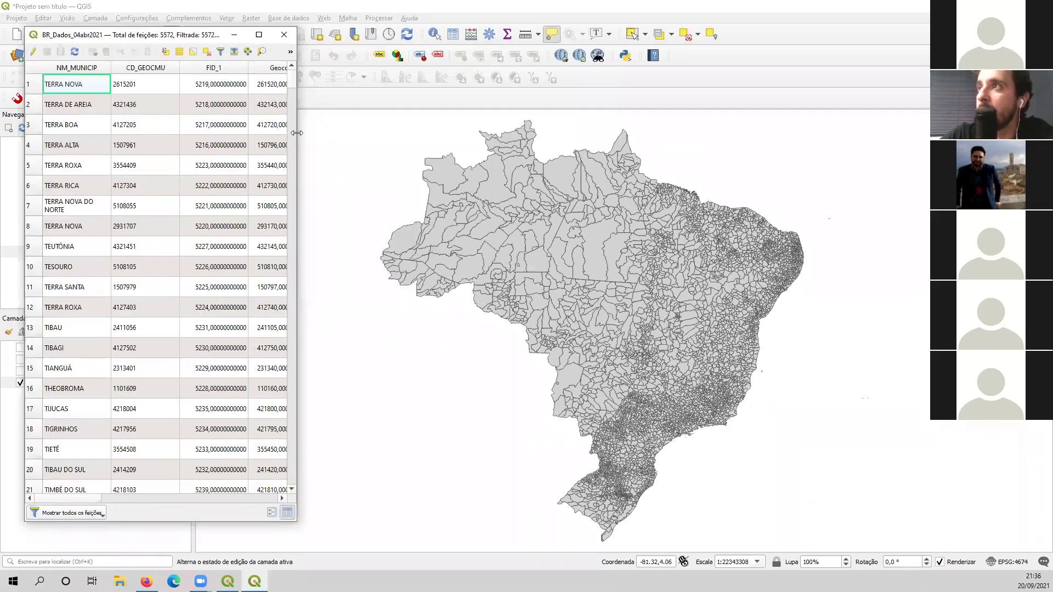
drag(297, 132, 378, 181)
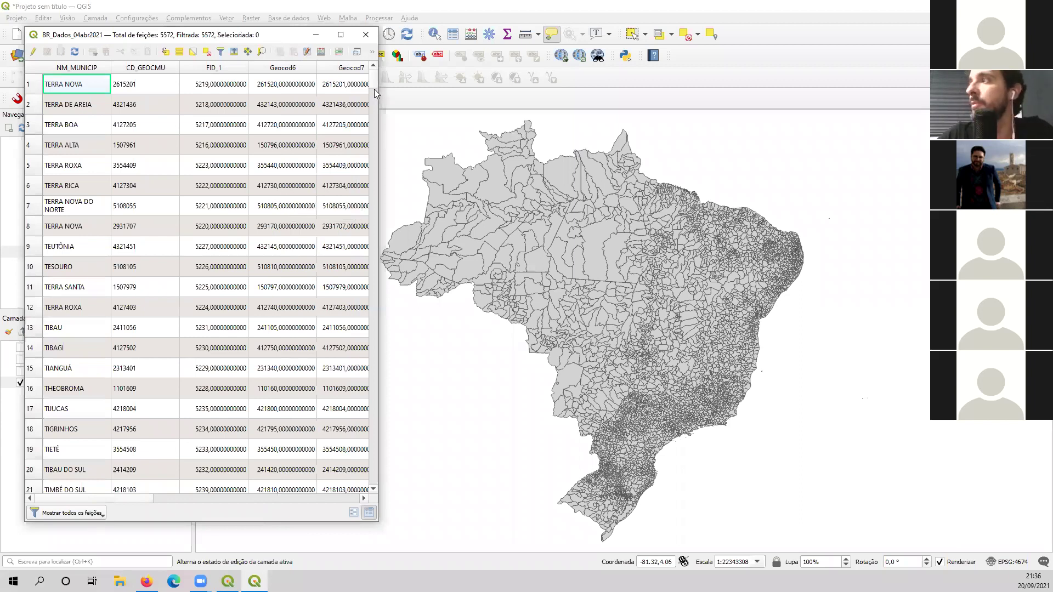
Step: Select the table rows from TERRA ALTA to THEOBROMA to highlight them on the map, then clear the selection and close the table
click(34, 146)
drag(39, 163, 36, 391)
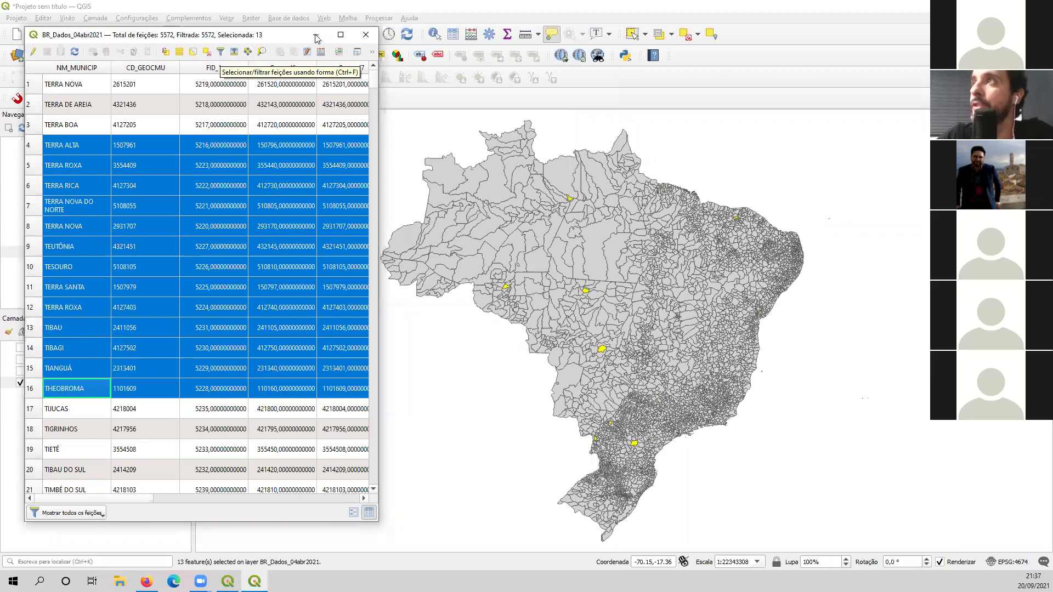
click(207, 52)
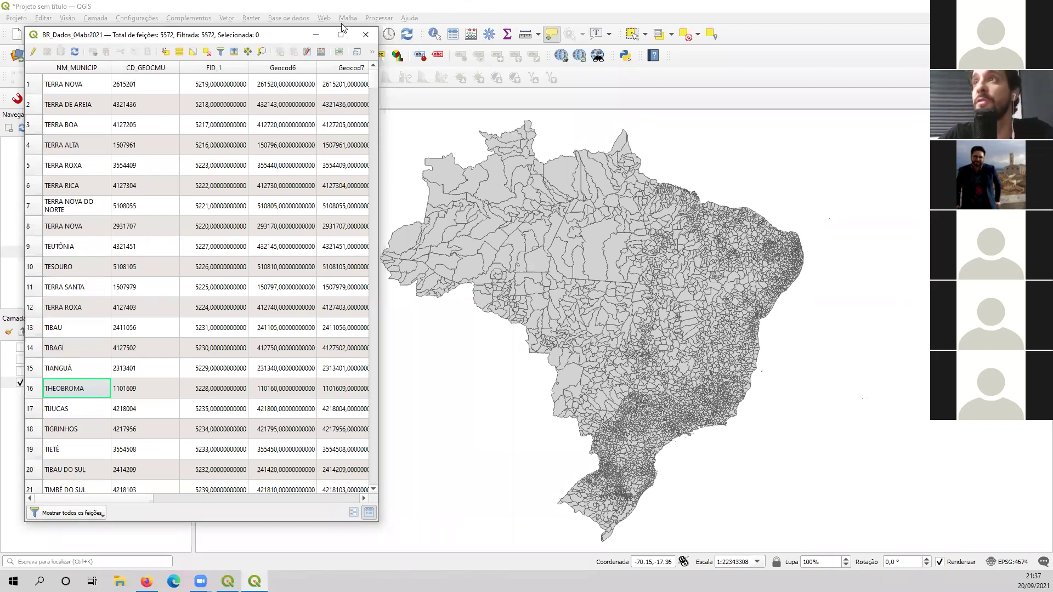
click(368, 40)
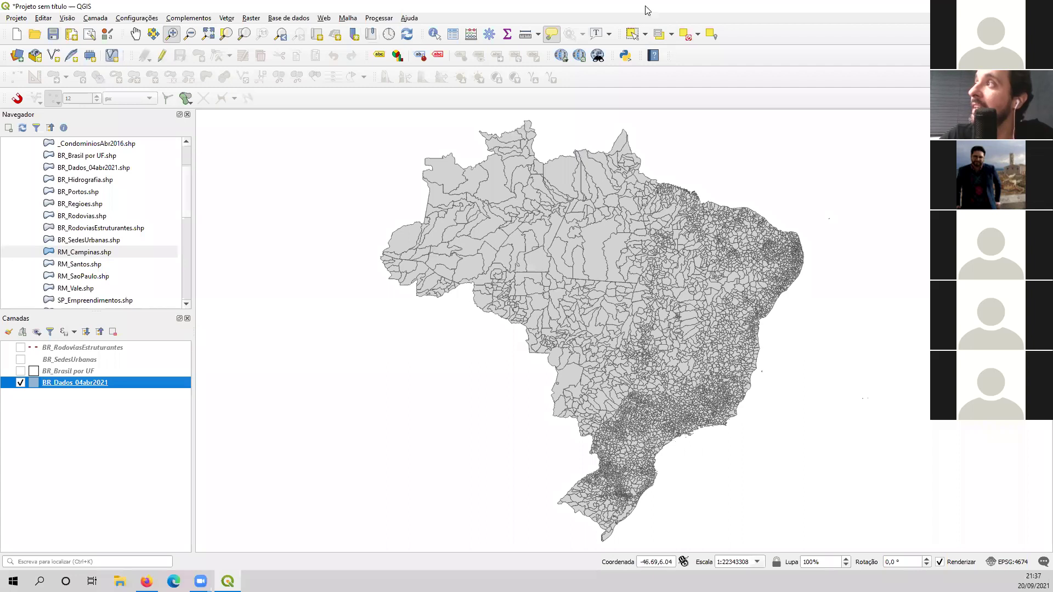
Step: Select the municipalities of northeastern Brazil on the map with a rectangular area selection
click(632, 35)
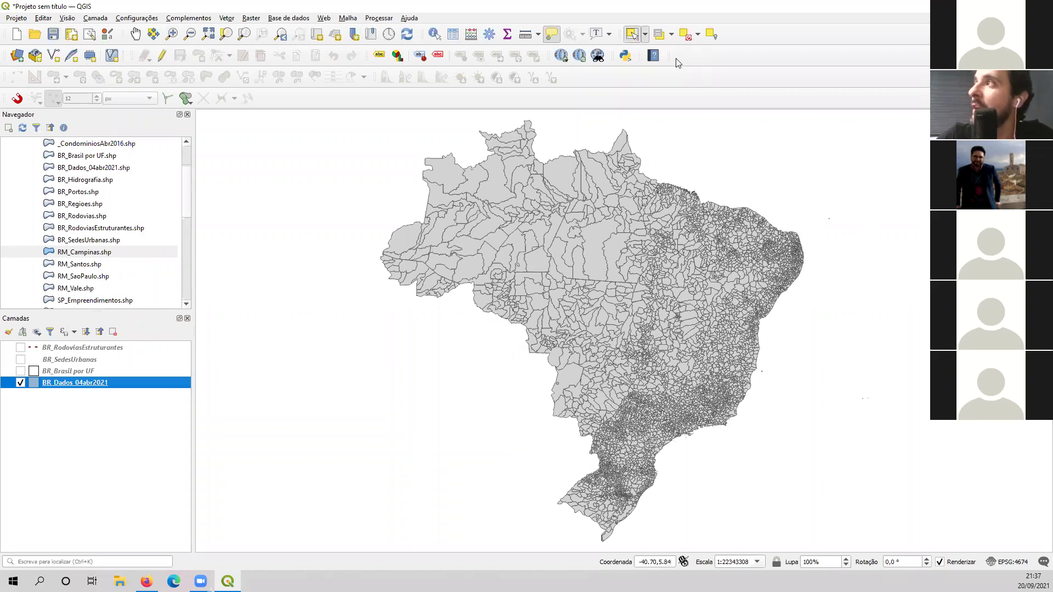
drag(846, 176, 664, 317)
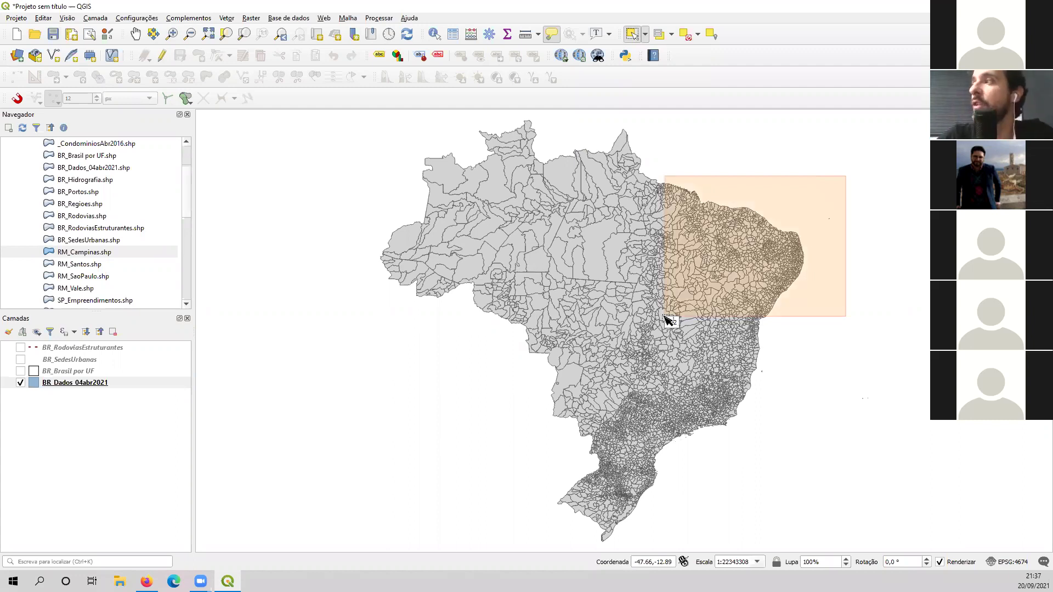
drag(664, 317, 665, 318)
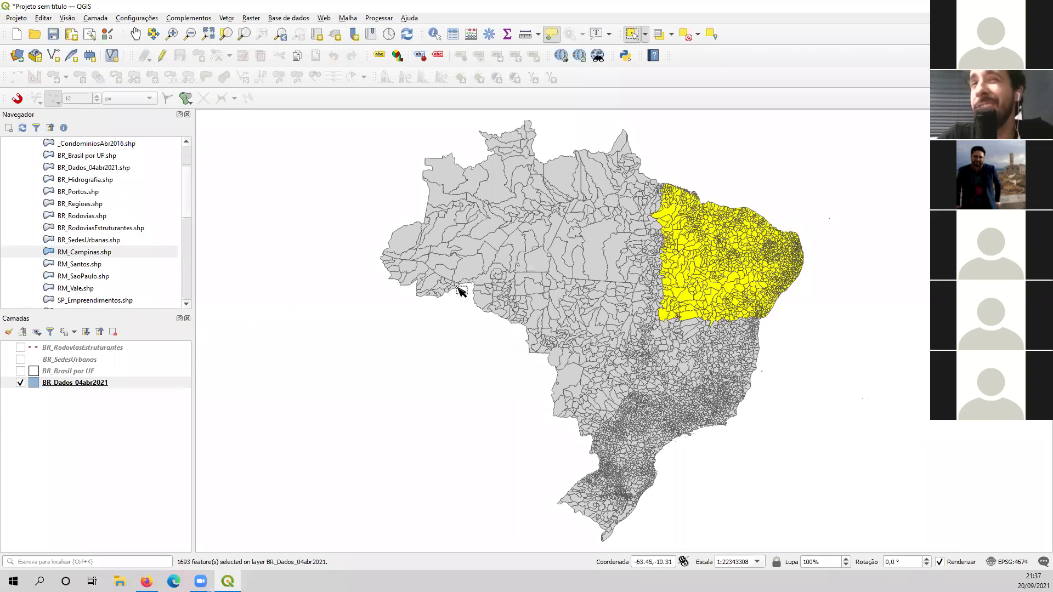
Step: Reopen the BR_Dados_04abr2021 attribute table and widen its window to view the selected municipalities' rows up to the Geocod7_T column
right_click(88, 388)
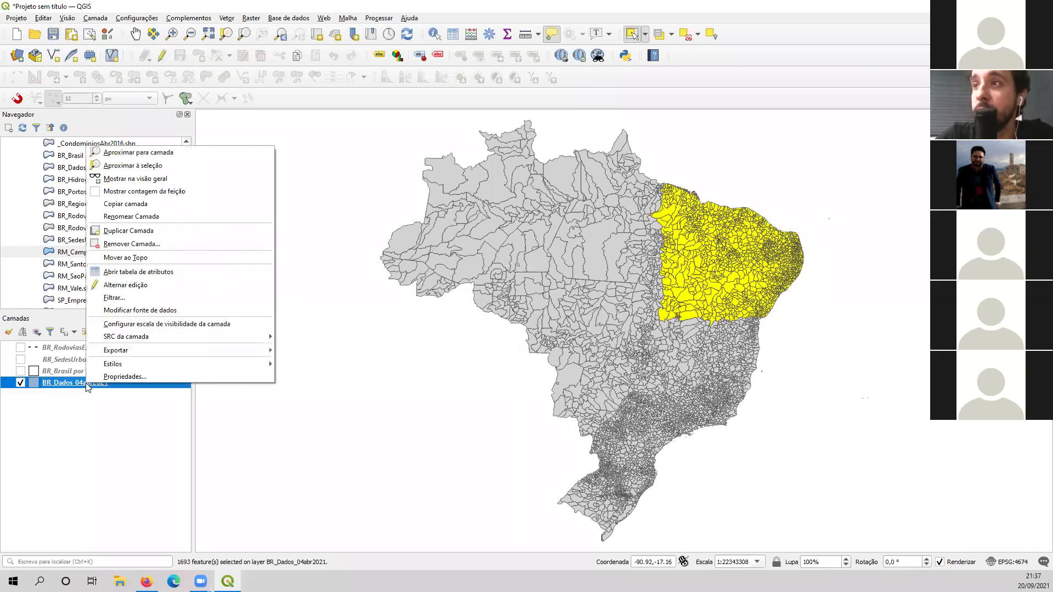
click(154, 278)
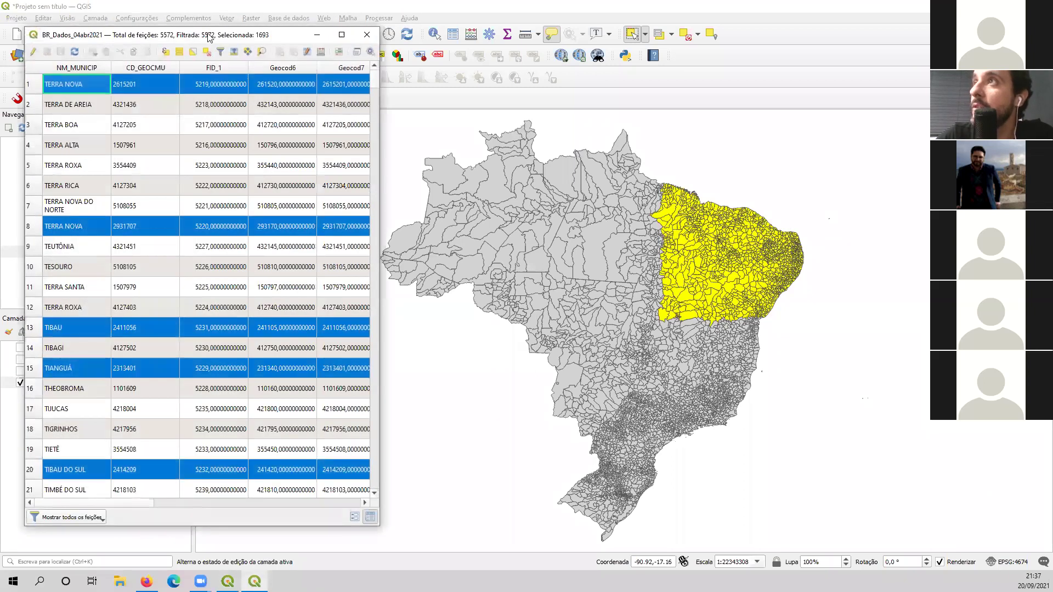
drag(209, 37, 347, 62)
drag(517, 133, 685, 133)
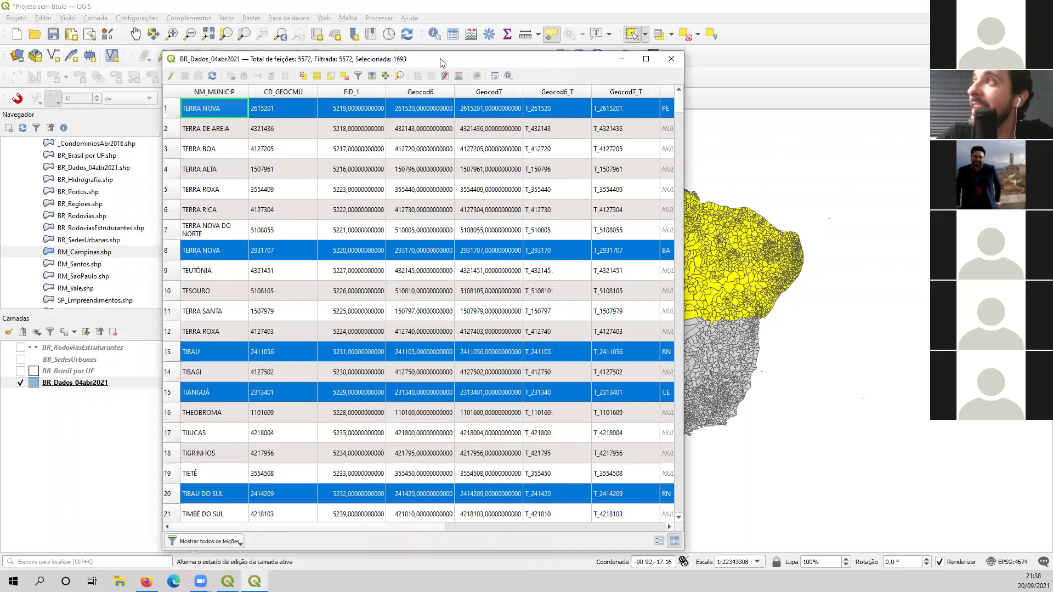
drag(439, 61, 351, 42)
mouse_move(592, 80)
mouse_down()
mouse_move(591, 128)
mouse_move(592, 79)
mouse_up()
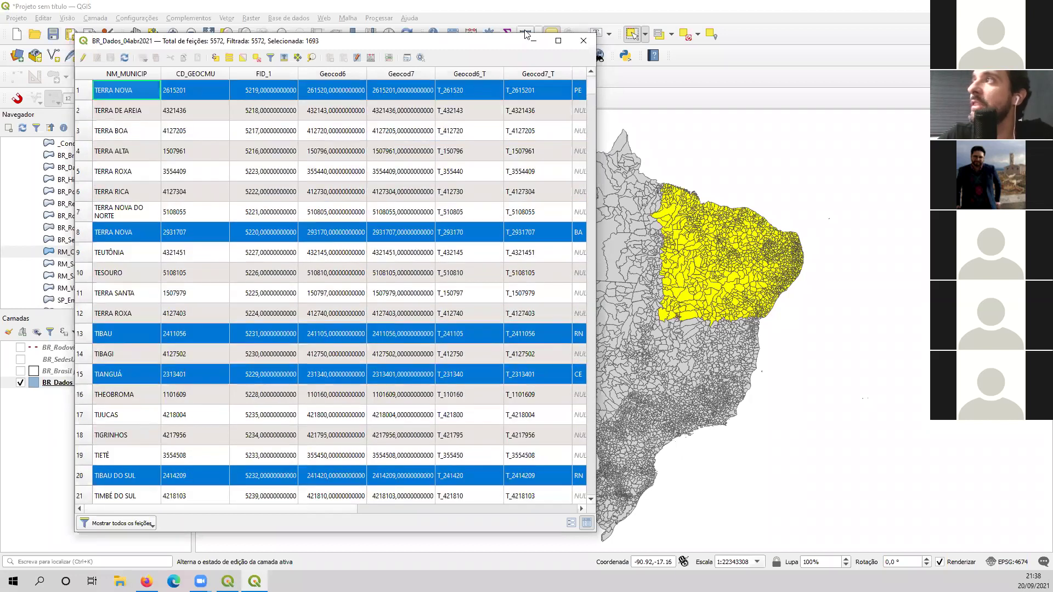
Step: Reposition the attribute table window around the map to compare the selected rows with the highlighted municipalities
drag(511, 35, 575, 166)
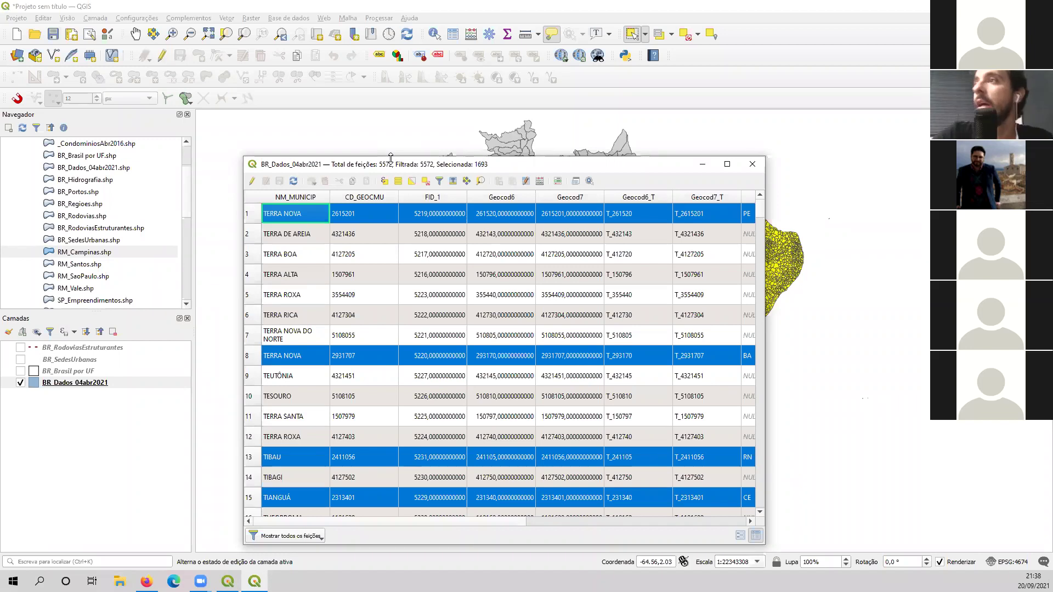
drag(395, 164, 354, 137)
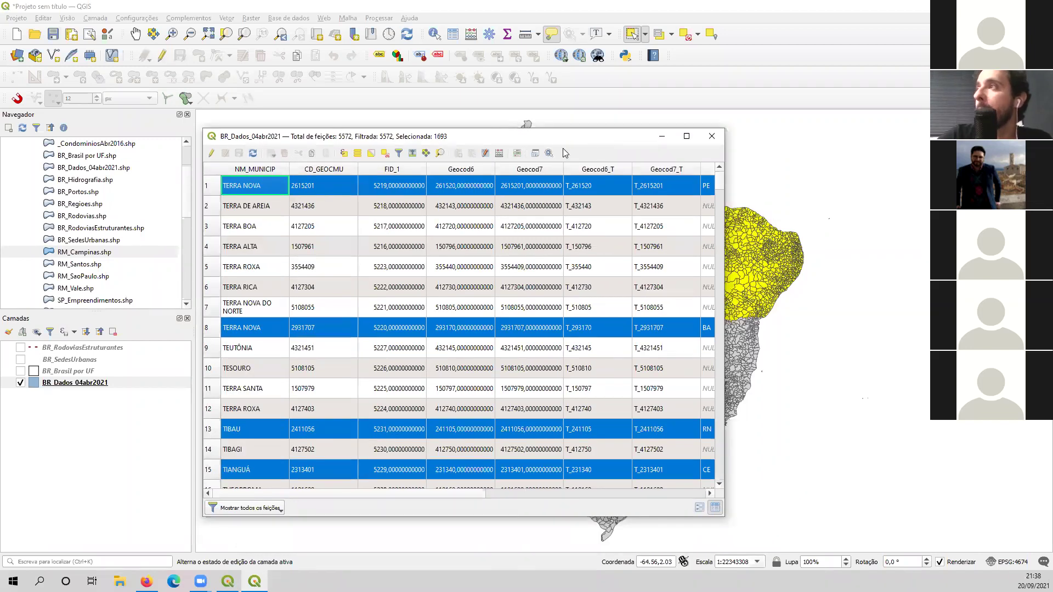
drag(547, 139, 384, 112)
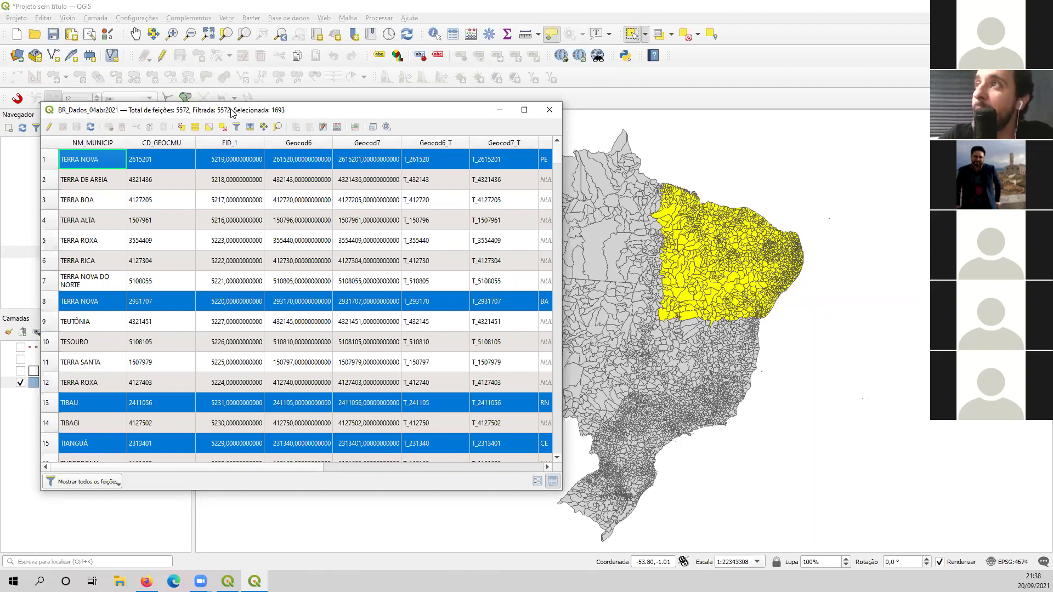
drag(231, 112, 106, 89)
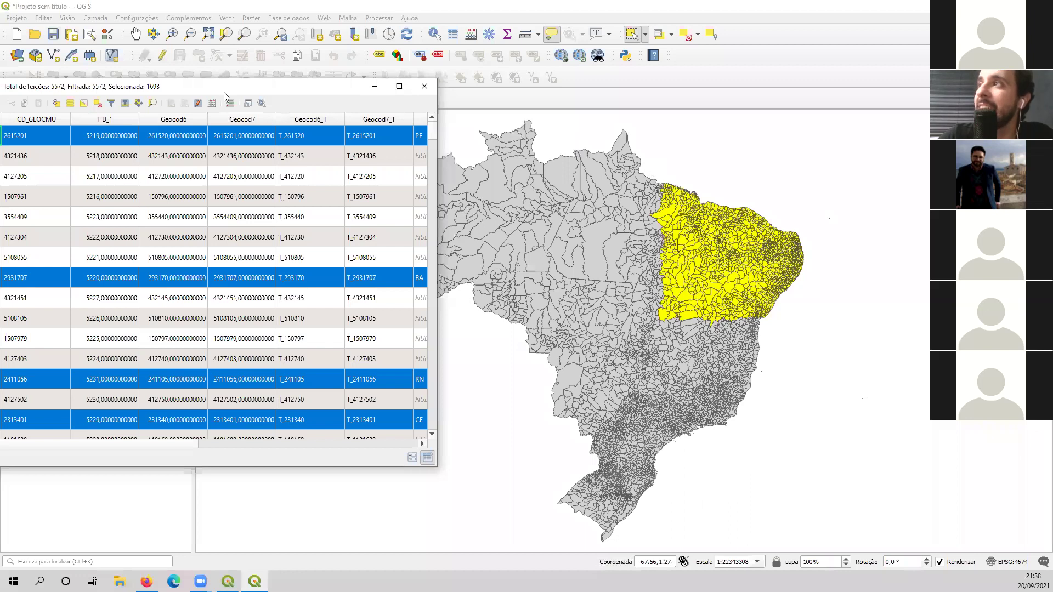
drag(224, 92, 420, 150)
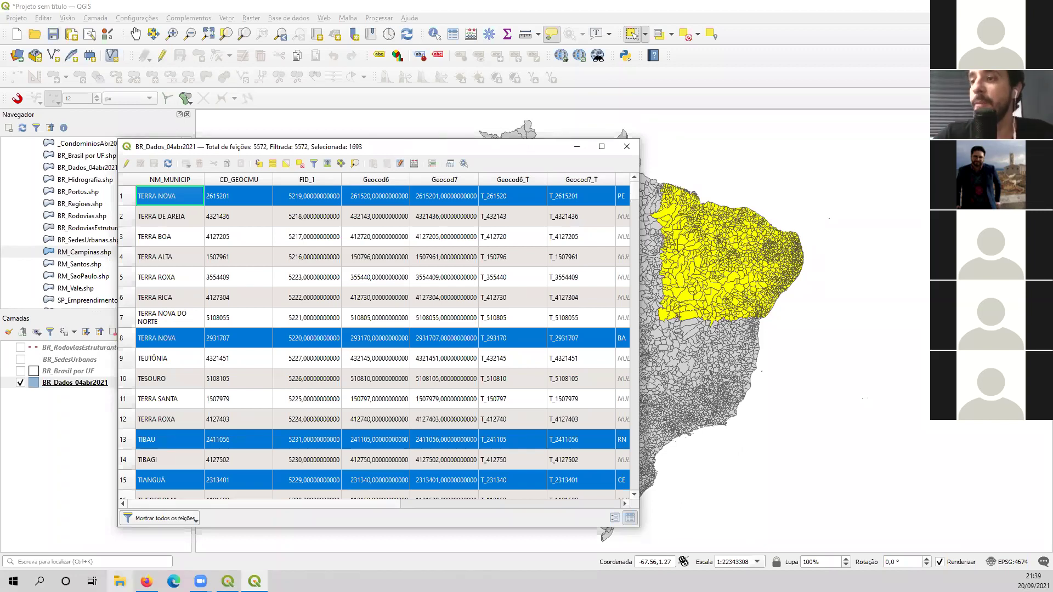
Step: Switch to File Explorer, browse to the QGIS10 - 01 folder inside C:\1_Projetos, check its Lab01 subfolder and go back
click(120, 581)
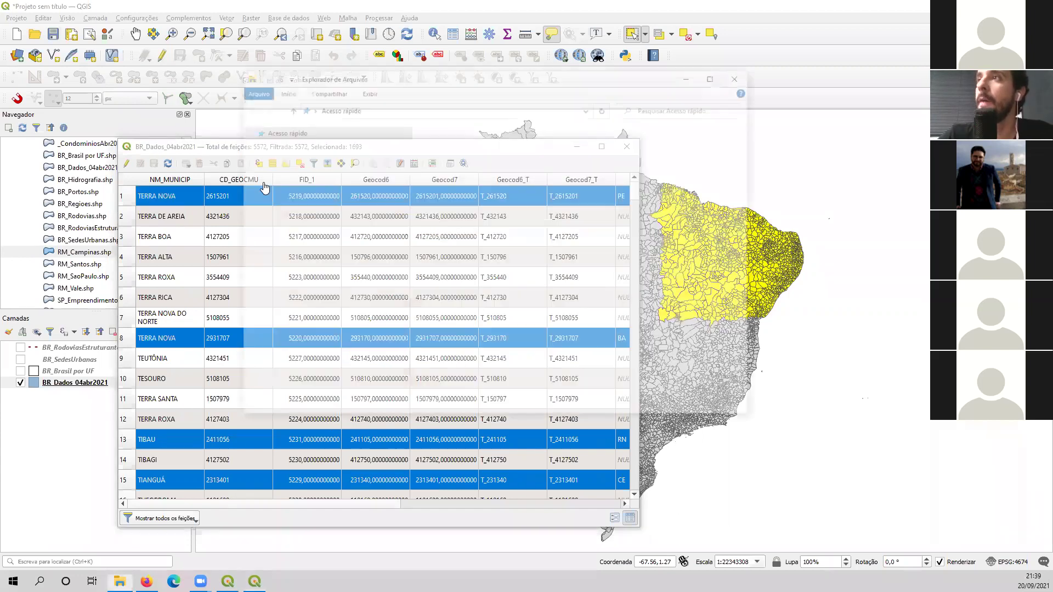
click(276, 311)
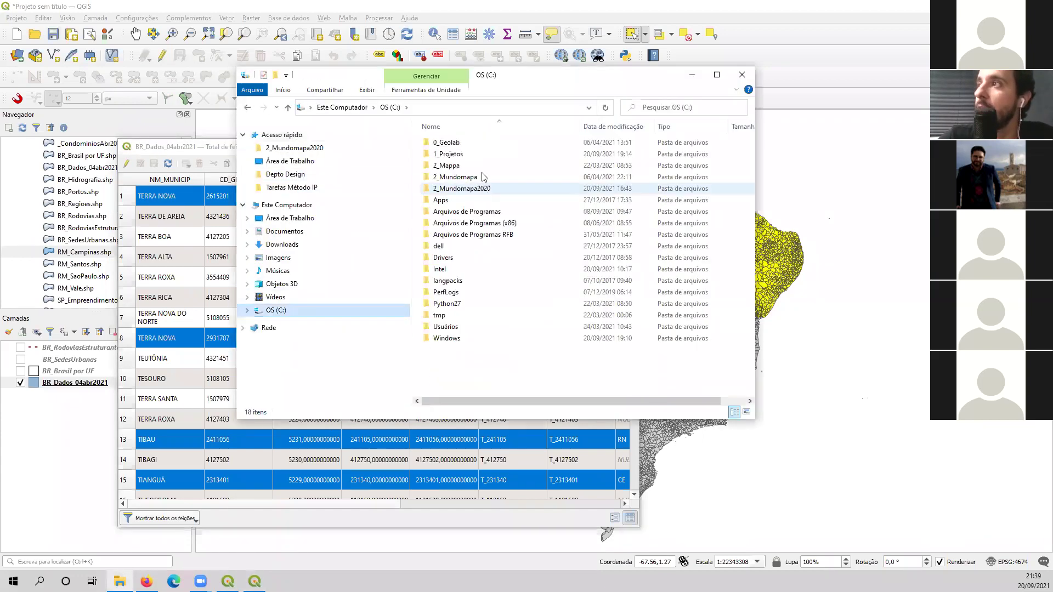
click(456, 156)
double_click(456, 155)
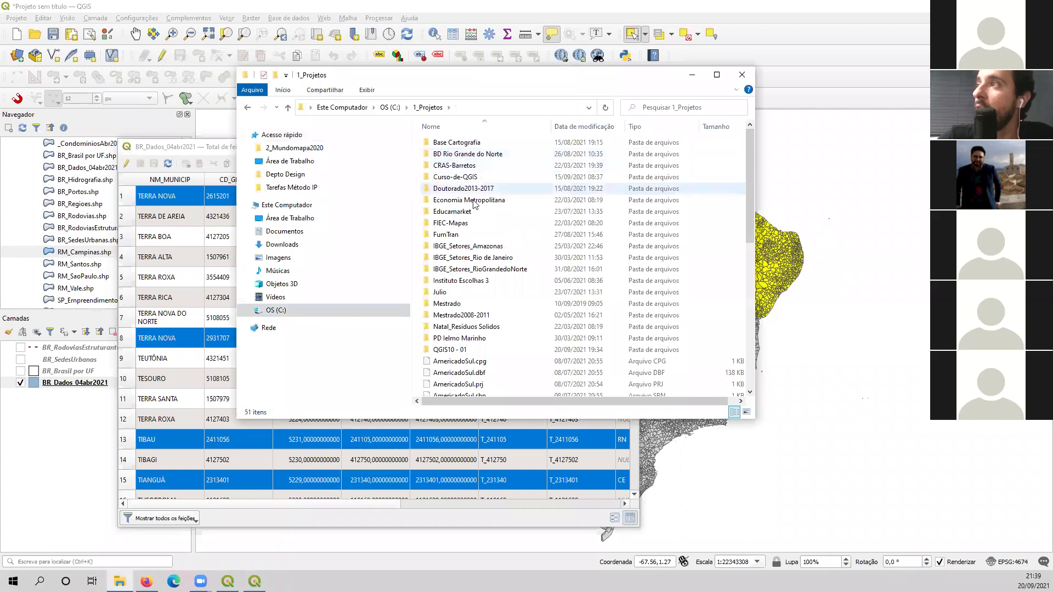
double_click(458, 350)
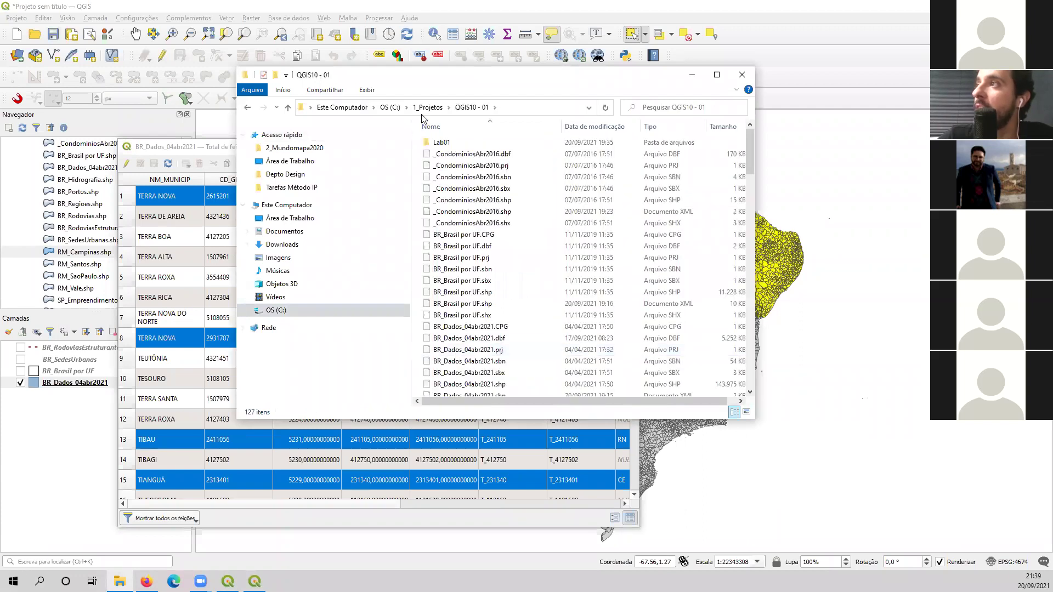
double_click(453, 145)
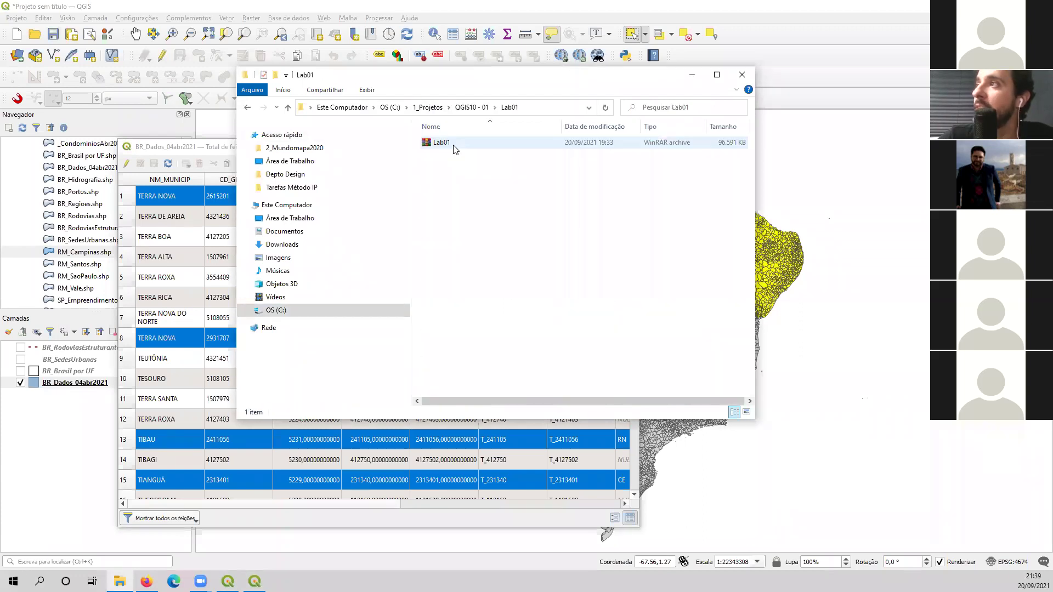
click(248, 109)
Step: Select all BR_Dados_04abr2021 files in the QGIS10 - 01 folder, move the window aside and return to the attribute table in QGIS
scroll(531, 244, down, 2)
drag(493, 263, 490, 350)
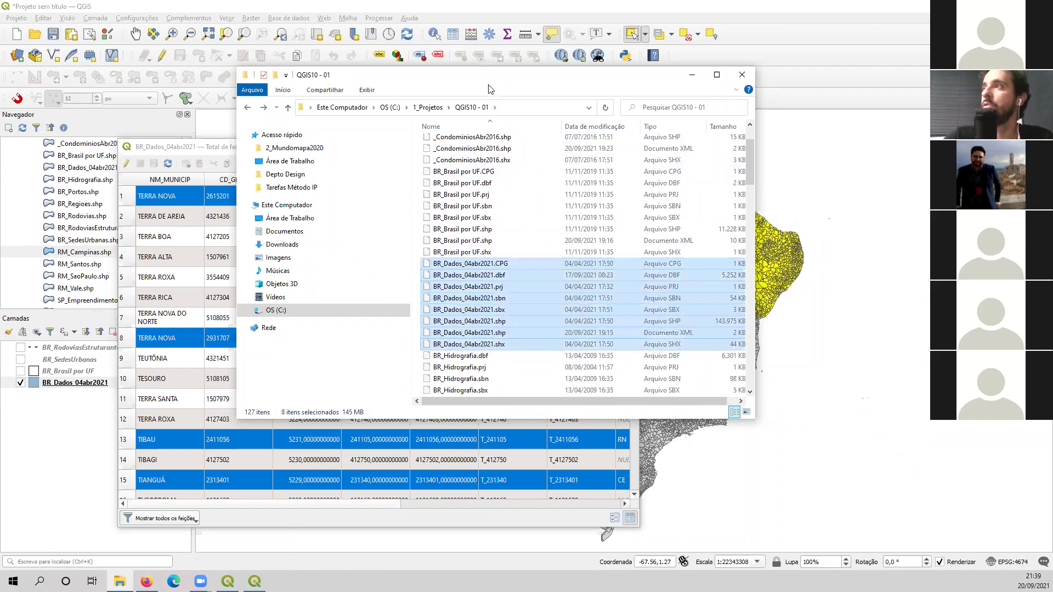
drag(393, 69, 307, 61)
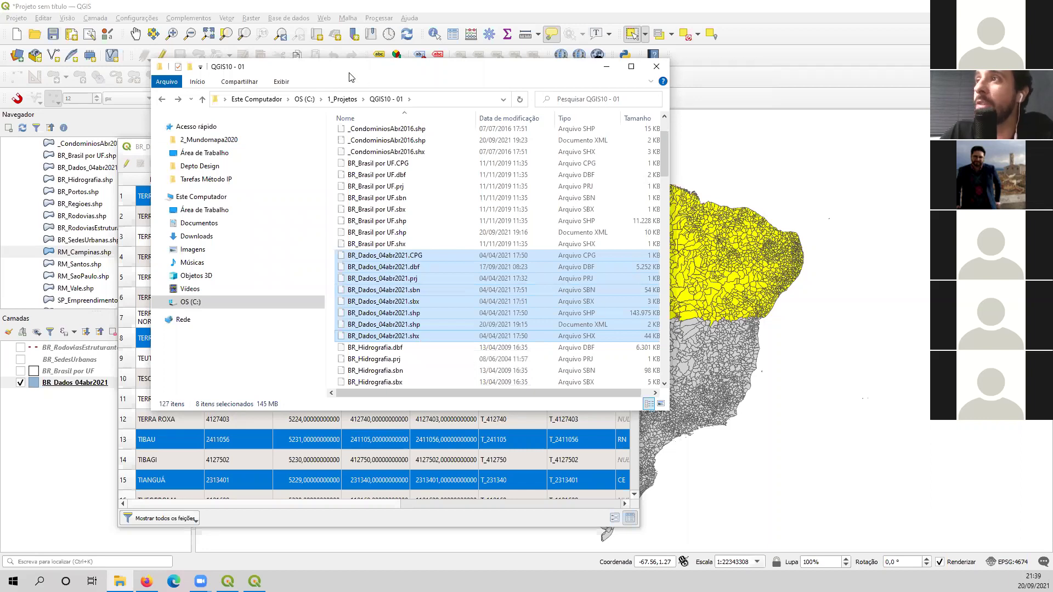
drag(350, 73, 222, 42)
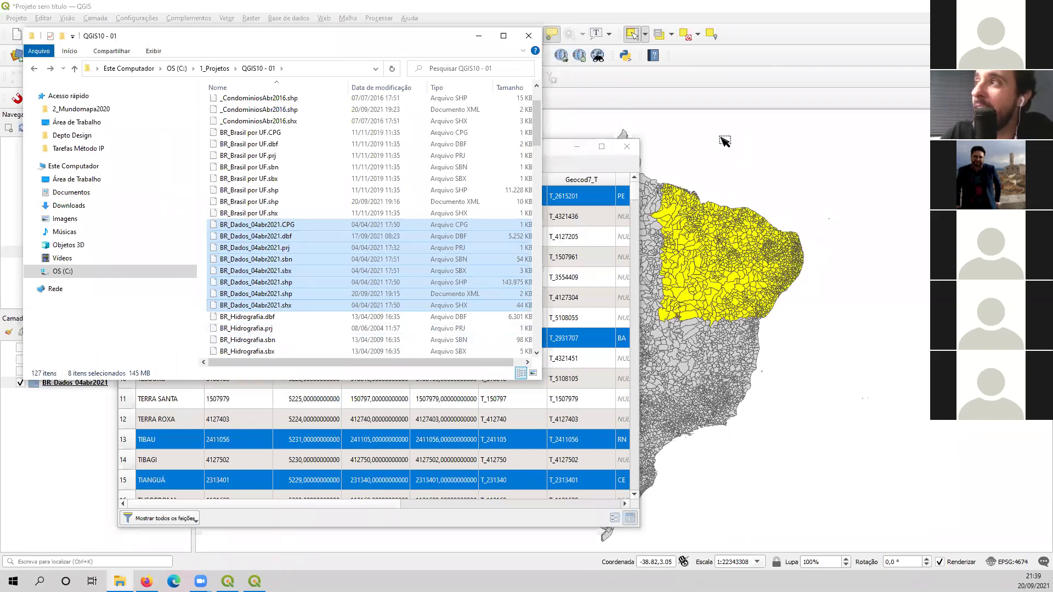
click(556, 151)
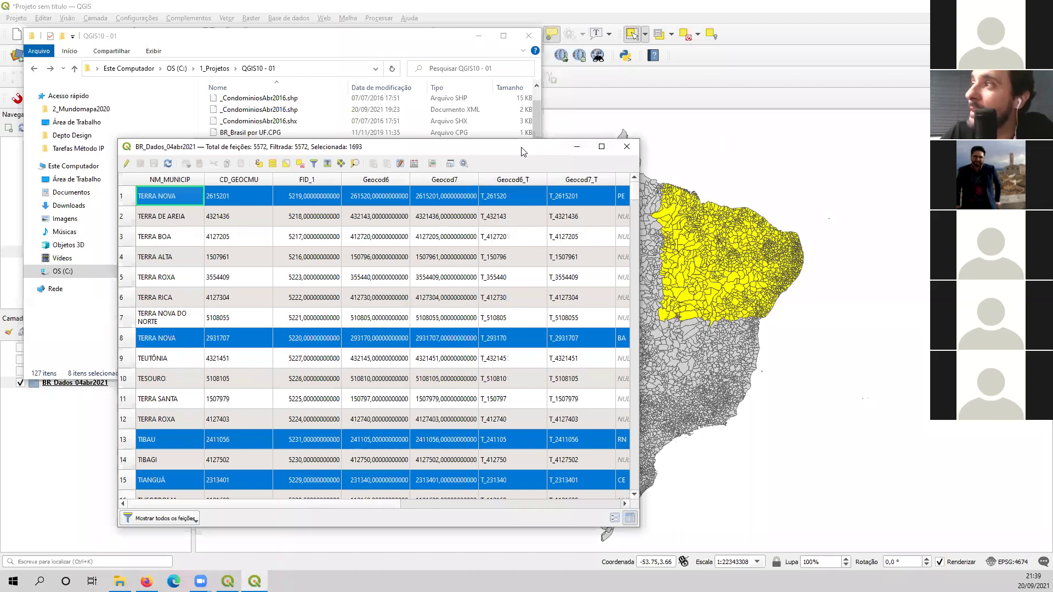
Step: Move the attribute table aside to view the selected BR_Dados_04abr2021 files in File Explorer, close that window and widen the table through the PIB16 column
drag(522, 151, 822, 164)
click(299, 31)
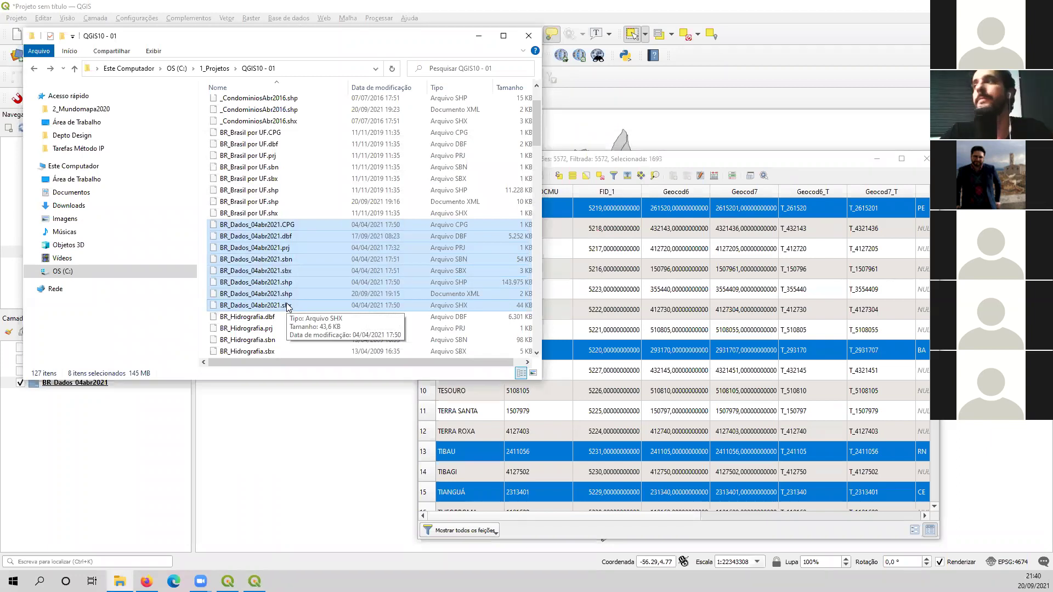
click(529, 36)
drag(623, 159, 291, 114)
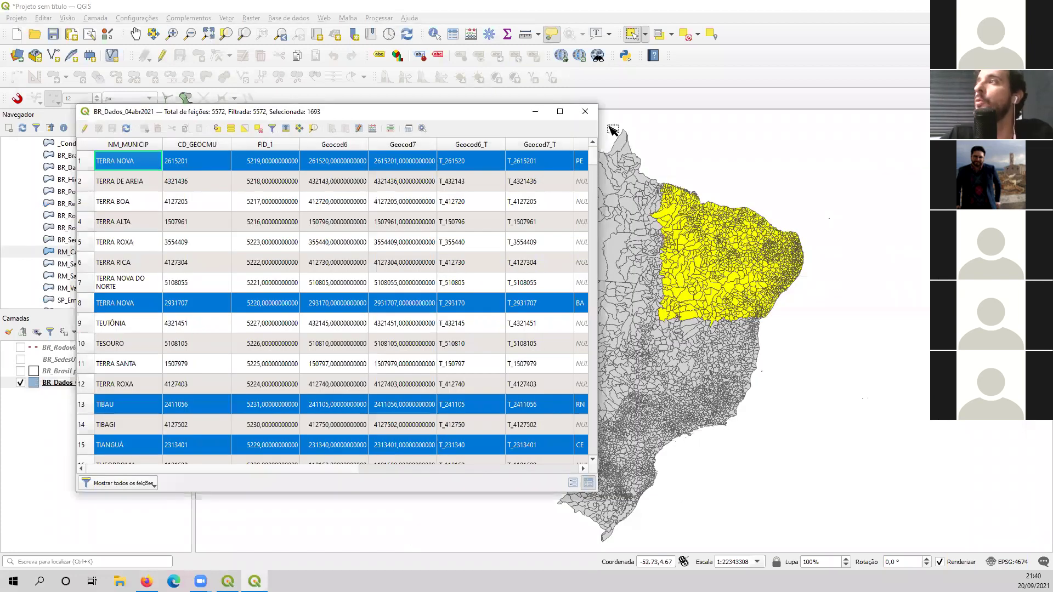
drag(599, 129, 858, 157)
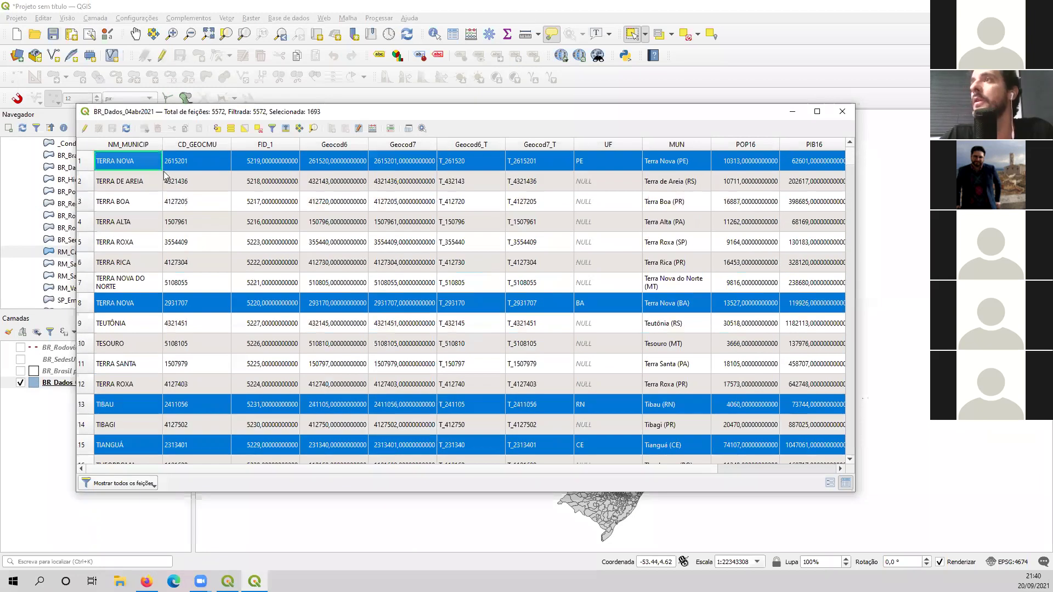
Step: Clear the municipality selection and sort the BR_Dados_04abr2021 attribute table by FID_1 in descending order
click(261, 132)
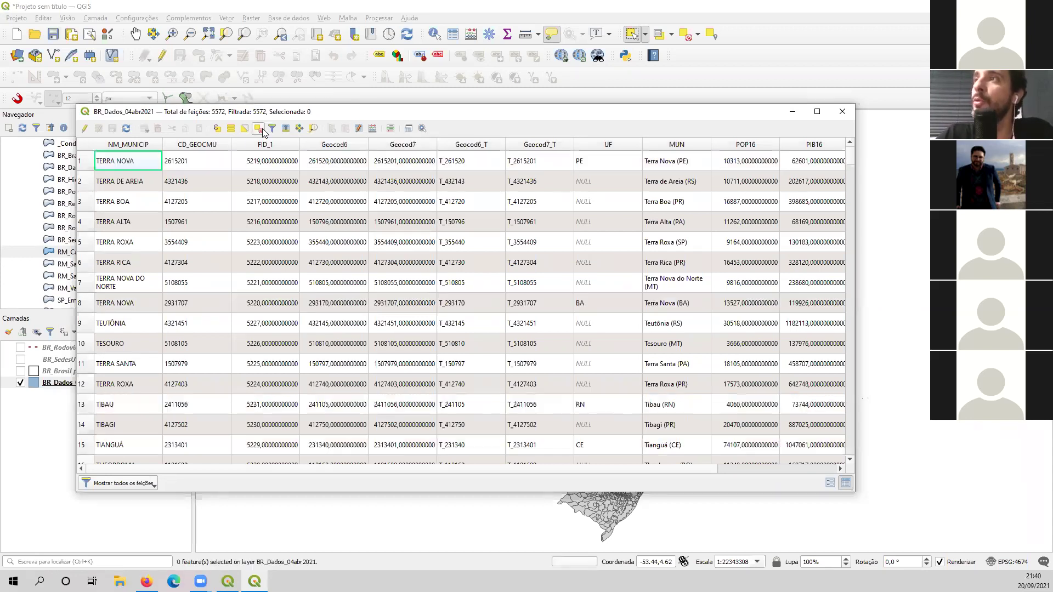
click(270, 145)
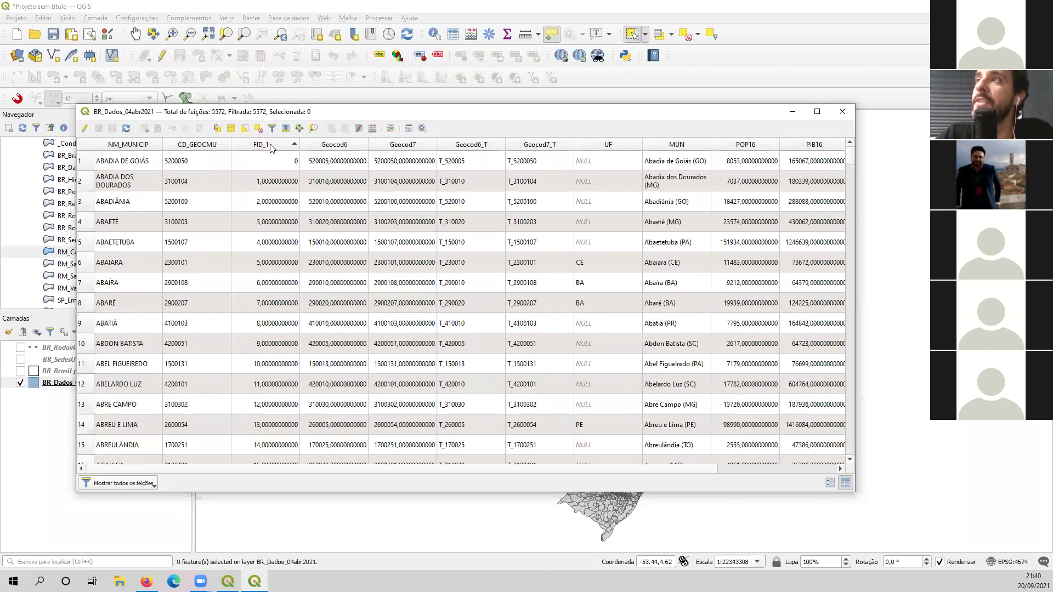
click(270, 145)
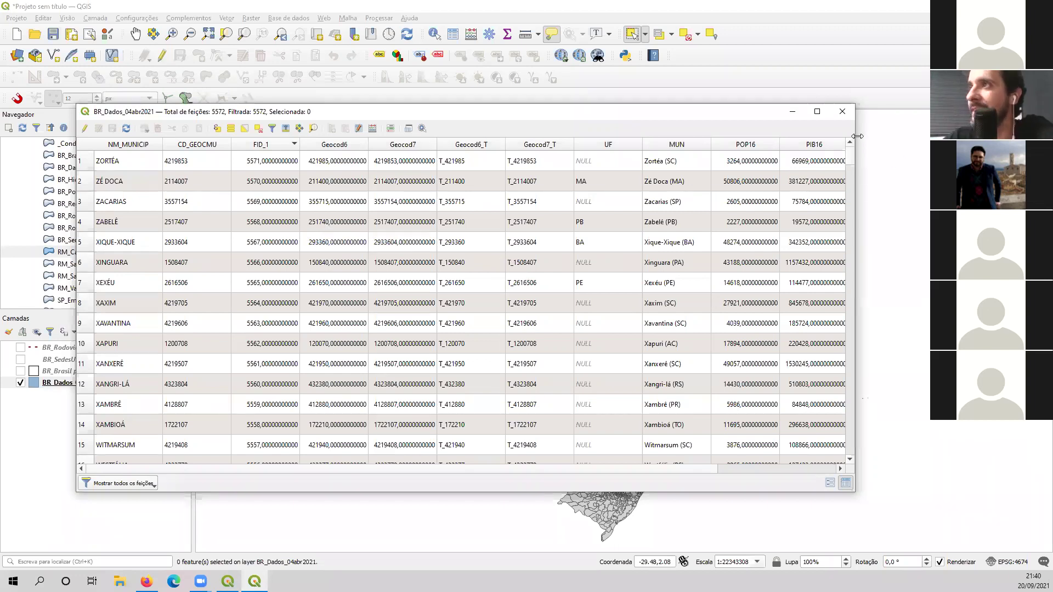
Step: Resize and reposition the attribute table window so that its first columns and the Brazil map can be viewed side by side
drag(858, 136, 365, 137)
drag(239, 114, 207, 97)
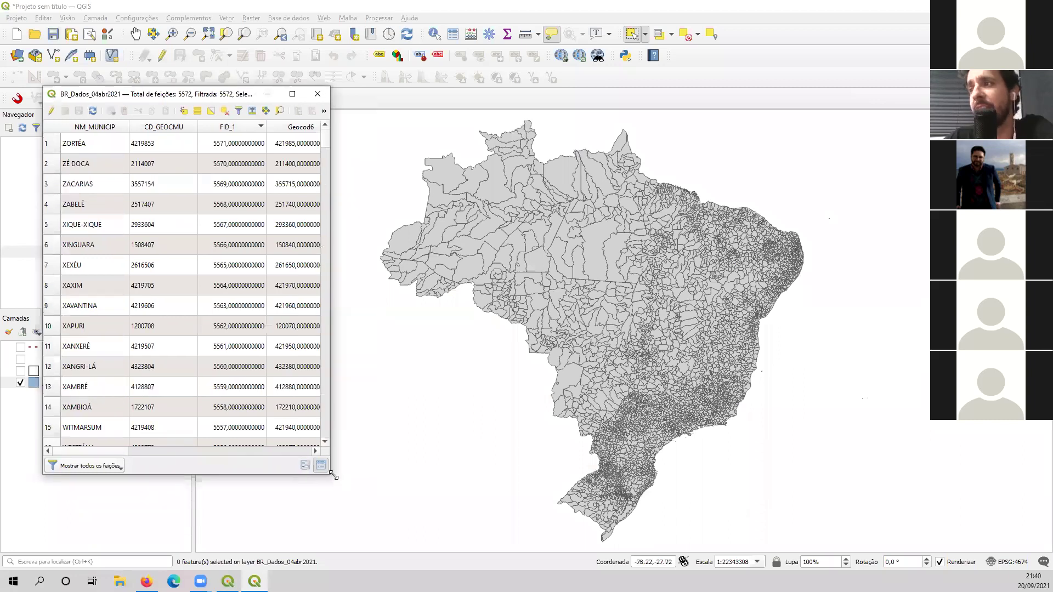
drag(333, 476, 429, 524)
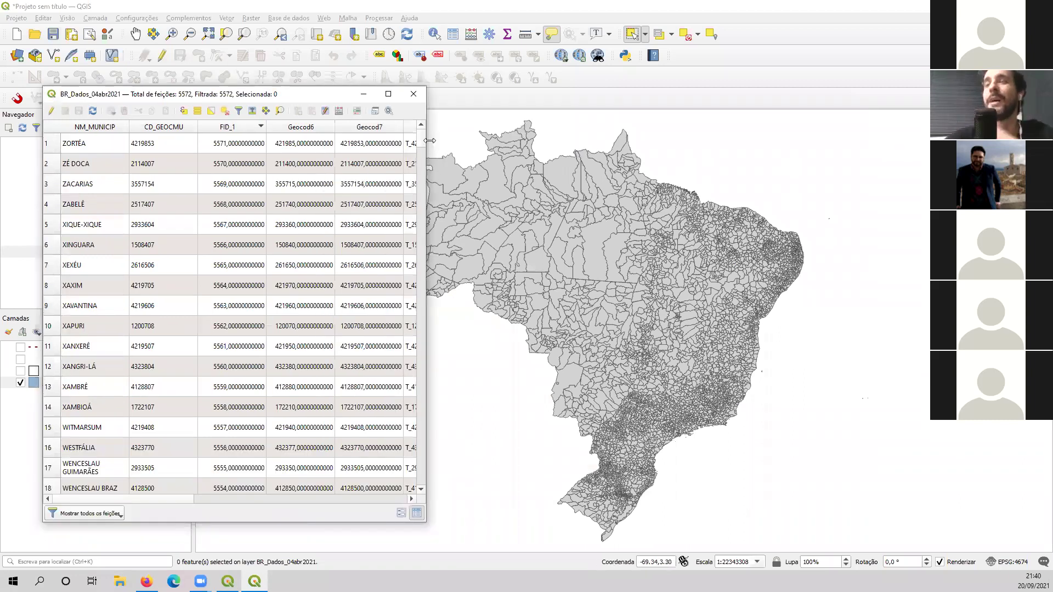
Step: Select the table rows one after another from ZORTÉA to XAMBRÉ to relate each record to its municipality on the map
click(49, 144)
click(50, 163)
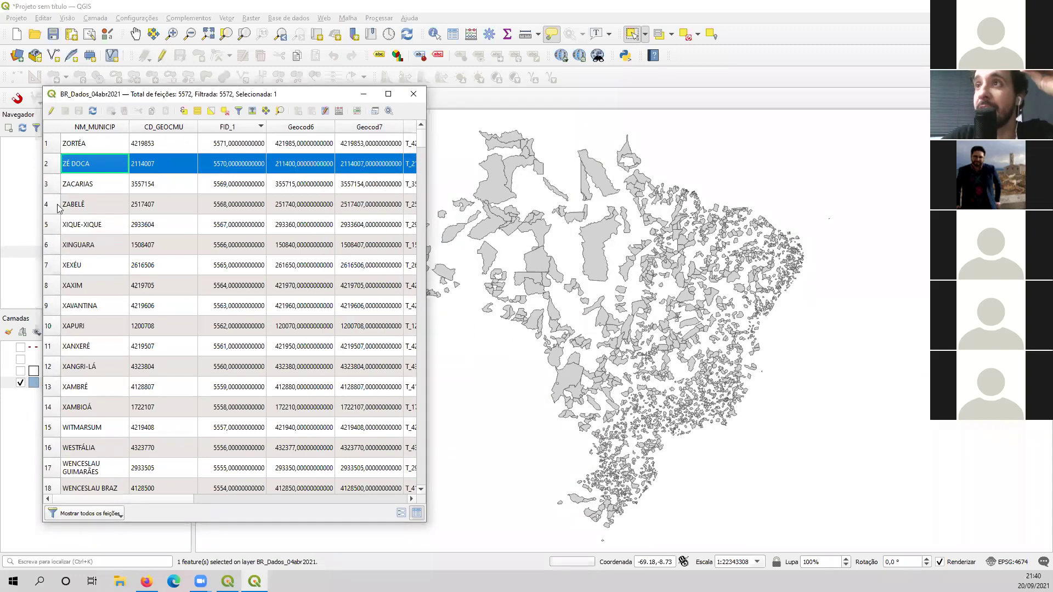
click(57, 185)
click(58, 204)
click(56, 225)
click(53, 245)
click(52, 267)
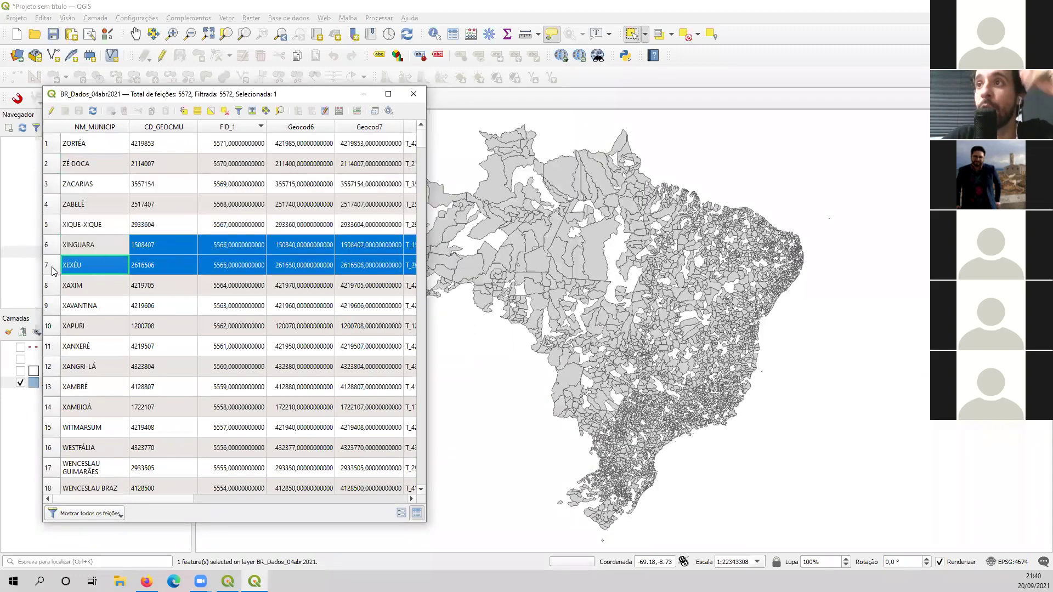
click(53, 286)
click(53, 306)
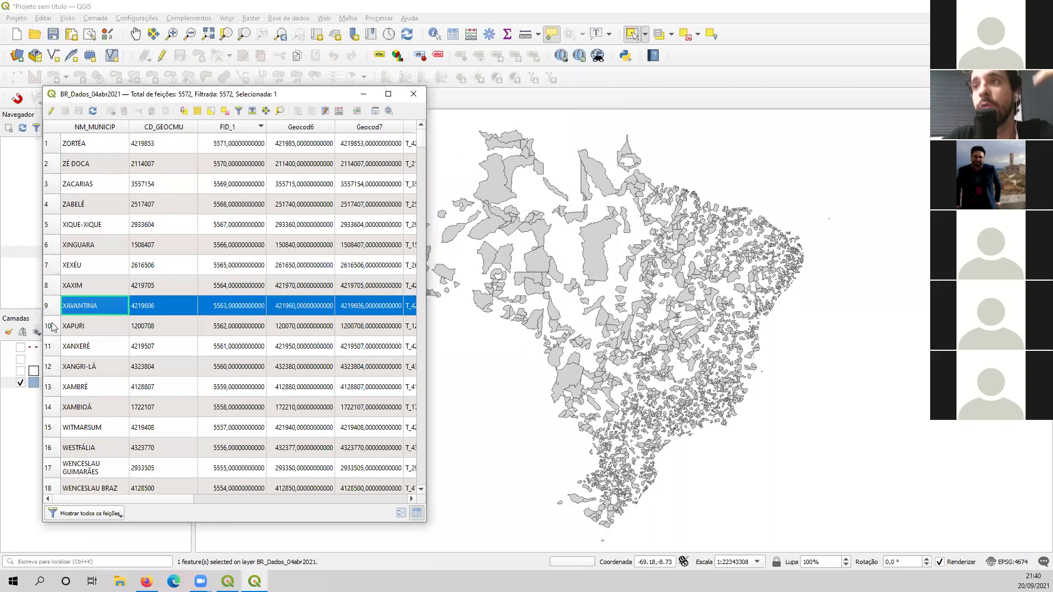
click(52, 327)
click(51, 346)
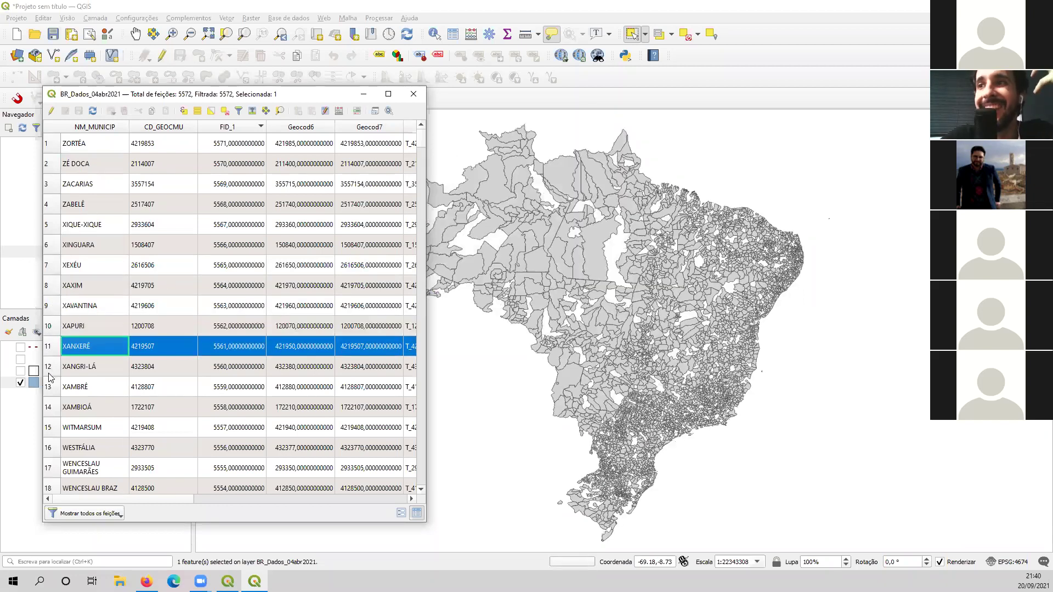
click(51, 367)
click(54, 388)
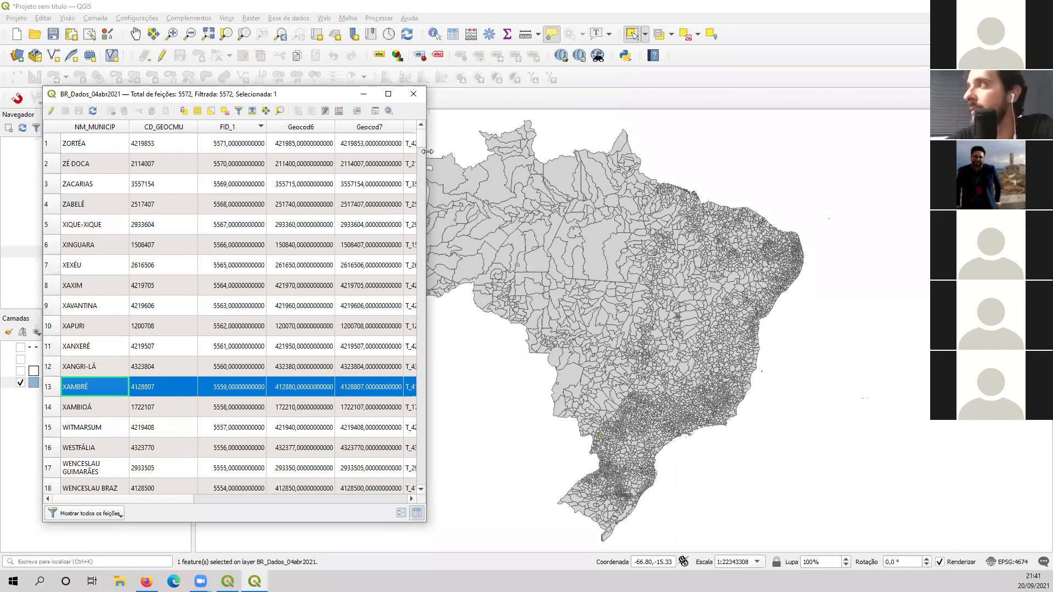
Step: Widen the attribute table window and its NM_MUNICIP column, and go through the name cells from ZORTÉA to ZABELÉ
drag(427, 151, 899, 160)
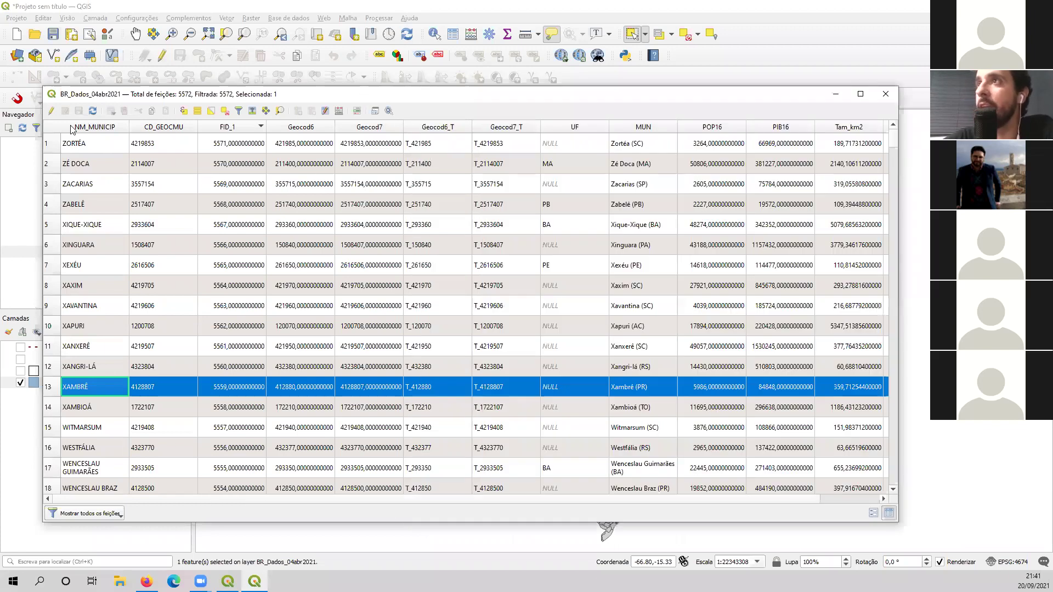
drag(129, 127, 280, 130)
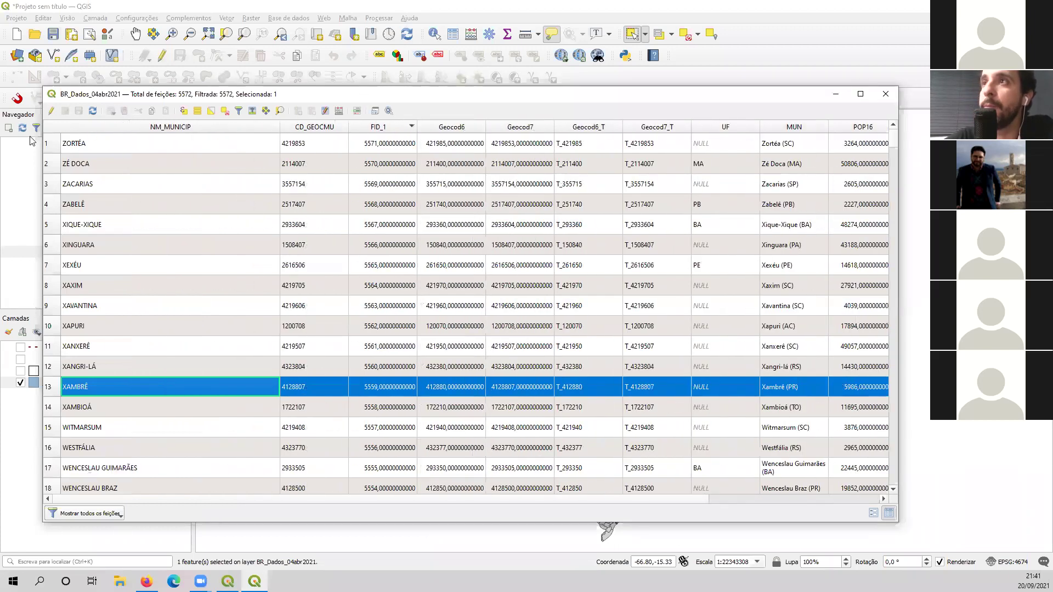
click(106, 149)
click(107, 165)
click(106, 185)
click(109, 203)
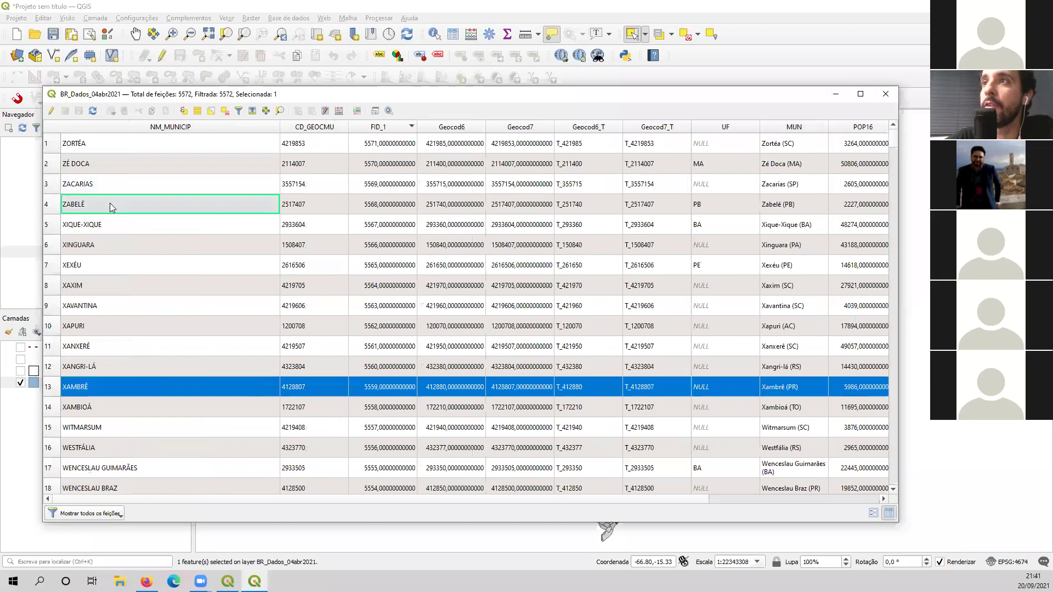
Step: Clear the row selection and go through the NM_MUNICIP cells from XIQUE-XIQUE to XANXERÉ
click(212, 112)
click(155, 224)
click(99, 244)
click(68, 273)
click(80, 288)
click(82, 306)
click(79, 329)
click(78, 349)
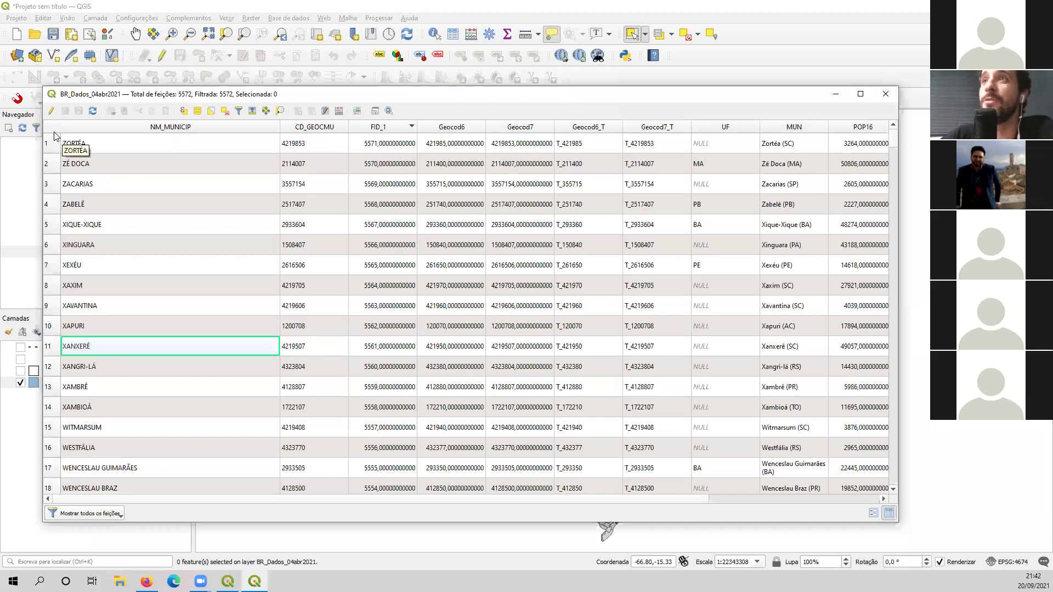
Step: Narrow the BR_Dados_04abr2021 attribute table window, reposition it beside the map and close it
drag(41, 112, 453, 109)
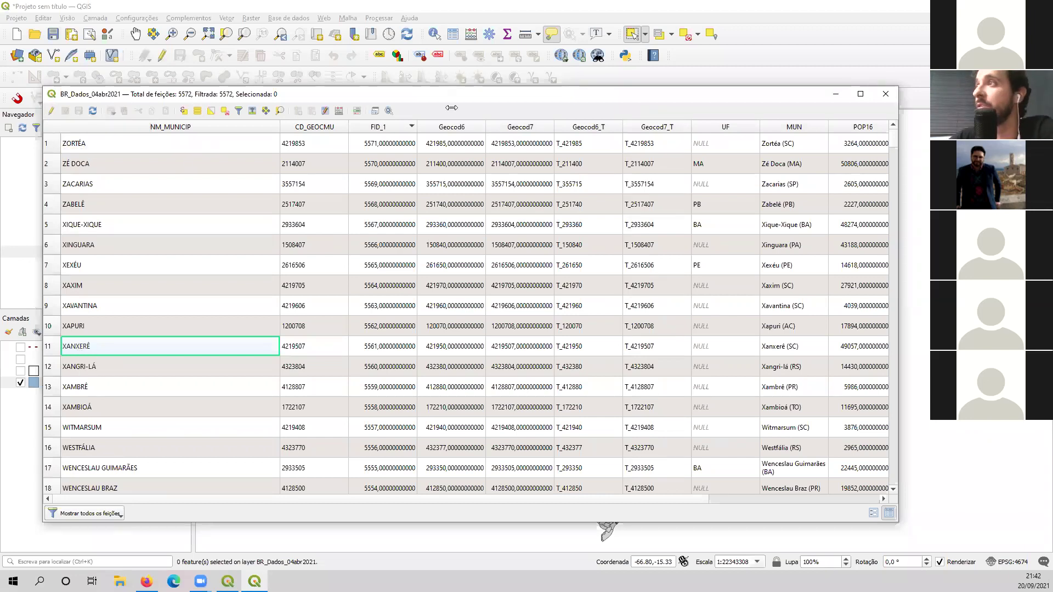
drag(527, 97, 255, 83)
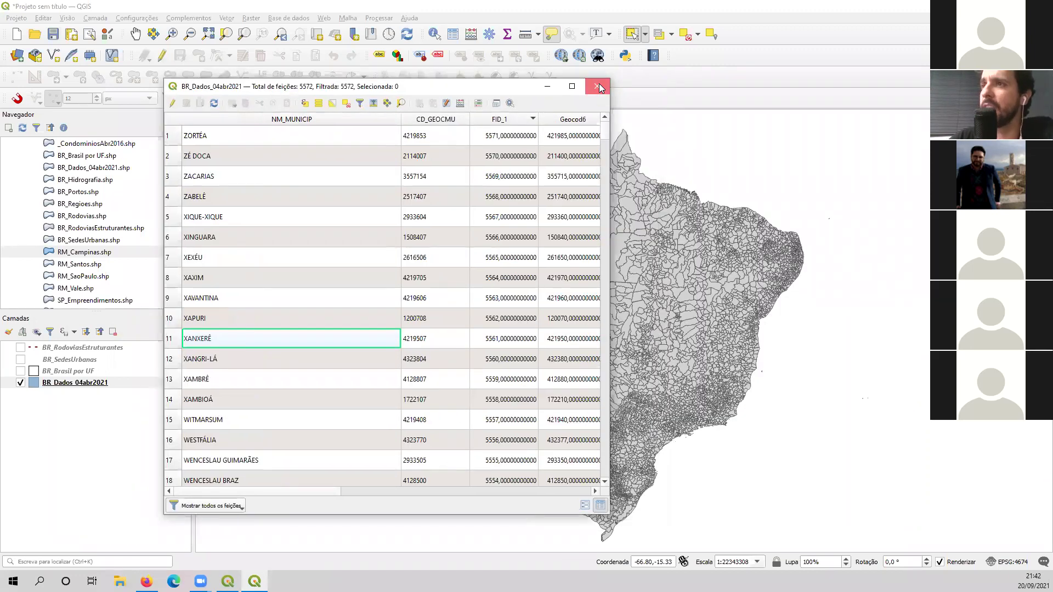
click(598, 88)
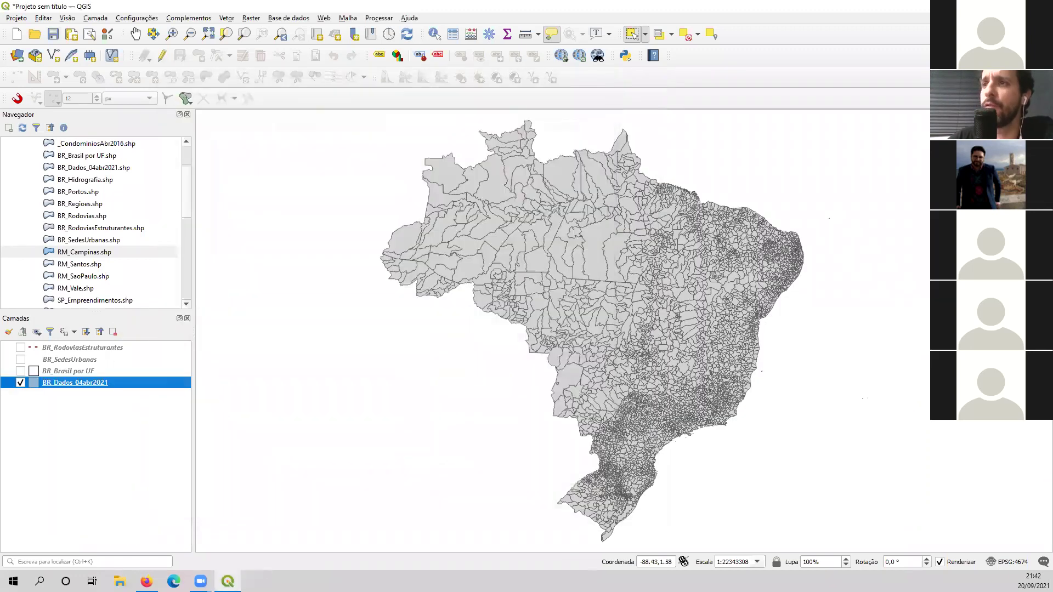
Step: Hide the BR_Dados_04abr2021 layer and show the BR_Brasil por UF layer instead
click(24, 385)
click(28, 371)
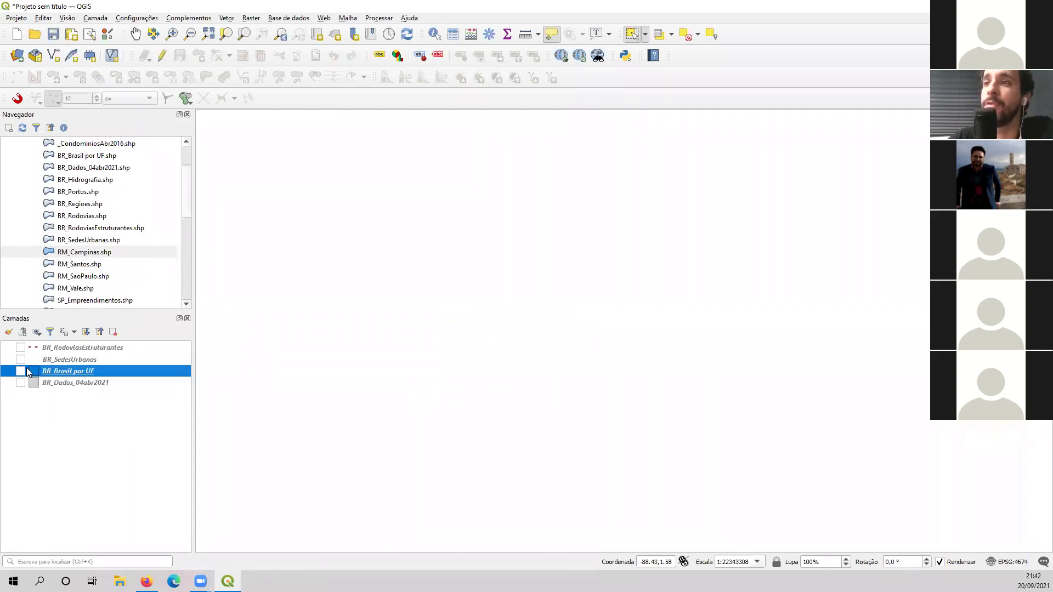
click(21, 372)
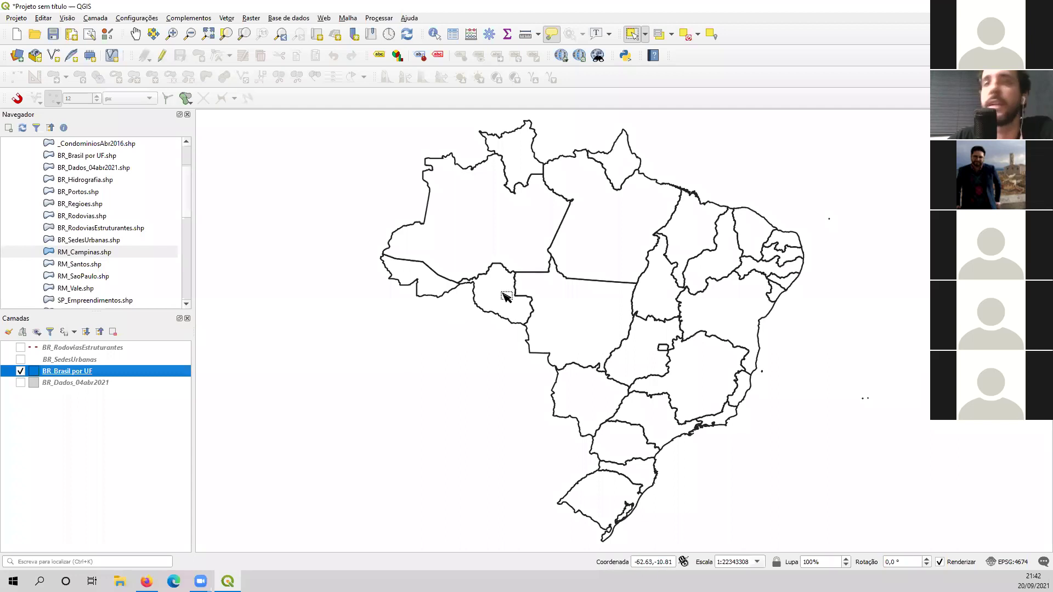
Step: Open the BR_Brasil por UF attribute table, widen the SIGLA column and fit the NM_ESTADO column to its contents
right_click(74, 371)
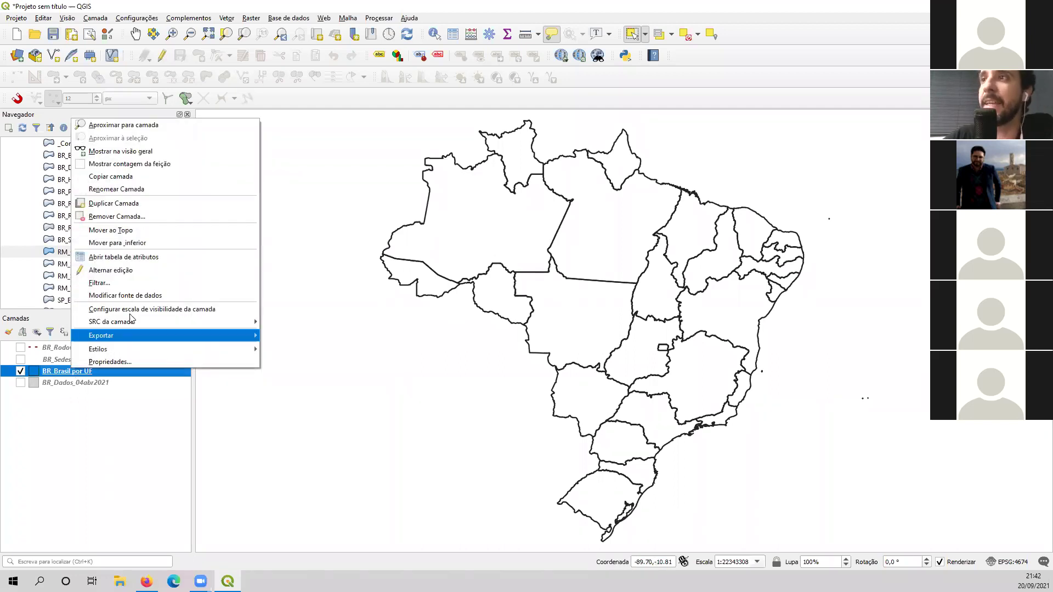
click(158, 257)
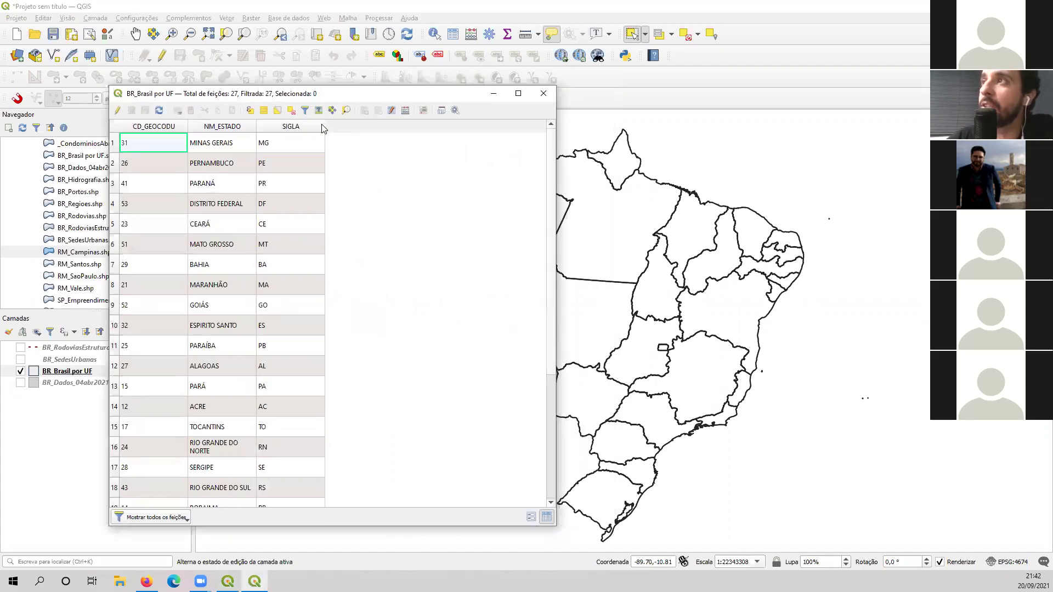
drag(324, 127, 355, 126)
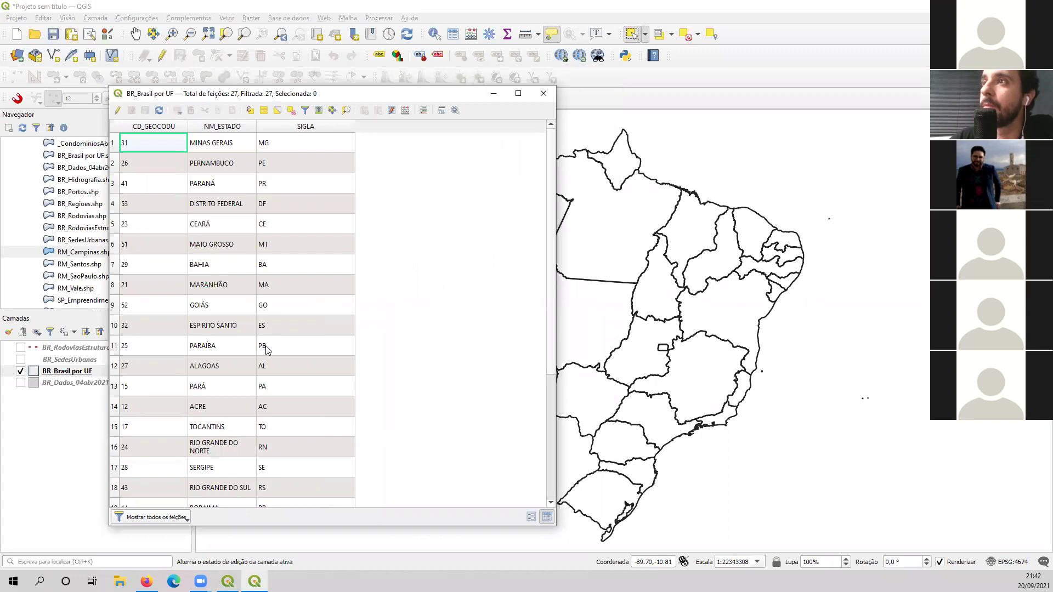
double_click(256, 127)
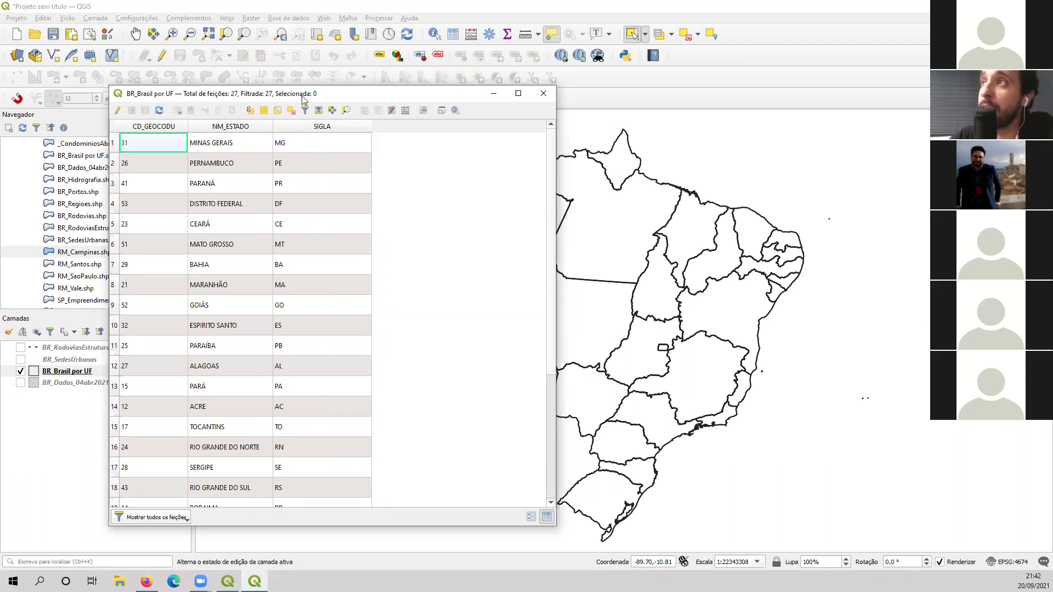
Step: Reposition the BR_Brasil por UF attribute table to examine its state codes, names and abbreviations against the map, and close it
drag(303, 98, 416, 54)
scroll(420, 155, down, 1)
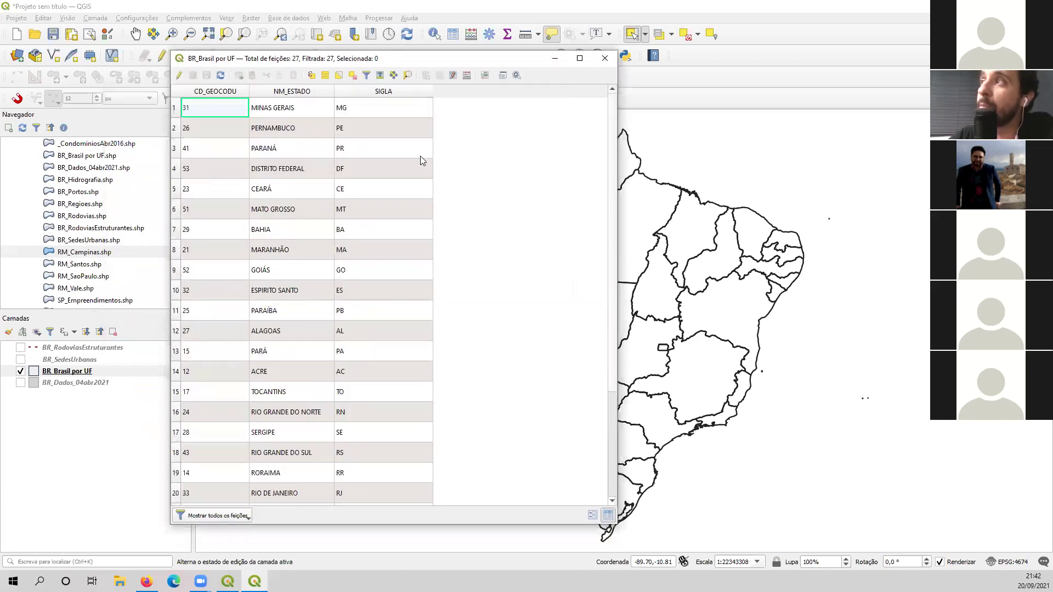
drag(619, 167, 613, 129)
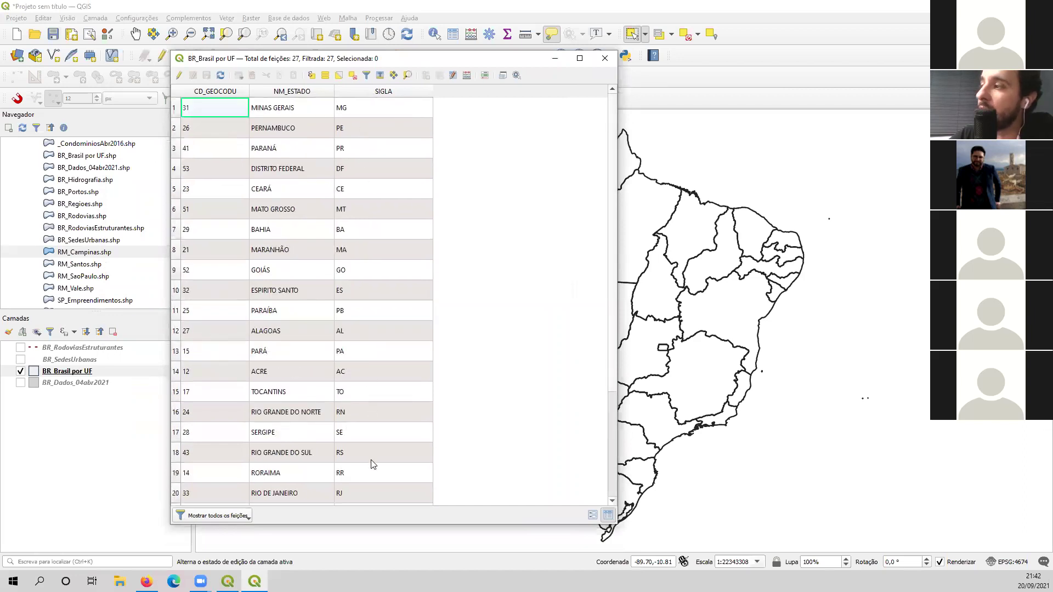
drag(372, 58, 317, 61)
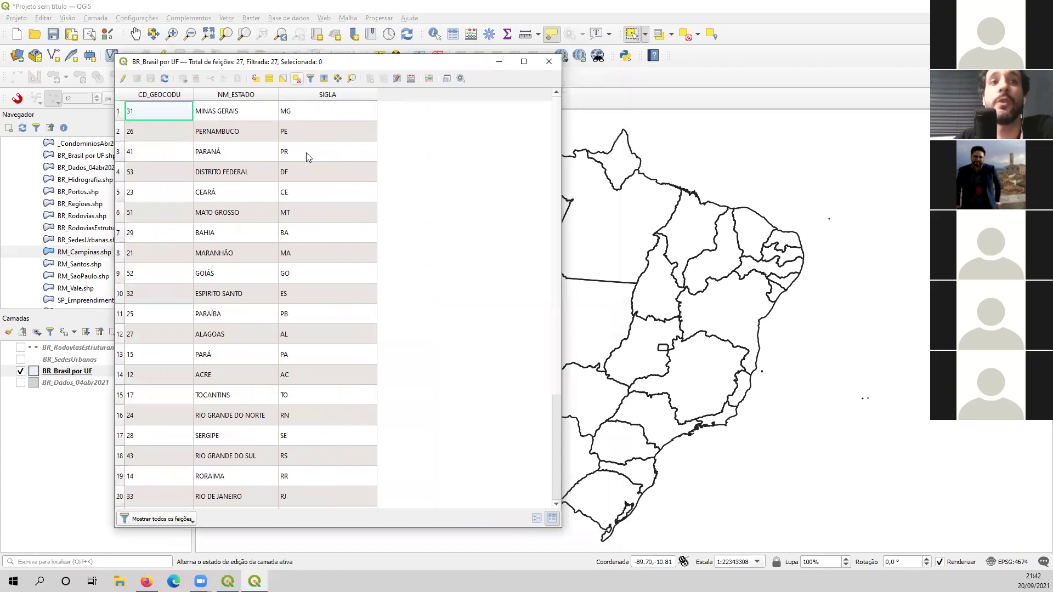
click(549, 68)
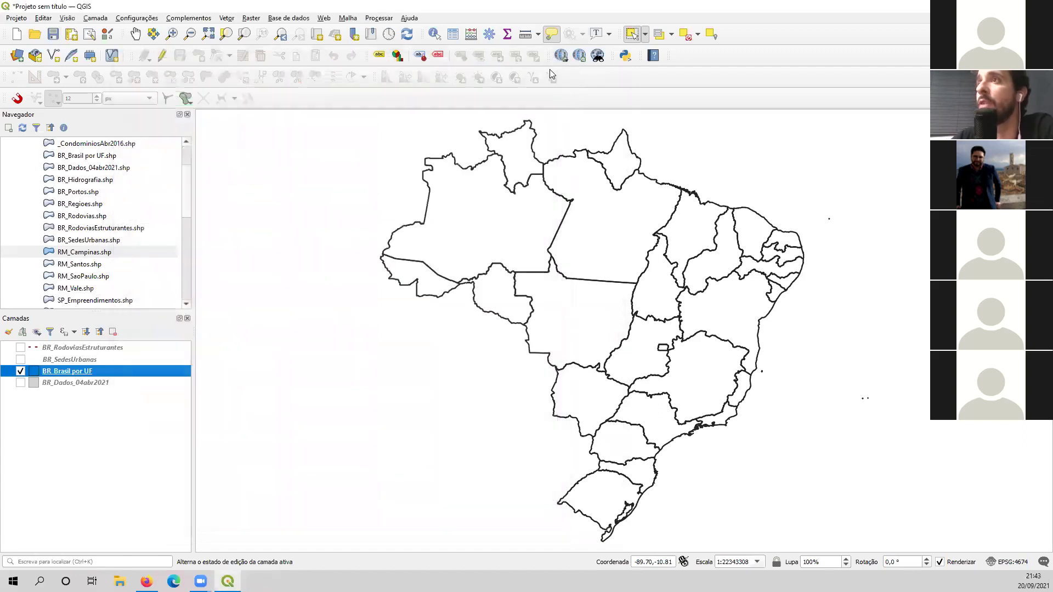
Step: Open the BR_Brasil por UF layer properties at the label settings and move the dialog so the state map is in view
right_click(79, 377)
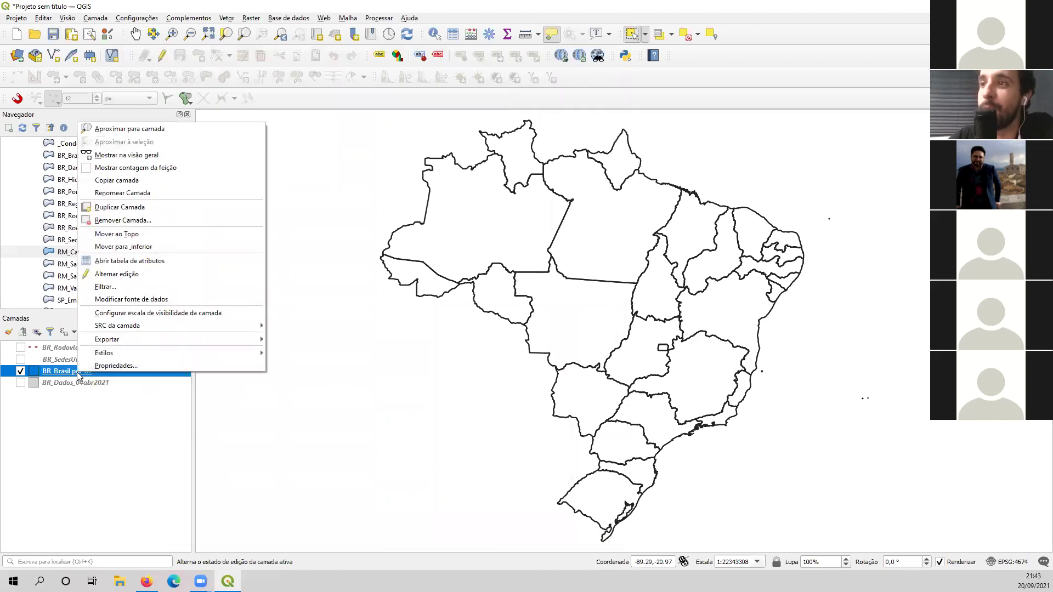
click(53, 371)
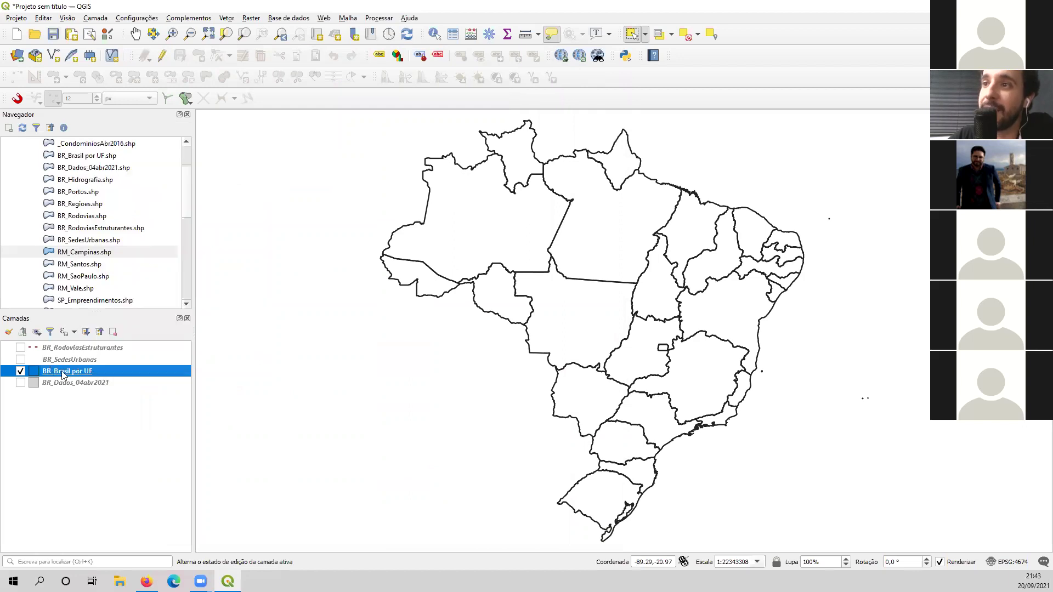
right_click(67, 371)
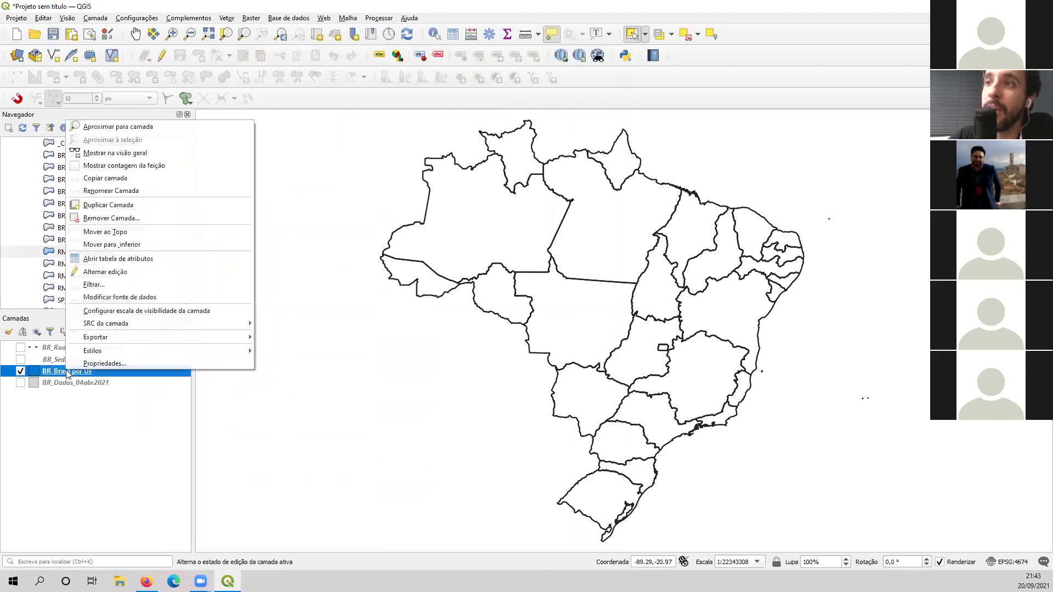
click(113, 364)
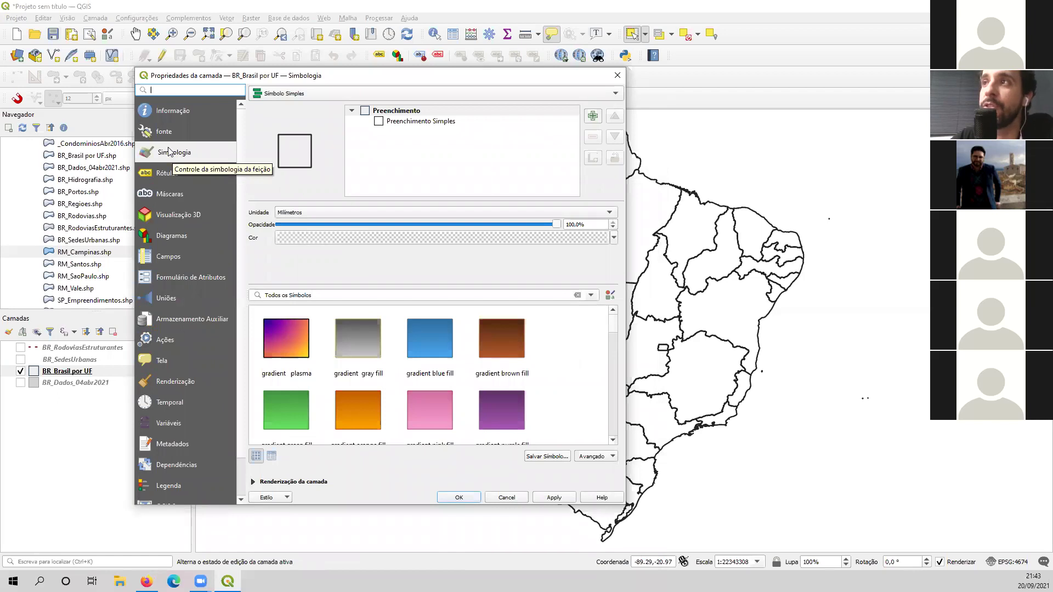
click(170, 174)
drag(261, 75, 212, 132)
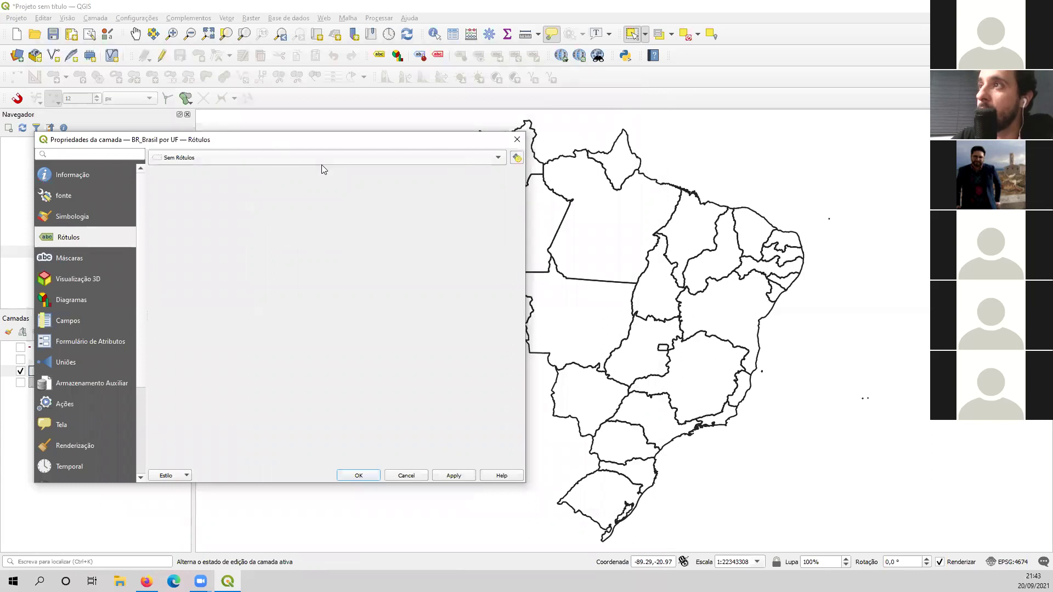
Step: Label the BR_Brasil por UF states with single labels (Rótulos individuais) from the SIGLA field and apply the settings
click(497, 159)
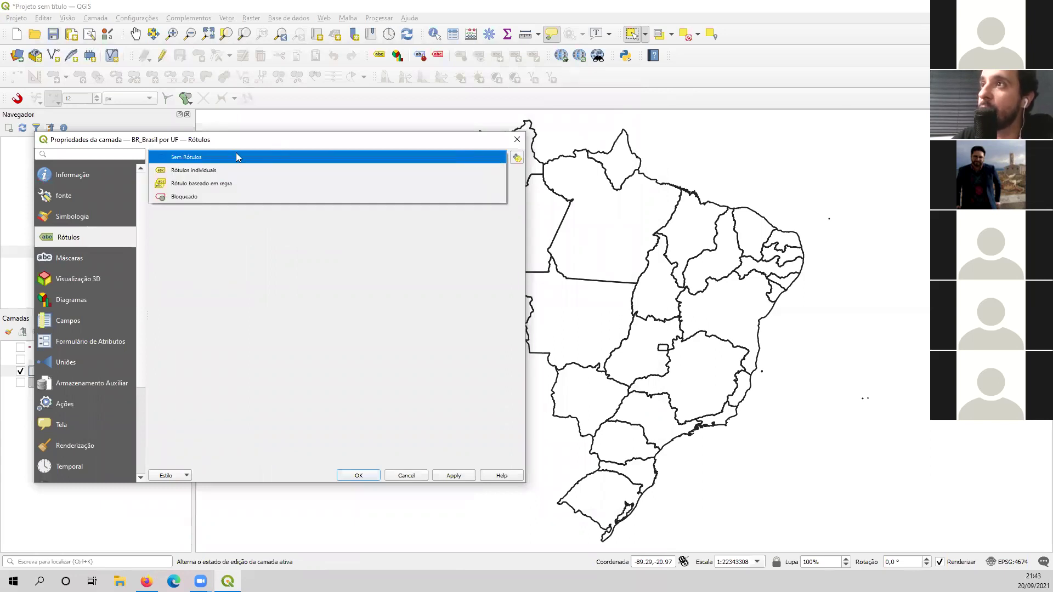
click(220, 171)
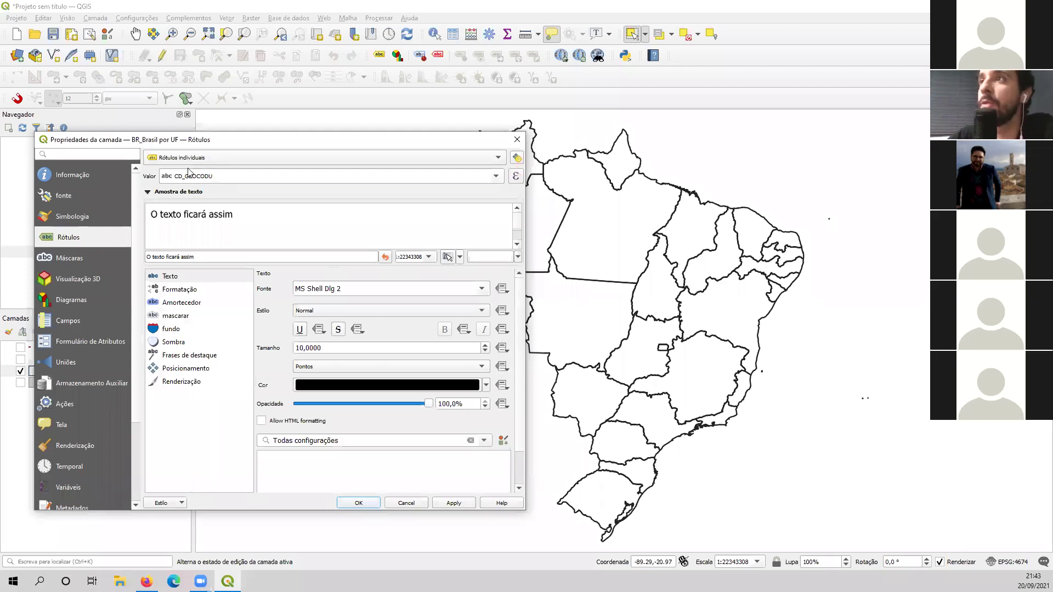
click(497, 176)
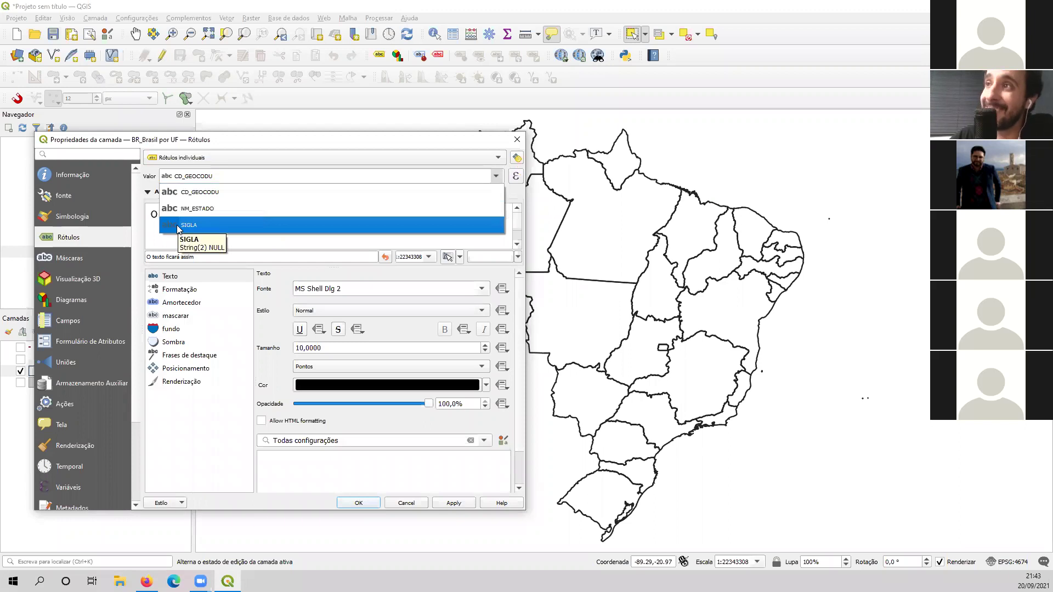
click(179, 226)
drag(284, 142, 210, 101)
click(380, 463)
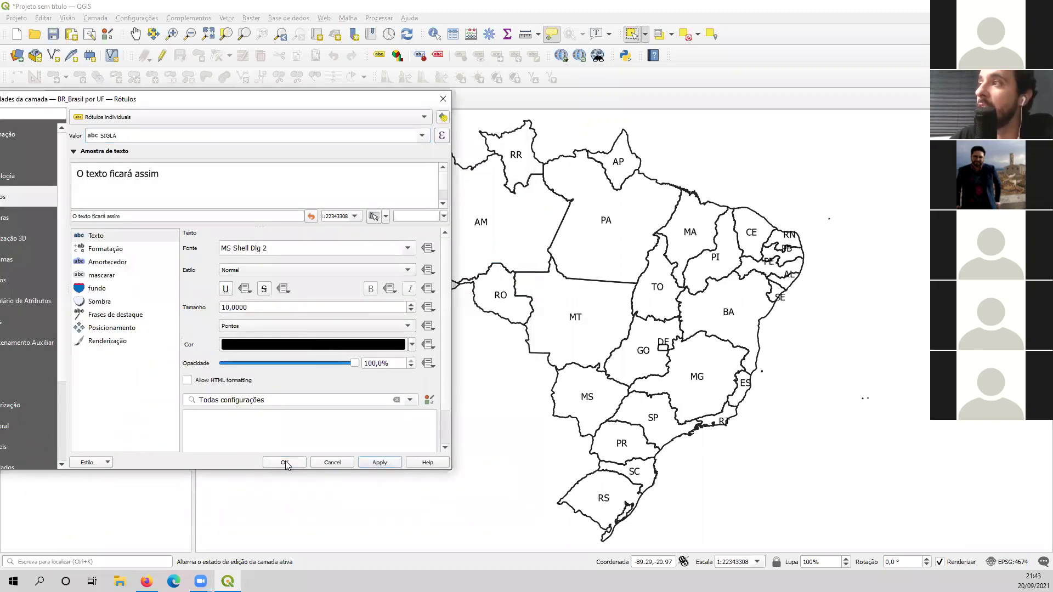
click(285, 462)
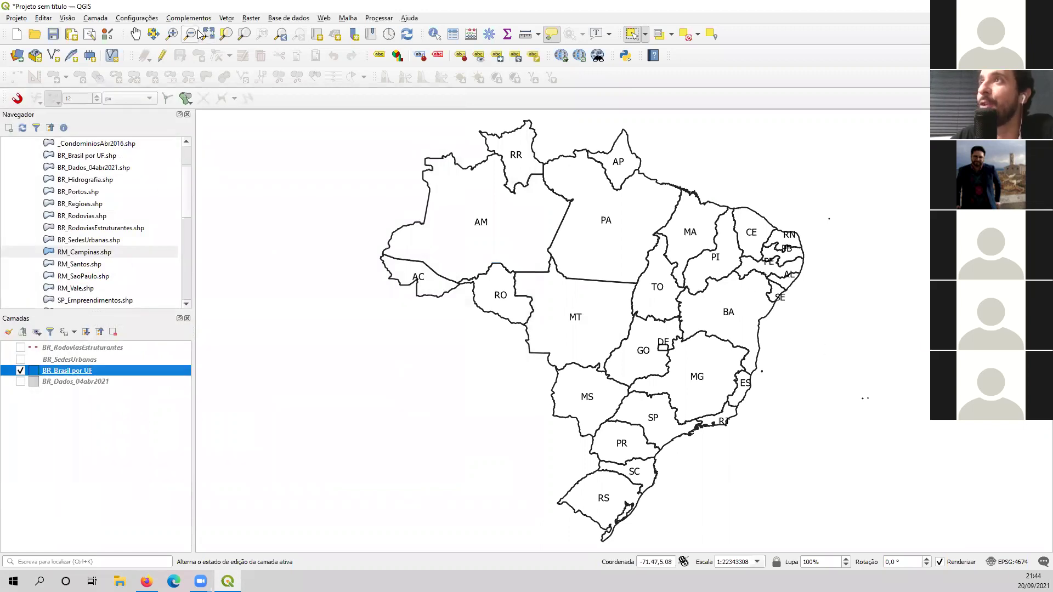
Step: Zoom in on the northeastern states to examine their abbreviation labels, and return to the full map extent
click(172, 34)
drag(683, 189, 829, 329)
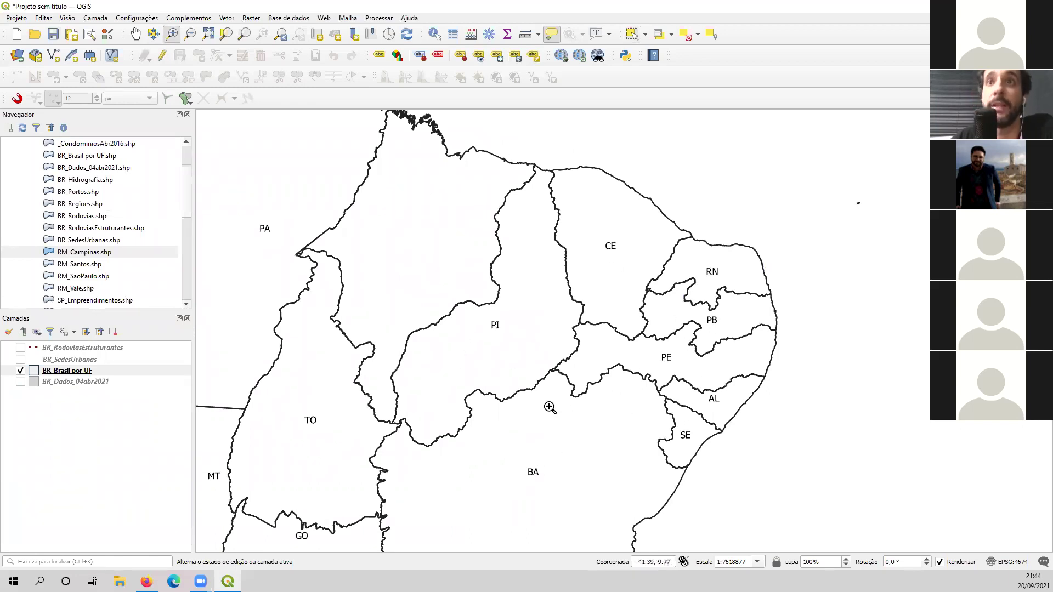
click(518, 382)
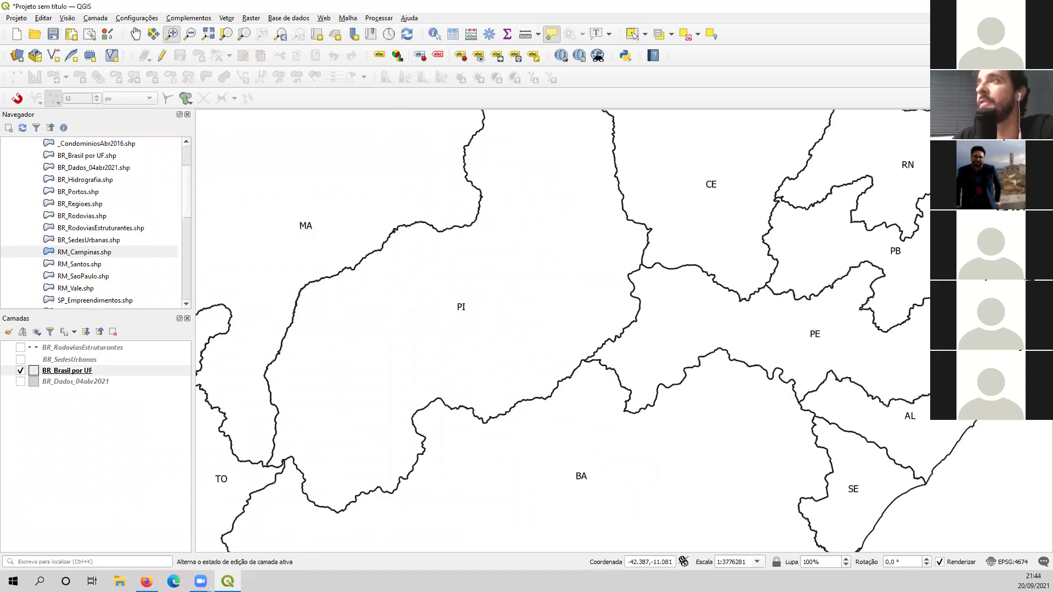
click(208, 34)
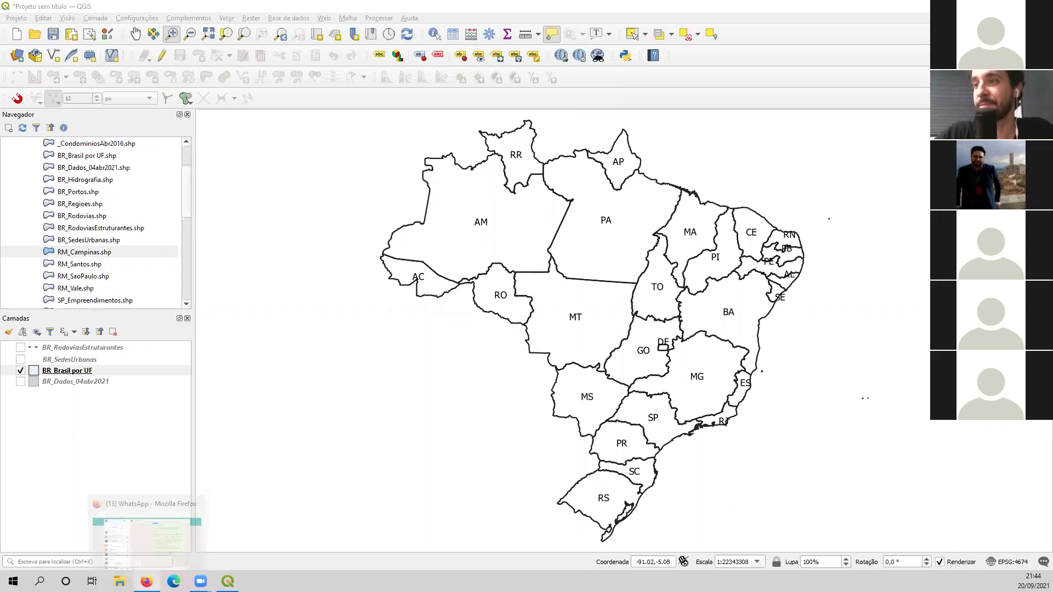
Step: Switch to WhatsApp in Firefox to check the QGIS 10 Oficial group chat, and return to QGIS
click(146, 582)
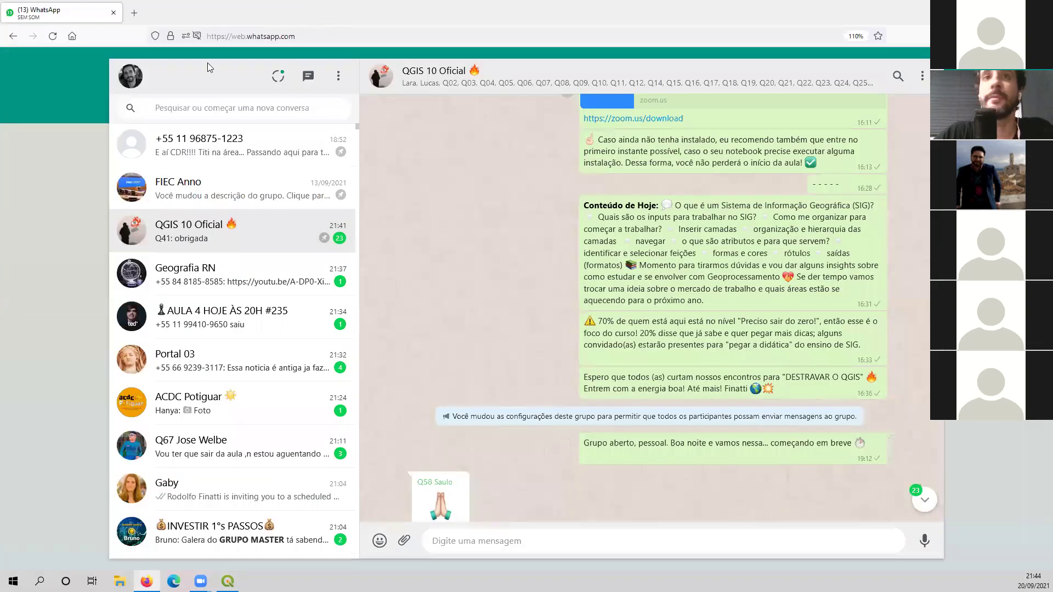
key(alt+Tab)
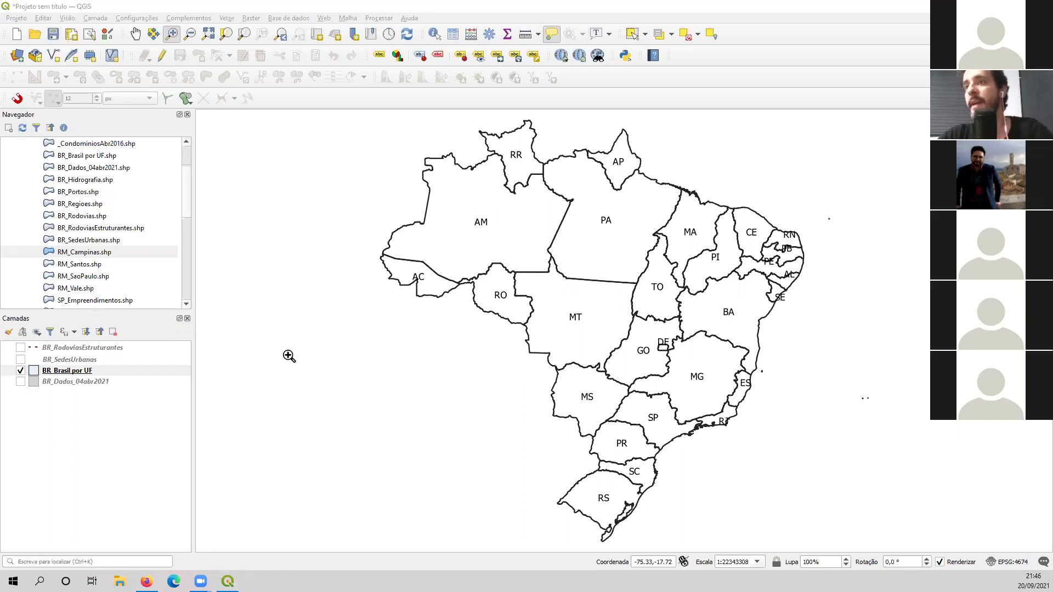
Step: Hide the BR_Brasil por UF layer, show BR_Dados_04abr2021 instead and make it the active layer
click(54, 374)
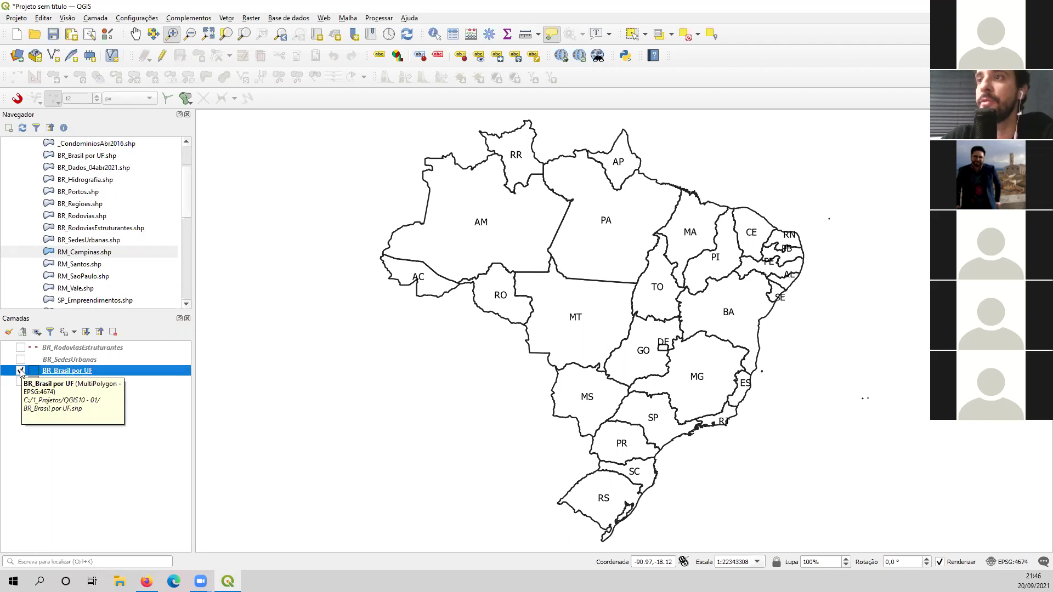
click(22, 372)
click(20, 383)
click(62, 384)
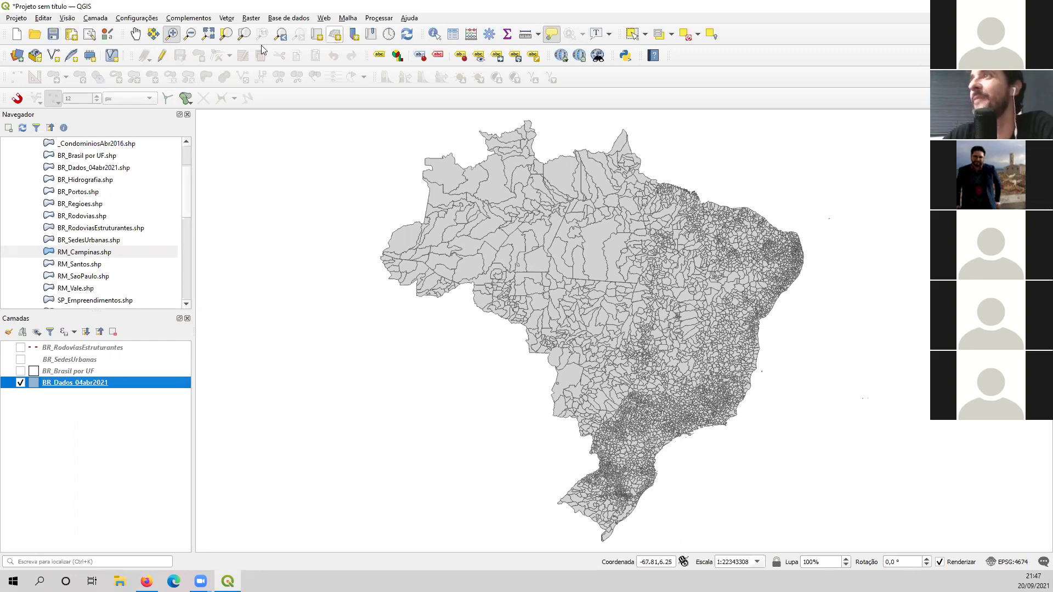
Step: Identify the Uruguaiana municipality near Brazil's southwestern tip to examine its BR_Dados_04abr2021 attributes
click(175, 36)
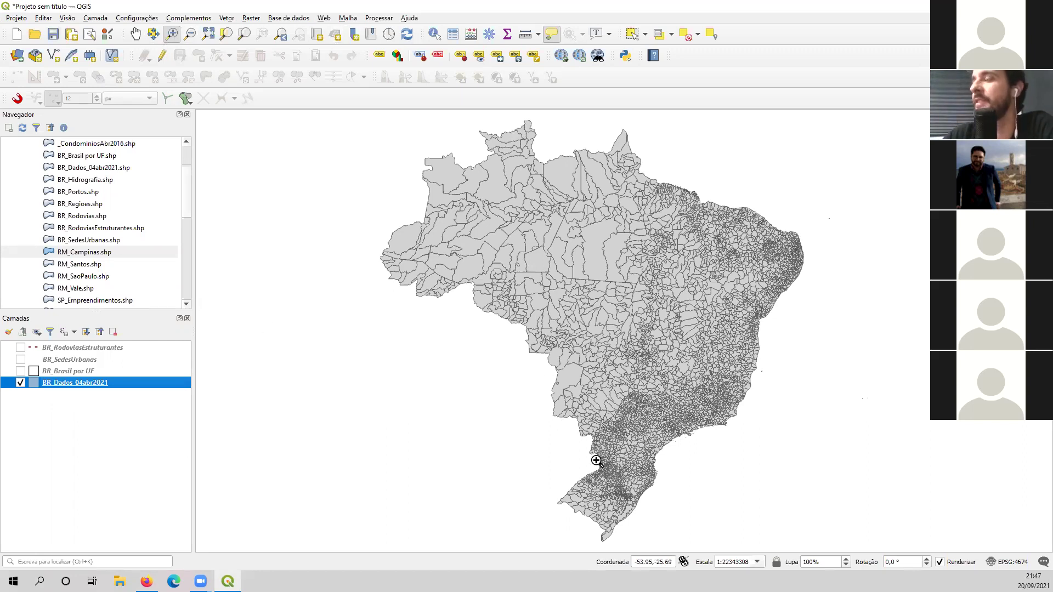
drag(551, 463, 650, 528)
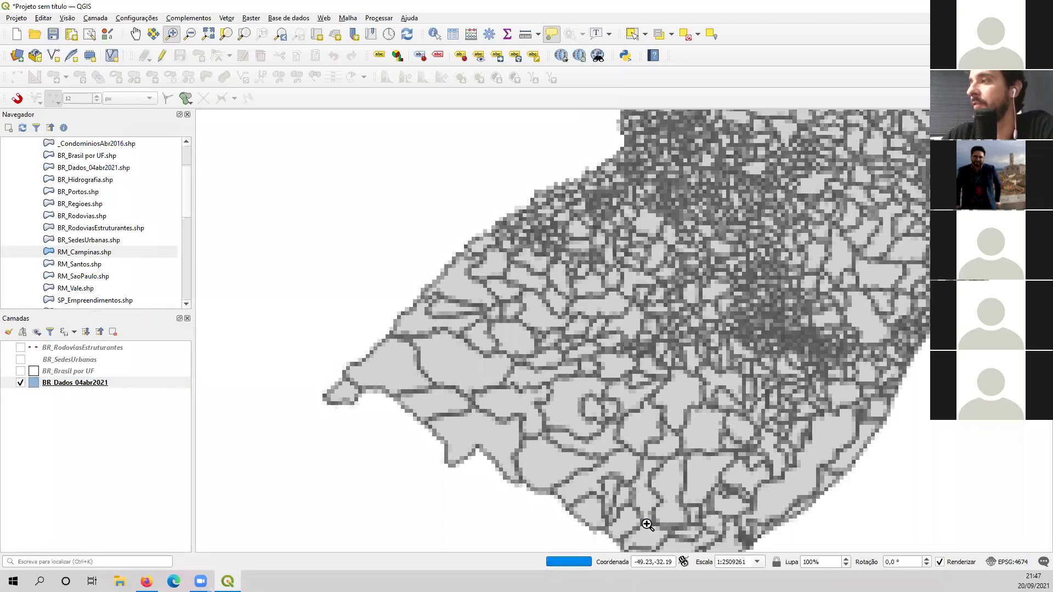
drag(348, 372, 549, 498)
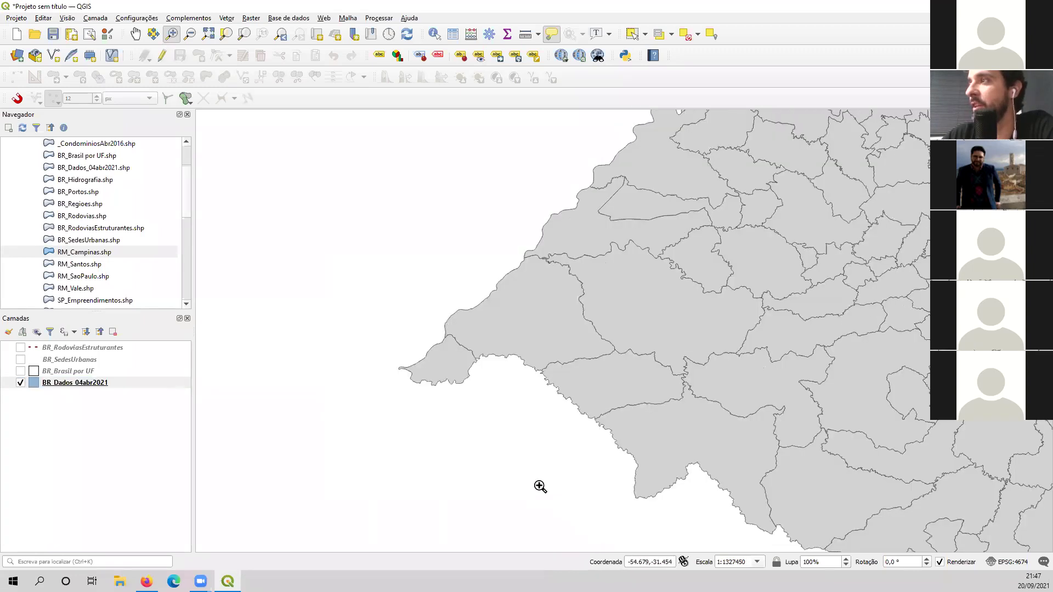
drag(322, 122, 755, 465)
drag(705, 336, 602, 333)
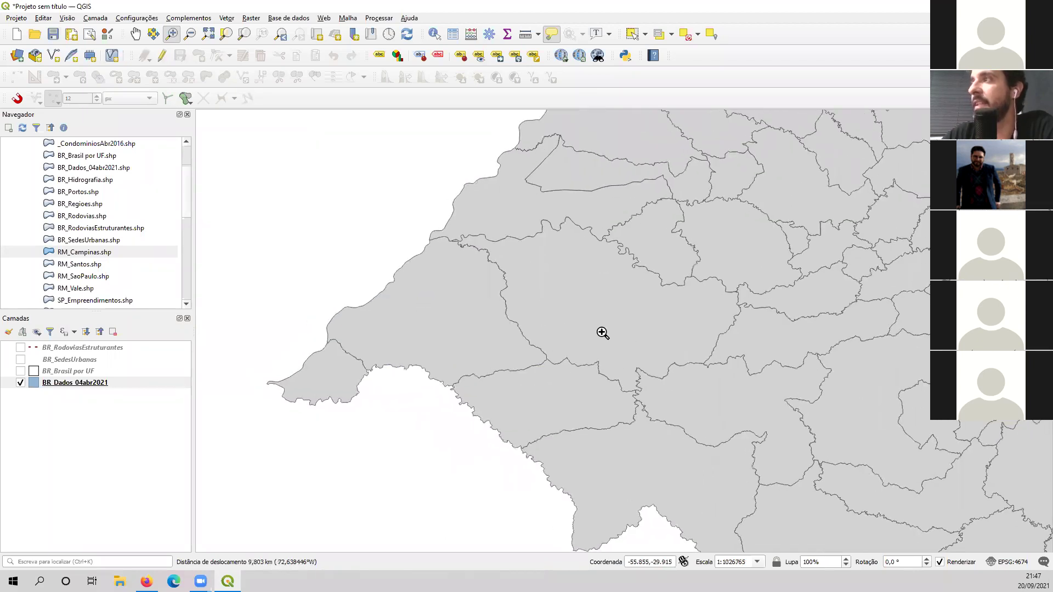
mouse_move(858, 485)
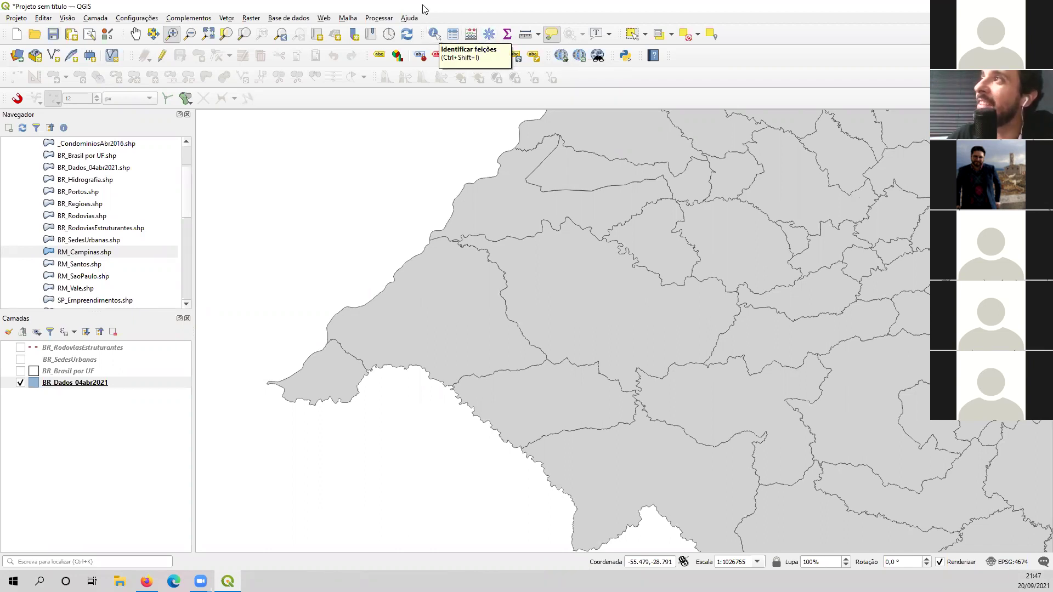
click(434, 35)
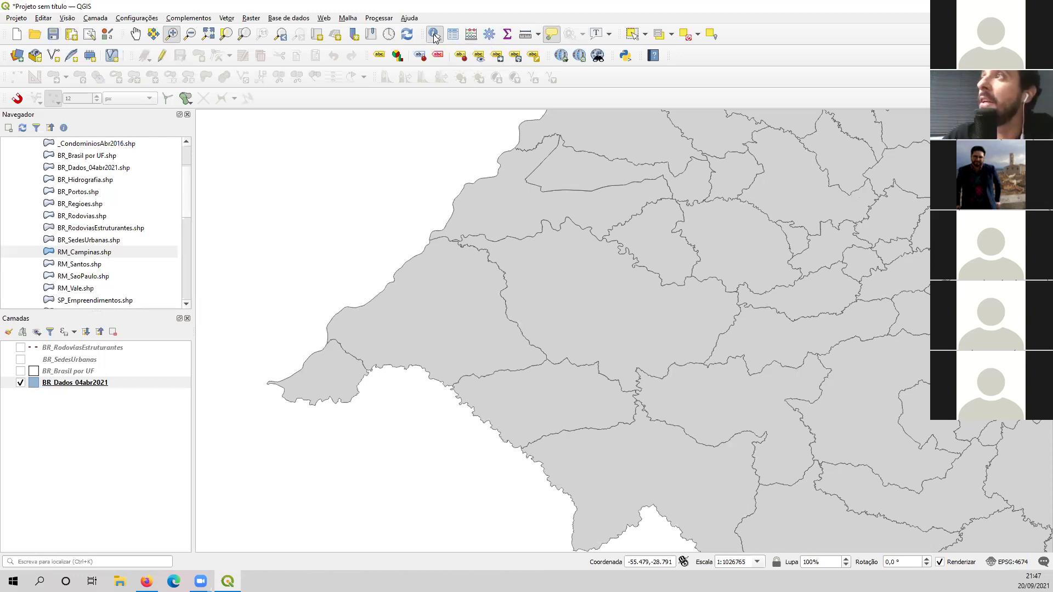
click(449, 290)
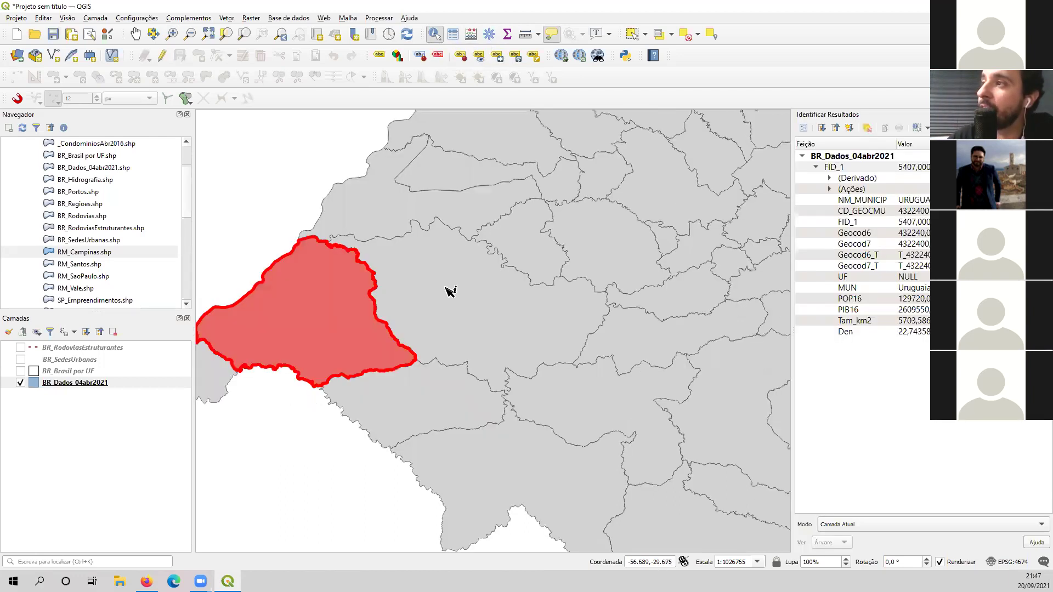
drag(447, 284, 521, 273)
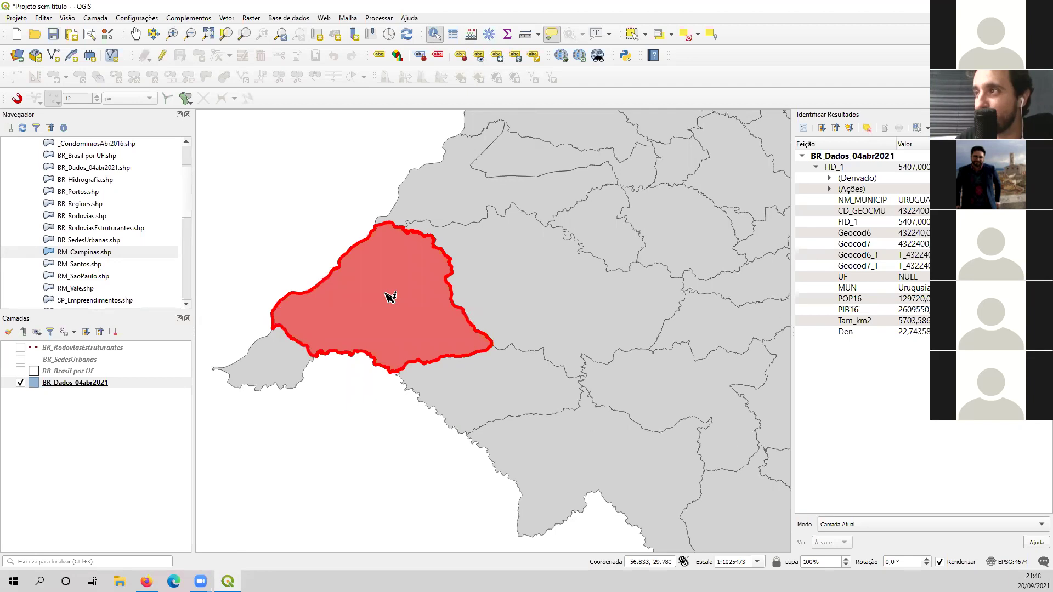
Step: Identify the neighbouring Alegrete municipality, close the identify results and clear the highlight from the map
click(562, 301)
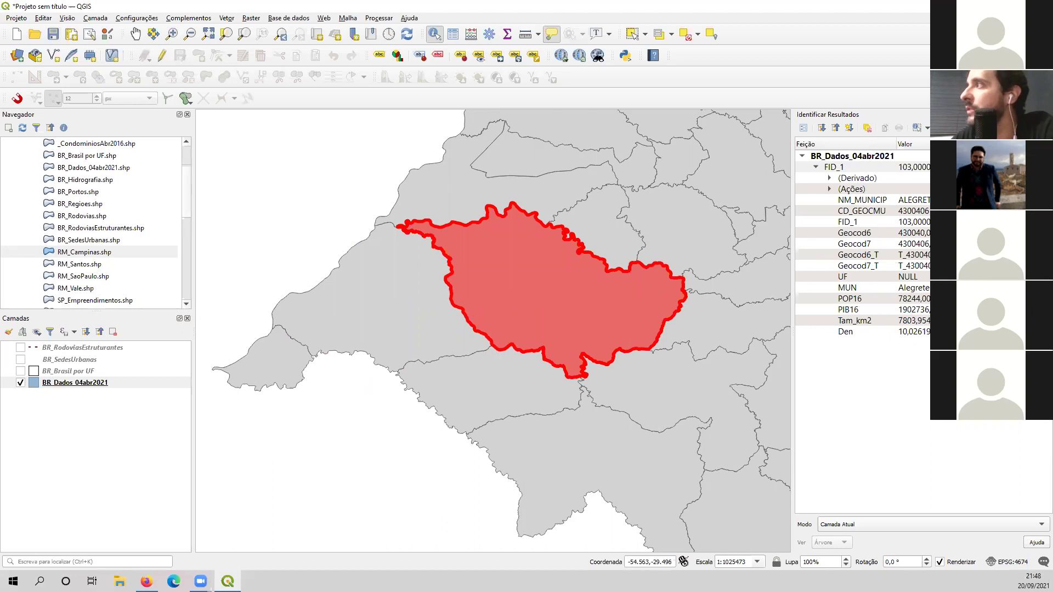
click(1049, 114)
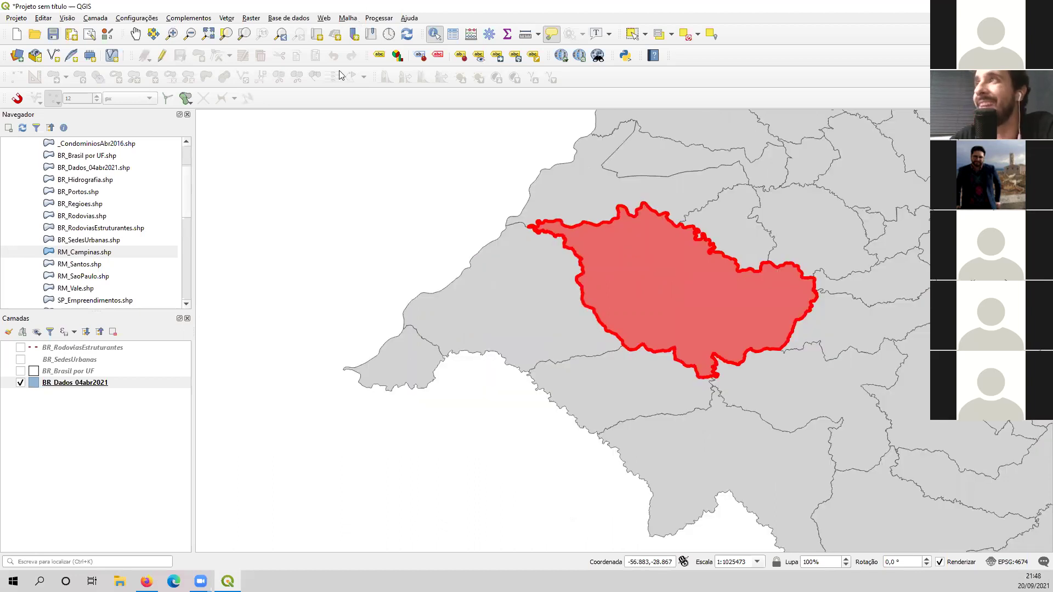
click(417, 209)
Step: Open the BR_Dados_04abr2021 attribute table, enlarge it and examine its columns from NM_MUNICIP through Den
right_click(68, 383)
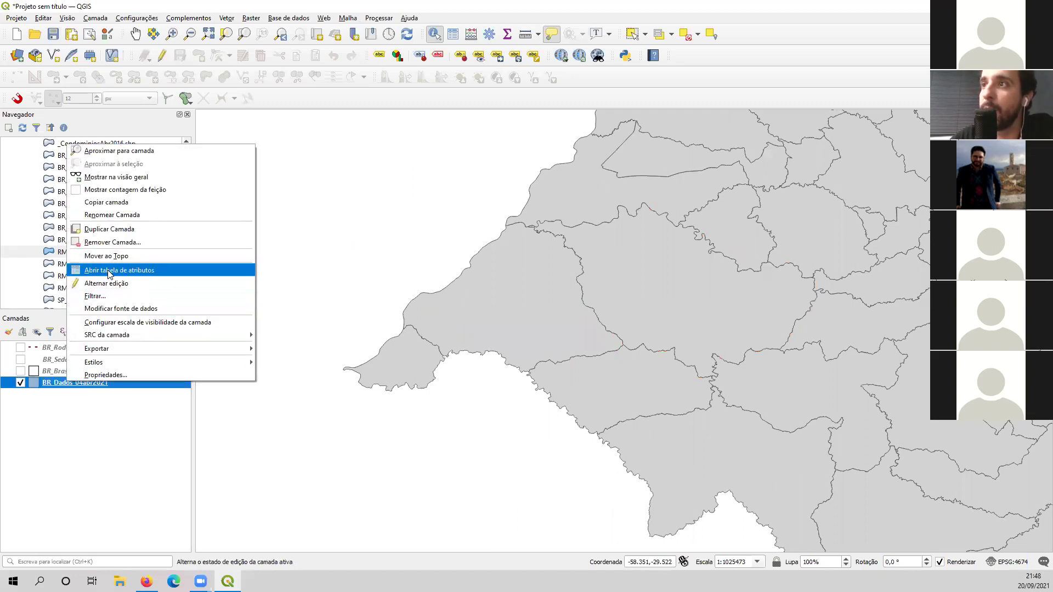
click(109, 274)
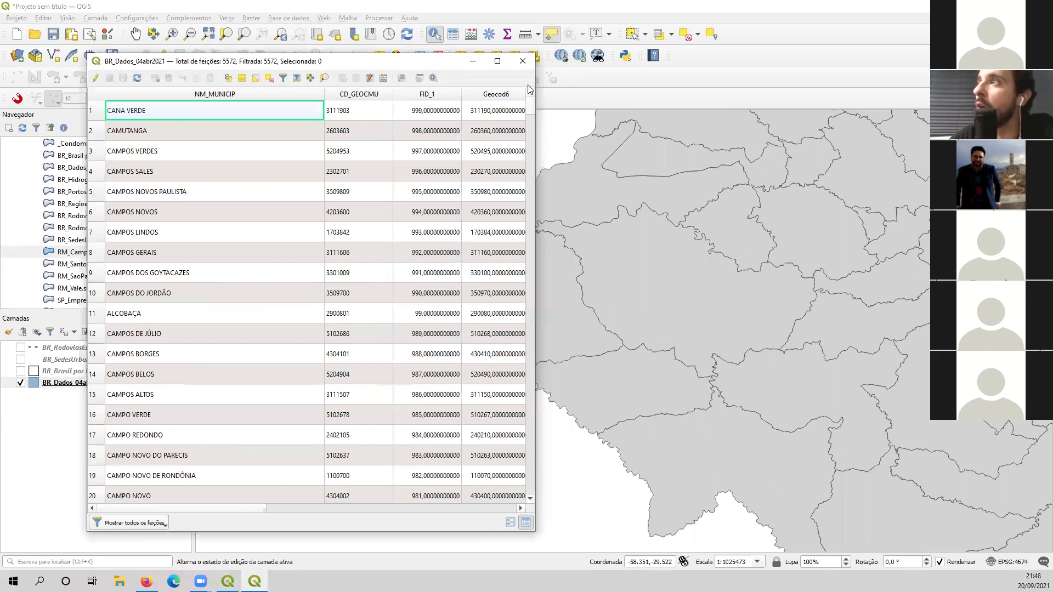
drag(535, 81, 827, 81)
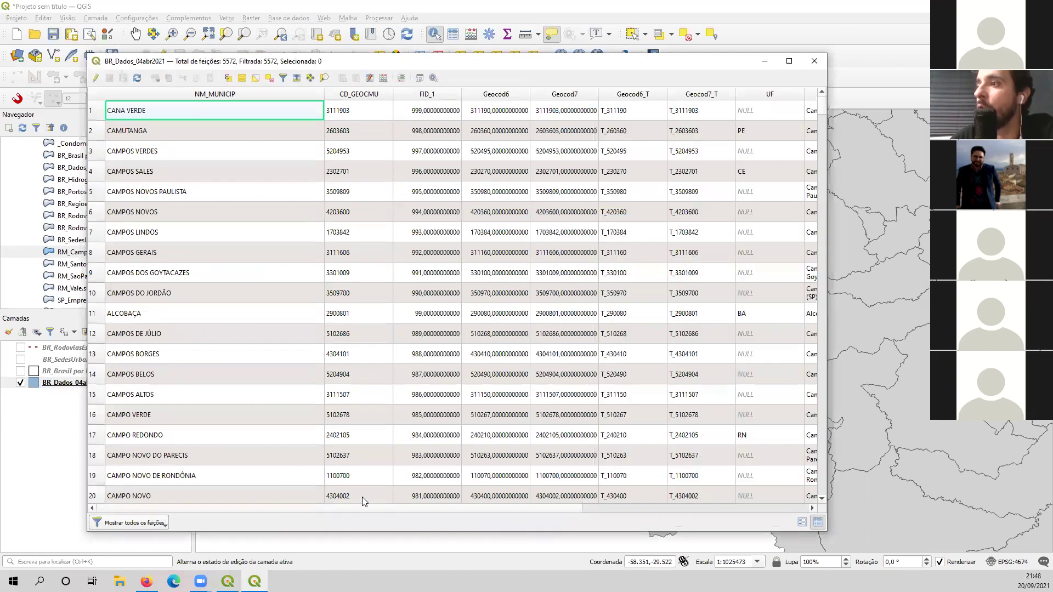
drag(366, 512, 263, 511)
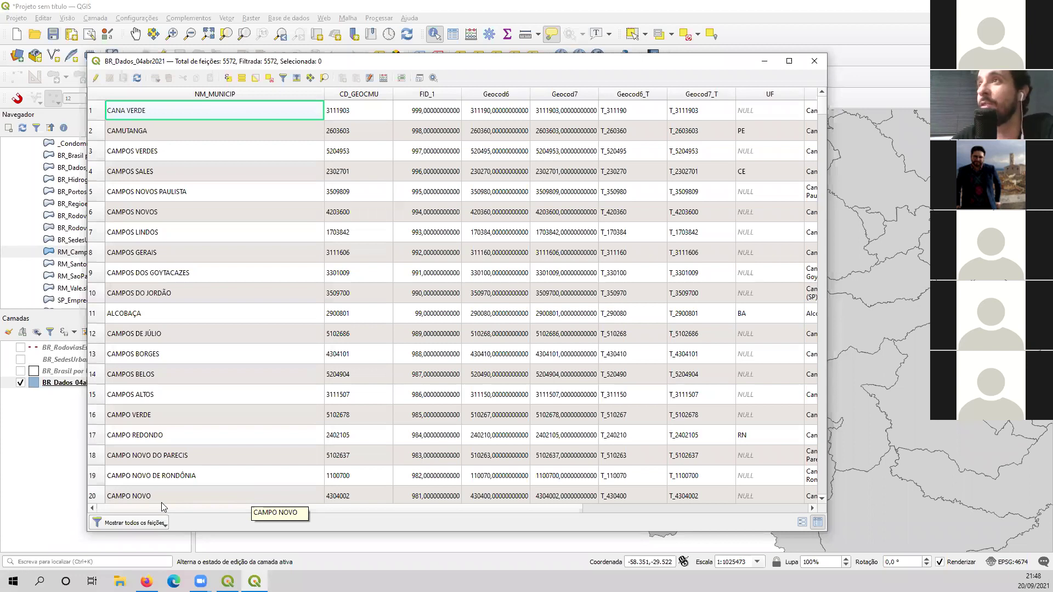
drag(304, 61, 296, 91)
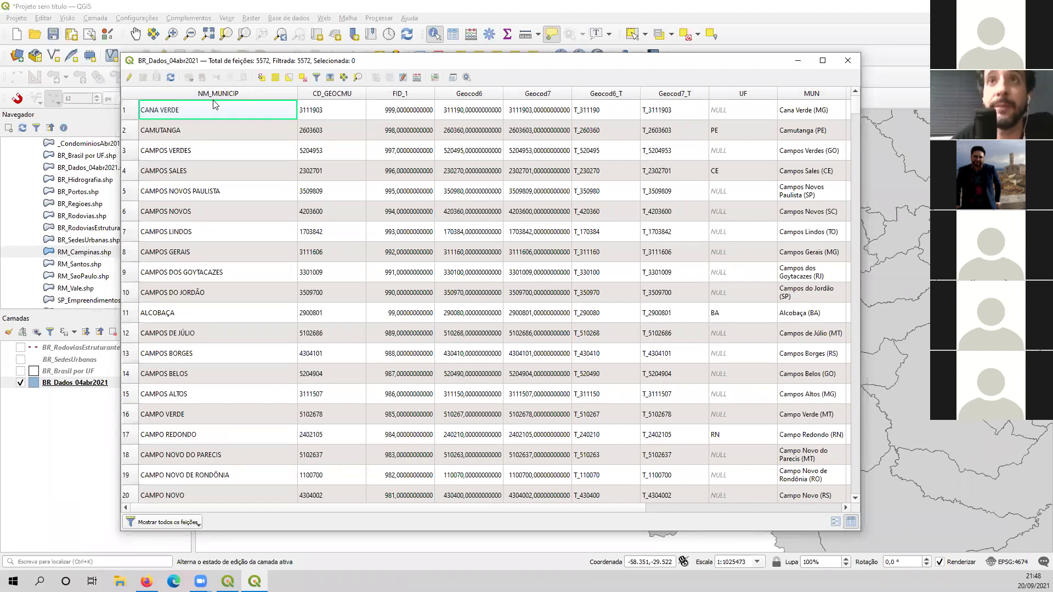
drag(857, 103, 857, 97)
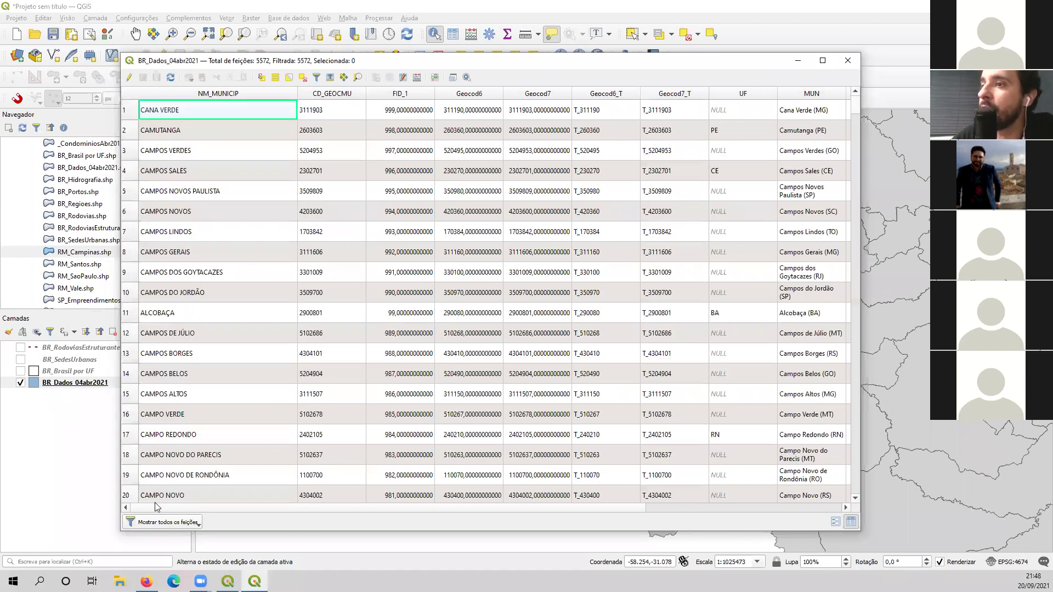
drag(169, 510, 374, 503)
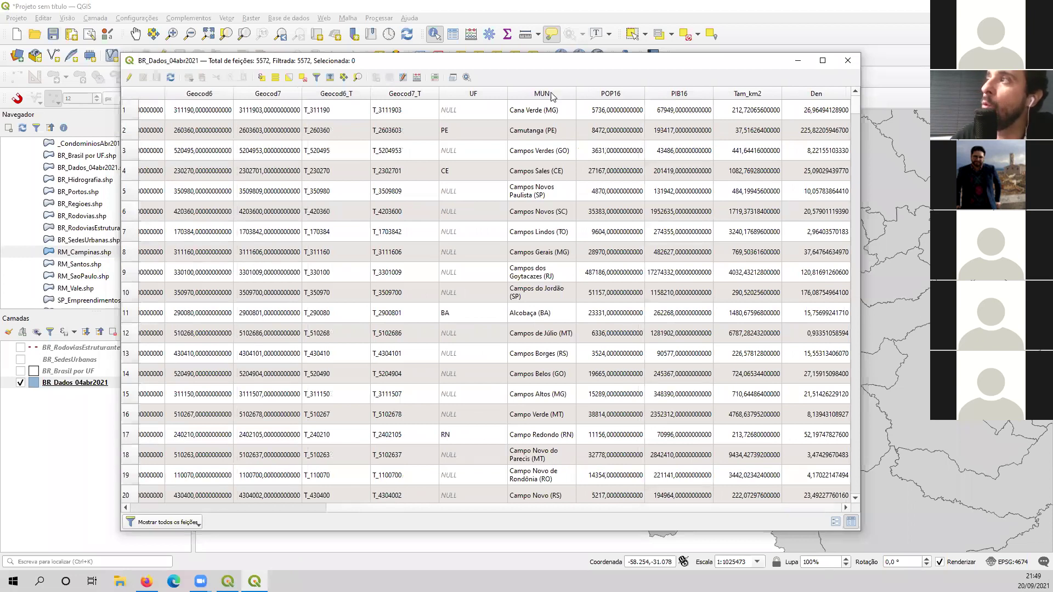
Step: Widen the MUN column, sort the municipalities by it in descending order, and close the attribute table
click(575, 95)
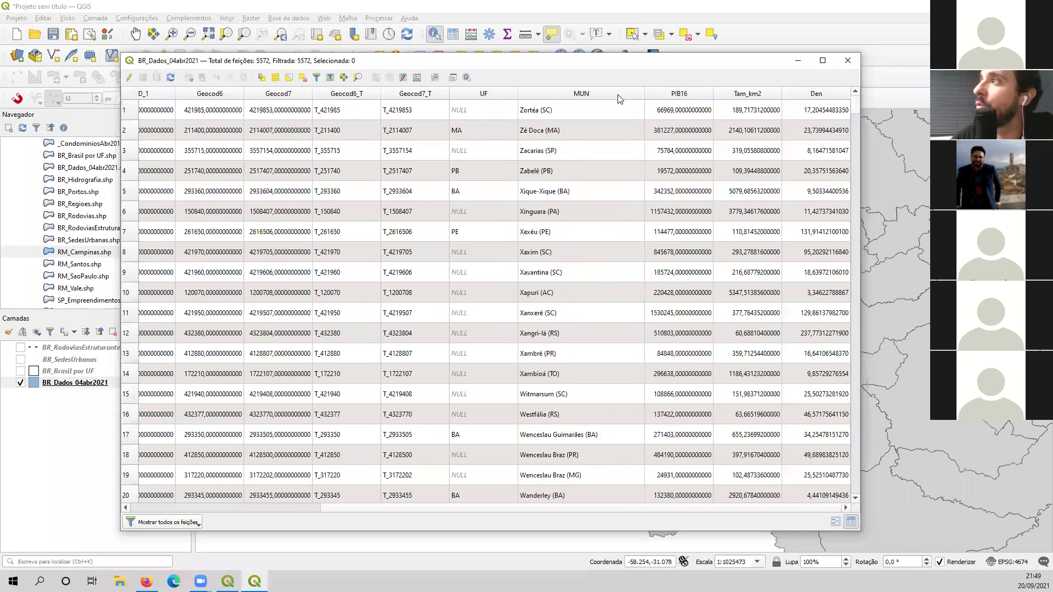
click(615, 97)
click(582, 102)
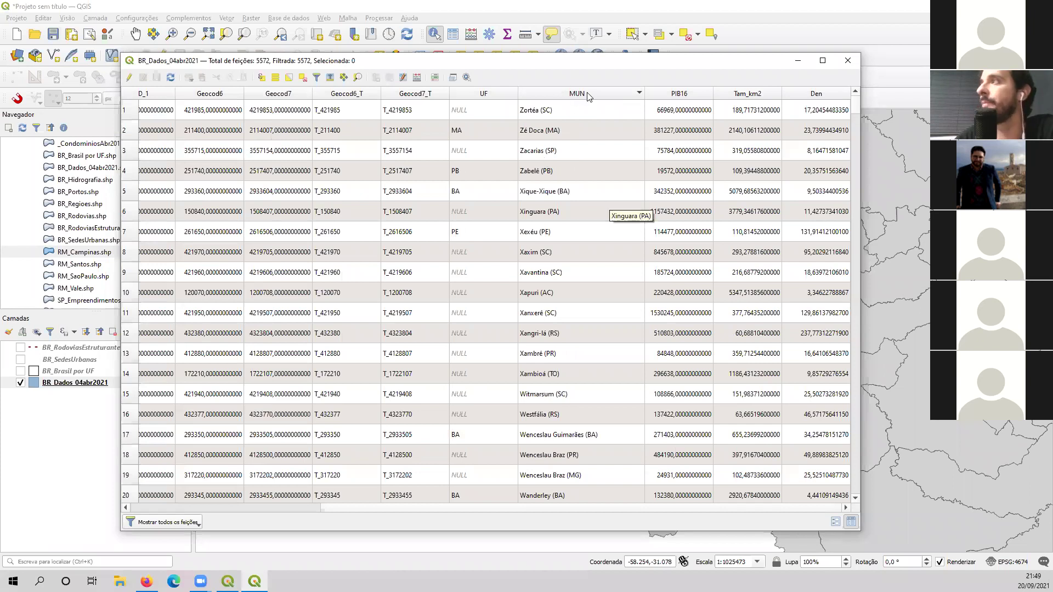
drag(608, 57, 581, 57)
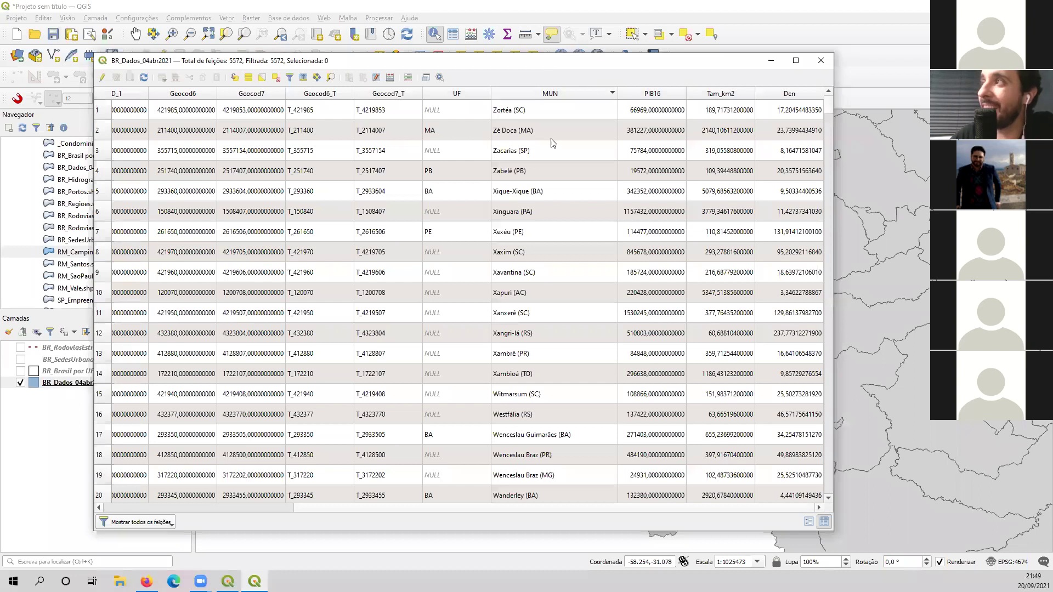
click(826, 62)
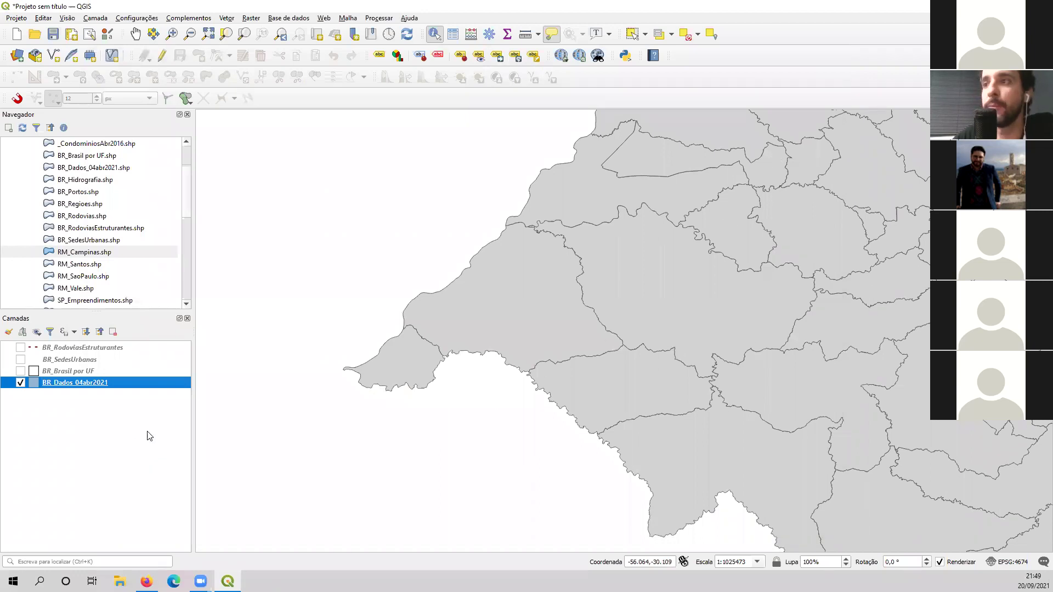
Step: Label the BR_Dados_04abr2021 municipalities with individual labels taken from the MUN field
right_click(91, 386)
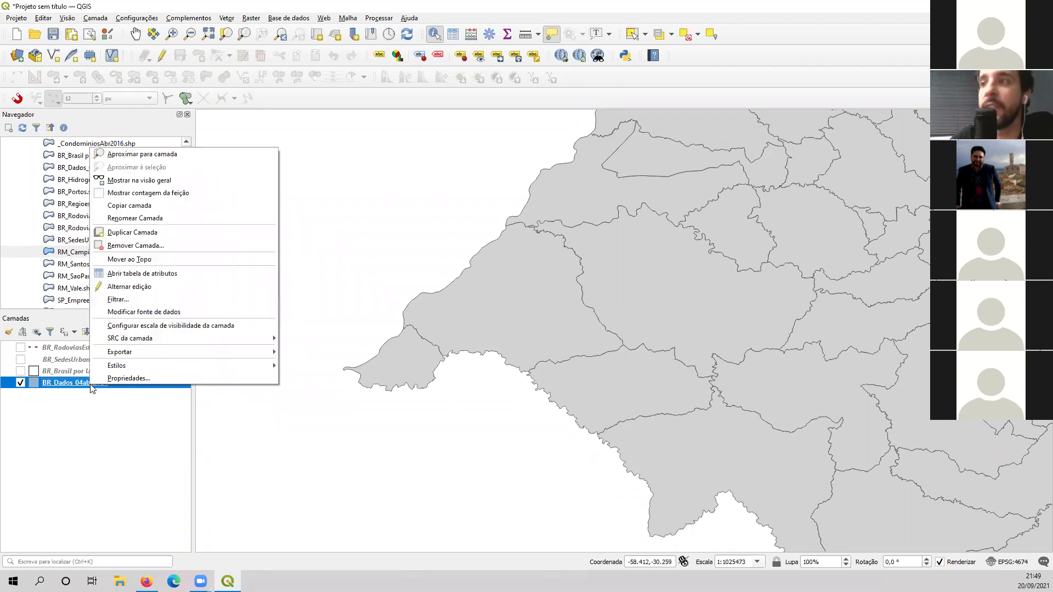
click(141, 380)
drag(233, 106, 608, 98)
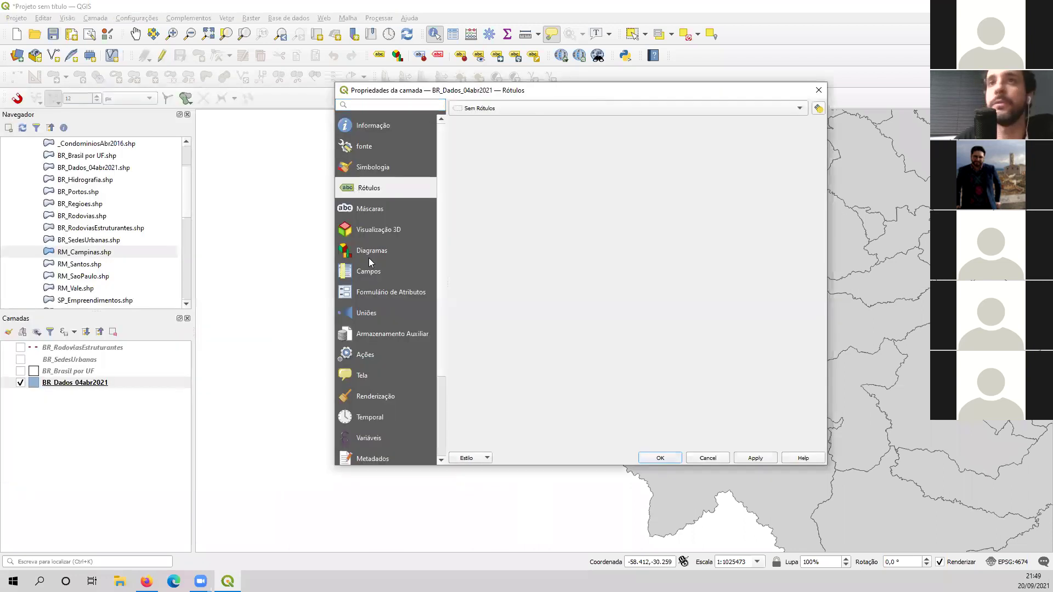
drag(400, 90, 345, 129)
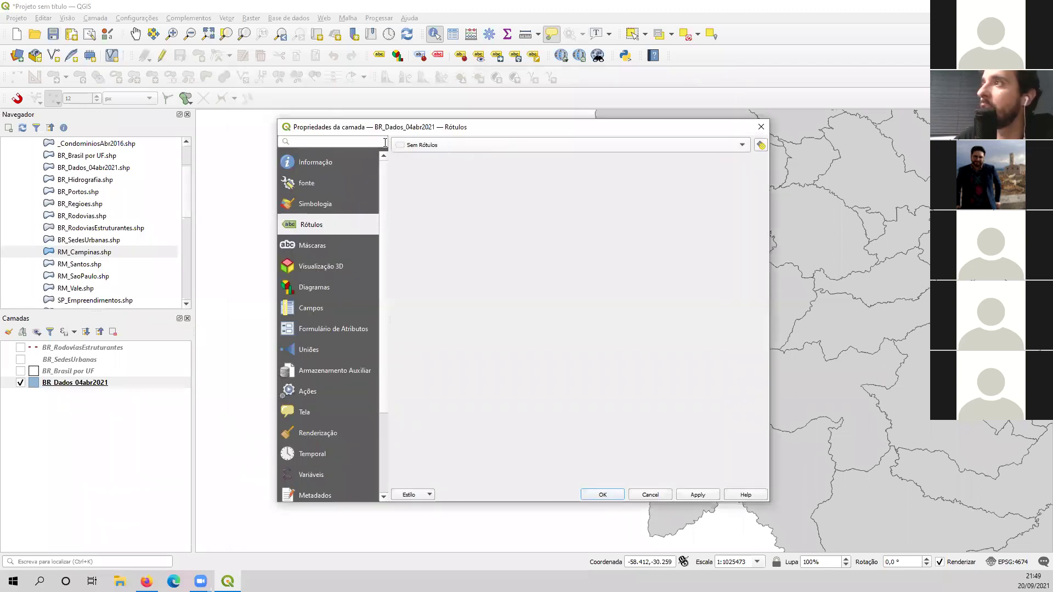
click(745, 146)
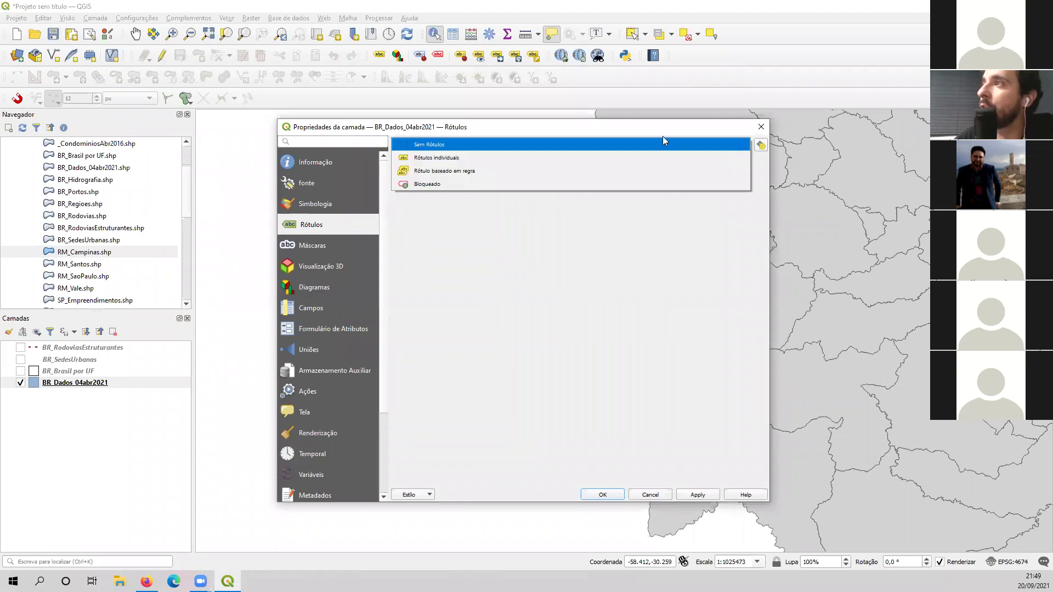
click(447, 158)
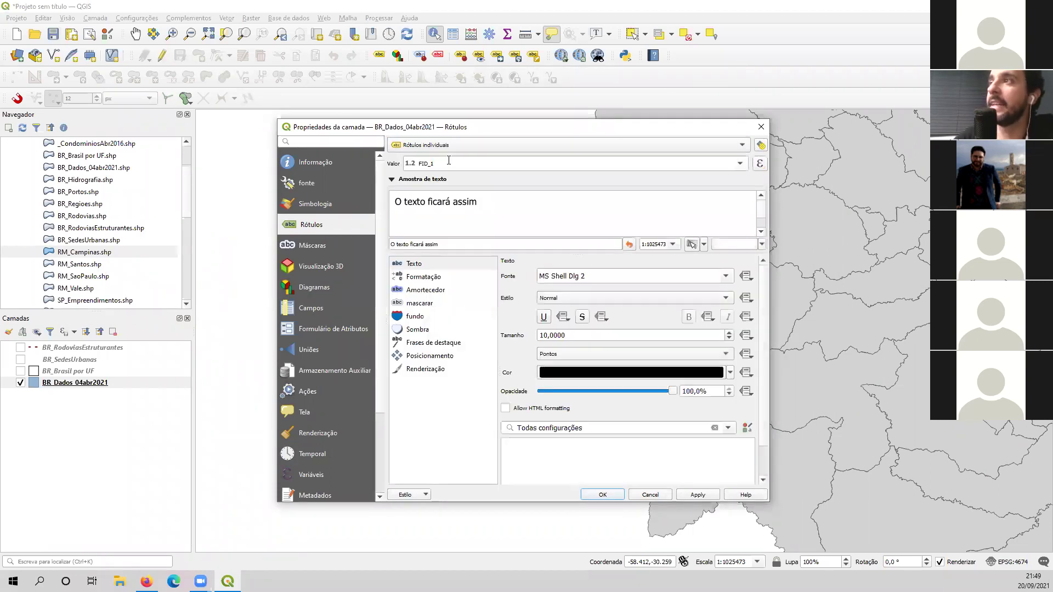
click(740, 165)
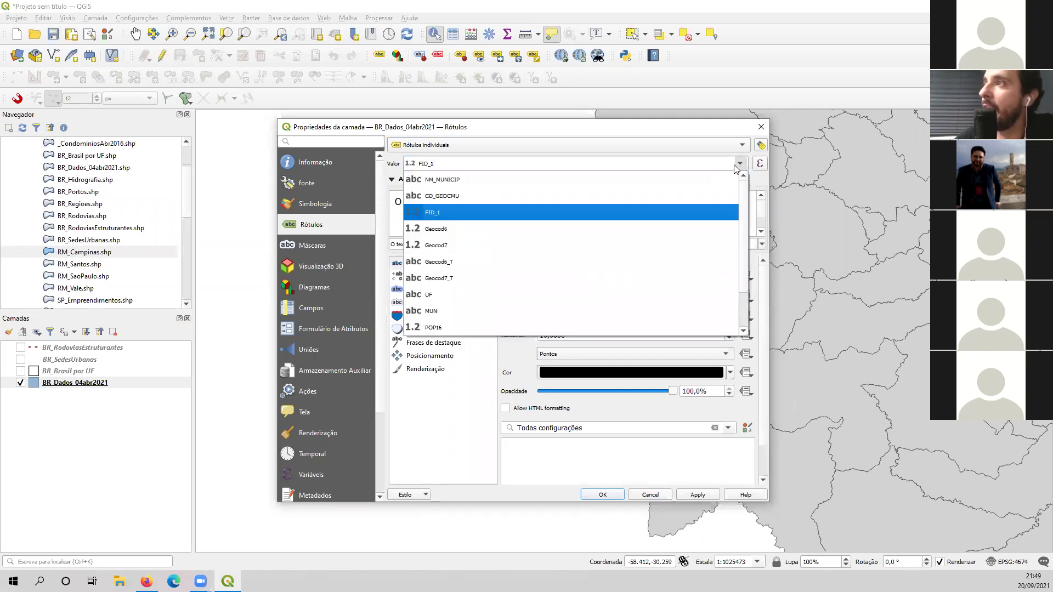
click(442, 311)
drag(447, 127, 399, 108)
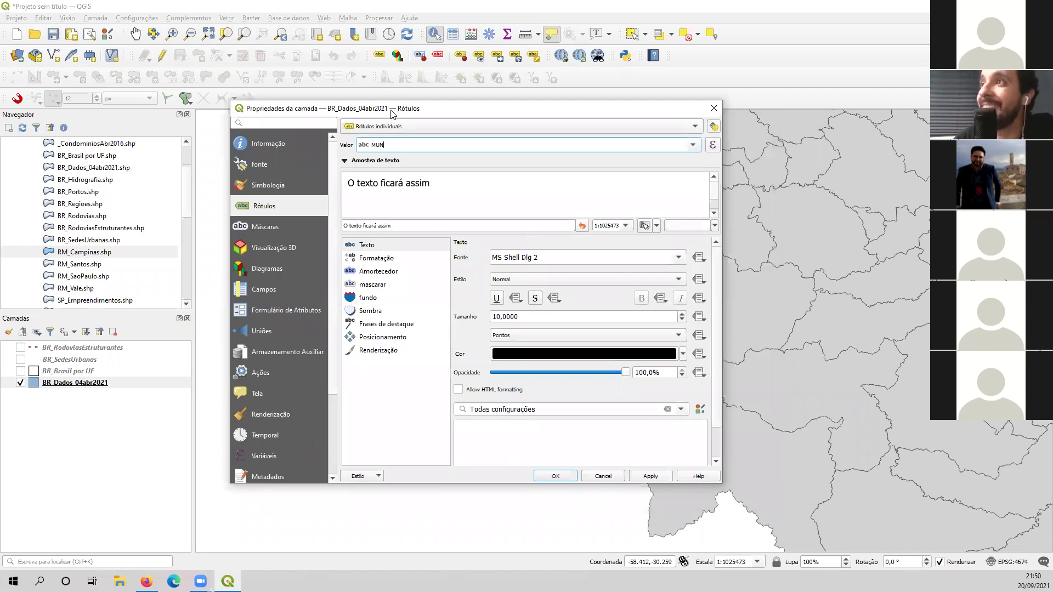
drag(391, 113, 372, 133)
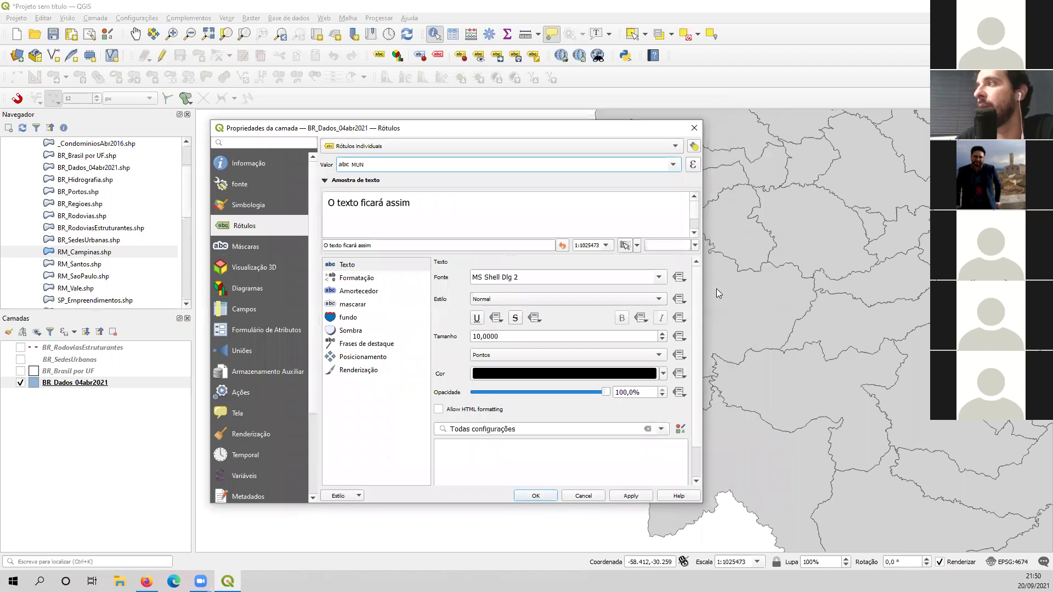
click(536, 497)
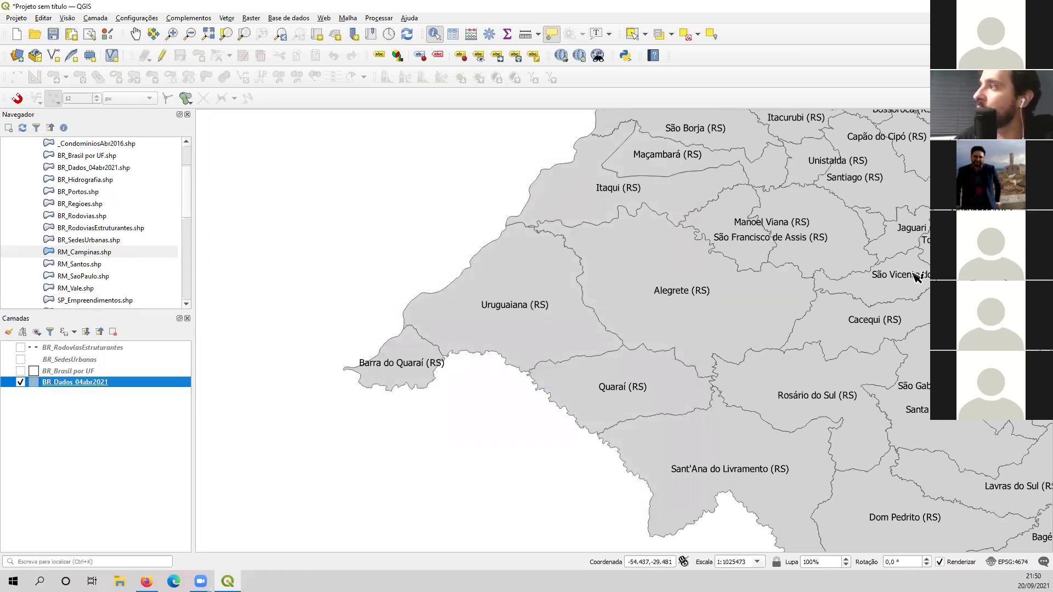
Step: Look over the municipality labels across southern Brazil and turn off labelling for the BR_Dados_04abr2021 layer
drag(871, 186, 635, 288)
drag(743, 270, 688, 297)
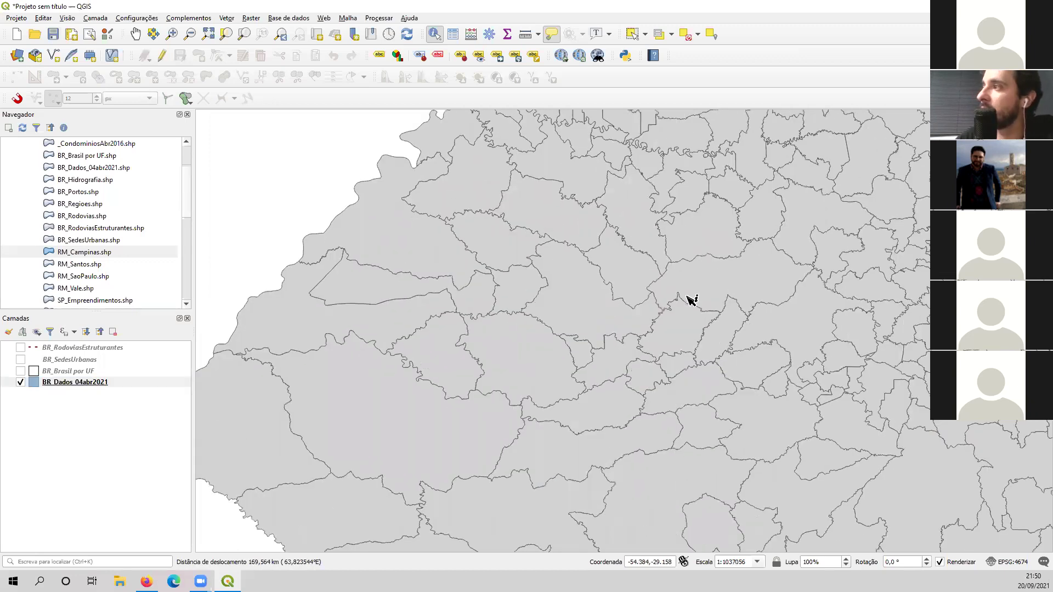
scroll(705, 292, down, 1)
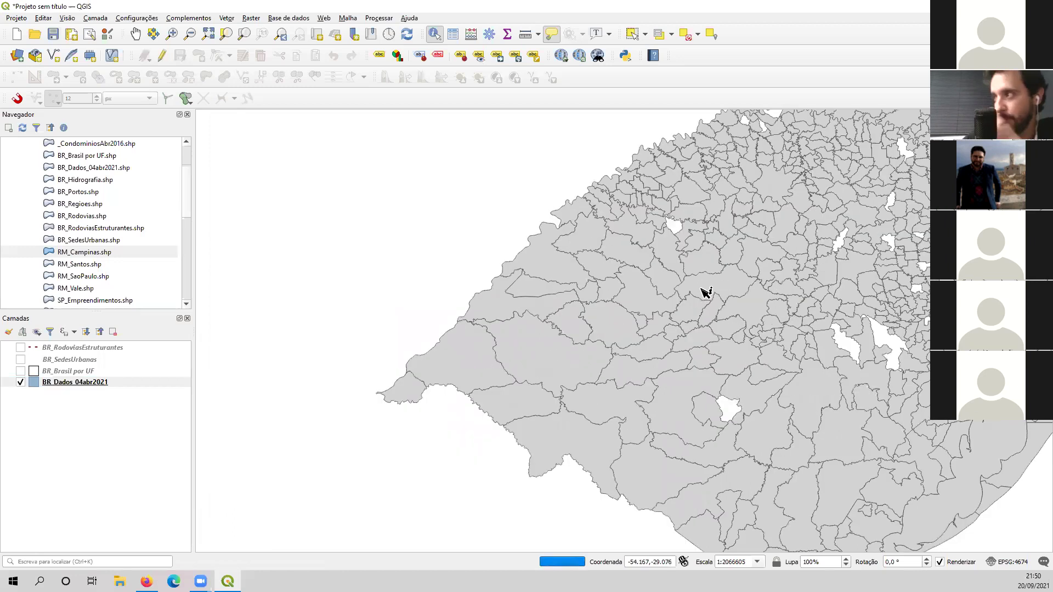
drag(762, 286, 607, 302)
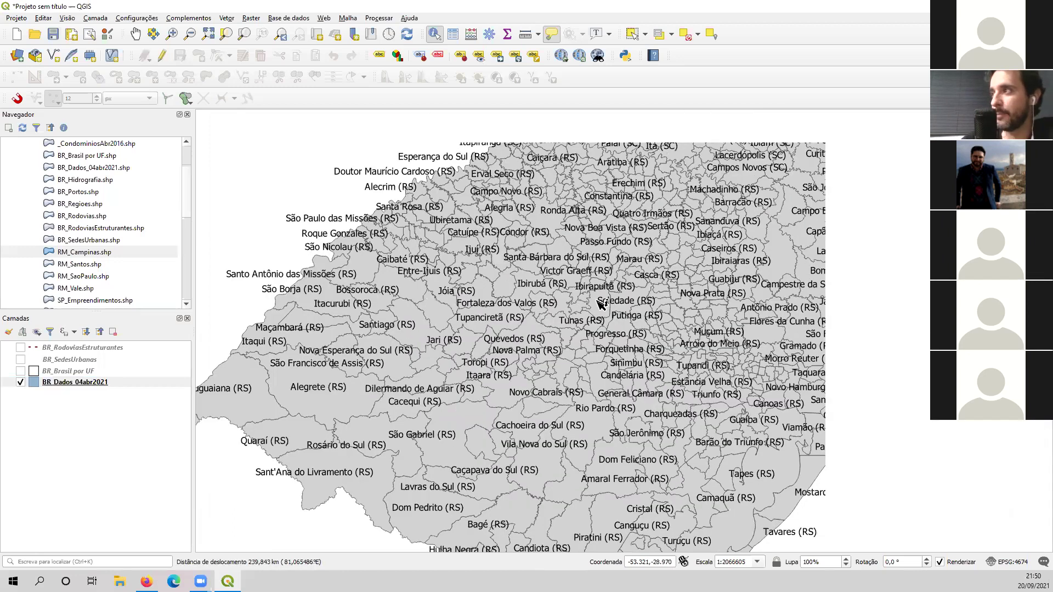
scroll(609, 306, down, 1)
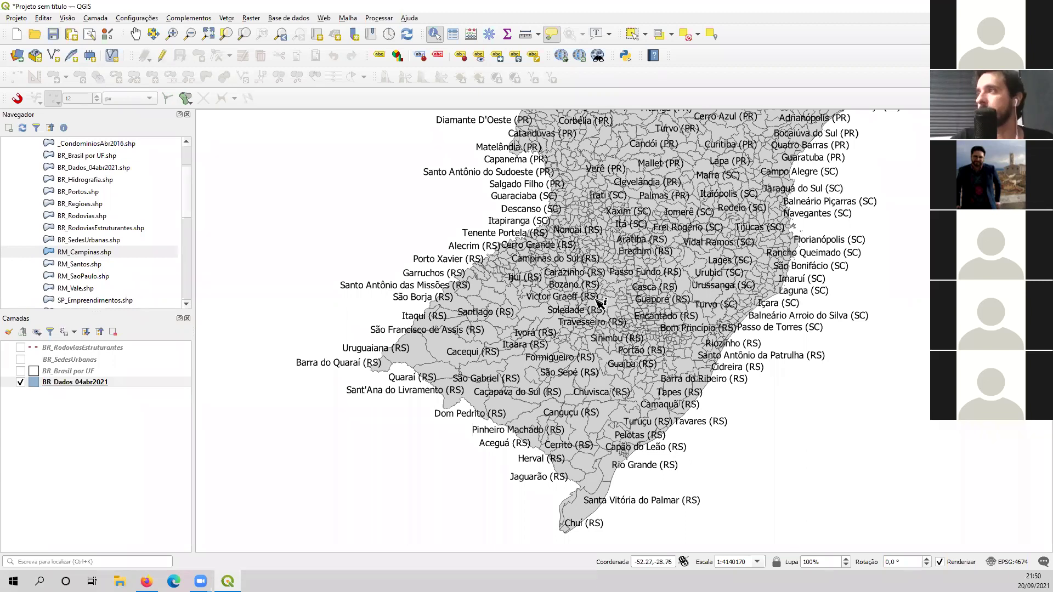
right_click(95, 383)
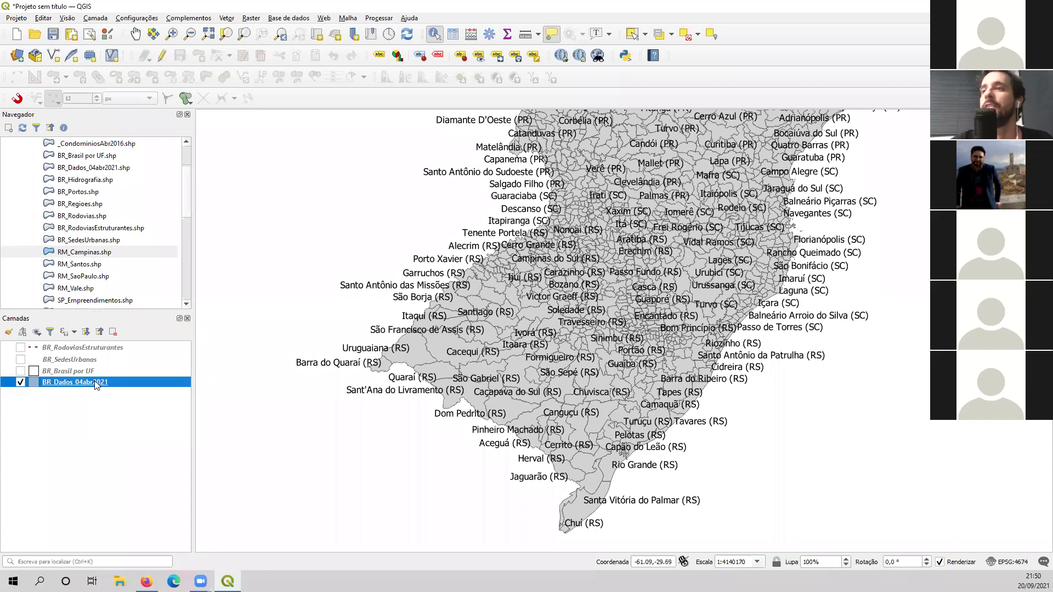
click(126, 375)
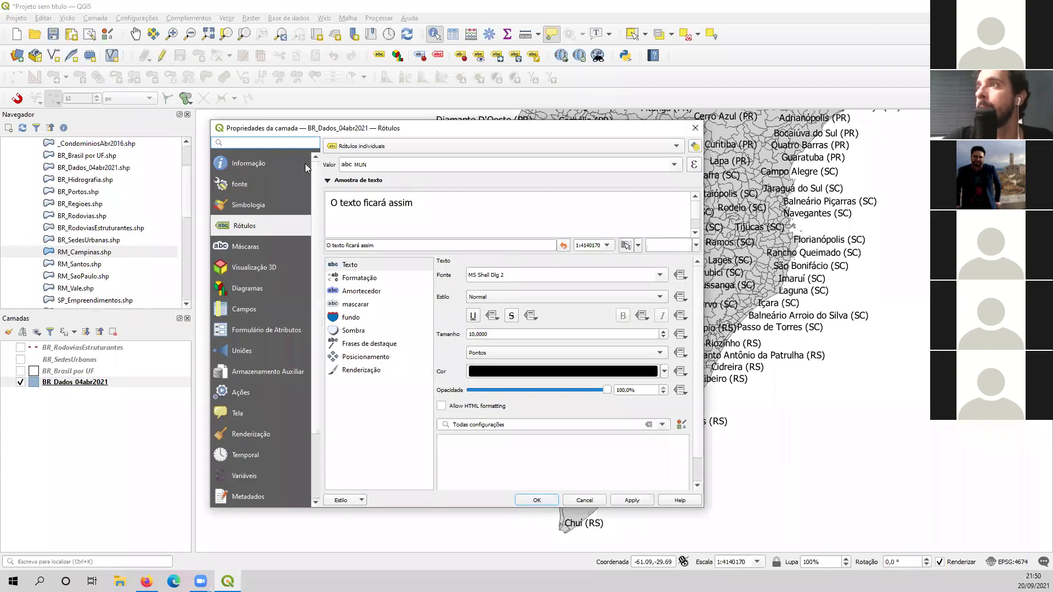
click(385, 168)
click(443, 146)
click(360, 135)
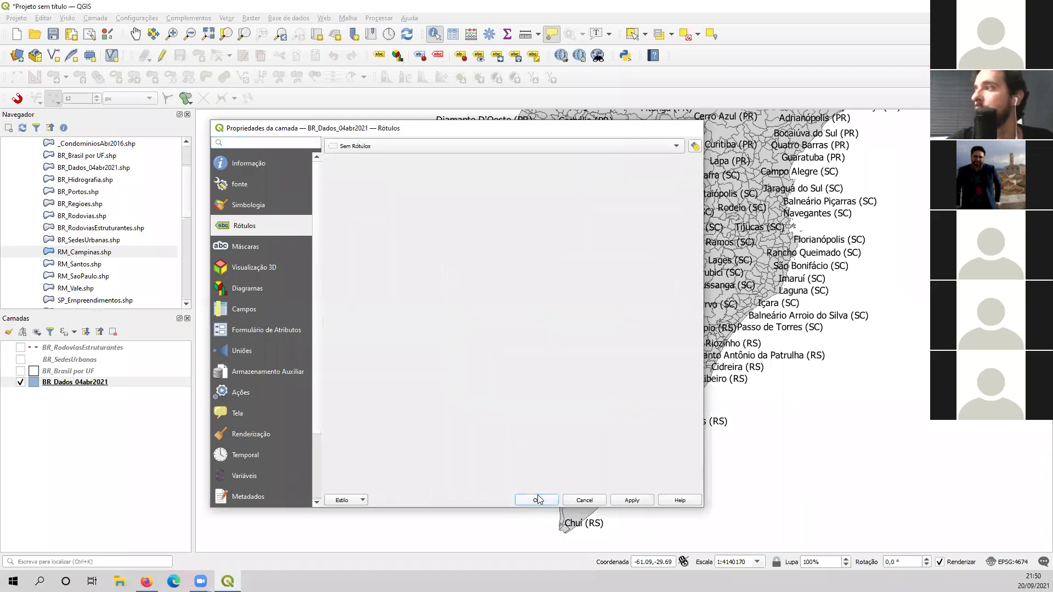
click(537, 500)
Step: Hide the BR_Dados_04abr2021 layer and show BR_Brasil por UF with the whole country in view
click(20, 382)
click(30, 371)
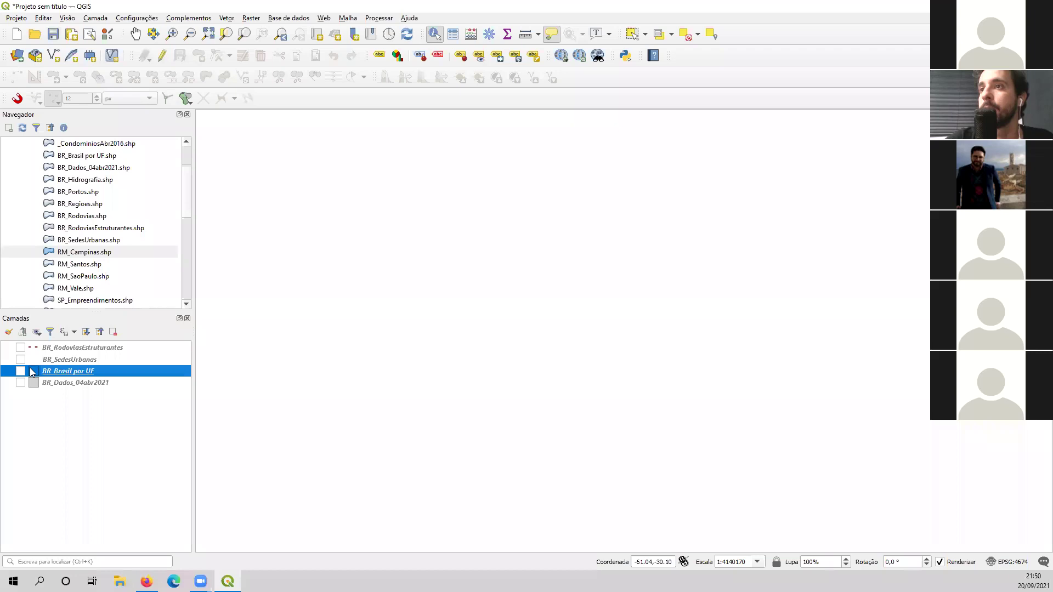
click(20, 372)
scroll(538, 271, up, 1)
scroll(539, 271, down, 3)
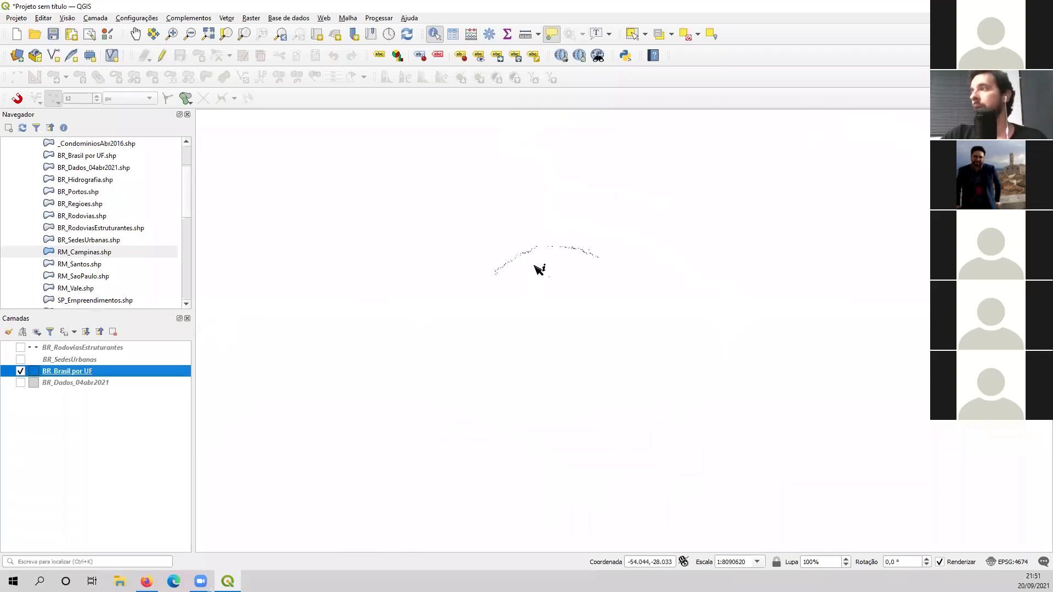
drag(571, 194, 551, 366)
drag(482, 248, 587, 306)
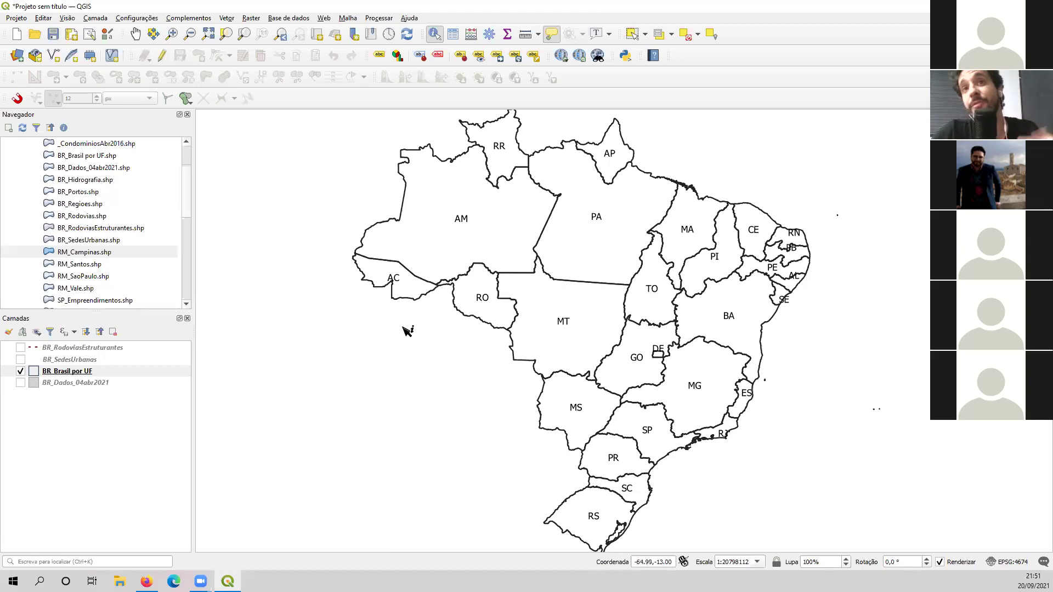
Step: Open the BR_Brasil por UF attribute table, narrow its window and place it so the eastern states remain visible
right_click(67, 375)
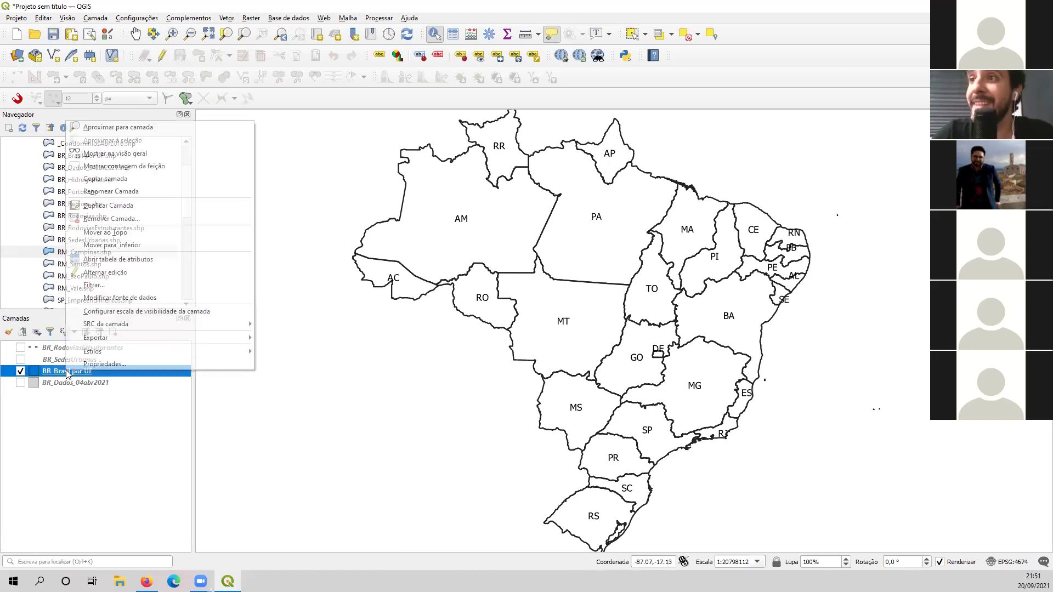
click(150, 262)
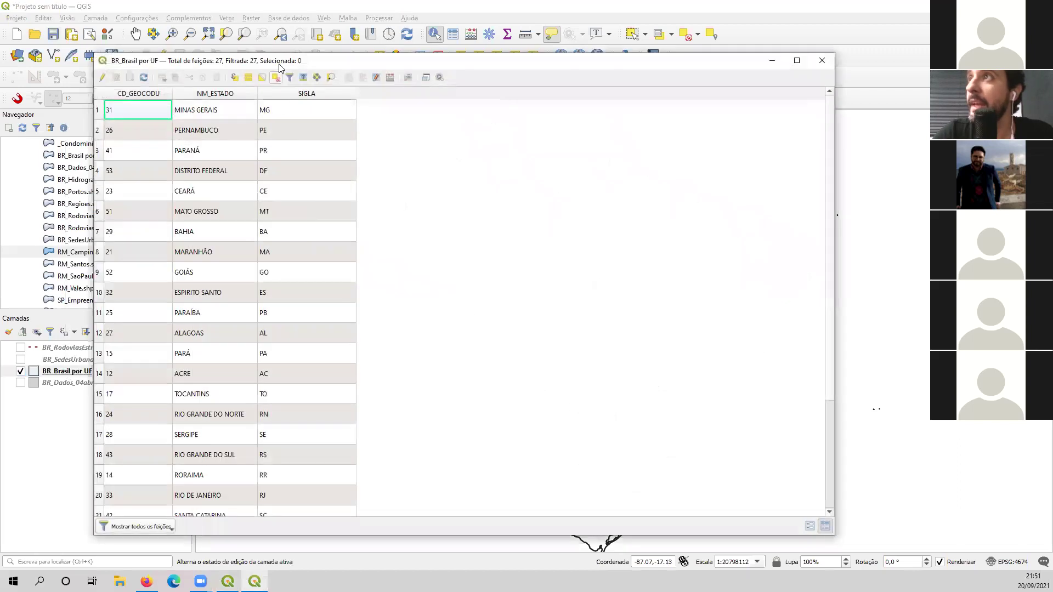
drag(90, 70, 391, 110)
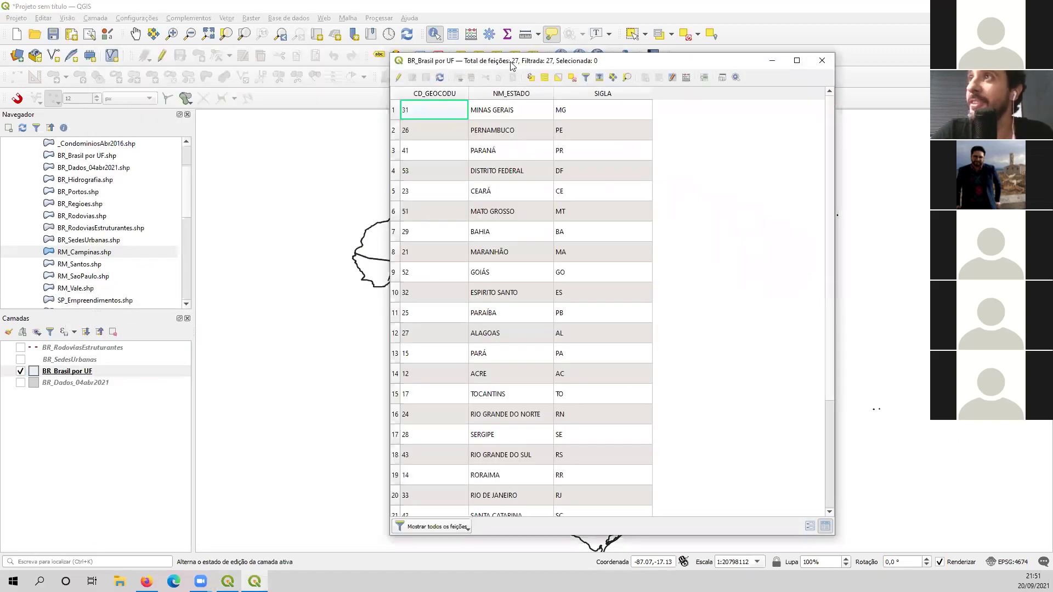
drag(511, 64, 319, 73)
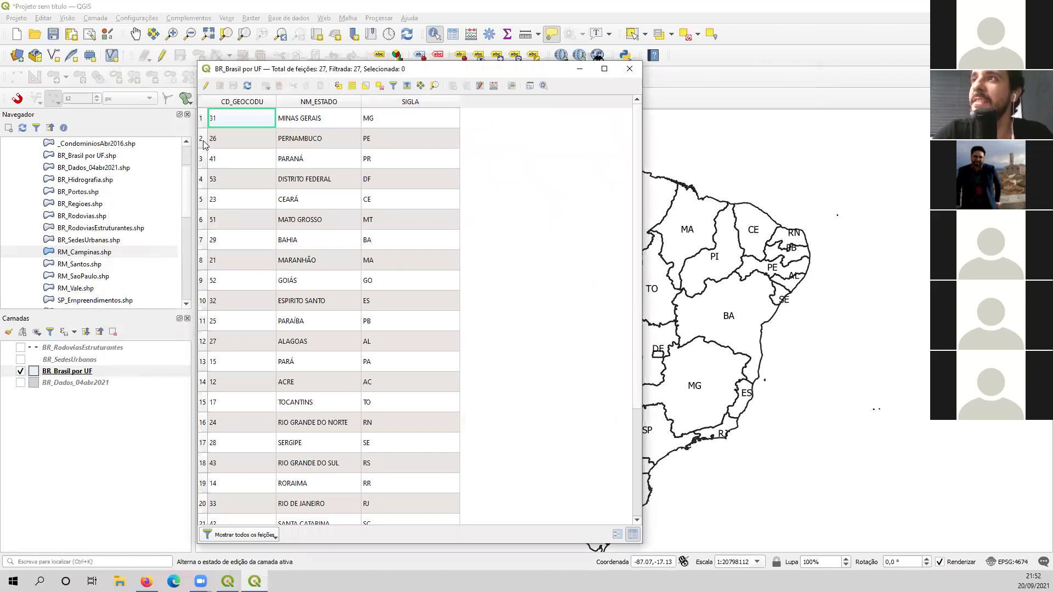
Step: Select the table rows from Pernambuco through Distrito Federal and clear the selection
click(202, 140)
shift+click(202, 159)
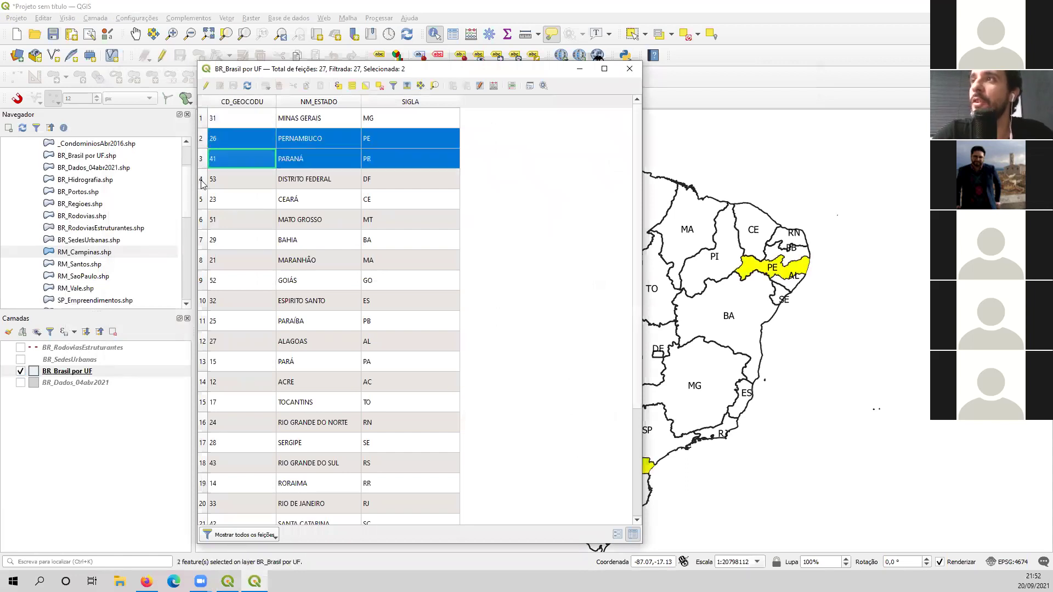
shift+click(202, 181)
click(378, 86)
Step: Sort the states by SIGLA, by NM_ESTADO and finally by CD_GEOCODU ascending, and close the attribute table
click(379, 103)
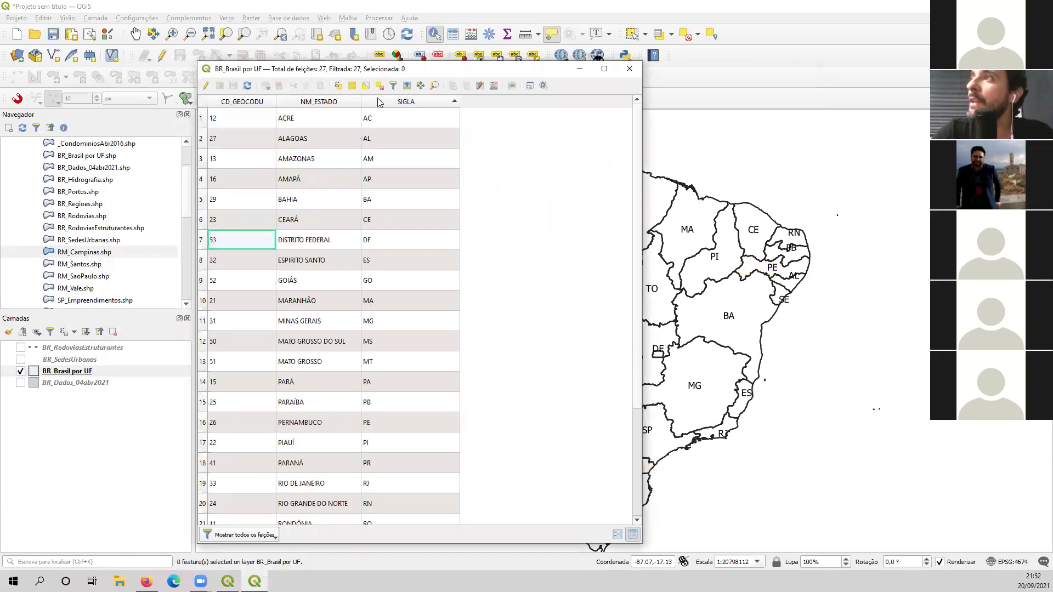
click(378, 103)
click(380, 102)
click(380, 101)
click(323, 103)
click(323, 103)
click(322, 103)
click(312, 105)
click(248, 102)
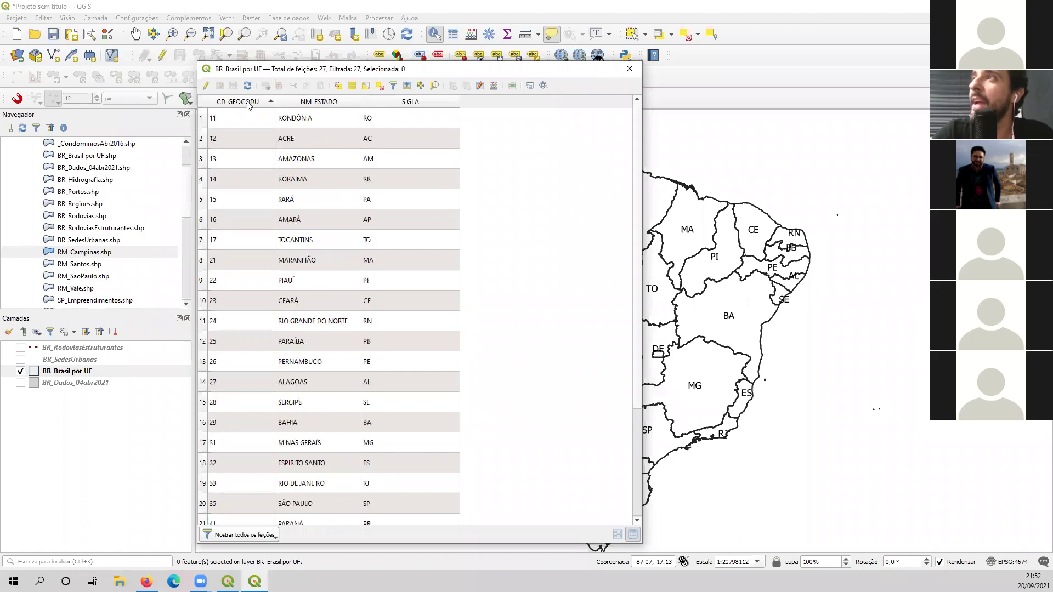
click(630, 69)
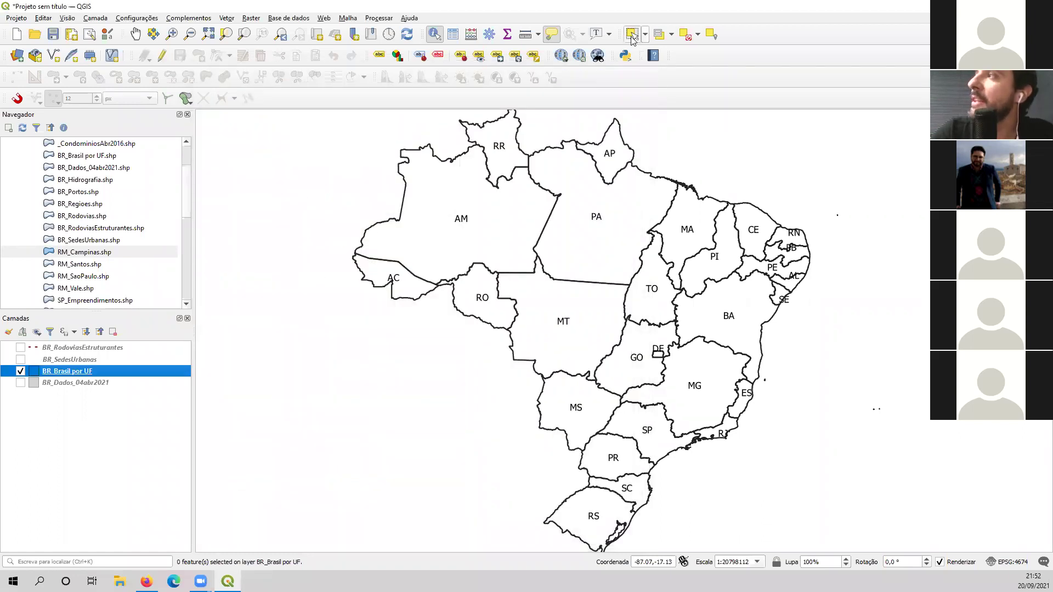
Step: Select the states AM, TO, SP, PE and AP together on the map
click(632, 34)
click(498, 222)
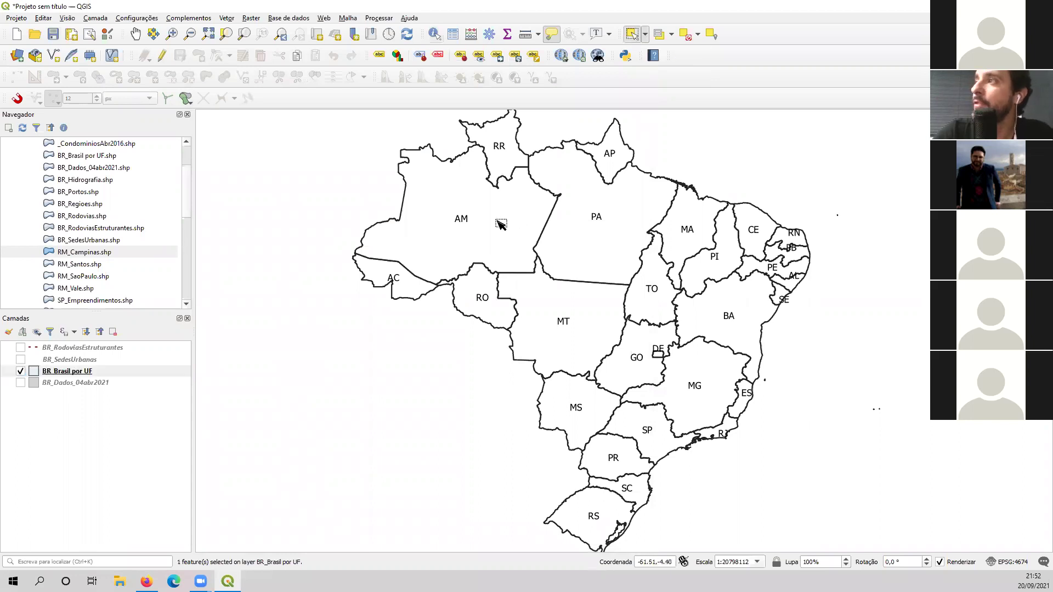
shift+click(665, 307)
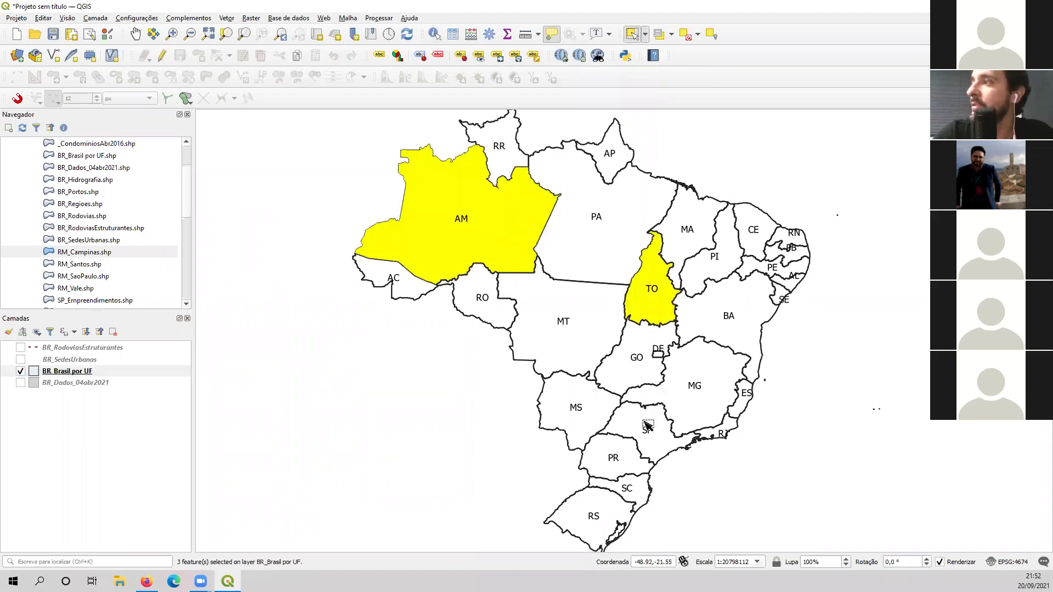
shift+click(651, 428)
shift+click(800, 268)
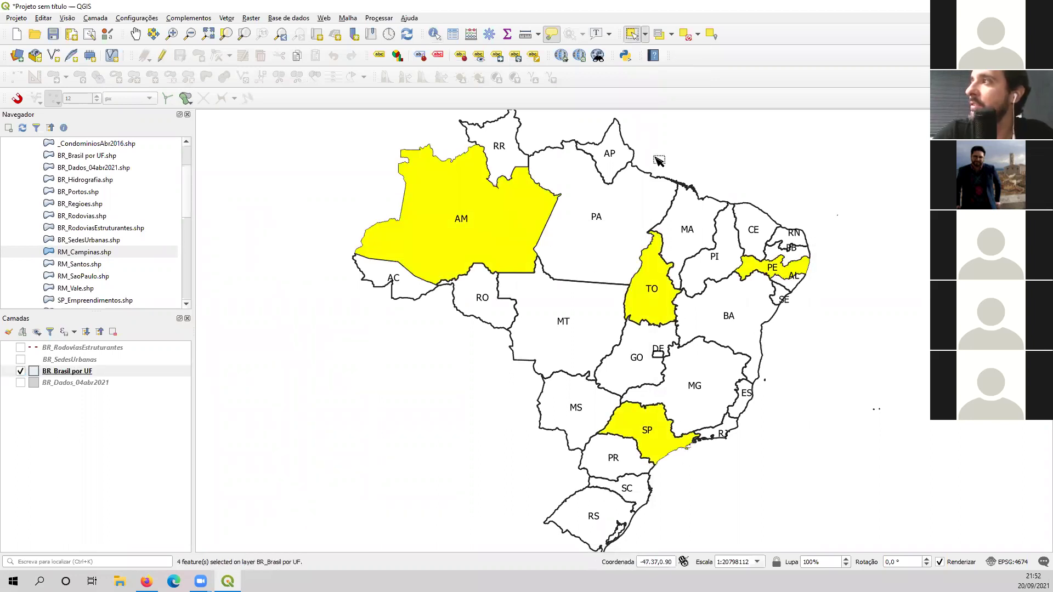
shift+click(619, 144)
Step: Examine the selected states in the BR_Brasil por UF attribute table and deselect all features
right_click(99, 373)
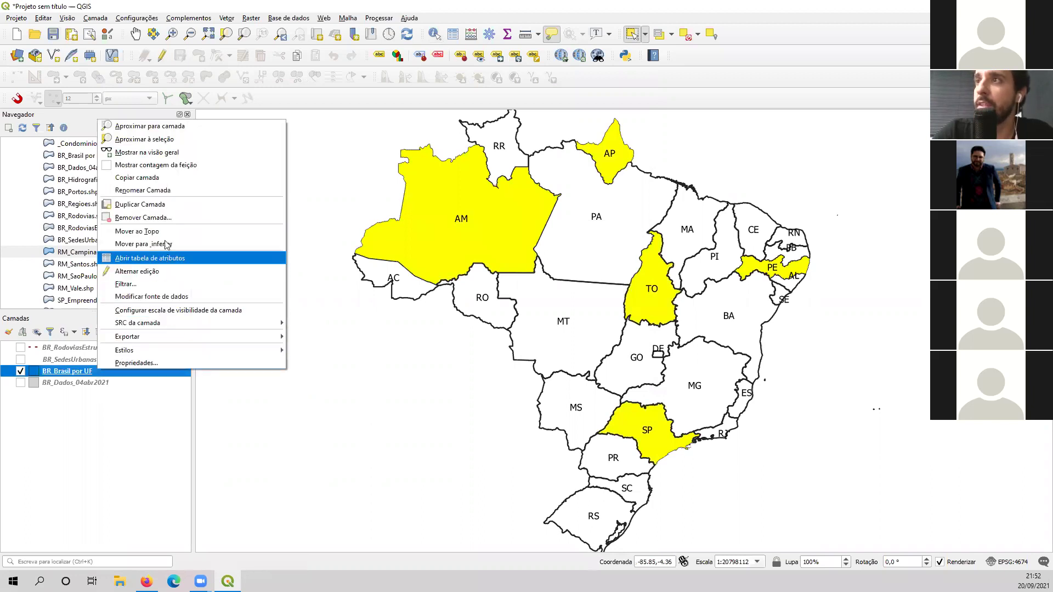
click(166, 259)
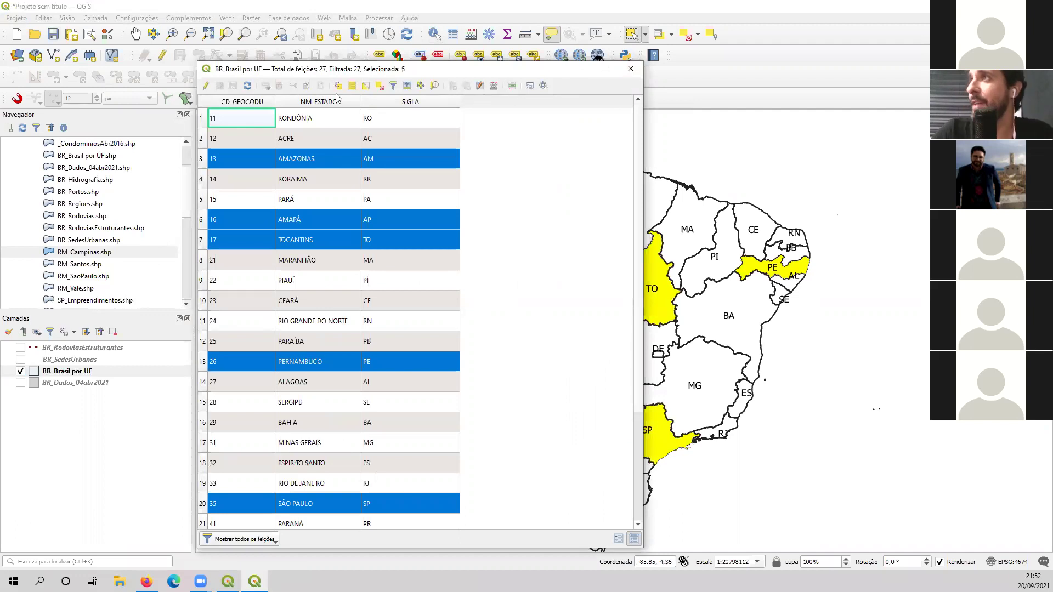
click(685, 36)
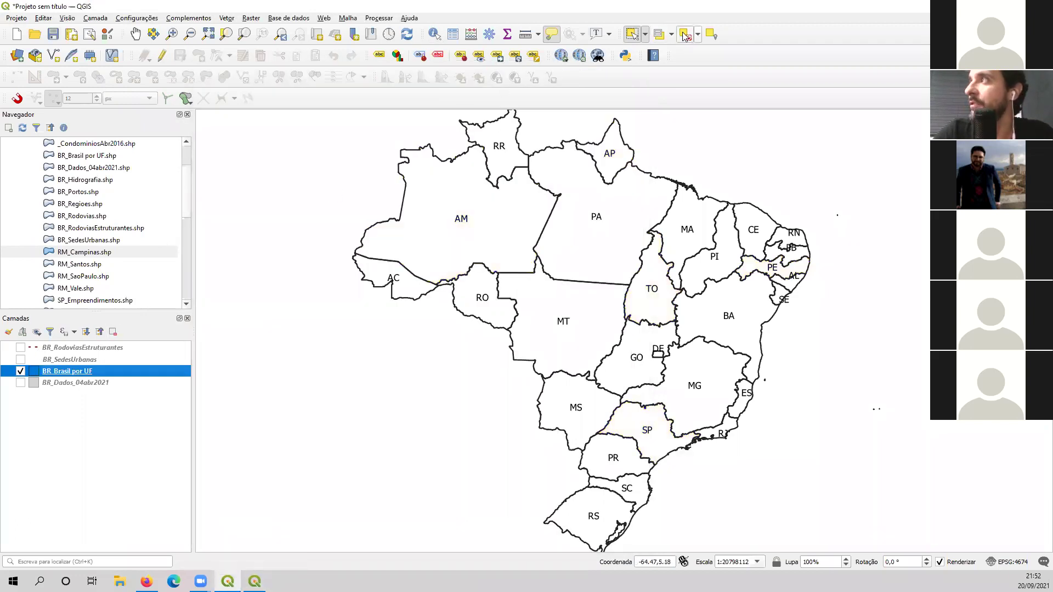
Step: Apply categorized symbology to the BR_Brasil por UF layer, classified by the SIGLA field with random colors
right_click(76, 370)
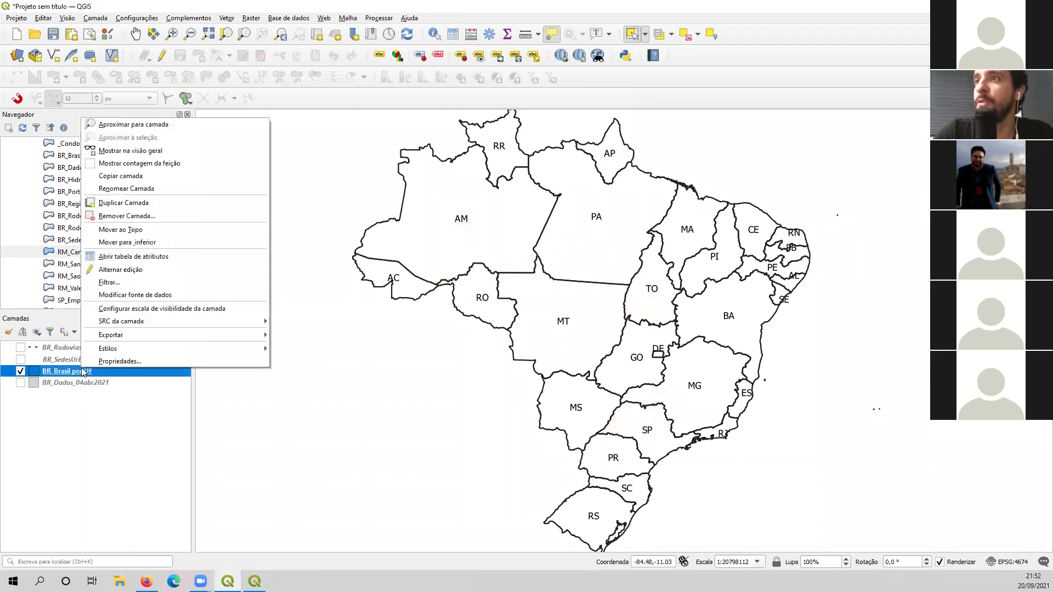
click(126, 361)
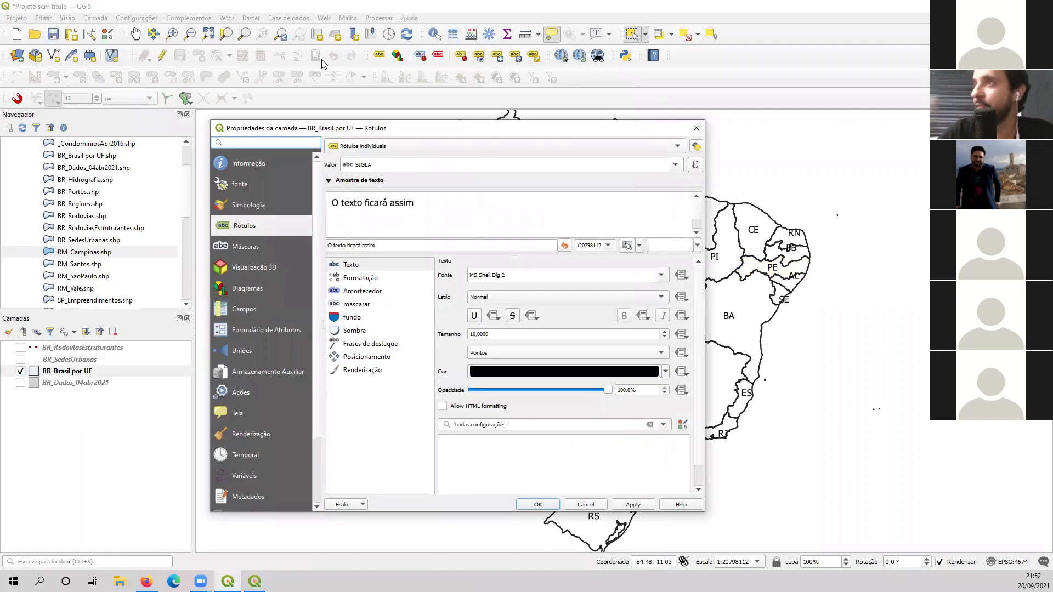
click(256, 208)
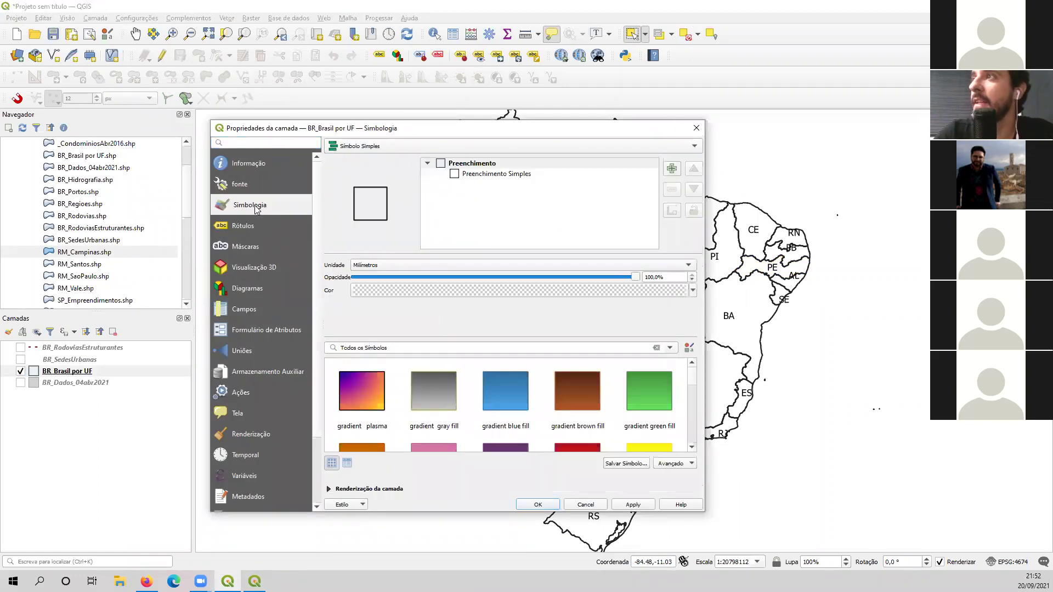
click(477, 147)
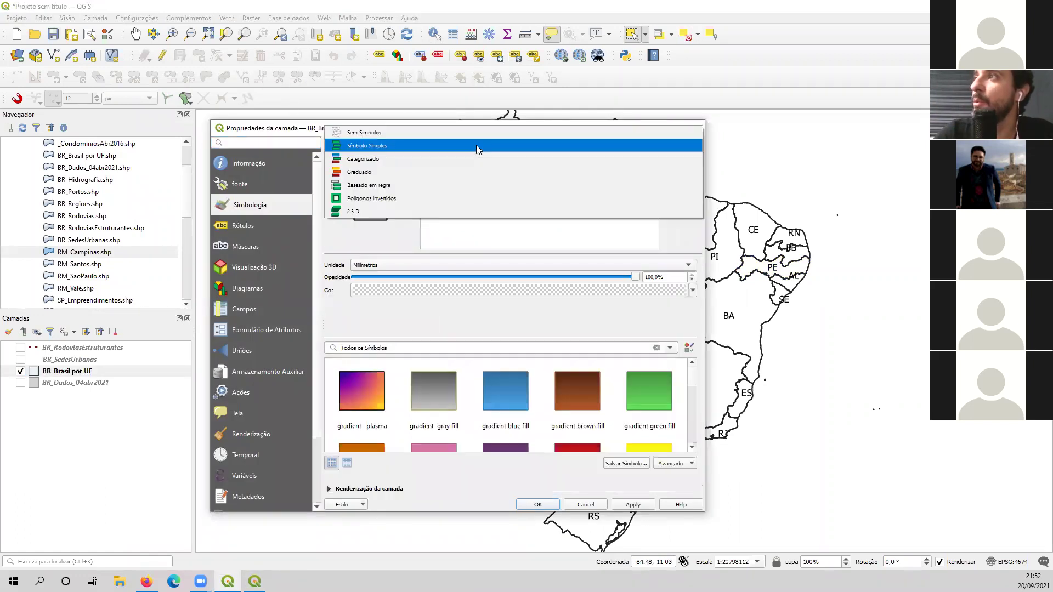
click(374, 159)
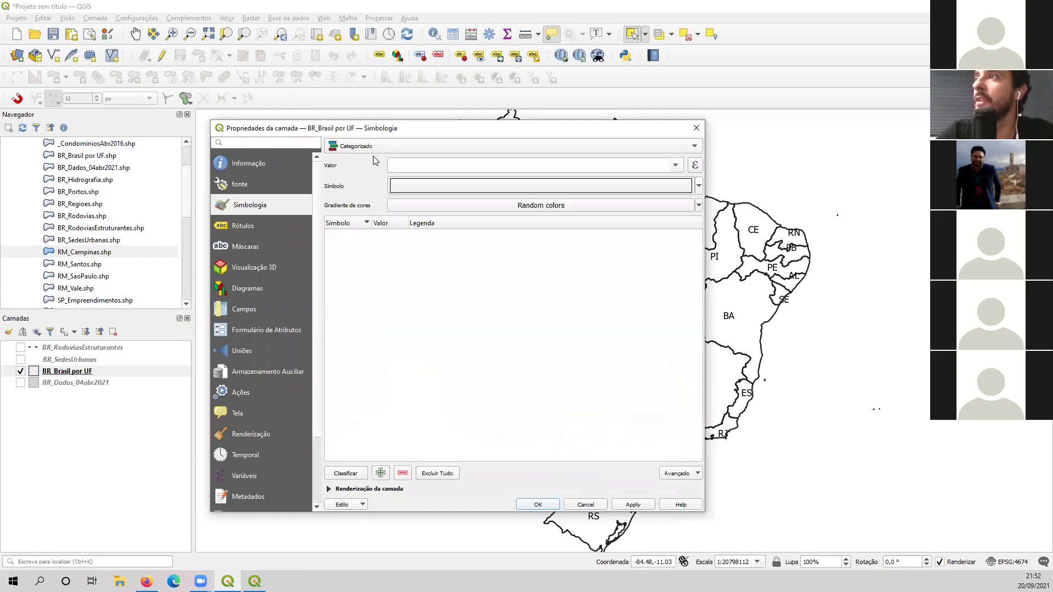
click(678, 167)
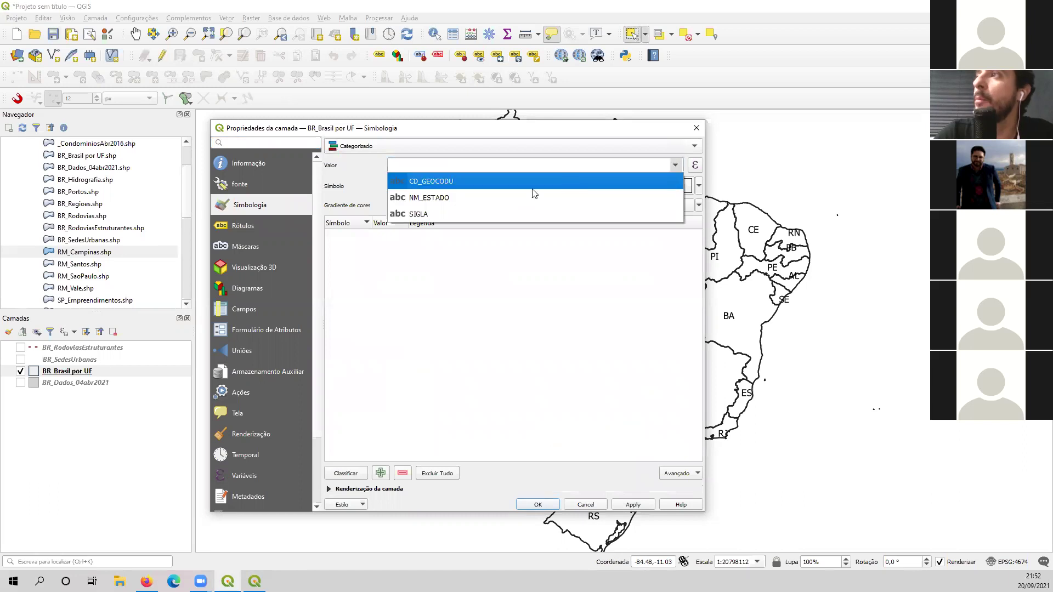
click(437, 212)
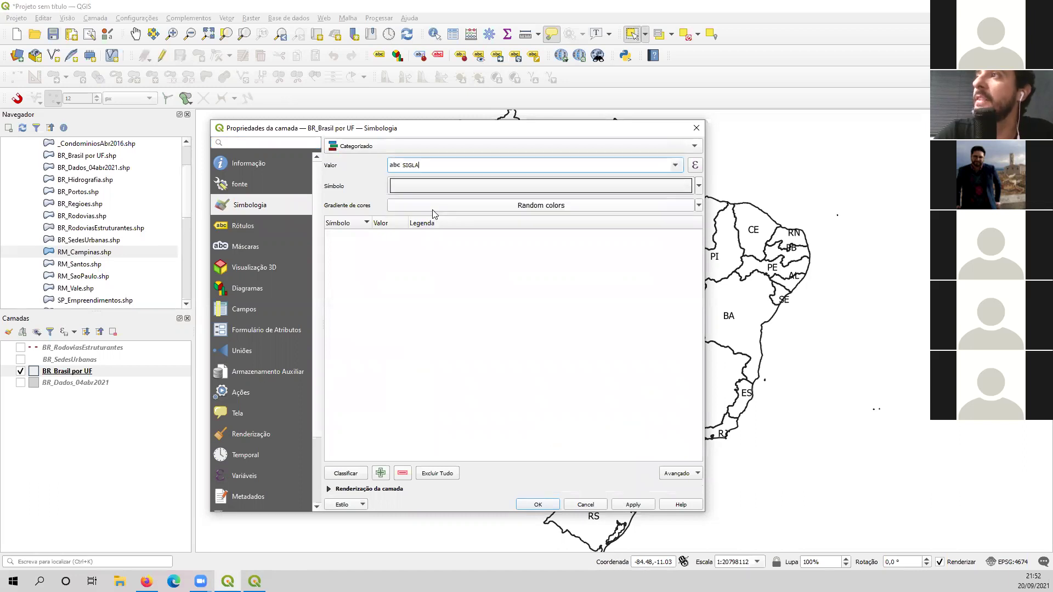
click(337, 475)
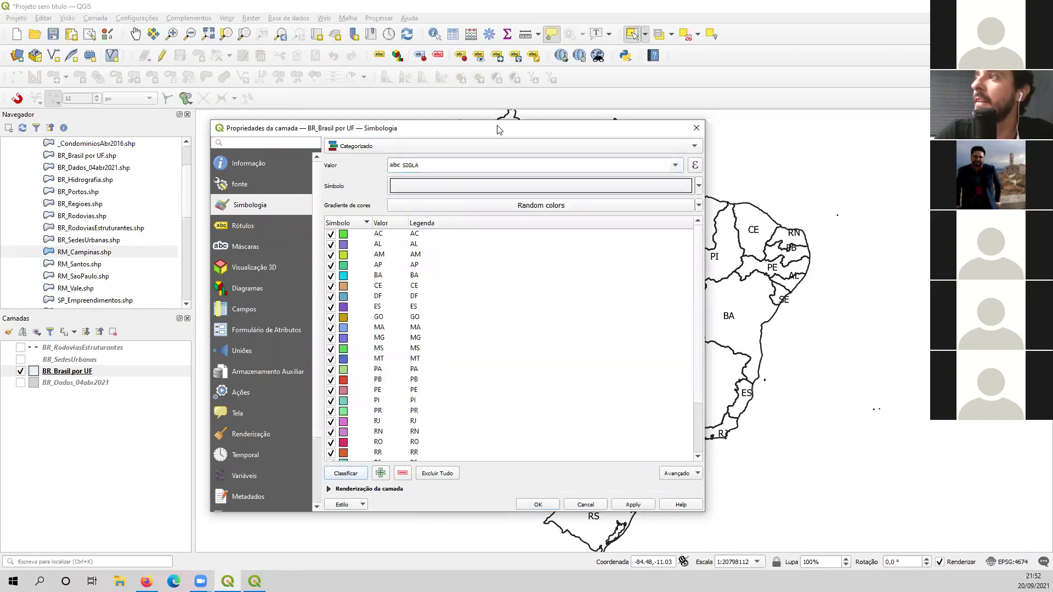
drag(499, 129, 108, 89)
click(248, 466)
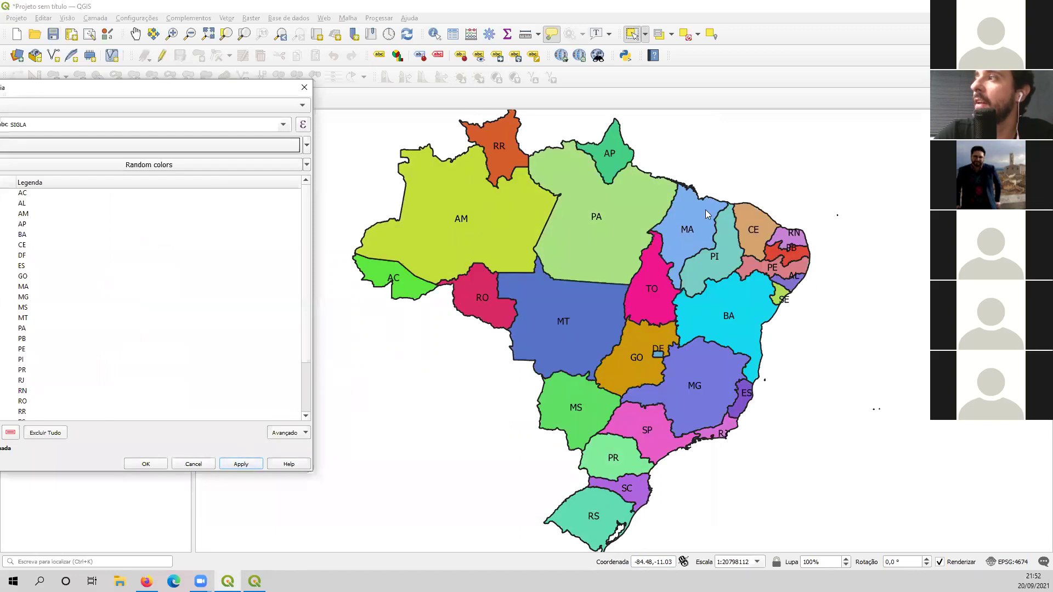
Step: Review the symbology types available for the BR_Brasil por UF layer and close its properties
drag(166, 92, 330, 152)
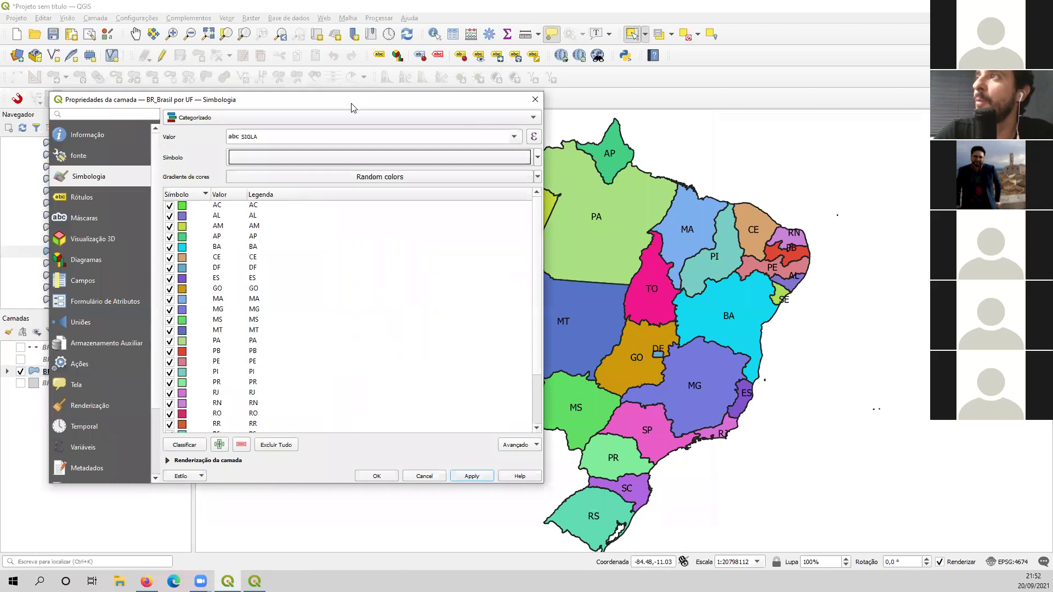
drag(353, 101, 366, 96)
click(448, 113)
click(447, 114)
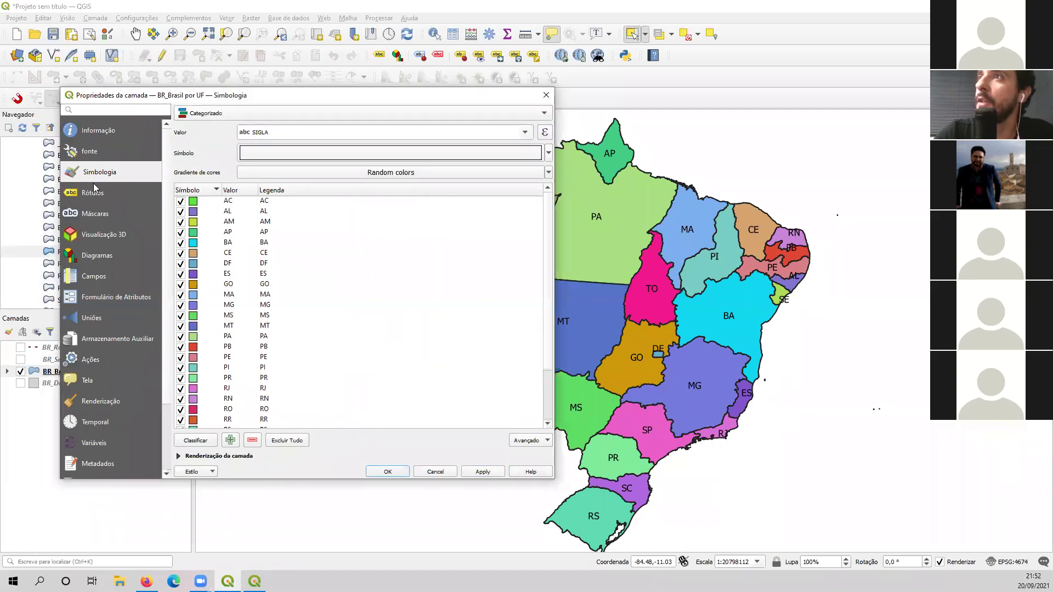
click(237, 112)
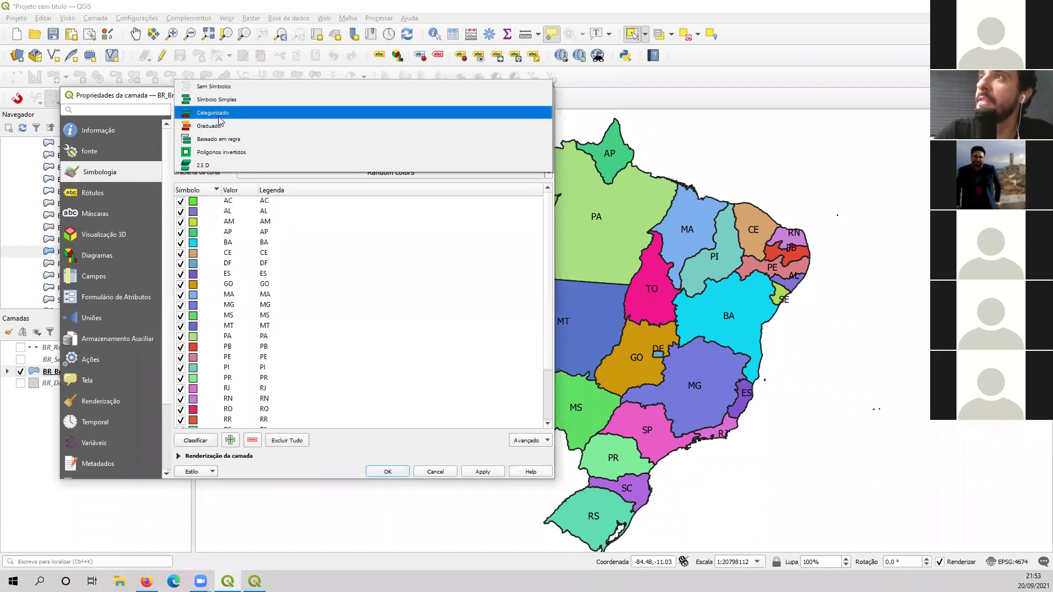
click(136, 99)
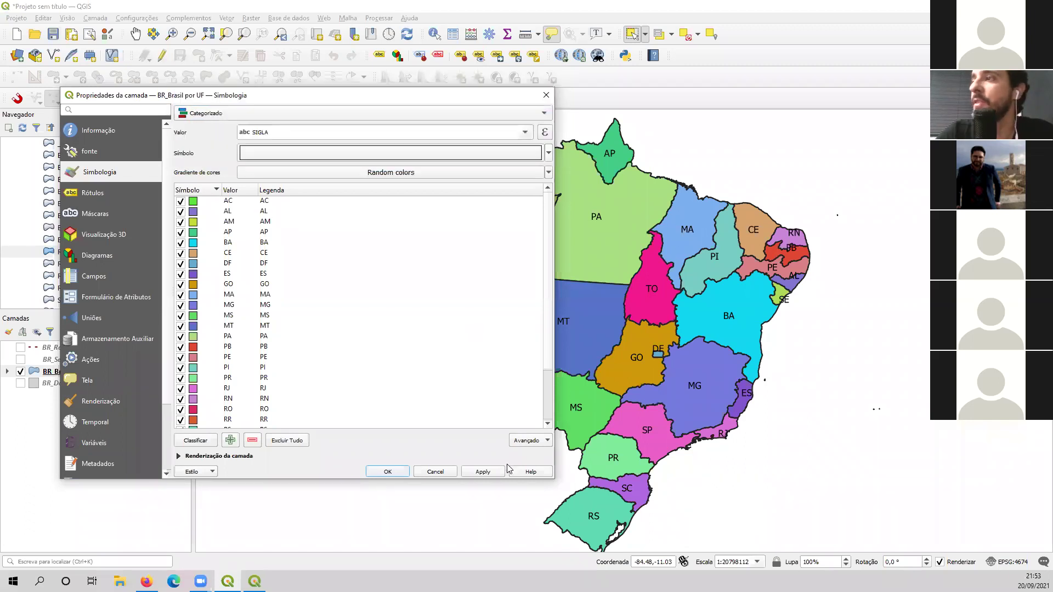
click(431, 472)
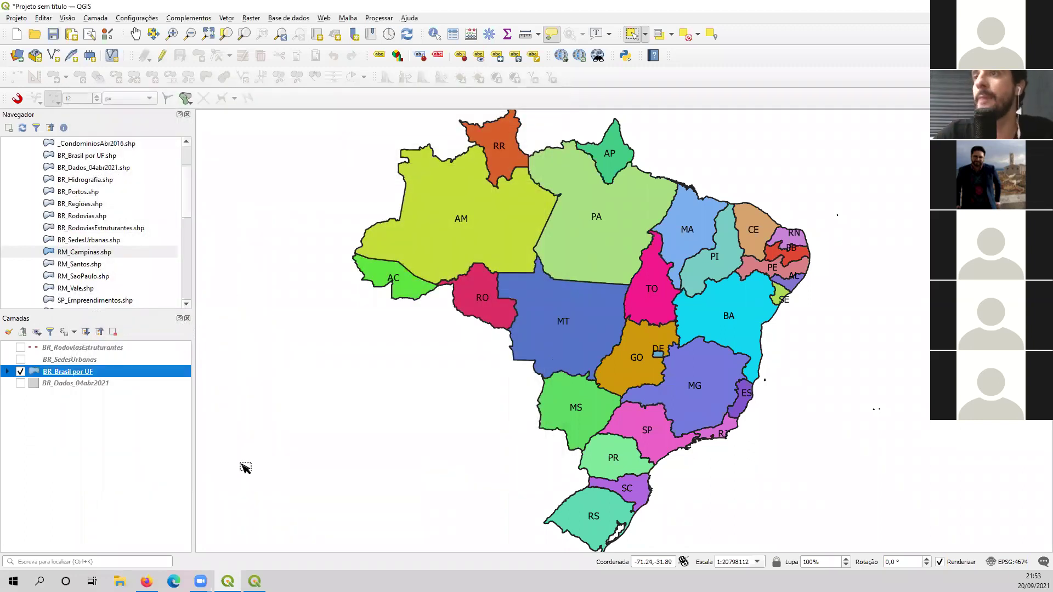
Step: Hide BR_Brasil por UF, briefly display BR_RodoviasEstruturantes, and leave only the BR_SedesUrbanas layer visible
click(19, 372)
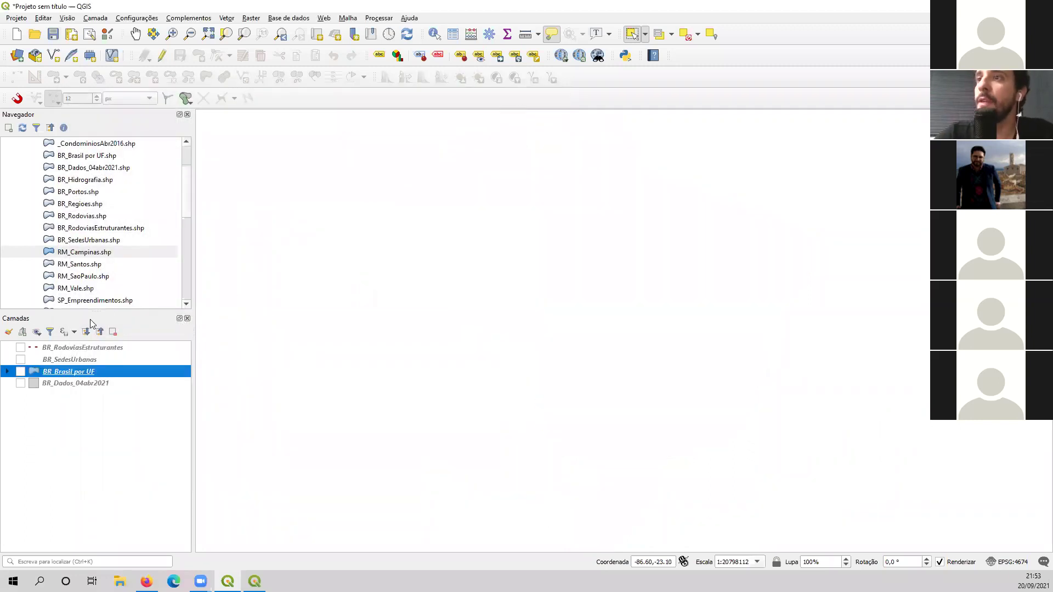
click(20, 348)
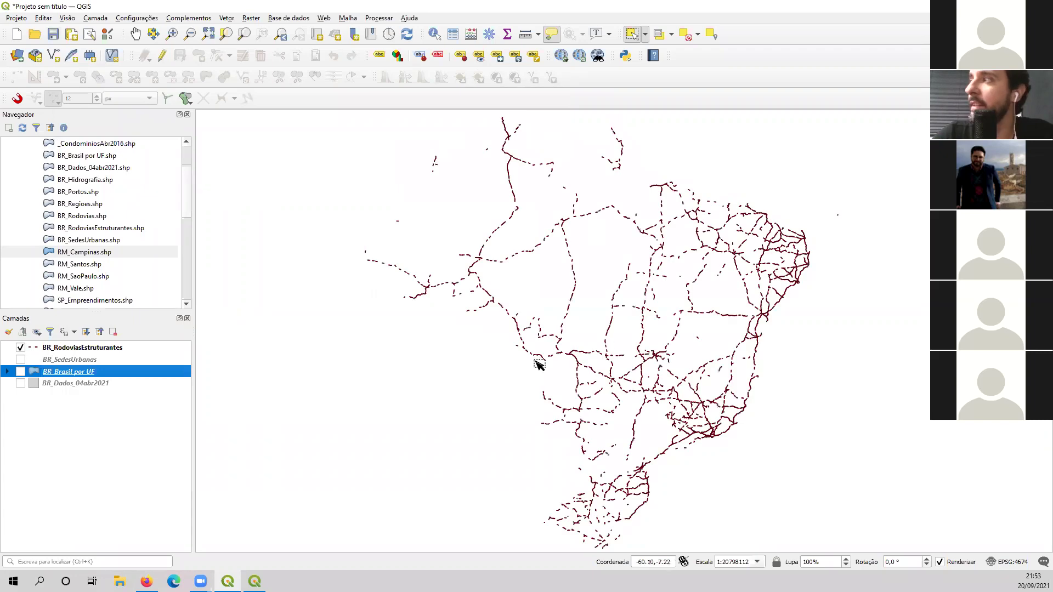
click(21, 360)
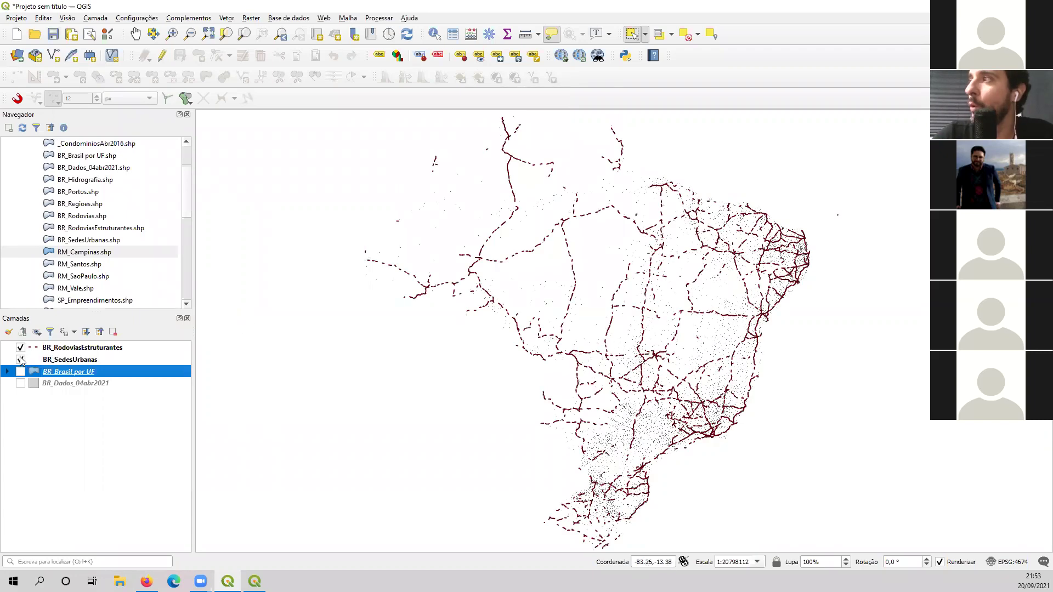
click(20, 348)
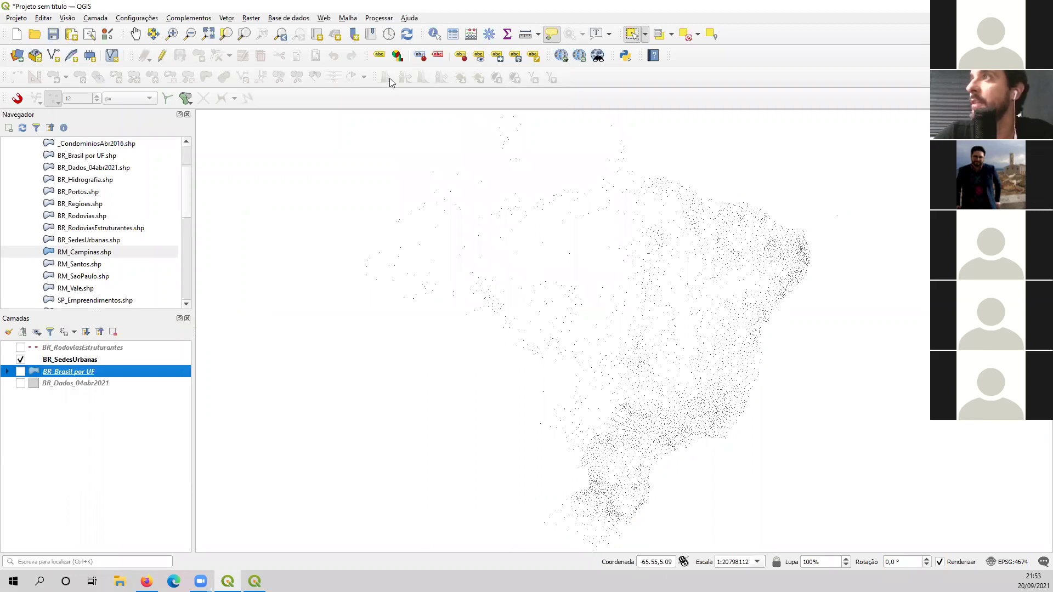
Step: Enlarge the simple marker of the BR_SedesUrbanas layer so its points are easier to see in the northeast
click(172, 34)
drag(649, 181, 853, 337)
drag(544, 214, 709, 363)
click(37, 361)
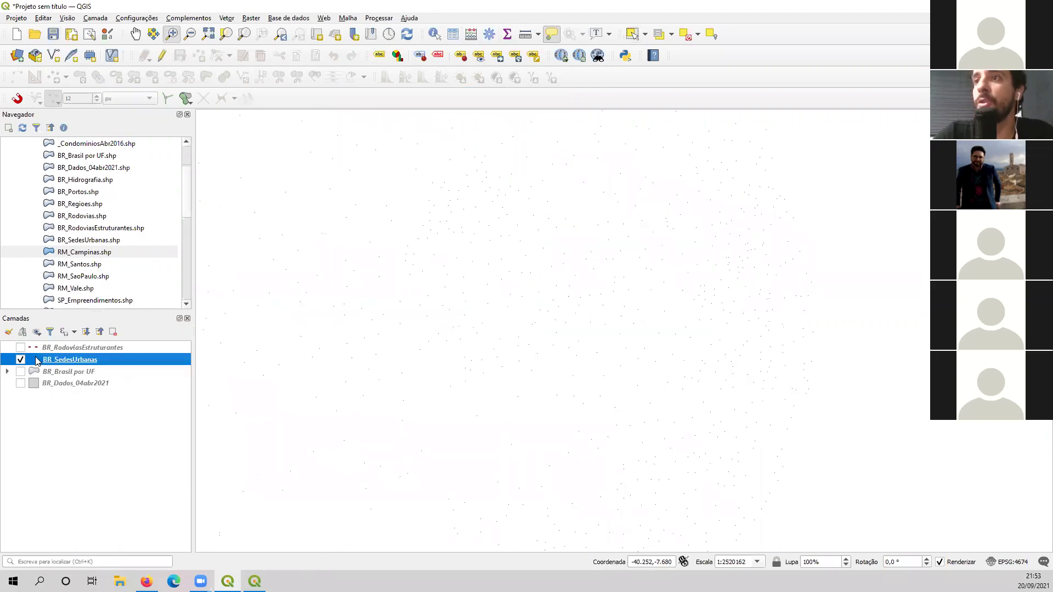
double_click(37, 361)
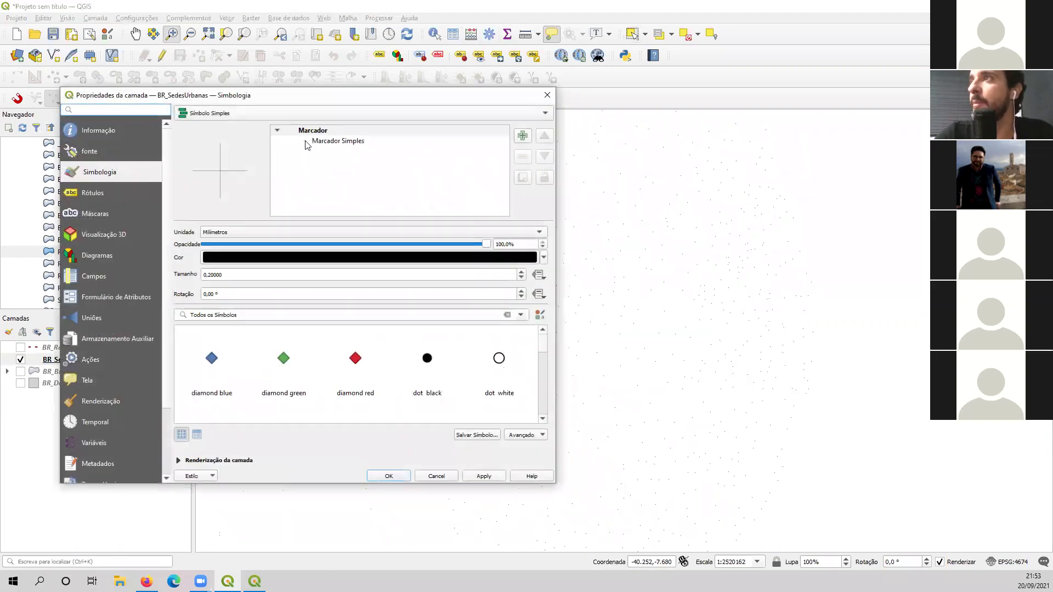
click(329, 141)
click(271, 254)
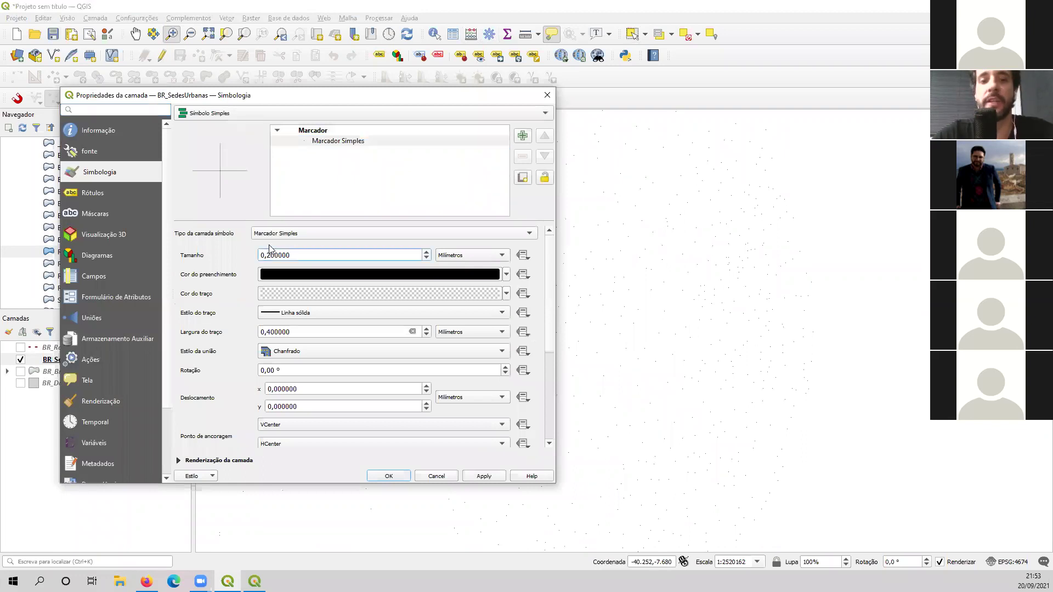
click(389, 476)
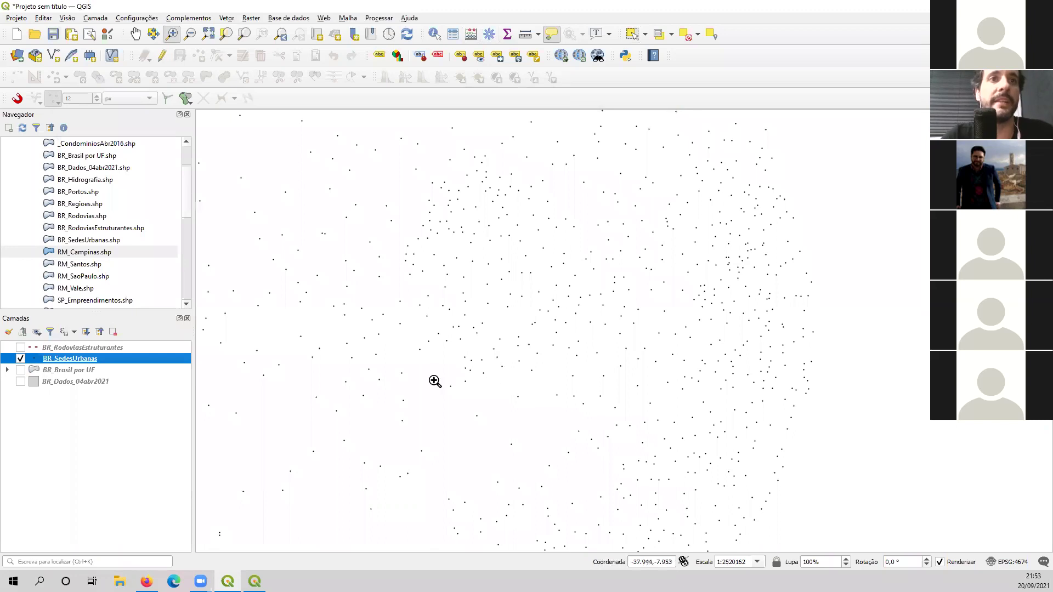
Step: Sort the BR_SedesUrbanas attribute table by ESTADO and by UF, examine its columns and close it
right_click(82, 360)
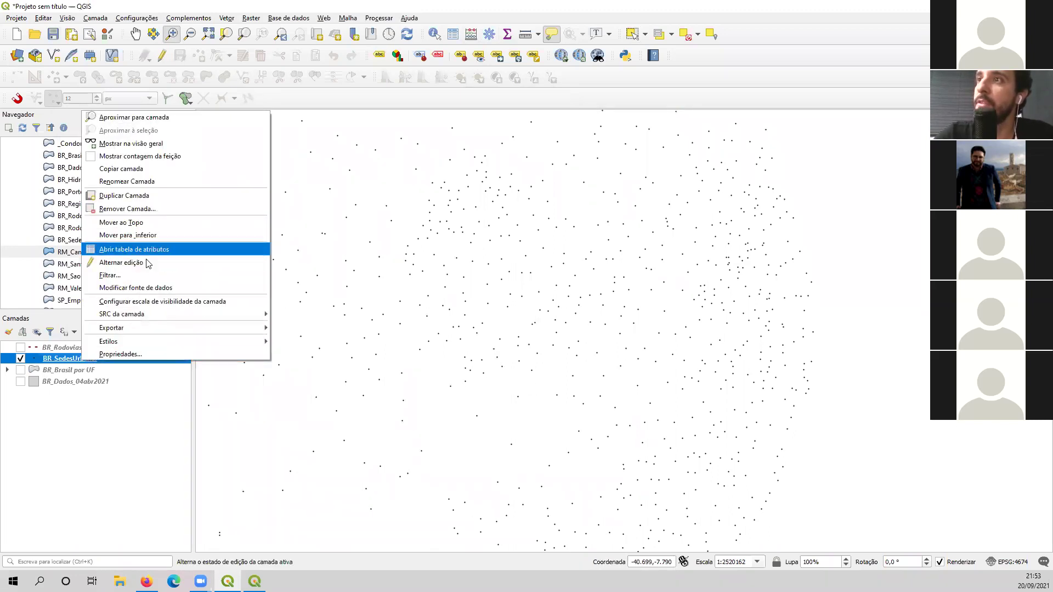
click(146, 248)
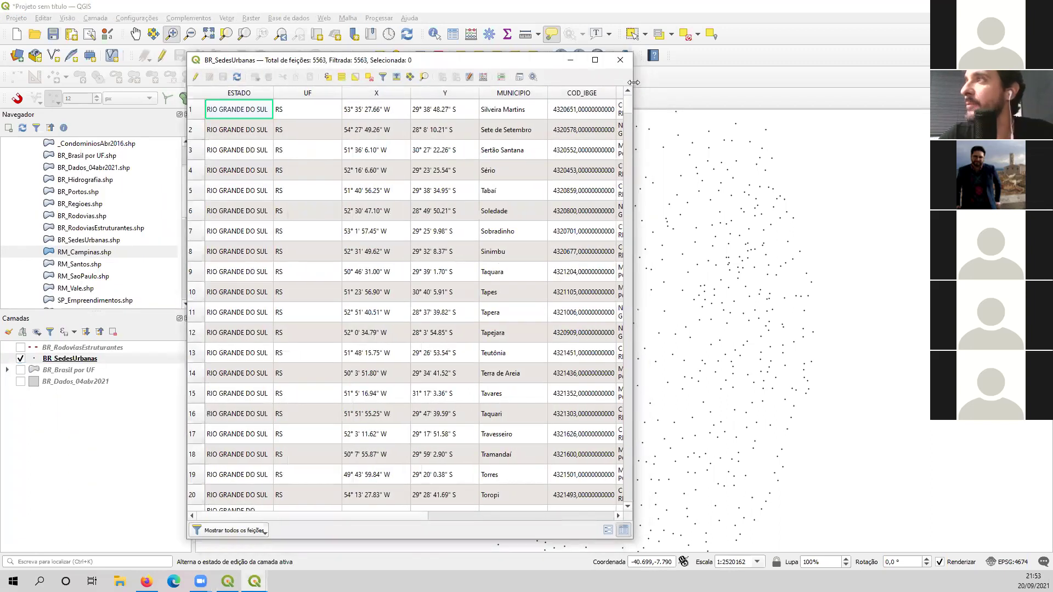
drag(633, 82, 874, 82)
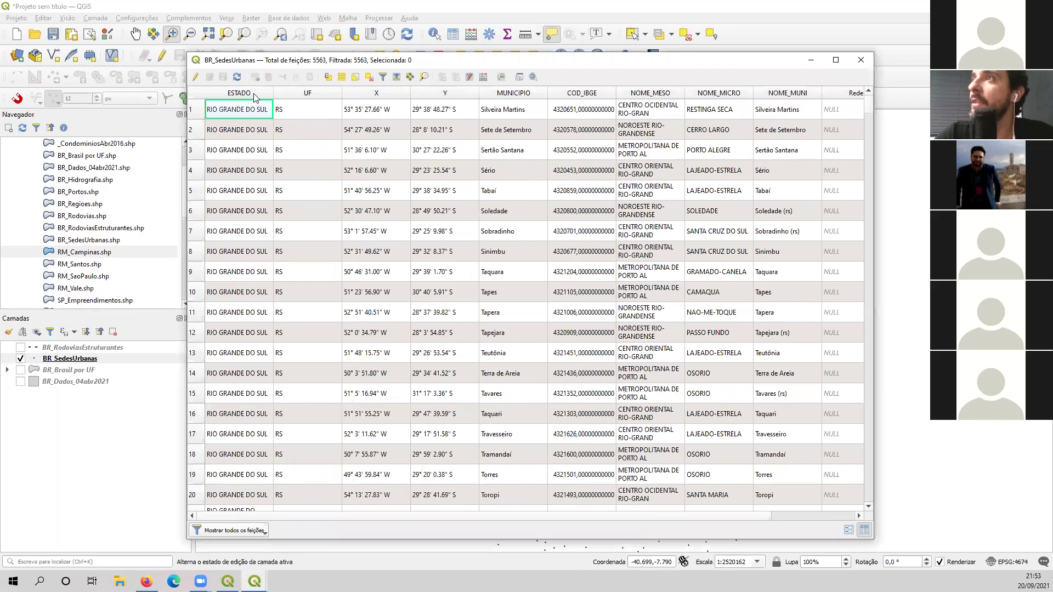
click(254, 96)
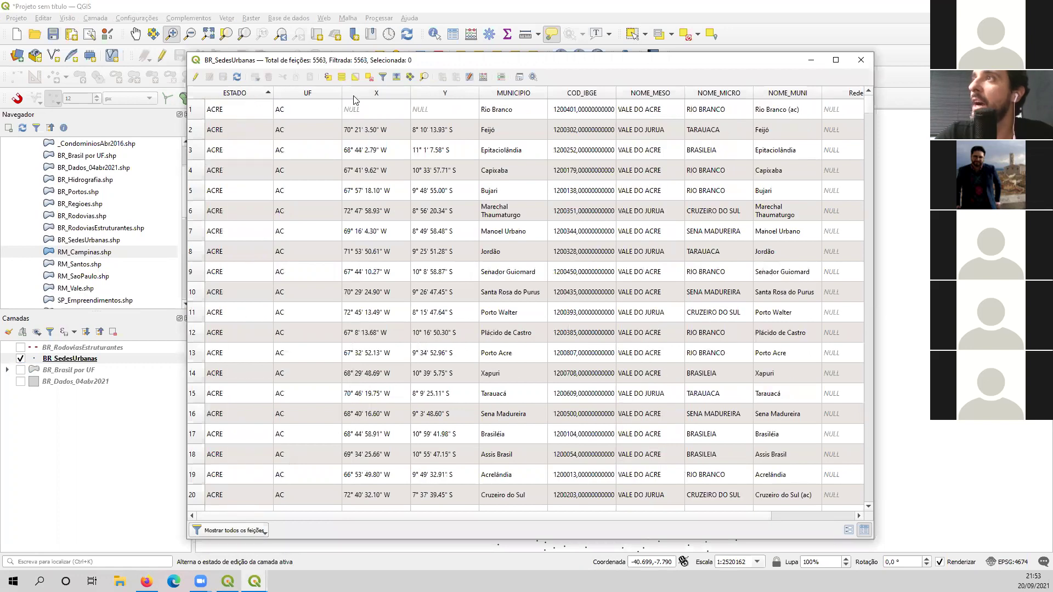
click(325, 92)
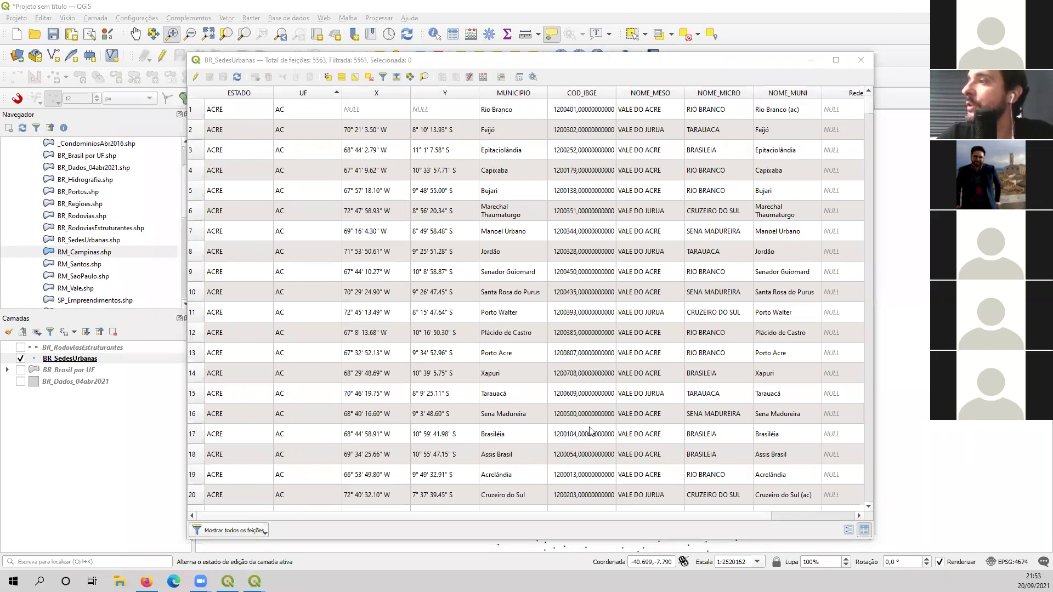
drag(497, 516, 675, 516)
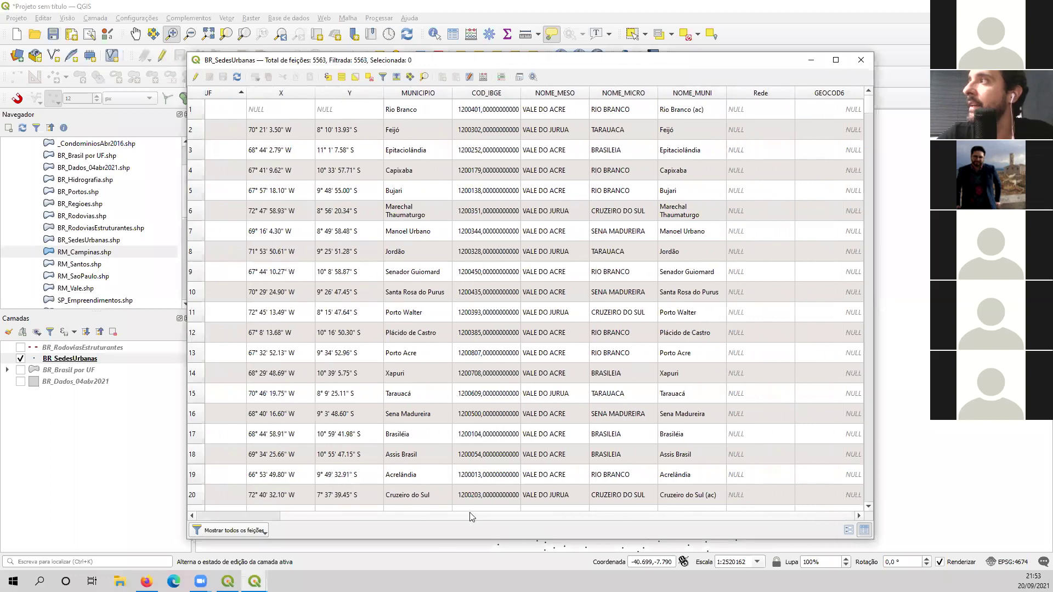
drag(470, 514, 388, 513)
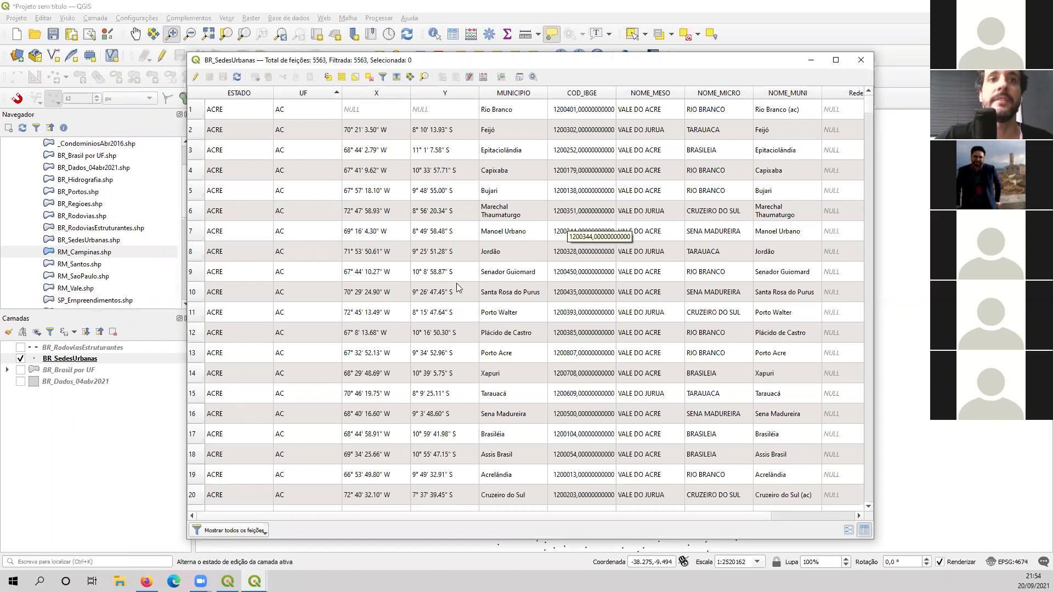
click(860, 60)
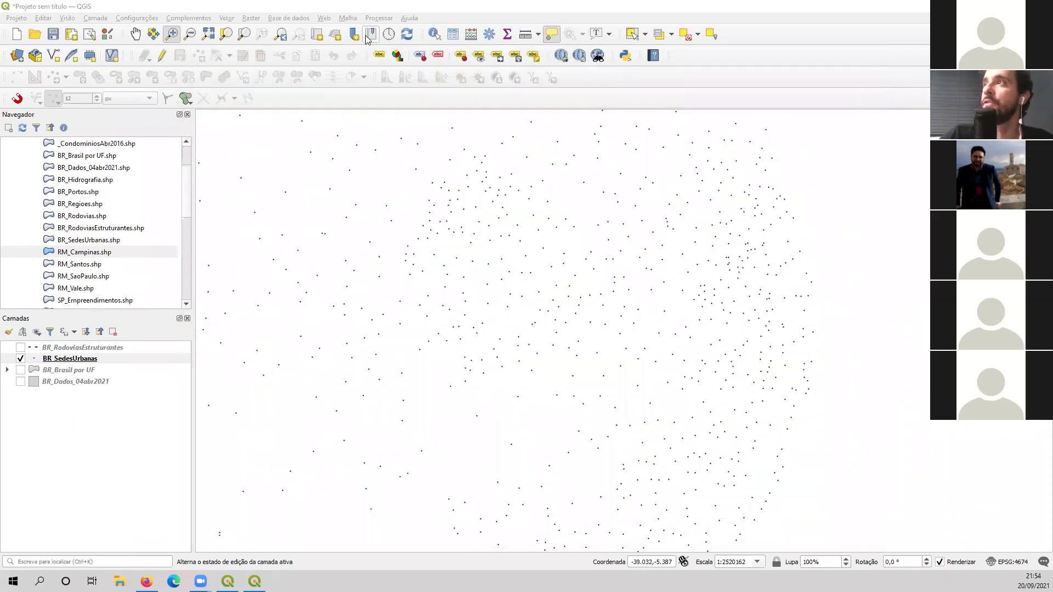
Step: Select rectangular areas of BR_SedesUrbanas points in the northeast, south and centre-west in turn, clearing each selection
click(208, 34)
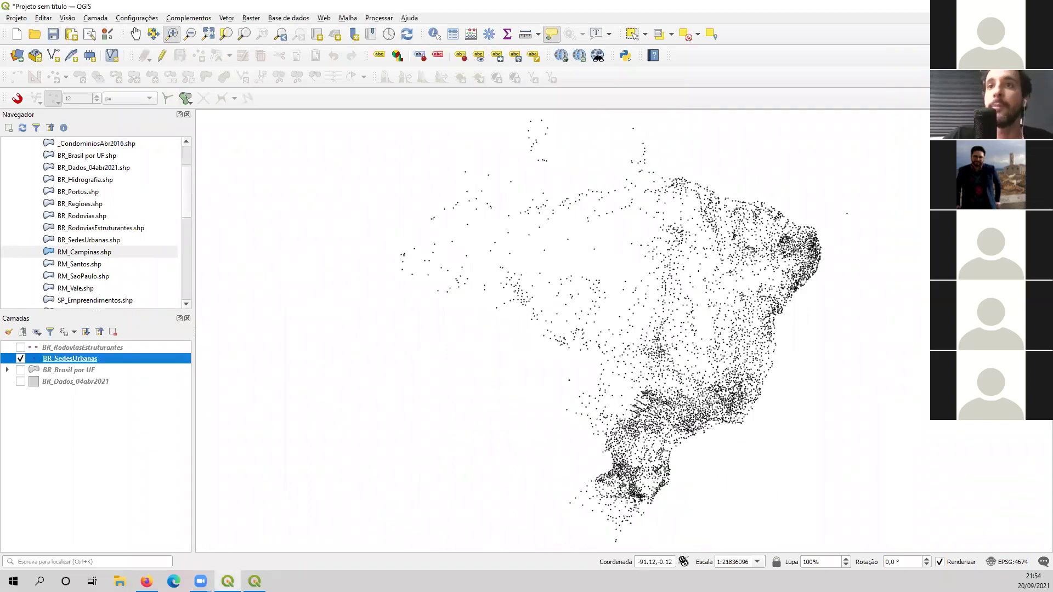
click(636, 36)
drag(849, 184, 683, 338)
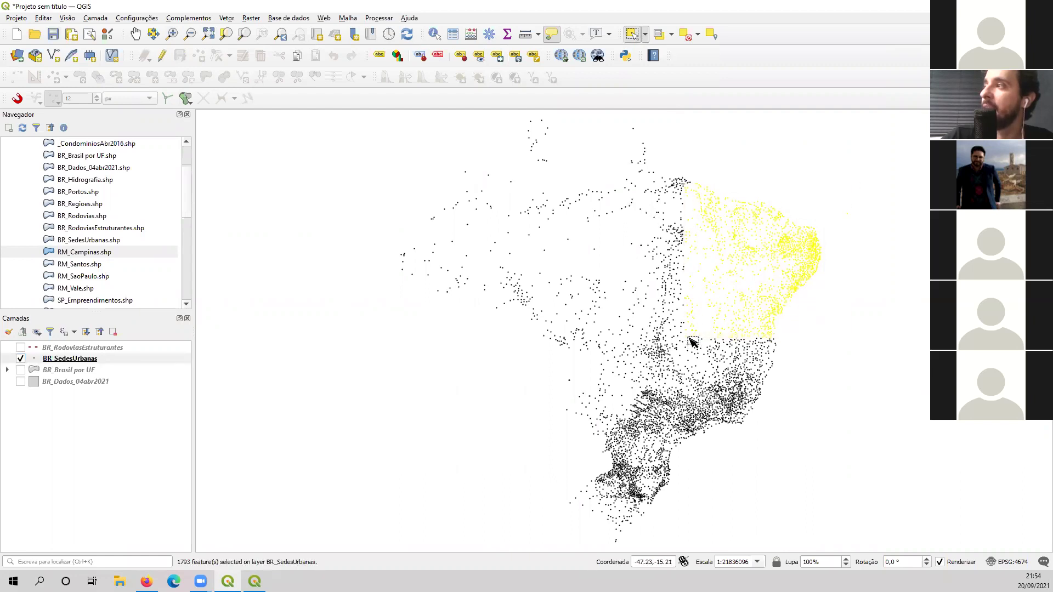
click(819, 342)
drag(536, 381, 782, 481)
click(524, 379)
drag(513, 232, 651, 400)
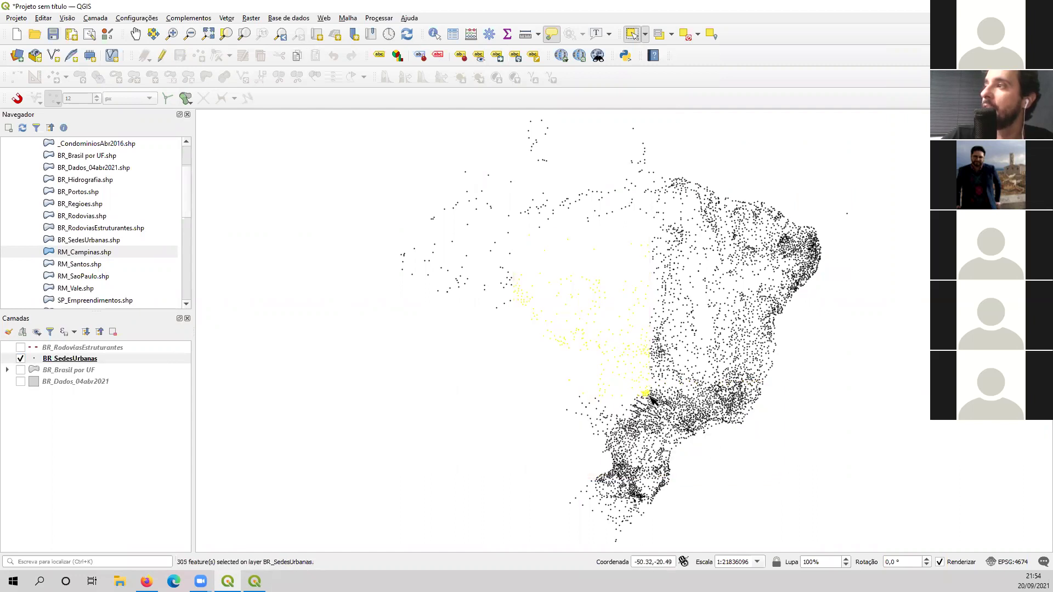
click(445, 345)
Step: Select the BR_SedesUrbanas points in western Brazil with a rectangle and open the layer's attribute table
drag(390, 202, 644, 366)
right_click(89, 360)
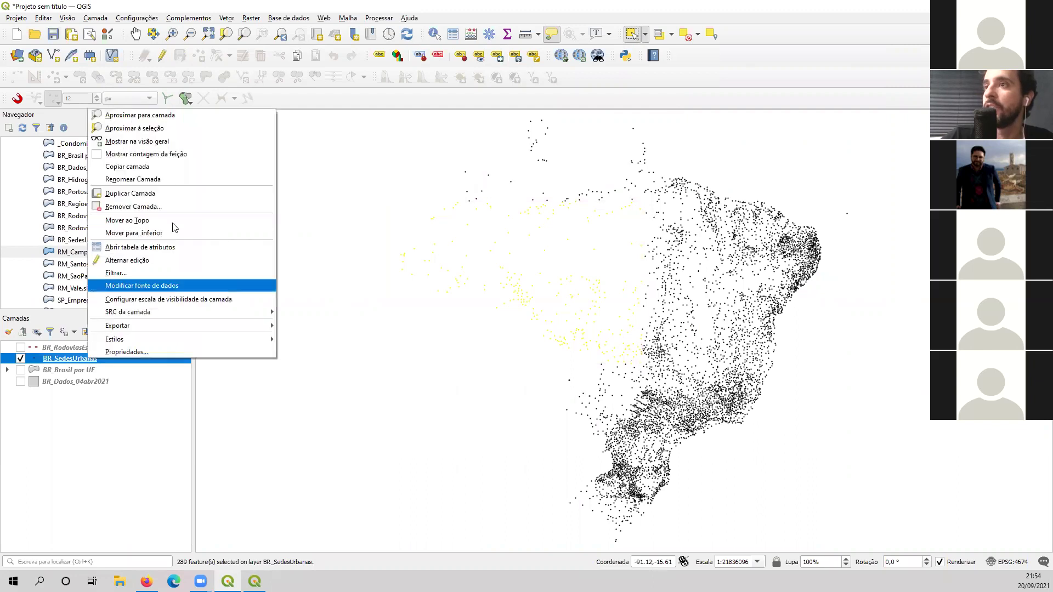
click(153, 247)
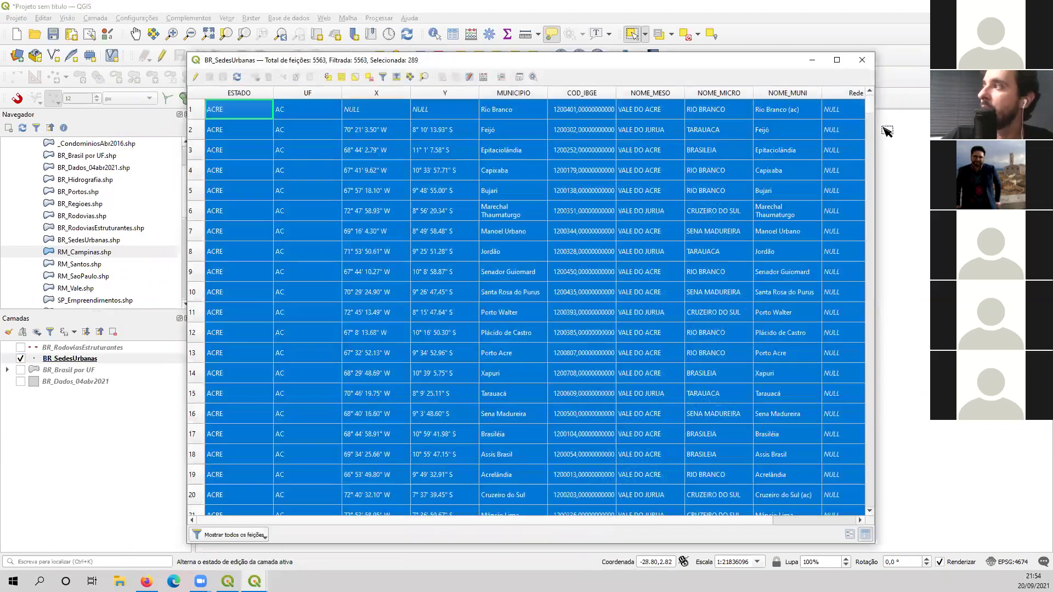
Step: Look further down the BR_SedesUrbanas attribute table, close it and clear the layer's selection
drag(870, 112, 854, 274)
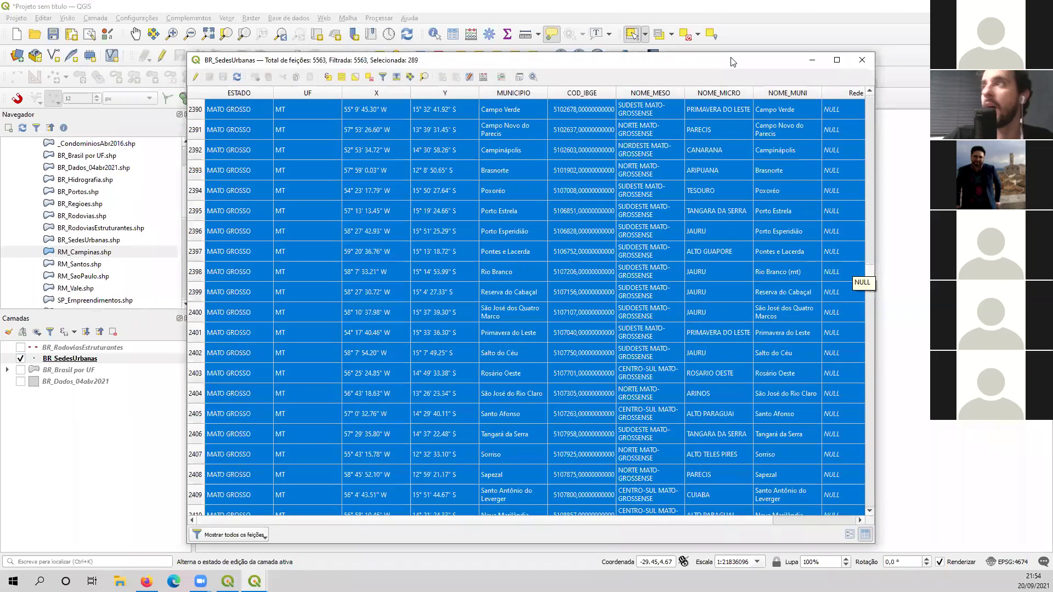
click(868, 59)
click(686, 38)
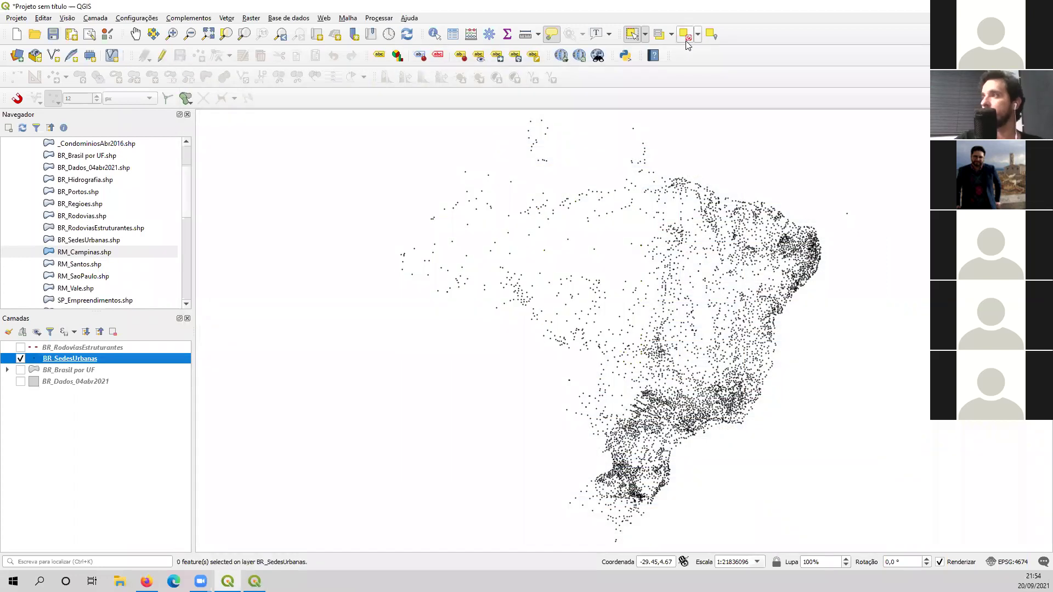
Step: Show the BR_RodoviasEstruturantes and BR_Dados_04abr2021 layers, turning BR_Brasil por UF on and off again
click(20, 348)
click(20, 370)
click(21, 382)
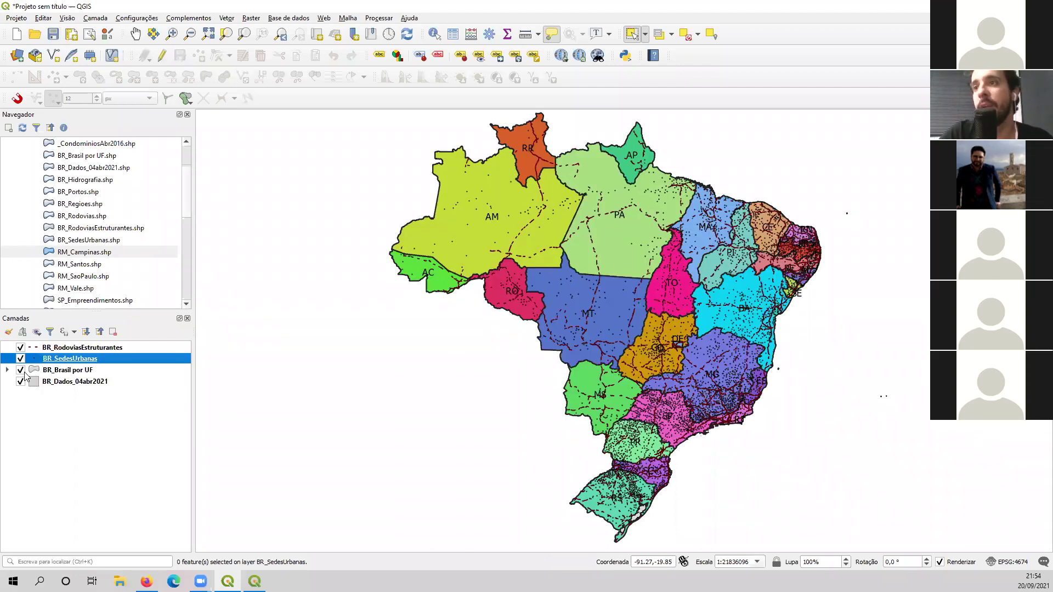
click(20, 371)
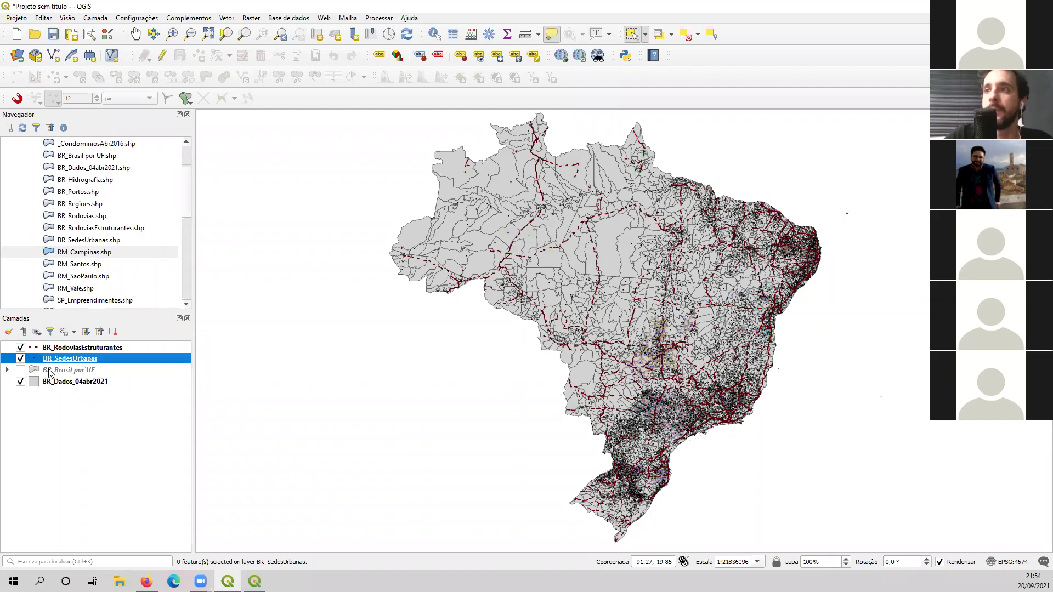
Step: Examine the simple fill settings in the BR_Dados_04abr2021 layer's symbology and close the properties without changes
click(29, 383)
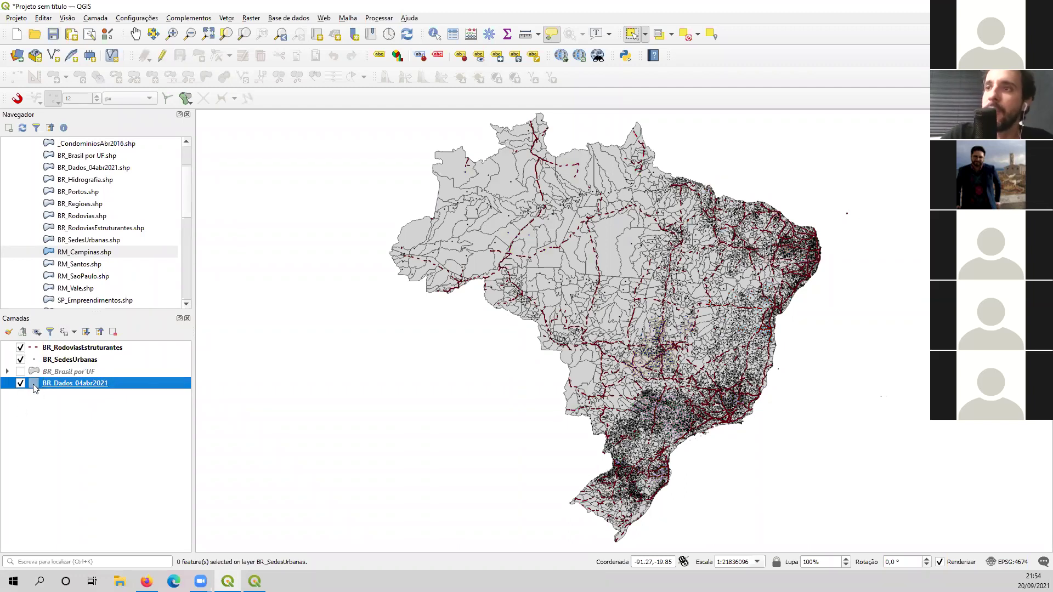
right_click(32, 386)
click(54, 378)
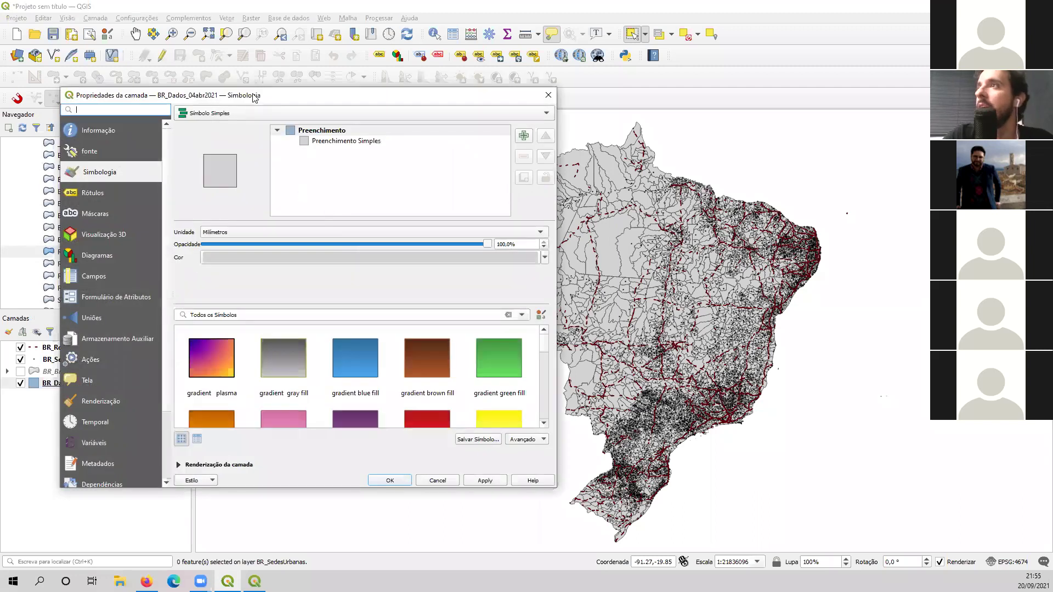
drag(255, 97, 434, 90)
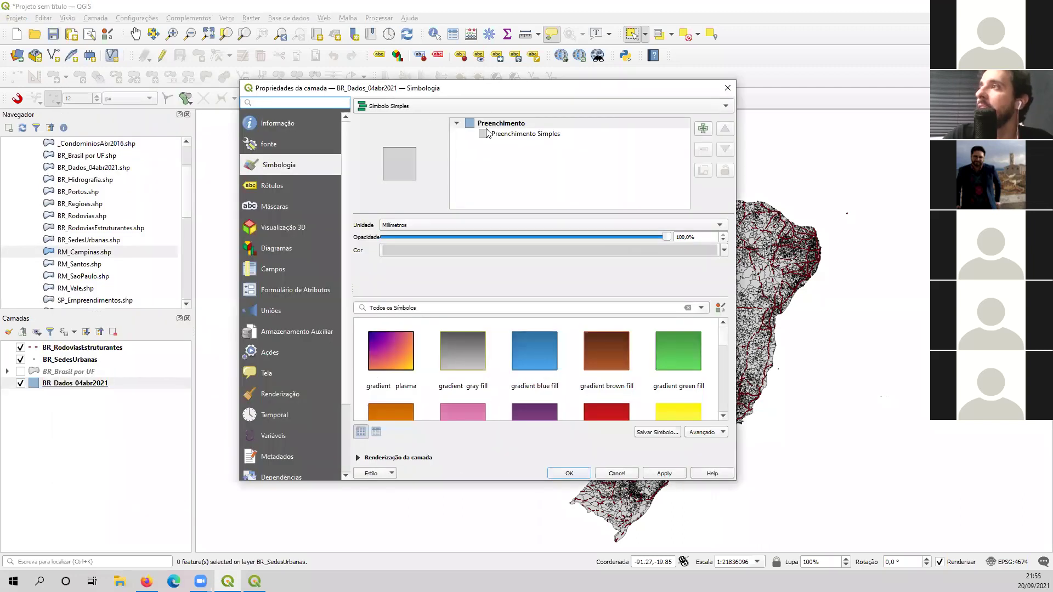
click(523, 133)
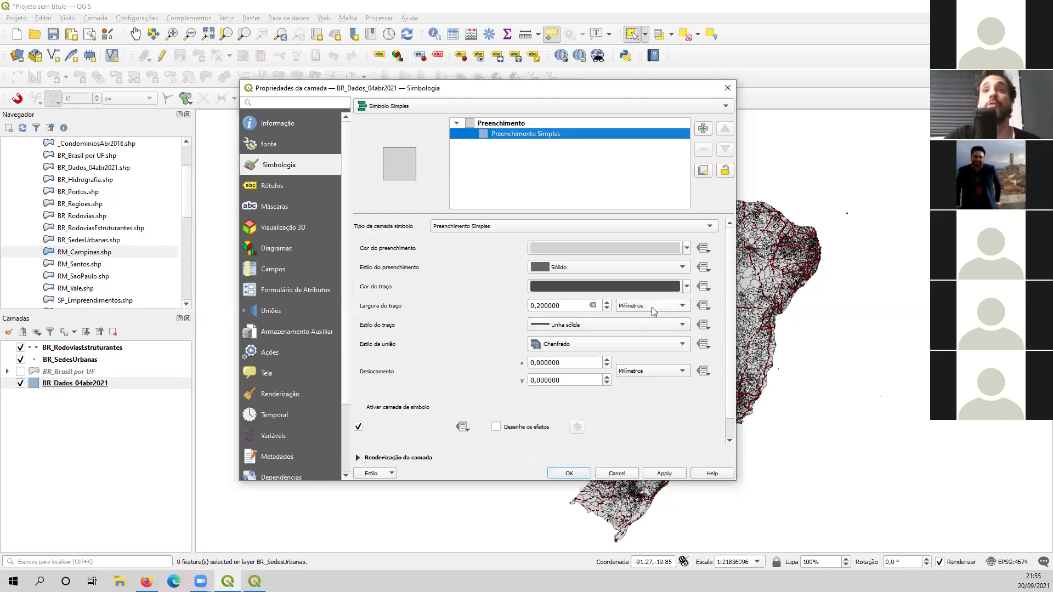
click(617, 474)
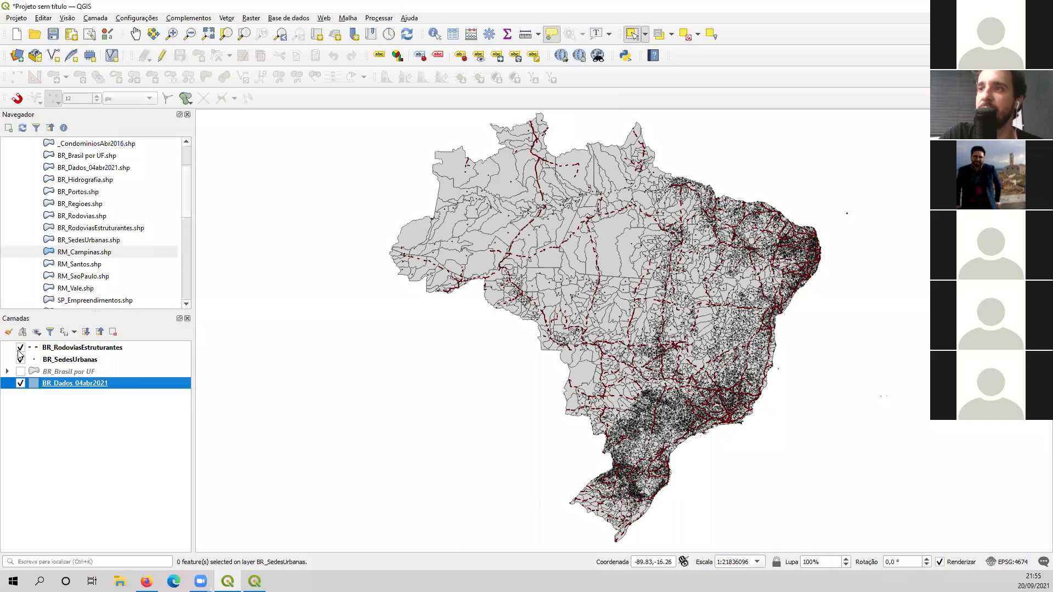
Step: Hide BR_RodoviasEstruturantes and BR_SedesUrbanas, and open the attribute table of BR_Dados_04abr2021
click(21, 349)
click(21, 360)
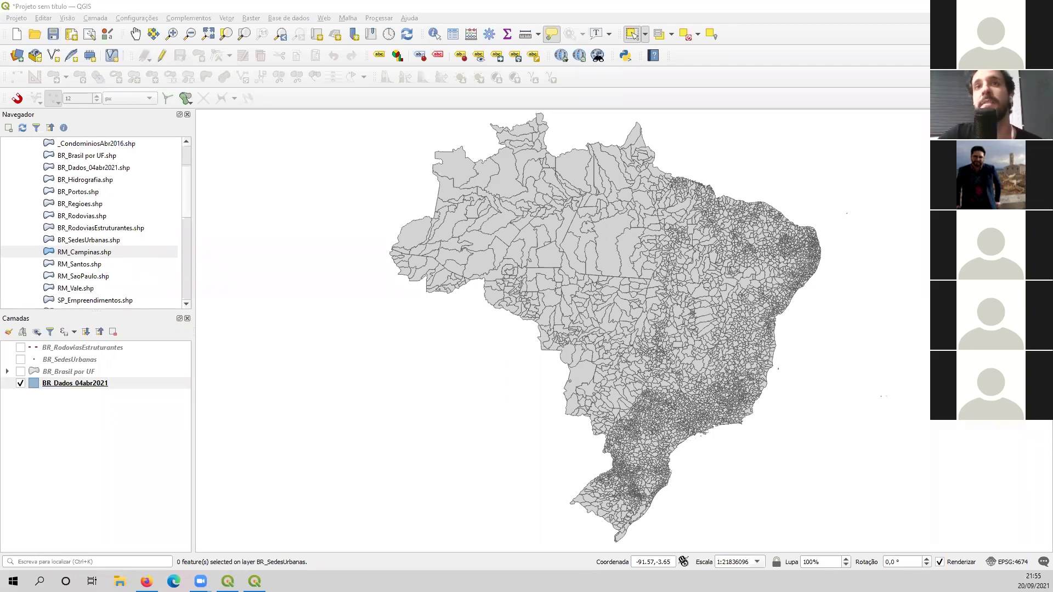
right_click(73, 386)
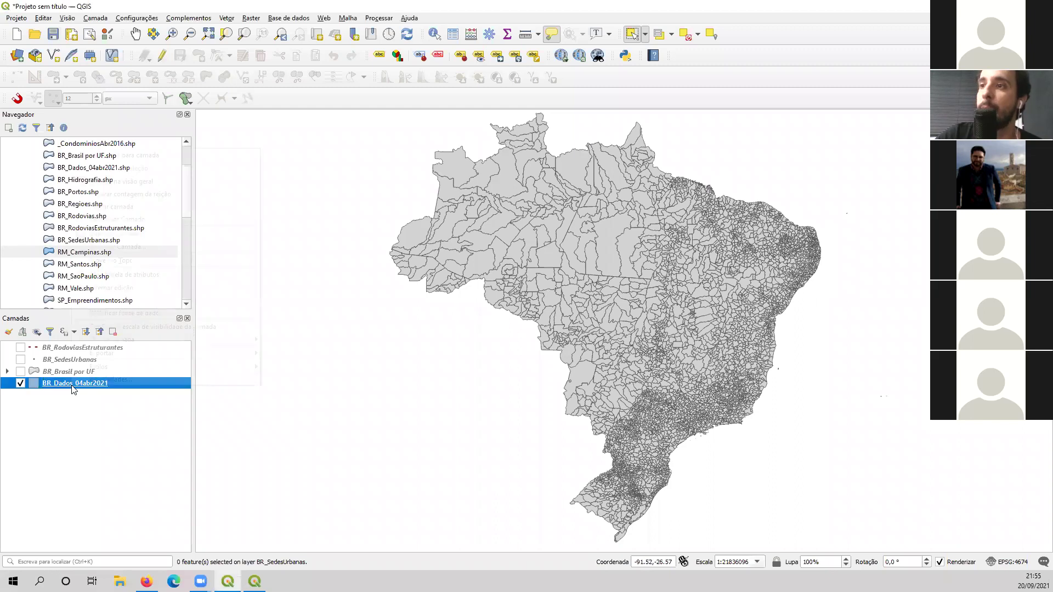
click(115, 273)
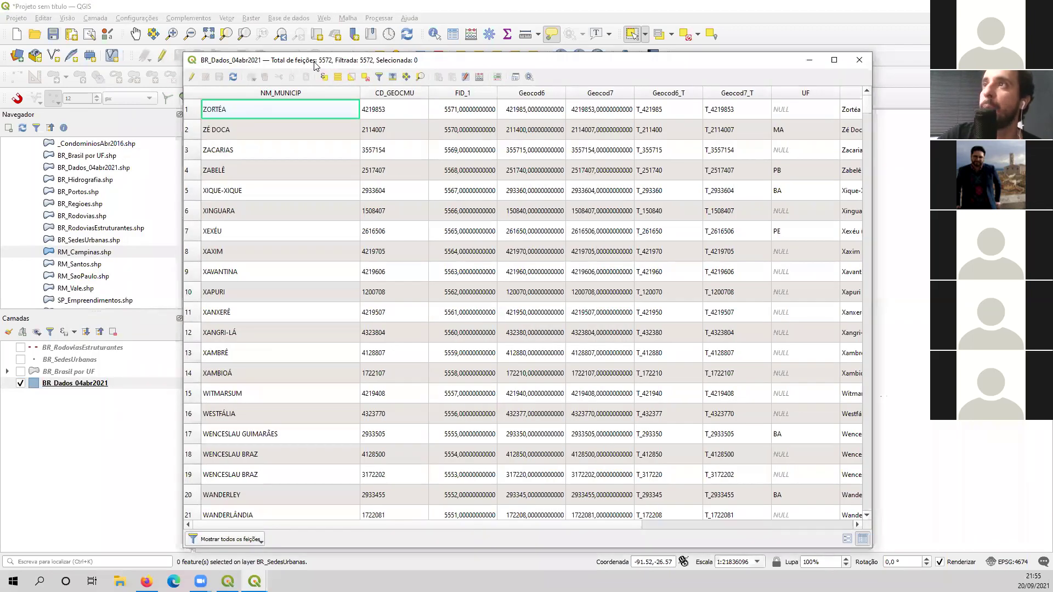
drag(331, 66, 221, 34)
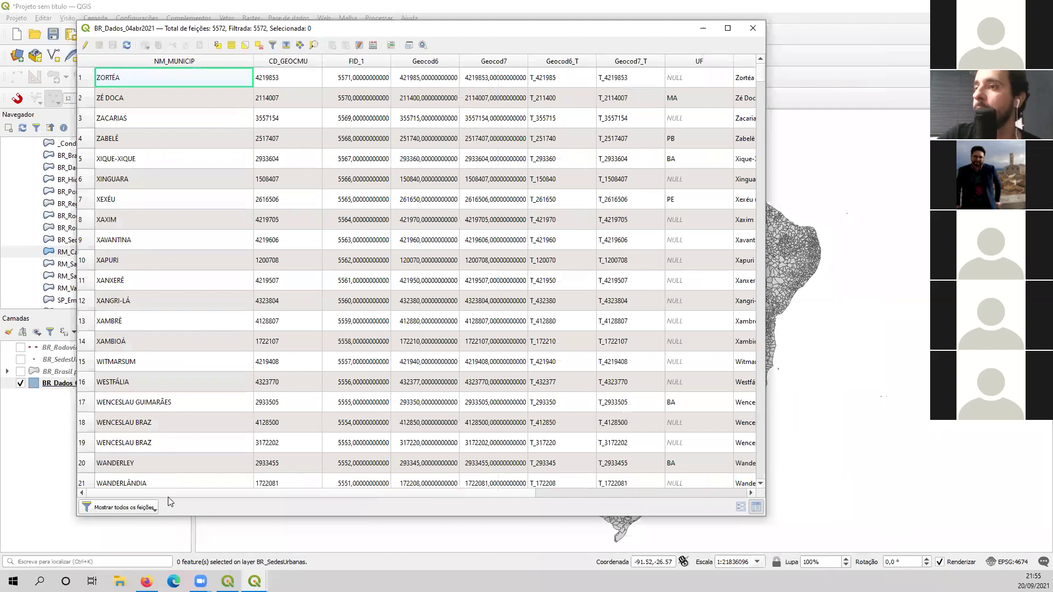
Step: Examine the BR_Dados_04abr2021 table's further columns, sort it by Den in descending order and close it
drag(177, 493, 423, 509)
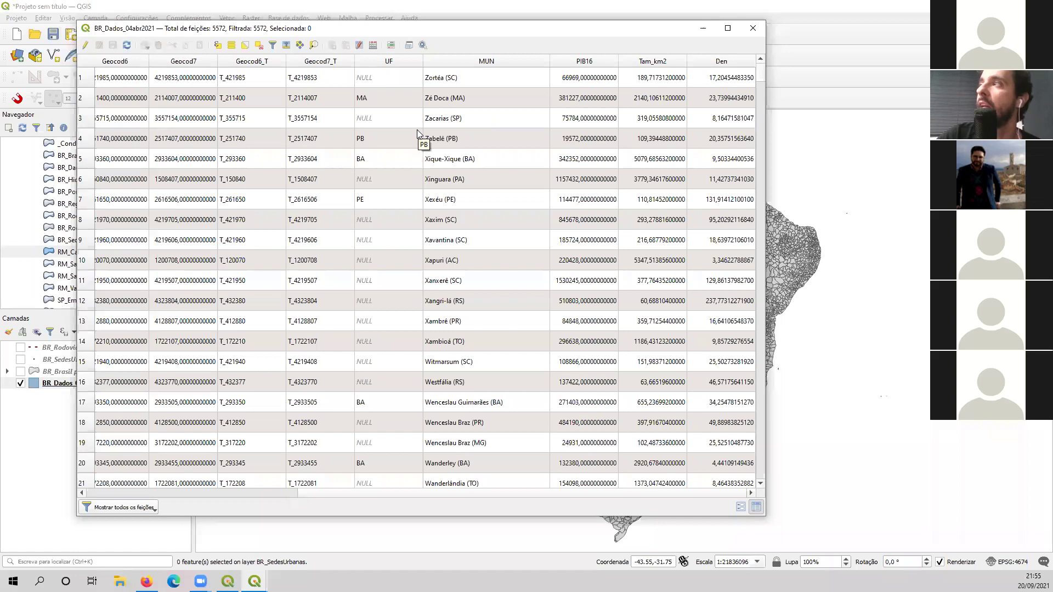
drag(552, 494, 620, 487)
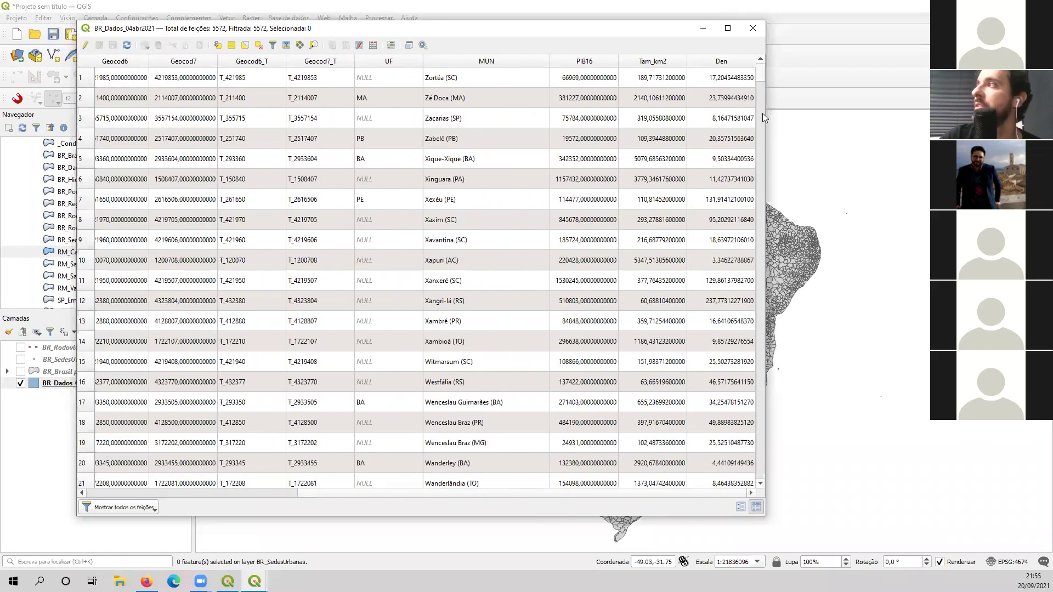
click(715, 65)
click(717, 65)
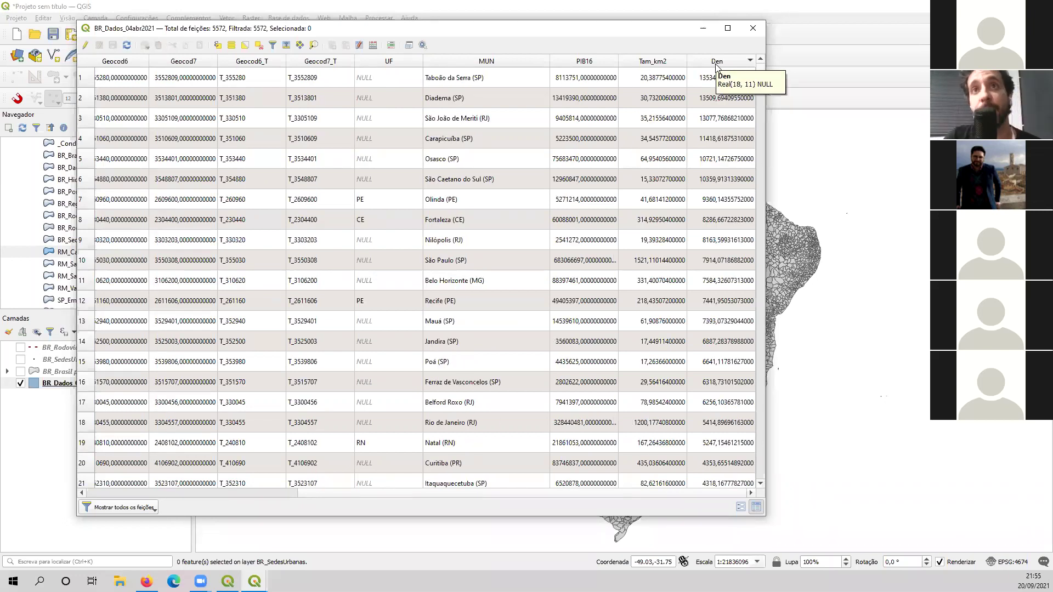
click(753, 28)
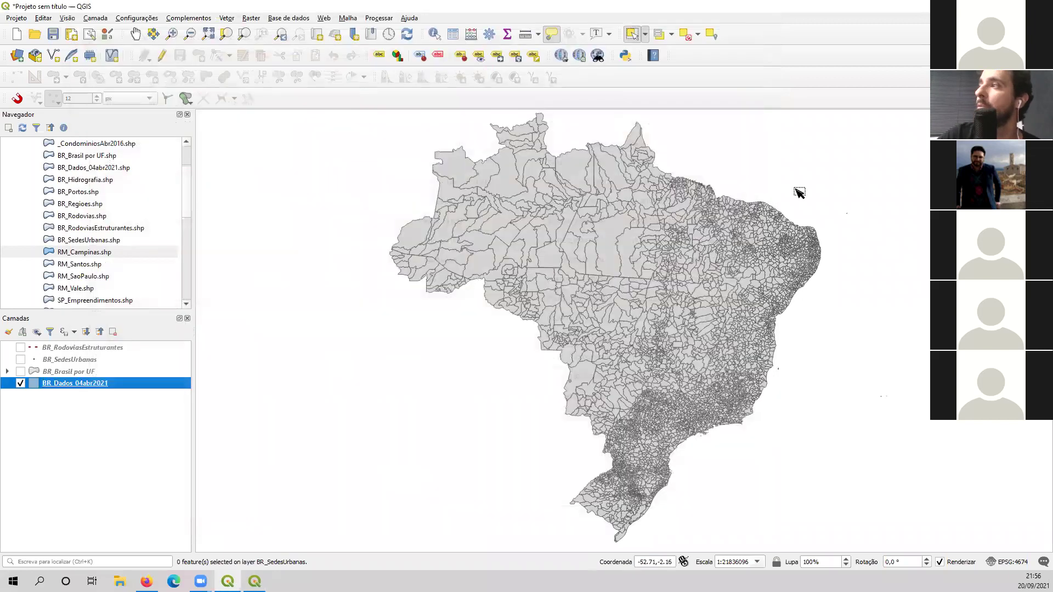
Step: Switch the BR_Dados_04abr2021 layer's symbology from a simple symbol to Graduado
right_click(92, 384)
click(129, 375)
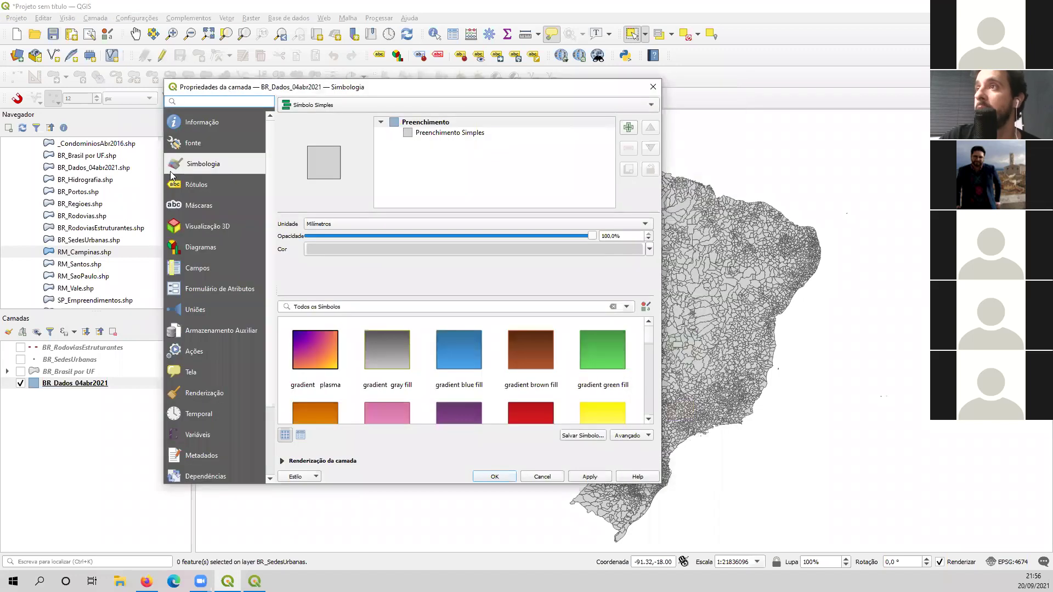
click(513, 104)
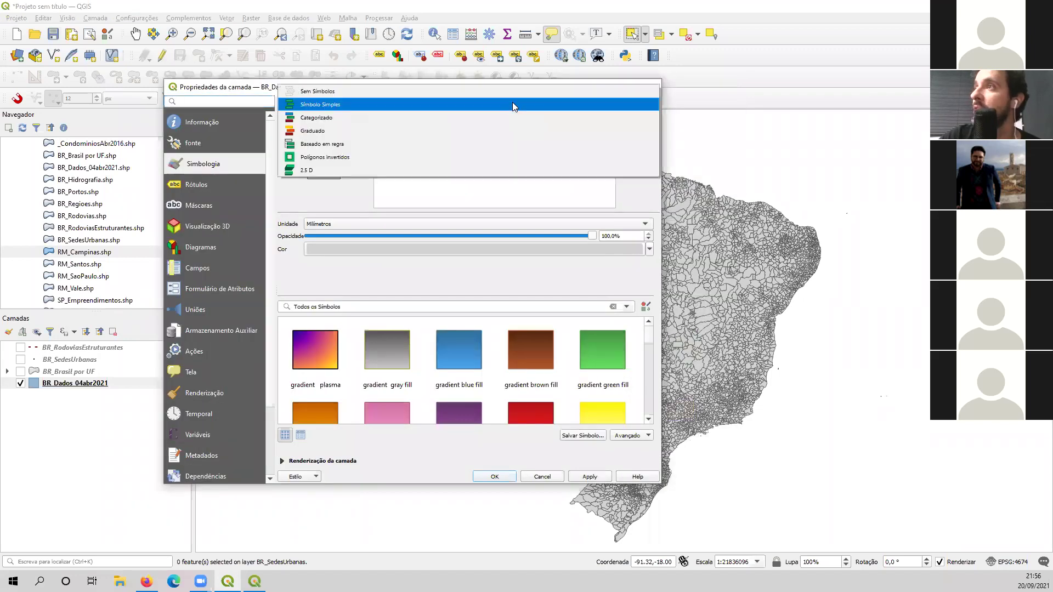
click(320, 136)
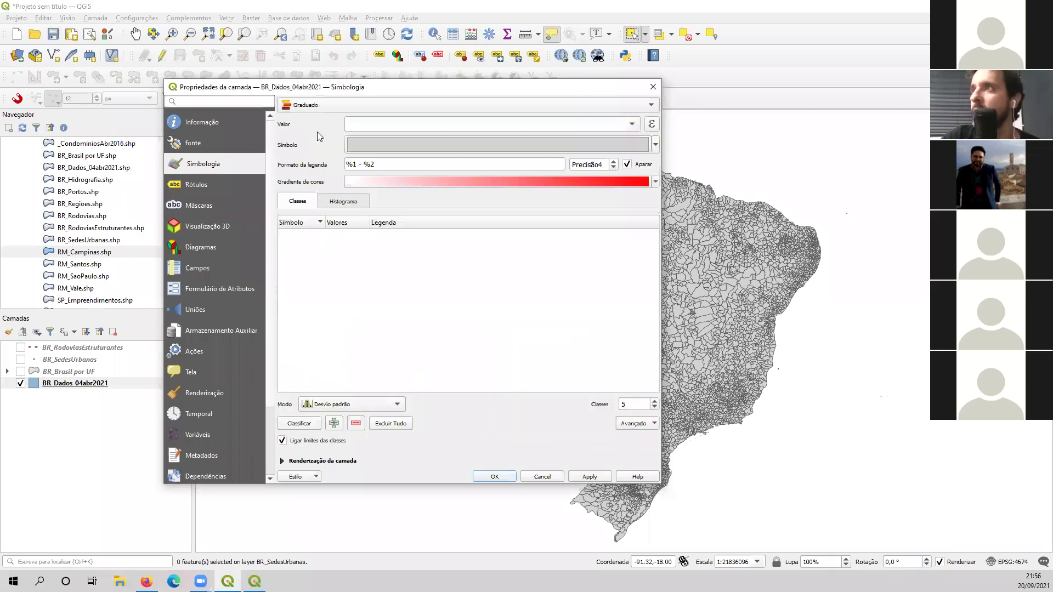
drag(357, 89, 279, 69)
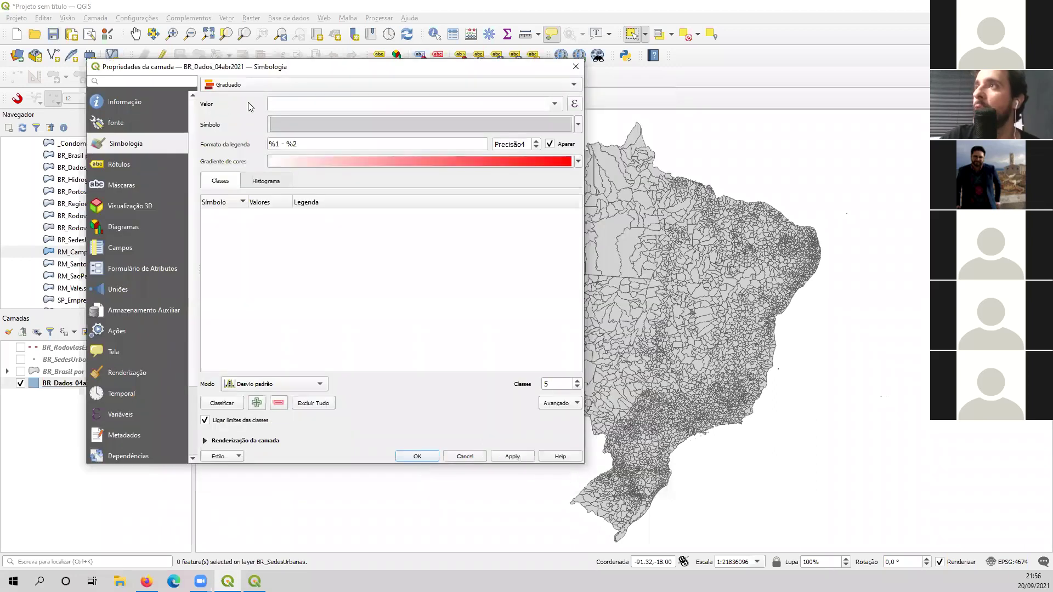
Step: Classify the graduated symbology by the Den field with the Quebra Natural (Jenks) mode and accept it
click(556, 104)
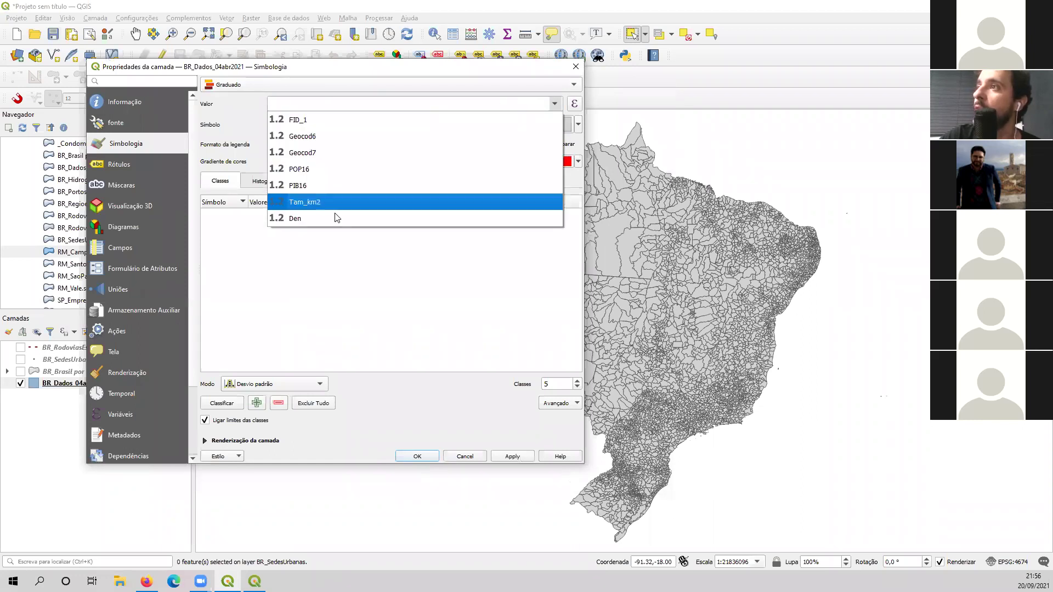
click(299, 219)
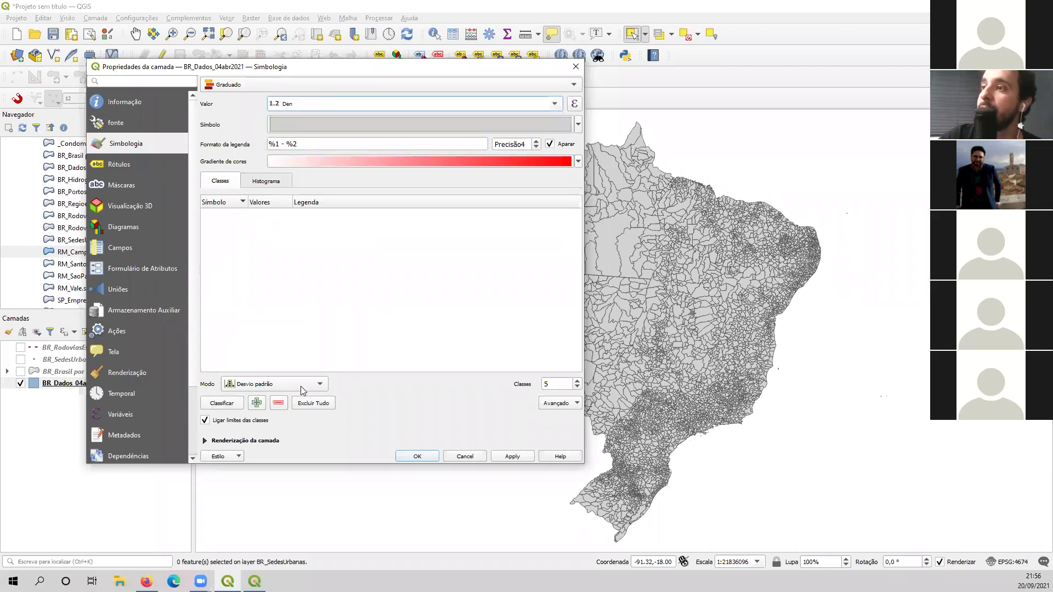
click(319, 385)
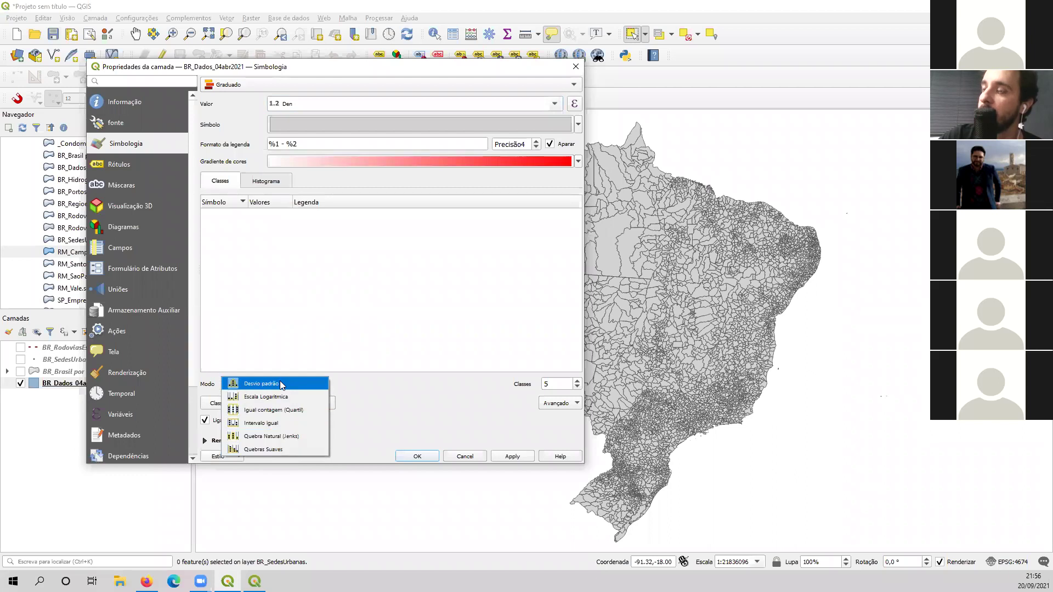
click(267, 436)
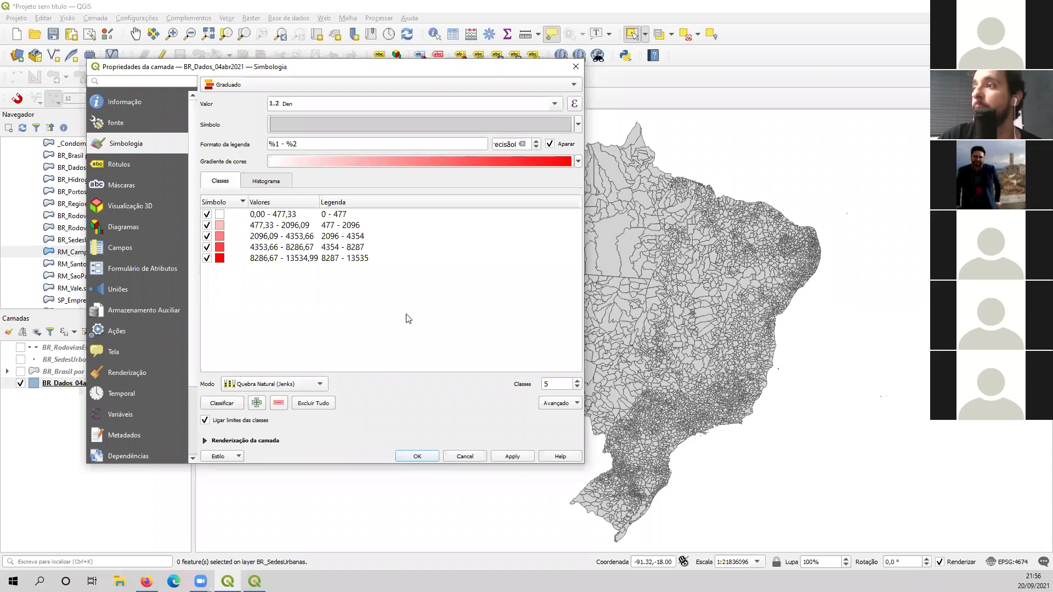
click(417, 457)
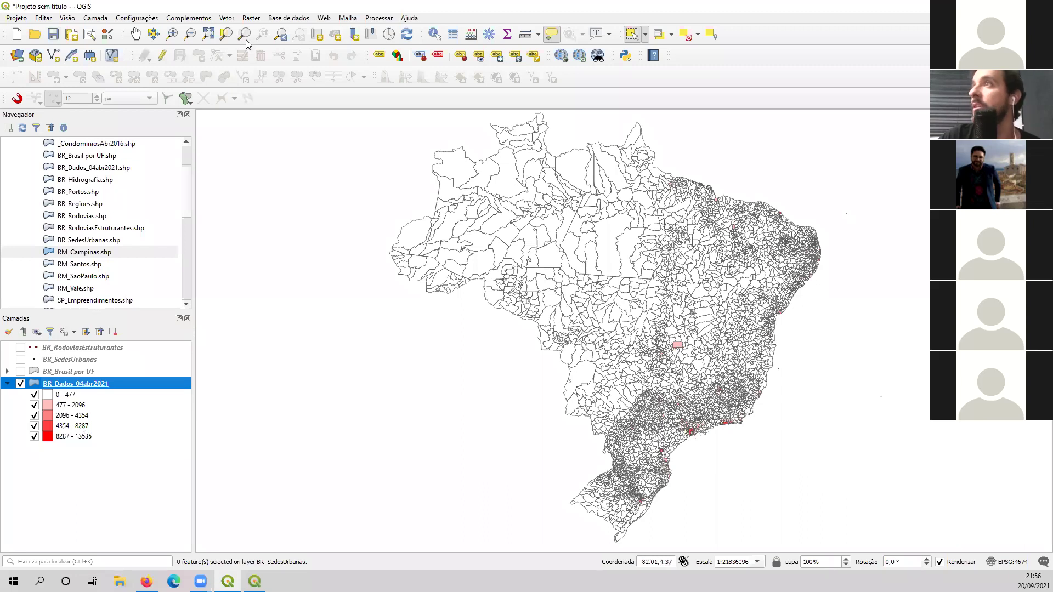
Step: Examine the graduated colours closely around the densest municipalities on the southeast coast, and return to the full map extent
click(175, 34)
drag(638, 321, 777, 491)
drag(475, 302, 733, 450)
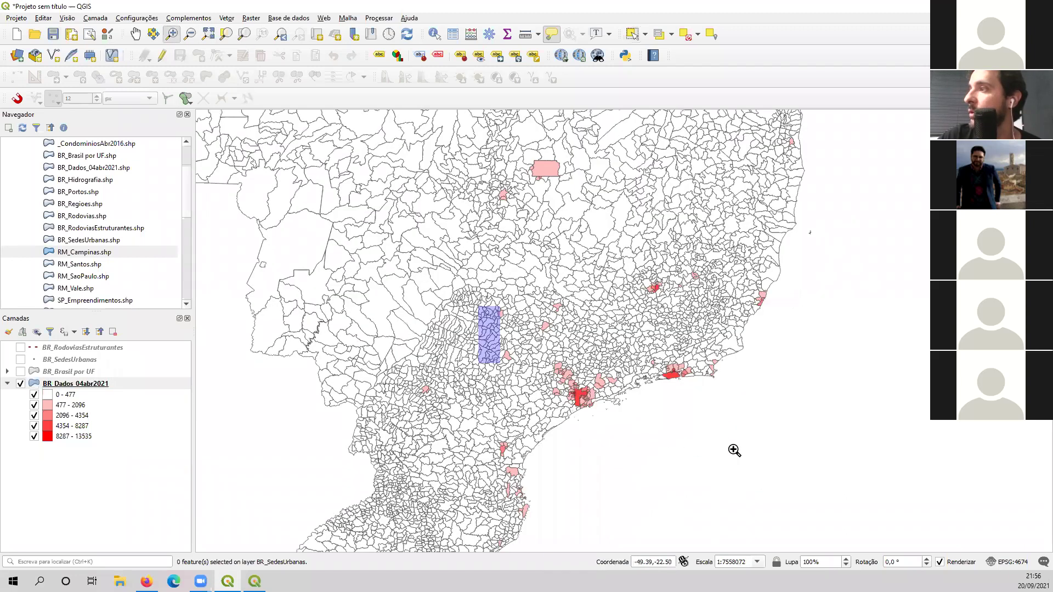
drag(380, 187, 973, 474)
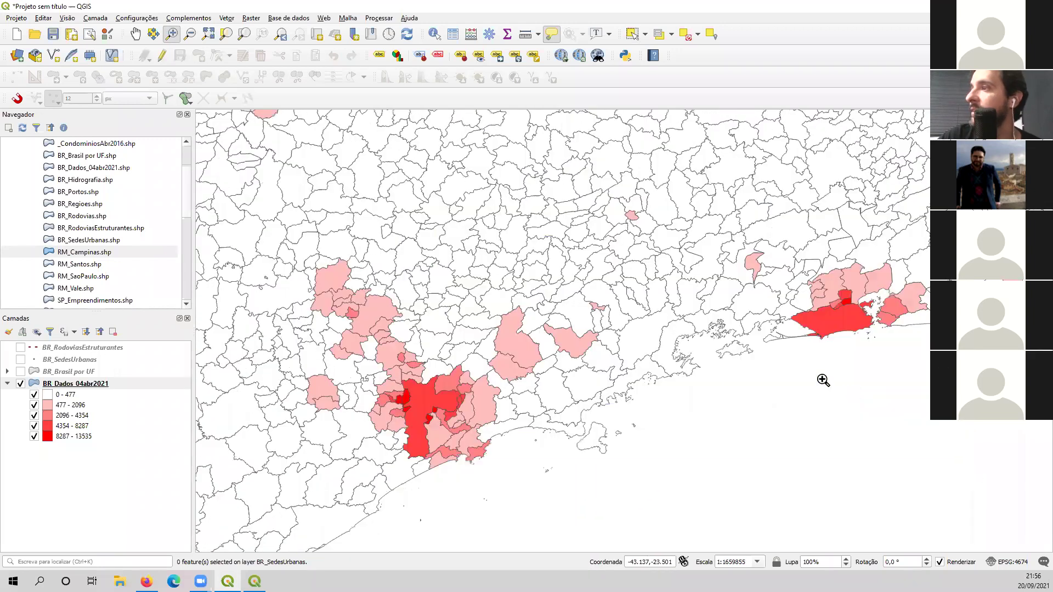
drag(823, 378, 757, 355)
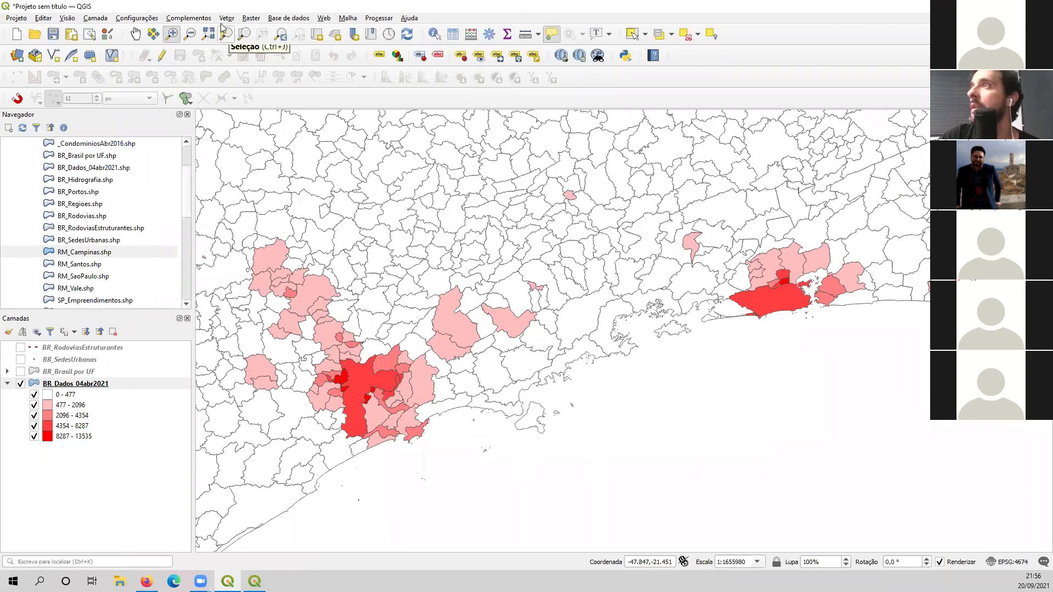
click(213, 37)
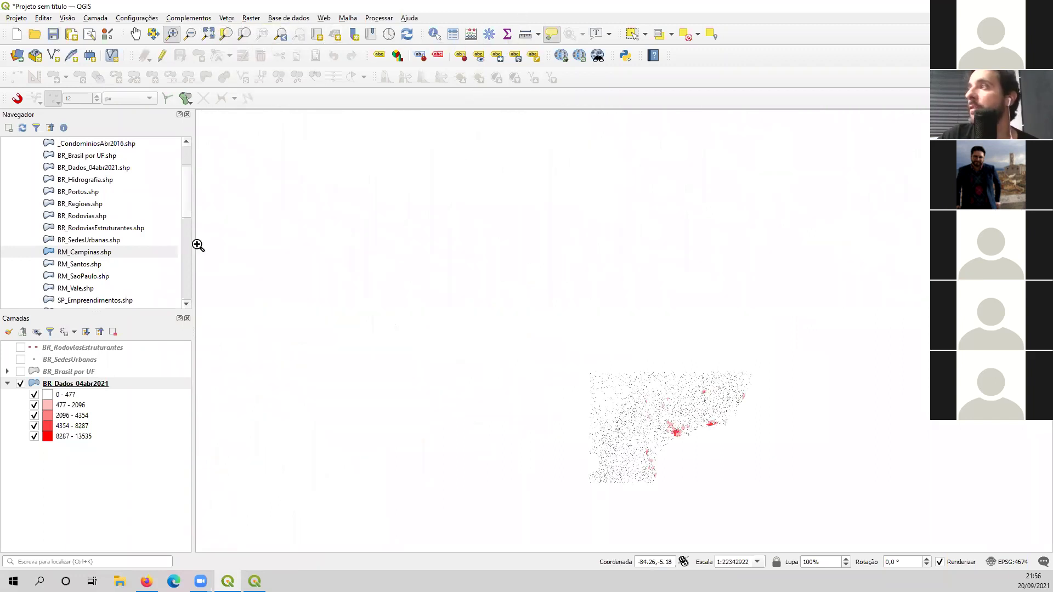
Step: Change the BR_Dados_04abr2021 classification mode to Quebras Suaves and apply it to the map
right_click(63, 382)
click(122, 372)
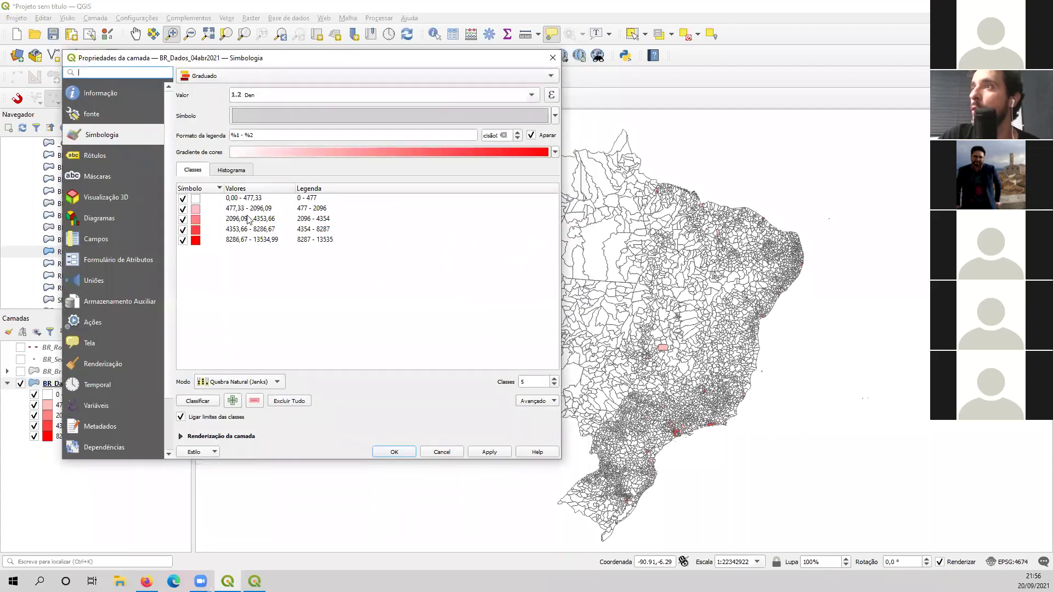
click(263, 381)
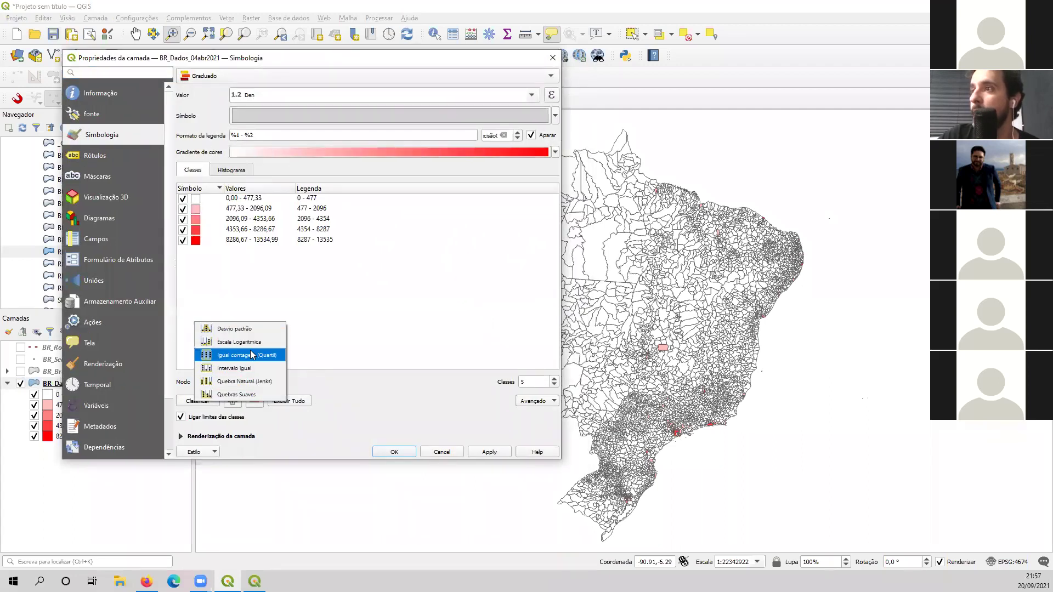
click(248, 395)
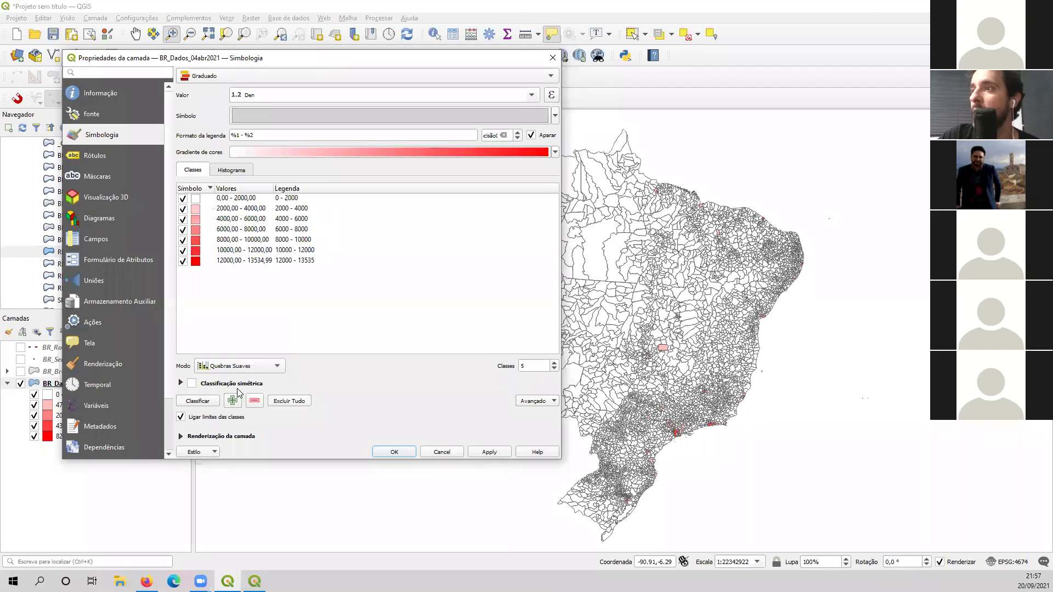
click(490, 453)
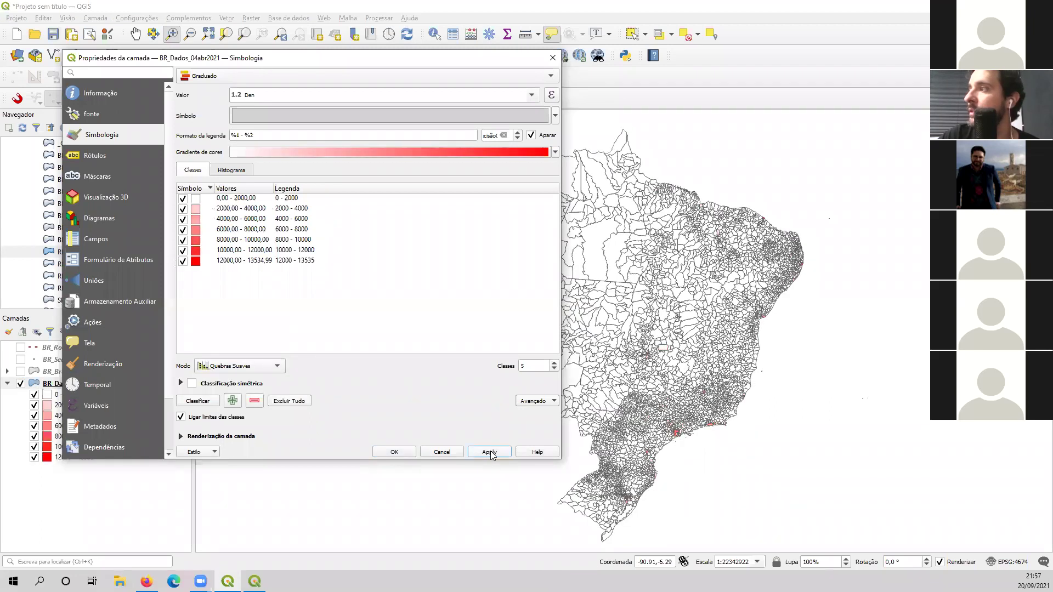
Step: Change the BR_Dados_04abr2021 classification mode to Igual contagem (Quartil), apply it and accept the layer properties
click(237, 367)
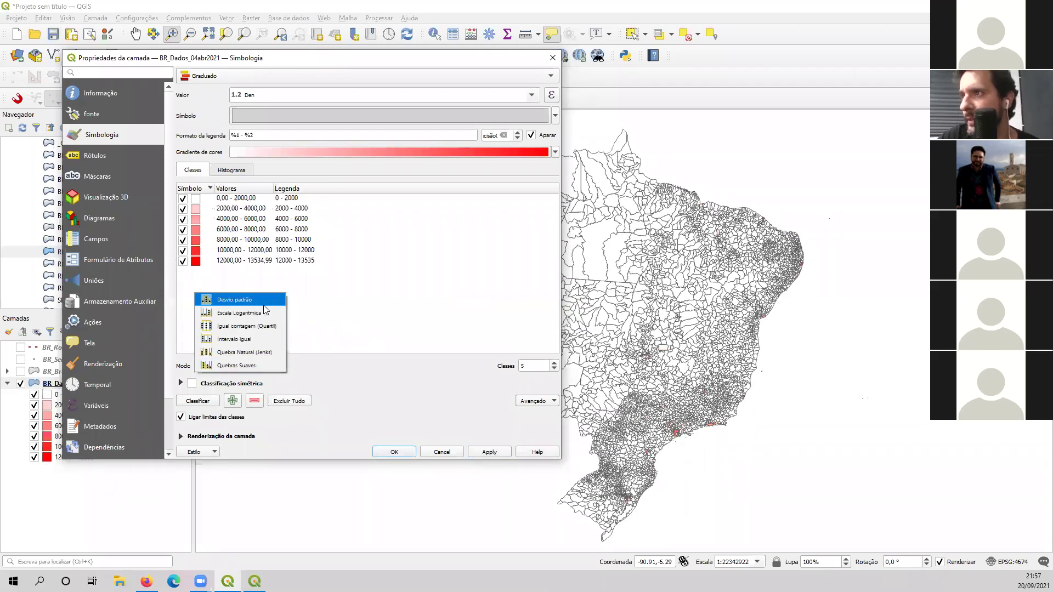
click(265, 332)
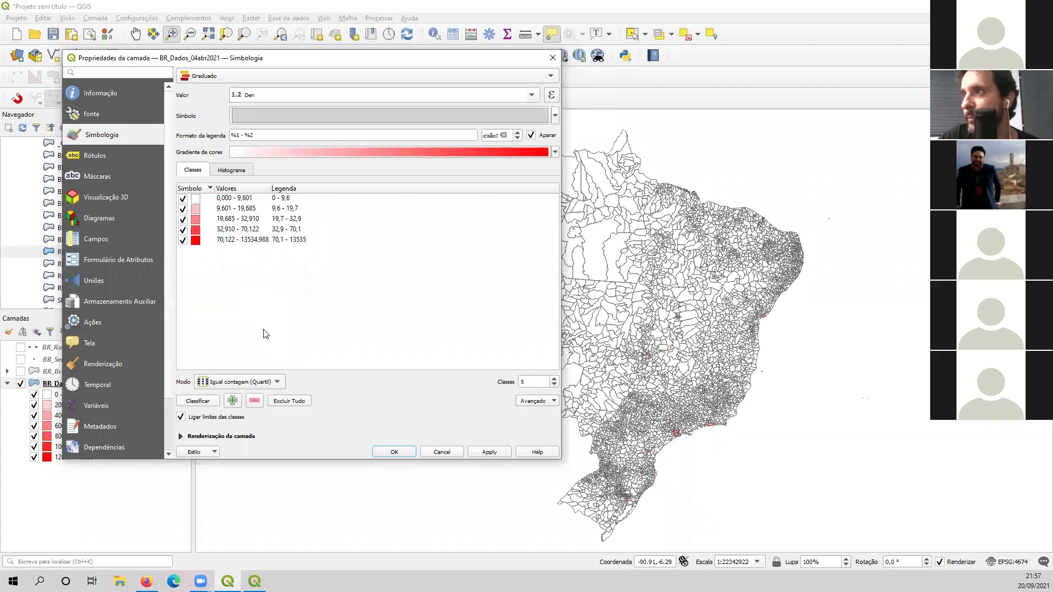
click(487, 454)
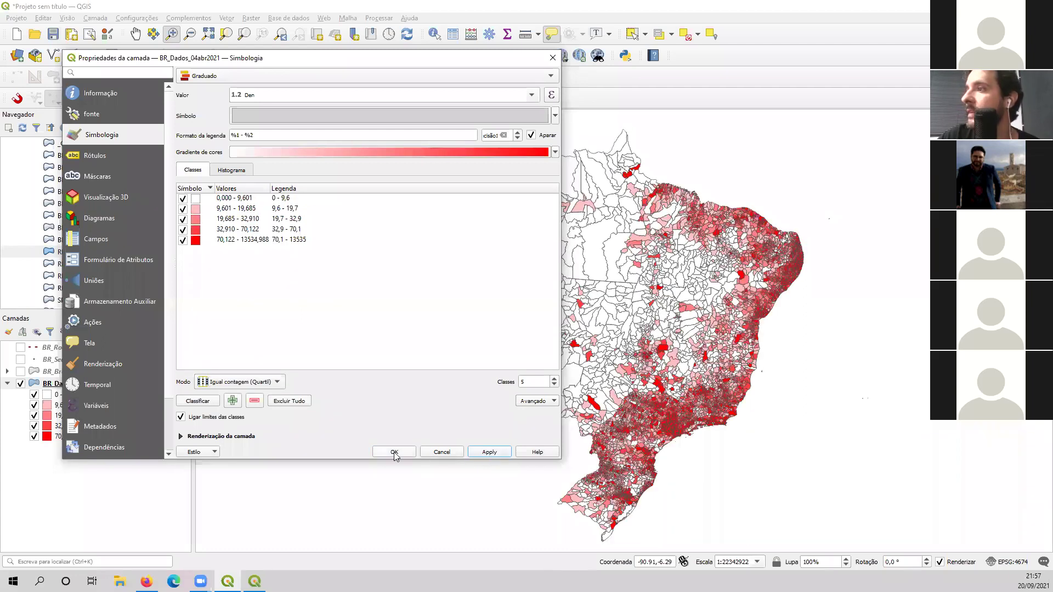
click(393, 452)
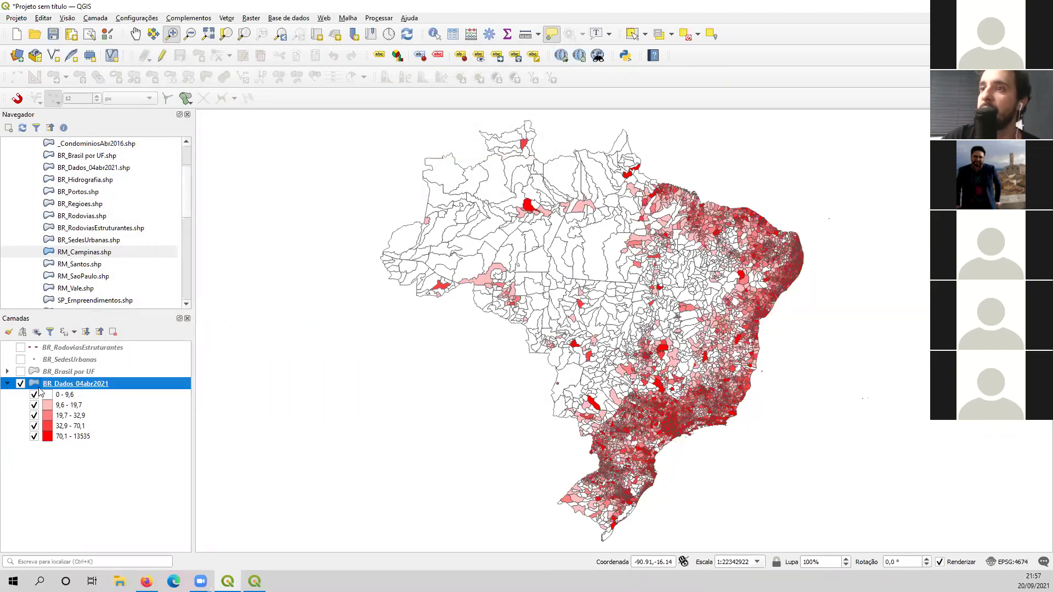
Step: Examine the equal-count density colours closely across the northeast of the map, and return to the full map extent
click(66, 396)
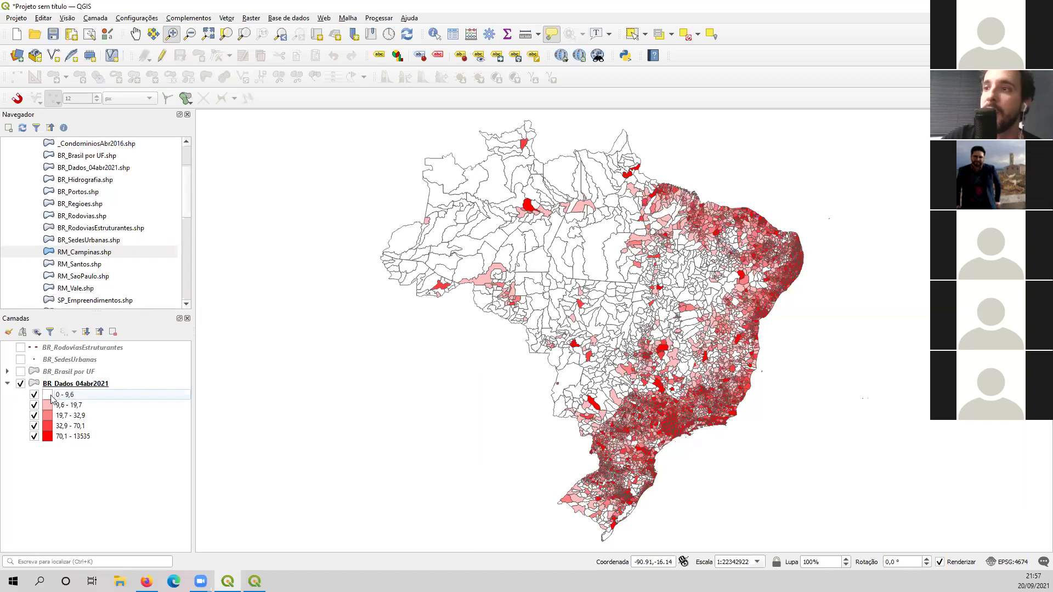
drag(536, 196, 801, 433)
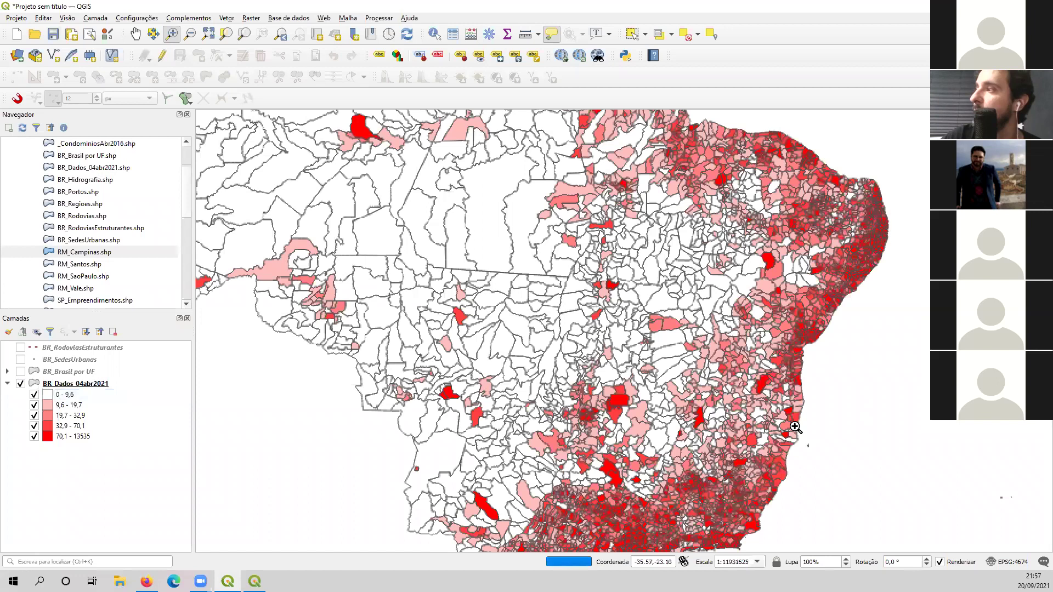
drag(589, 303, 405, 329)
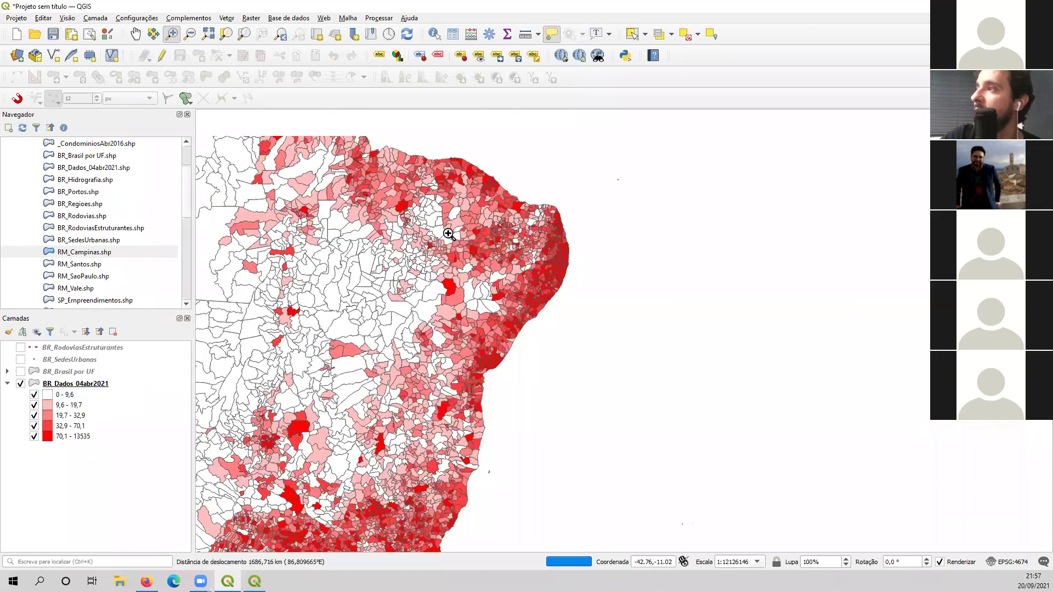
drag(386, 141, 618, 393)
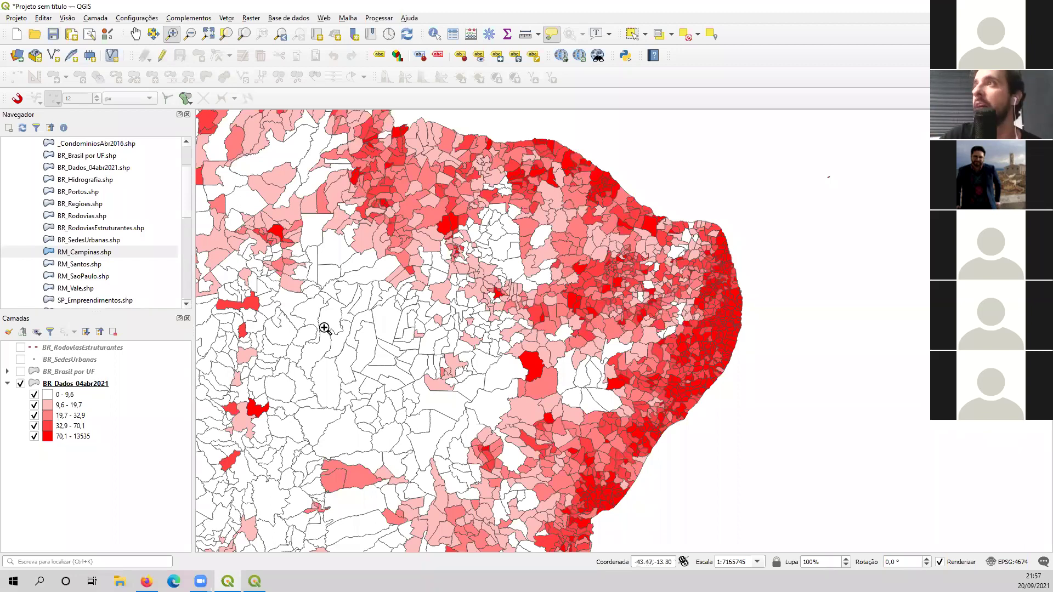
click(208, 34)
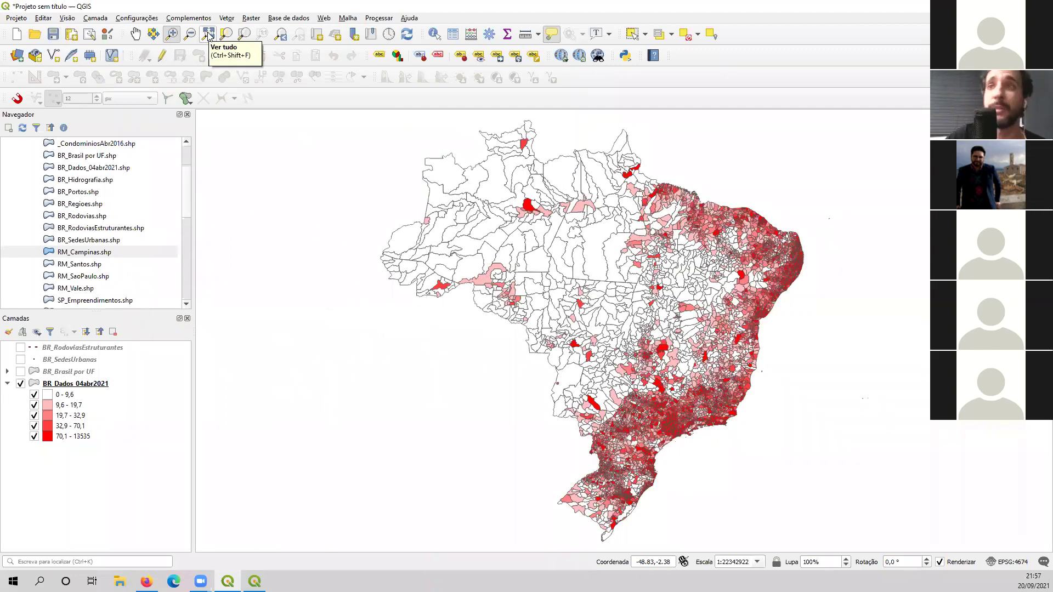
Step: Review the municipality and Den columns in the BR_Dados_04abr2021 attribute table, and close the table
right_click(85, 388)
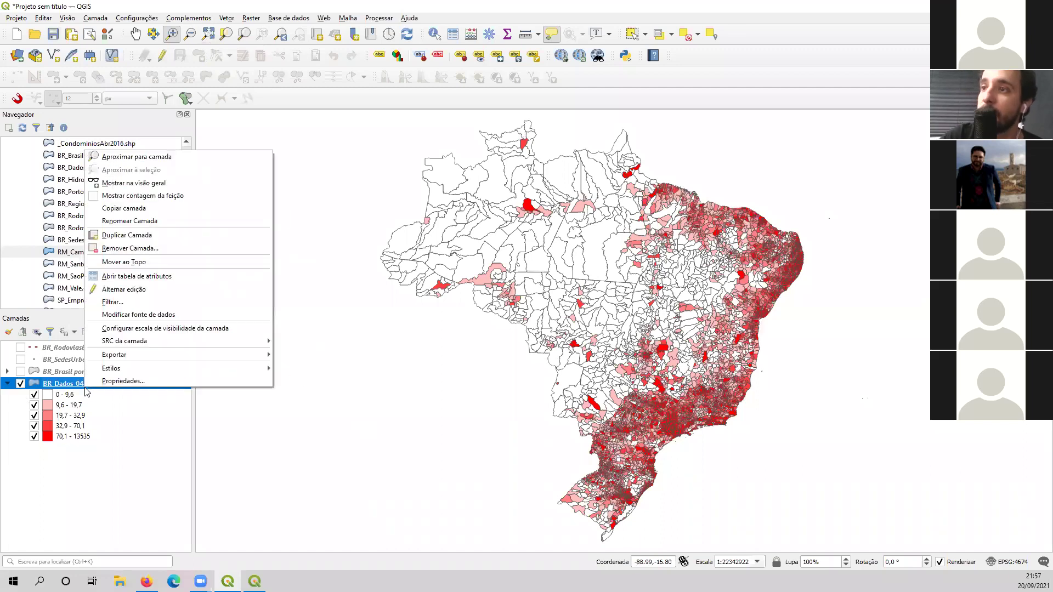
click(136, 276)
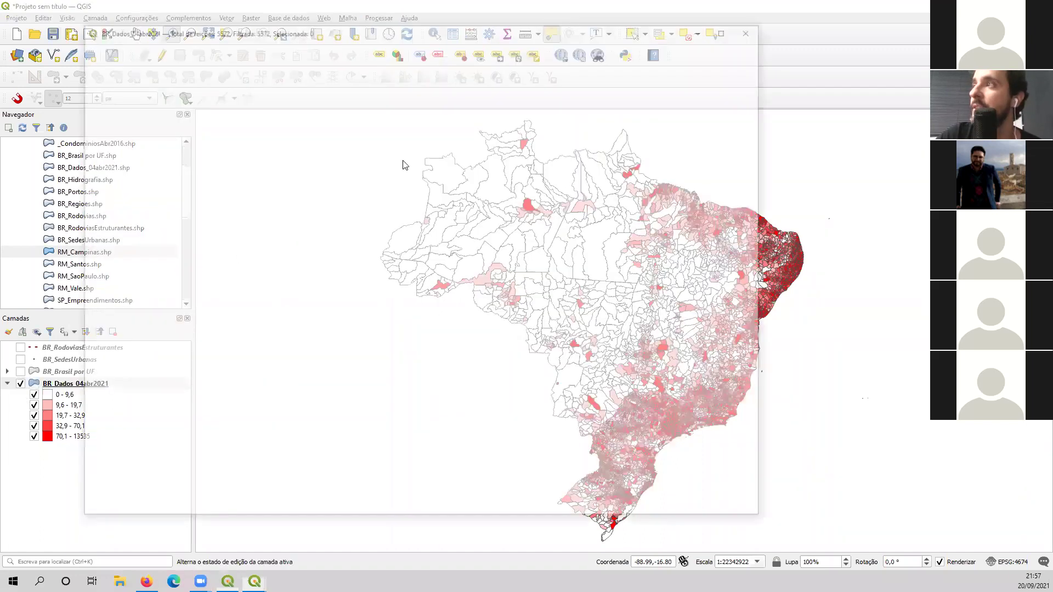
drag(237, 497, 514, 498)
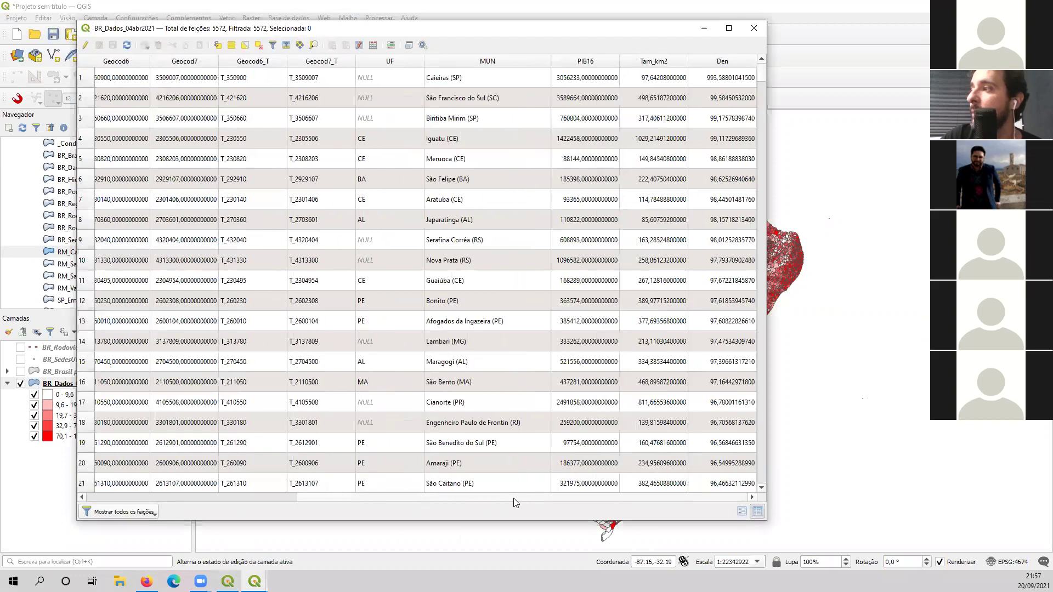
click(317, 498)
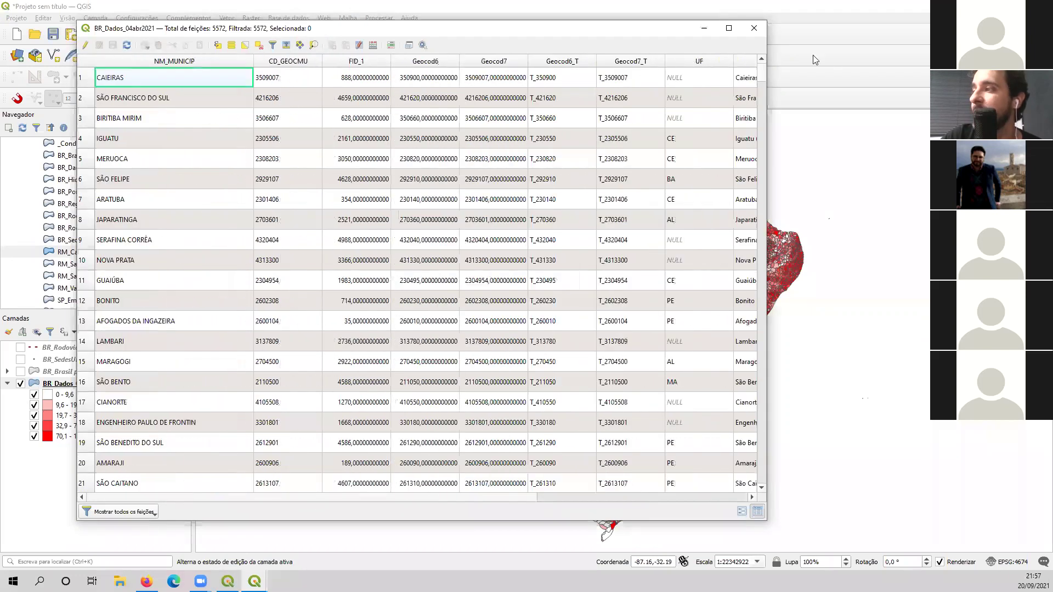
click(761, 27)
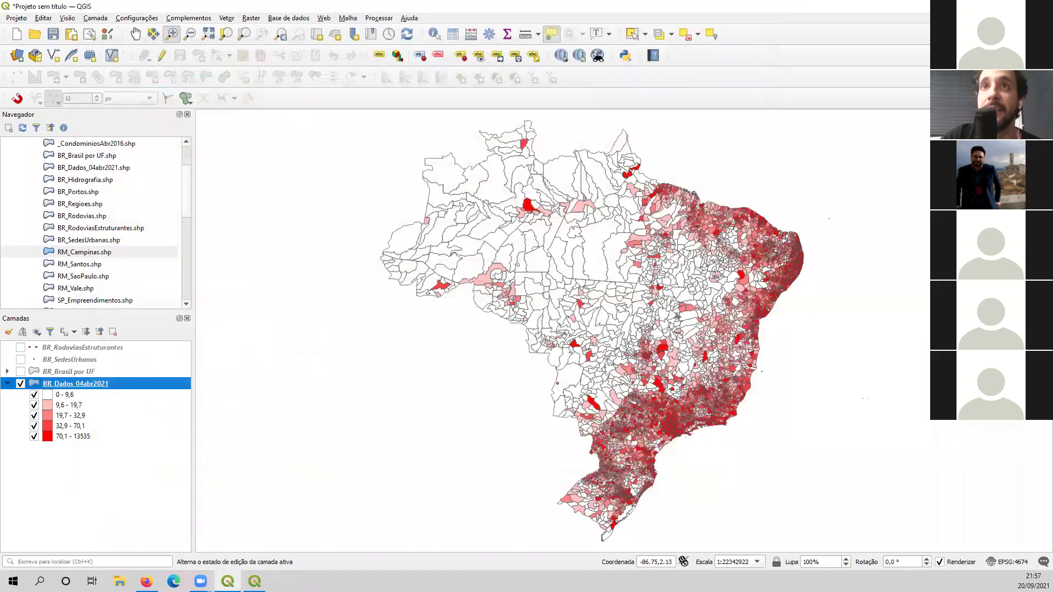